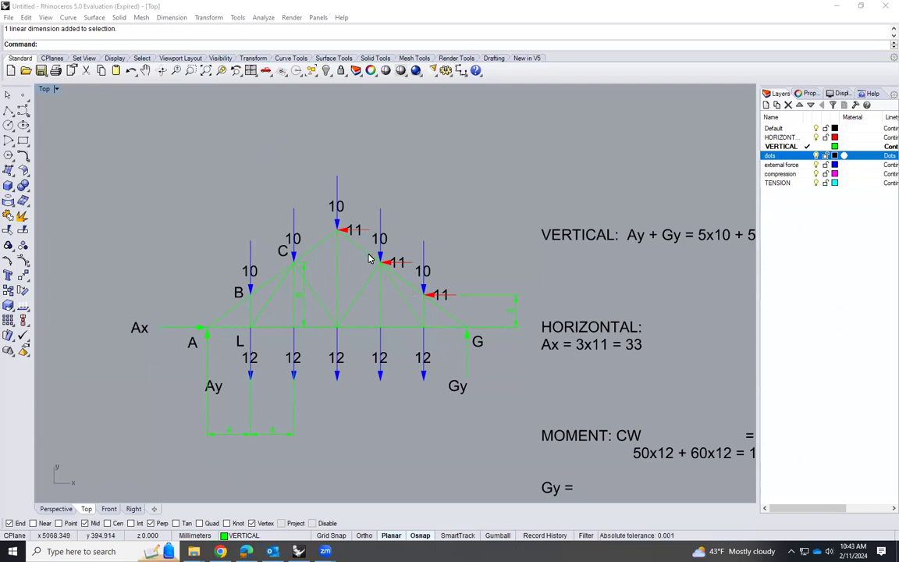
Add an aligned dimension for the truss height from the apex to the bottom chord, left of the truss, with text 9
left_click(164, 18)
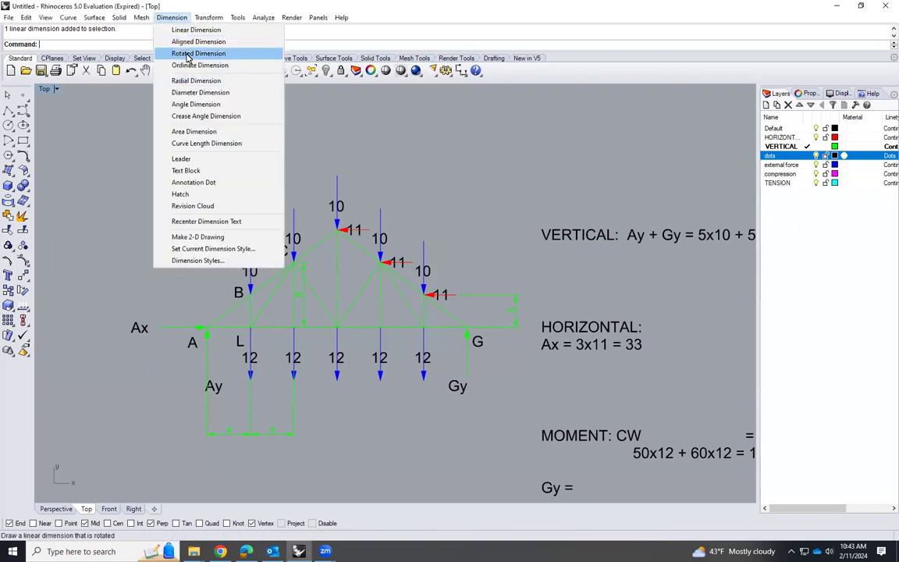
left_click(191, 42)
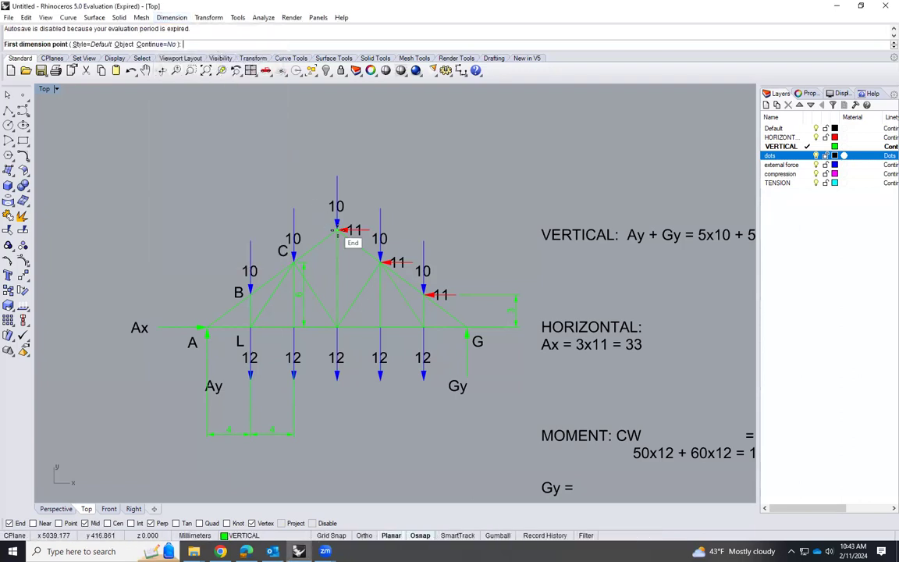
left_click(337, 230)
left_click(336, 327)
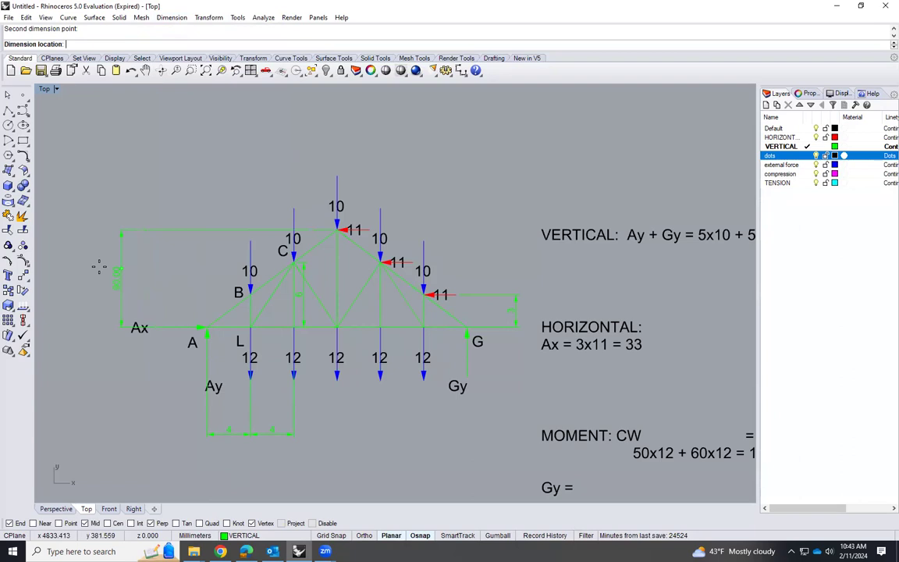
left_click(91, 293)
double_click(90, 292)
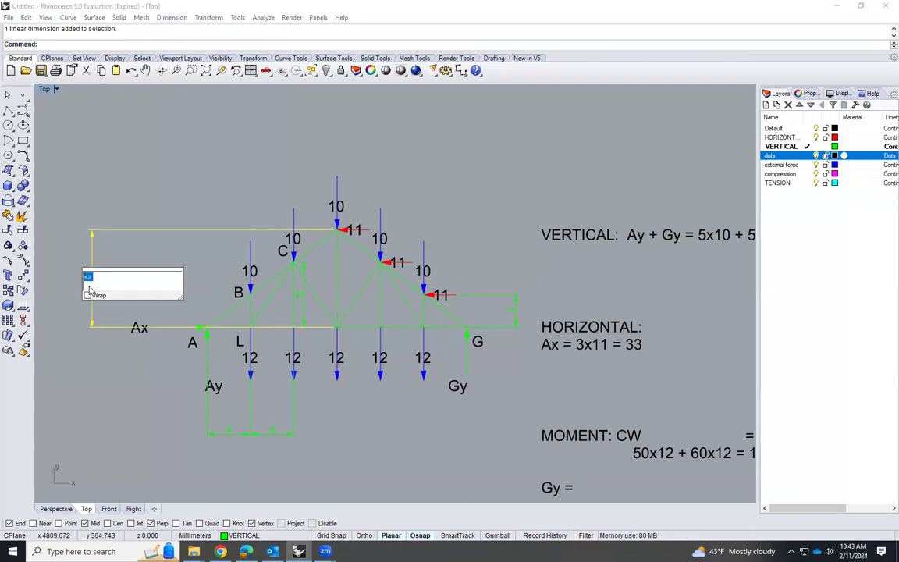
left_click(187, 273)
Add an aligned dimension for the truss span from A to G below the truss, with text 24
key("Return")
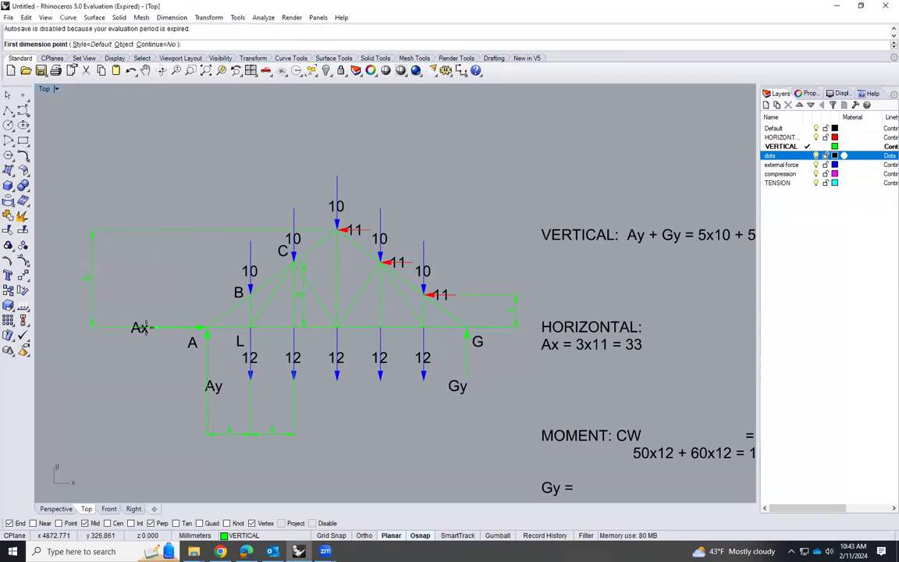
left_click(205, 328)
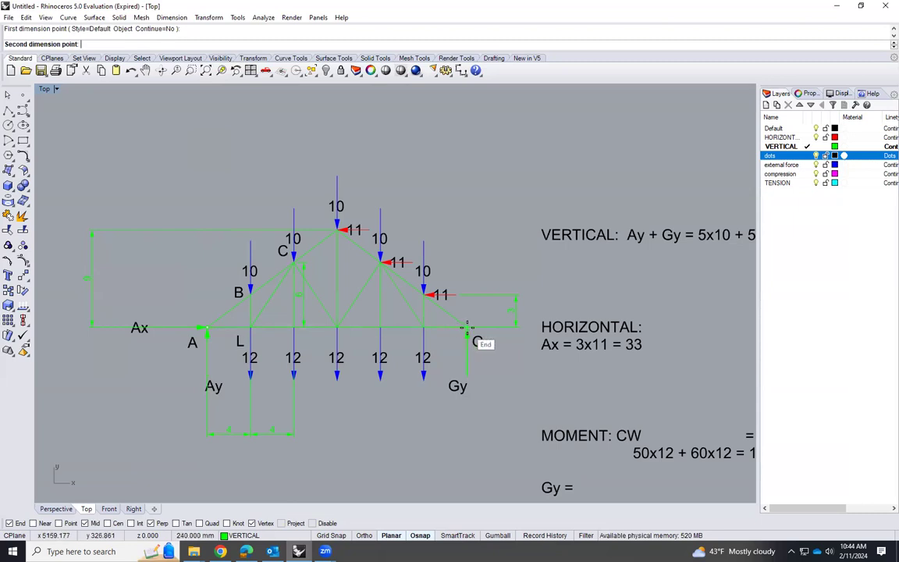
left_click(466, 327)
left_click(425, 460)
double_click(339, 460)
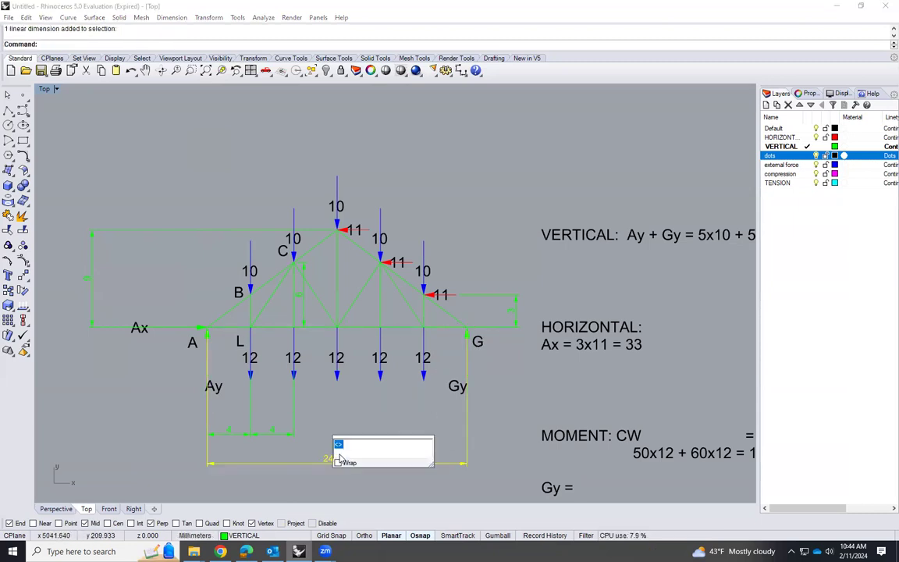
type("24")
left_click(166, 402)
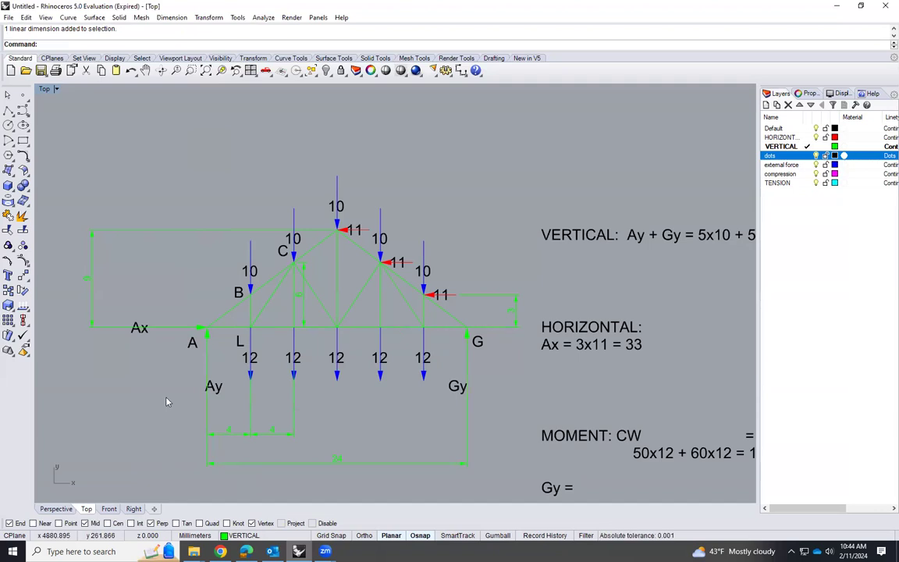
scroll(269, 259, "down", 1)
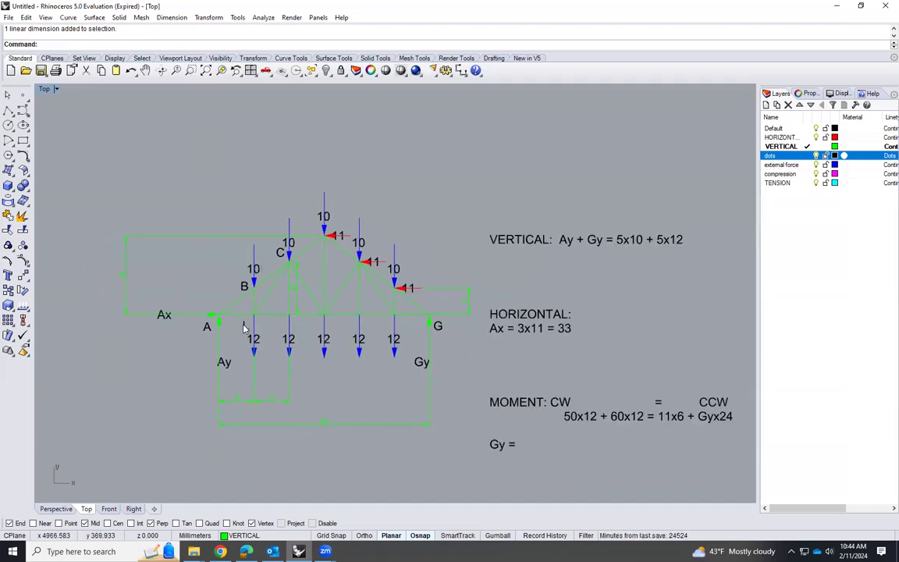
scroll(244, 320, "up", 1)
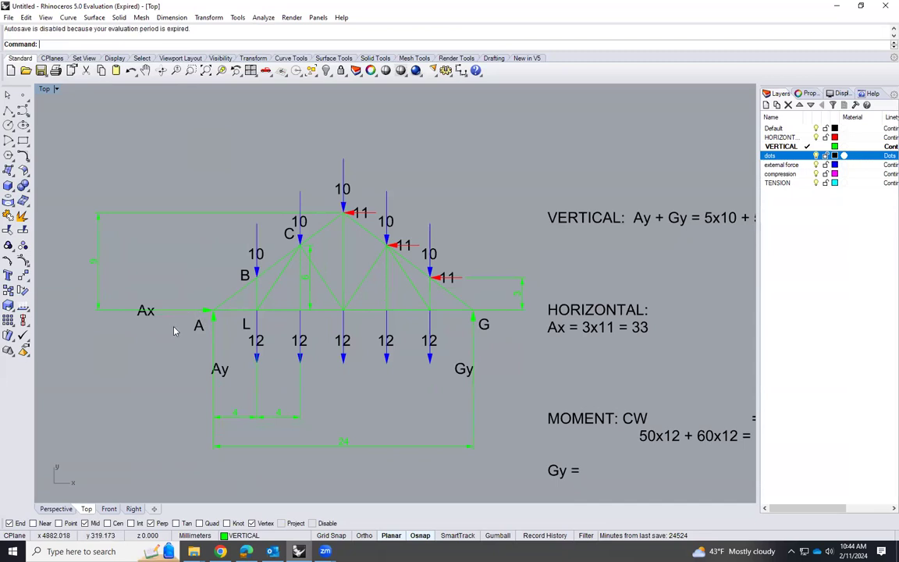
scroll(176, 299, "up", 2)
left_click(192, 302)
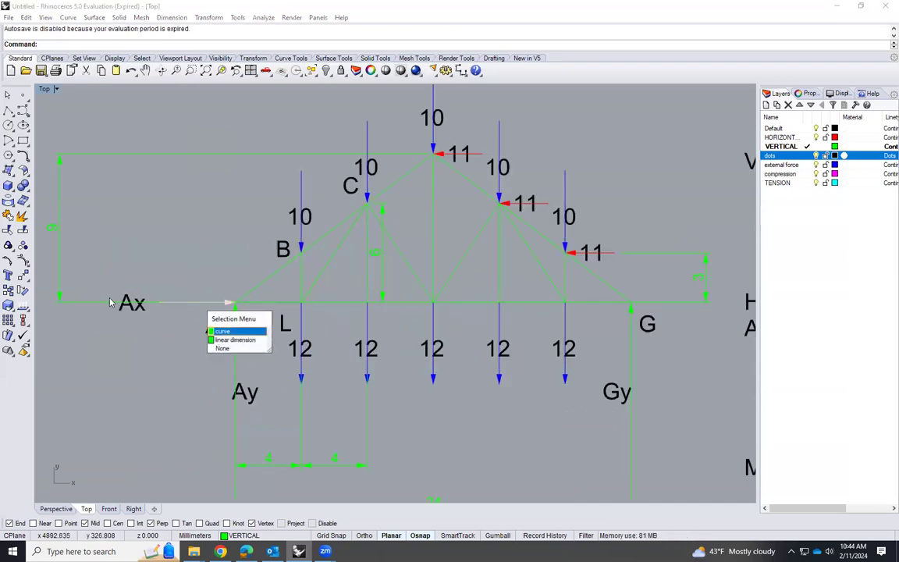
left_click(150, 358)
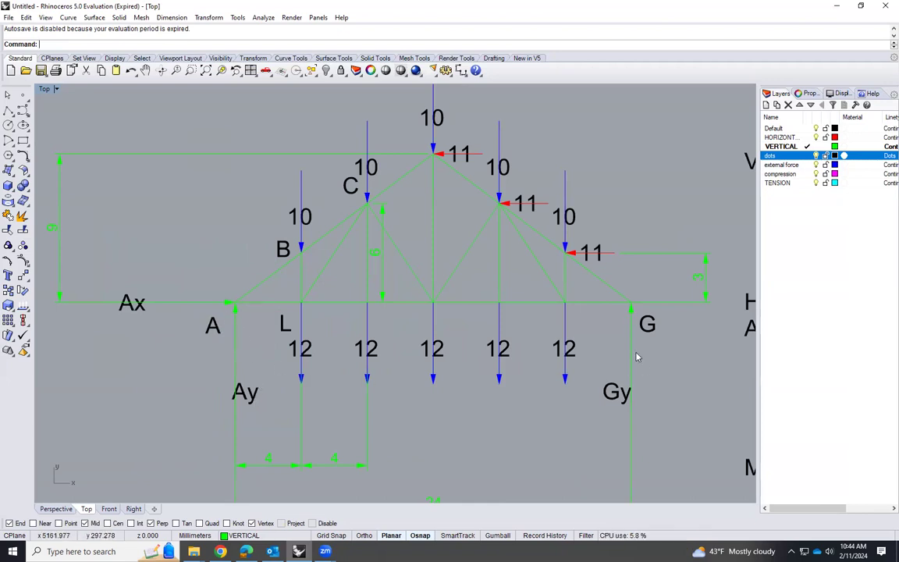
Delete the overall span and height dimensions from the truss drawing
scroll(456, 367, "down", 3)
left_click(460, 413)
key("Delete")
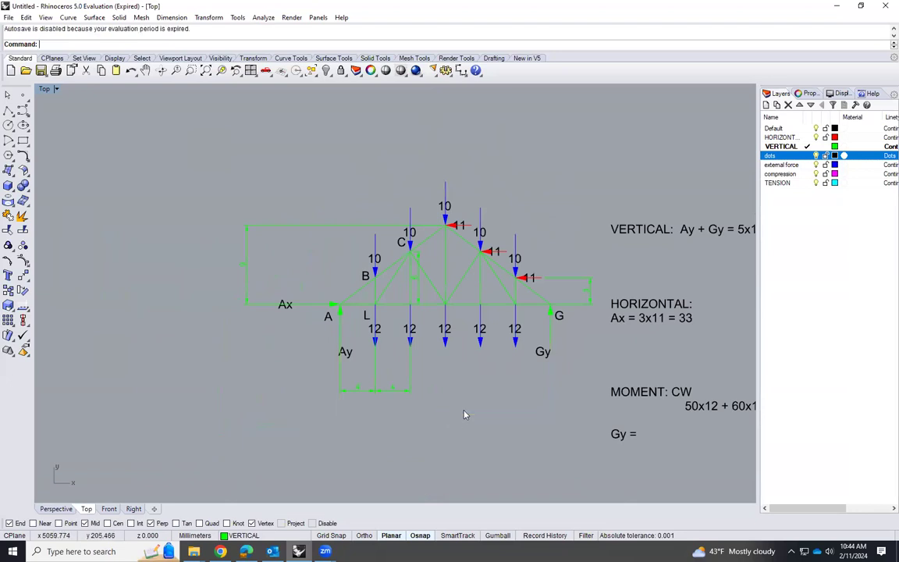
left_click(302, 228)
key("Delete")
Examine the truss loads and dimensions, highlighting the vertical reaction arrows at supports G and A
scroll(499, 351, "up", 2)
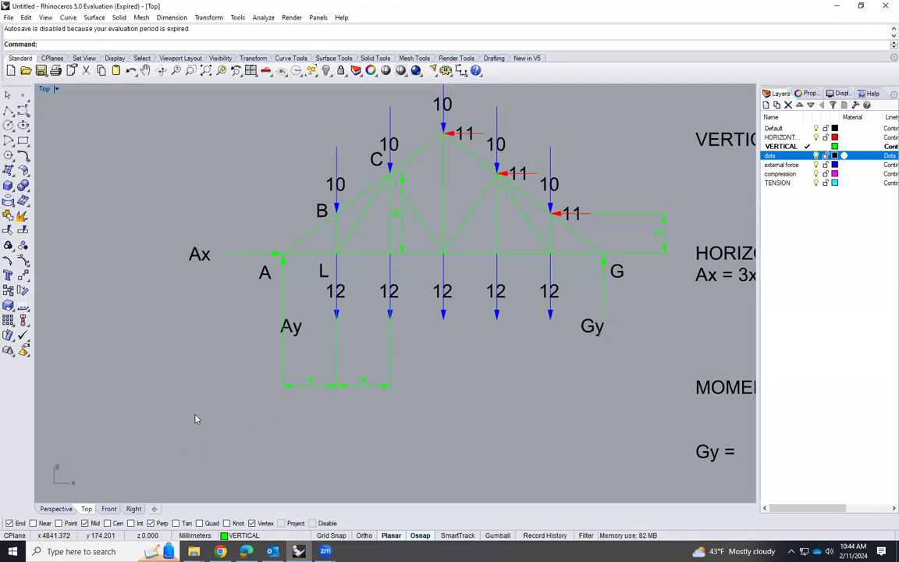
scroll(191, 433, "down", 1)
scroll(372, 182, "up", 2)
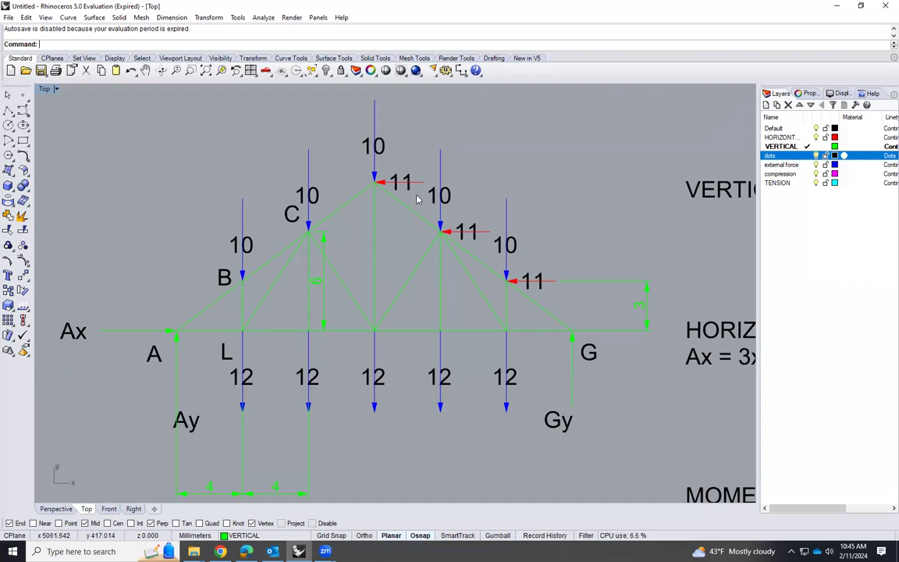
scroll(316, 307, "down", 2)
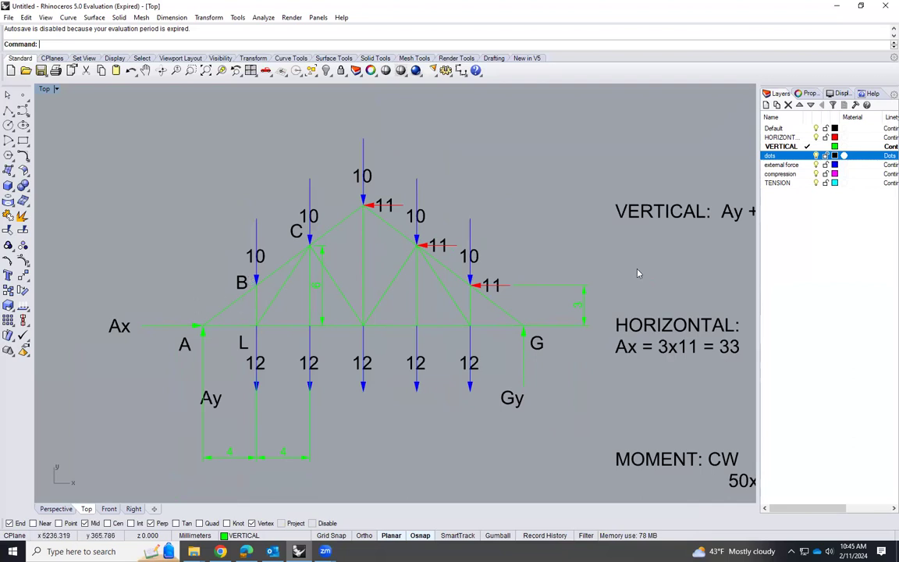
scroll(335, 271, "down", 1)
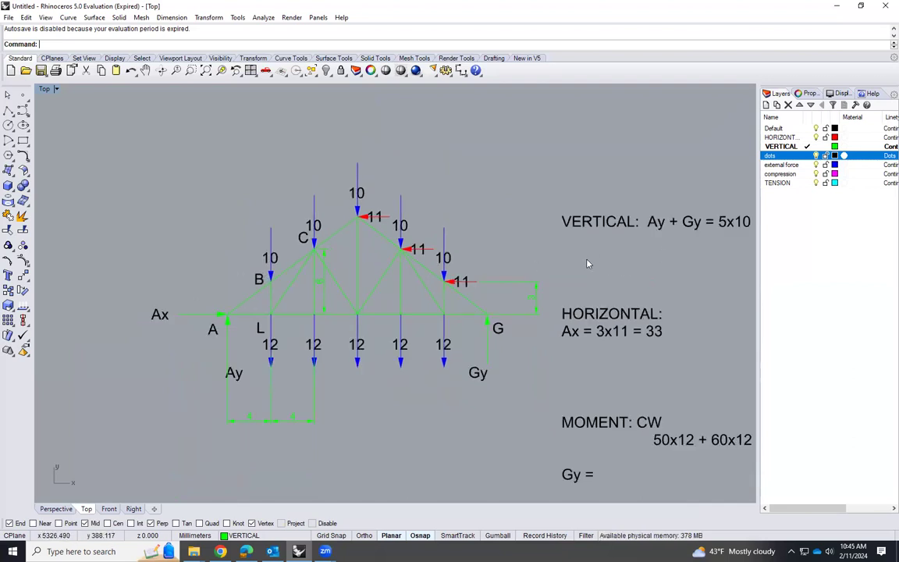
scroll(220, 345, "up", 1)
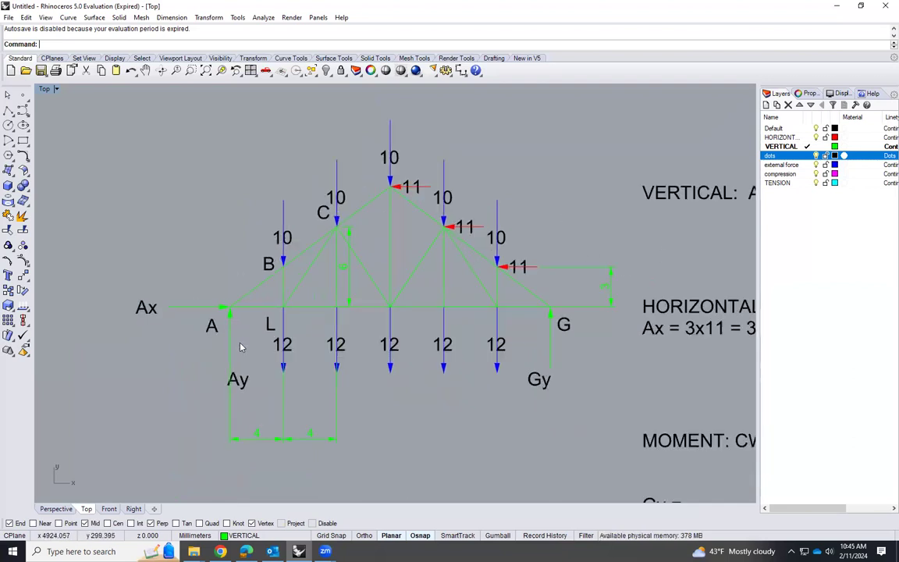
left_click(550, 321)
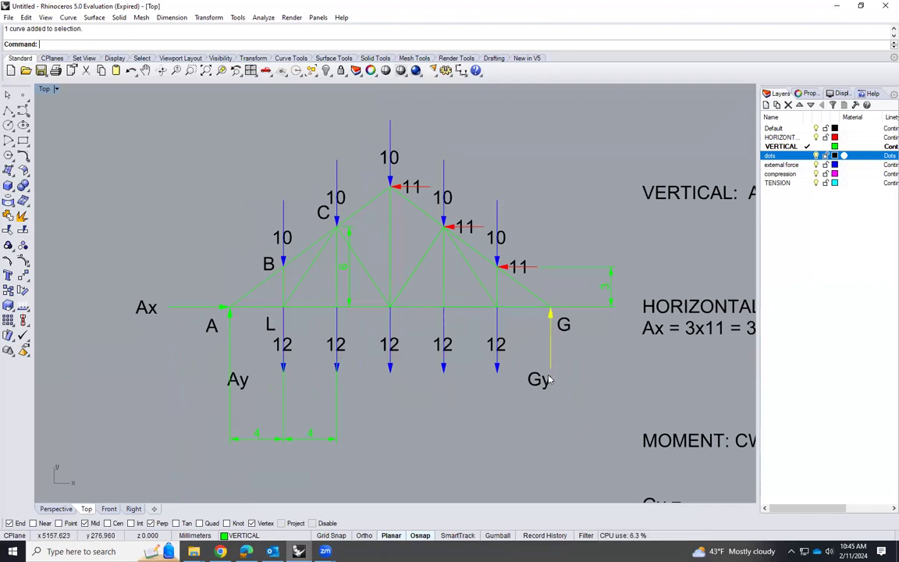
left_click(231, 353)
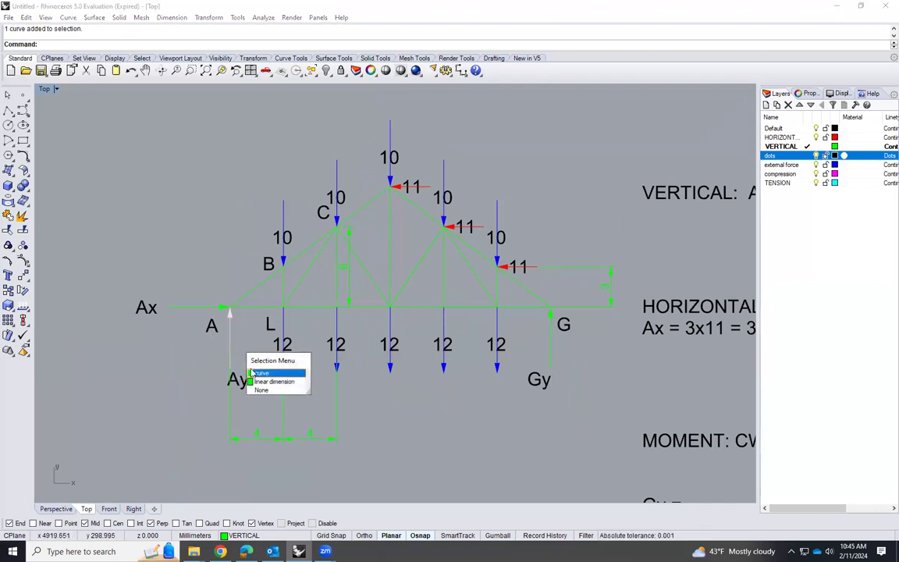
left_click(261, 374)
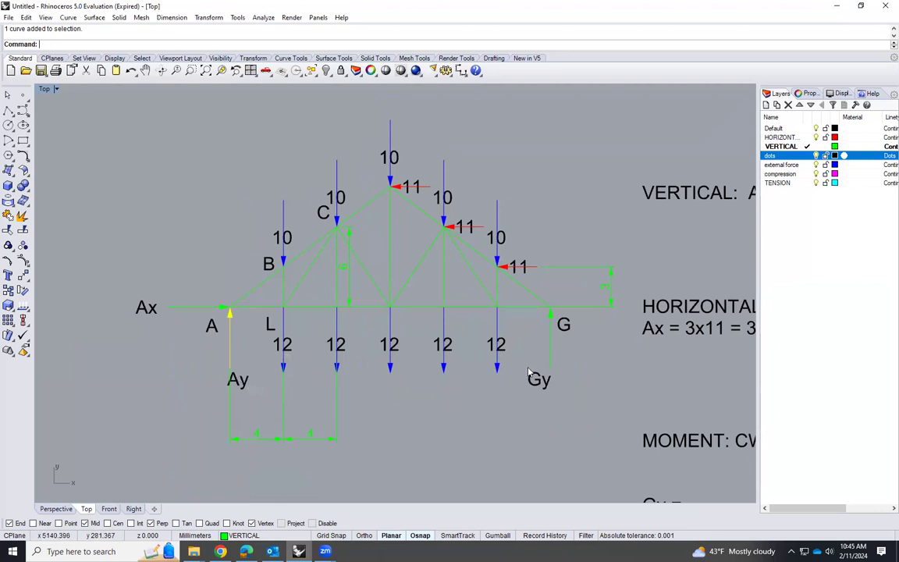
left_click(551, 224)
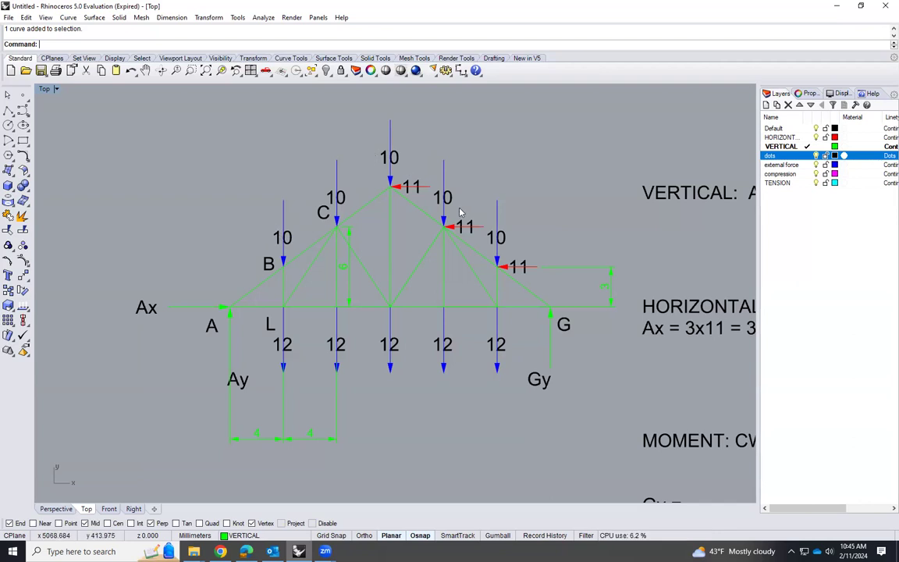
Compare the truss with the equilibrium equations and highlight the downward 10 load arrows along the top chord
scroll(351, 257, "down", 1)
scroll(399, 248, "down", 1)
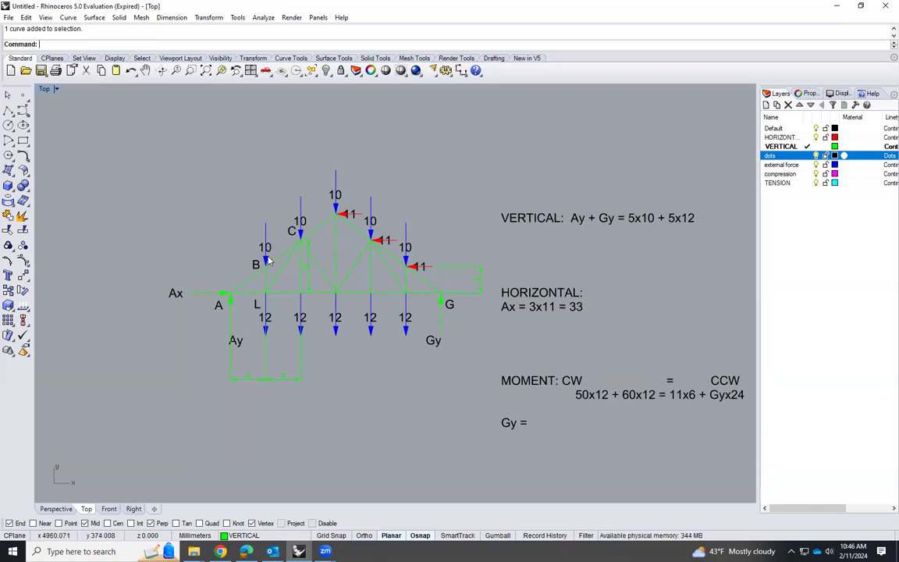
scroll(263, 273, "up", 2)
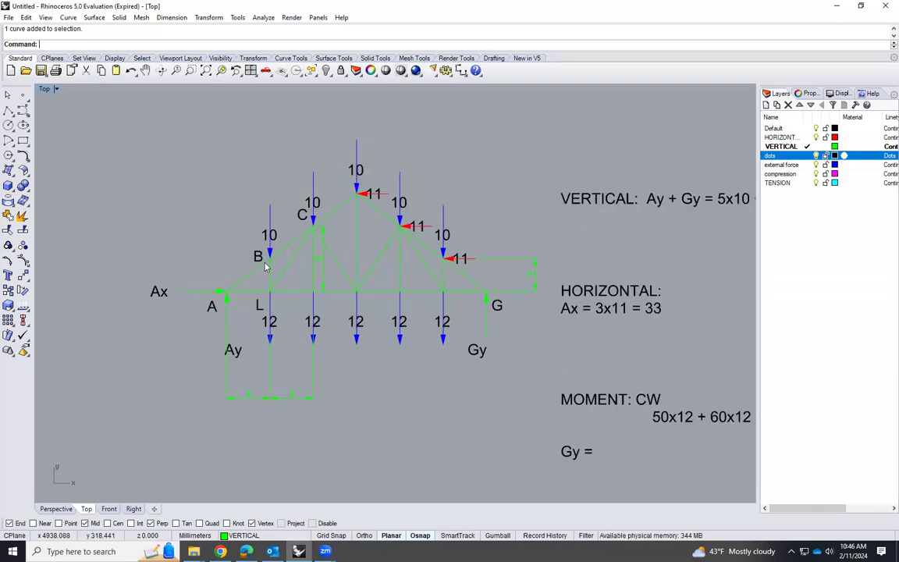
scroll(263, 273, "up", 1)
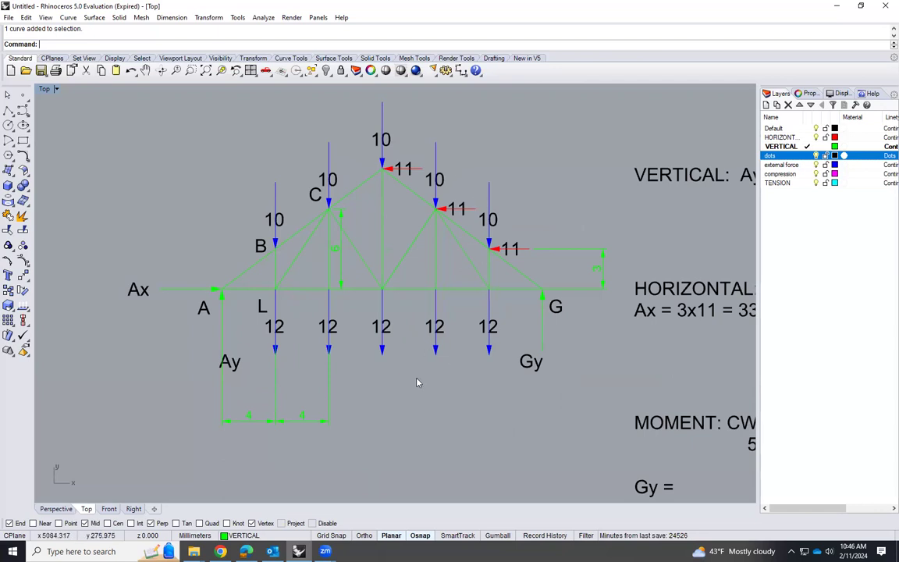
scroll(113, 309, "down", 3)
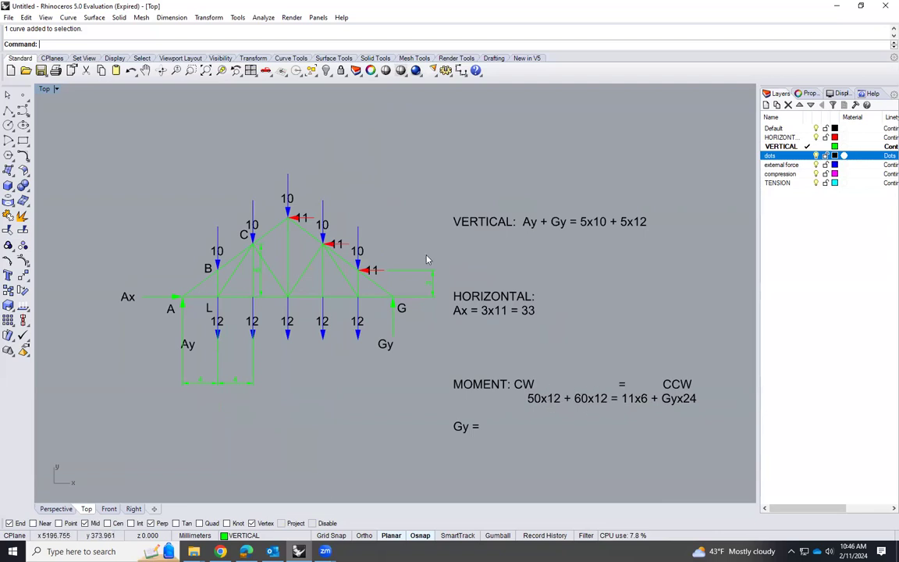
scroll(277, 217, "up", 2)
left_click(184, 254)
left_click(237, 207, "shift")
left_click(290, 173, "shift")
left_click(344, 201, "shift")
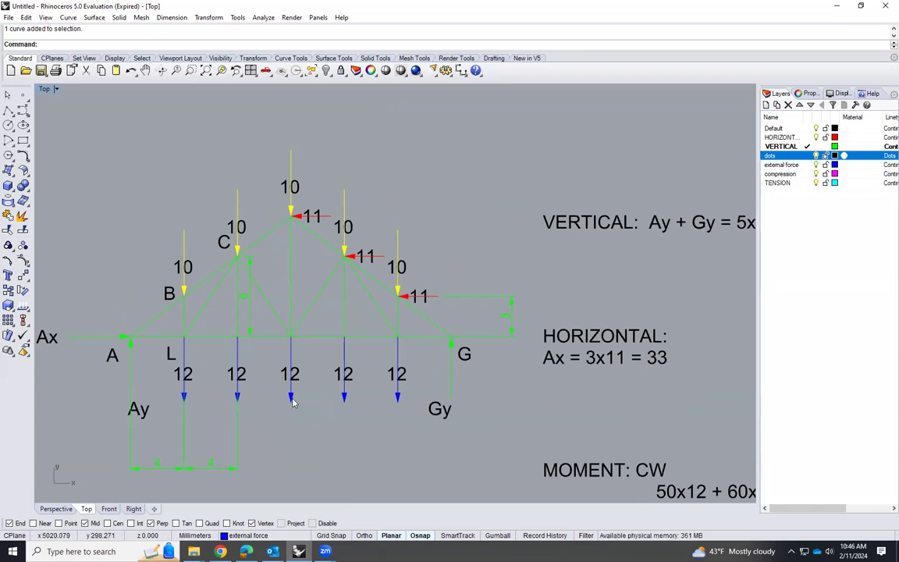
Copy the load arrow at the truss apex straight up to a clear spot above the truss
scroll(289, 398, "down", 4)
left_click(295, 238)
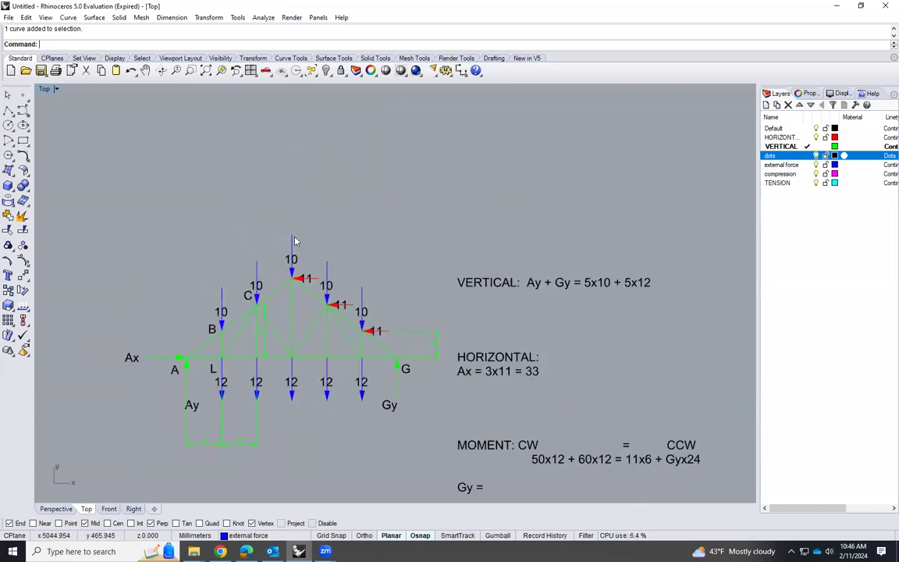
type("opy")
key("Return")
left_click(352, 252)
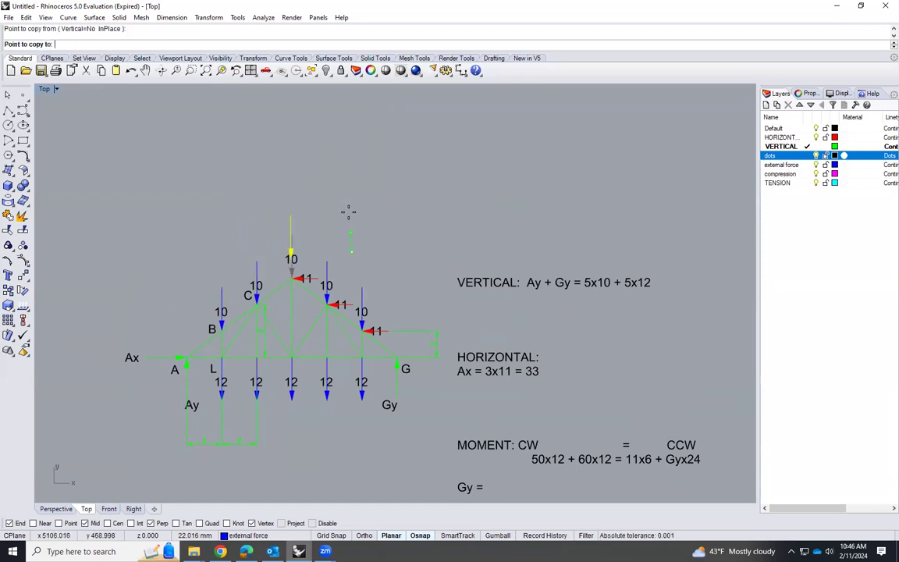
left_click(351, 191, "shift")
key("Return")
Copy the apex load's 10 label onto the arrow above the truss and change the copied text to 50
left_click(293, 207)
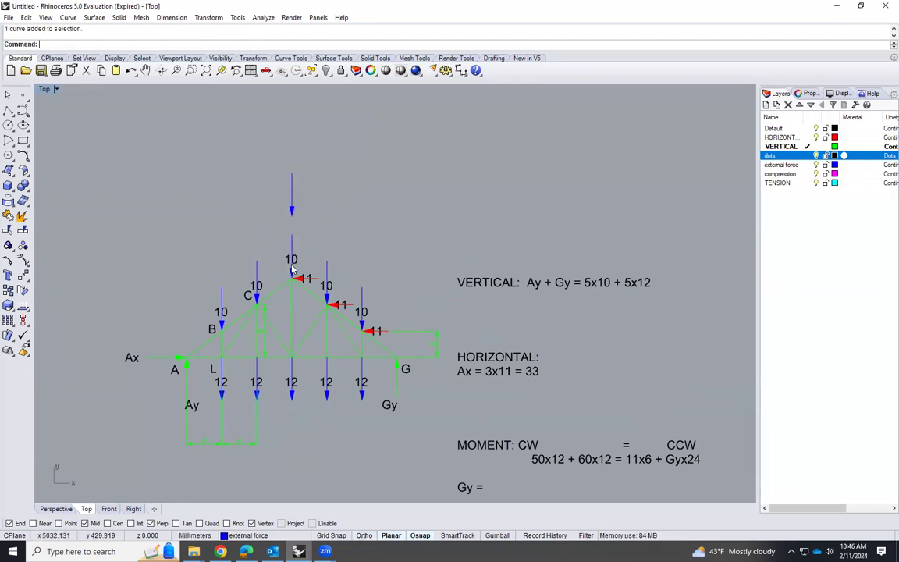
left_click(301, 261)
left_click(307, 249)
left_click(298, 259)
type("copy")
key("Return")
left_click(309, 253)
left_click(302, 186)
key("Return")
double_click(298, 191)
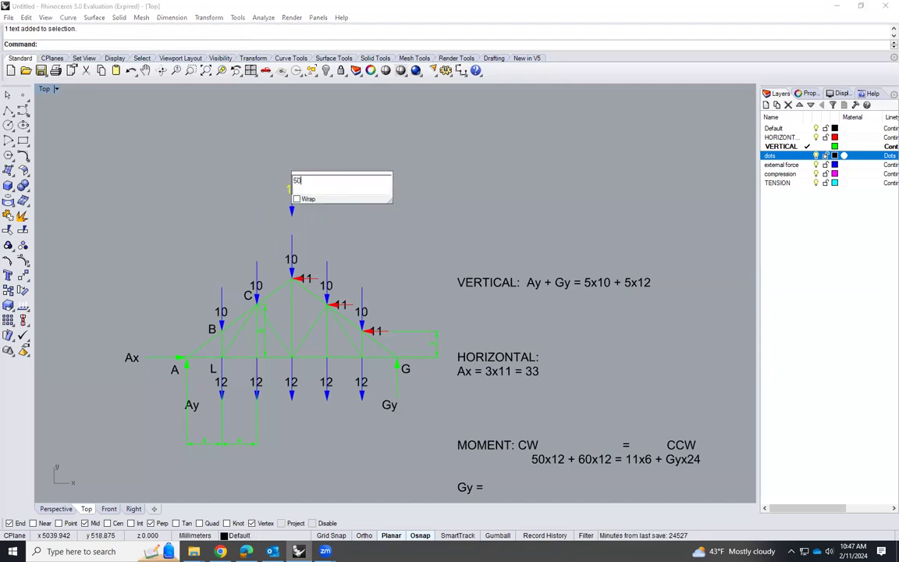
left_click(368, 230)
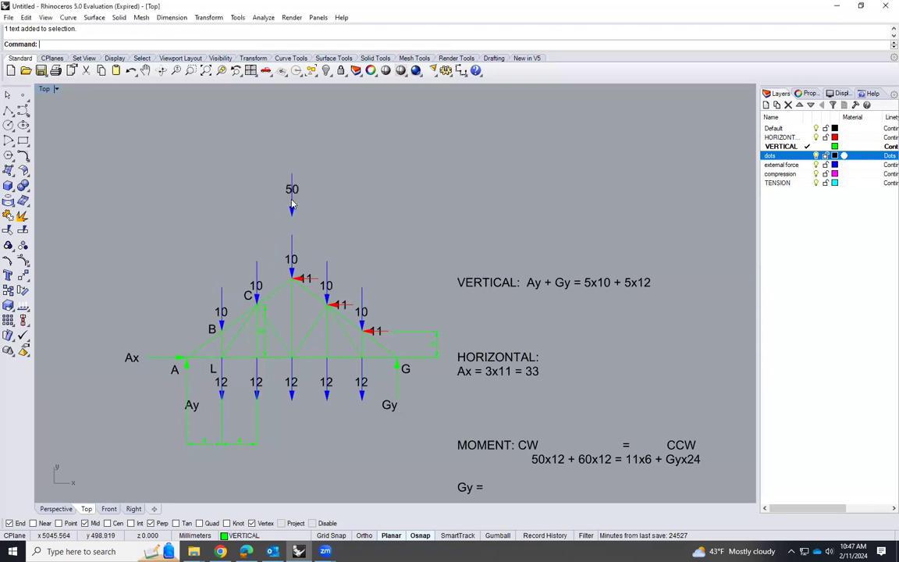
scroll(227, 304, "up", 3)
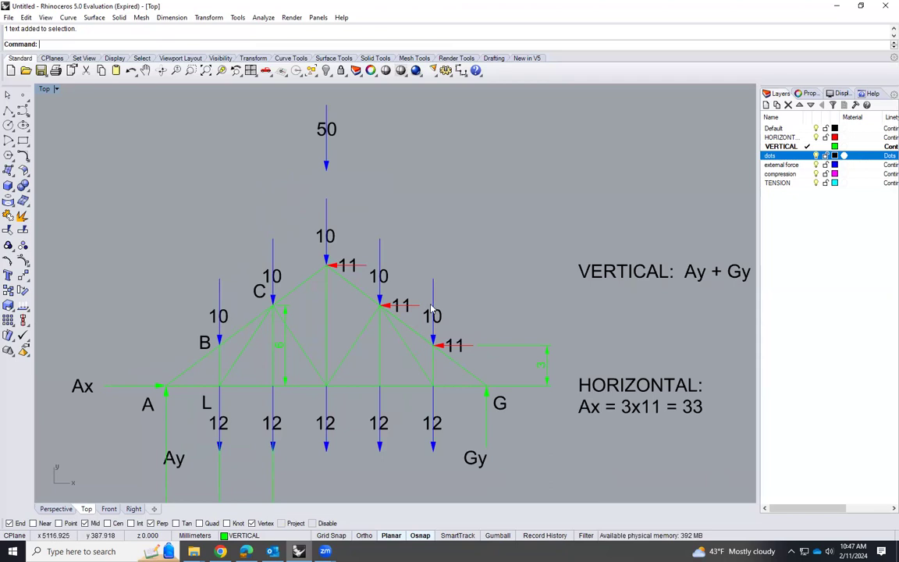
scroll(317, 185, "down", 3)
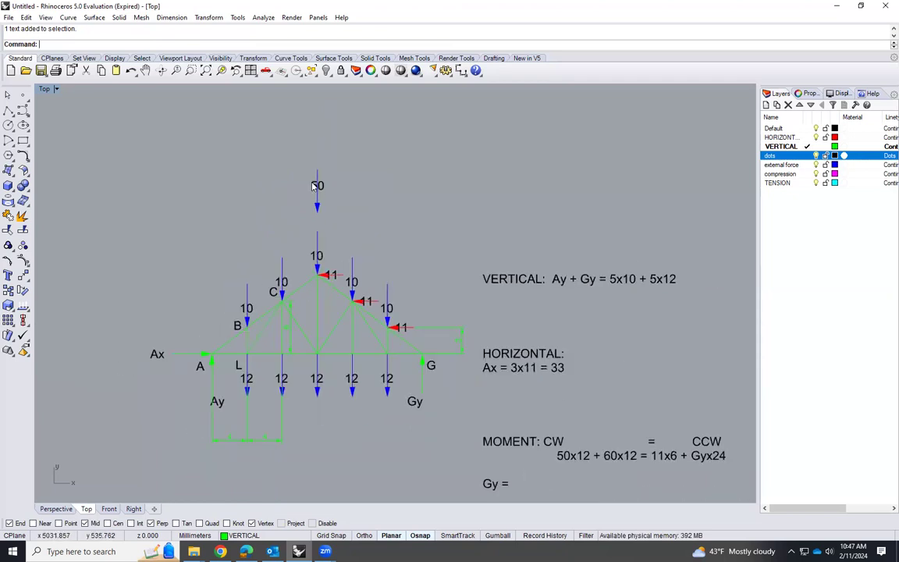
scroll(326, 176, "up", 3)
scroll(337, 234, "down", 2)
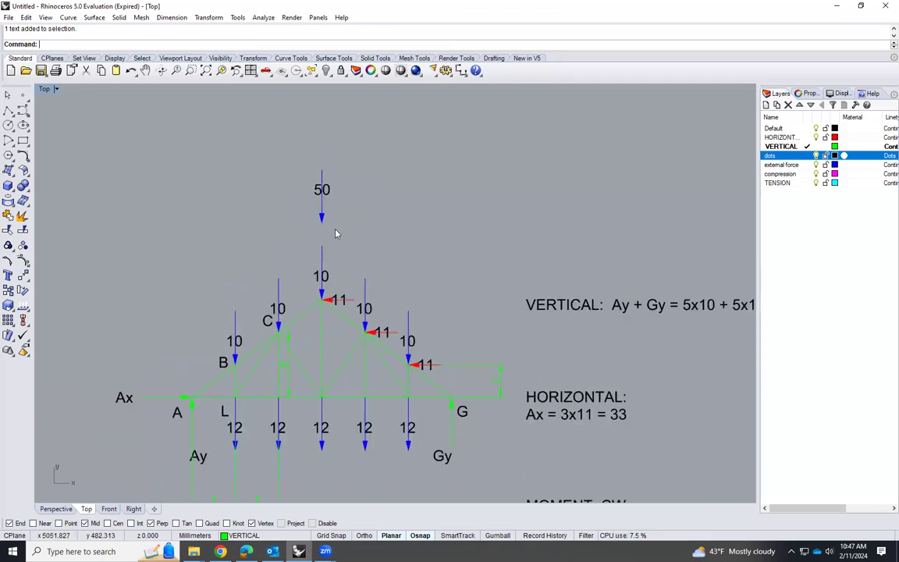
Add an aligned dimension from support A to the bottom chord's midpoint, level with the 50 arrow, and override its text with 12
scroll(324, 250, "up", 2)
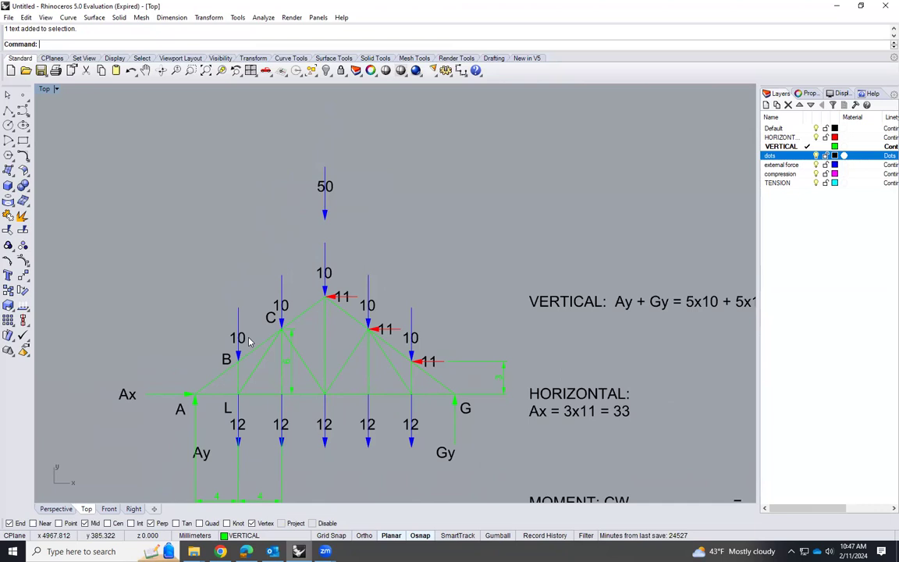
scroll(242, 332, "up", 2)
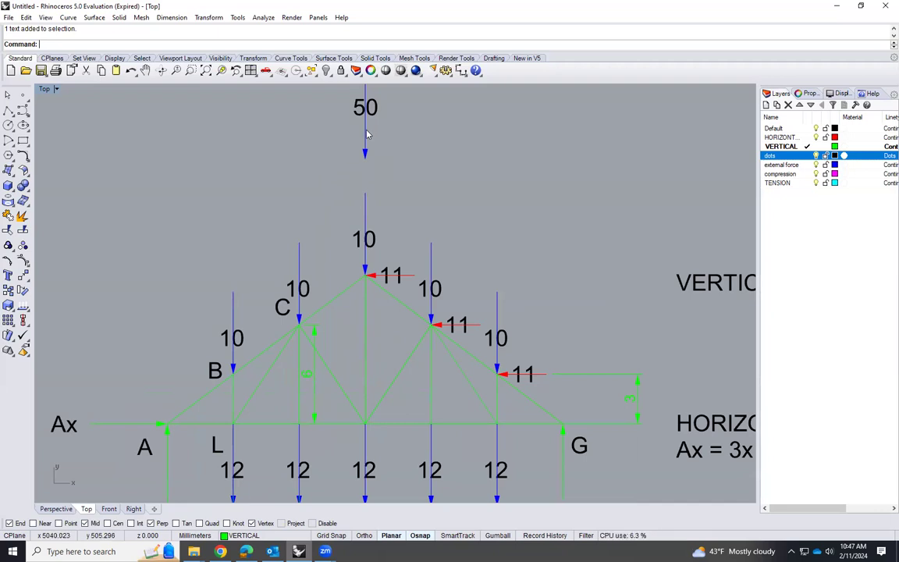
scroll(378, 337, "down", 4)
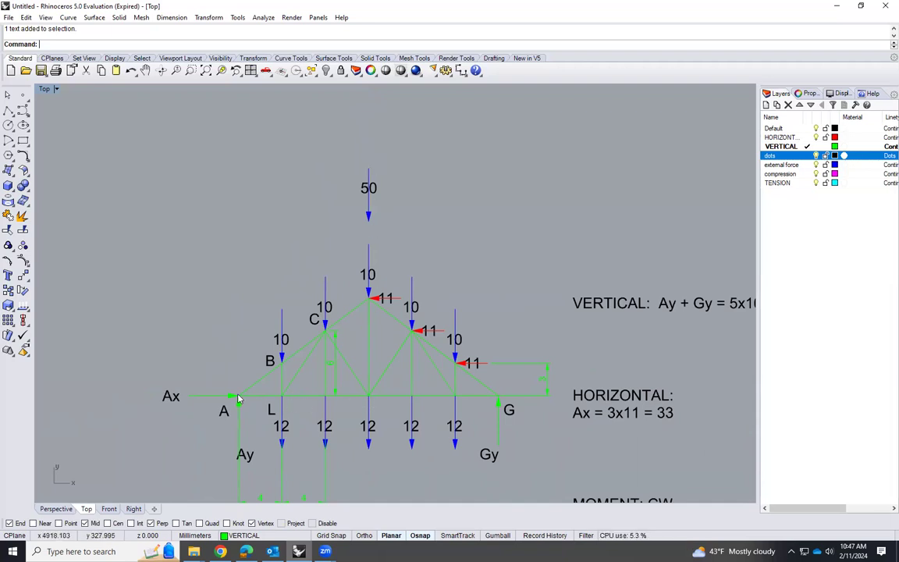
left_click(171, 18)
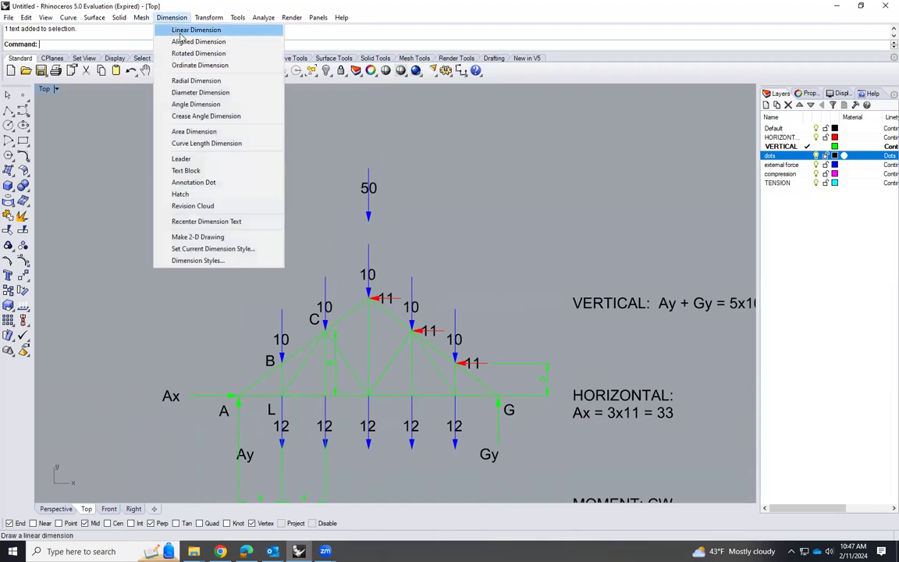
left_click(199, 41)
left_click(238, 395)
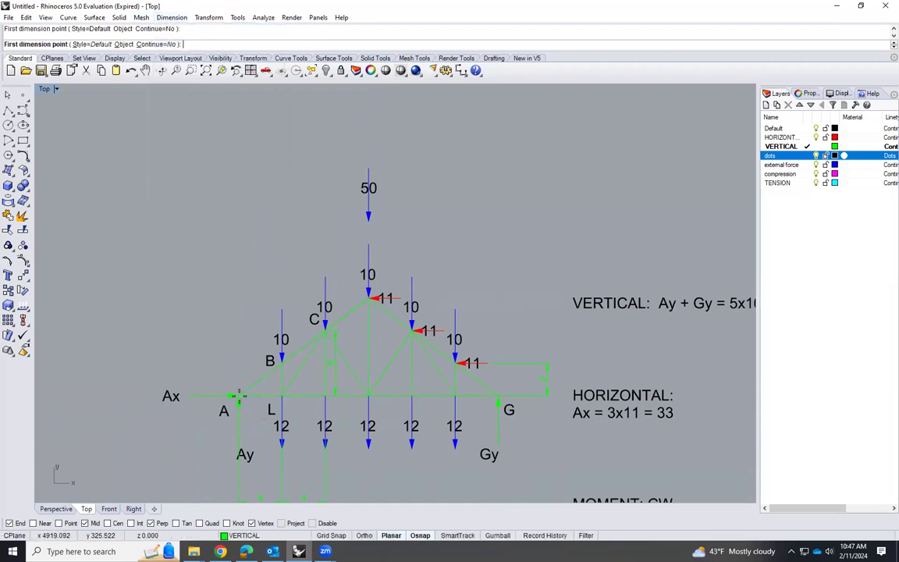
left_click(368, 391)
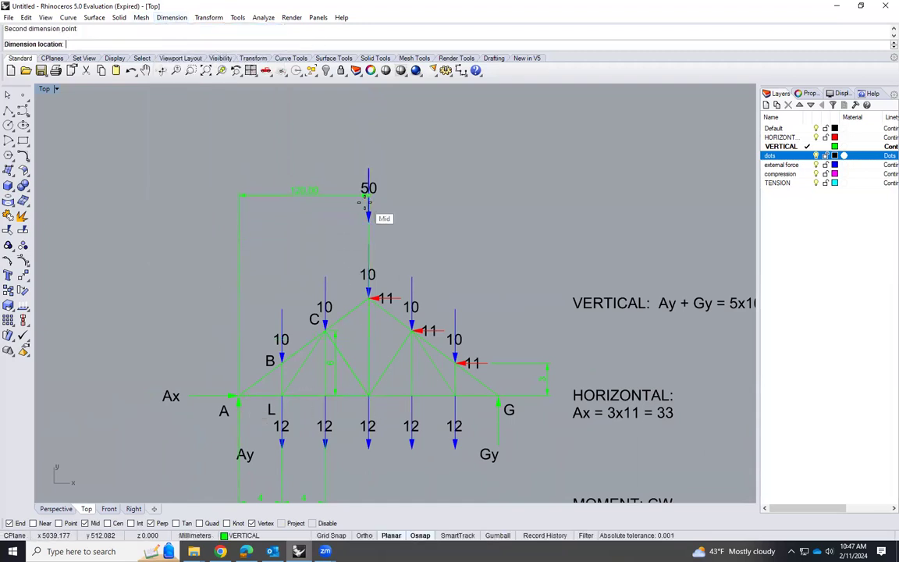
left_click(366, 204)
double_click(299, 200)
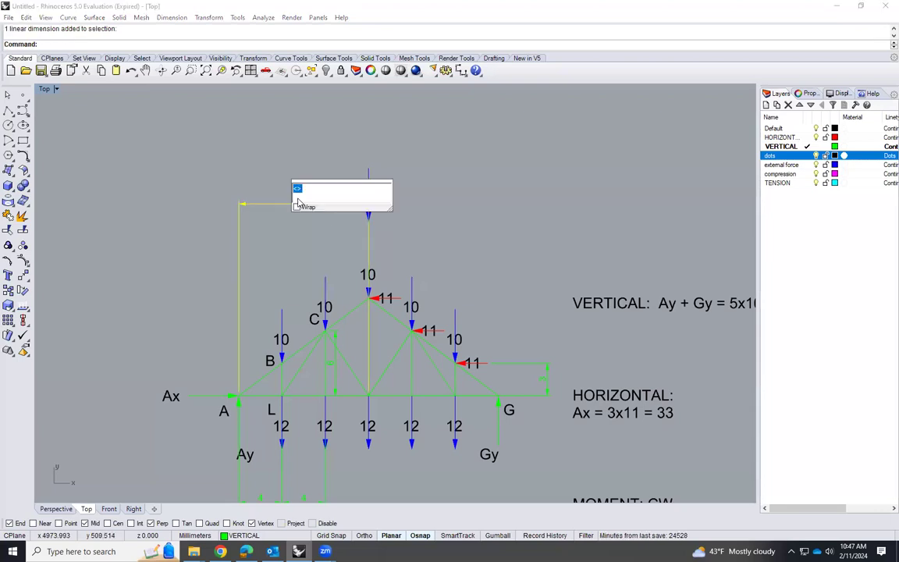
type("50")
key("Return")
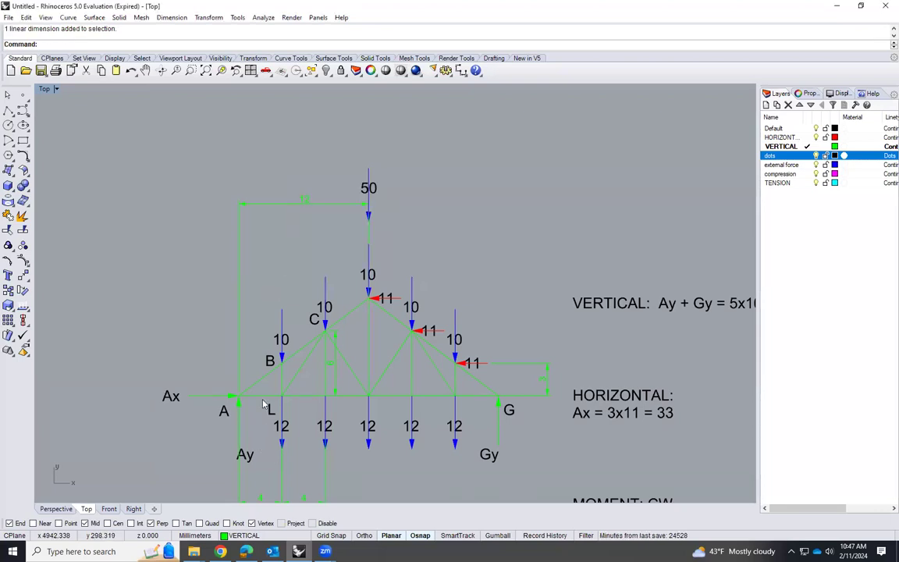
Copy the 50 resultant arrow and its label straight down to a clear spot below the truss's centre
scroll(254, 428, "down", 1)
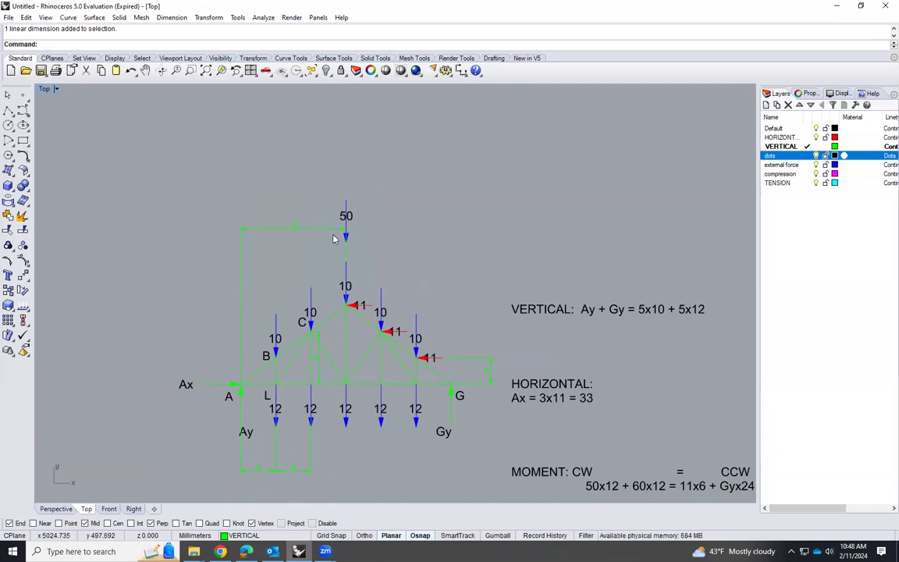
scroll(334, 234, "up", 1)
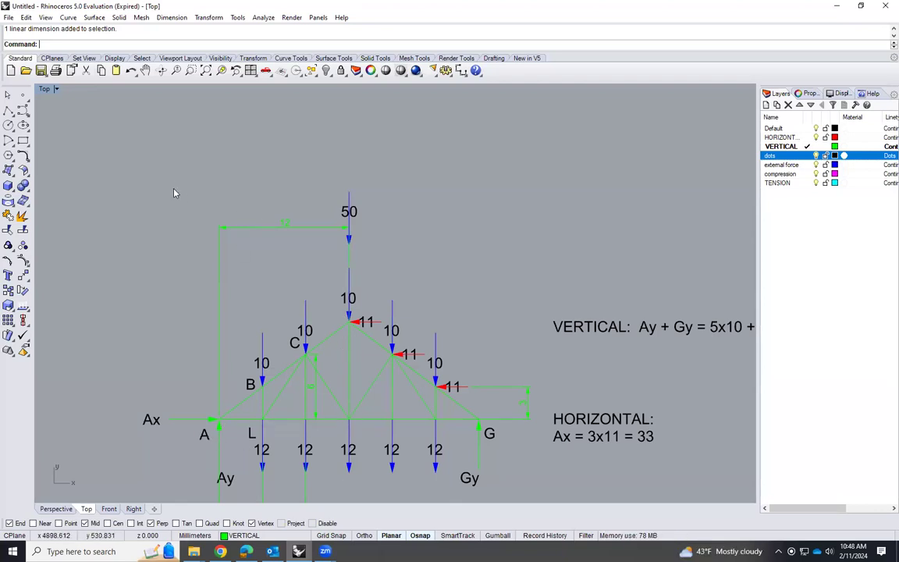
scroll(175, 193, "down", 2)
scroll(313, 463, "up", 1)
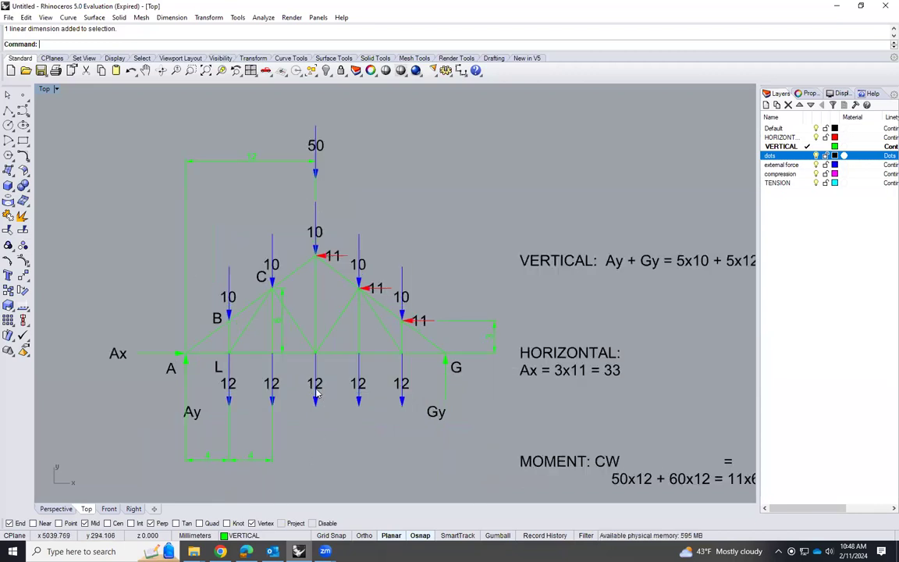
left_click_drag(327, 147, 301, 129)
type("C")
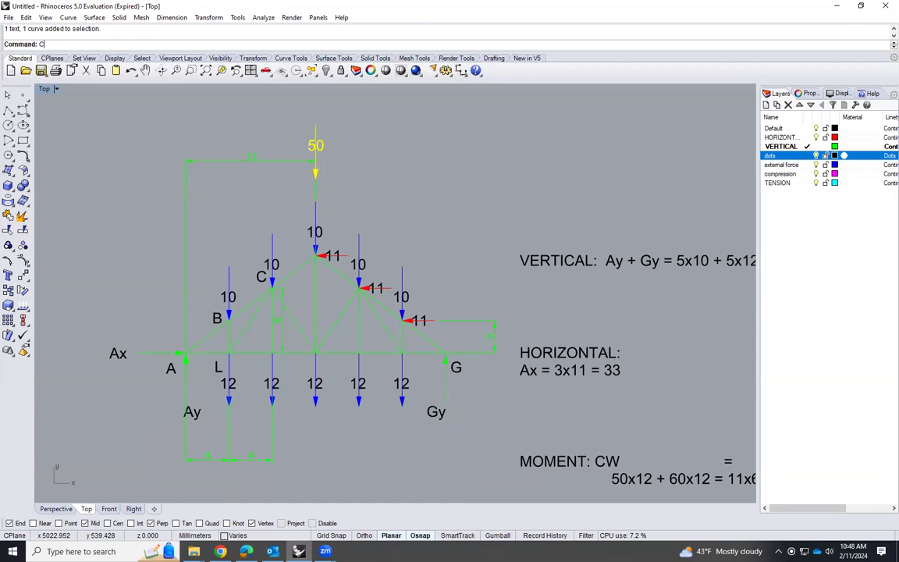
type("opy")
key("Return")
scroll(344, 187, "down", 2)
left_click(370, 171)
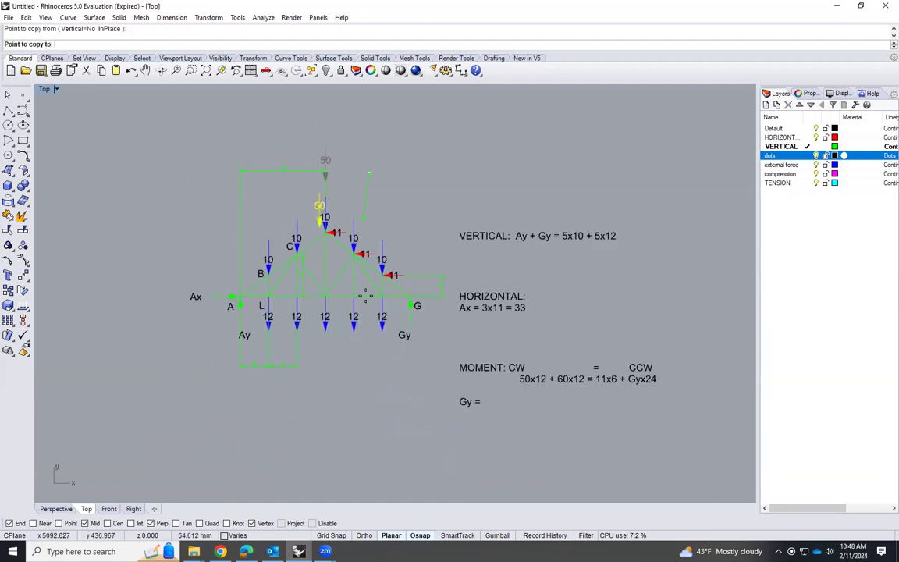
left_click(369, 367)
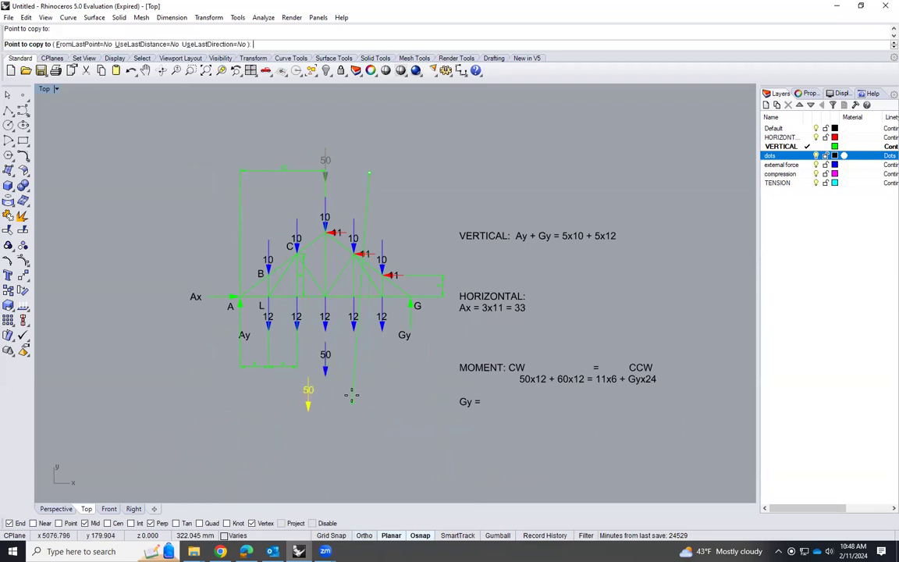
key("Return")
Change the label of the copied arrow below the truss to 60
scroll(326, 328, "up", 5)
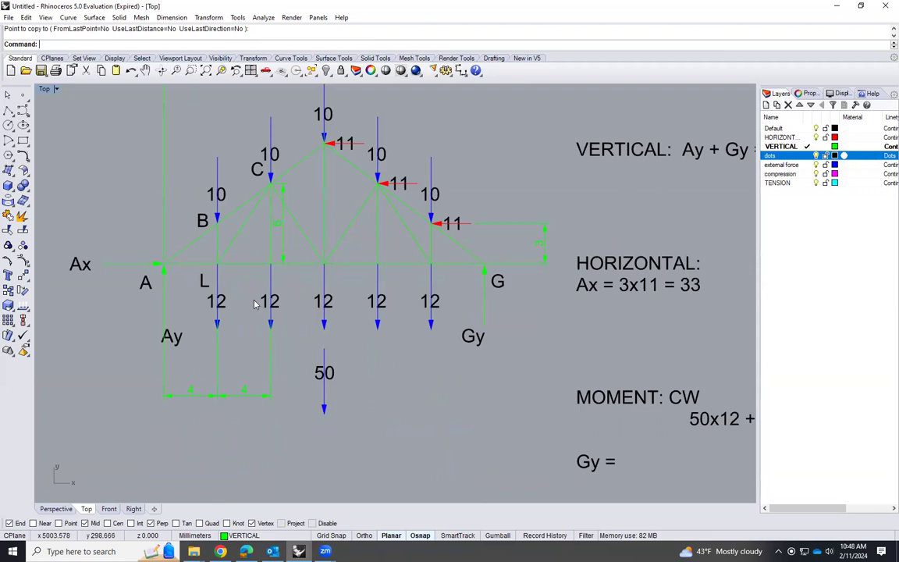
left_click(317, 377)
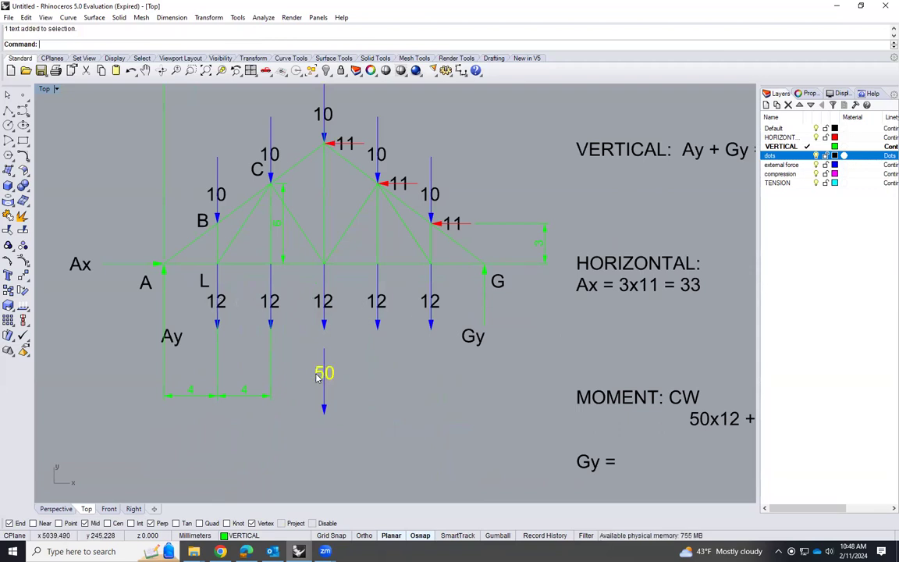
double_click(317, 376)
left_click(316, 365)
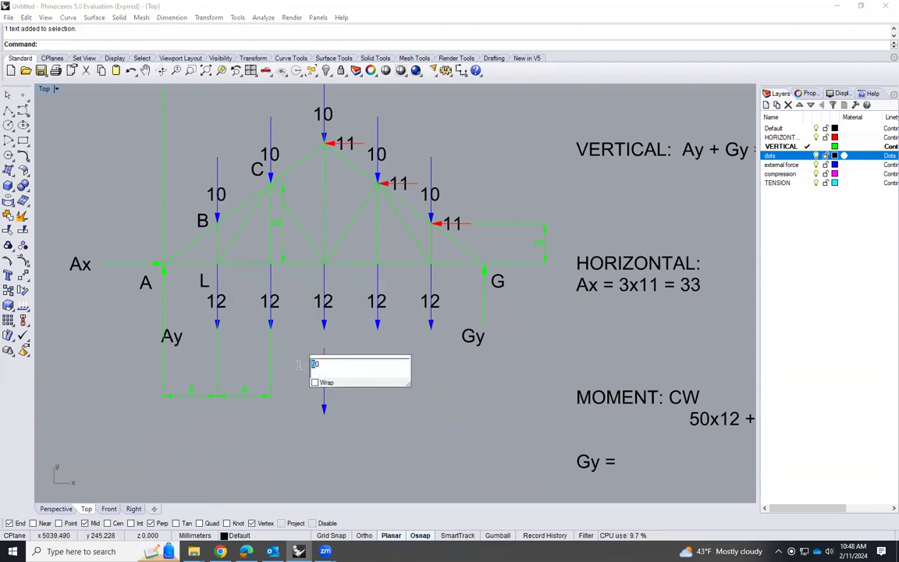
type("6")
left_click(381, 421)
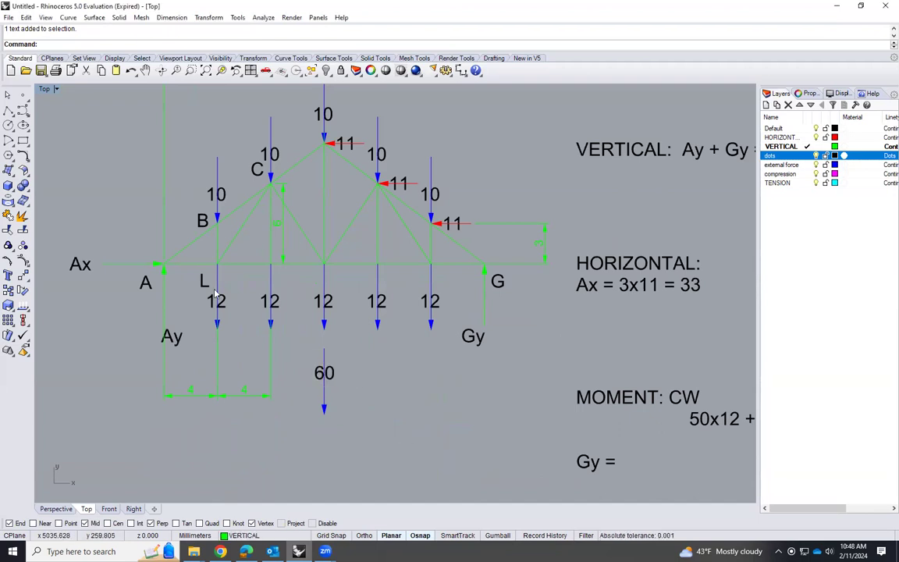
Compare the truss loads and dimensions with the moment equation, highlighting the vertical reaction arrow at support G
scroll(266, 366, "down", 2)
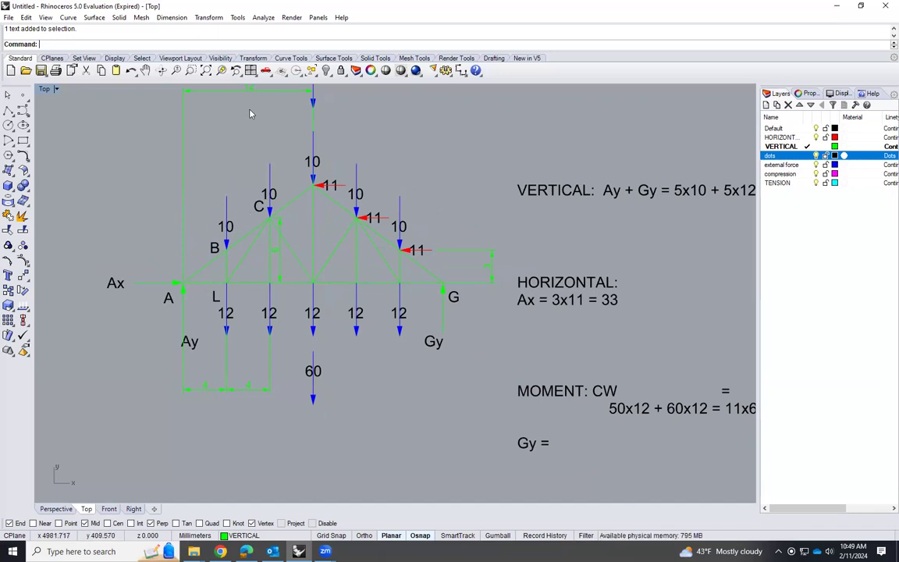
scroll(220, 337, "down", 2)
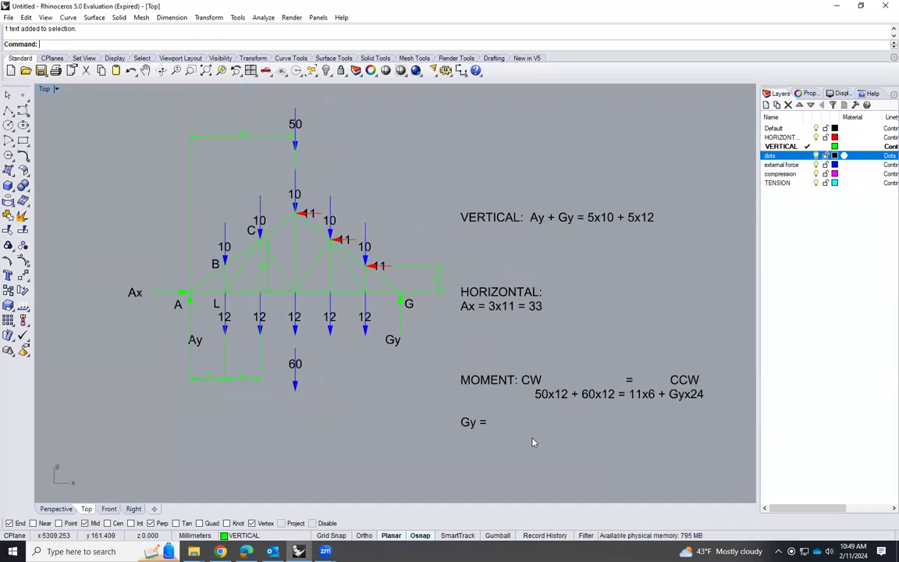
scroll(531, 442, "up", 2)
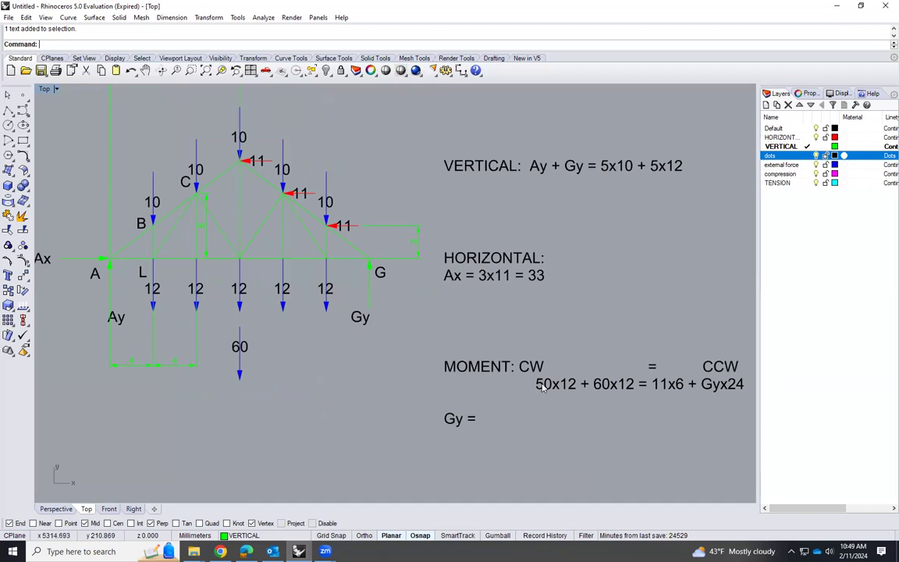
scroll(245, 309, "down", 2)
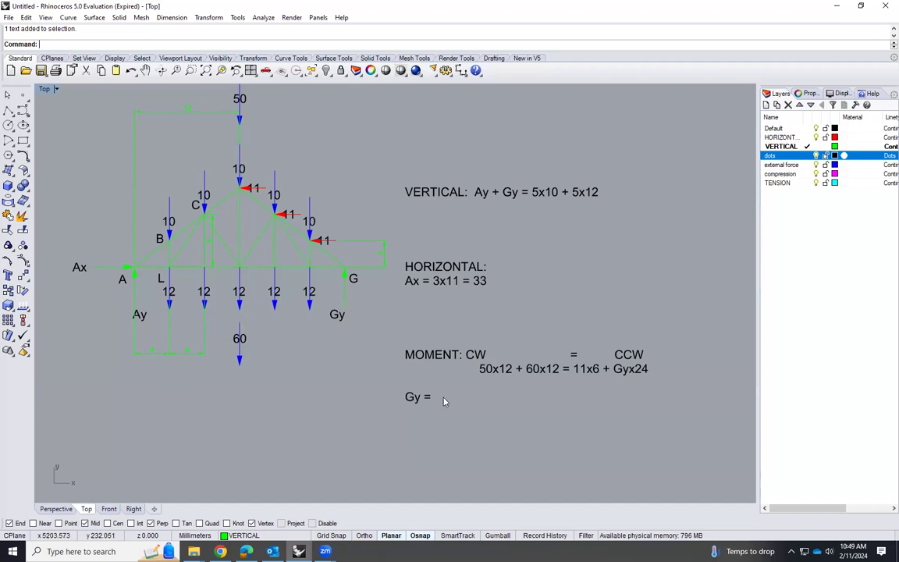
scroll(414, 327, "up", 2)
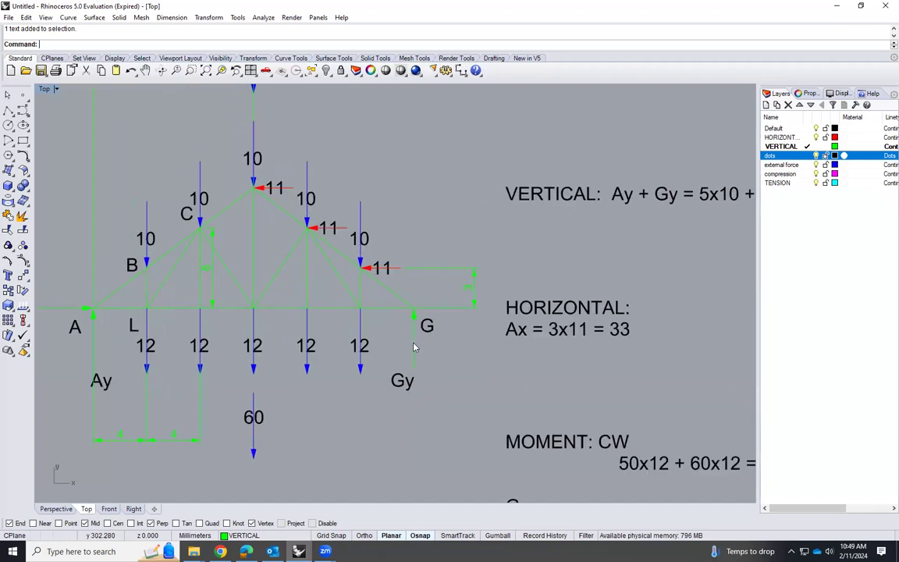
scroll(414, 346, "down", 1)
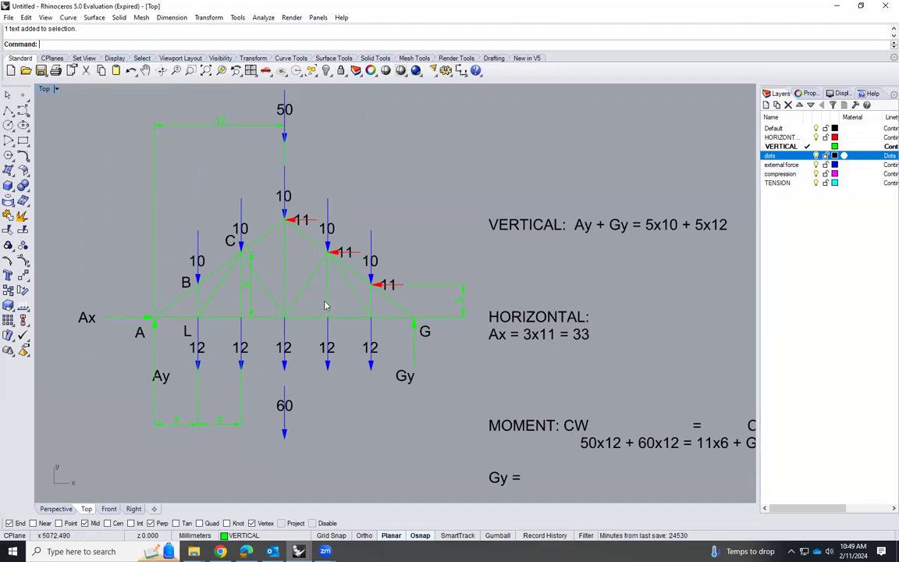
scroll(281, 307, "down", 5)
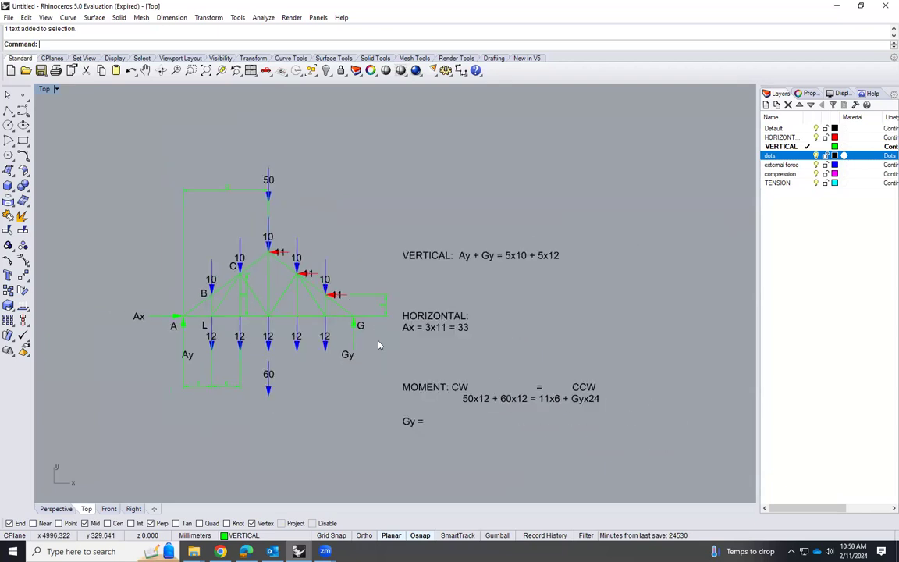
scroll(500, 352, "up", 5)
scroll(601, 411, "up", 2)
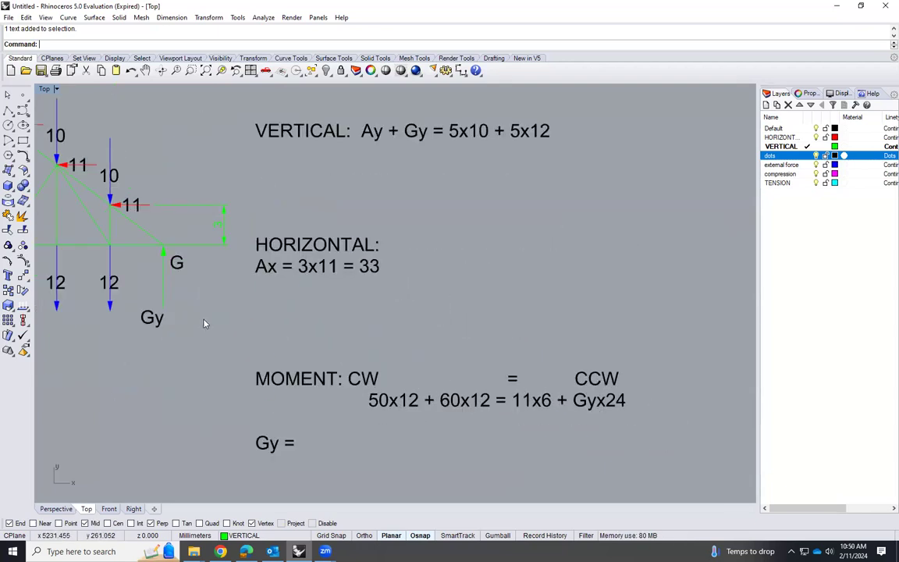
left_click(164, 289)
scroll(554, 331, "down", 4)
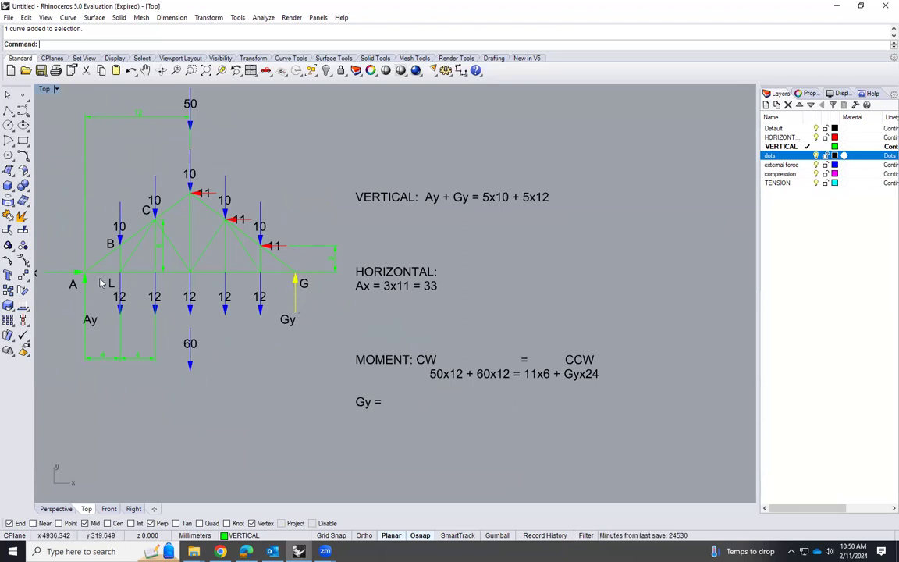
Copy the middle horizontal 11 load arrow with its label sideways to a clear spot between the truss and the equations
scroll(242, 258, "up", 2)
scroll(357, 323, "down", 3)
scroll(357, 308, "up", 3)
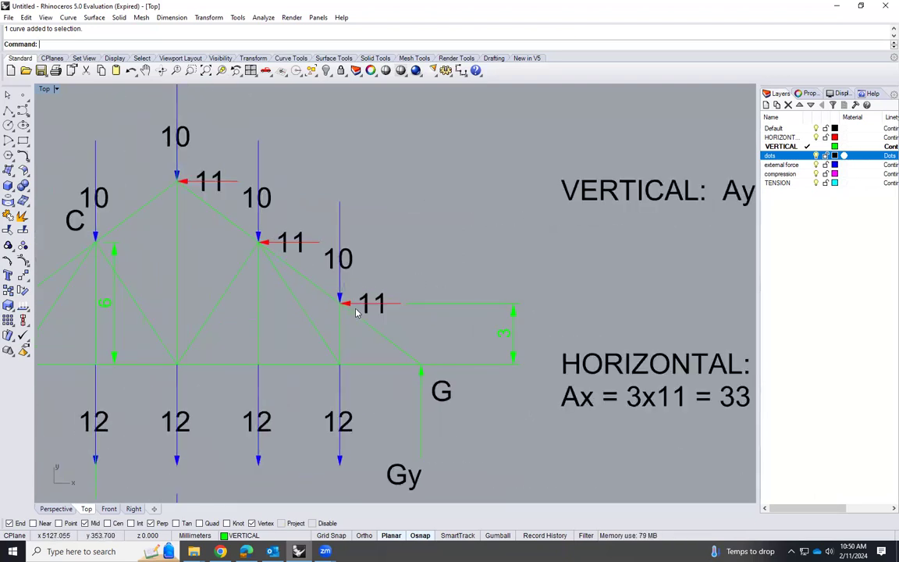
left_click(290, 243)
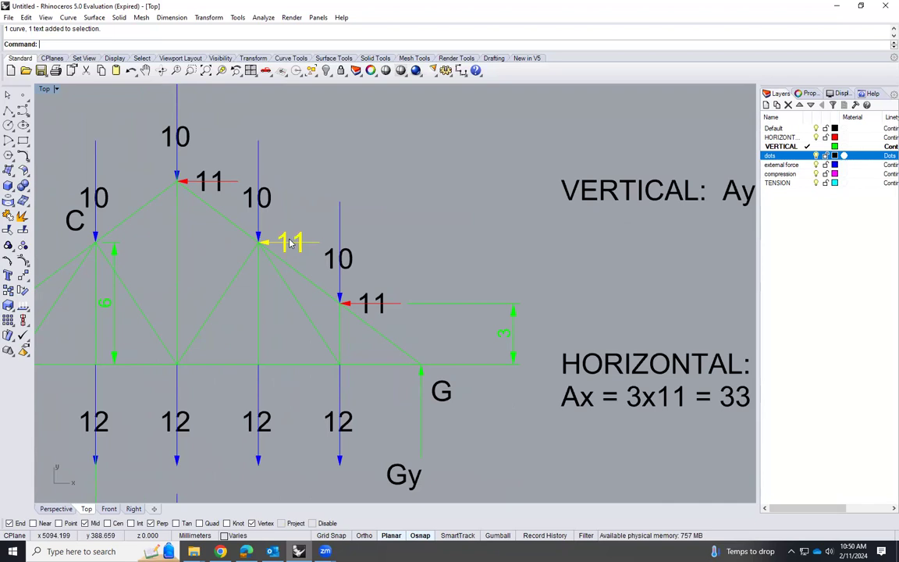
type("Copy")
key("Return")
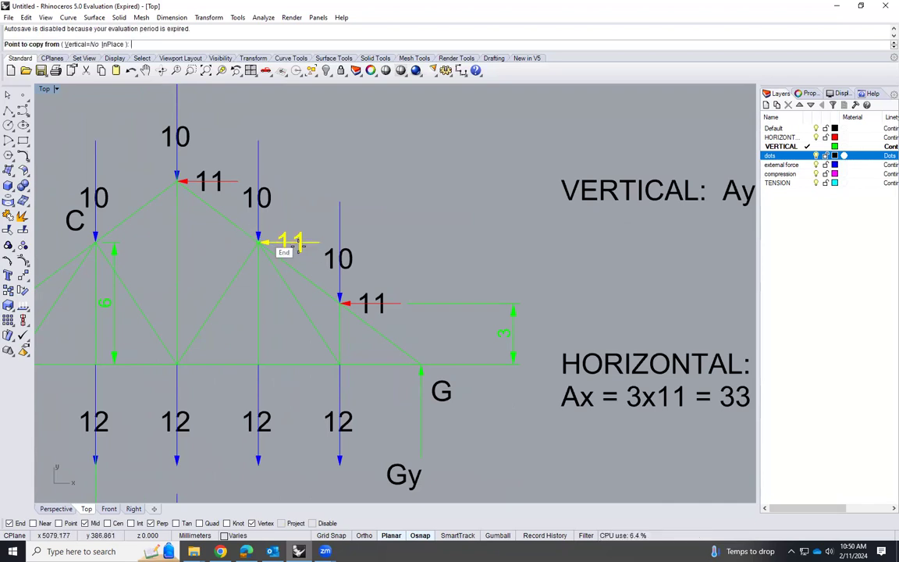
scroll(295, 243, "down", 4)
left_click(359, 233)
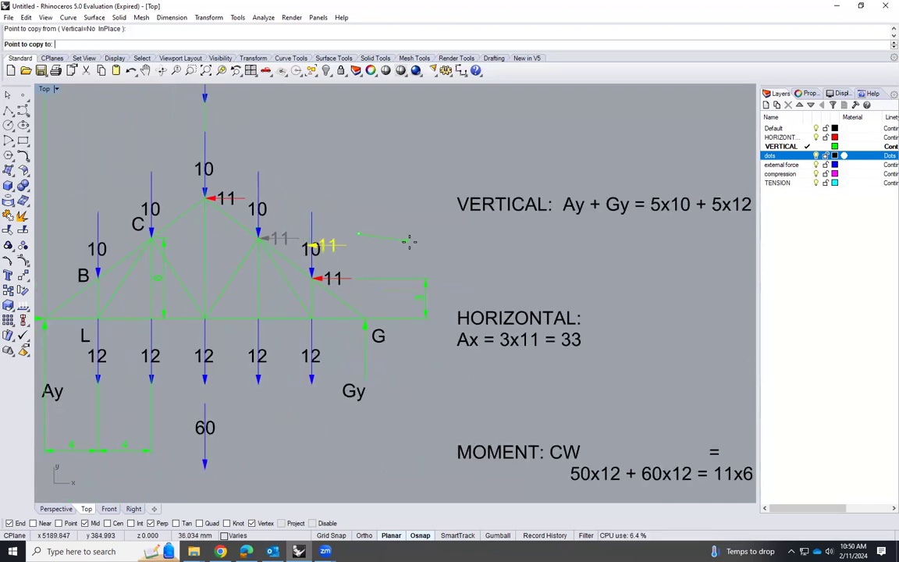
left_click(481, 242)
key("Return")
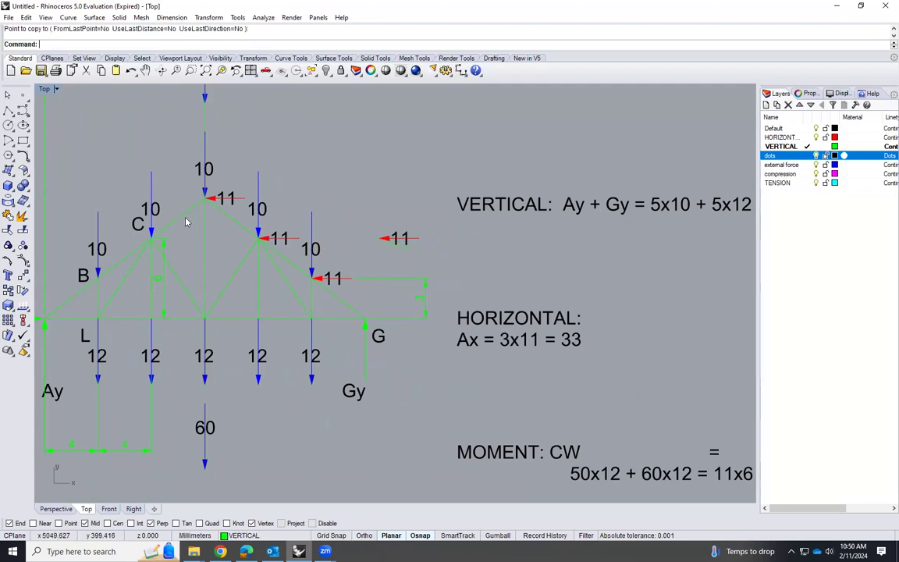
Change the label of the copied horizontal arrow beside the truss to 33
scroll(178, 218, "up", 3)
double_click(503, 246)
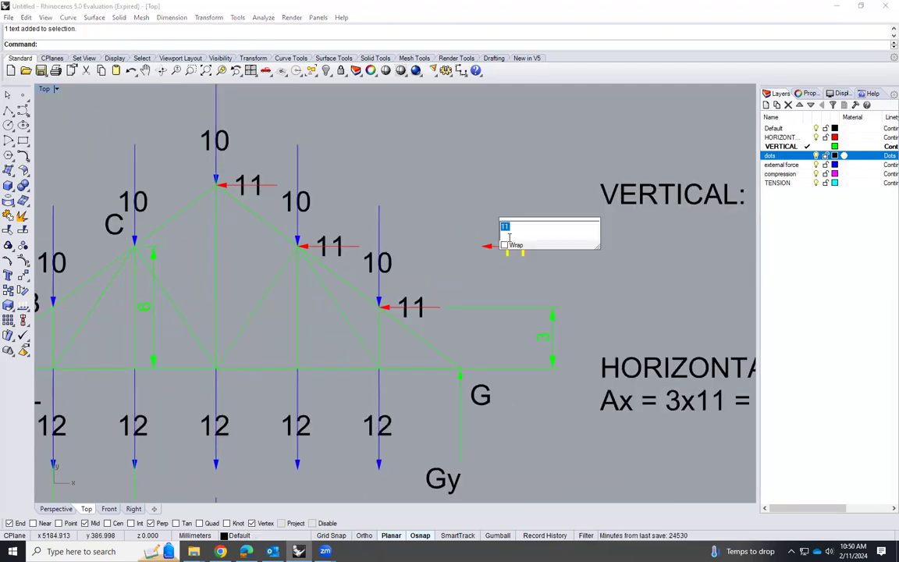
type("33")
left_click(534, 296)
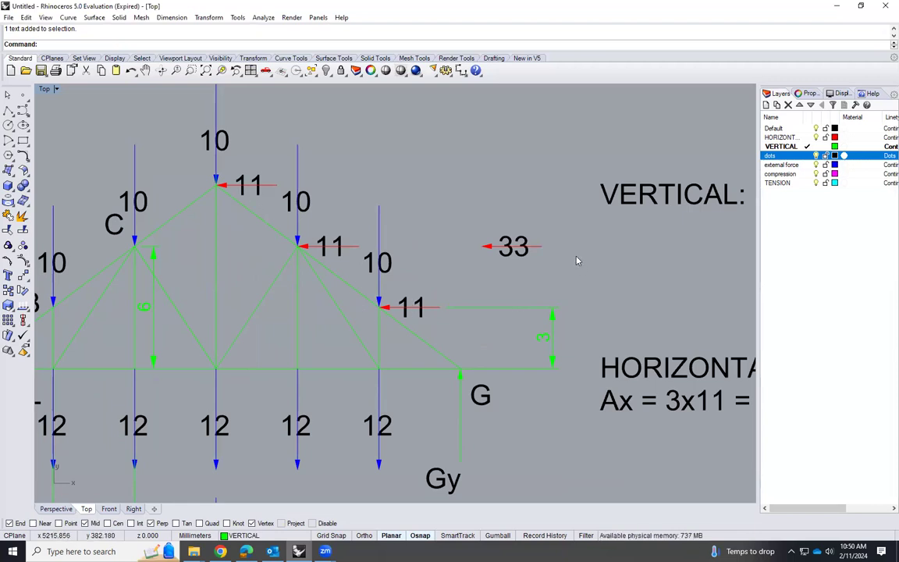
scroll(577, 260, "down", 1)
scroll(492, 258, "up", 1)
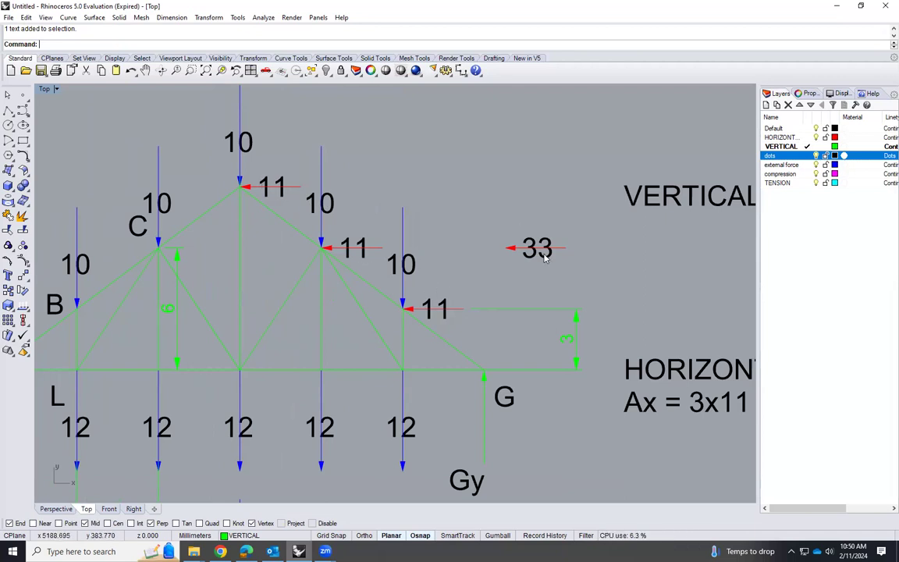
Draw a horizontal line from the tip of the 33 arrow across the truss past support A and assign it to the dots layer
scroll(634, 264, "down", 2)
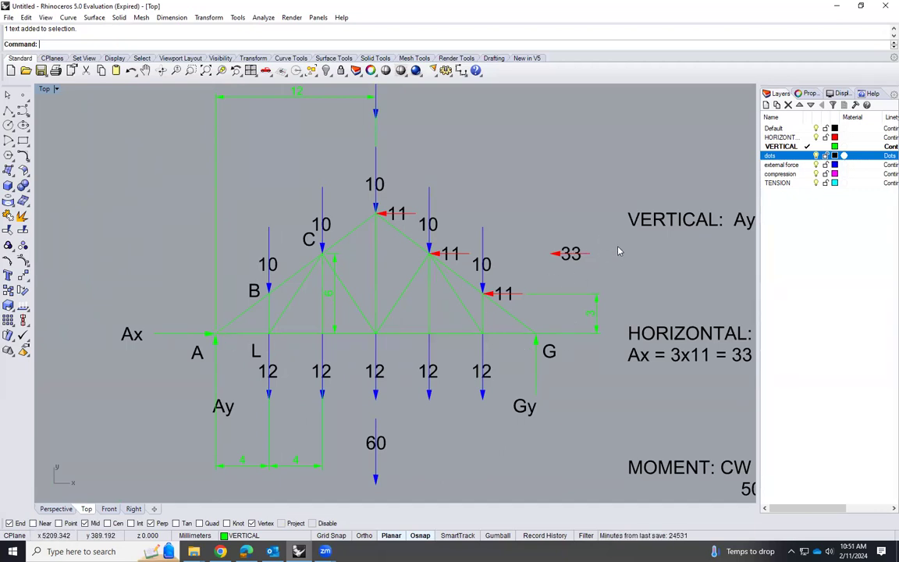
type("line")
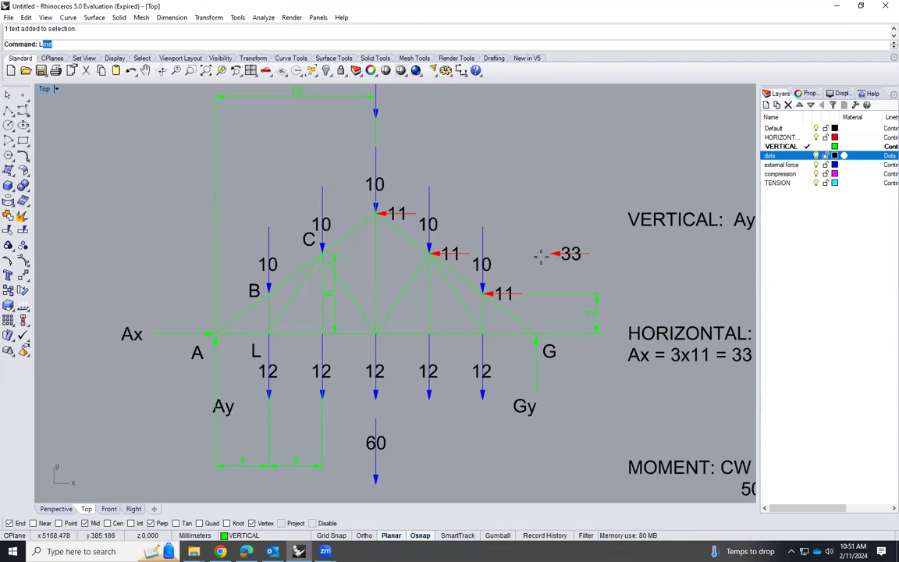
key("Return")
left_click(550, 253)
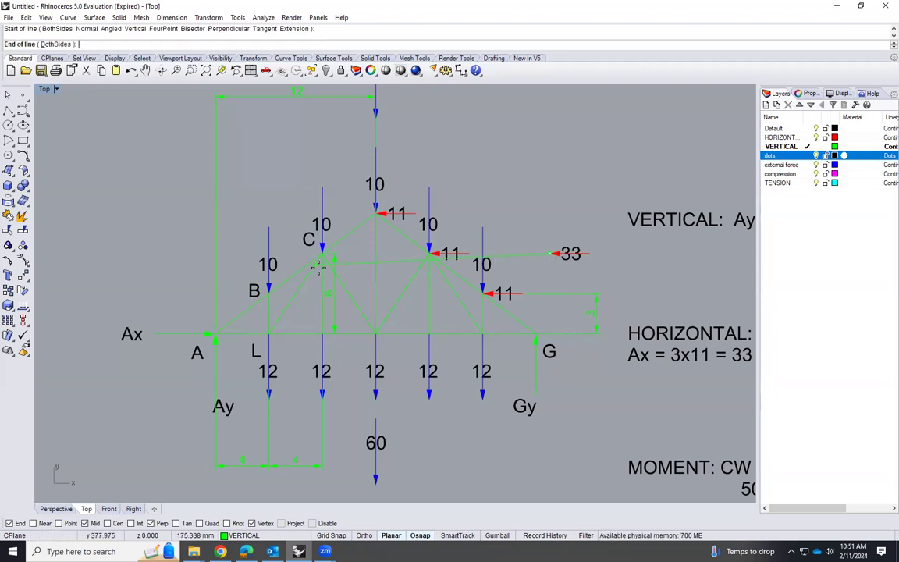
left_click(129, 253)
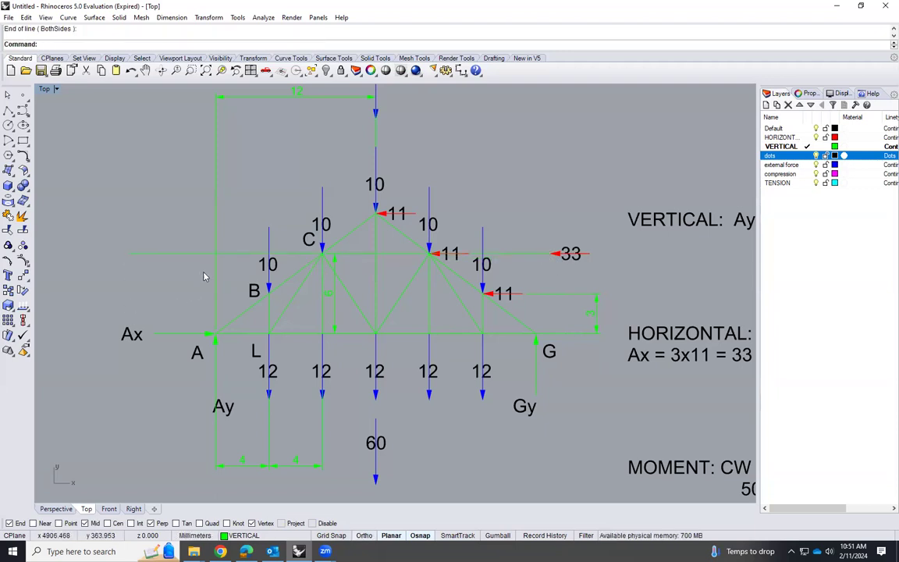
left_click(192, 253)
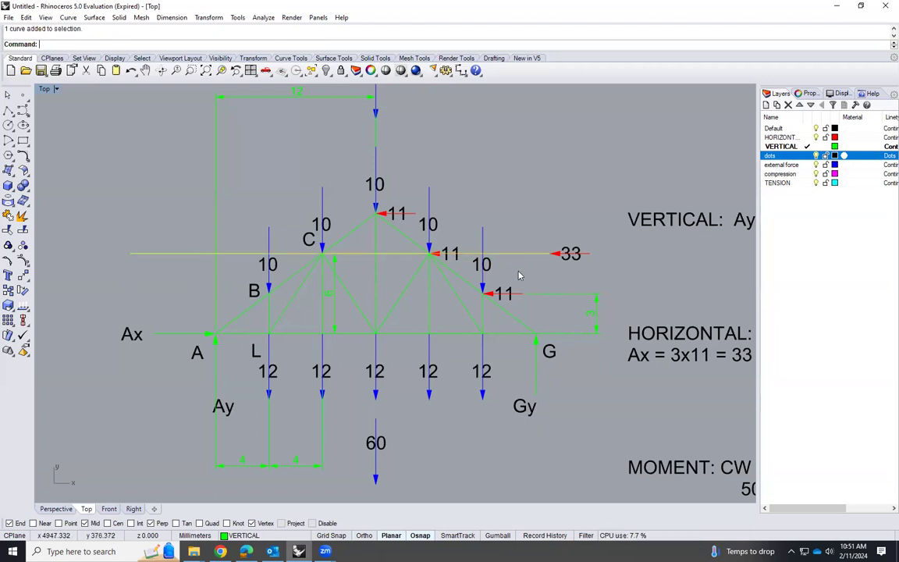
left_click(271, 536)
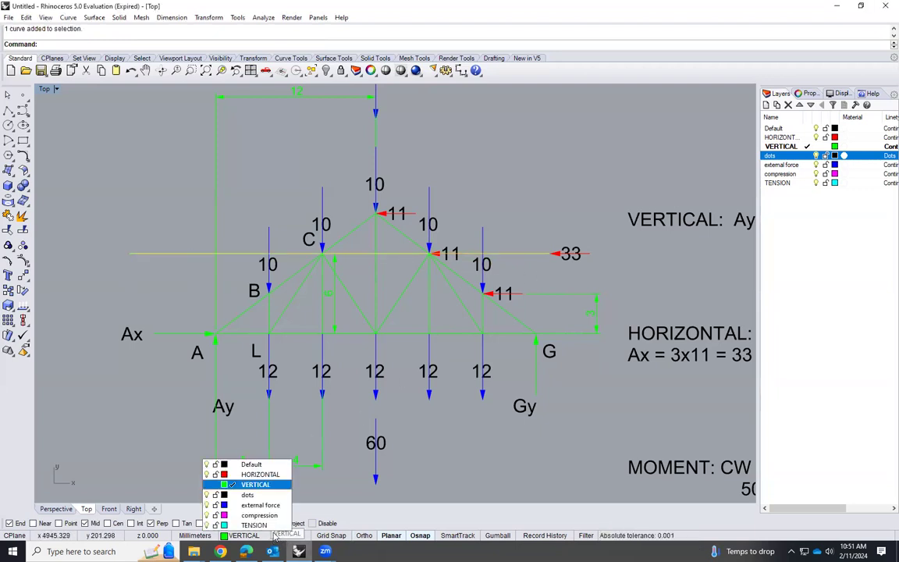
left_click(247, 494)
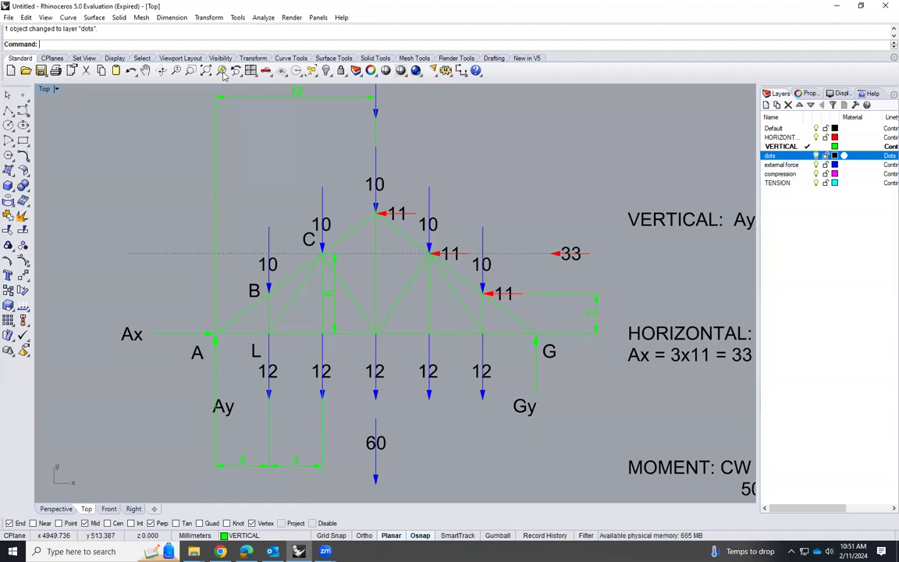
Add an aligned dimension from support A up to the dotted line of action and label it 6
left_click(161, 19)
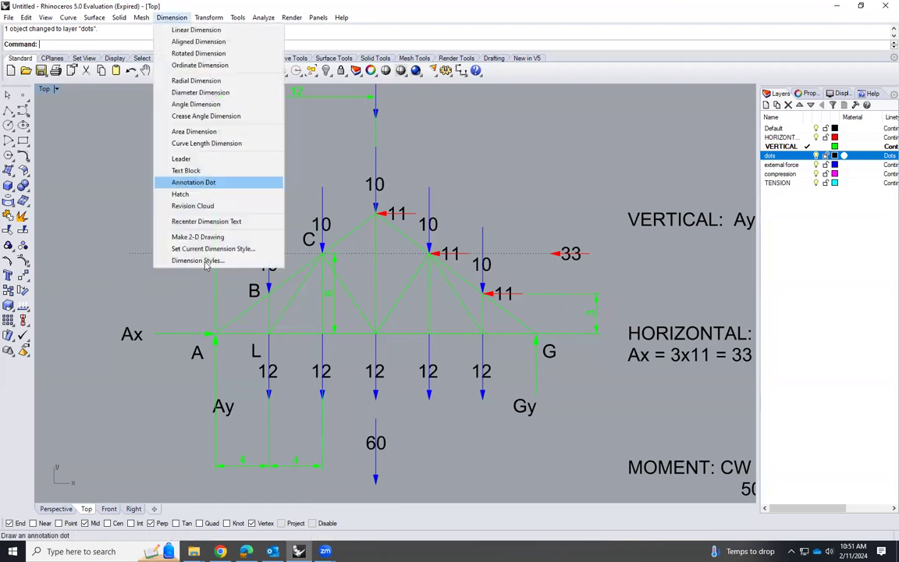
left_click(206, 44)
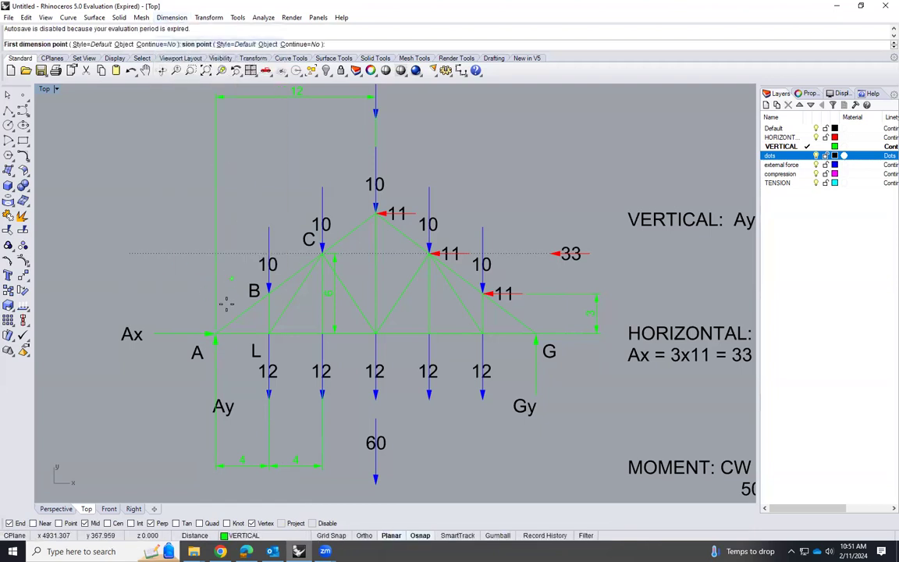
left_click(215, 335)
left_click(214, 253)
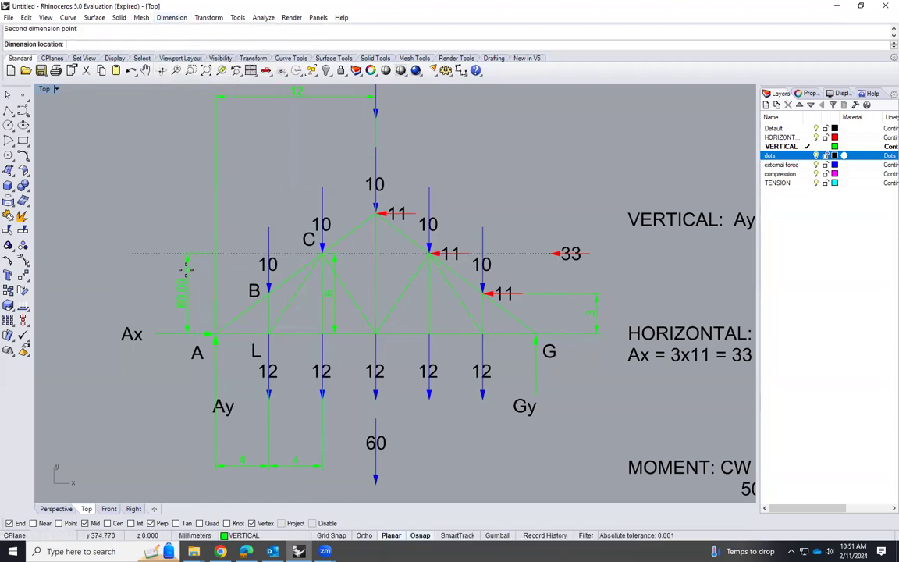
left_click(182, 297)
double_click(184, 296)
type("6")
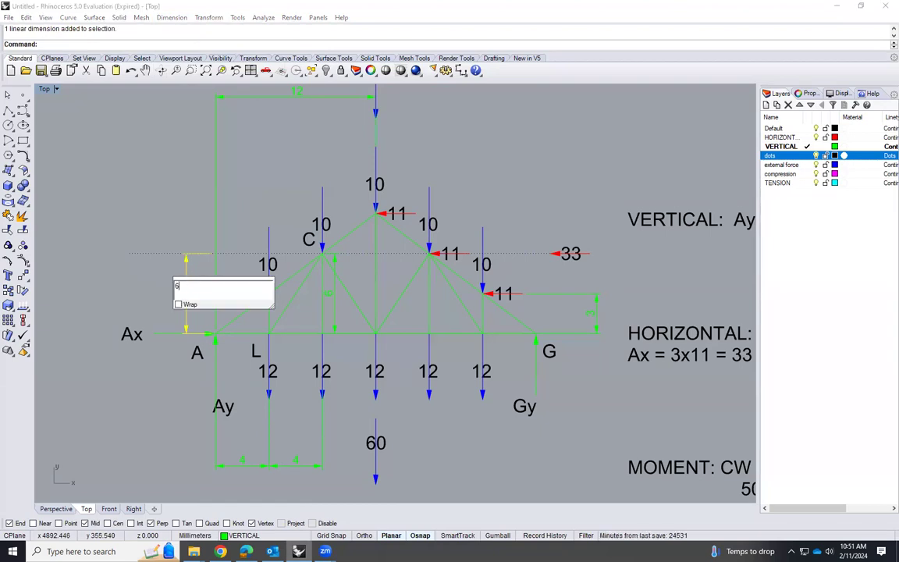
left_click(137, 312)
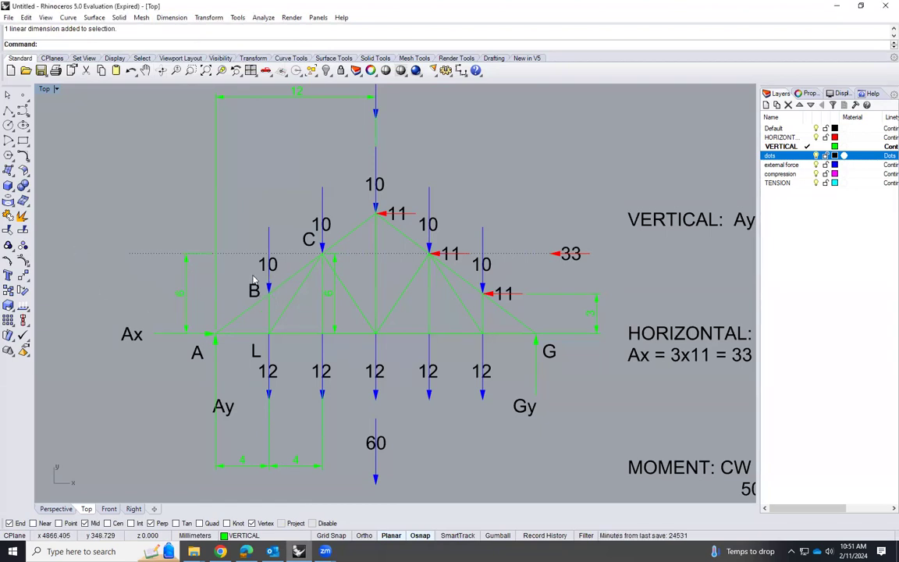
Compare the 33 resultant and its lever arm about support A with the horizontal load term in the moment equation
scroll(253, 280, "up", 1)
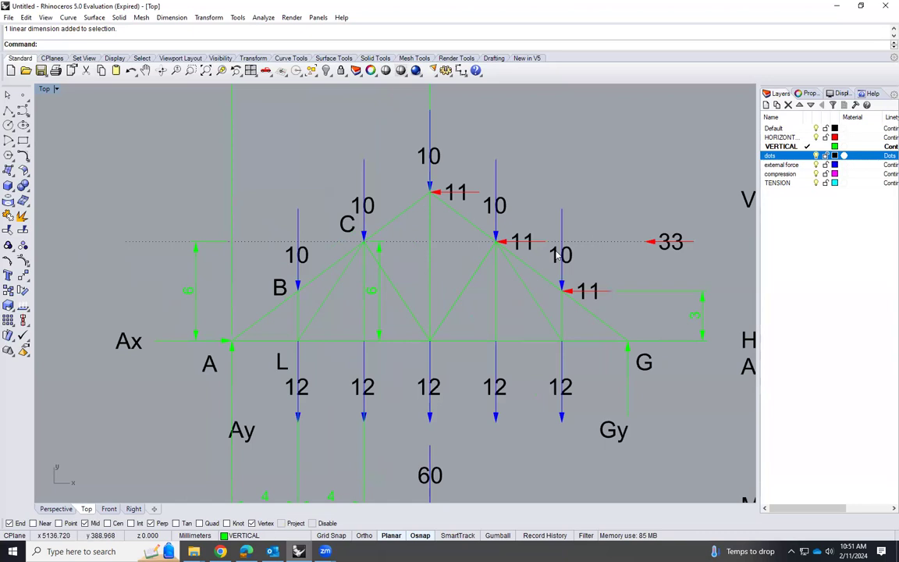
scroll(193, 250, "down", 1)
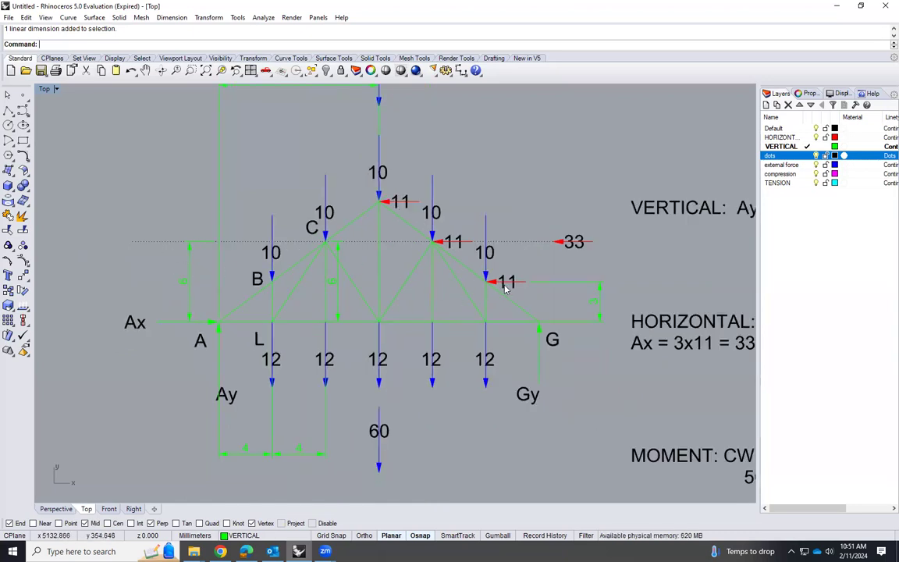
scroll(503, 288, "up", 1)
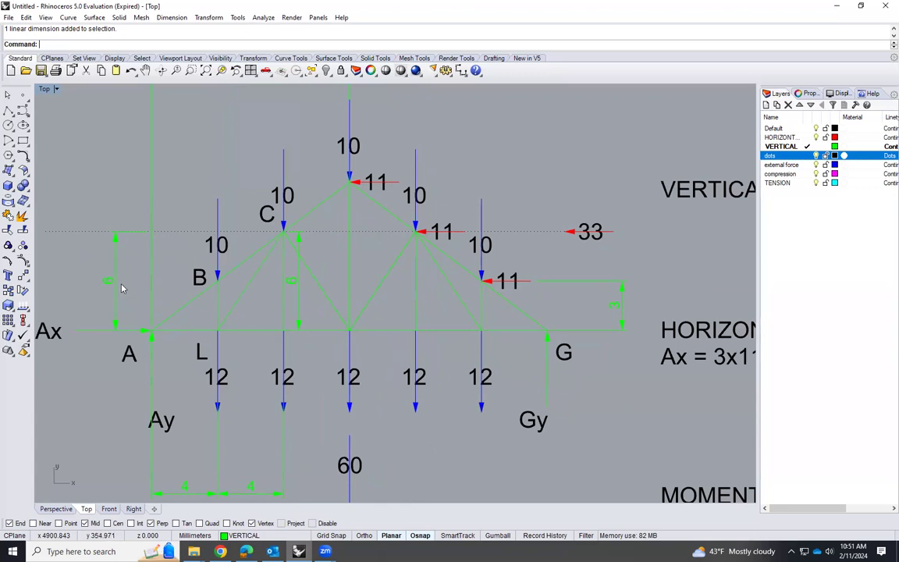
scroll(112, 275, "down", 1)
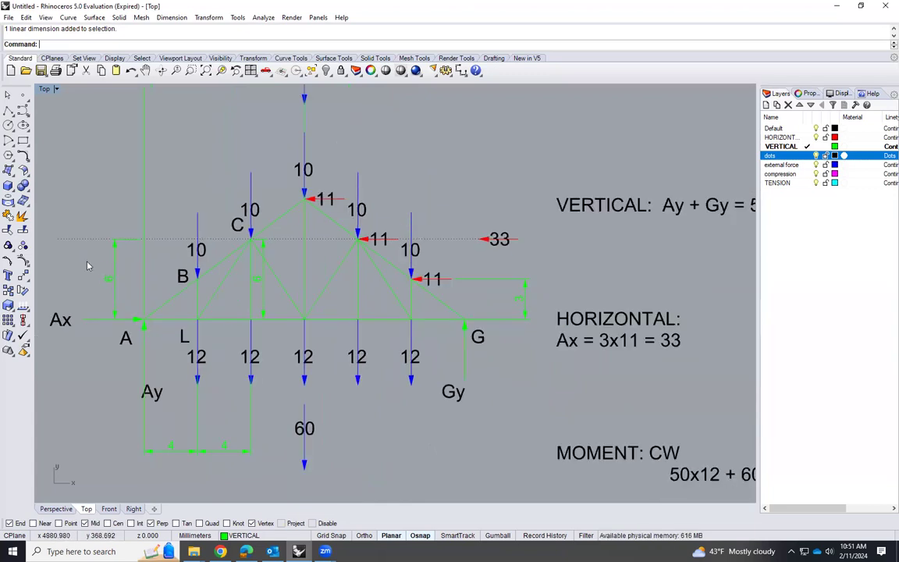
scroll(96, 271, "down", 2)
scroll(515, 279, "up", 1)
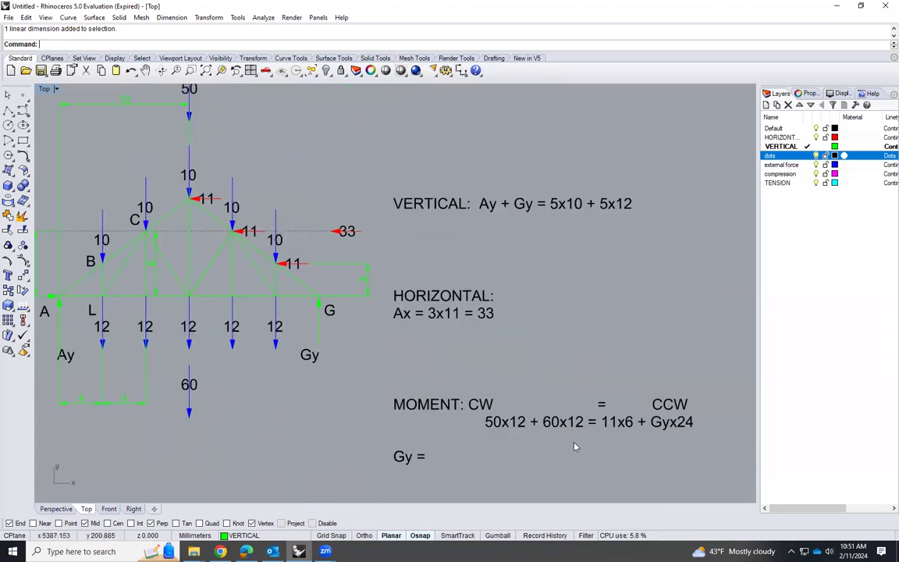
scroll(574, 446, "up", 1)
scroll(578, 441, "down", 1)
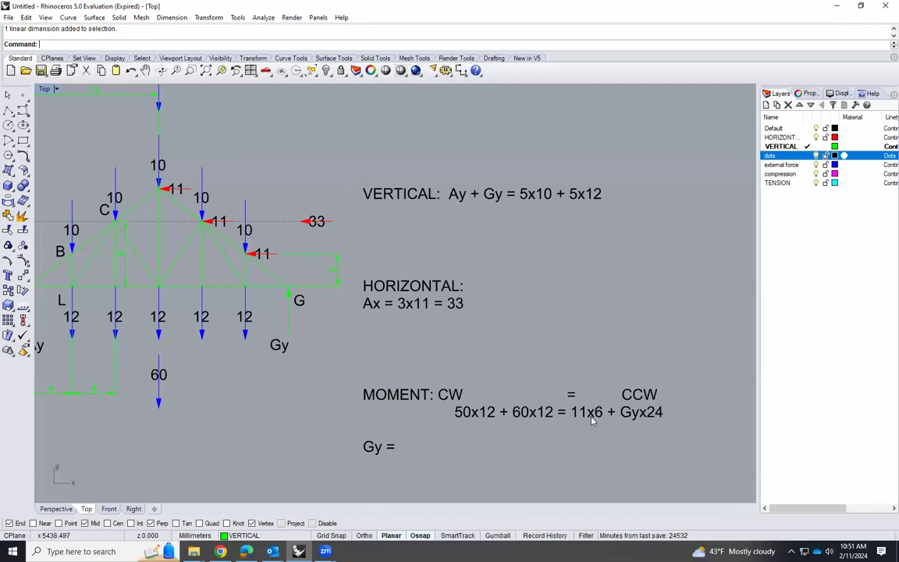
scroll(583, 418, "up", 1)
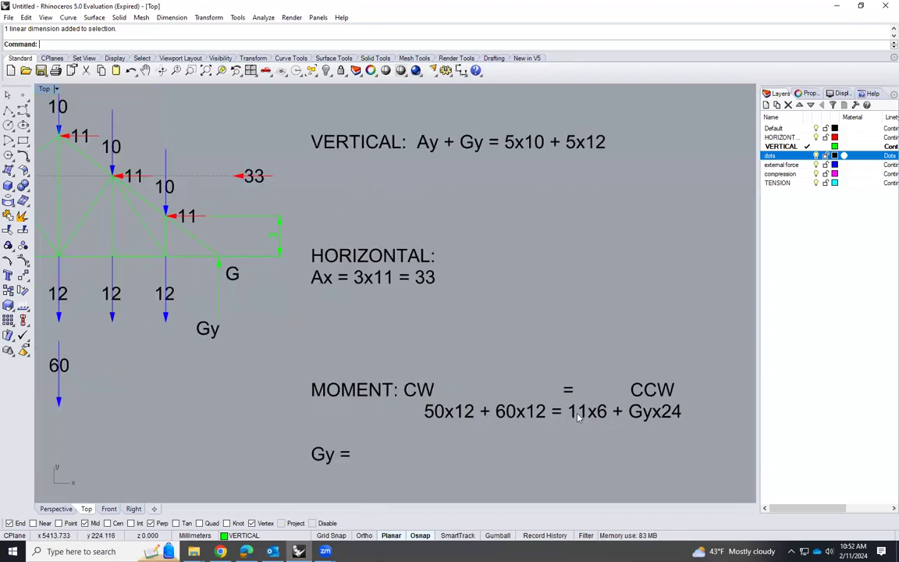
Correct the counterclockwise term 11x6 in the moment equation to 33x6
double_click(648, 428)
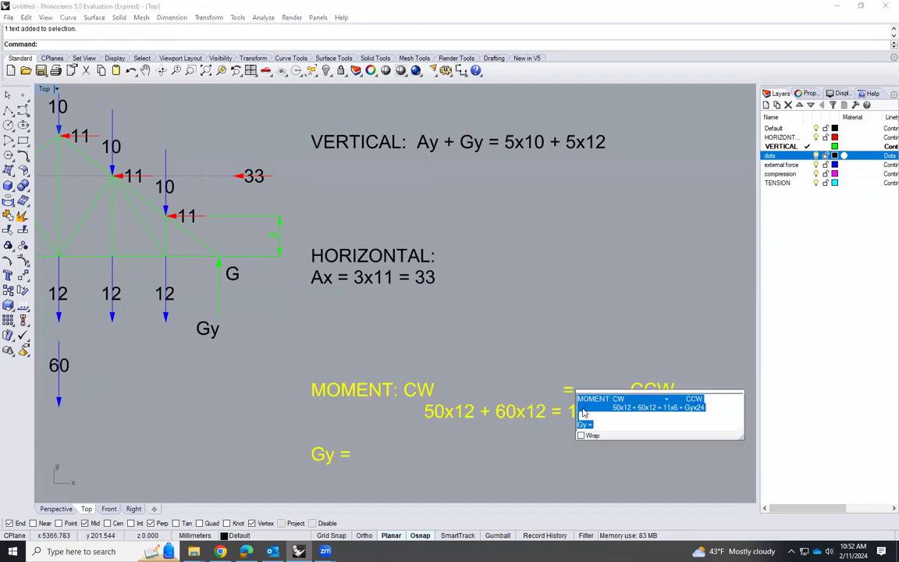
left_click(664, 406)
left_click_drag(663, 406, 668, 407)
type("33")
left_click(626, 456)
key("Escape")
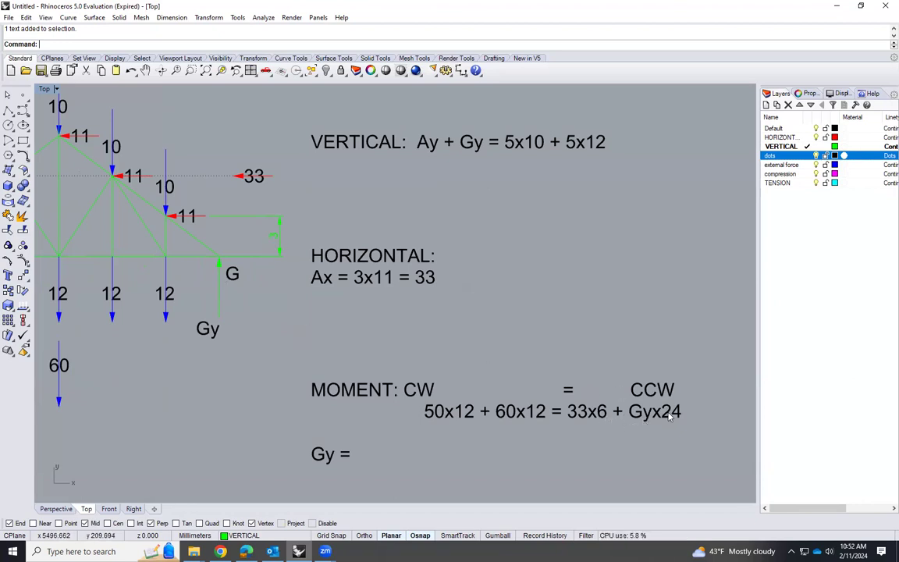
Switch to the Classwork-04-RESULTS workbook in Excel and set the loads F1 to 10, F2 to 11 and F3 to 12
scroll(516, 271, "down", 2)
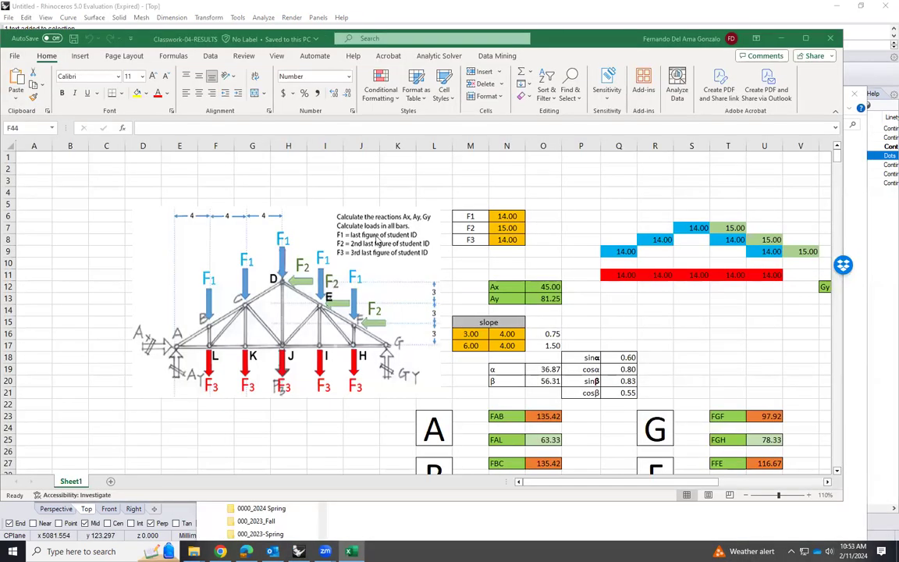
left_click(513, 216)
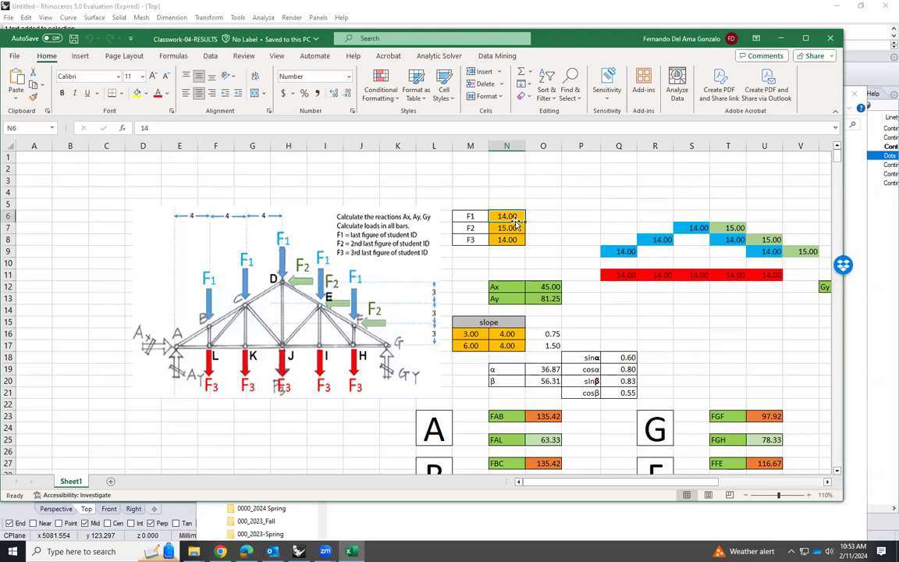
type("10")
key("Return")
type("11")
key("Return")
type("12")
left_click(556, 215)
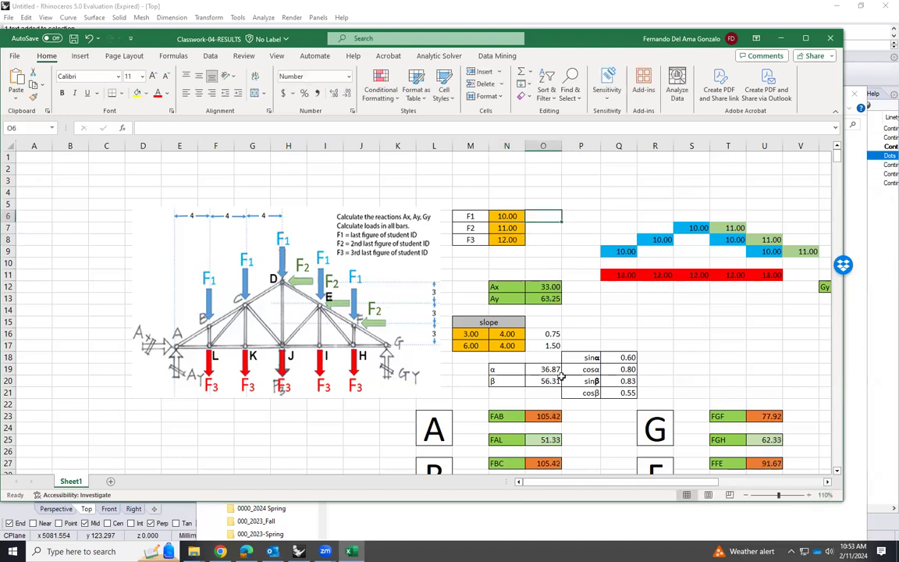
Look up the Gy reaction in the workbook, return to Rhinoceros and complete the moment text with Gy = 46.75
scroll(579, 446, "right", 3)
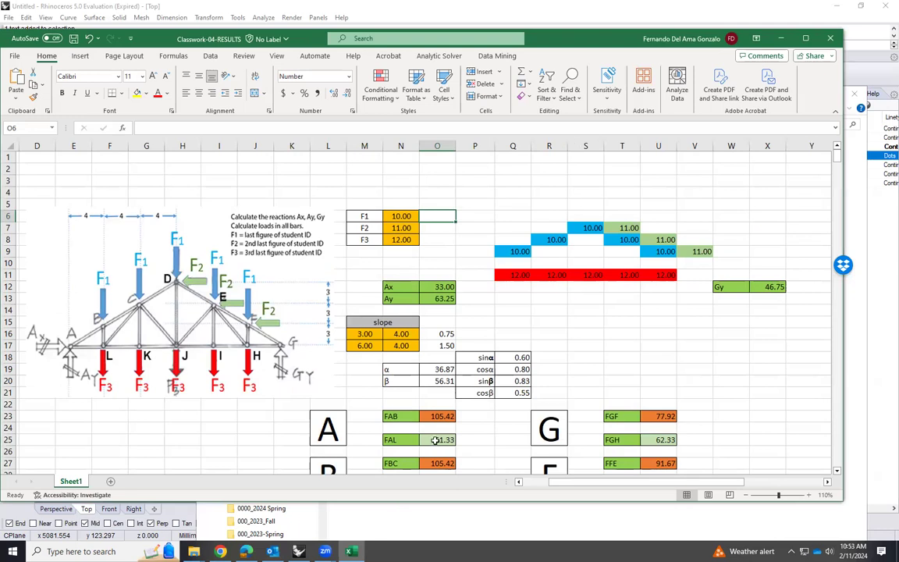
mouse_move(298, 551)
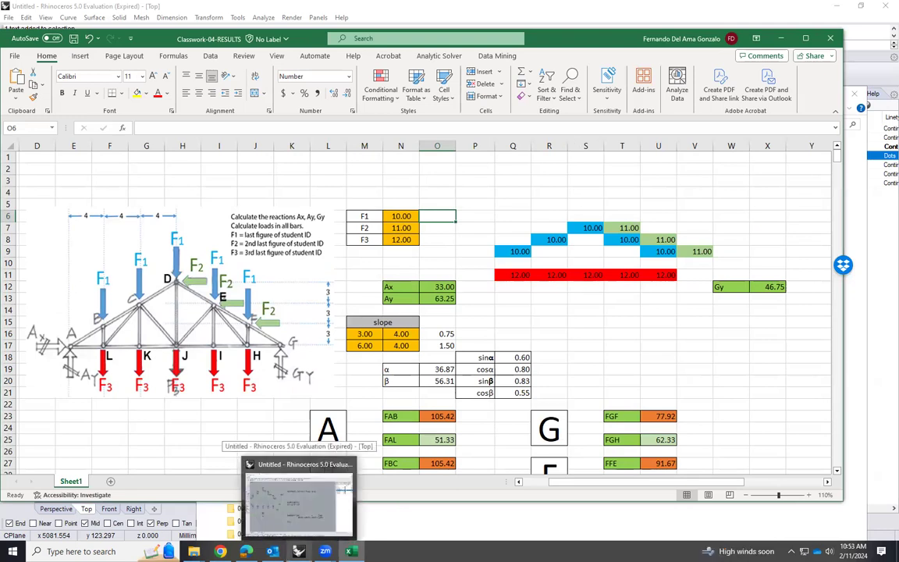
left_click(298, 499)
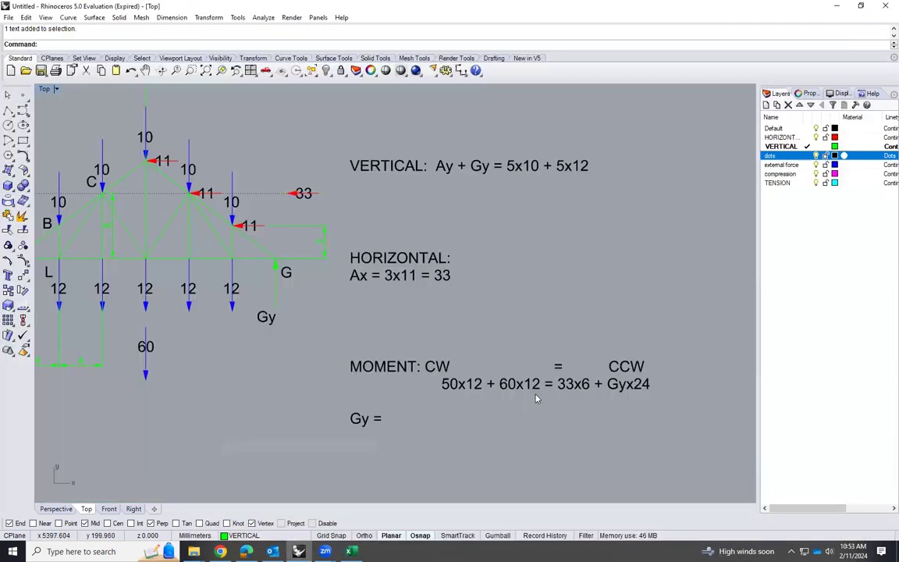
double_click(379, 421)
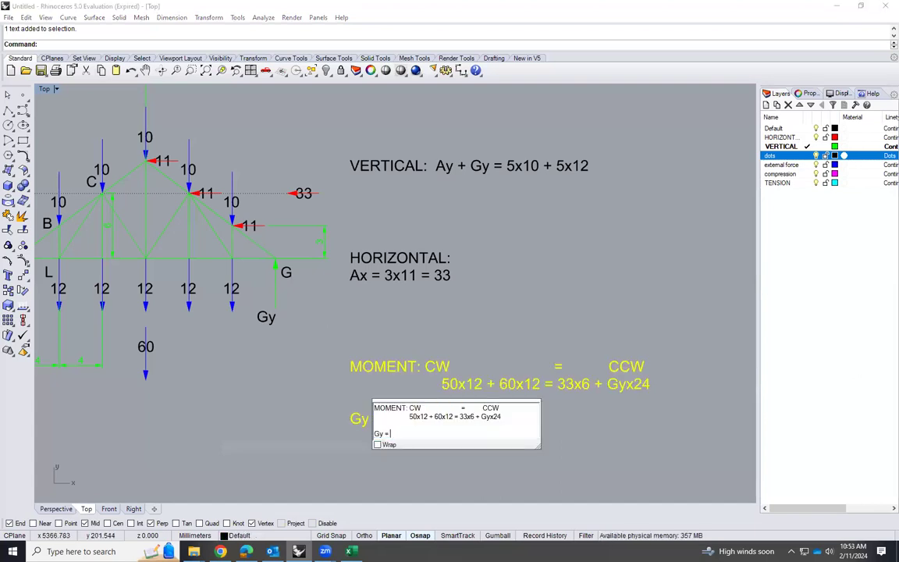
type("46.7")
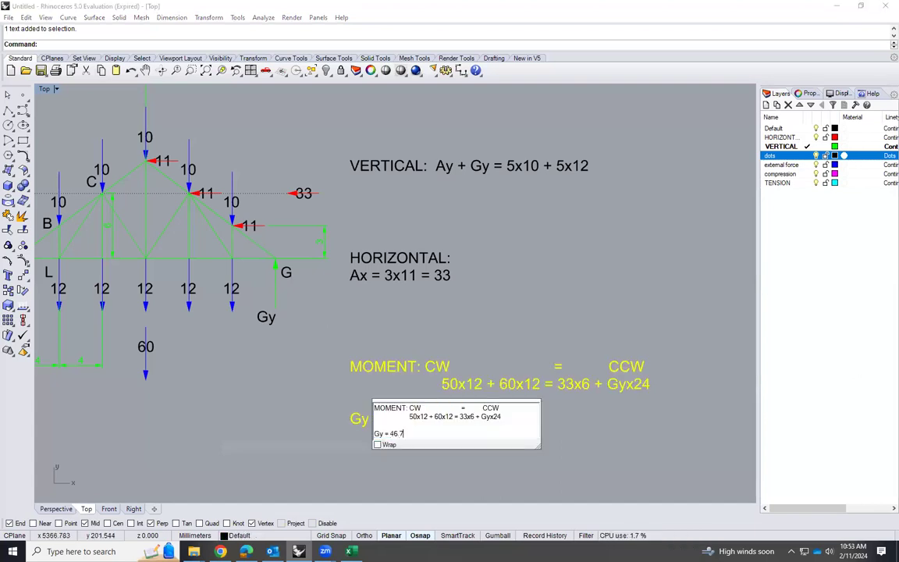
type("5")
left_click(555, 451)
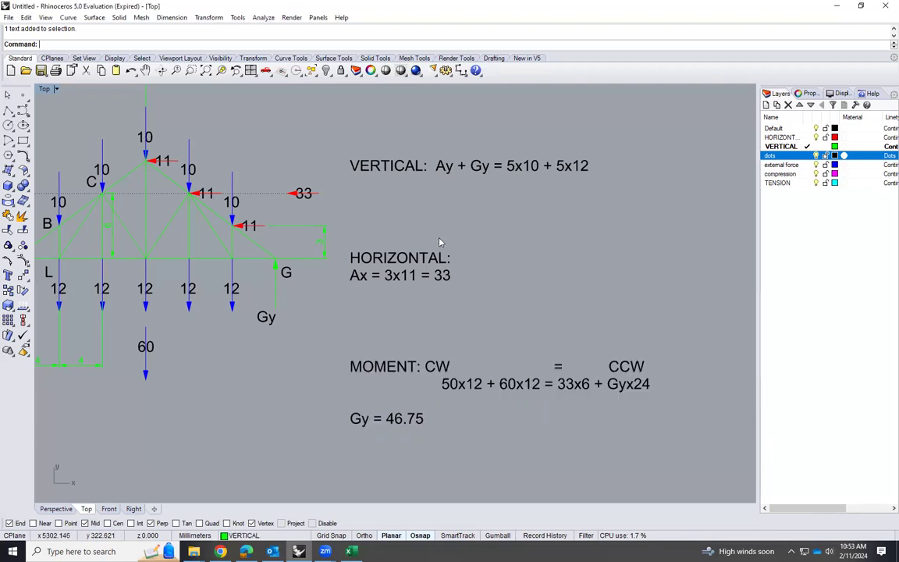
Add a second line reading aY = -46.75 + 50 +60 to the VERTICAL equation text
left_click(485, 169)
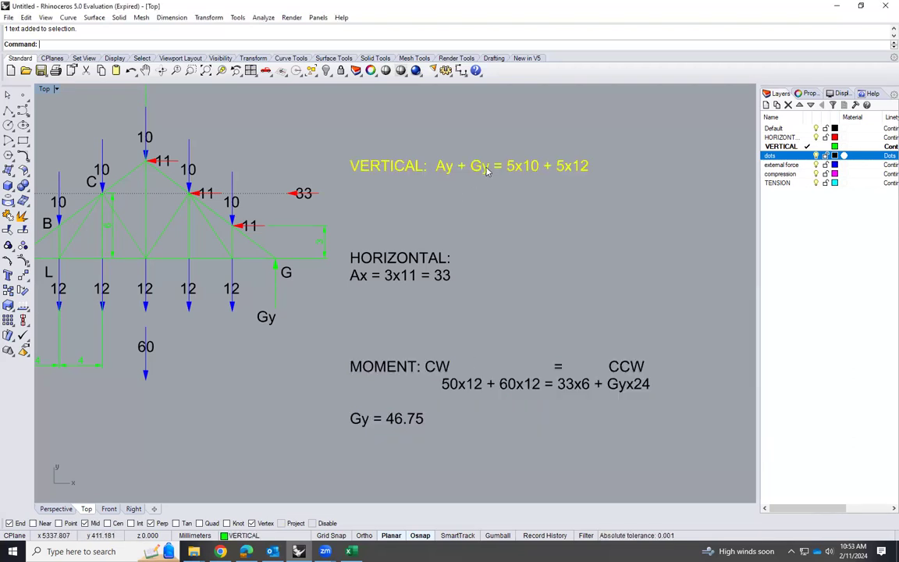
double_click(567, 168)
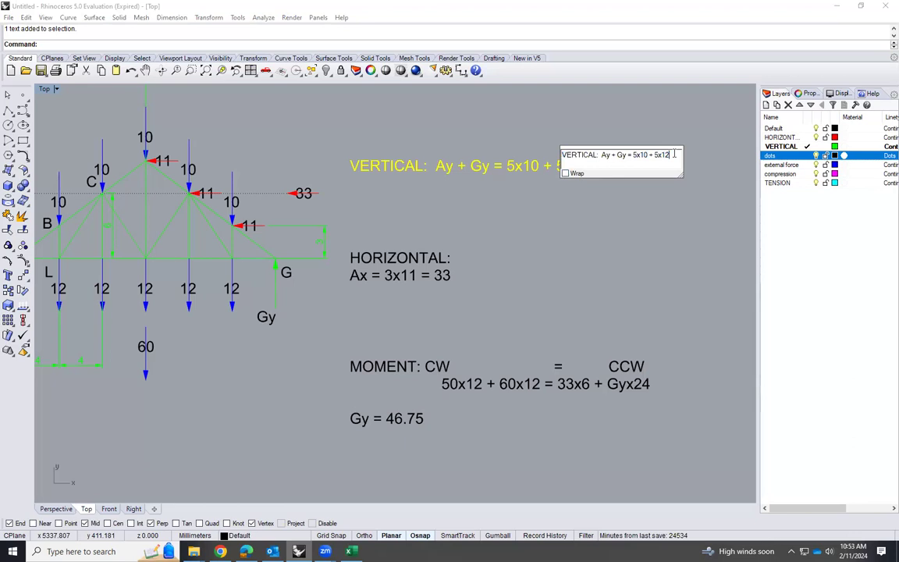
type("aY")
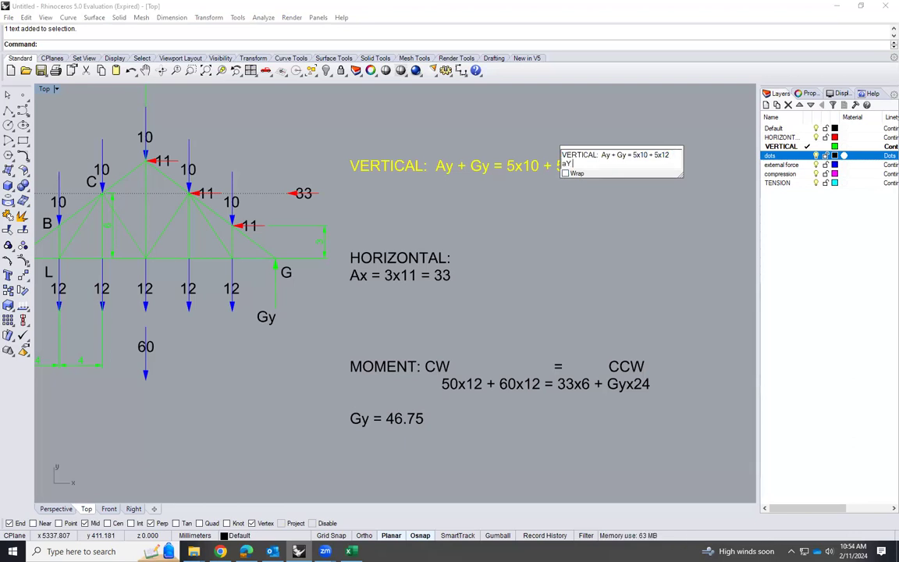
type(" = 46.75")
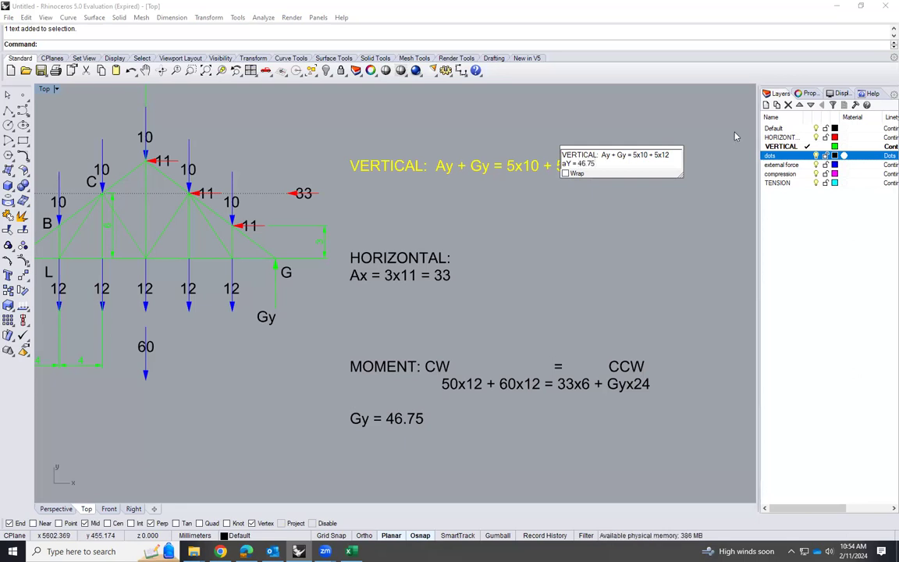
left_click(578, 163)
type("-")
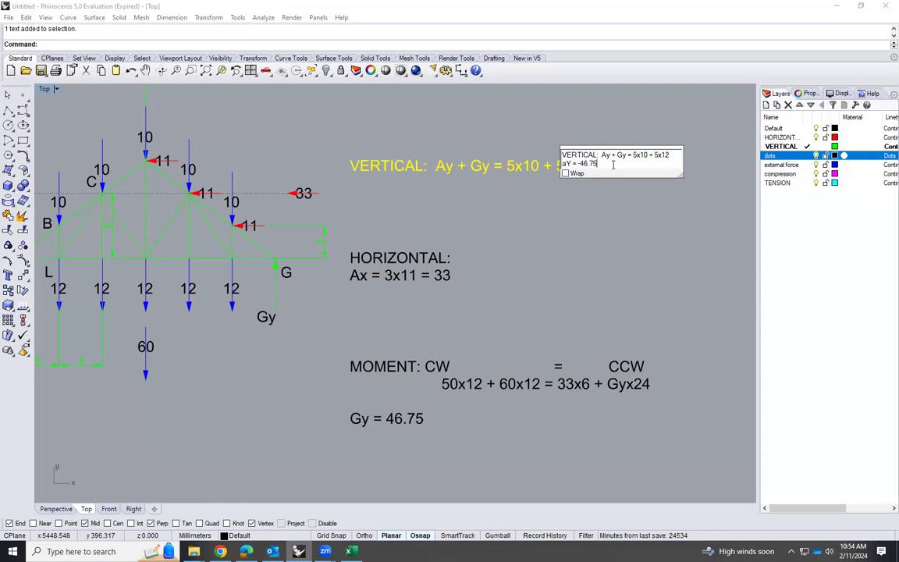
type(" + 50 +60")
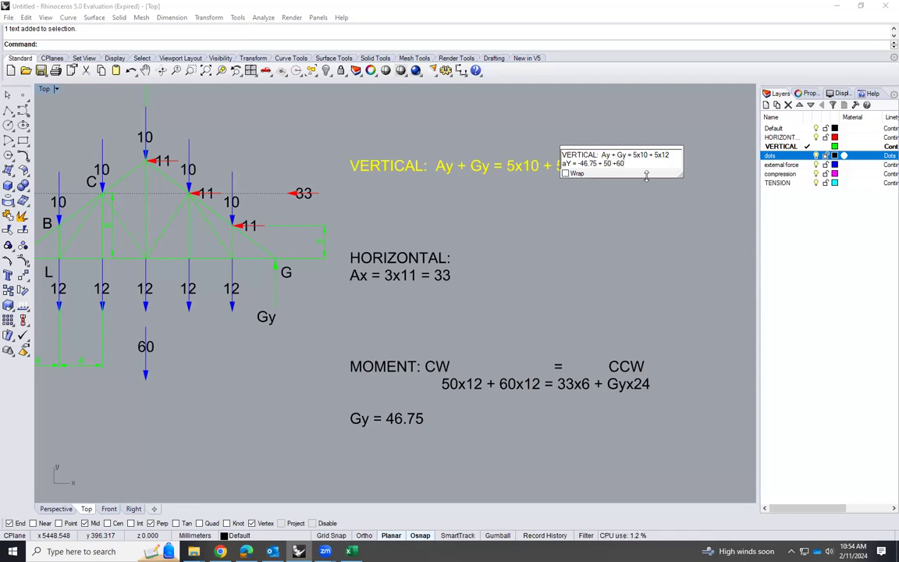
left_click(652, 209)
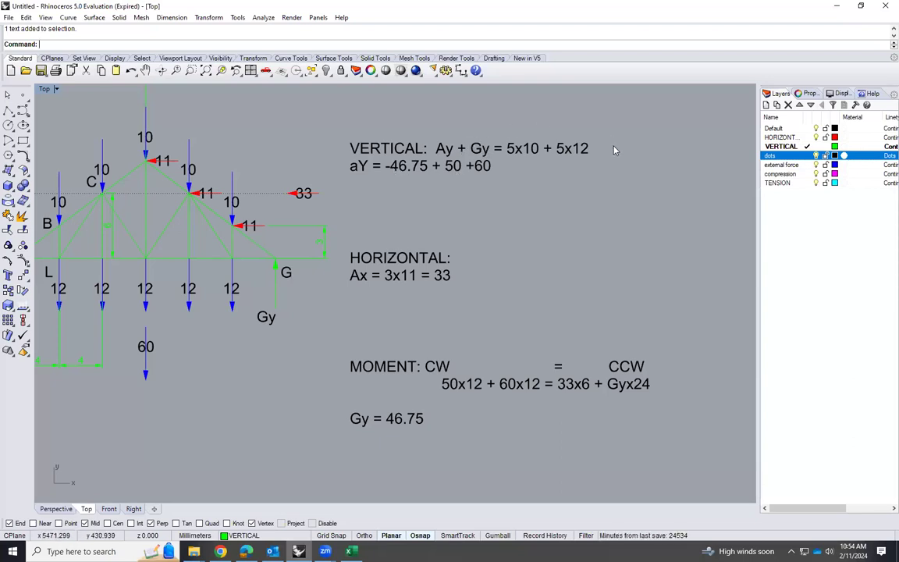
Correct the term aY to Ay in the second line of the VERTICAL equation text
left_click(353, 167)
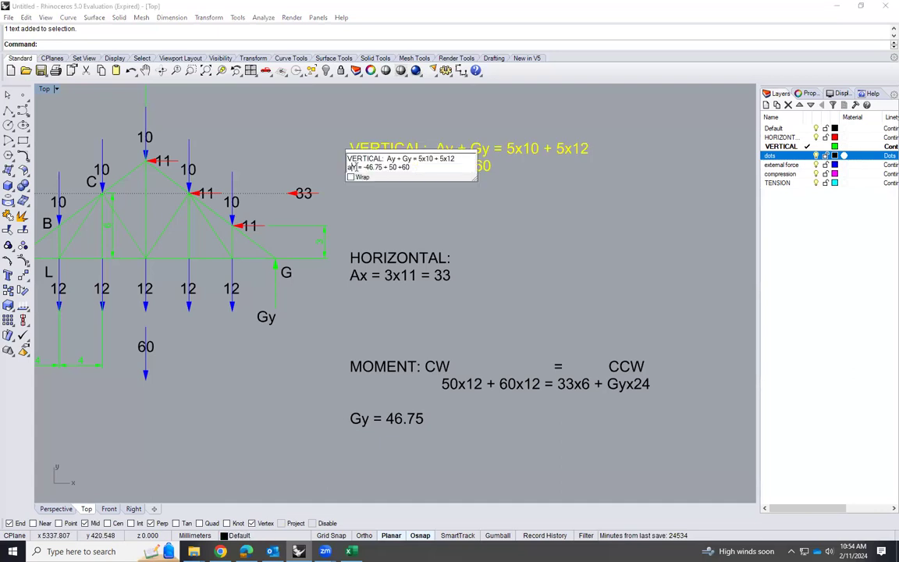
left_click_drag(356, 167, 340, 168)
type("aY")
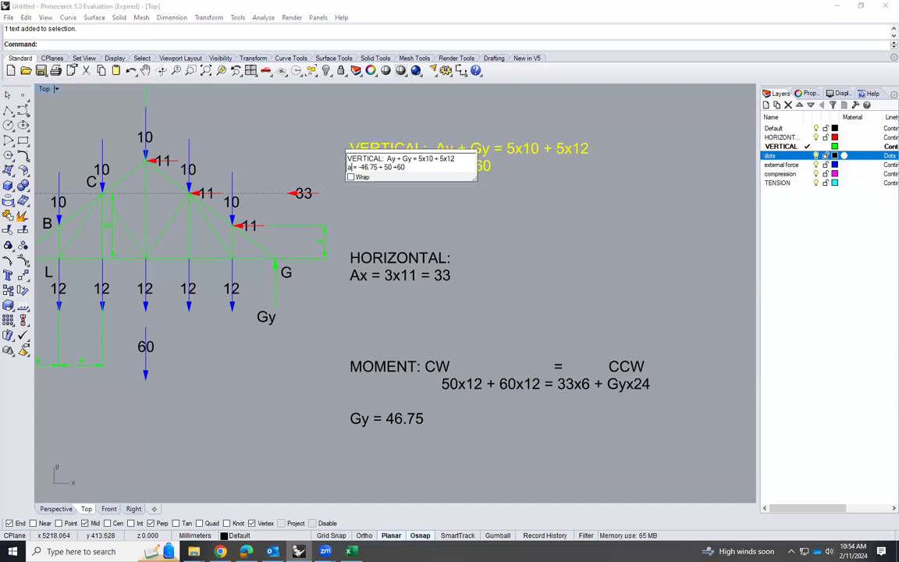
key("BackSpace")
key("BackSpace")
type("Ay")
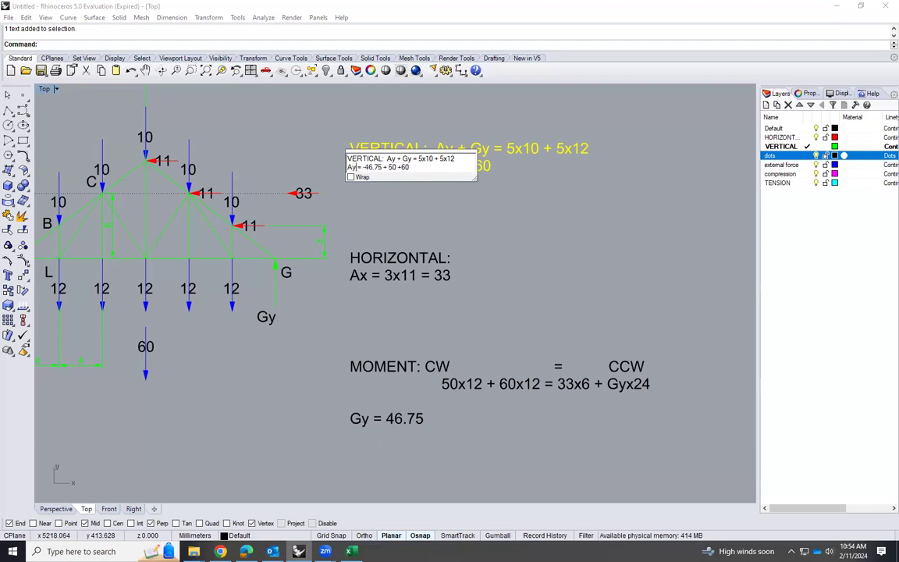
left_click(425, 203)
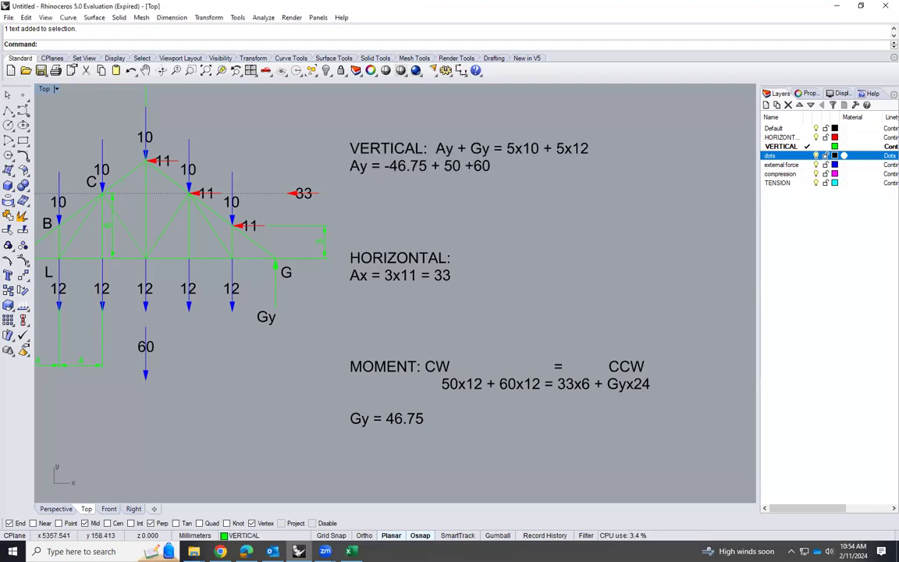
Check the Classwork-04-RESULTS workbook in Excel, return to Rhinoceros and start a third line of the VERTICAL text with Ay =
key("alt+Tab")
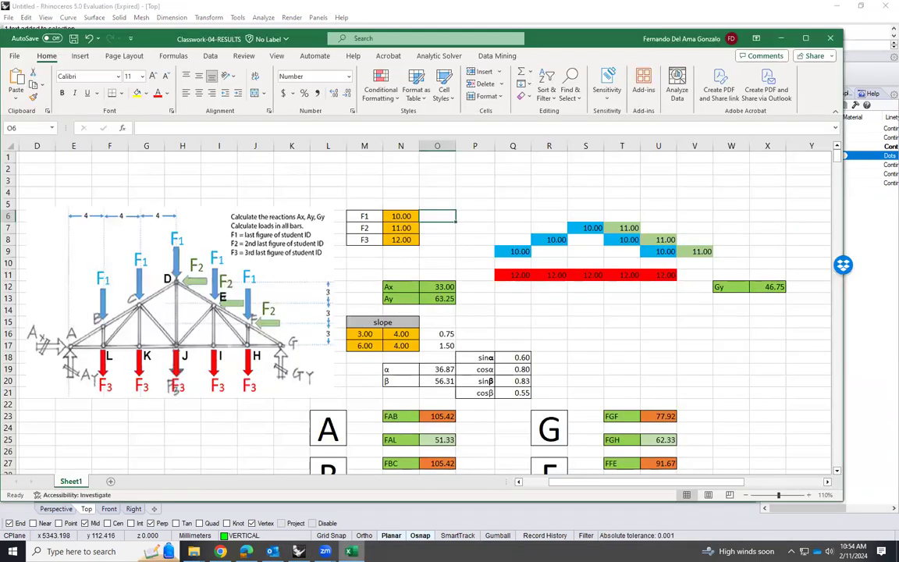
mouse_move(350, 551)
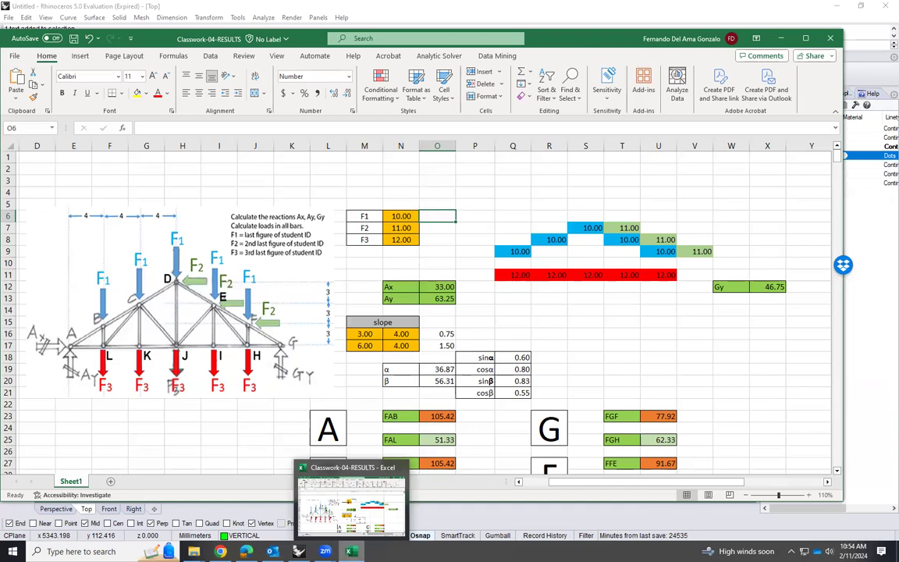
left_click(298, 551)
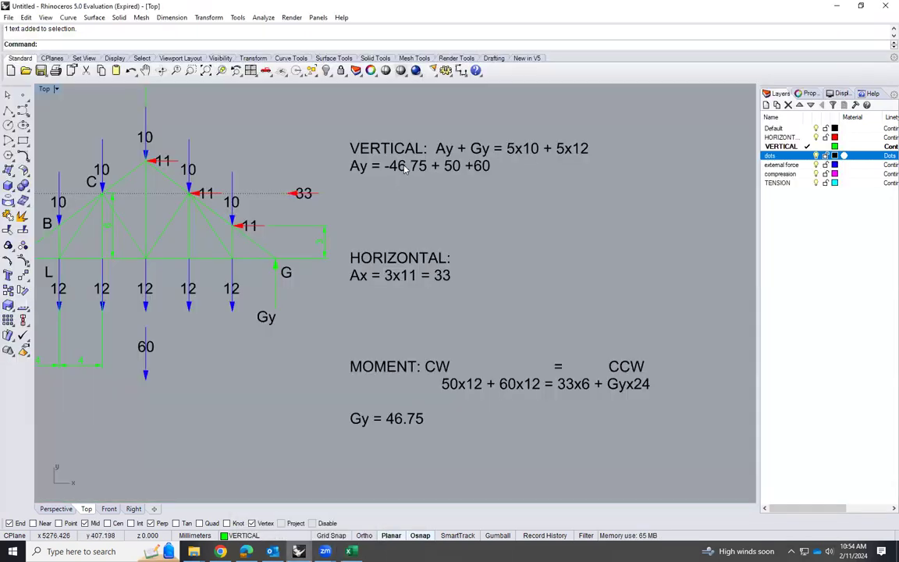
double_click(539, 155)
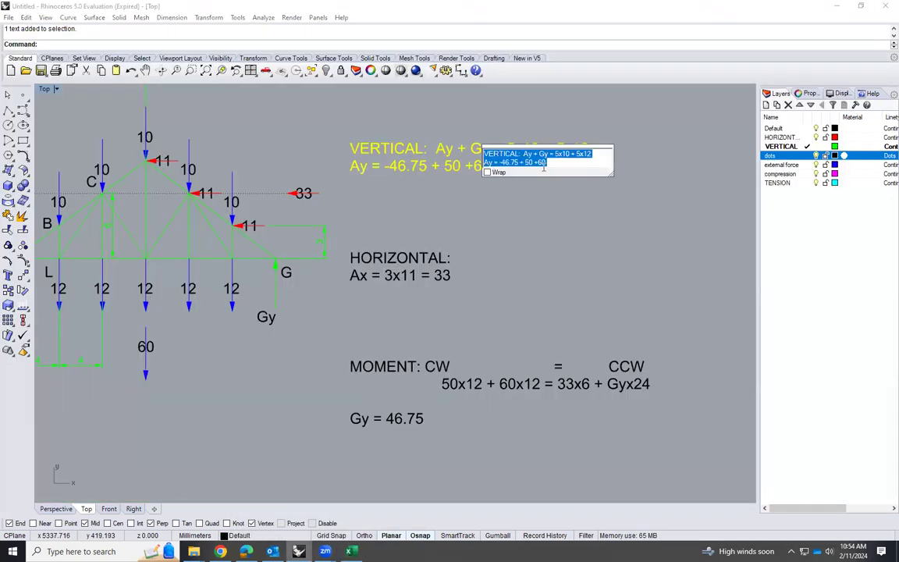
key("Return")
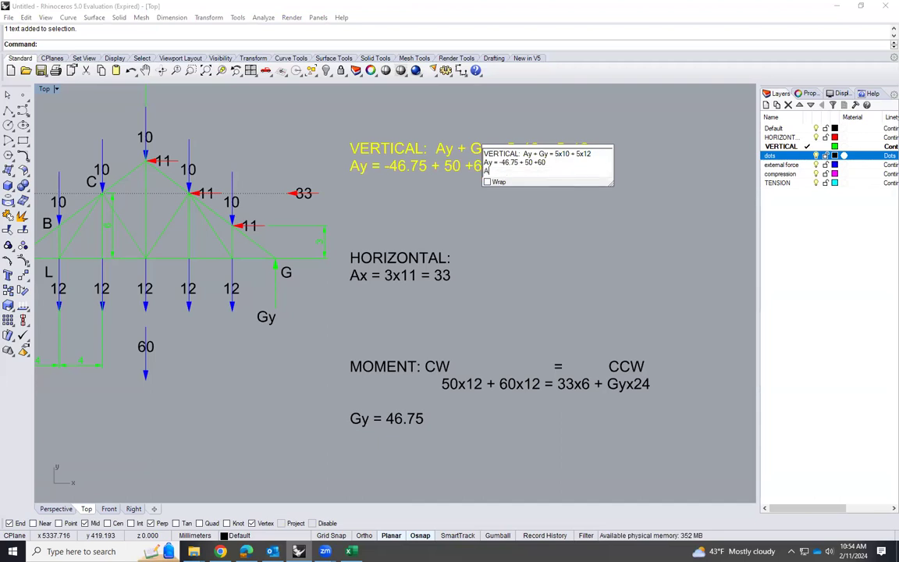
type("Ay =")
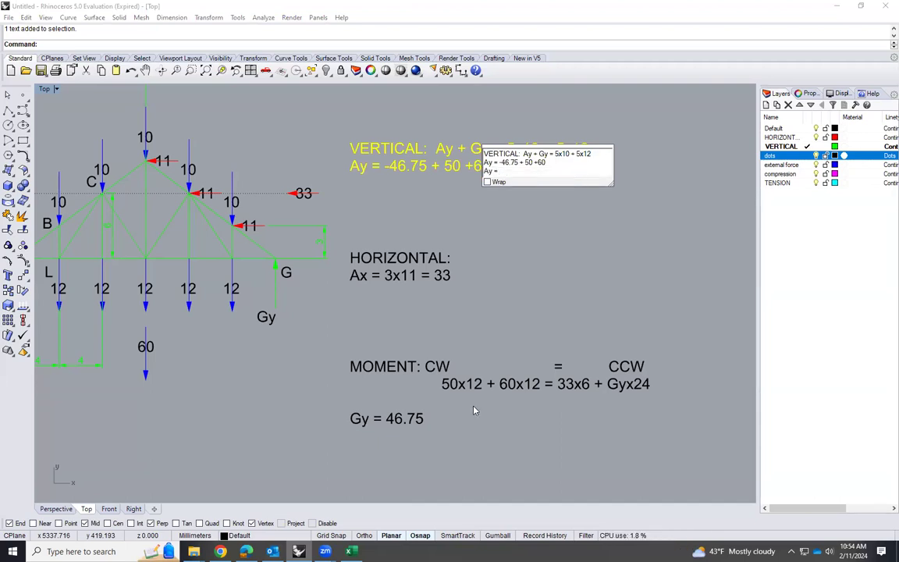
Look up the Ay reaction in the workbook, return to Rhinoceros and complete the third VERTICAL line as Ay = 63.25
key("alt+Tab")
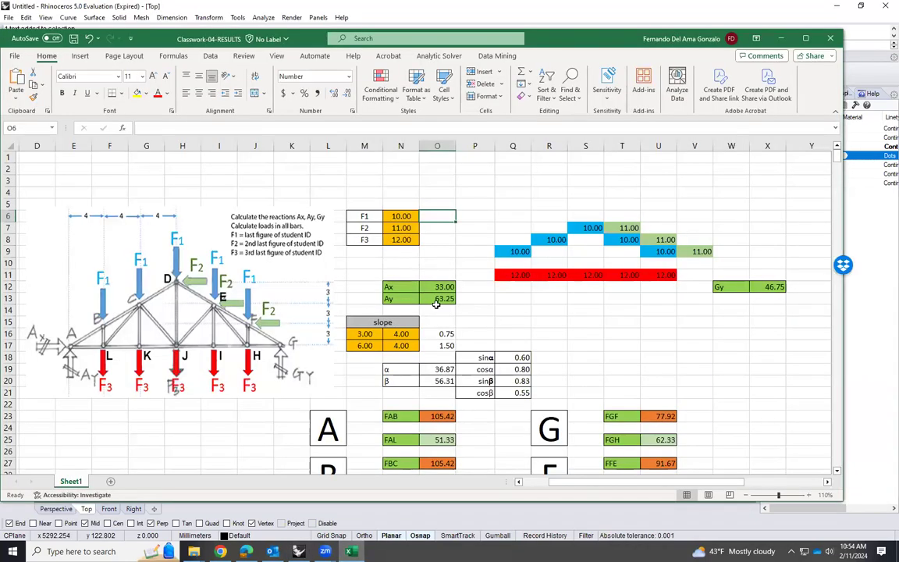
key("alt+Tab")
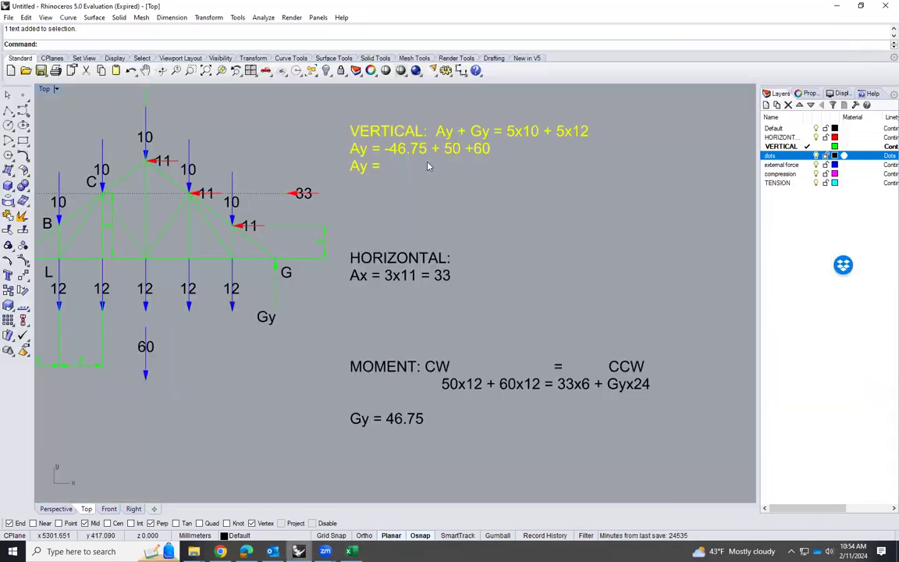
double_click(378, 170)
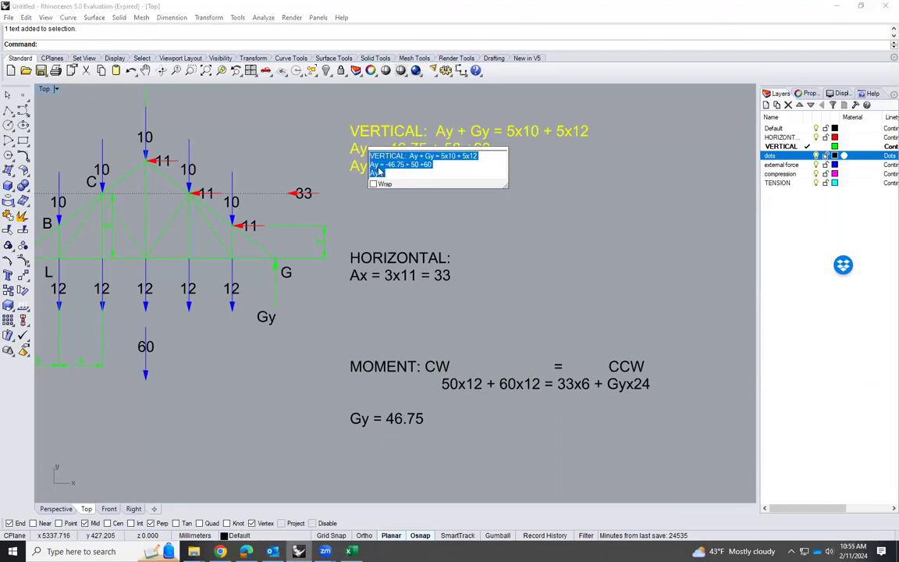
left_click(396, 178)
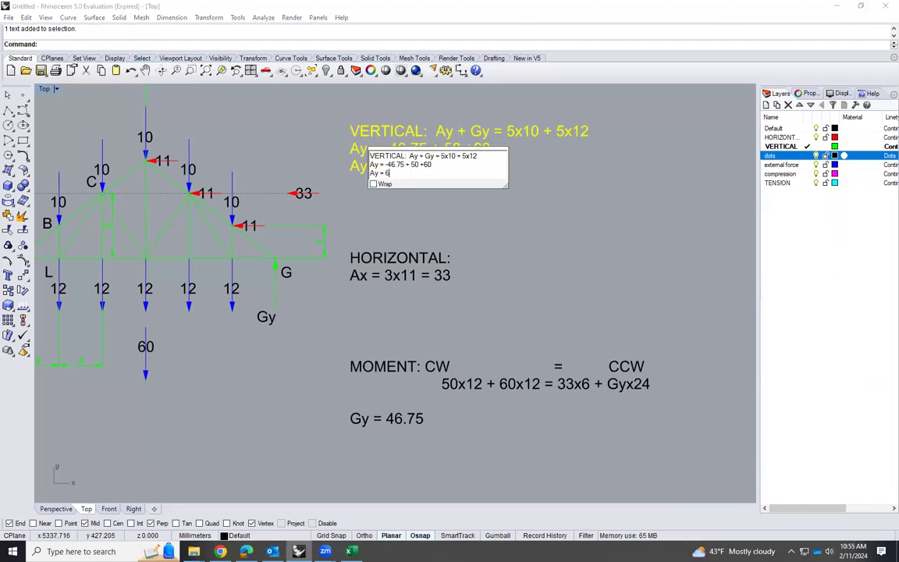
type("63.25")
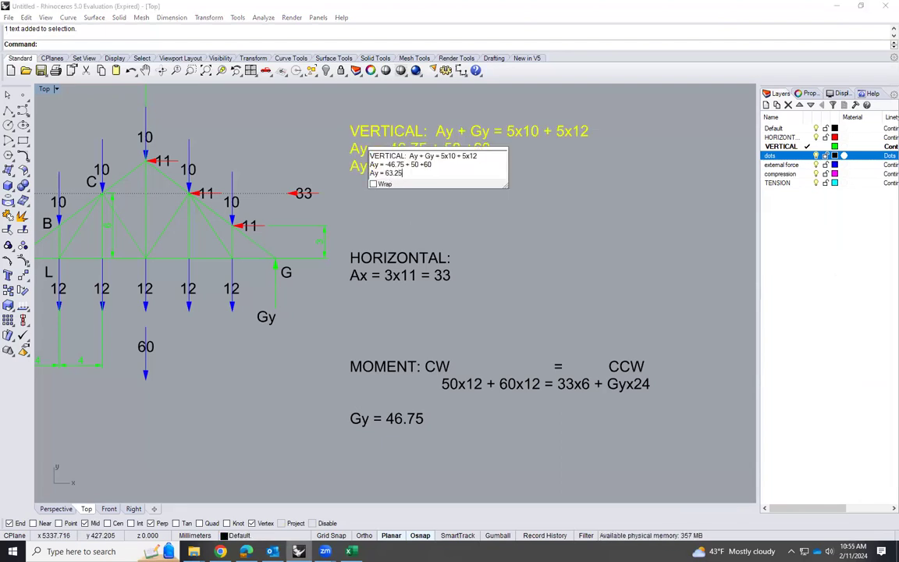
left_click(496, 247)
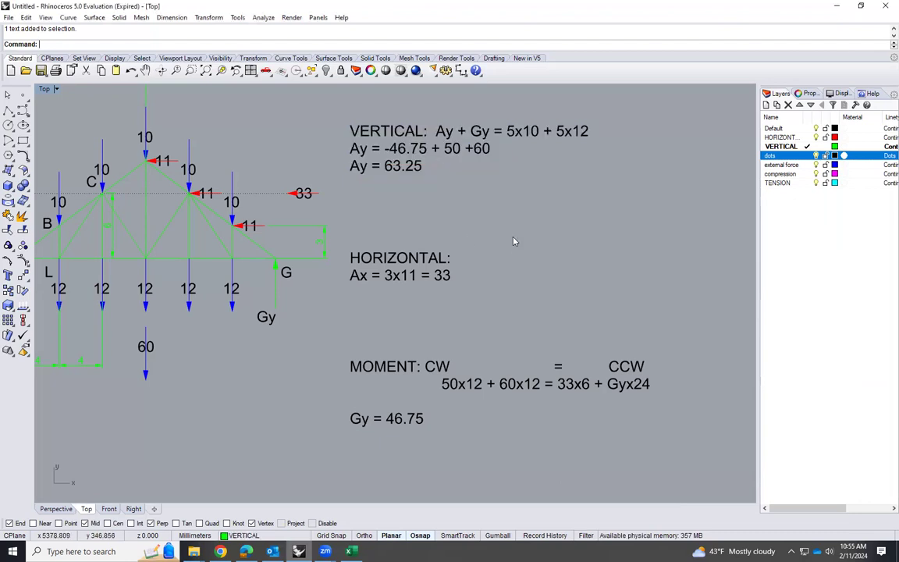
scroll(522, 317, "down", 4)
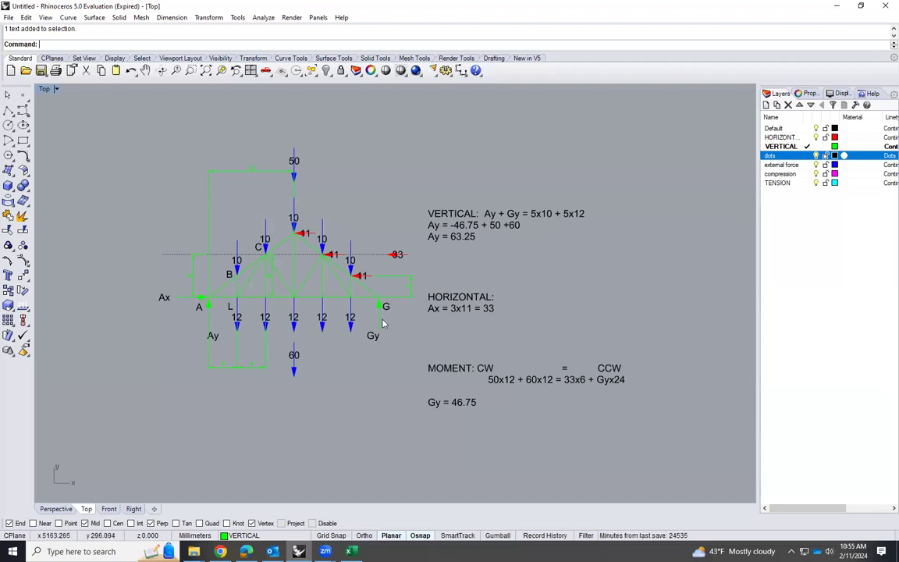
scroll(202, 308, "up", 2)
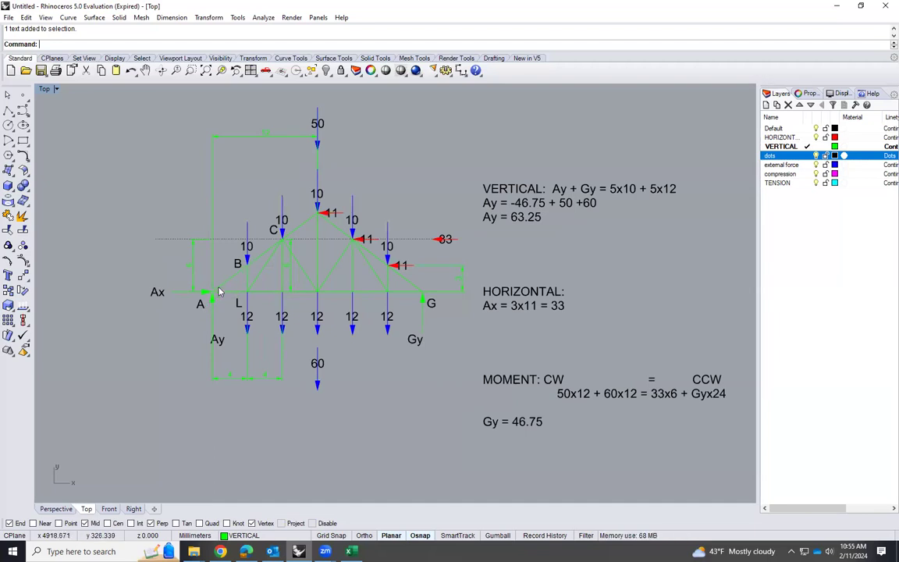
left_click(230, 294)
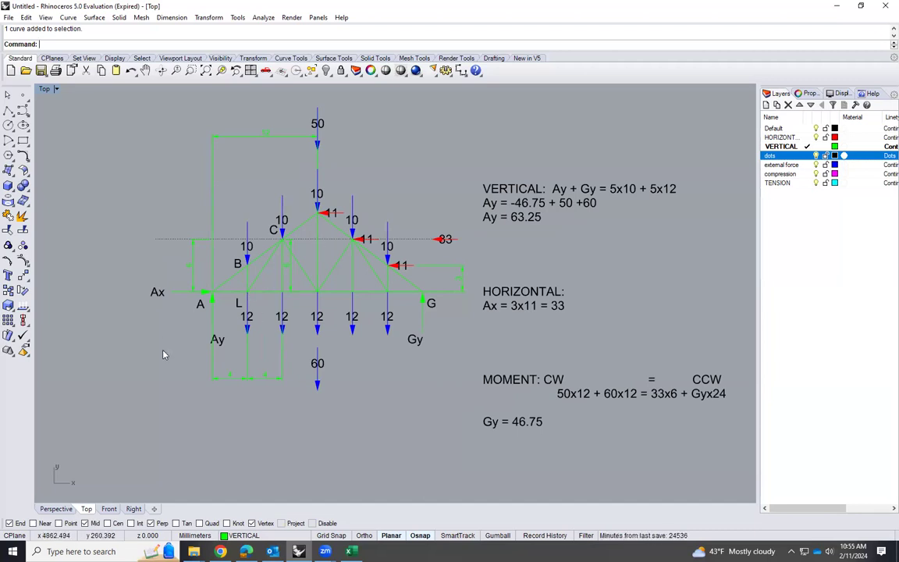
Draw a vertical line 63.25 mm long, running upward, in the empty space below support A of the truss
scroll(310, 218, "down", 4)
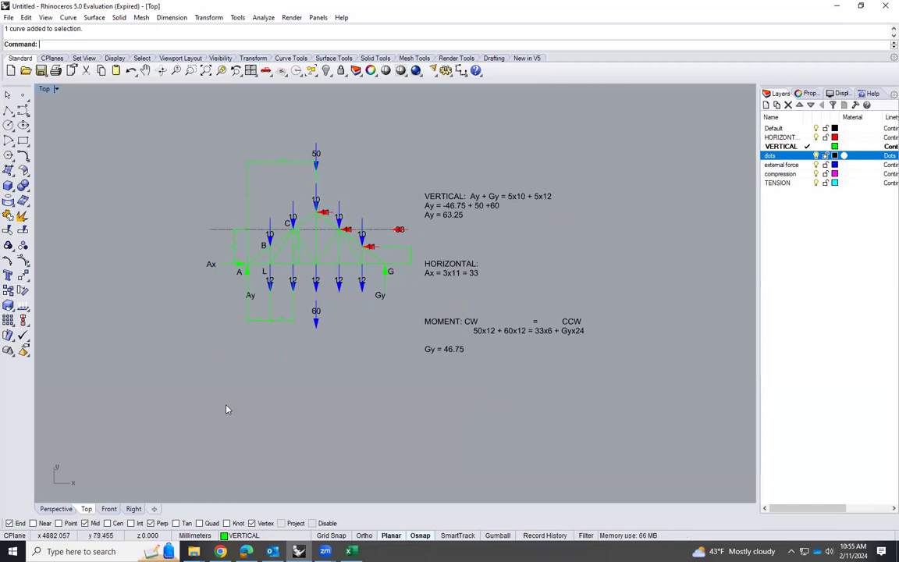
scroll(245, 288, "up", 2)
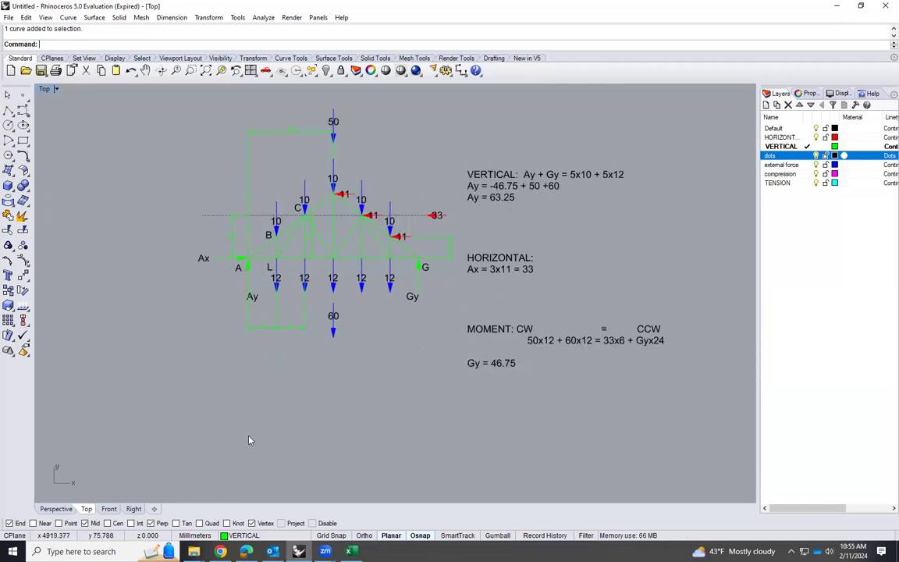
type("line")
key("Return")
left_click(239, 451)
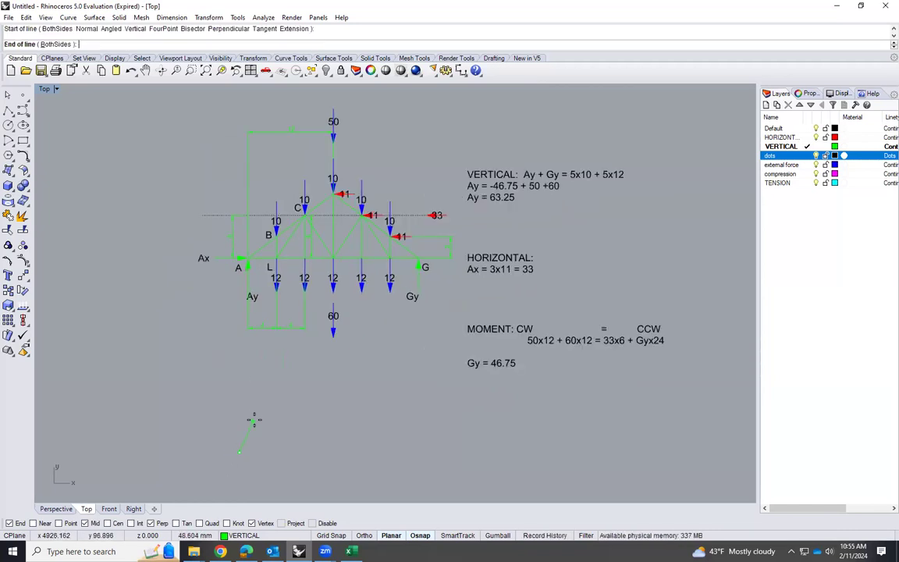
key("F8")
key("F8")
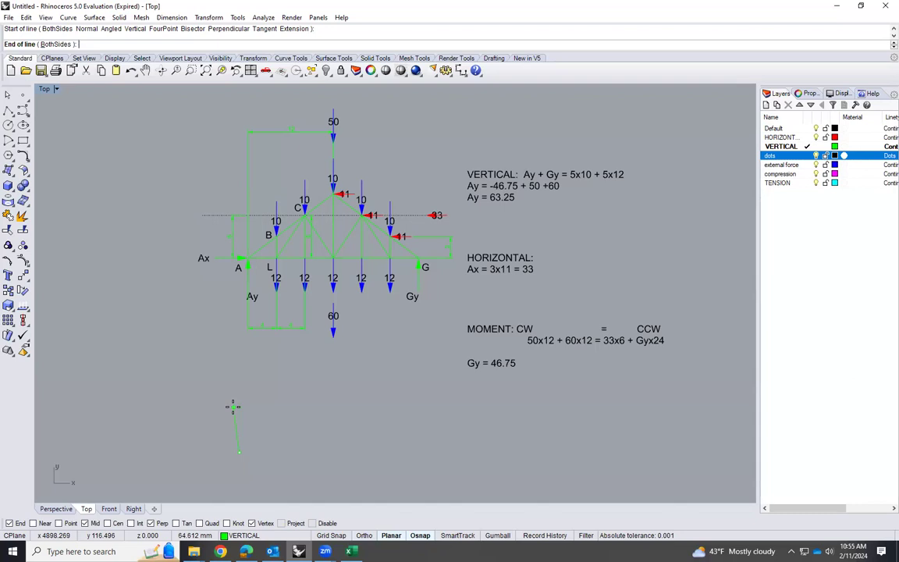
type(".")
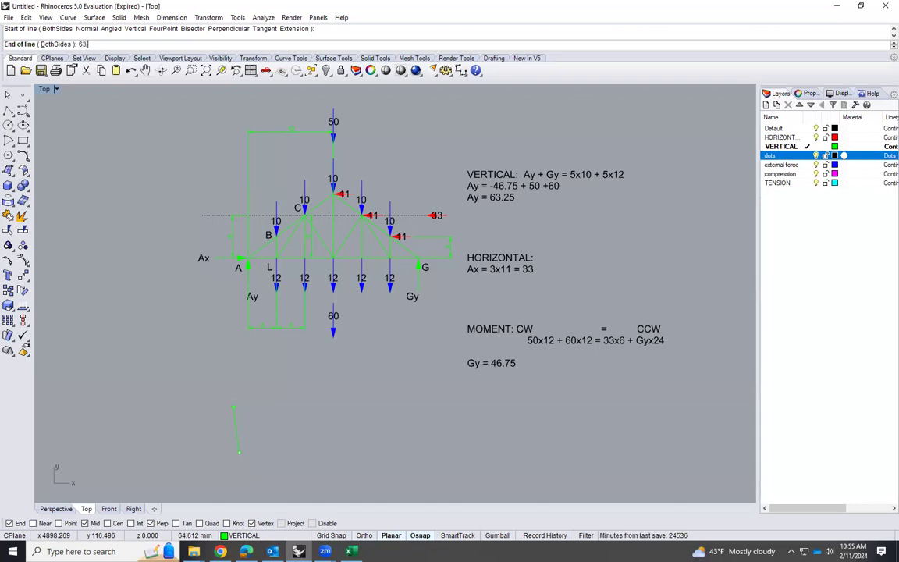
type("25")
key("Return")
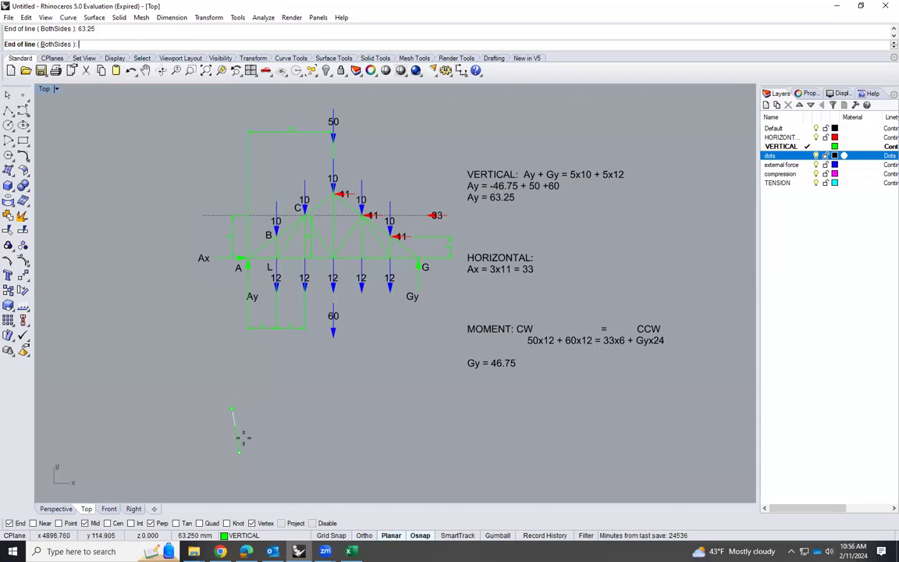
left_click(238, 416)
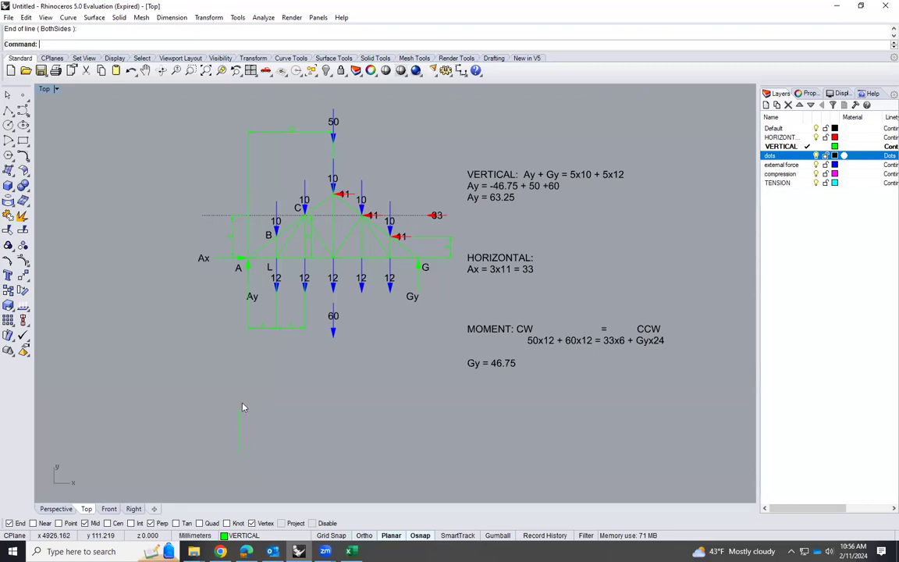
double_click(499, 200)
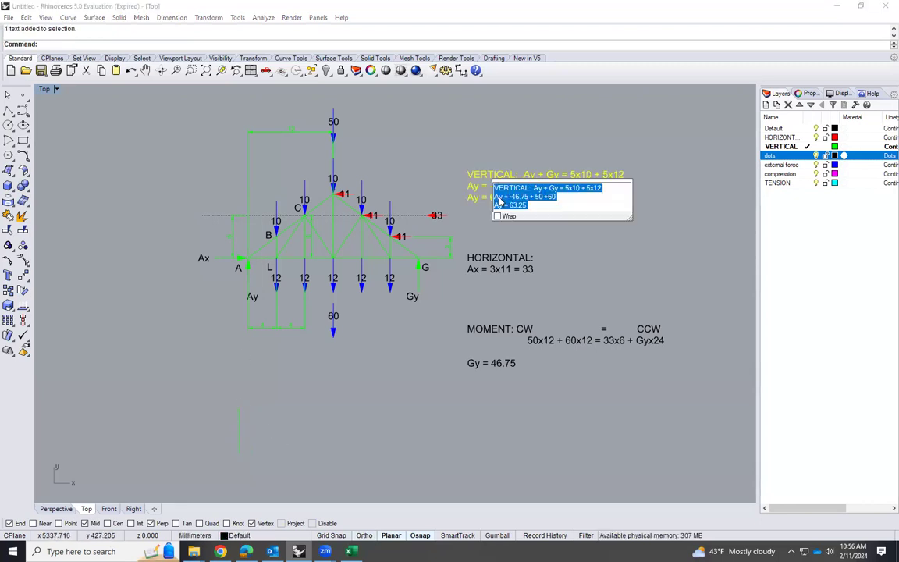
left_click(517, 205)
left_click_drag(527, 206, 497, 206)
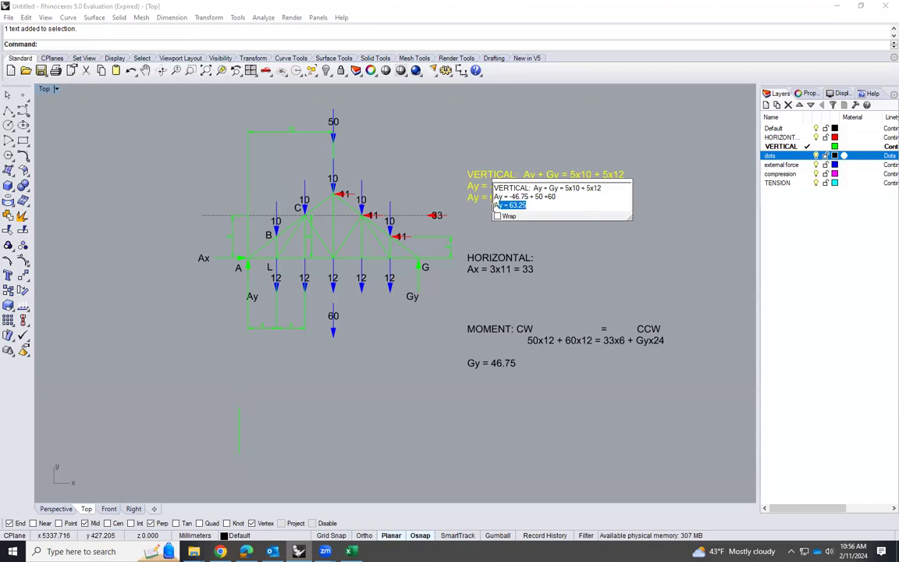
left_click(459, 280)
Copy the Ay label next to the new vertical line below support A and change the copy's text to 63.25
left_click(258, 299)
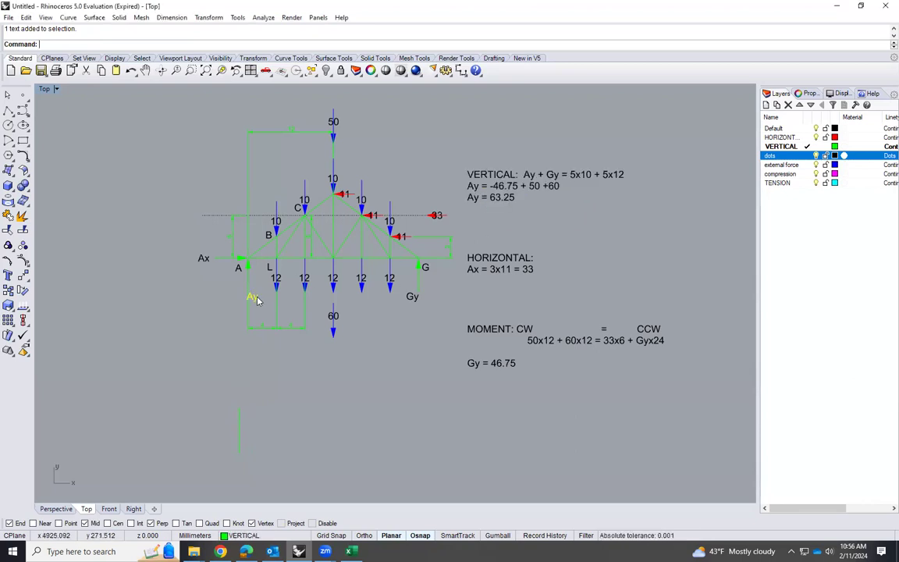
type("copy")
key("Return")
left_click(254, 298)
left_click(254, 434)
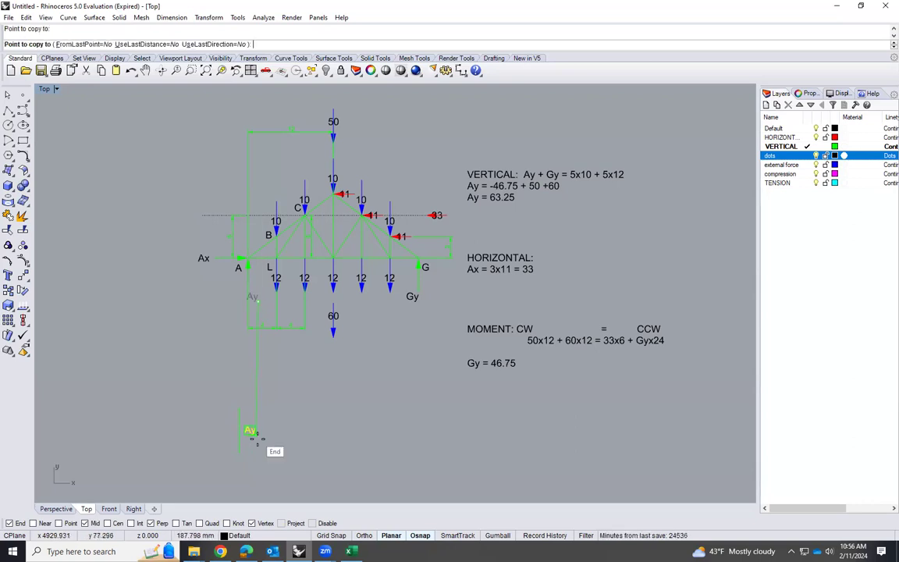
key("Return")
double_click(250, 431)
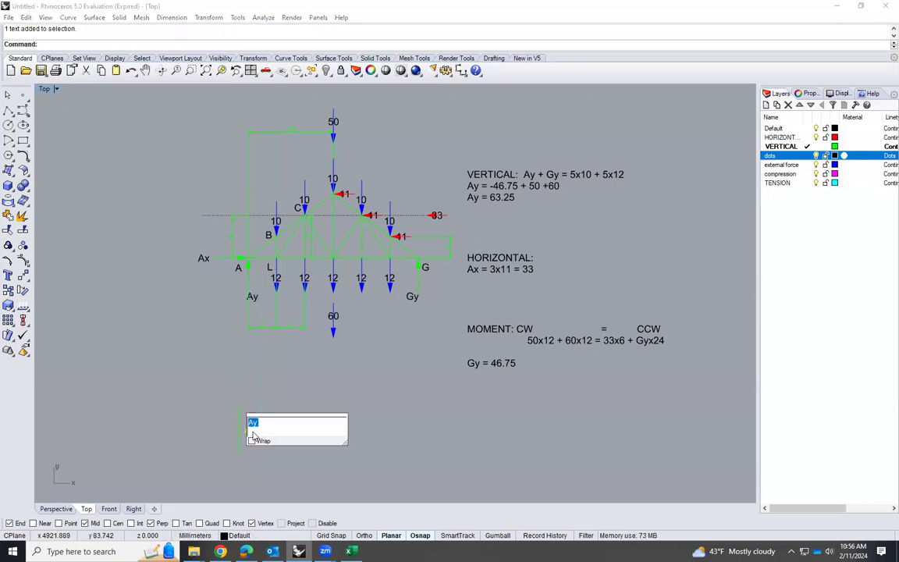
type("63.25")
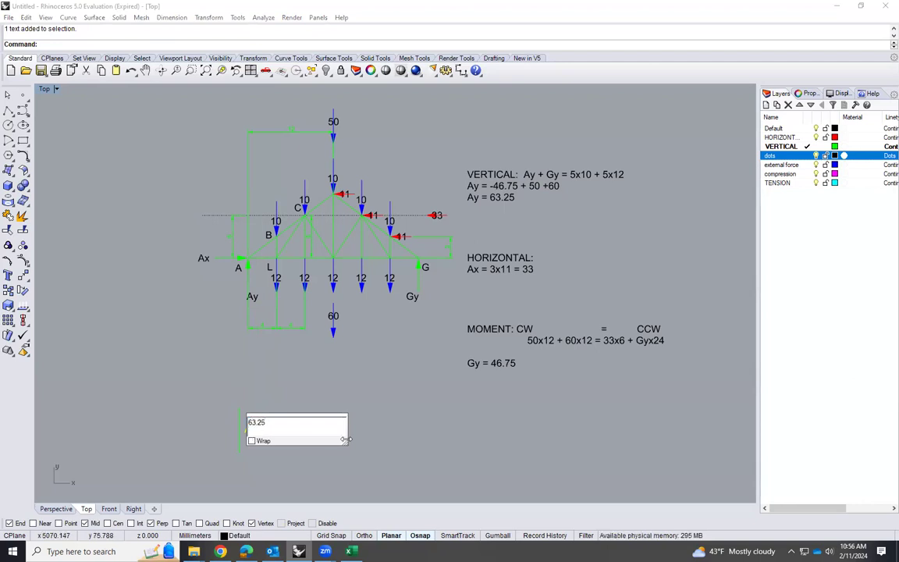
left_click(232, 457)
Add an arrowhead to the upper end of the vertical line labelled 63.25
scroll(250, 421, "up", 4)
left_click(255, 425)
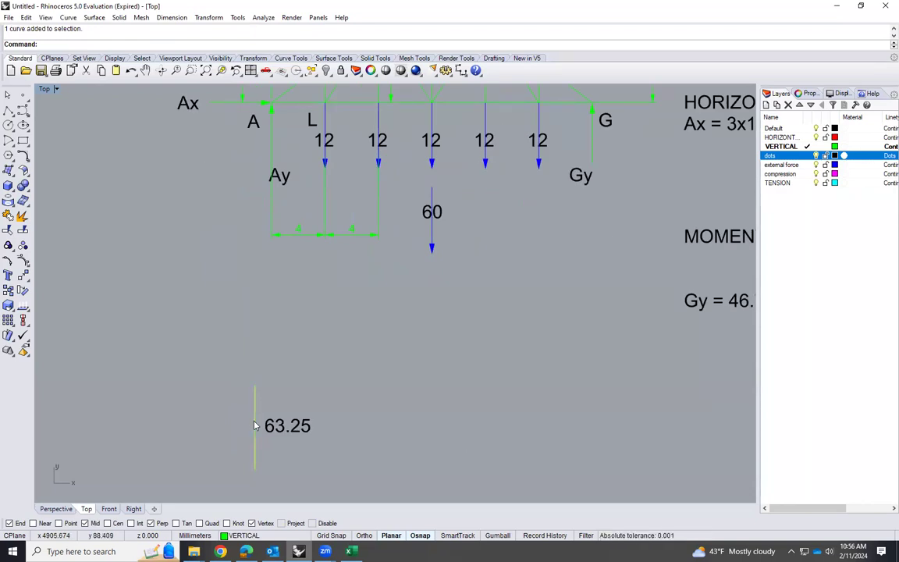
type("Arro")
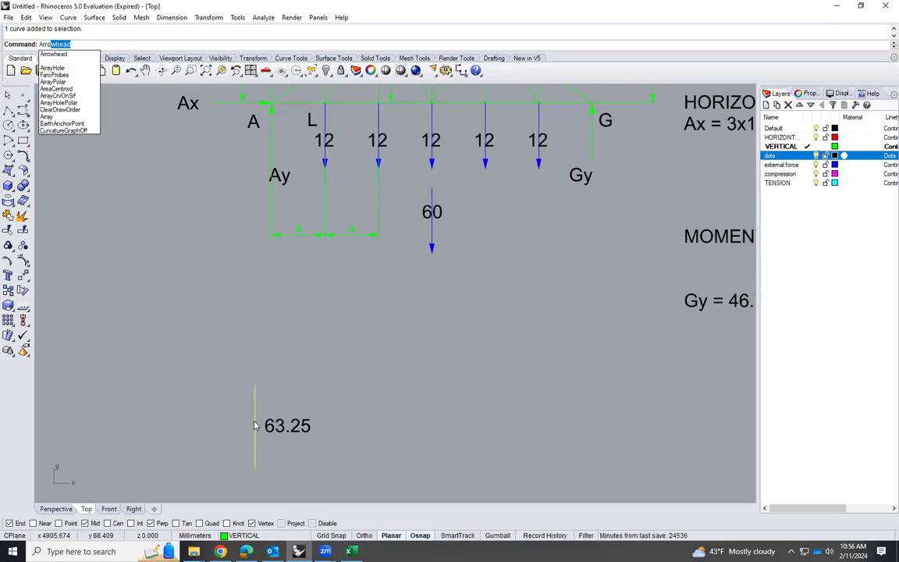
key("Return")
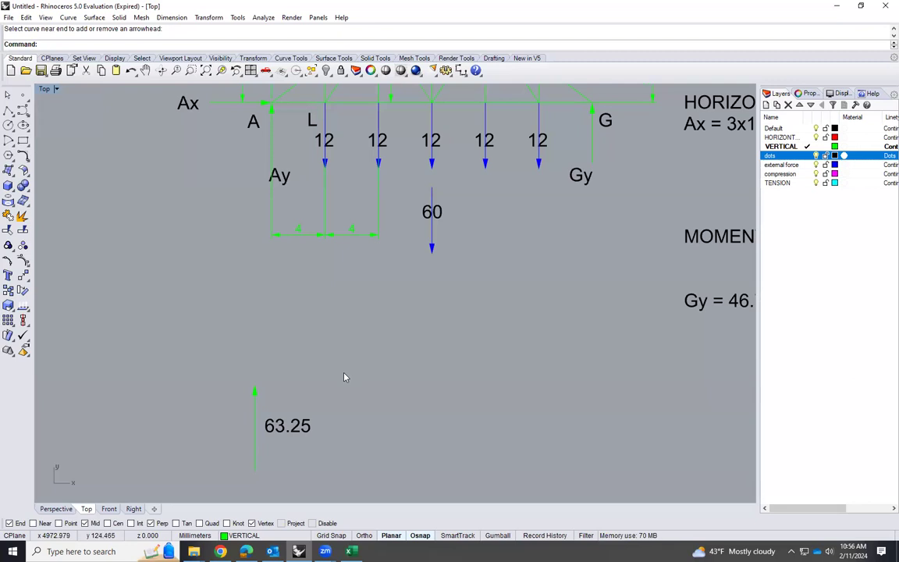
Draw a horizontal line 33 mm long, running left from the tip of the 63.25 arrow
scroll(343, 377, "down", 1)
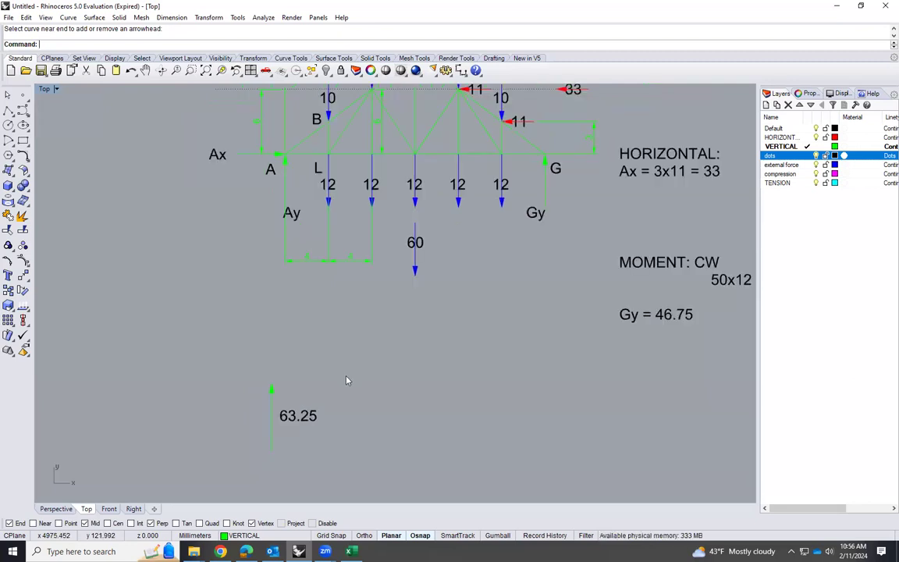
type("Line")
key("Return")
left_click(269, 383)
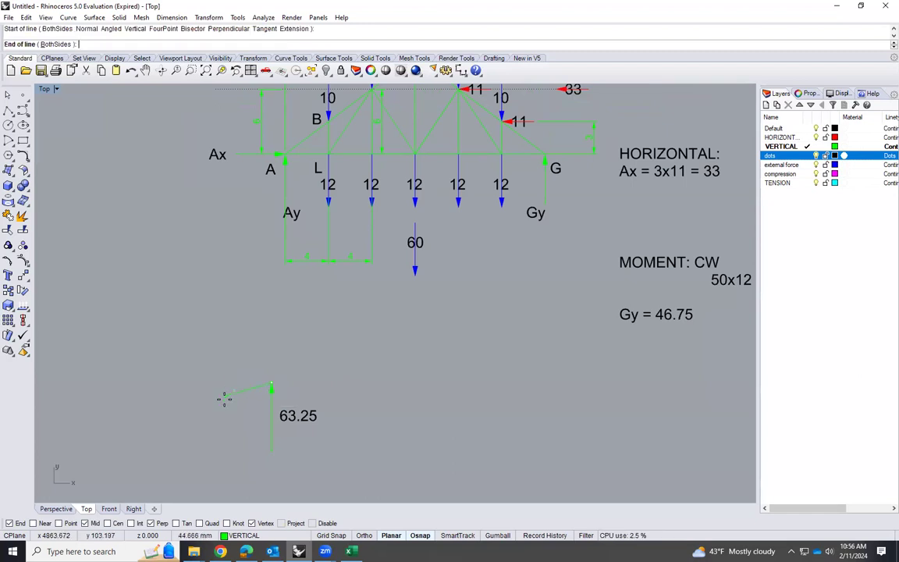
type("33")
key("Return")
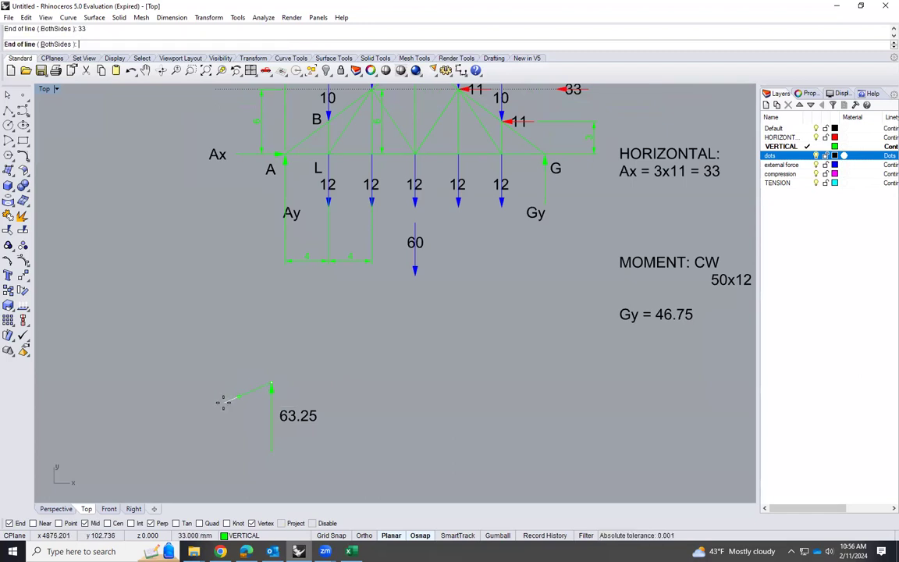
left_click(206, 393)
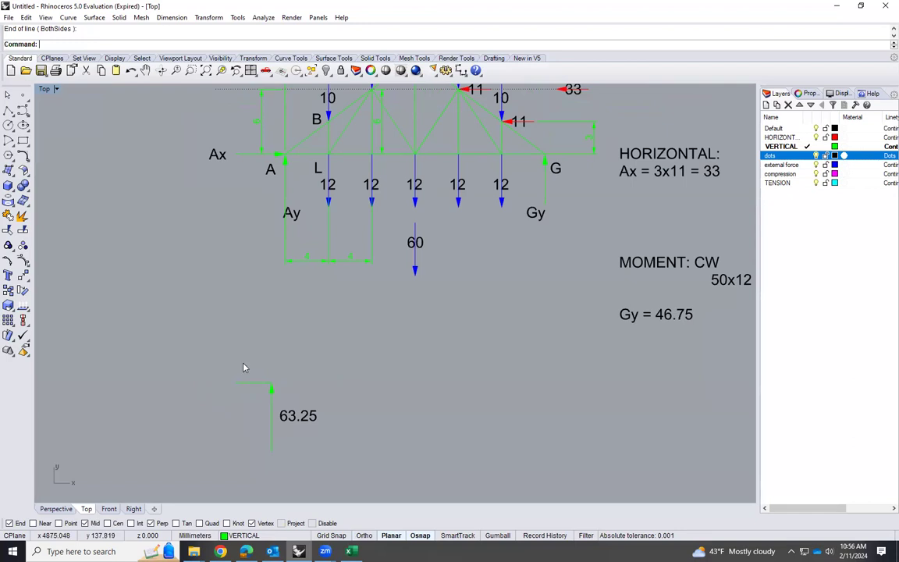
Add an arrowhead to the left end of the 33 mm horizontal line
key("Up")
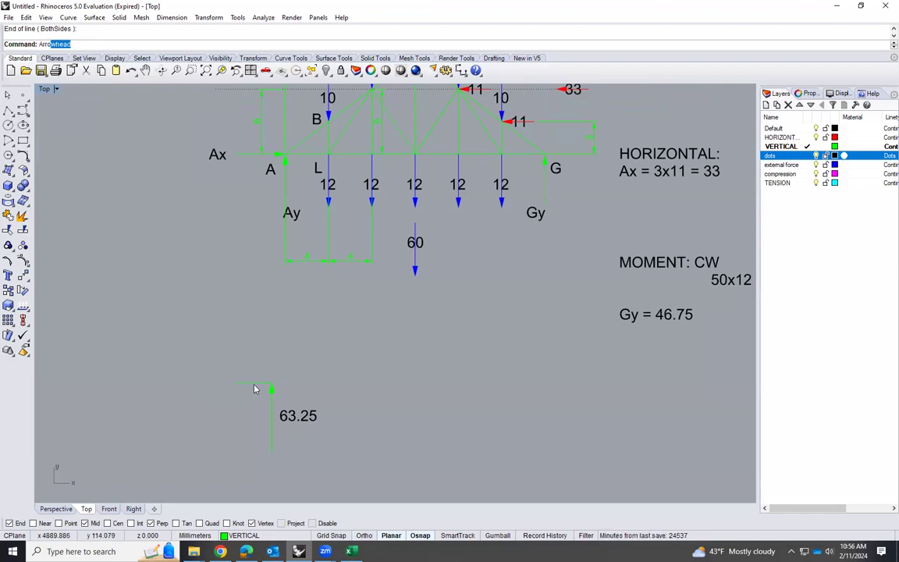
type("w")
key("Return")
left_click(255, 387)
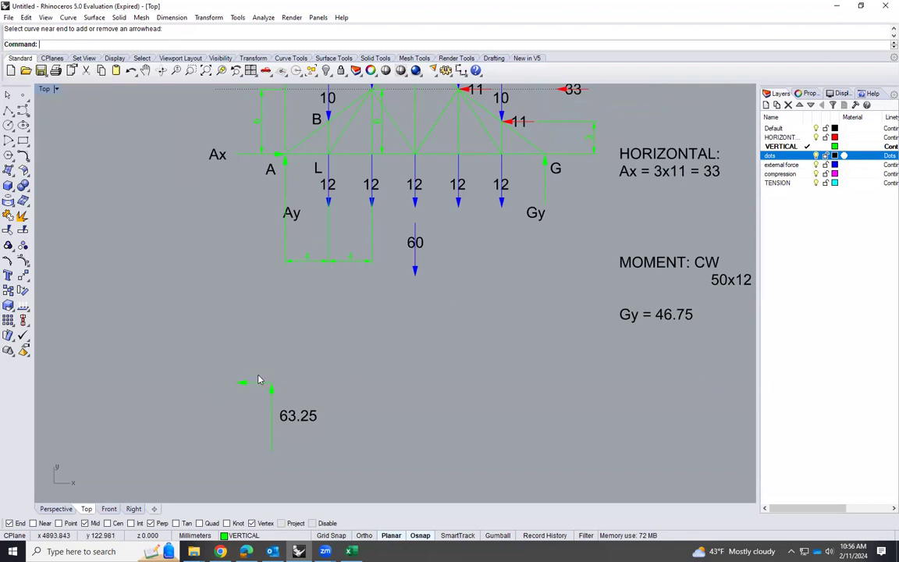
Rotate the 33 mm arrow 180 degrees about its midpoint so that it points right toward the joint
left_click(262, 377)
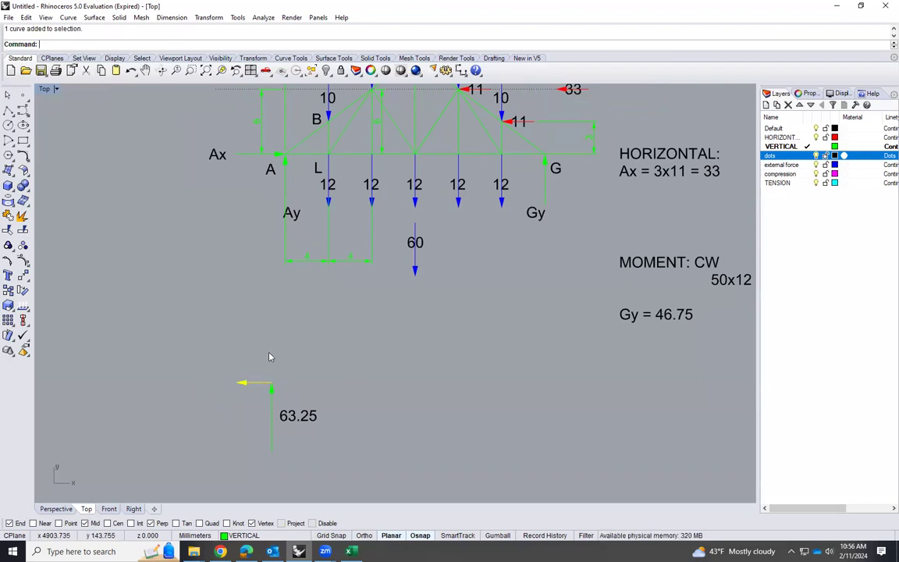
type("Rotate")
key("Return")
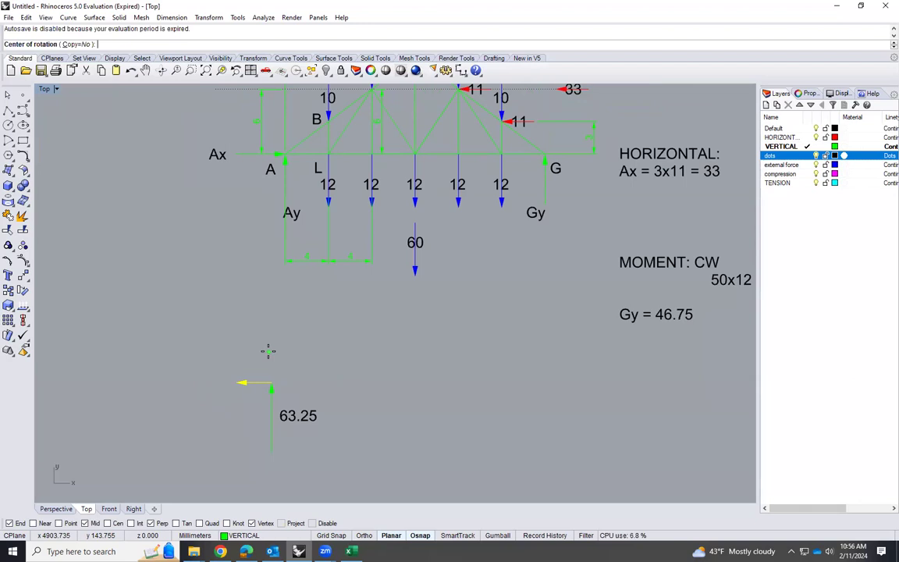
left_click(252, 382)
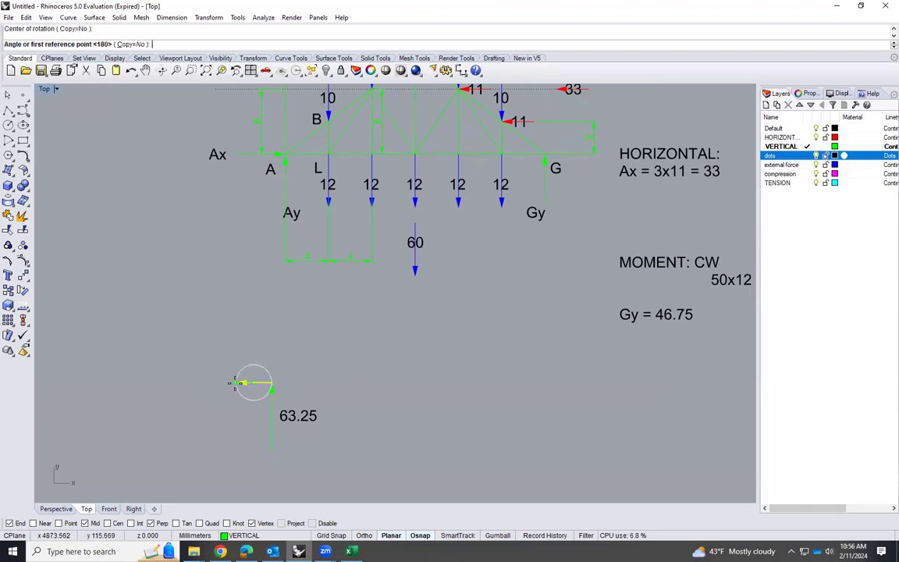
left_click(241, 382)
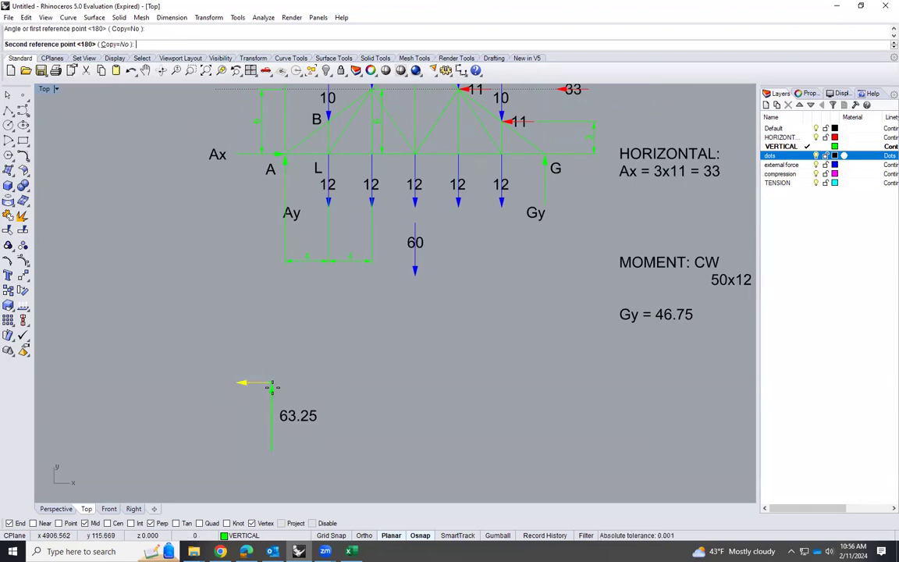
left_click(239, 383)
Copy the 63.25 label to the tail of the horizontal arrow and change the copy's text to 33
left_click(298, 415)
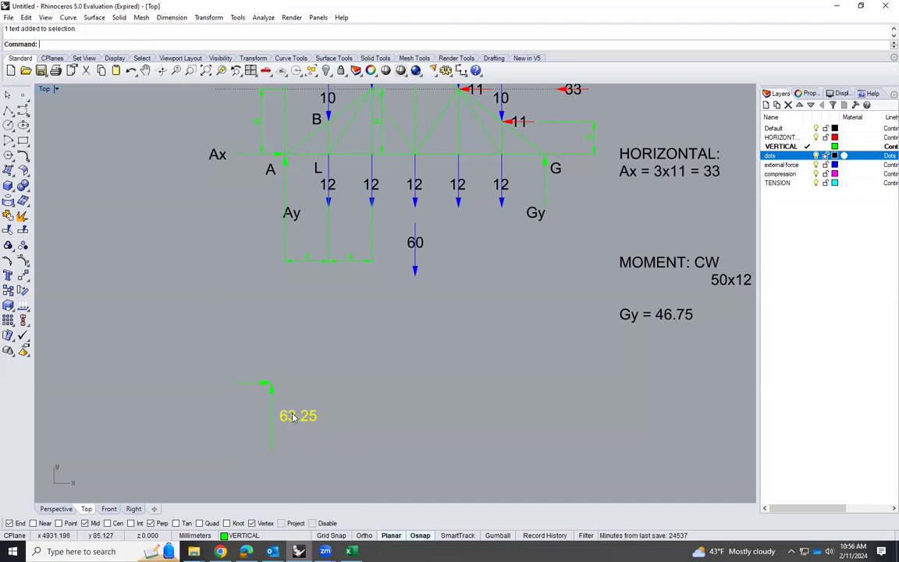
type("Cop")
key("Return")
left_click(316, 420)
left_click(260, 377)
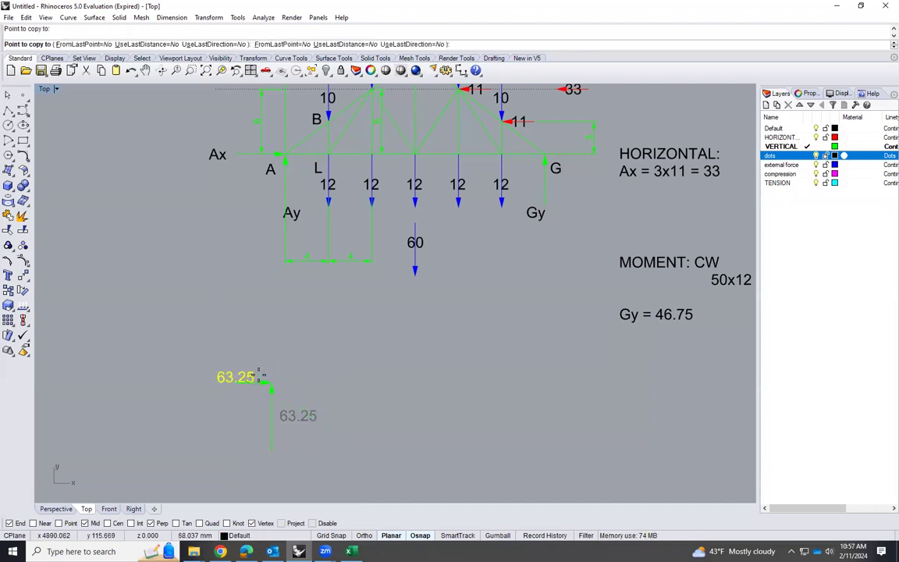
key("Return")
left_click(253, 382)
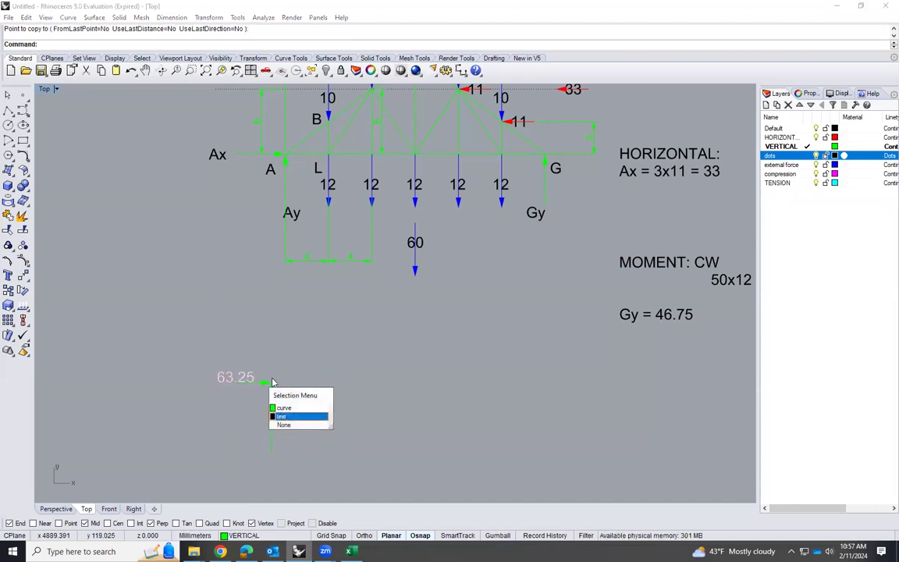
left_click(292, 424)
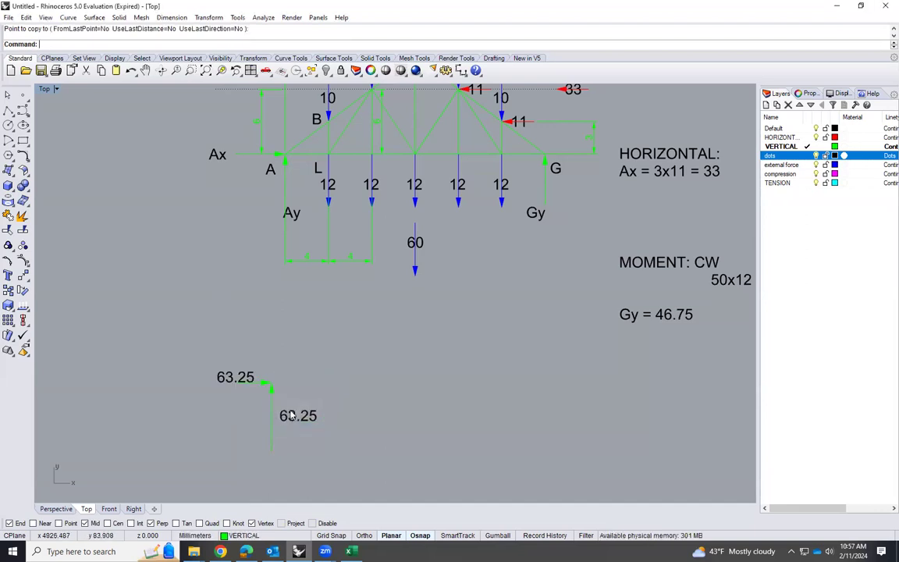
double_click(235, 378)
type("33")
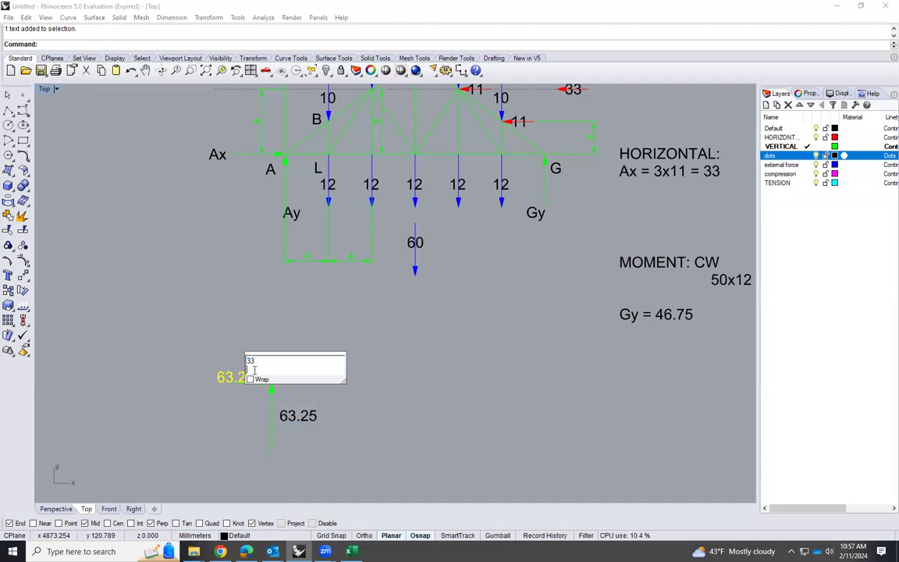
key("Return")
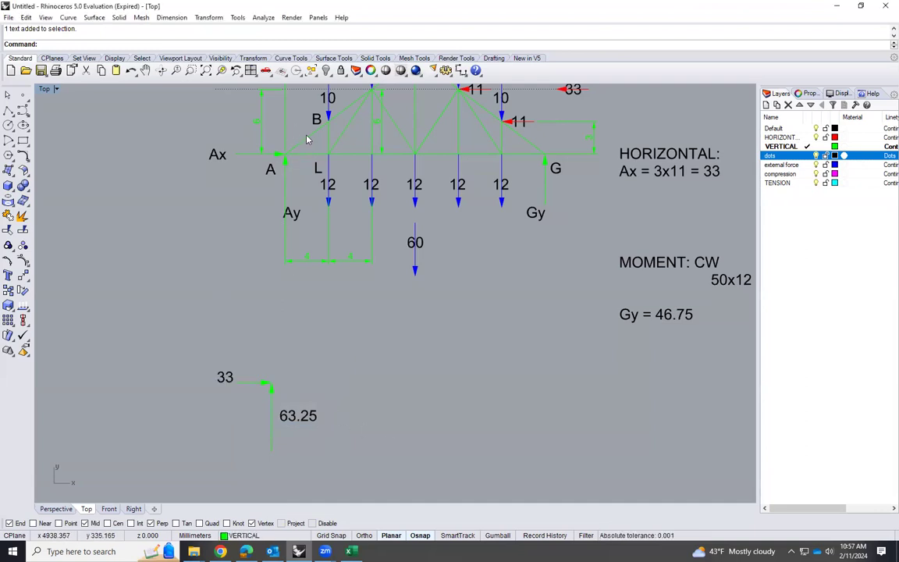
Copy the truss's sloped member through B and bottom member AL from joint A to the meeting point of the two arrows
left_click(307, 159)
left_click(302, 144)
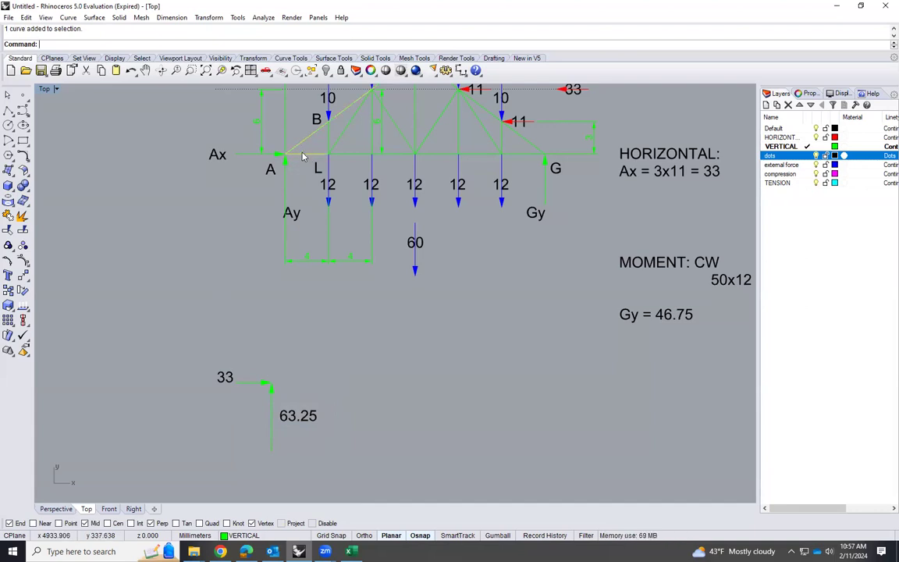
type("Co")
key("Return")
left_click(286, 153)
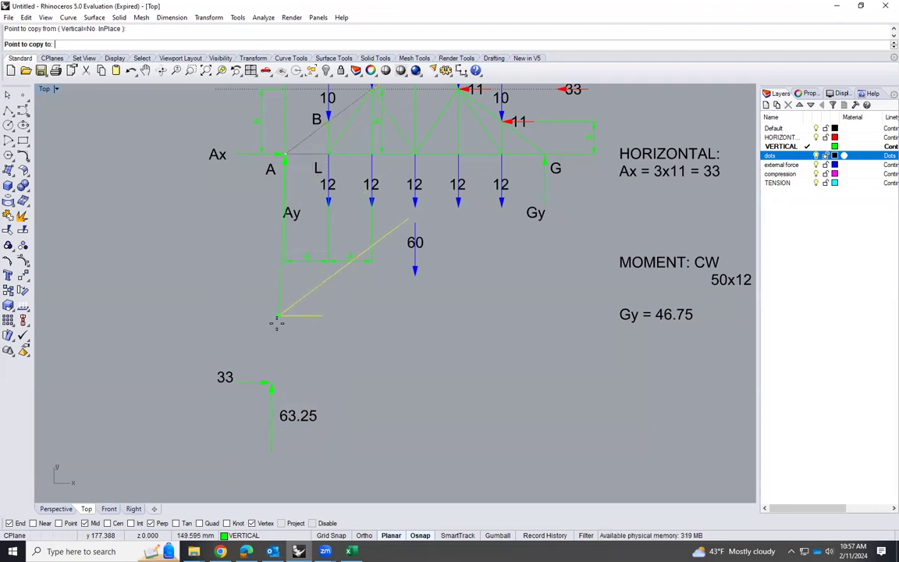
left_click(270, 382)
key("Return")
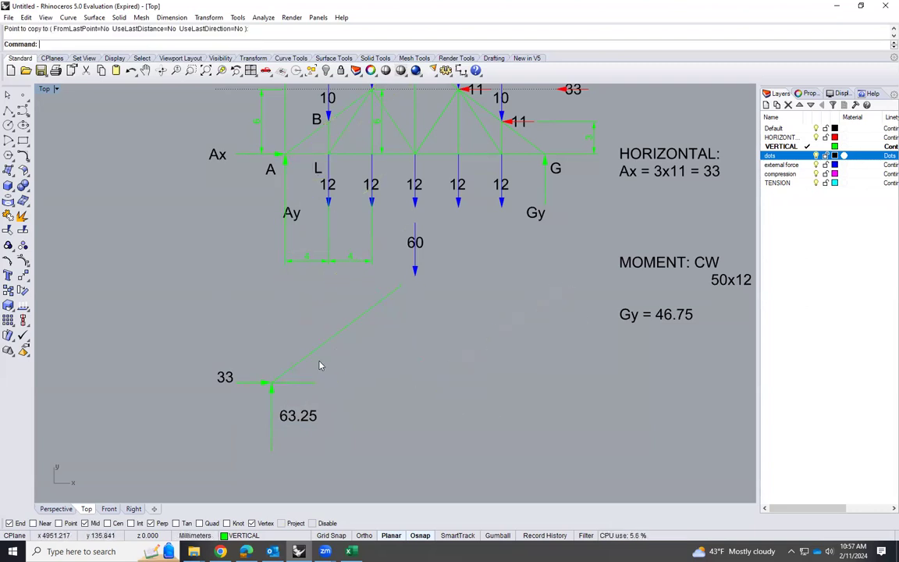
Replace the copied sloped member with a shorter line running from the arrows' meeting point to its midpoint
scroll(321, 365, "up", 2)
left_click(327, 341)
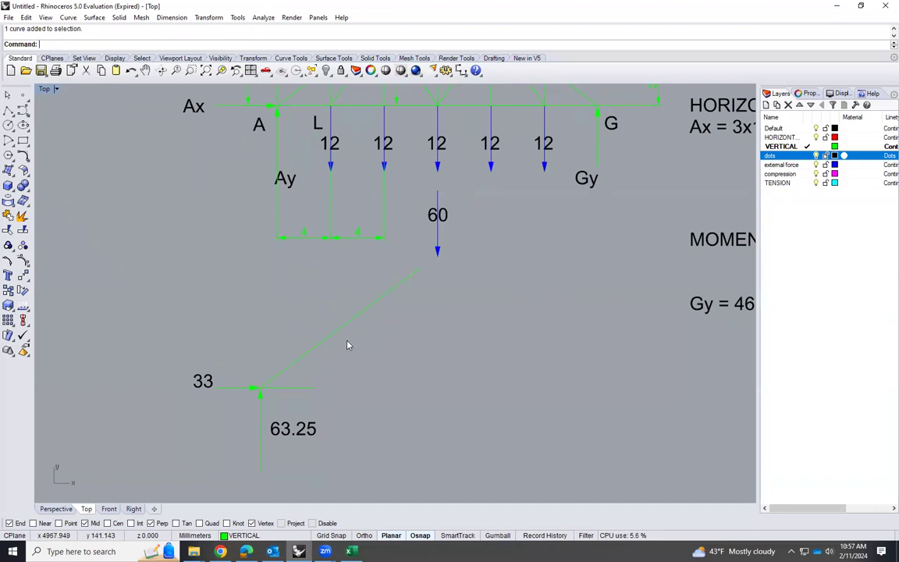
scroll(359, 331, "down", 1)
left_click(348, 356)
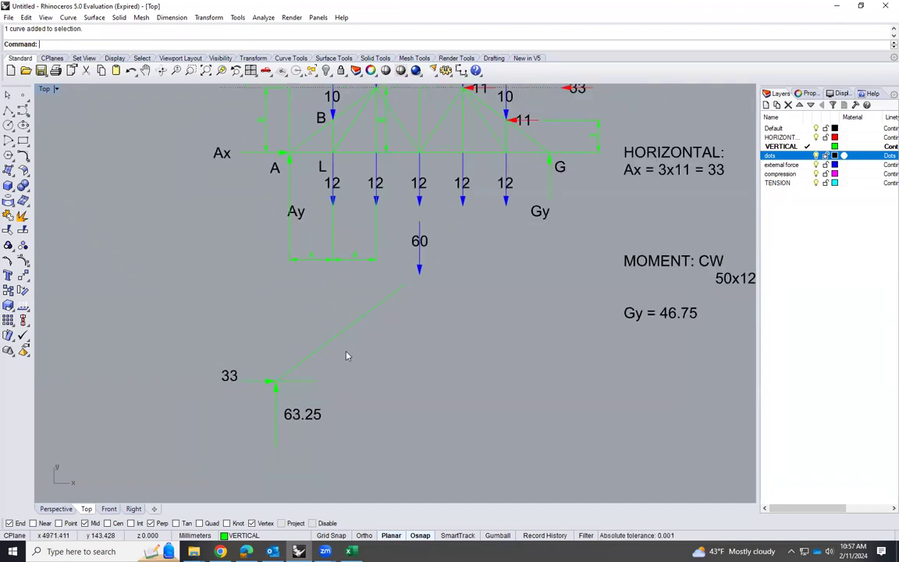
type("line")
key("Return")
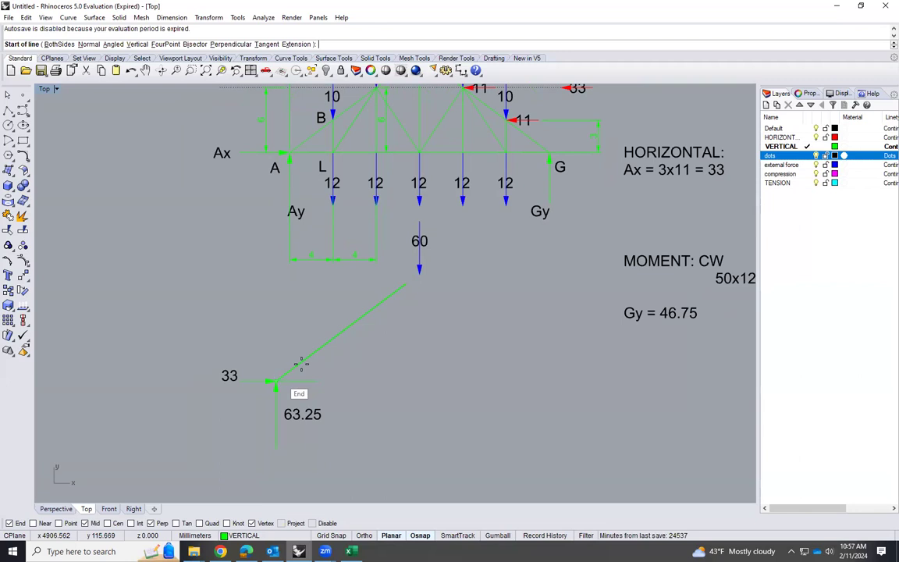
left_click(303, 360)
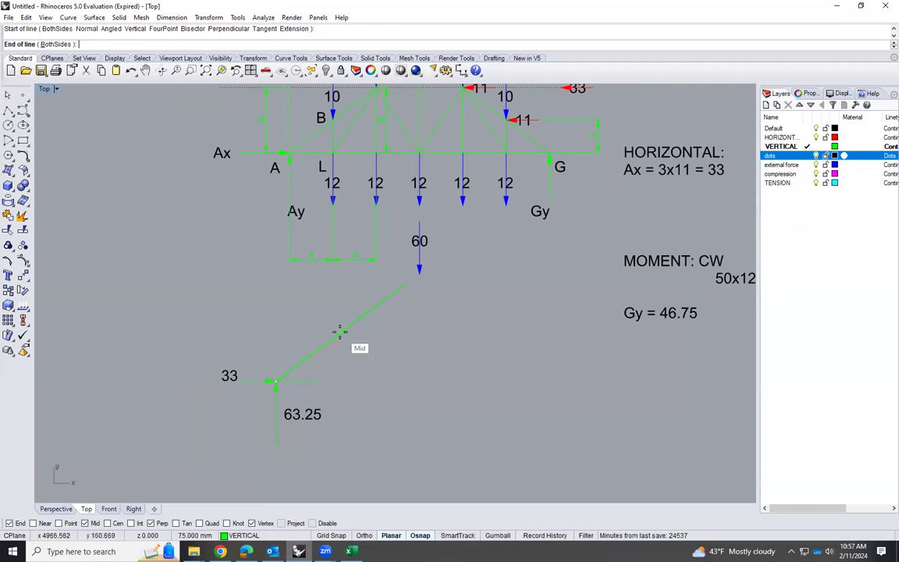
key("Escape")
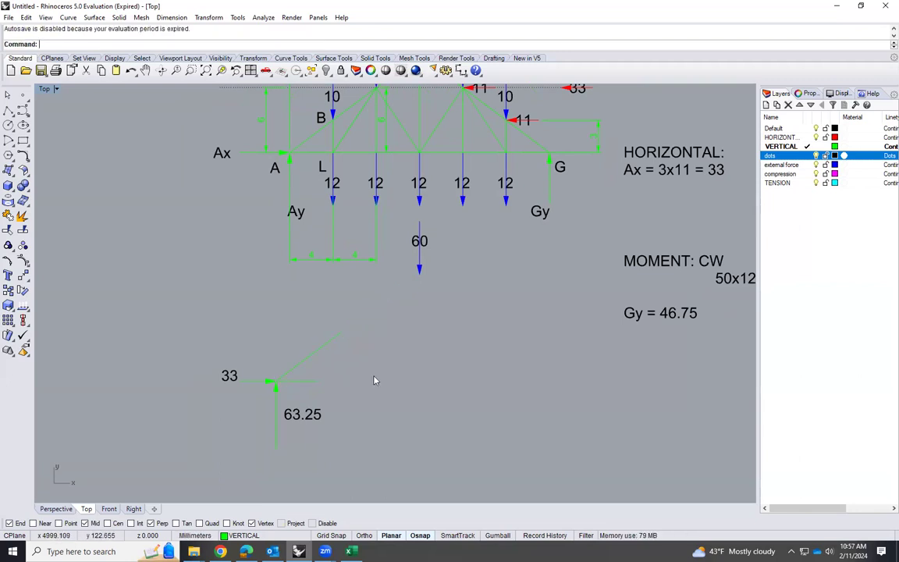
scroll(308, 382, "up", 1)
middle_click(305, 390)
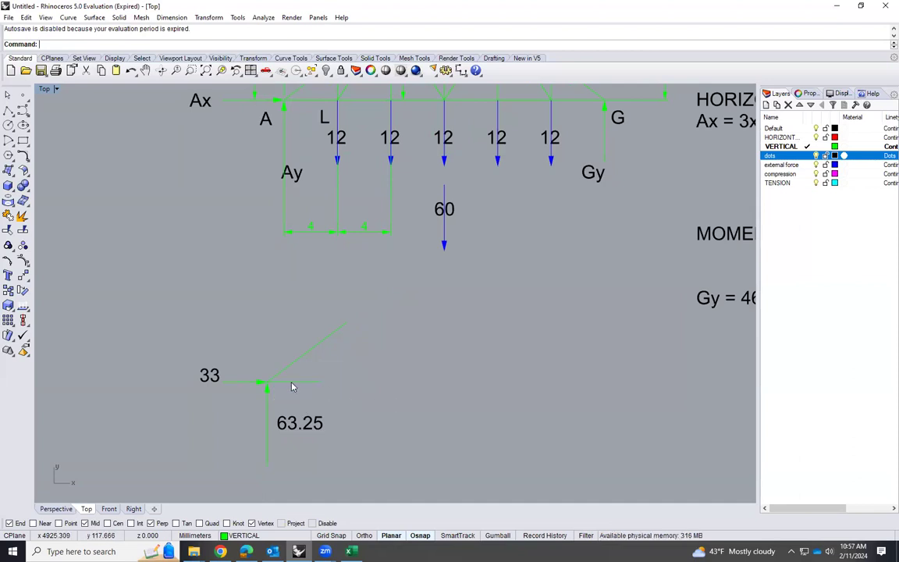
scroll(291, 387, "up", 1)
scroll(260, 363, "down", 3)
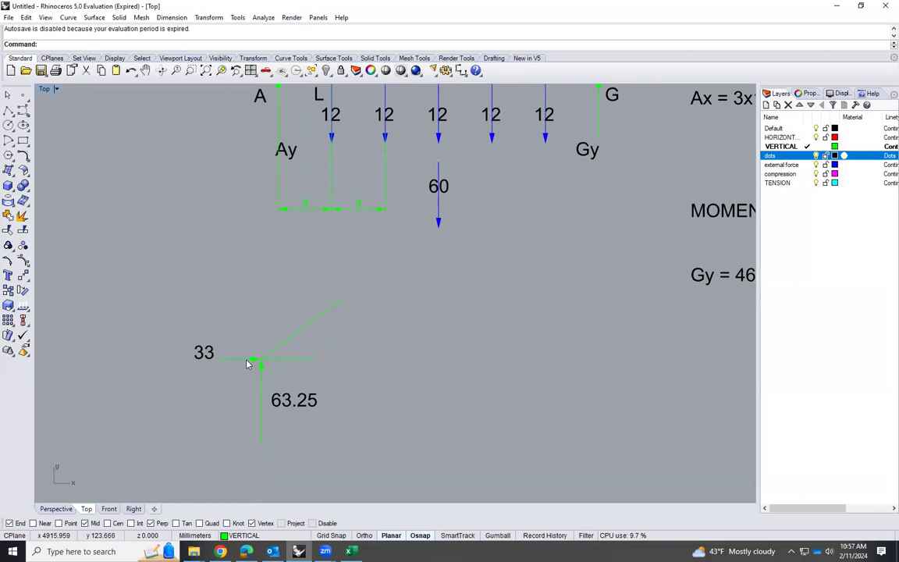
scroll(252, 355, "up", 1)
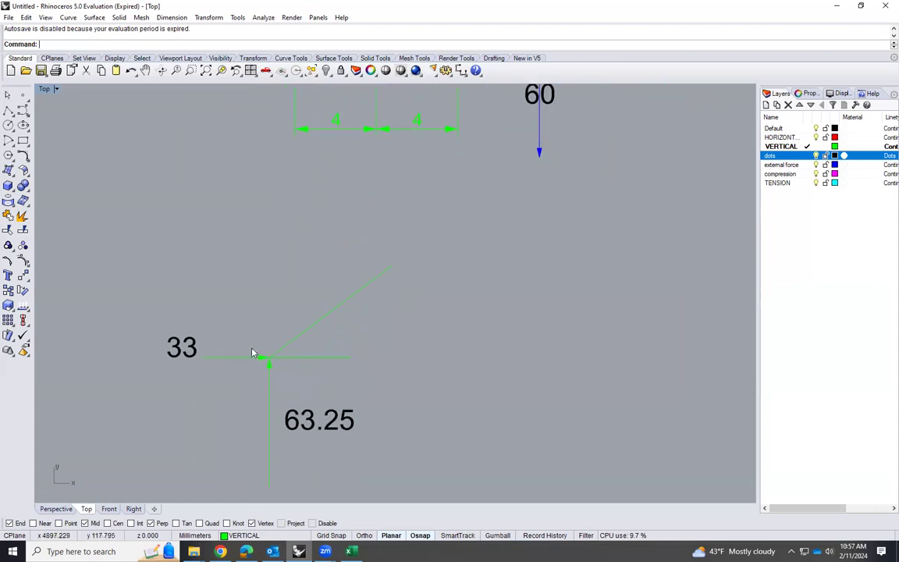
left_click(172, 18)
left_click(195, 108)
left_click(315, 358)
left_click(311, 327)
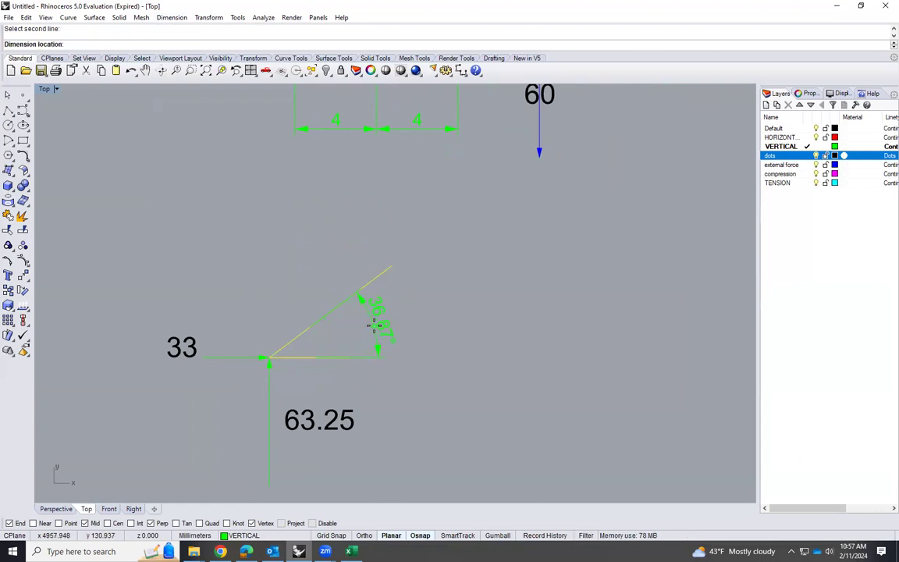
key("Escape")
Switch to Calculator and divide 3 by 4 to get the slope ratio of the truss's inclined member
scroll(276, 341, "down", 10)
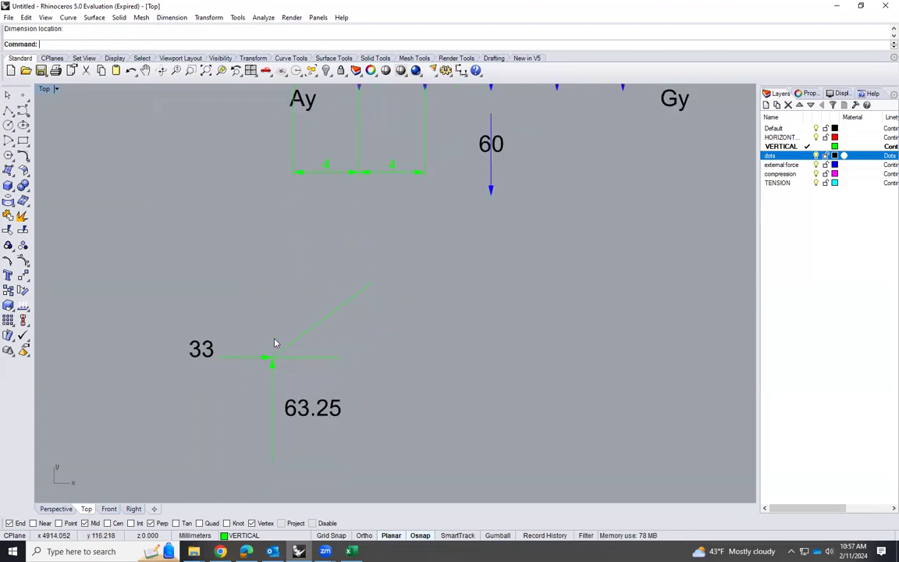
scroll(307, 335, "up", 4)
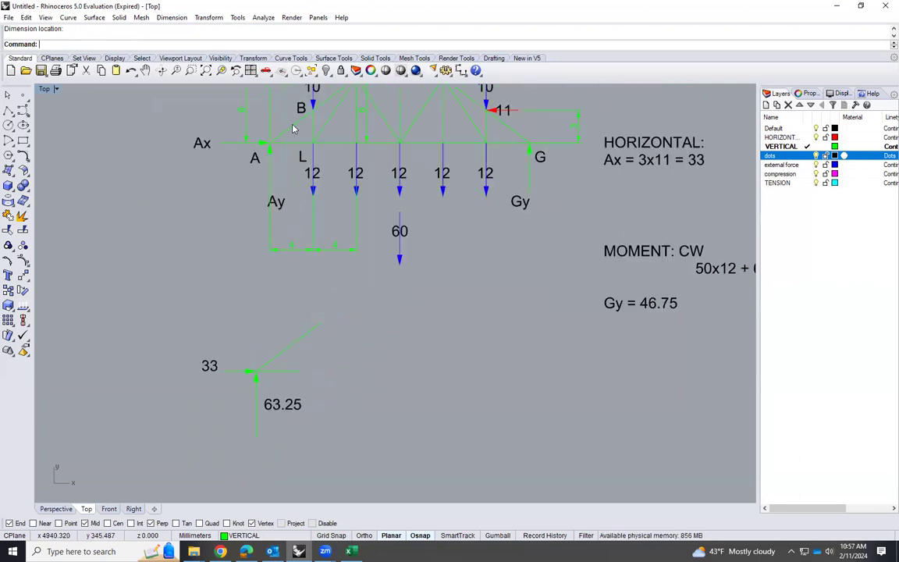
scroll(229, 333, "down", 2)
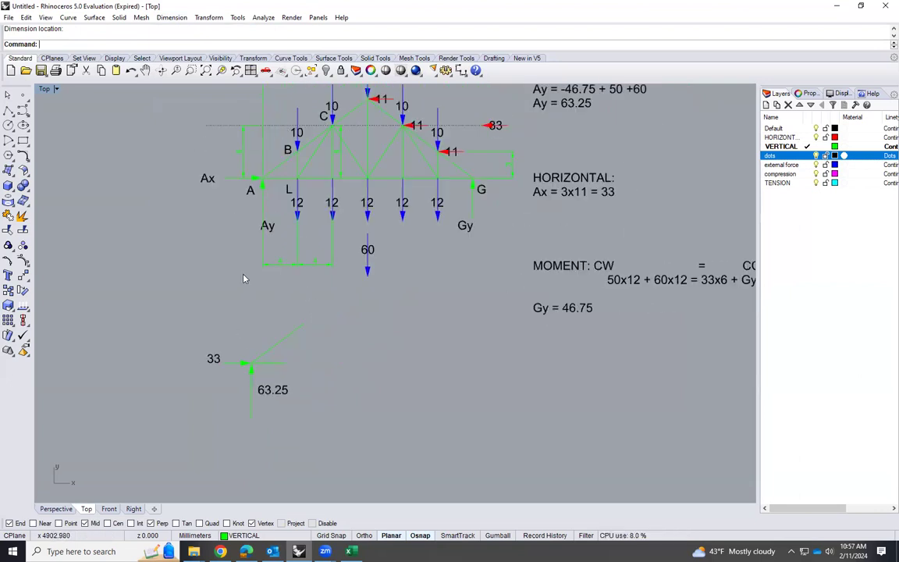
scroll(274, 268, "down", 1)
scroll(257, 181, "up", 3)
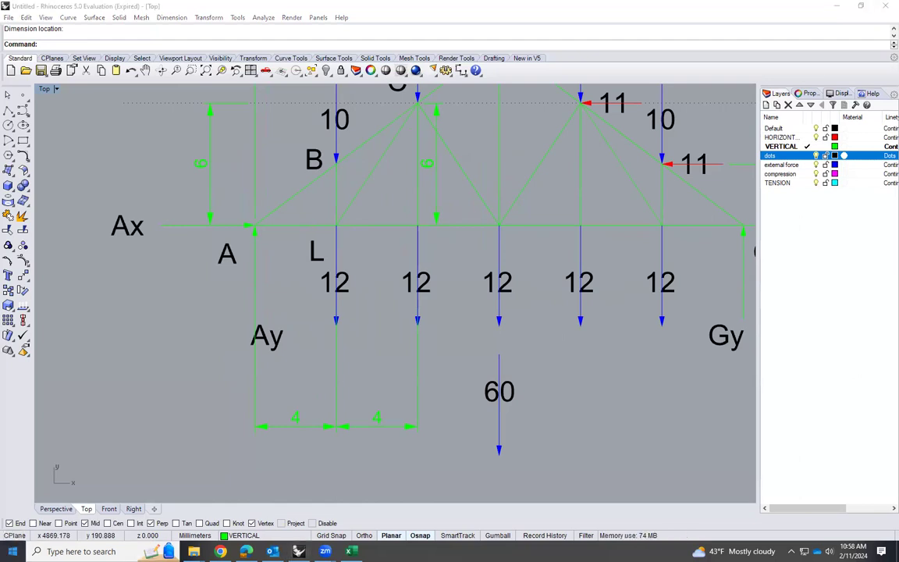
type("CALC")
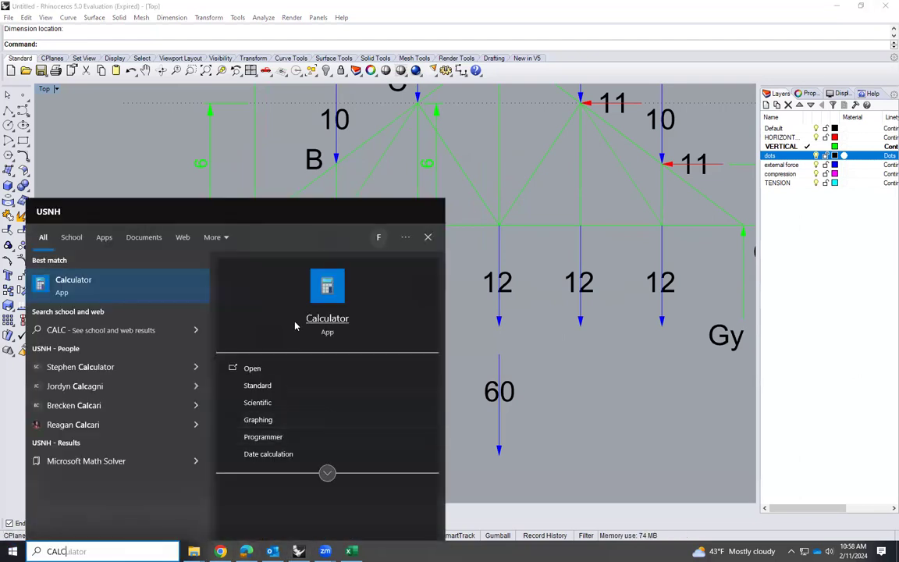
left_click(327, 318)
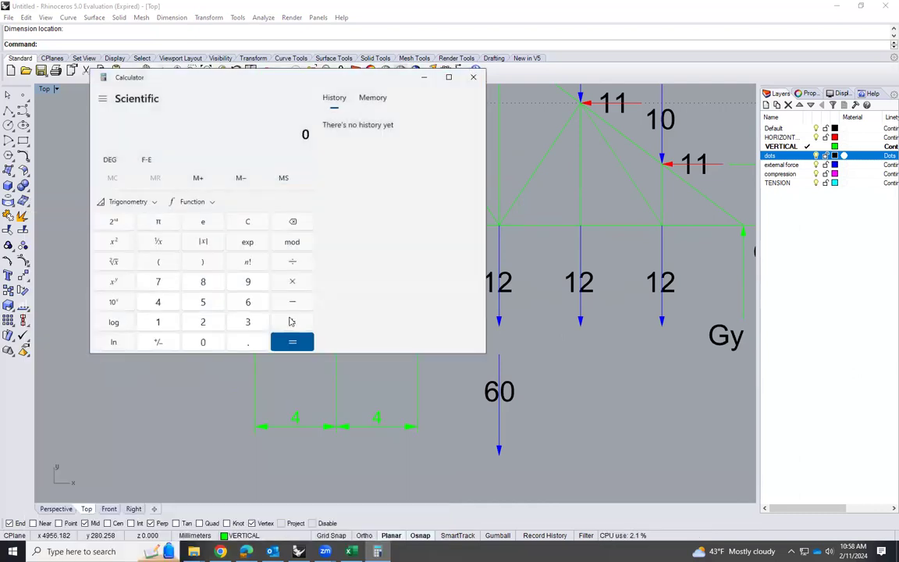
left_click(248, 322)
left_click(292, 261)
left_click(157, 302)
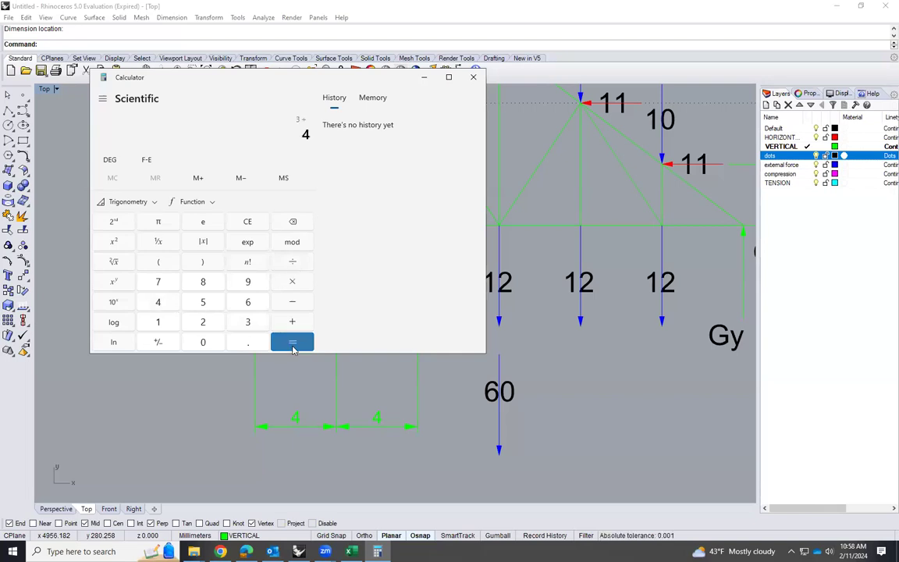
left_click(297, 348)
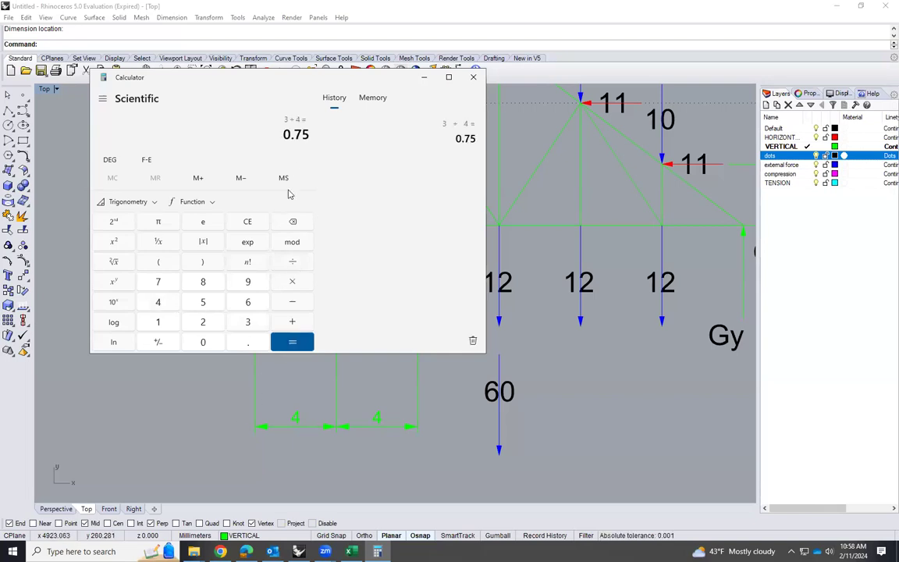
Take the inverse tangent of the 3 ÷ 4 ratio in degrees, highlight its leading digits, and close Calculator
left_click(152, 203)
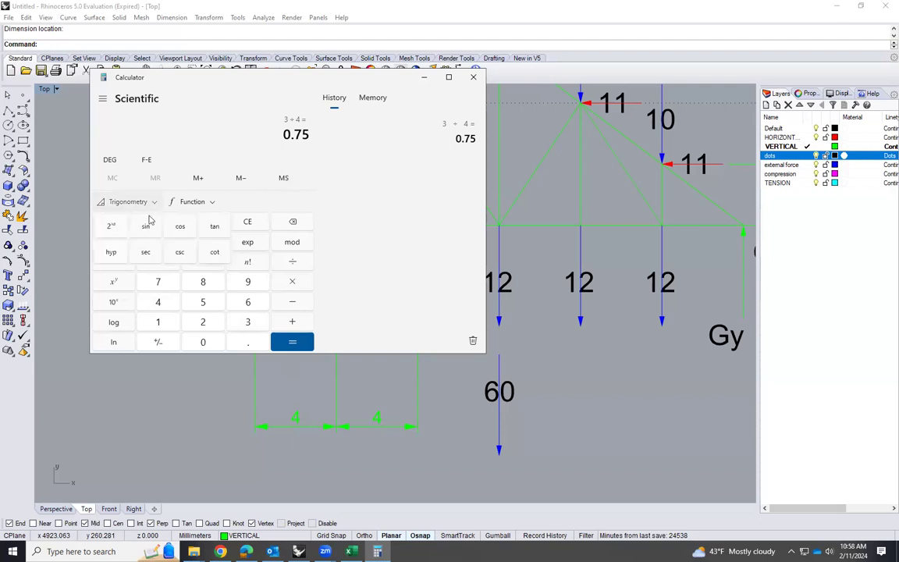
left_click(113, 226)
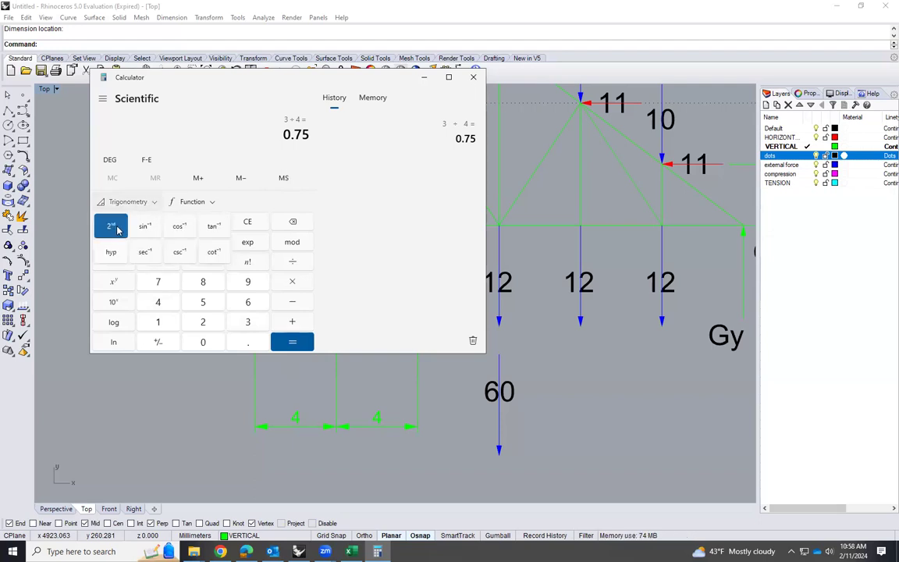
left_click(213, 226)
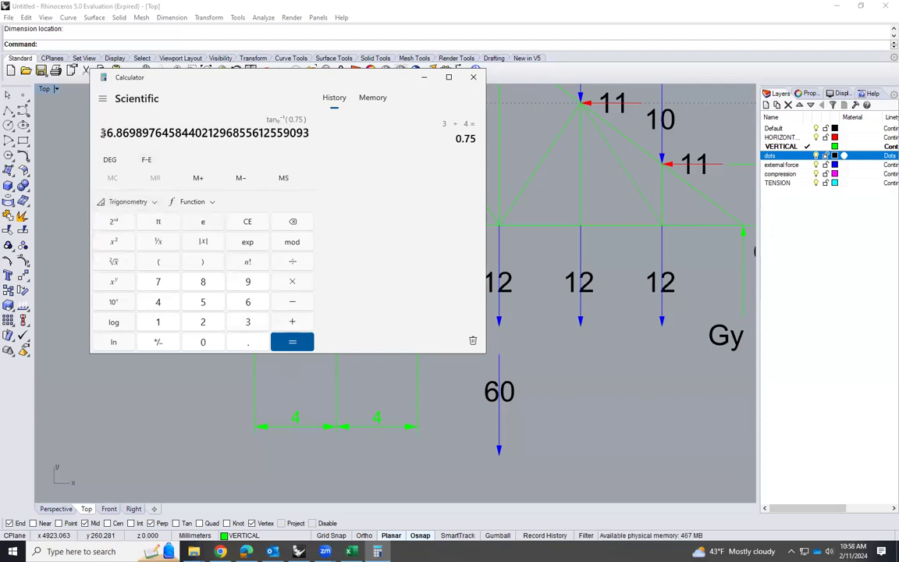
left_click_drag(103, 134, 130, 133)
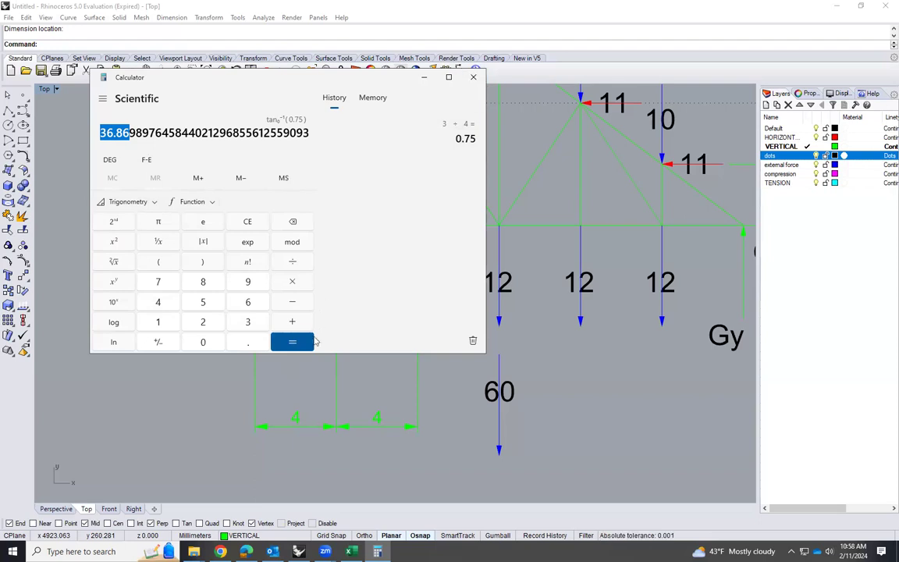
left_click(472, 76)
Add an angle dimension between the horizontal and sloped members of joint A's free-body diagram, placing it near the horizontal member's free end
scroll(457, 343, "down", 8)
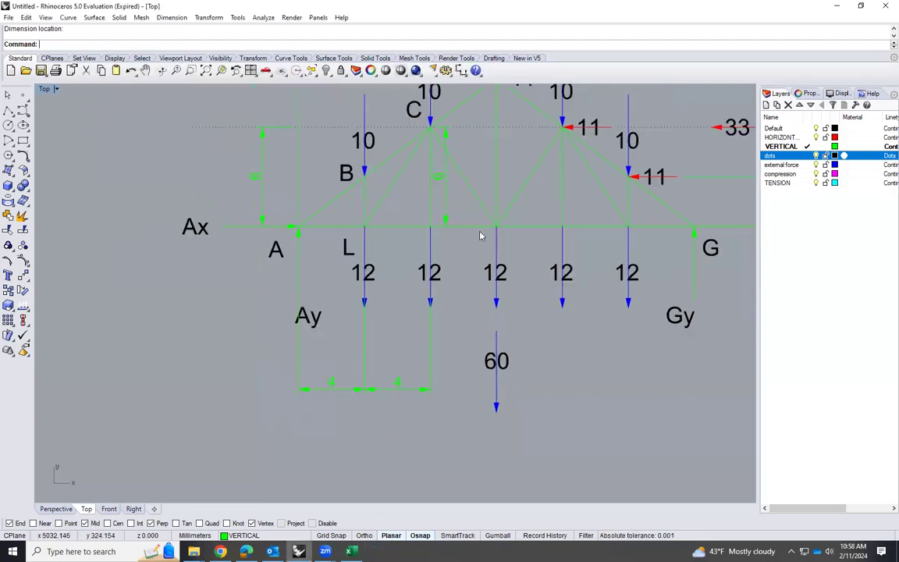
scroll(401, 415, "up", 4)
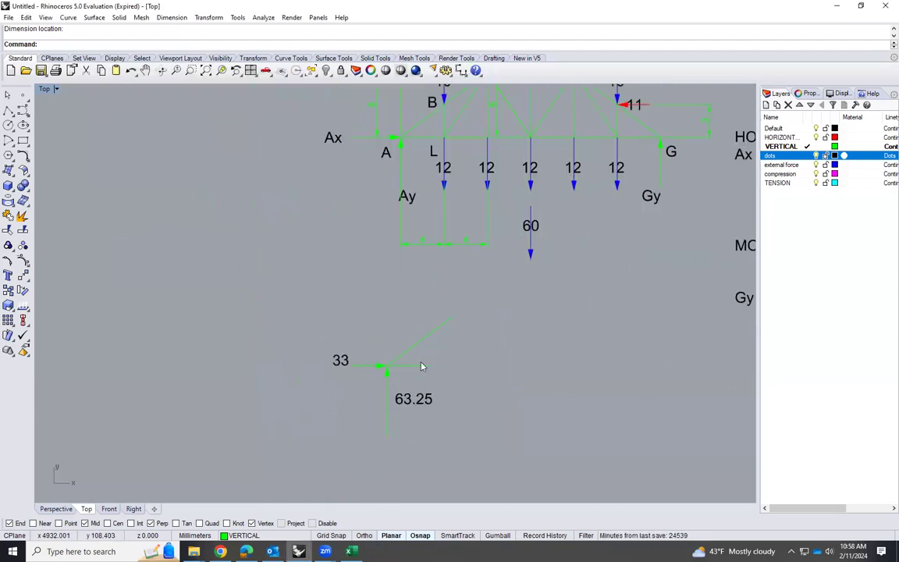
left_click(175, 18)
left_click(199, 42)
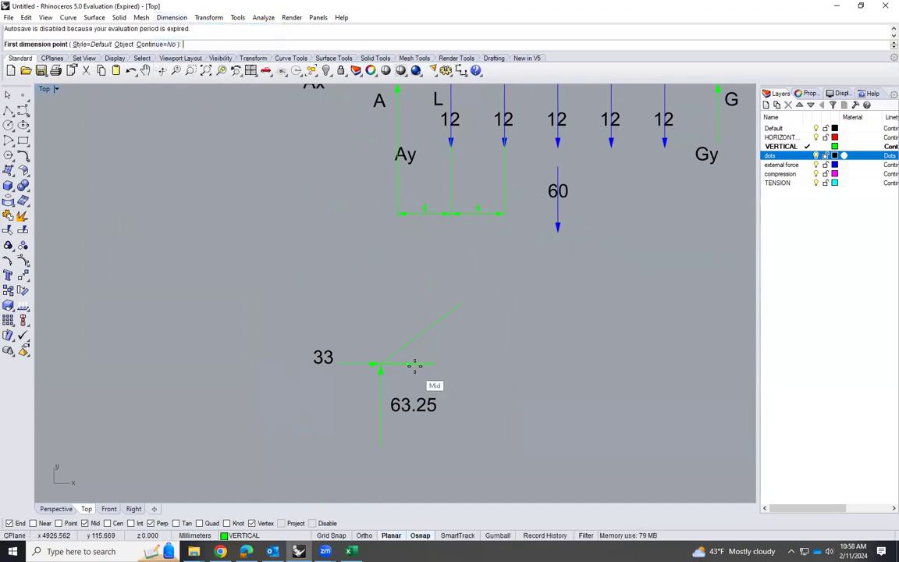
left_click(172, 17)
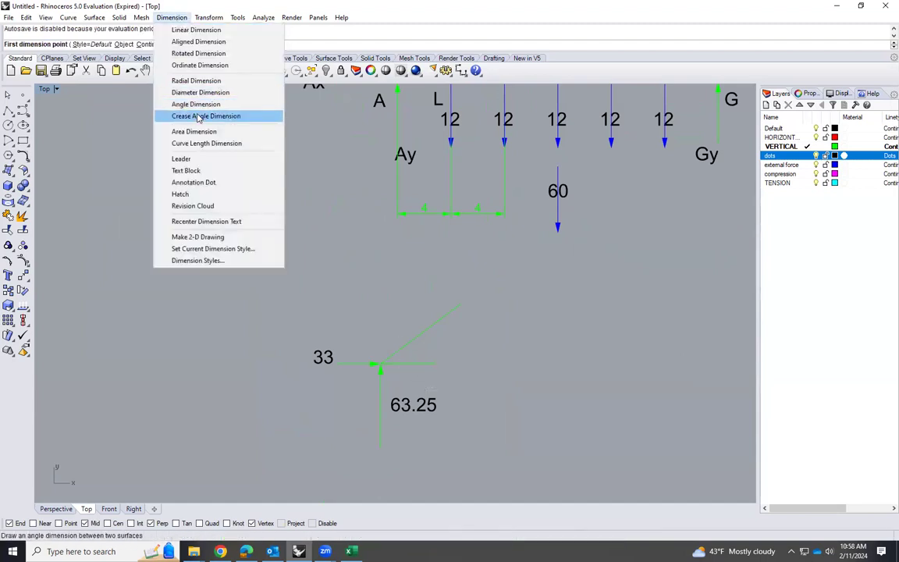
left_click(197, 105)
left_click(407, 363)
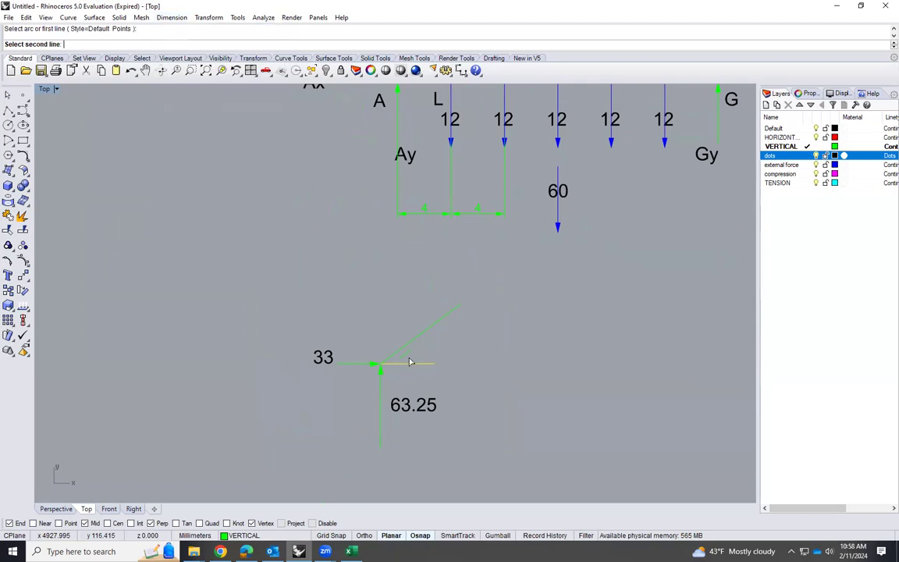
left_click(410, 344)
scroll(415, 345, "up", 3)
left_click(468, 352)
scroll(407, 305, "down", 4)
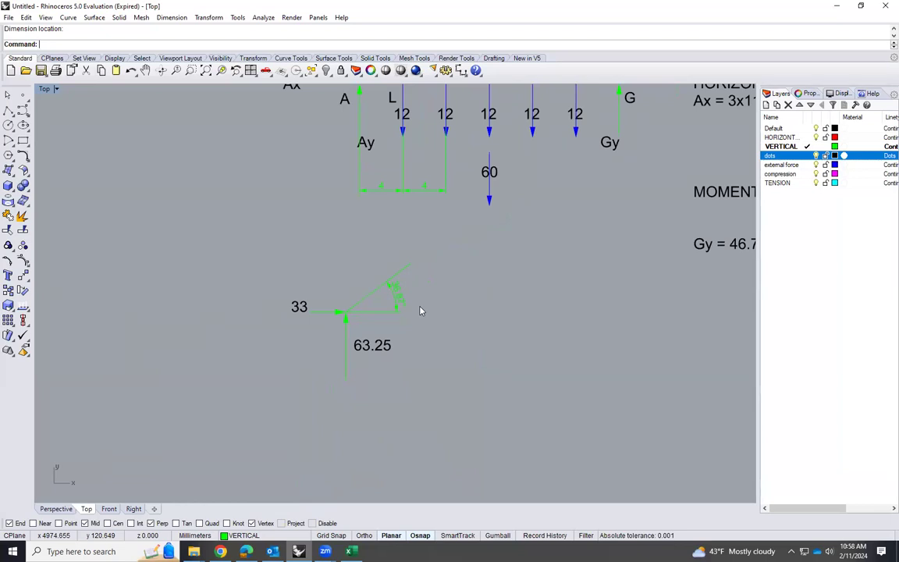
Copy the 63.25 label to the space above the free-body diagram's sloped member
scroll(406, 285, "up", 3)
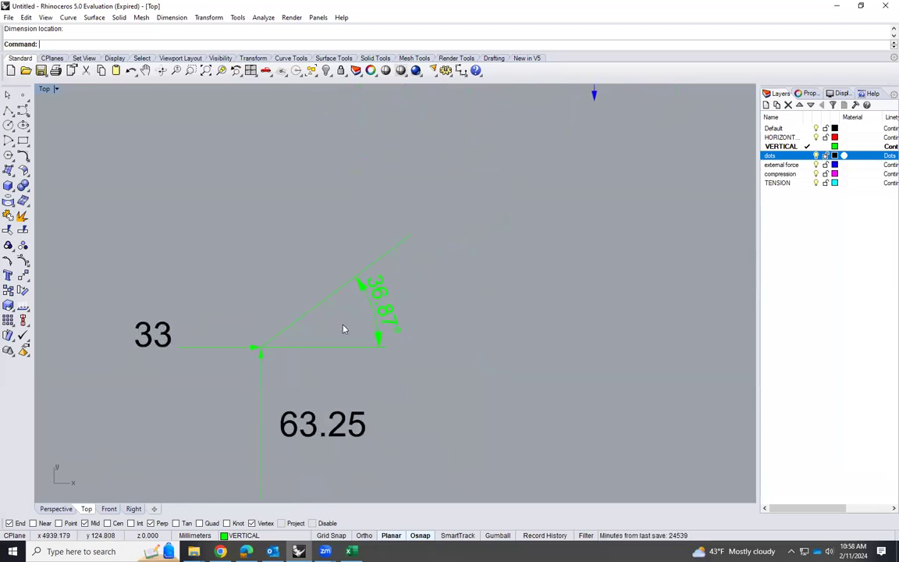
scroll(345, 327, "down", 2)
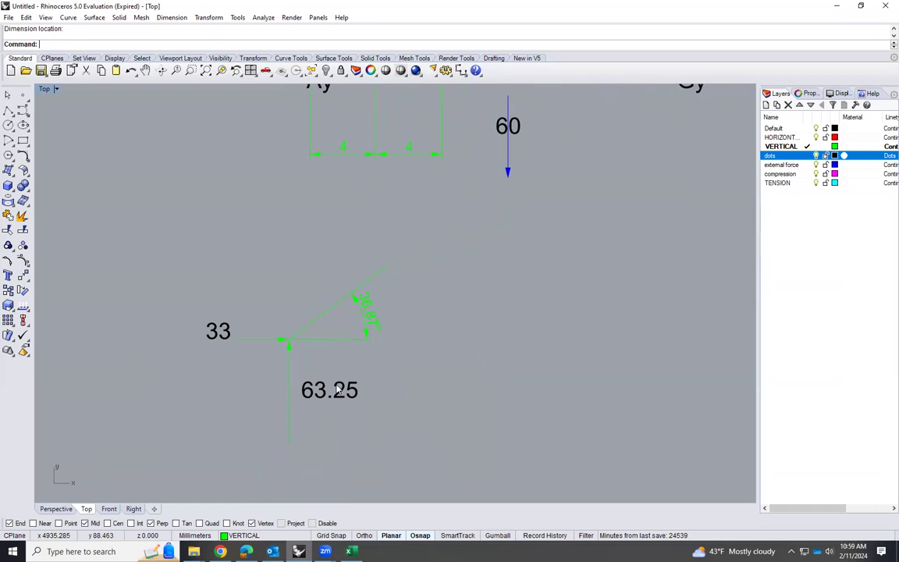
scroll(341, 394, "down", 2)
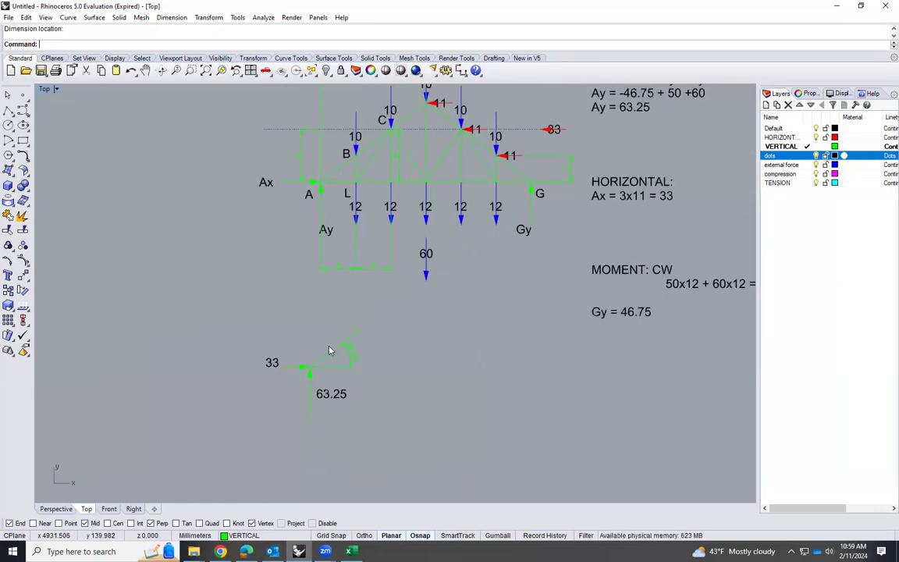
scroll(337, 395, "up", 3)
left_click(341, 399)
type("Co")
key("Return")
left_click(341, 399)
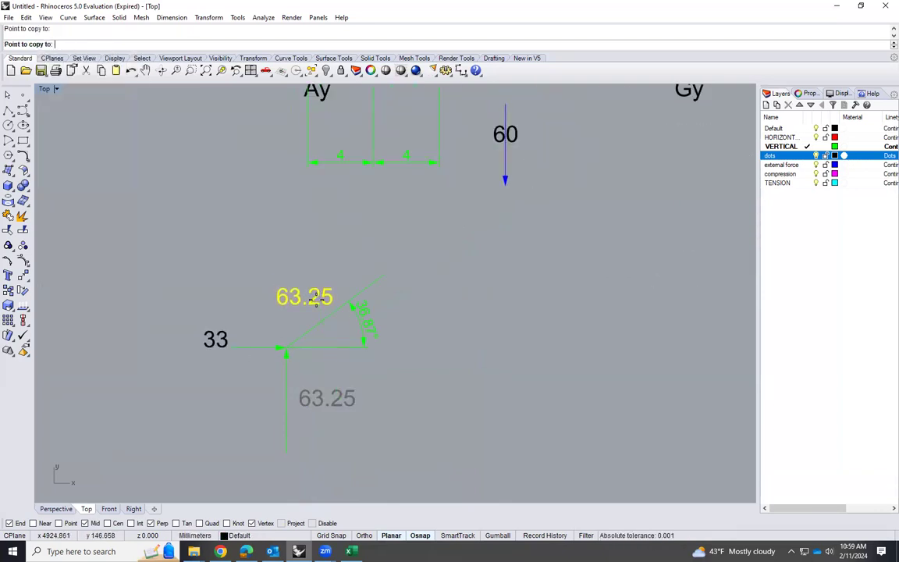
left_click(316, 299)
key("Return")
Change the text of the copied label above the sloped member to AB
left_click(316, 299)
double_click(316, 298)
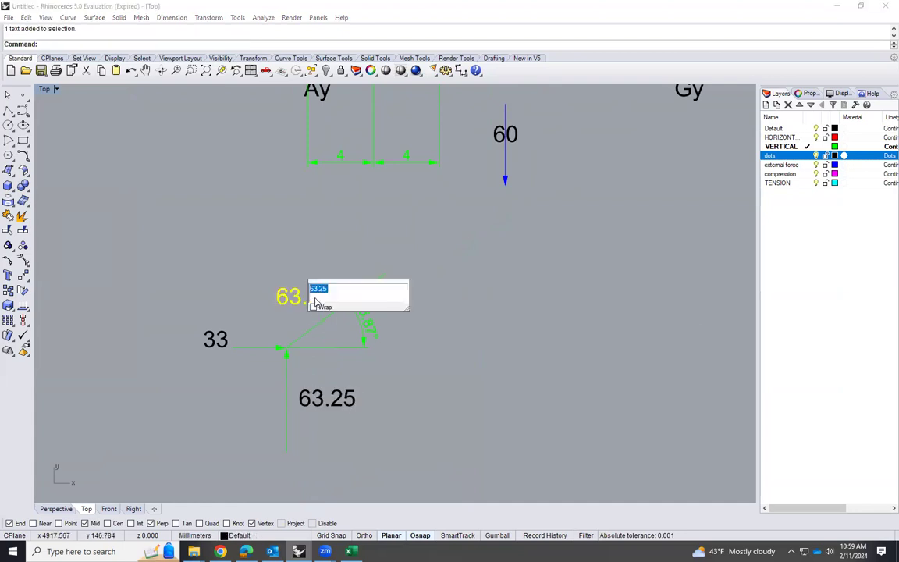
type("ab")
key("BackSpace")
key("BackSpace")
type("AB")
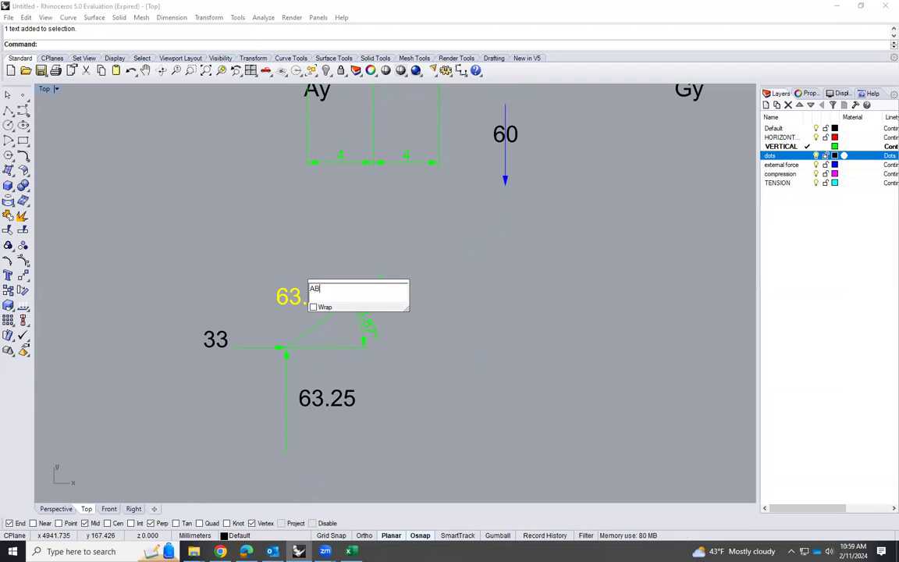
left_click(530, 334)
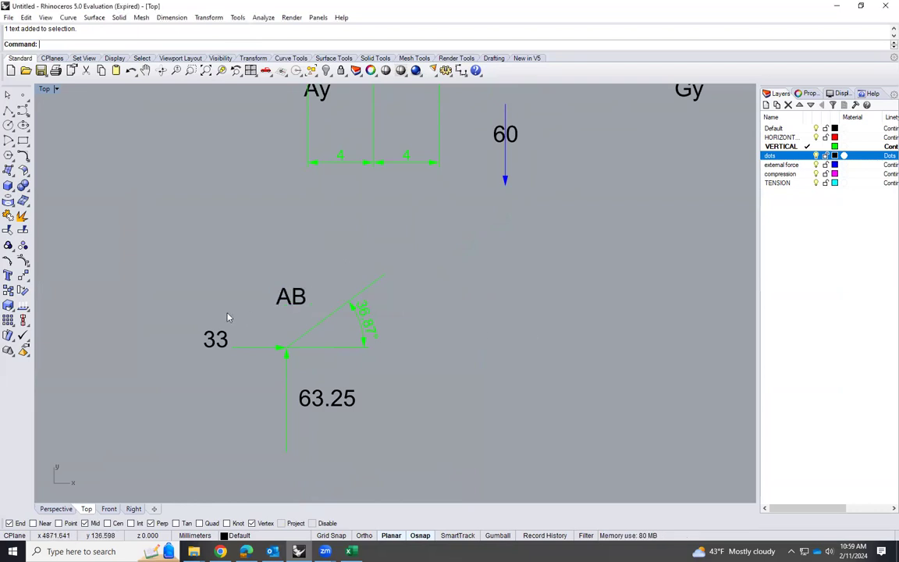
Copy the AB label to just below the horizontal member and change the copy's text to AL
type("Copy")
key("Return")
left_click(289, 306)
left_click(334, 371)
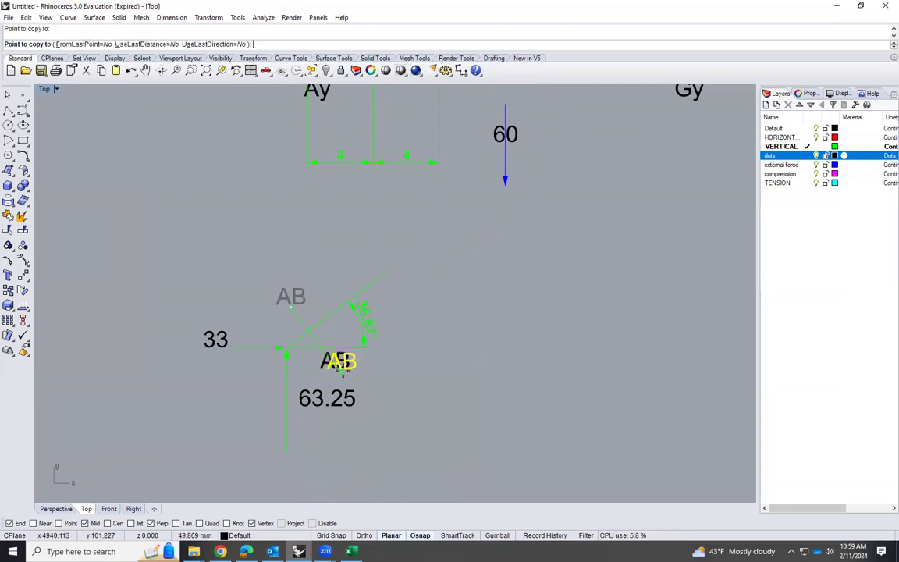
key("Return")
double_click(335, 360)
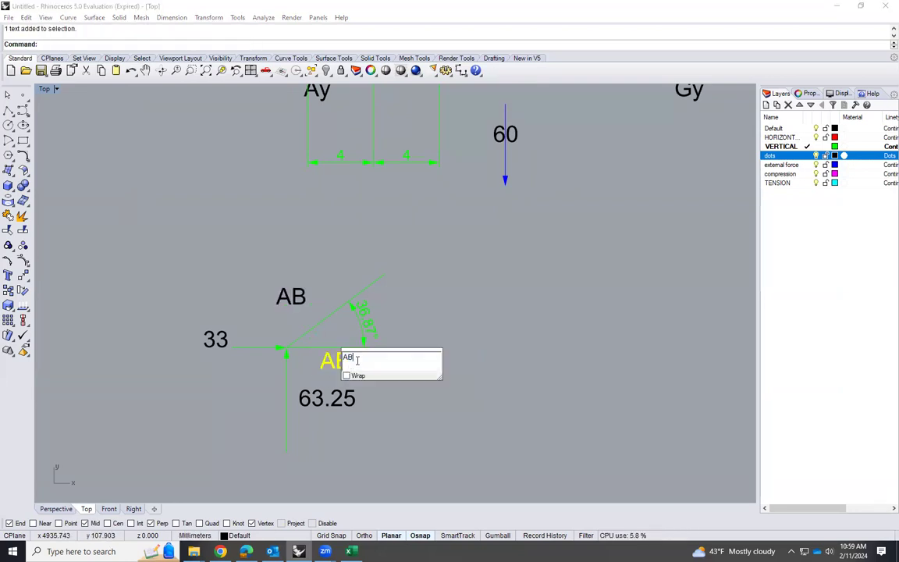
type("L")
left_click(515, 324)
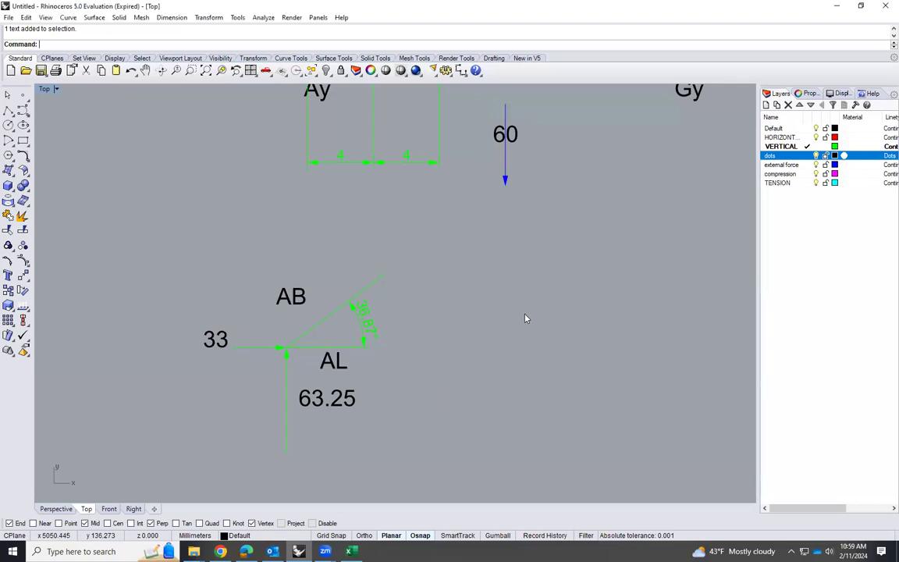
Move the AB label closer to the sloped member
left_click(303, 296)
left_click_drag(302, 296, 325, 306)
left_click(485, 355)
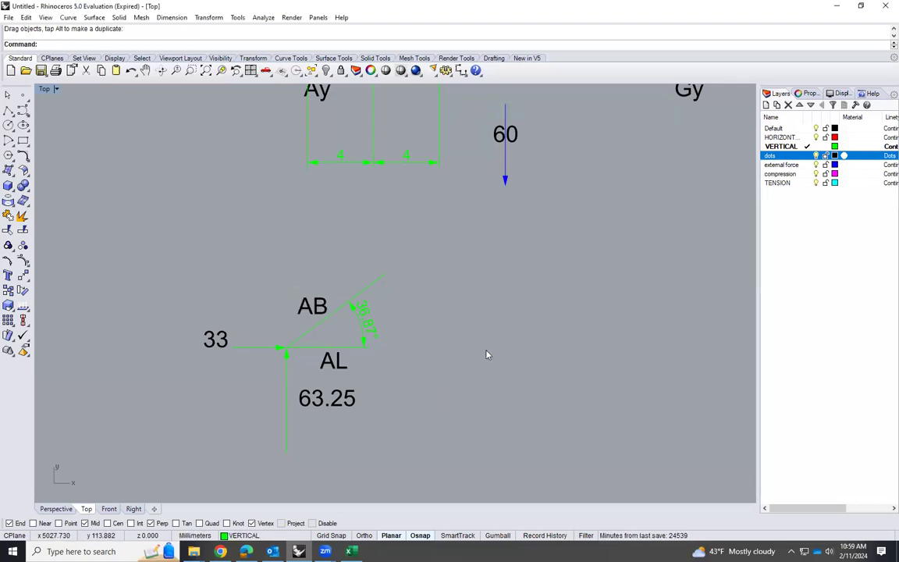
Highlight the vertical 63.25 arrow and the sloped member AB in turn to examine the joint's vertical forces
scroll(283, 344, "up", 2)
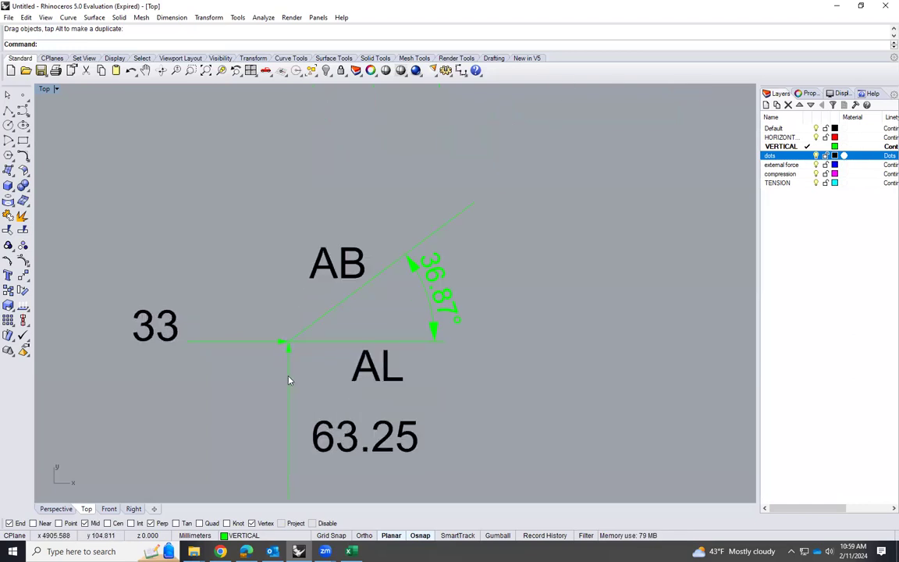
scroll(332, 344, "down", 2)
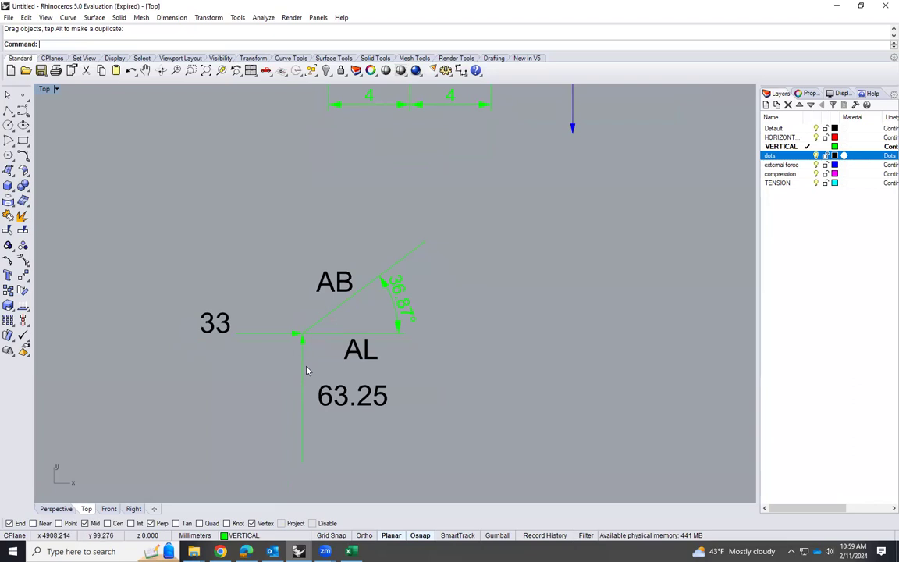
left_click(304, 401)
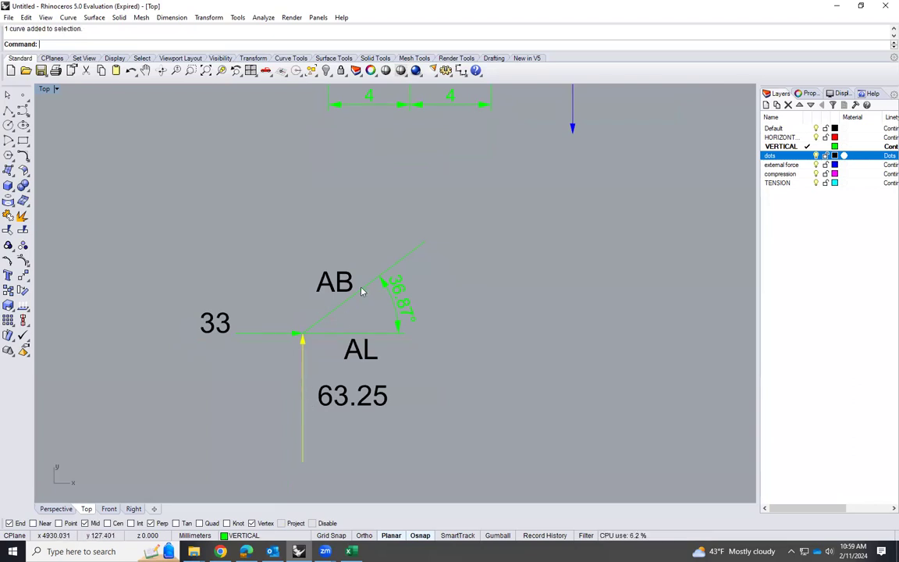
left_click(396, 266)
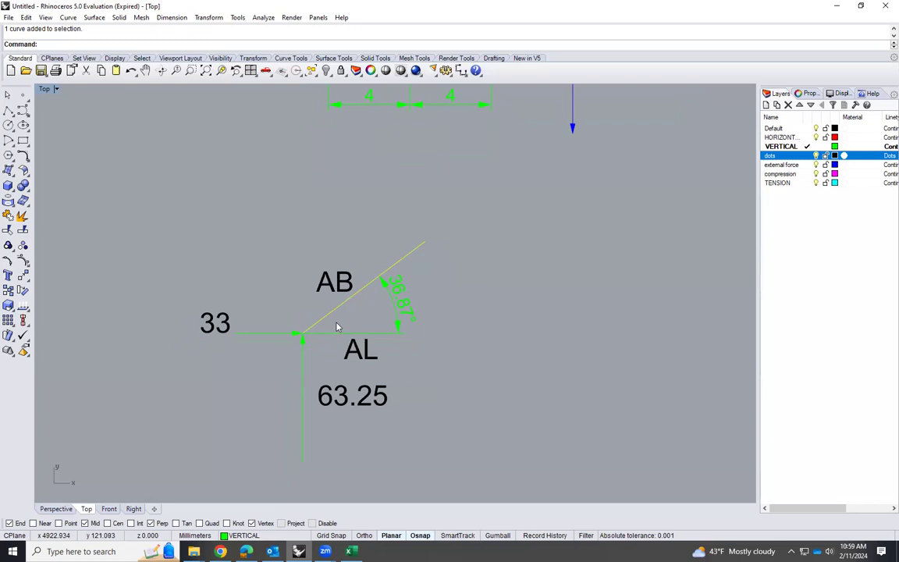
Add an arrowhead to the sloped member AB at its joint end so the force points into the joint
type("Arrowhead")
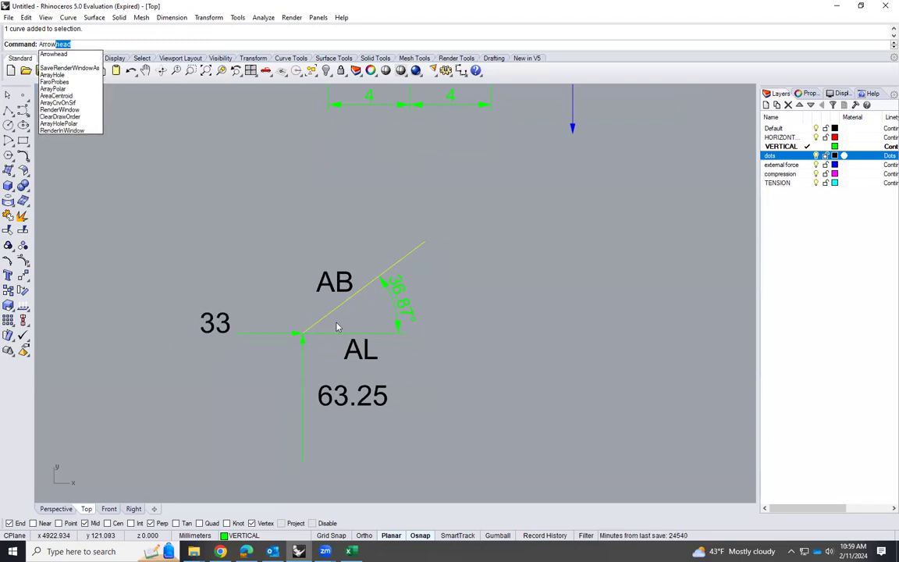
key("Return")
left_click(340, 309)
scroll(331, 335, "up", 1)
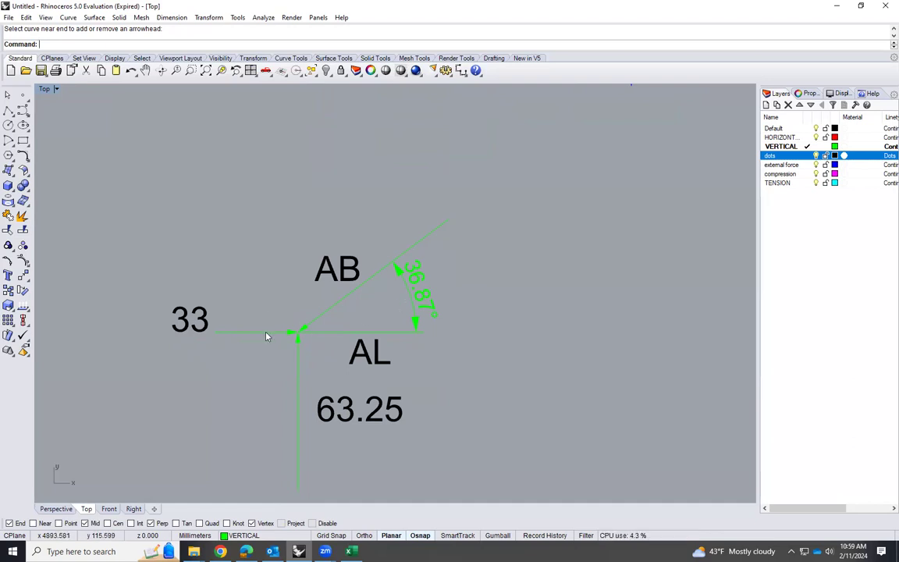
Add an arrowhead to the horizontal member AL at its joint end
left_click(349, 334)
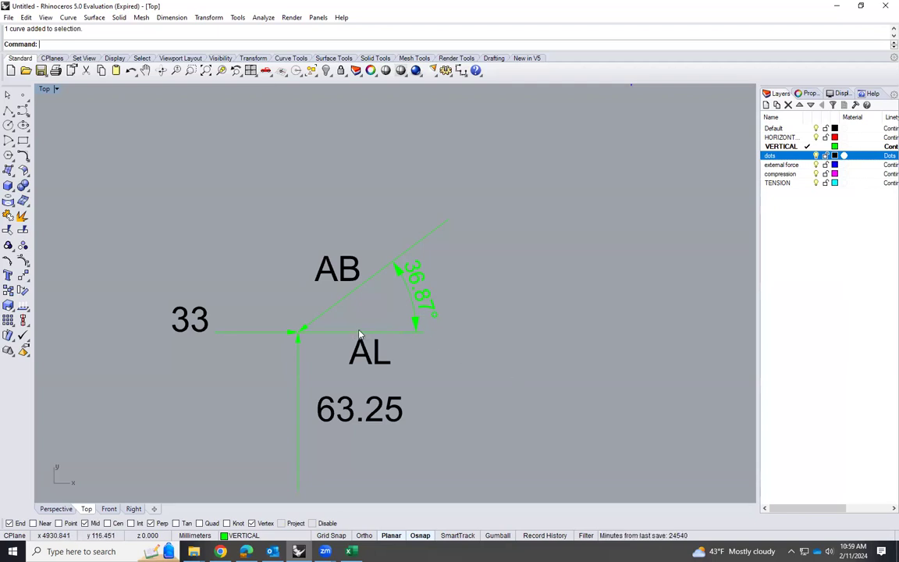
left_click(414, 317)
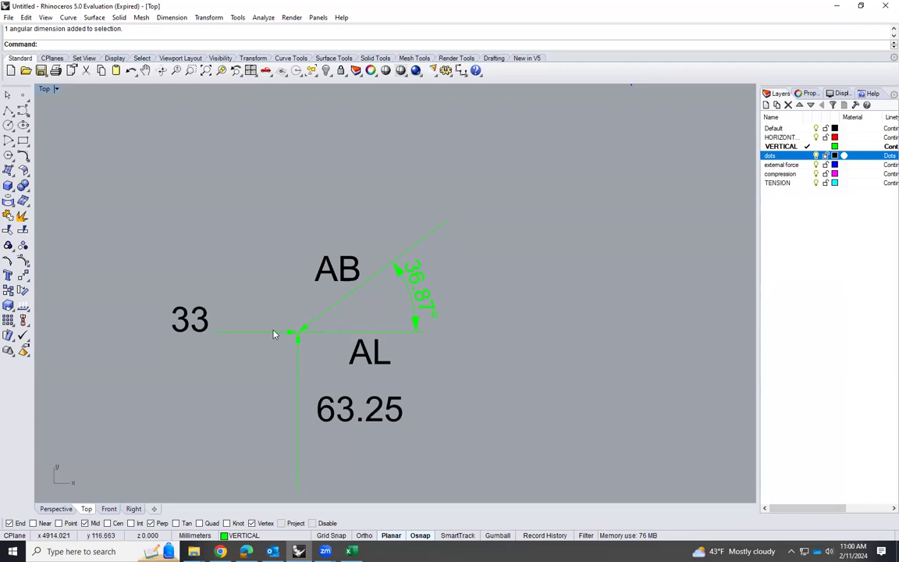
left_click(324, 336)
type("Arrow")
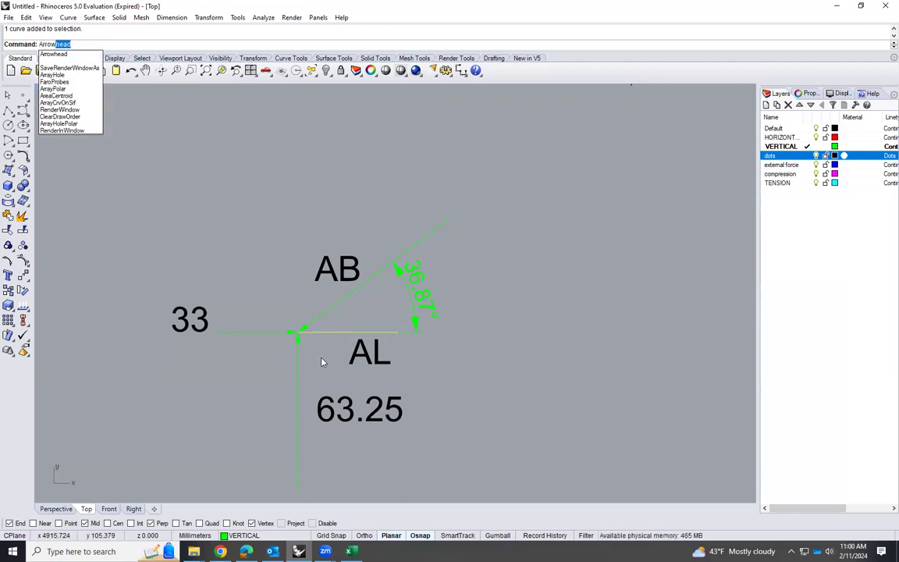
key("Return")
left_click(320, 333)
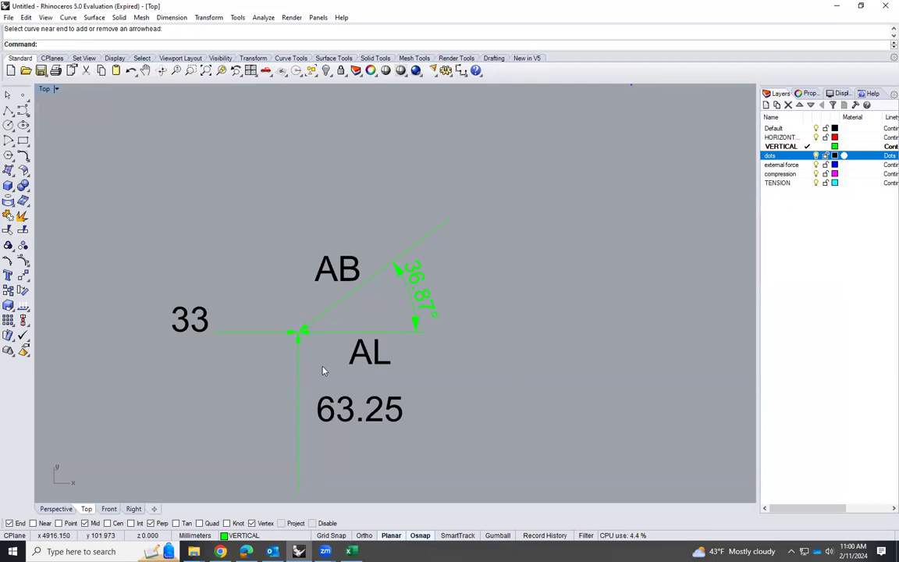
Rotate the AL arrow 180 degrees about its midpoint so it points away from the joint
scroll(324, 358, "up", 3)
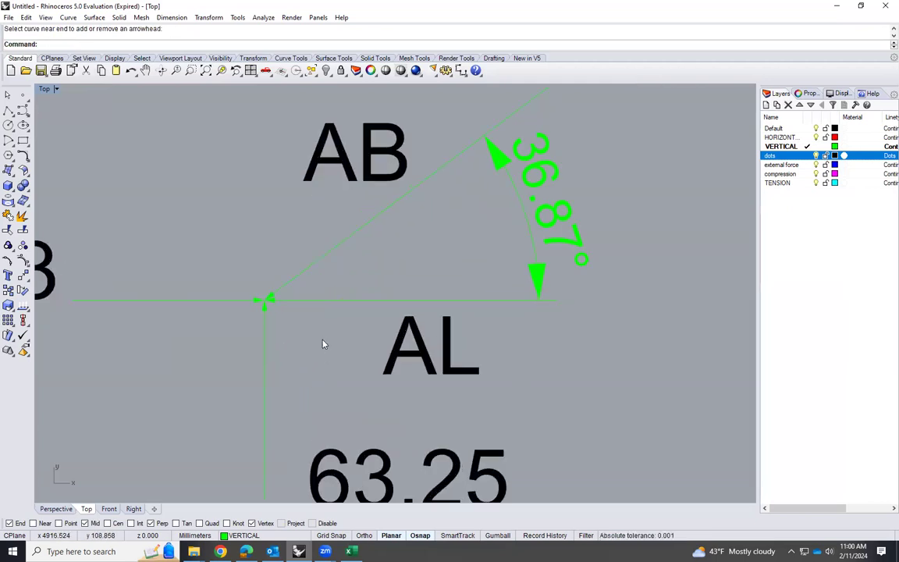
scroll(343, 353, "down", 1)
scroll(351, 355, "down", 3)
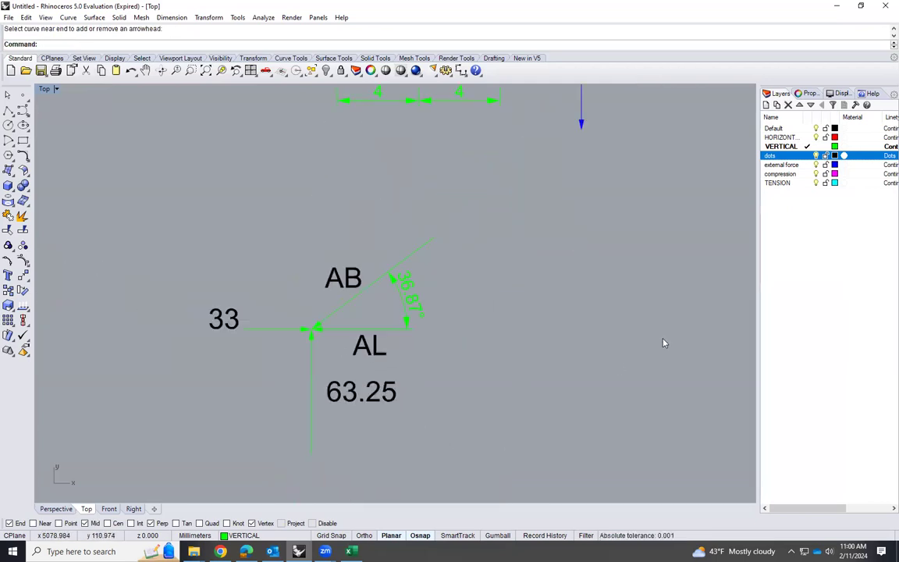
left_click(334, 332)
type("r")
key("Return")
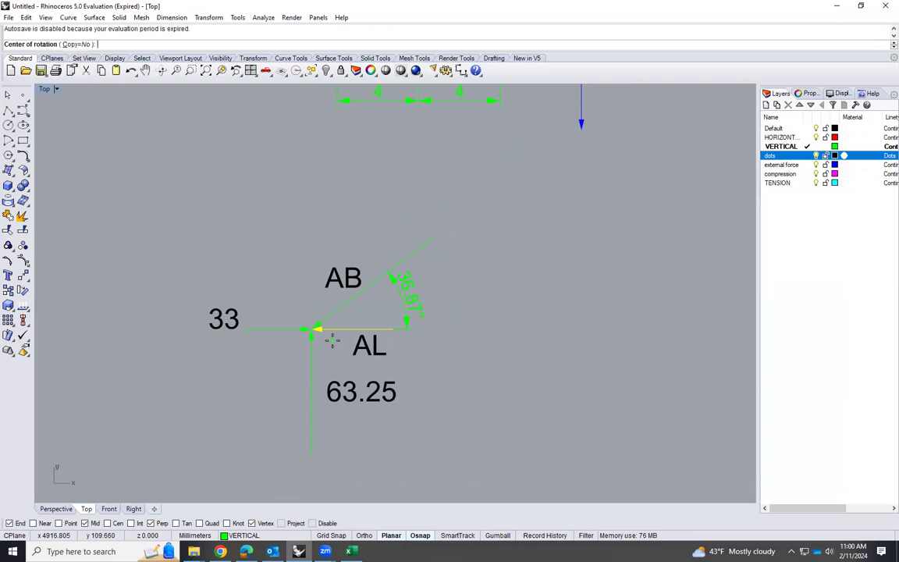
left_click(355, 328)
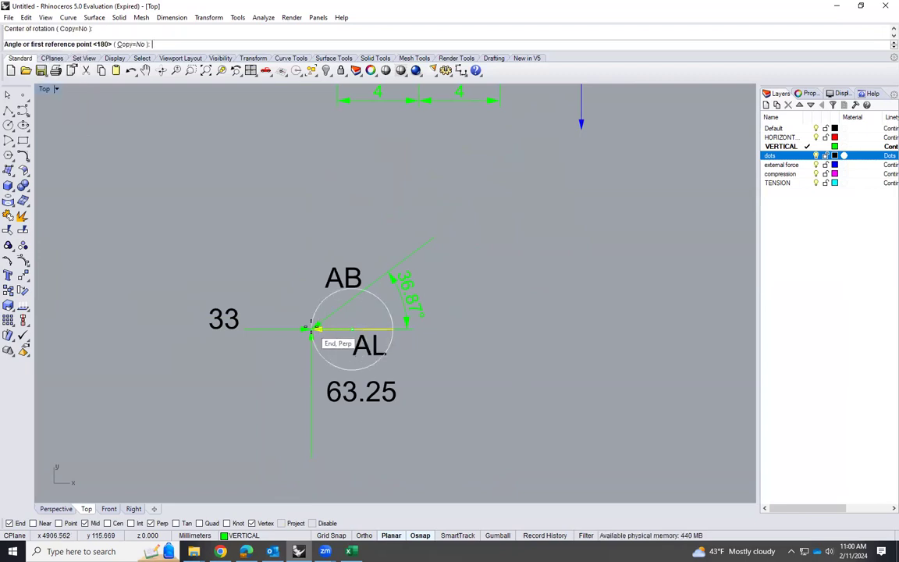
left_click(312, 328)
left_click(392, 328)
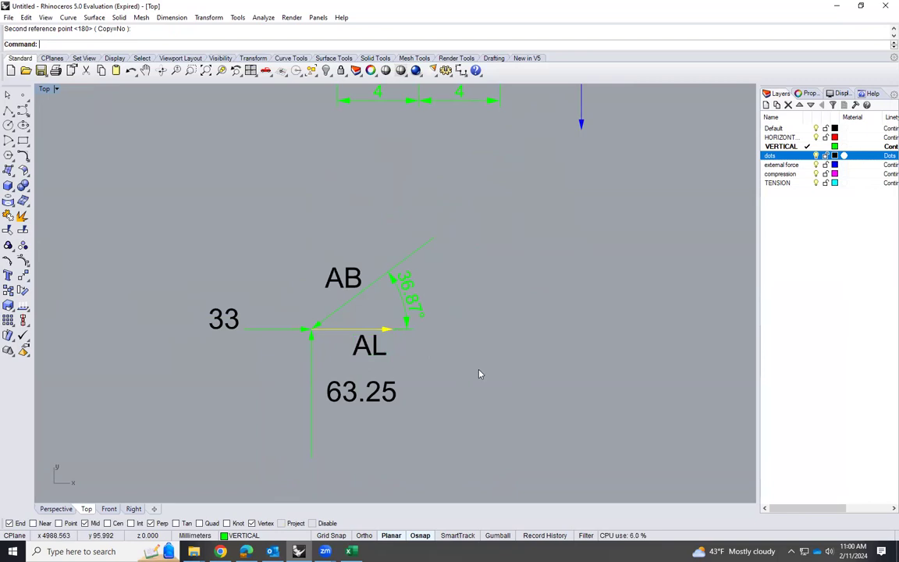
scroll(412, 385, "up", 3)
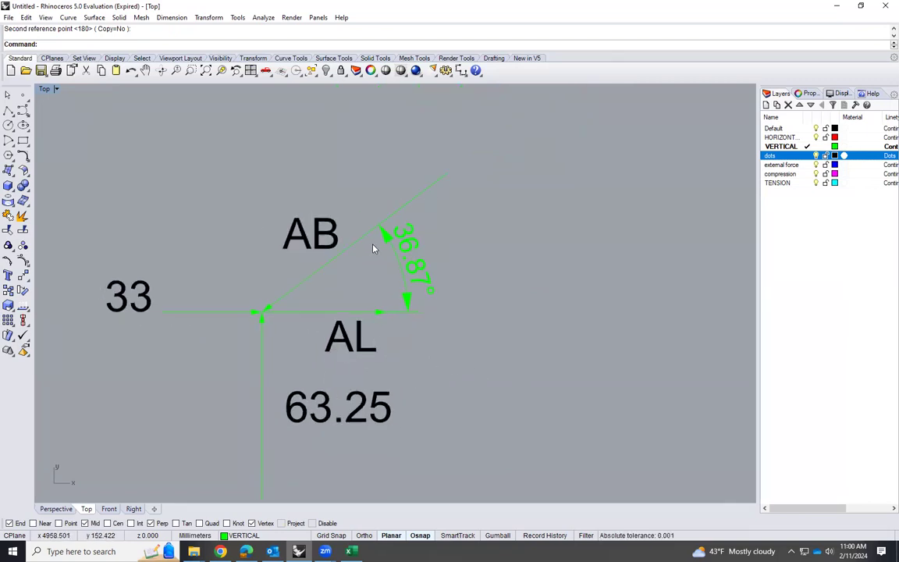
scroll(373, 248, "down", 3)
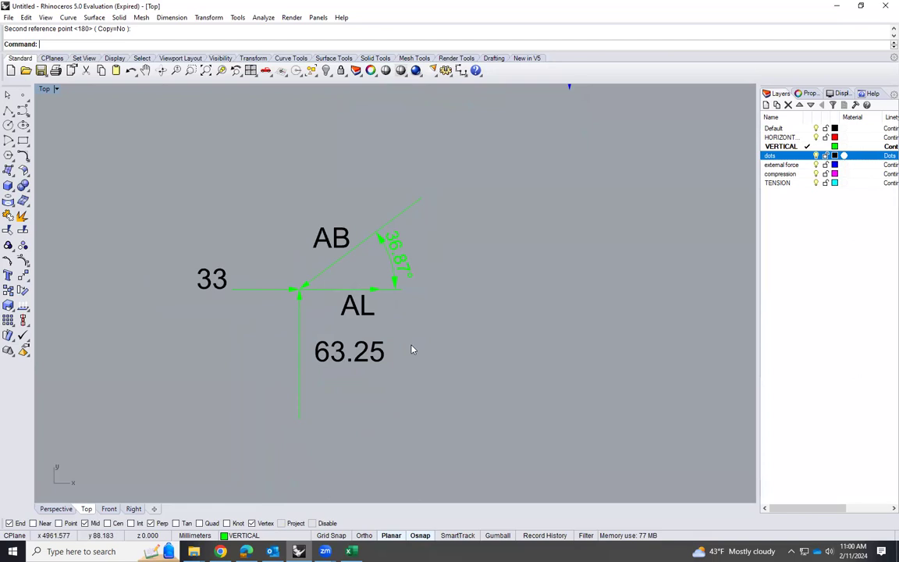
scroll(413, 350, "down", 5)
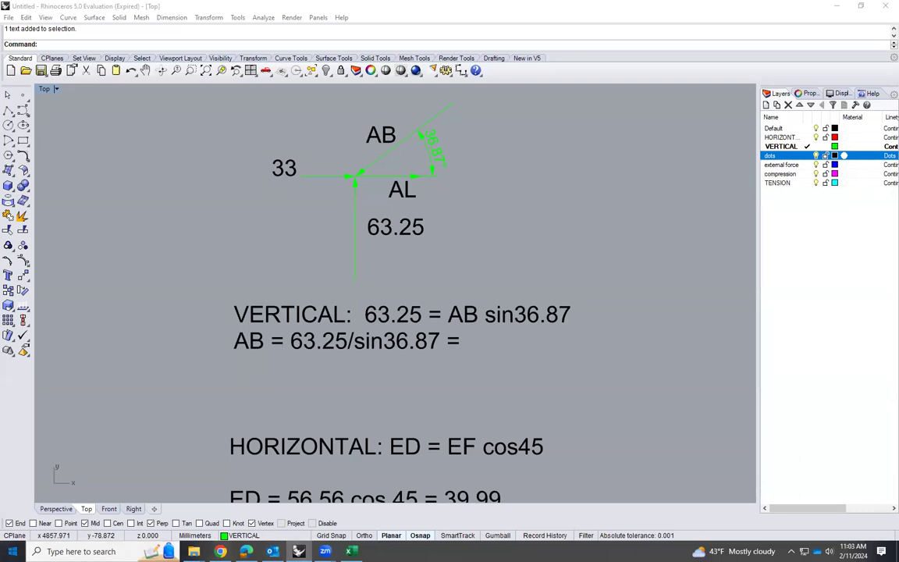
Open the Calculator app and move its window clear of the joint diagram and the equations
key("super")
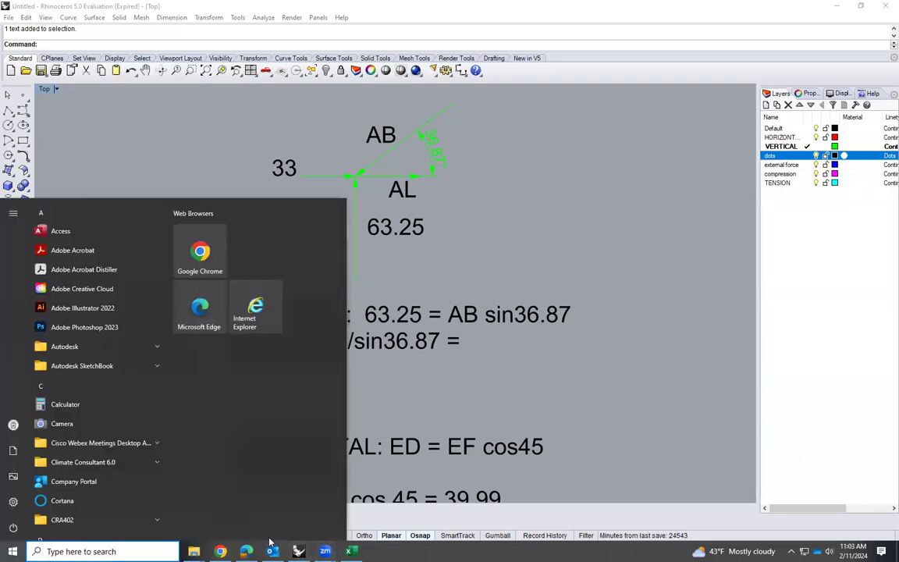
type("CALC")
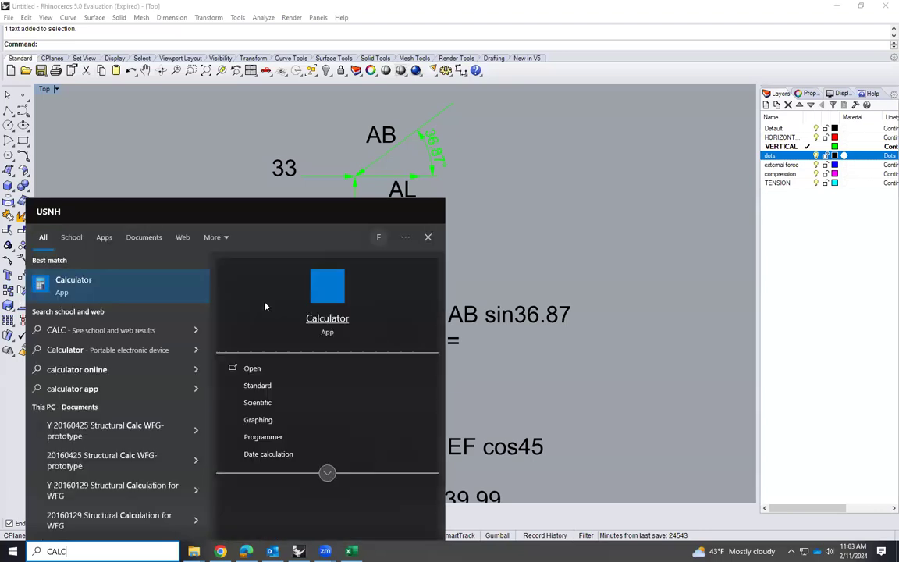
left_click(372, 282)
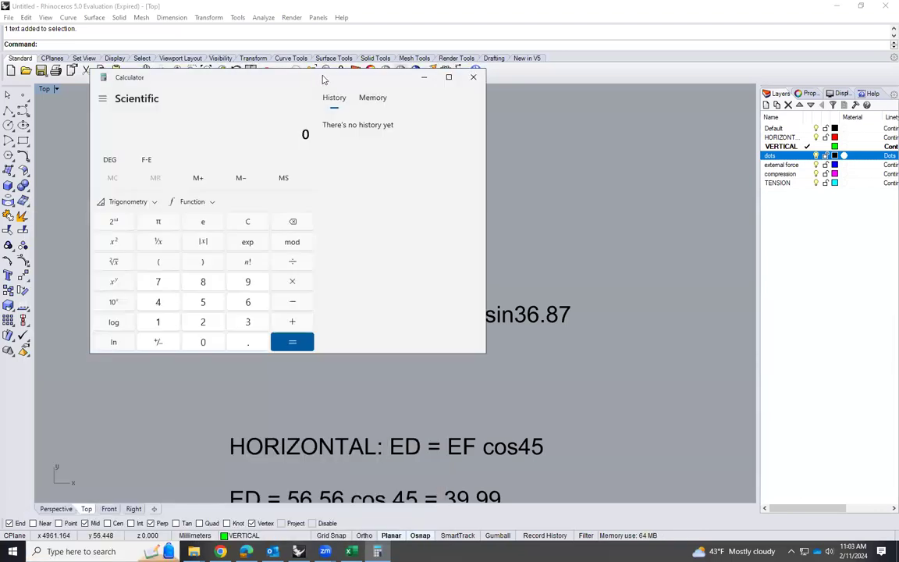
left_click_drag(325, 80, 717, 94)
Calculate the sine of 36.87 degrees
left_click(640, 336)
left_click(640, 317)
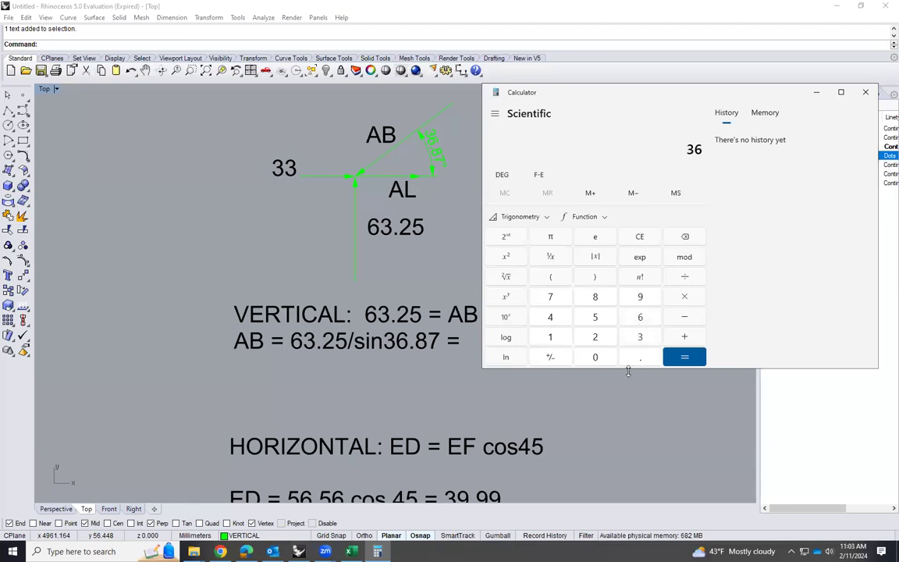
left_click(640, 356)
left_click(595, 296)
left_click(550, 297)
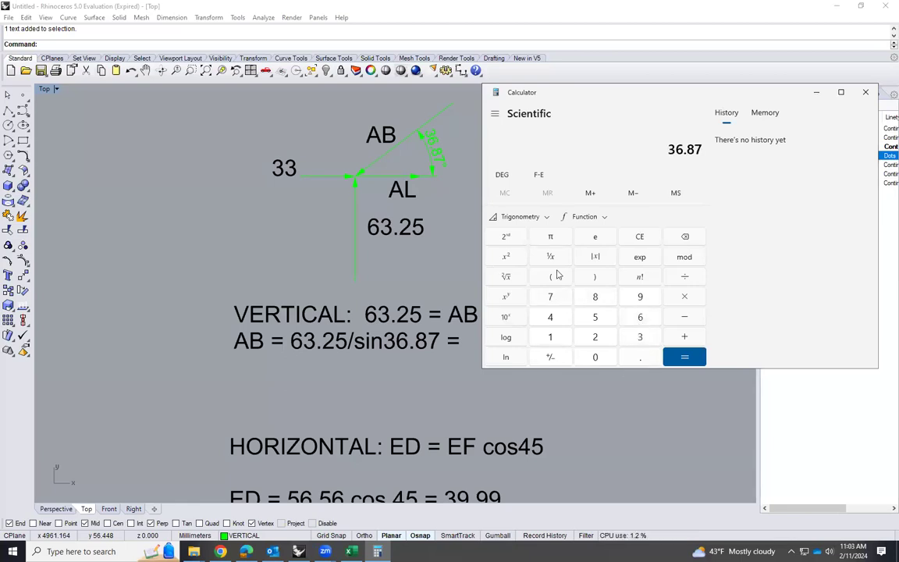
left_click(521, 217)
left_click(539, 241)
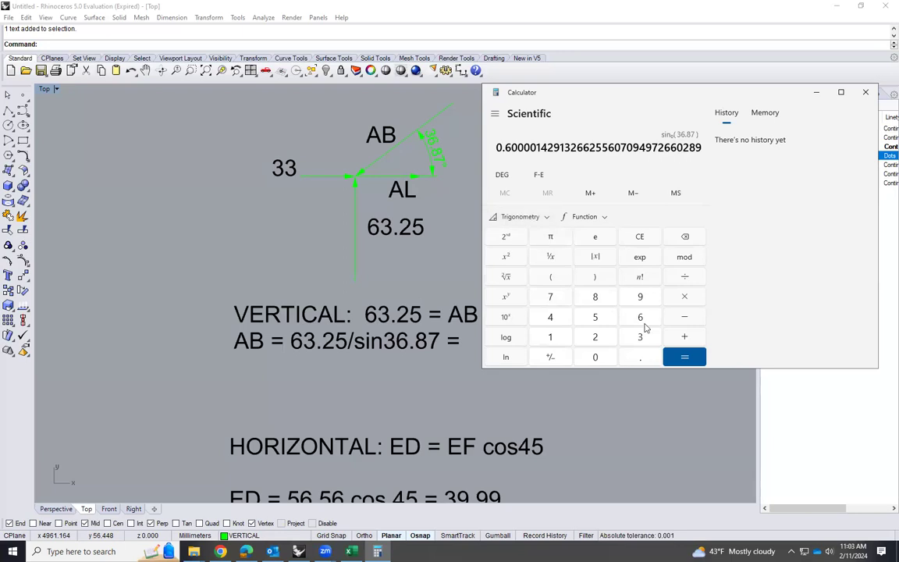
left_click(685, 357)
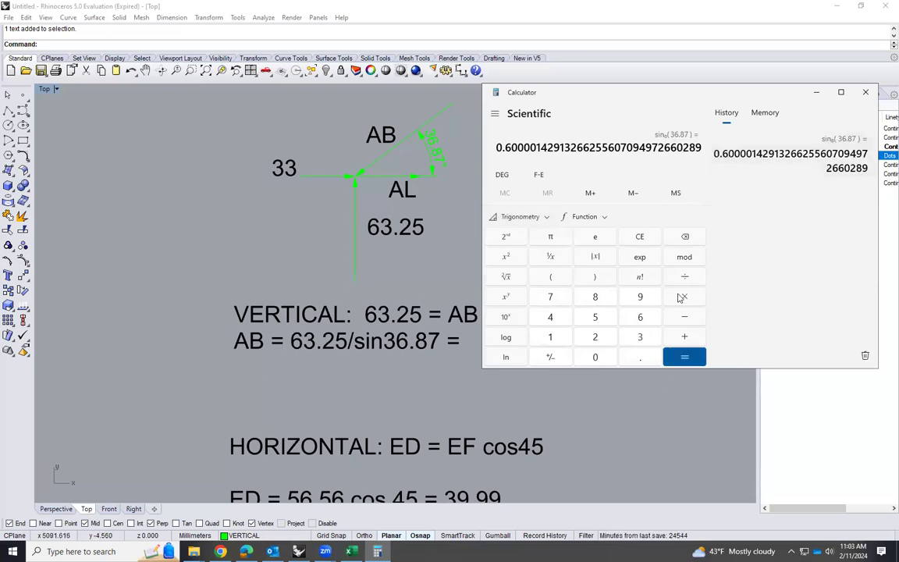
Divide 63.25 by 0.6 to find the force in member AB
left_click(642, 317)
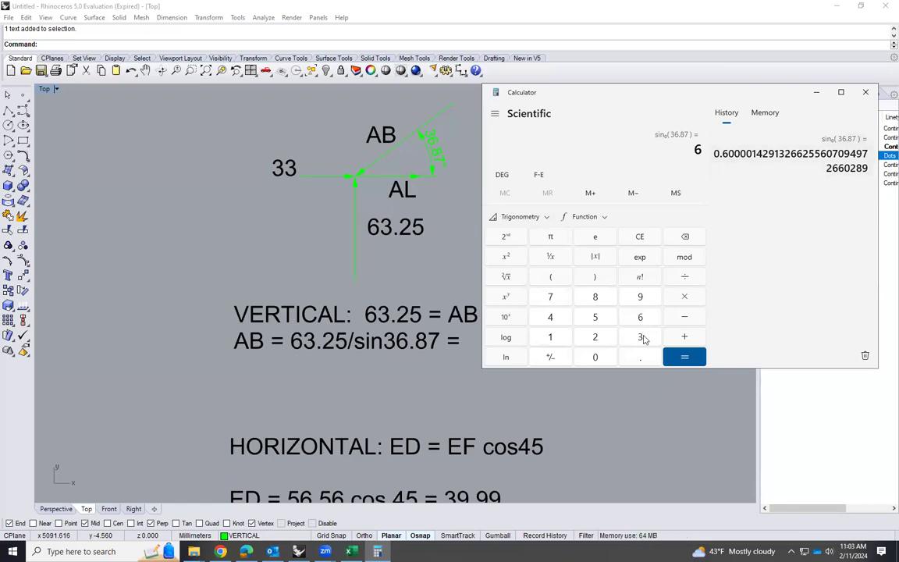
left_click(645, 340)
left_click(637, 361)
left_click(600, 337)
left_click(599, 319)
left_click(685, 276)
left_click(640, 357)
left_click(639, 317)
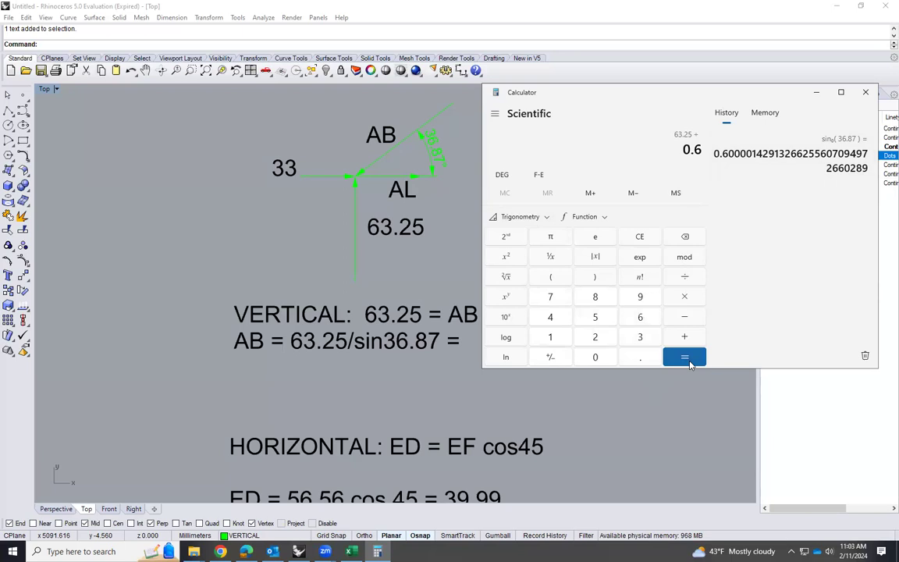
left_click(684, 356)
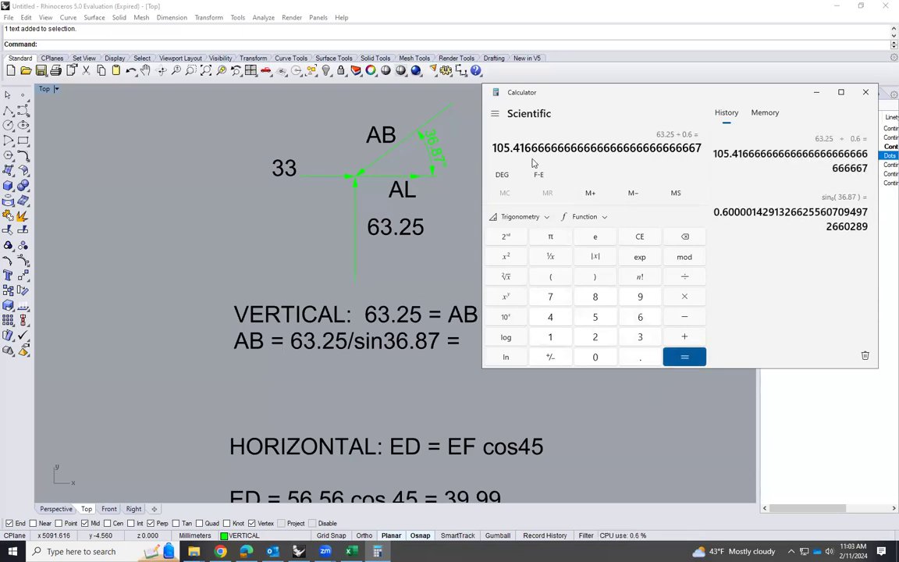
Switch back to Rhinoceros and complete the AB line of the vertical equilibrium text with the result 105.4
left_click(453, 340)
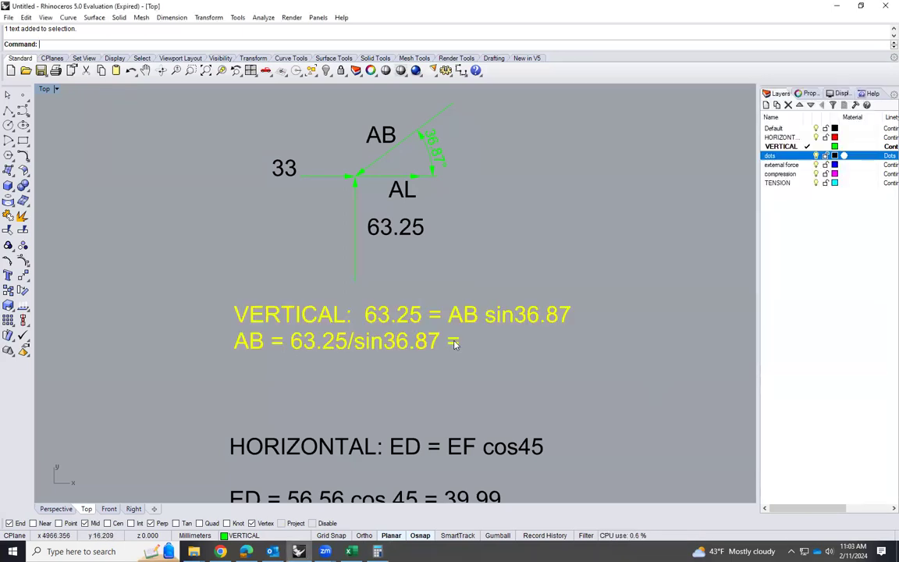
double_click(453, 341)
key("End")
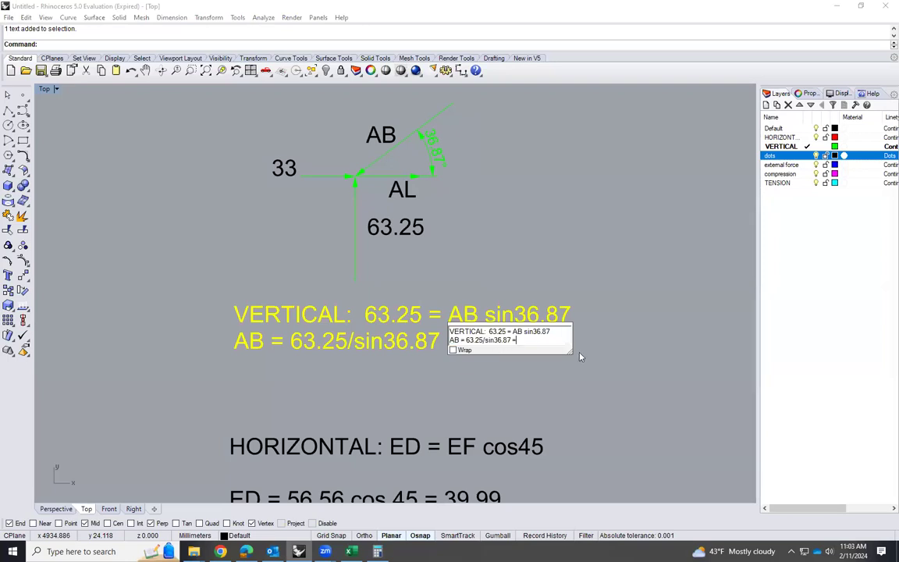
type("105.4")
left_click(706, 382)
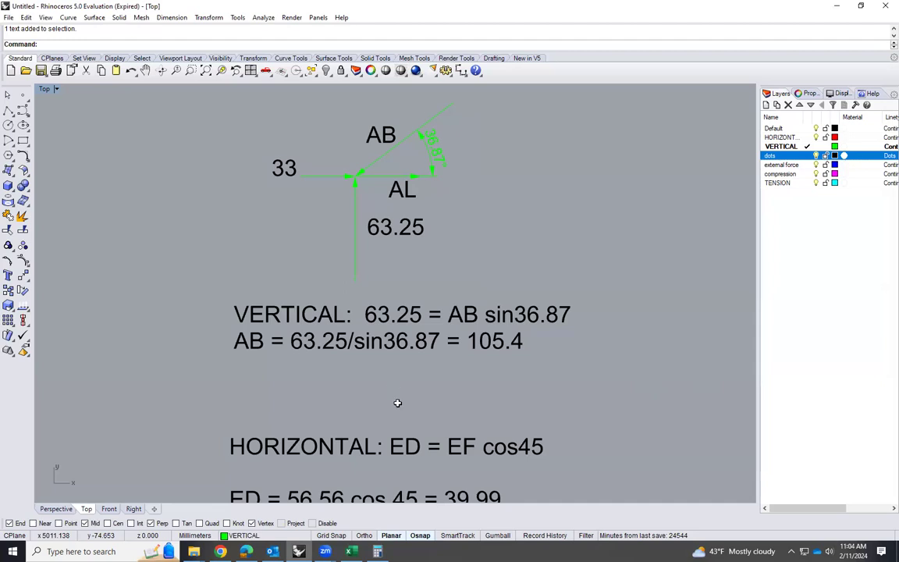
Switch to the Classwork-04-RESULTS workbook in Excel and check joint A's member forces FAB and FAL
key("alt+Tab")
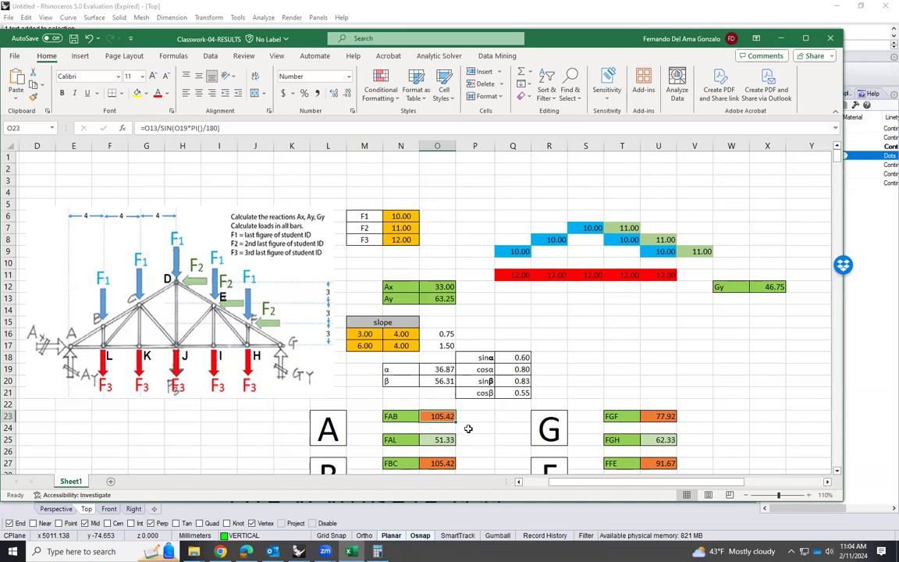
scroll(441, 390, "down", 1)
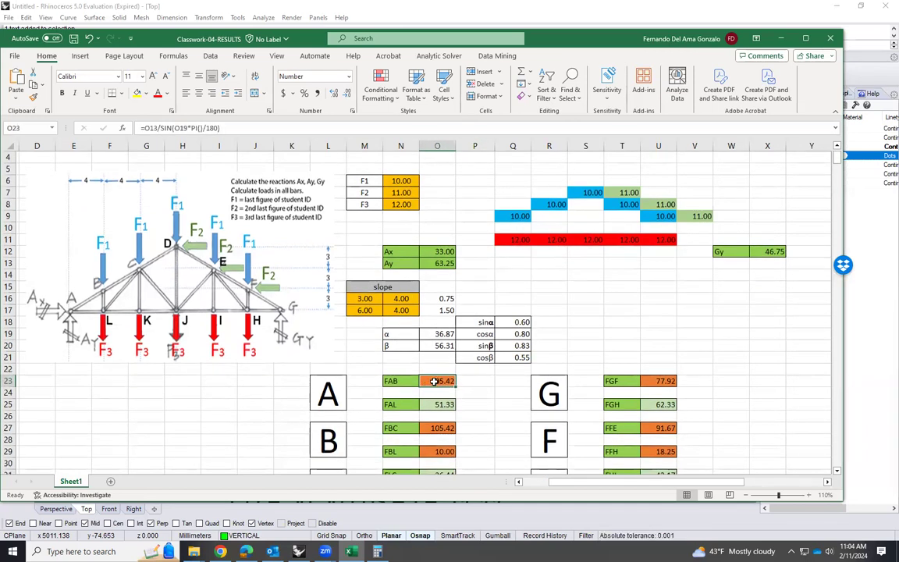
left_click(441, 406)
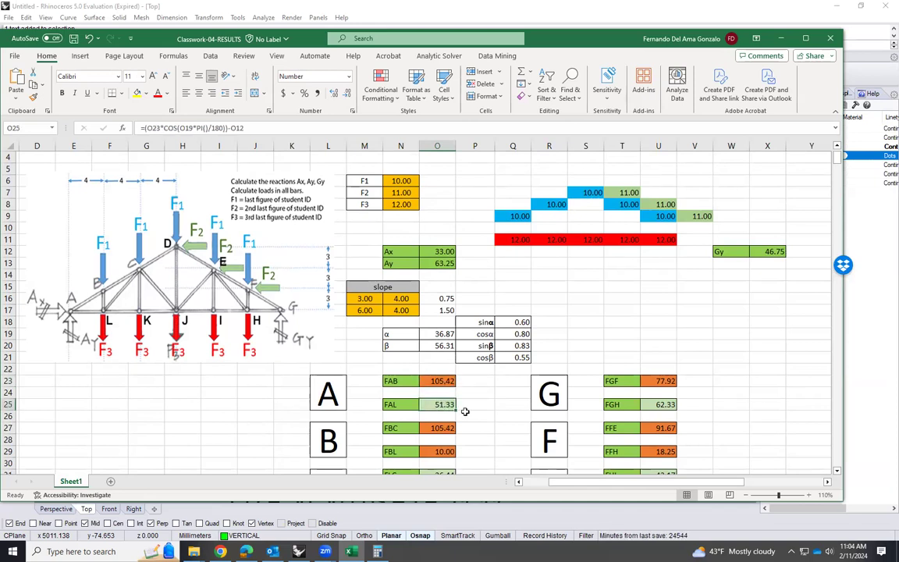
left_click(465, 408)
Switch back to Rhinoceros and change the left side of the horizontal equilibrium equation to 33 + AL
left_click(299, 551)
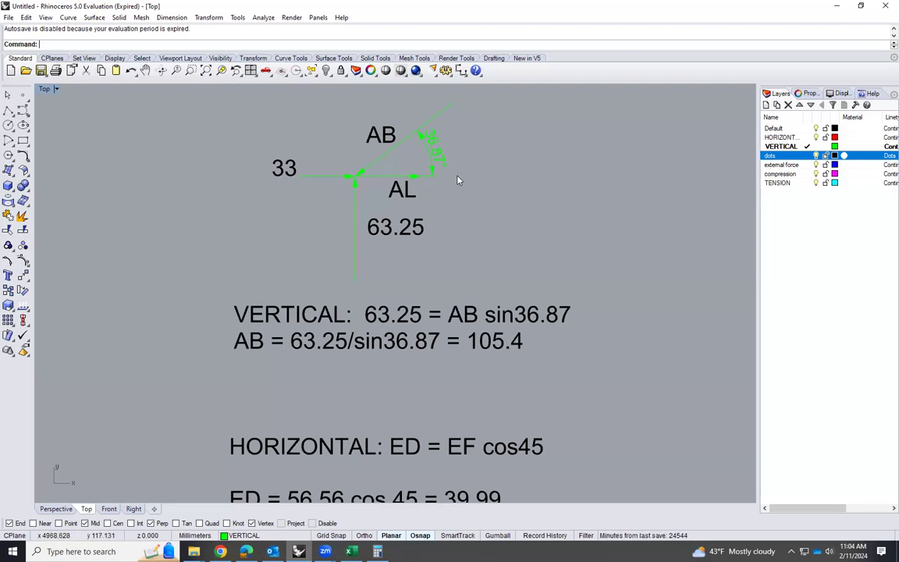
double_click(416, 456)
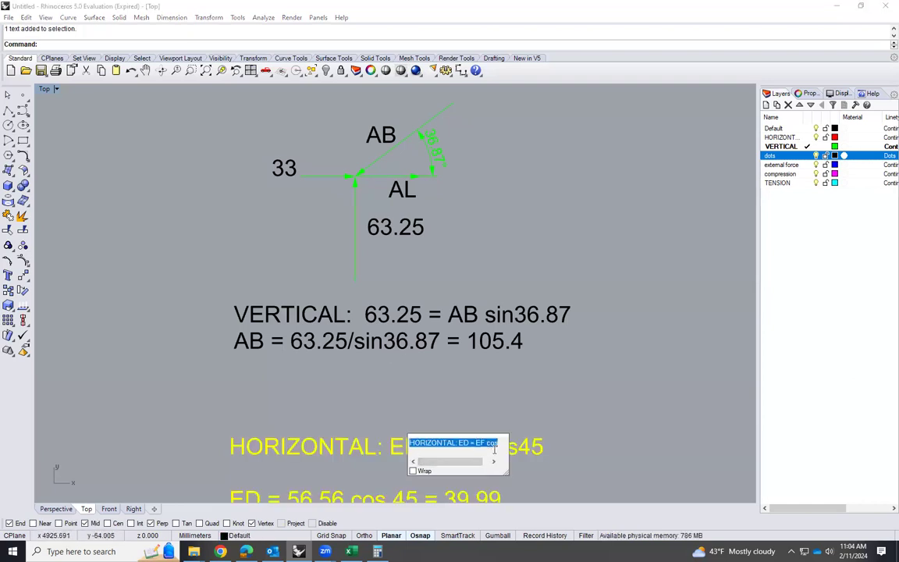
double_click(463, 442)
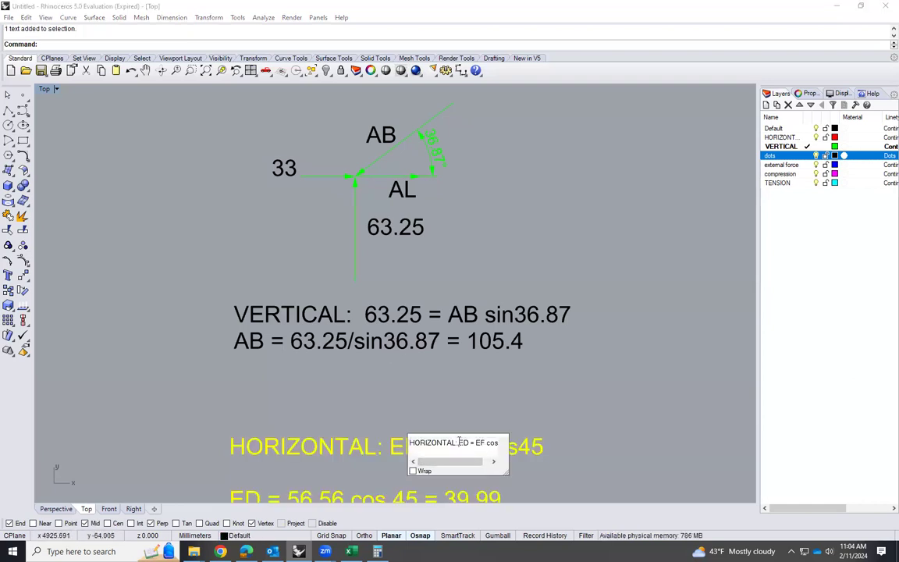
type("33 +")
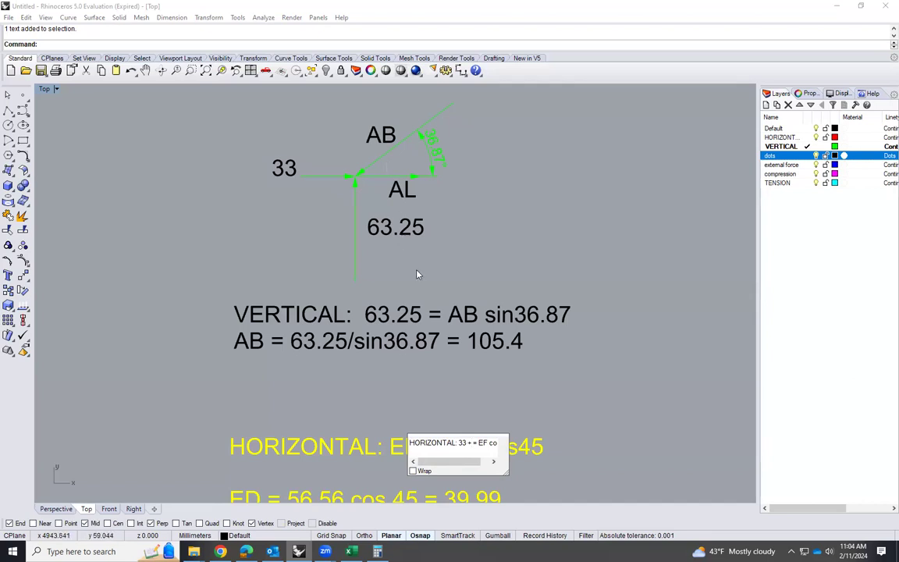
type(" AL")
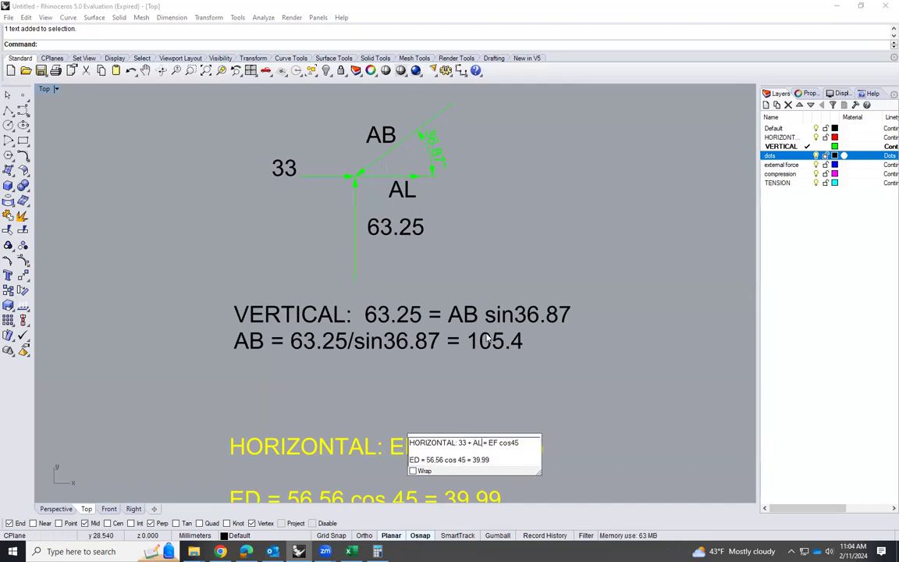
Change the right side of the horizontal equilibrium equation to 105.4 cos36.87
double_click(492, 442)
type("105.4")
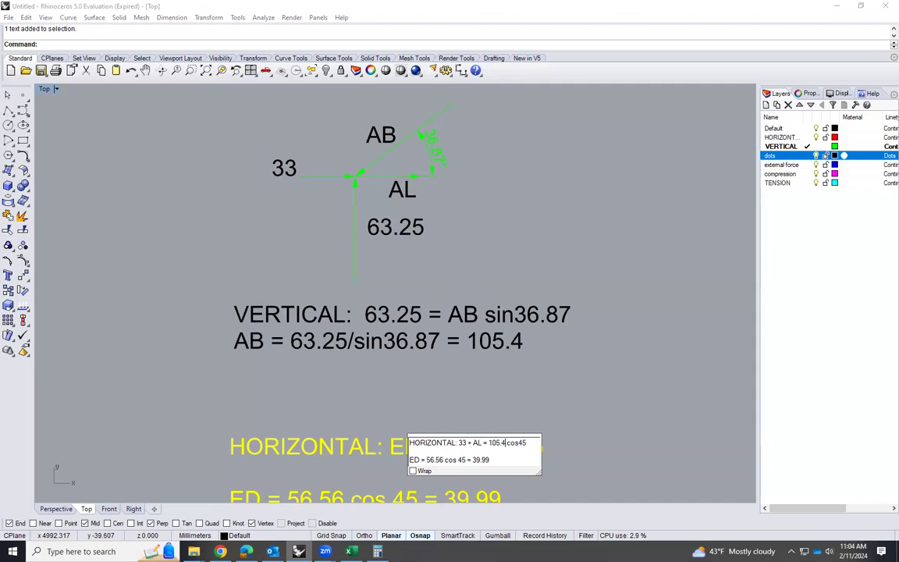
left_click_drag(525, 444, 527, 448)
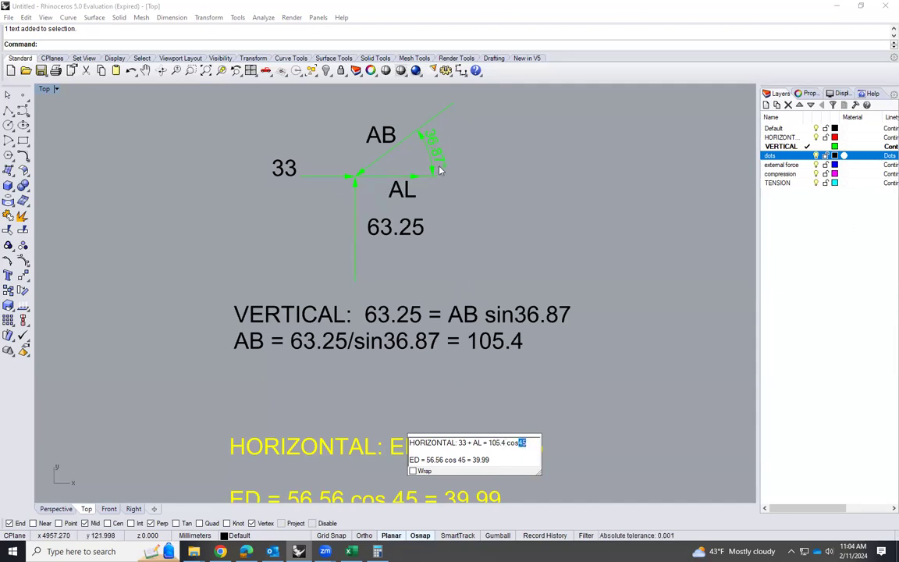
type("36.87")
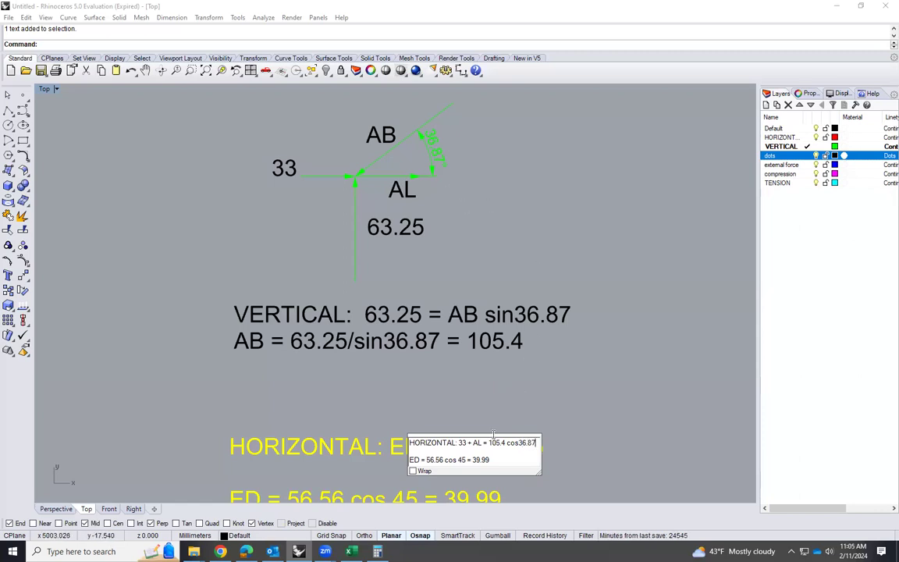
Rewrite the second line of the horizontal text as AL = 105.4 cos36.87 - 33 and finish editing the text
double_click(413, 460)
type("AL")
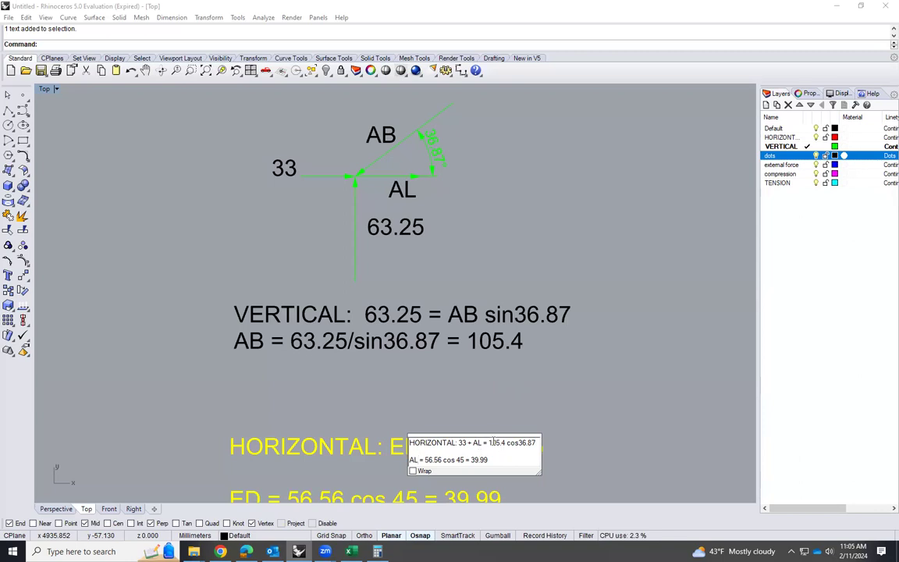
left_click_drag(500, 442, 538, 442)
key("ctrl+c")
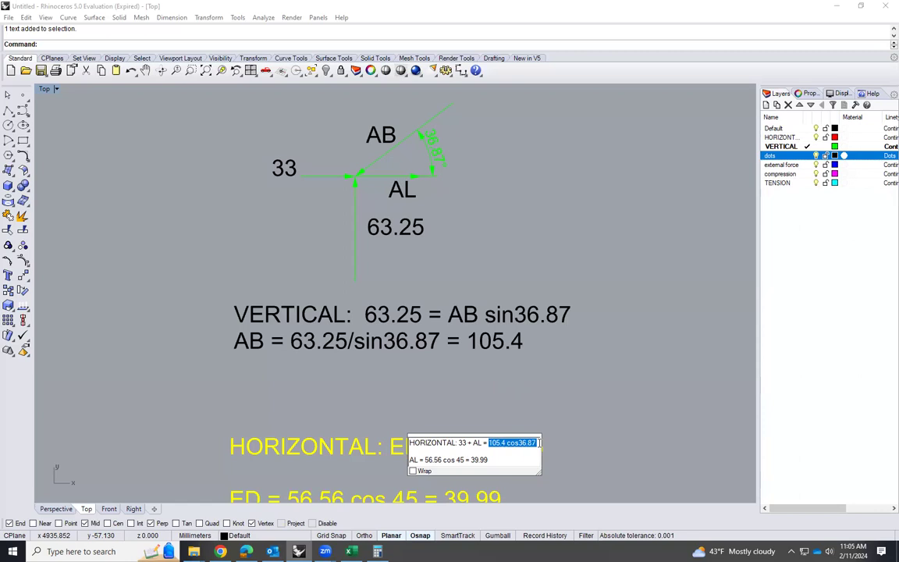
left_click_drag(426, 459, 489, 460)
key("ctrl+v")
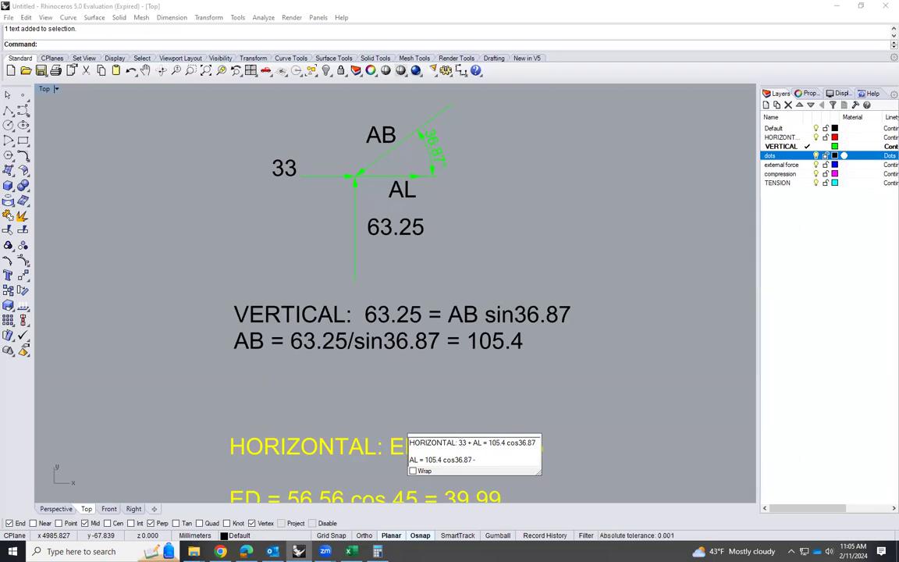
type("33")
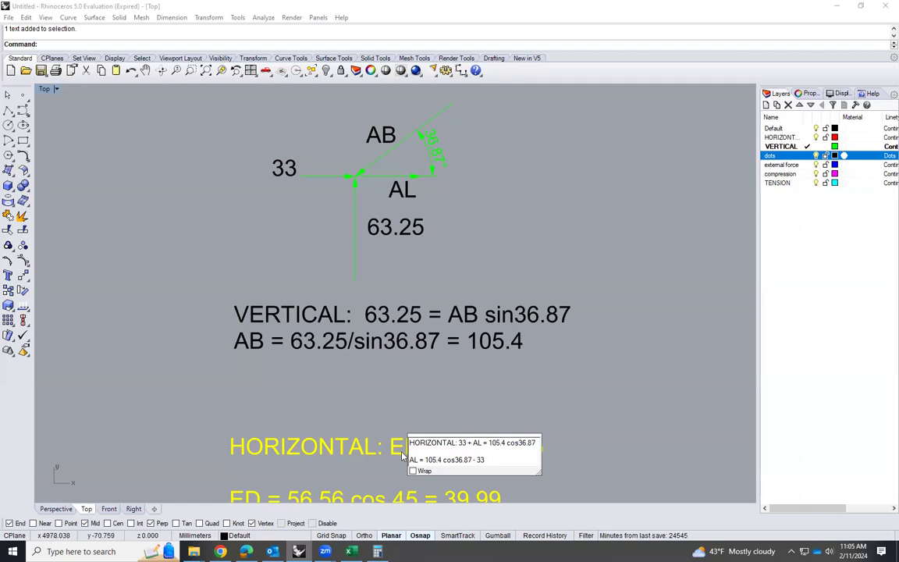
left_click(569, 448)
scroll(435, 462, "down", 3)
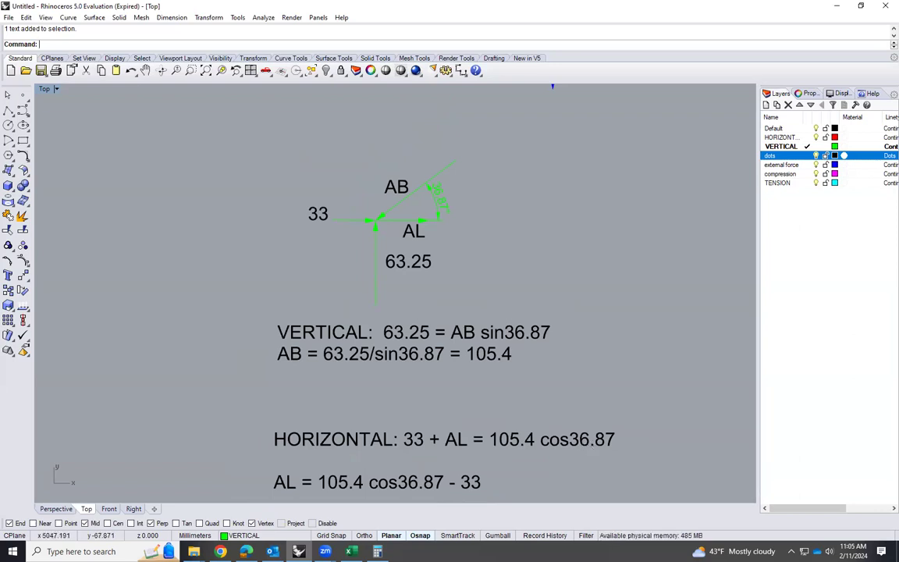
Switch to Calculator and calculate the cosine of 36.87 degrees
left_click(351, 551)
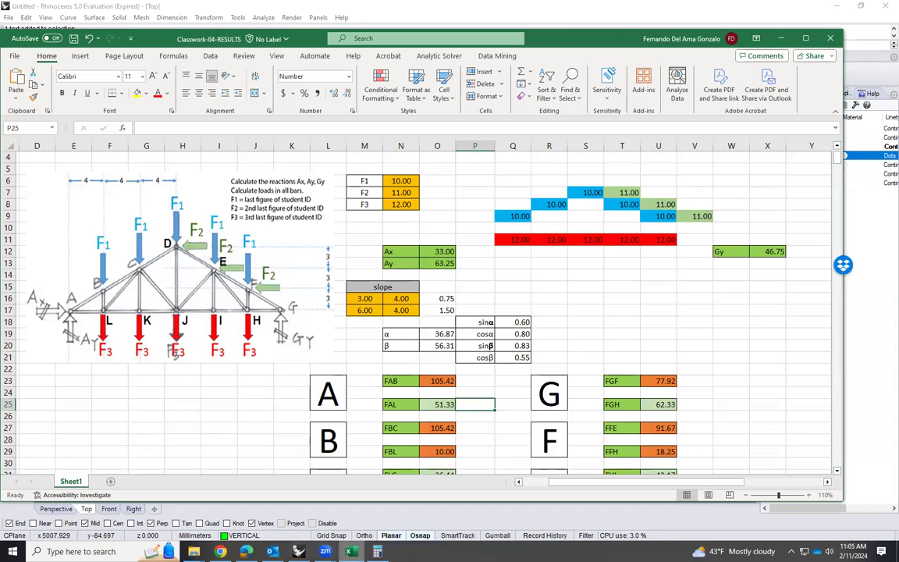
left_click(378, 551)
left_click(640, 336)
left_click(639, 317)
left_click(640, 356)
type("8")
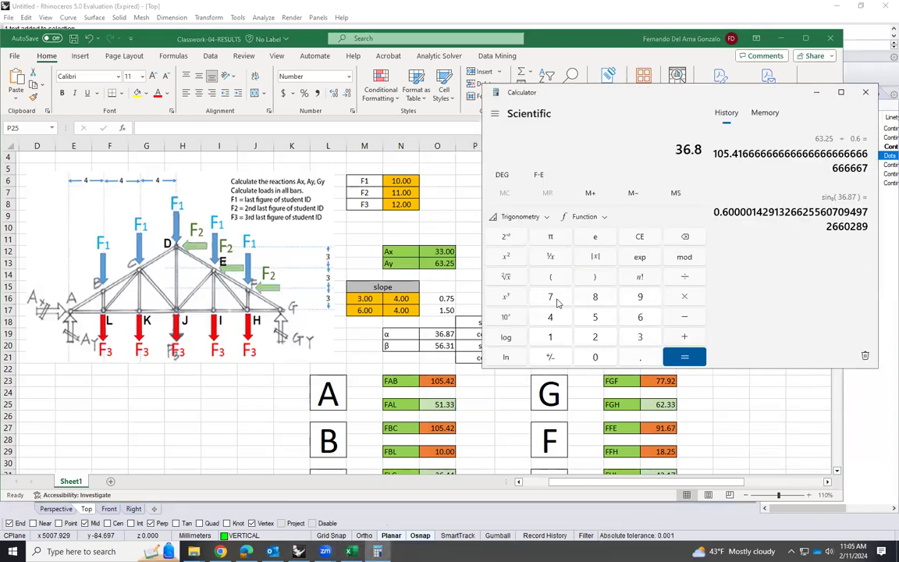
type("7")
left_click(542, 217)
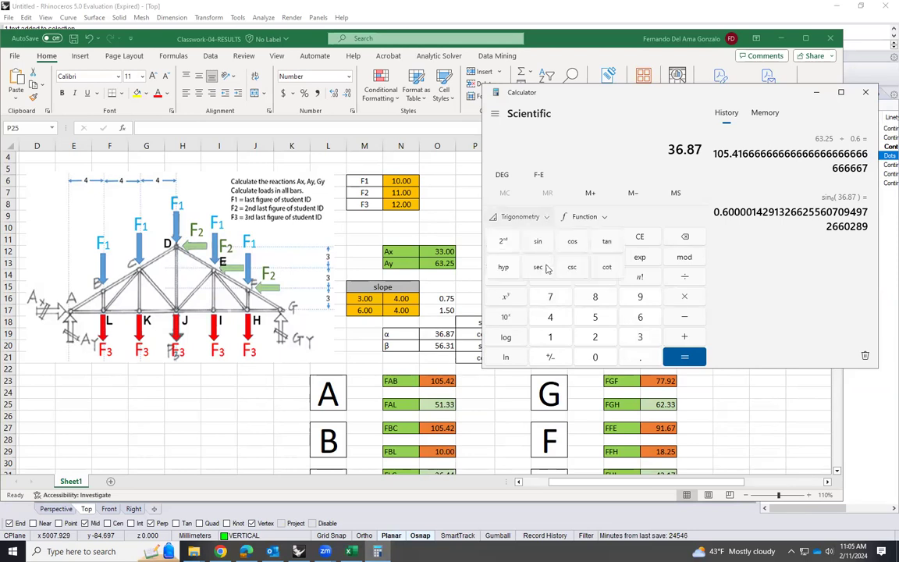
left_click(578, 243)
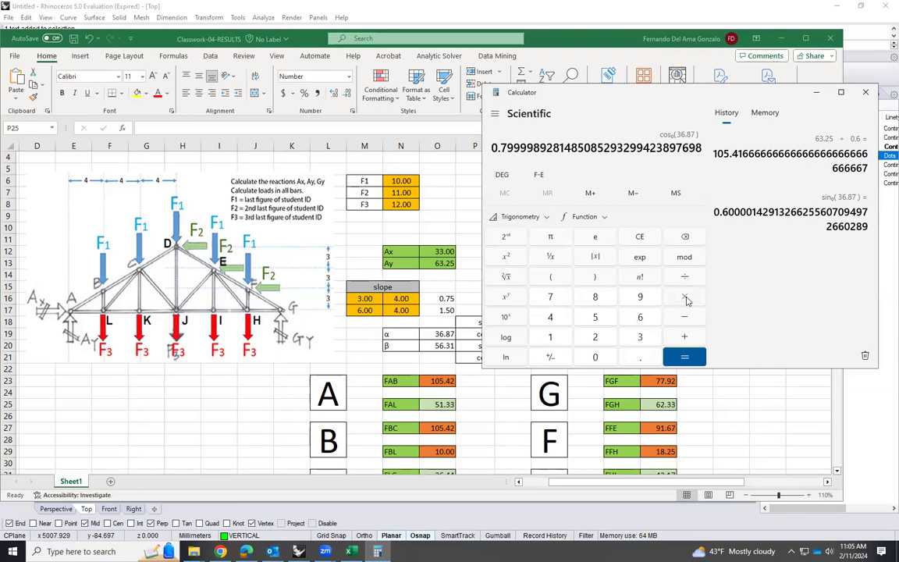
Multiply the cosine by 105.4 and subtract 33 to find the force in AL, and compare it with FAL in the Excel workbook
type("105")
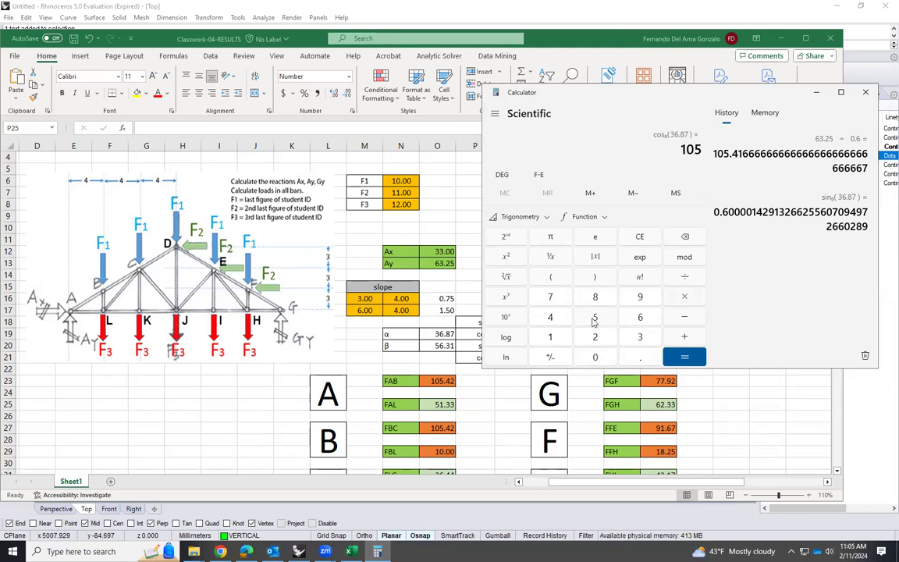
type(".4")
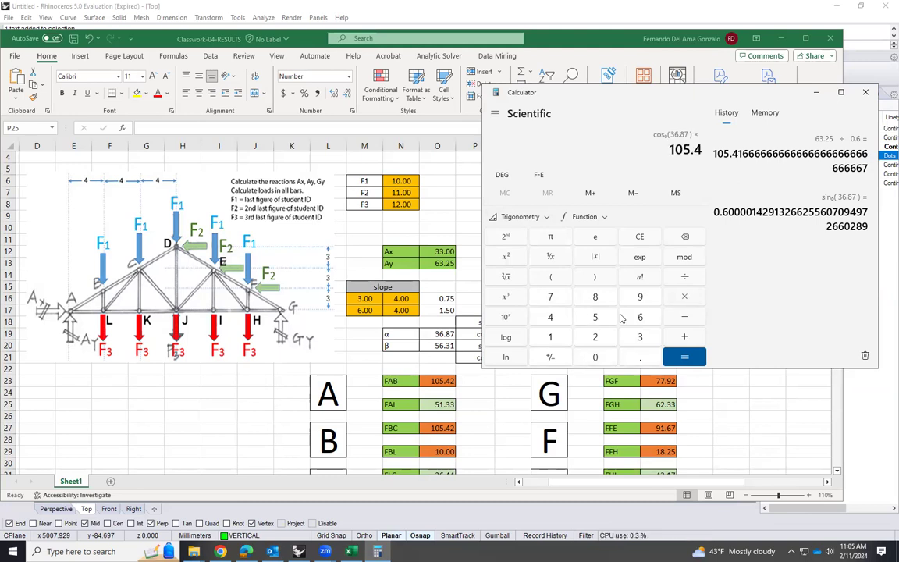
left_click(678, 358)
key("minus")
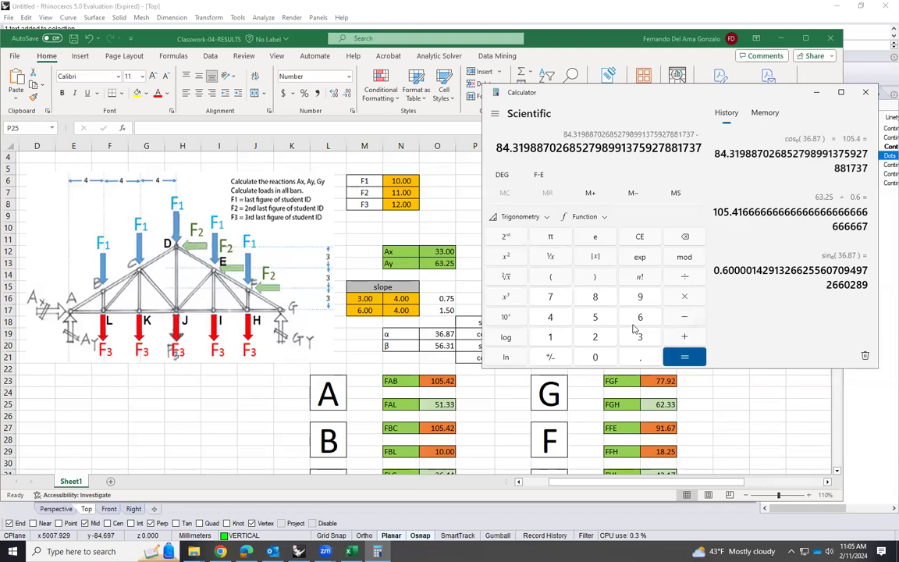
type("33")
left_click(685, 358)
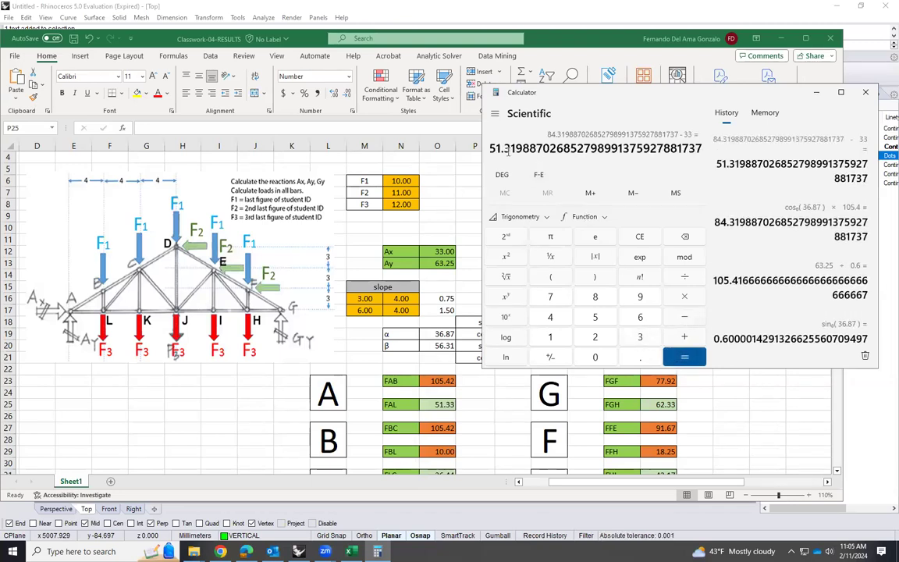
left_click_drag(491, 148, 515, 148)
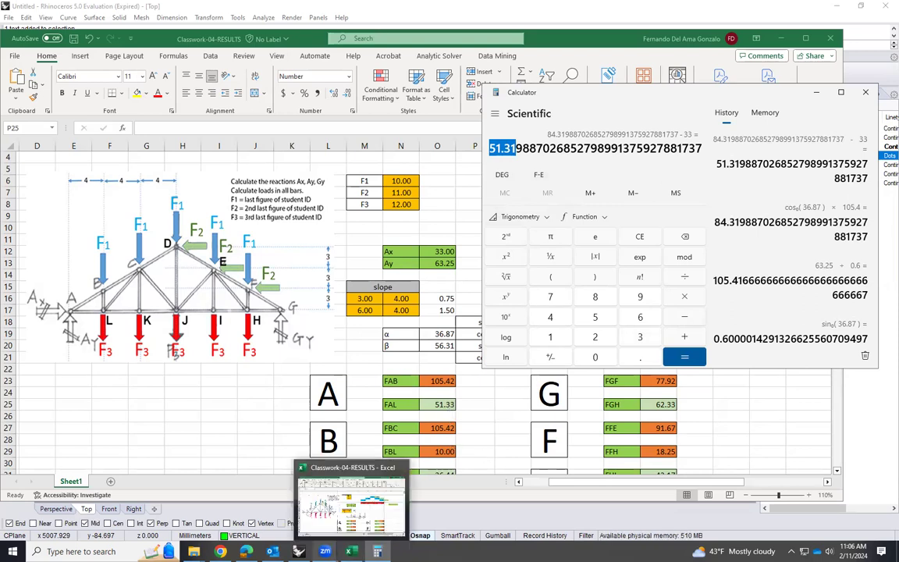
left_click(351, 551)
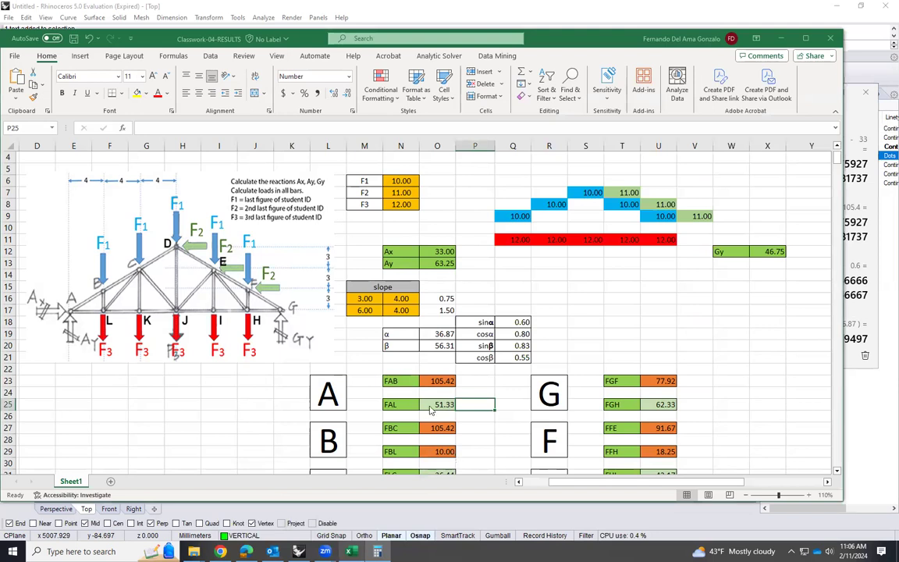
Switch back to Rhinoceros and complete the AL line of the horizontal equilibrium text with = 51.3
left_click(298, 550)
scroll(466, 461, "up", 2)
double_click(466, 456)
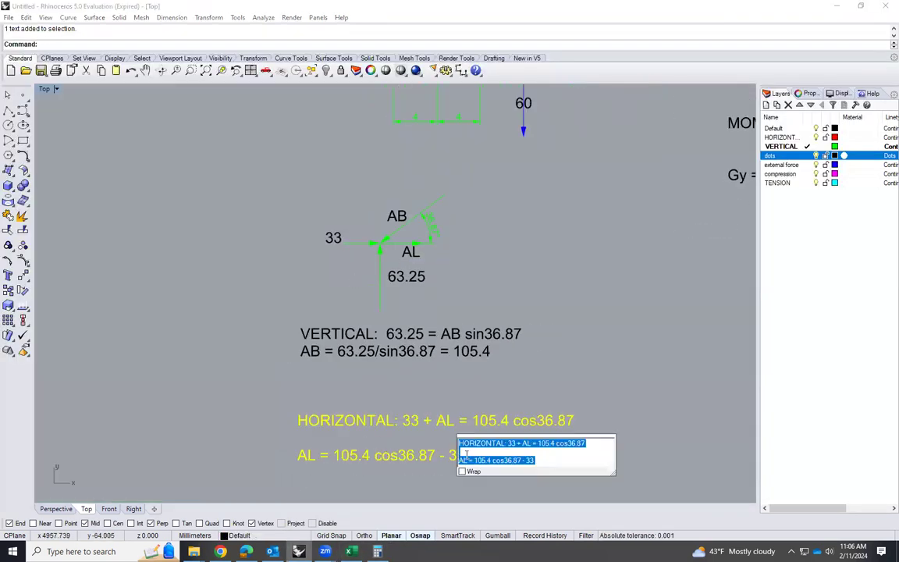
left_click(541, 459)
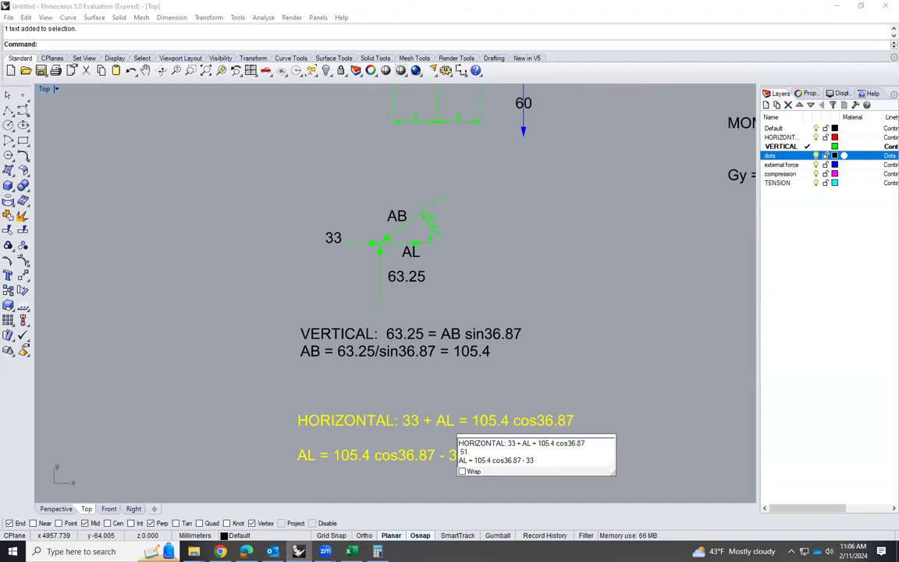
left_click_drag(469, 451, 454, 458)
key("Delete")
left_click(525, 460)
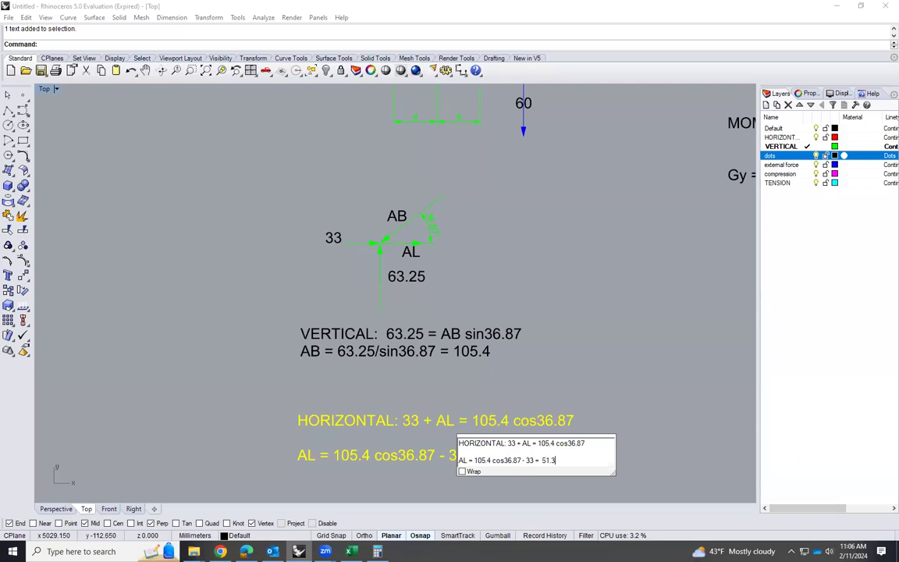
left_click(622, 397)
Review the joint A equations and examine joint A and its adjoining members on the truss diagram
scroll(359, 257, "up", 4)
scroll(335, 226, "down", 2)
scroll(347, 186, "down", 3)
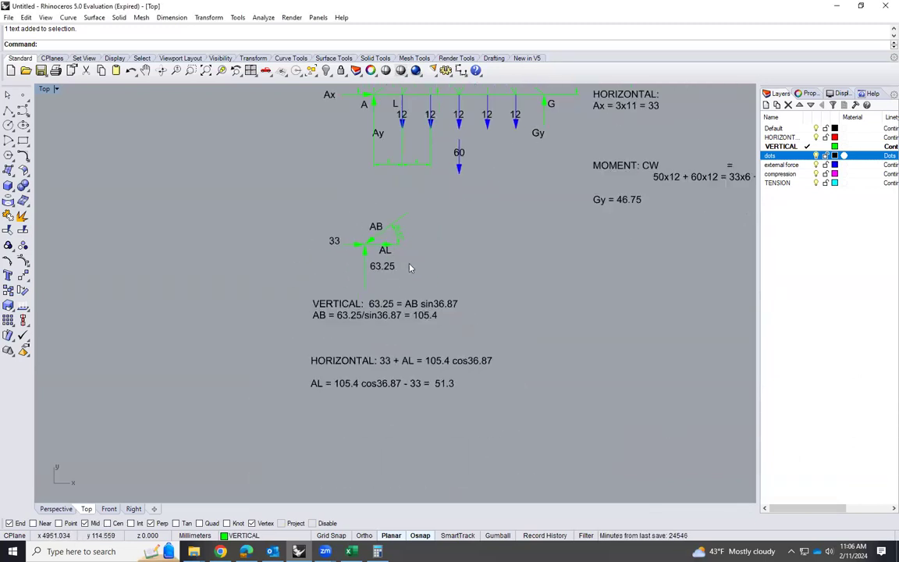
scroll(366, 335, "down", 1)
scroll(355, 390, "up", 3)
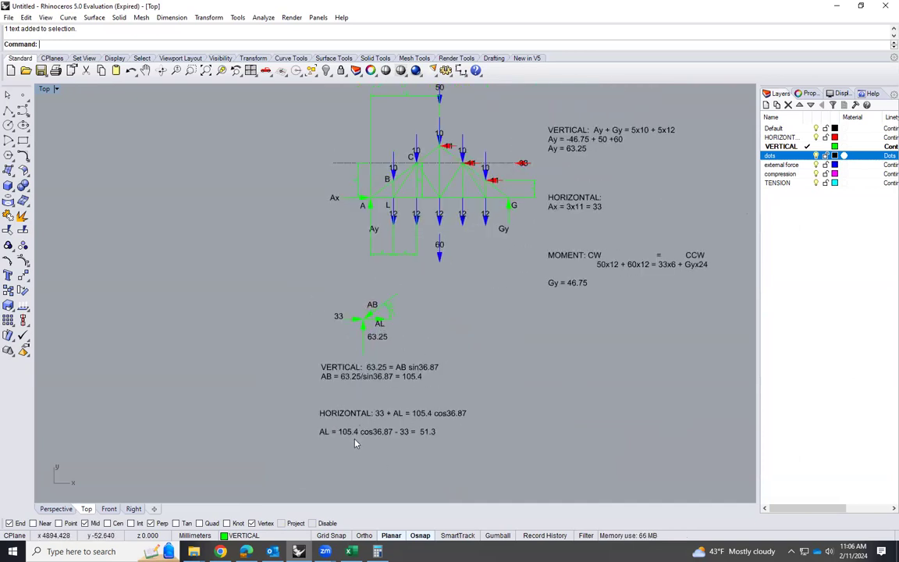
scroll(360, 445, "up", 3)
scroll(327, 453, "down", 2)
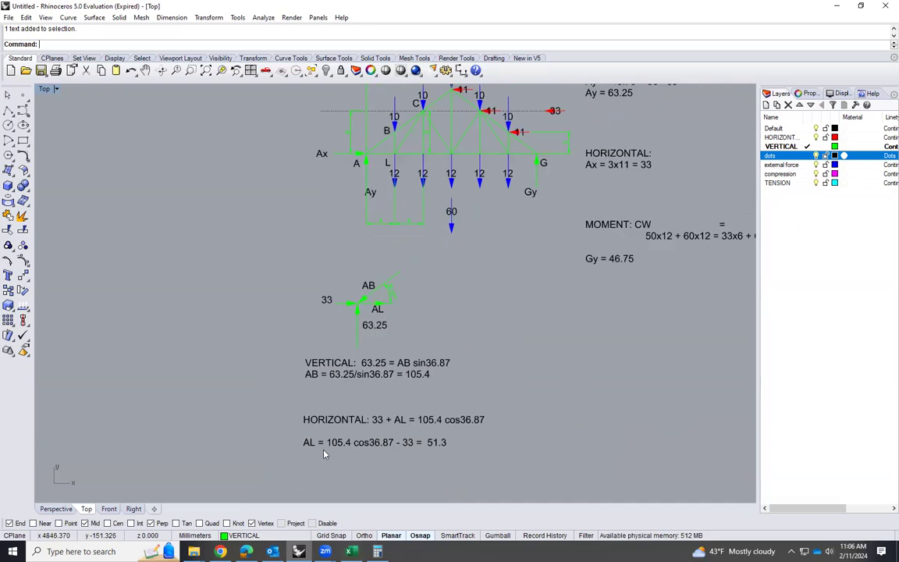
scroll(325, 454, "down", 2)
scroll(363, 259, "up", 2)
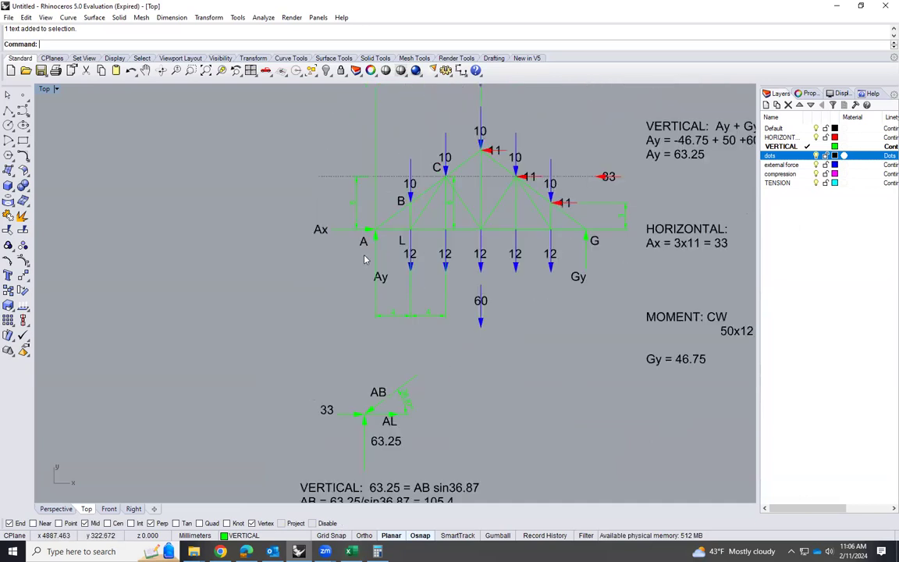
scroll(391, 237, "up", 2)
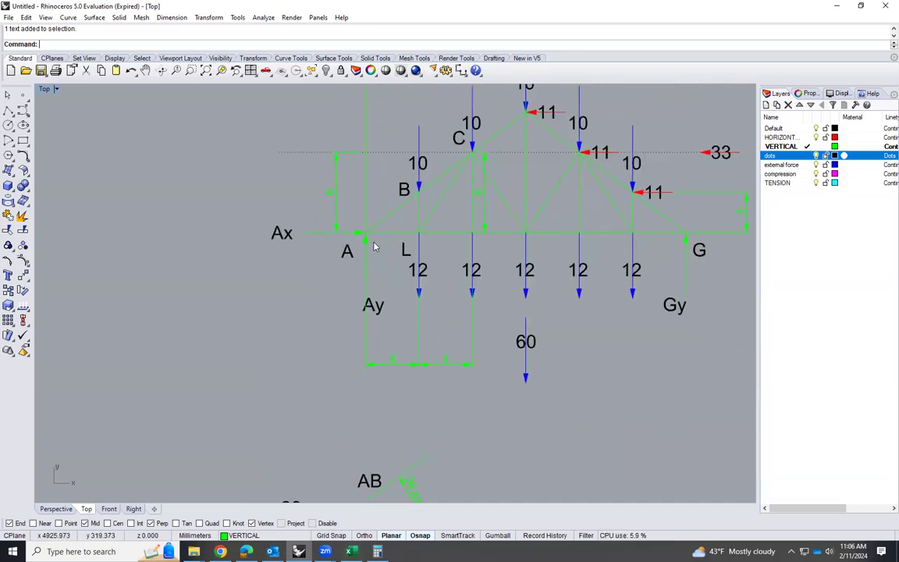
left_click(380, 249)
key("Escape")
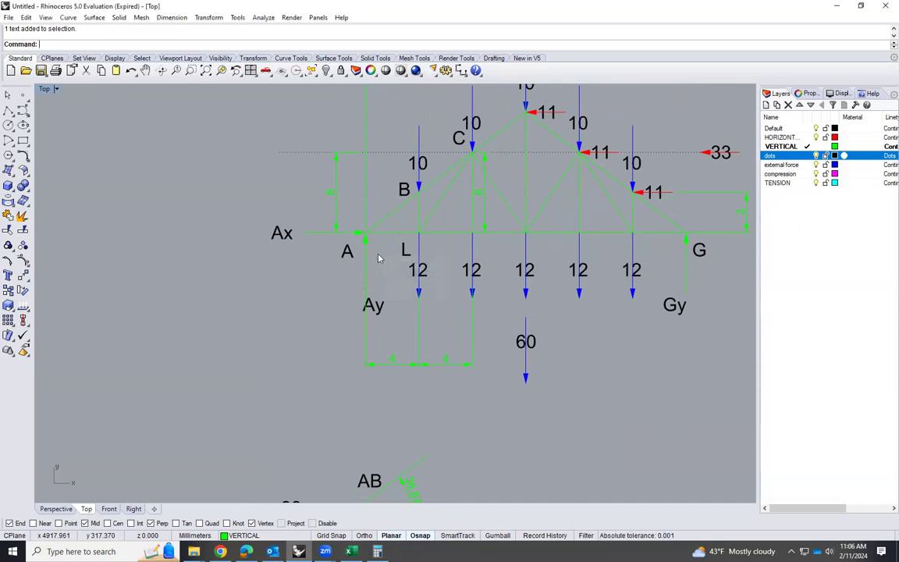
scroll(377, 238, "down", 2)
scroll(380, 244, "up", 2)
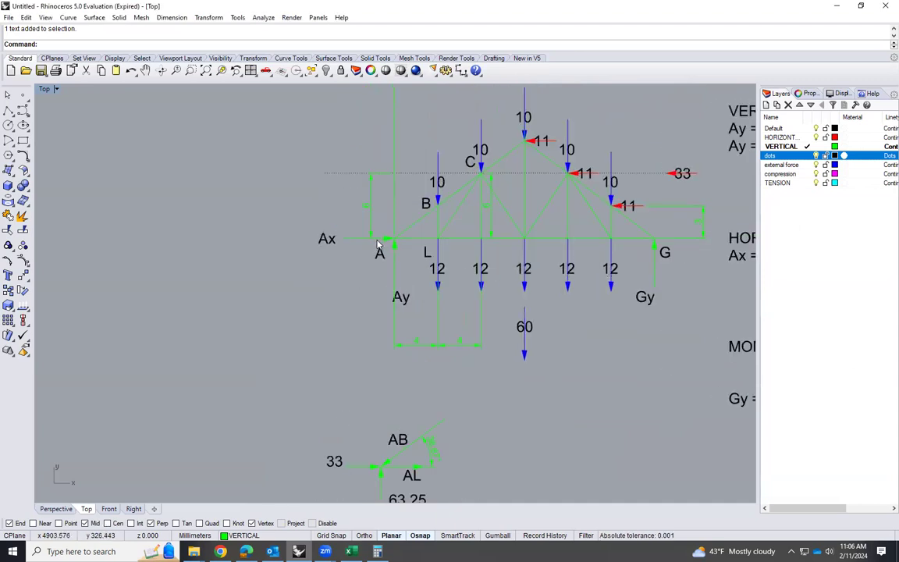
scroll(393, 245, "up", 1)
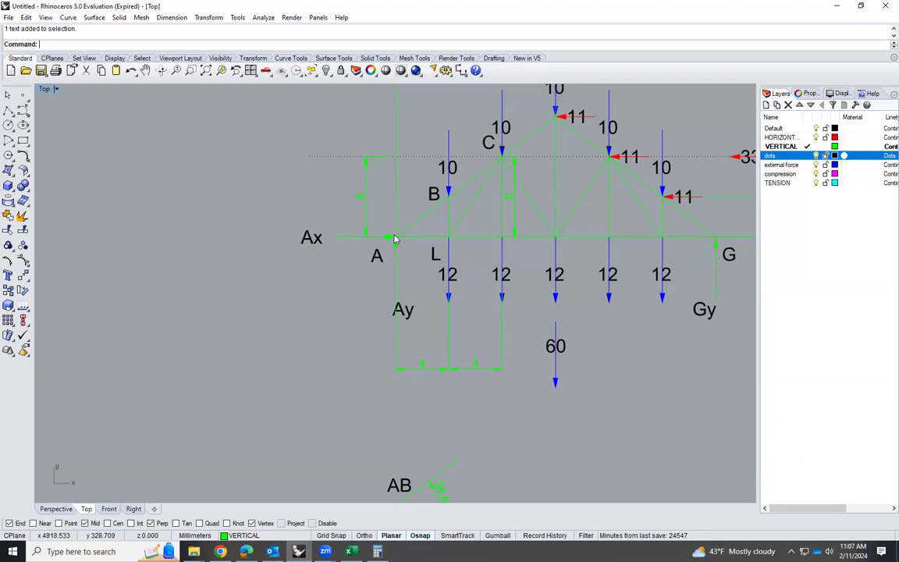
scroll(406, 257, "down", 10)
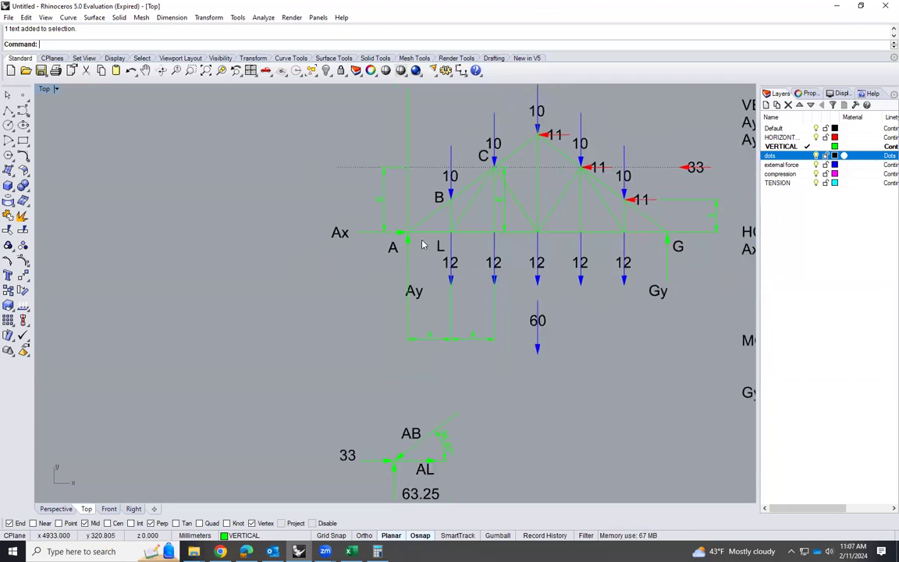
Copy the horizontal 33 force arrow from joint A's free-body diagram into the empty space to the left of that diagram
scroll(405, 348, "up", 5)
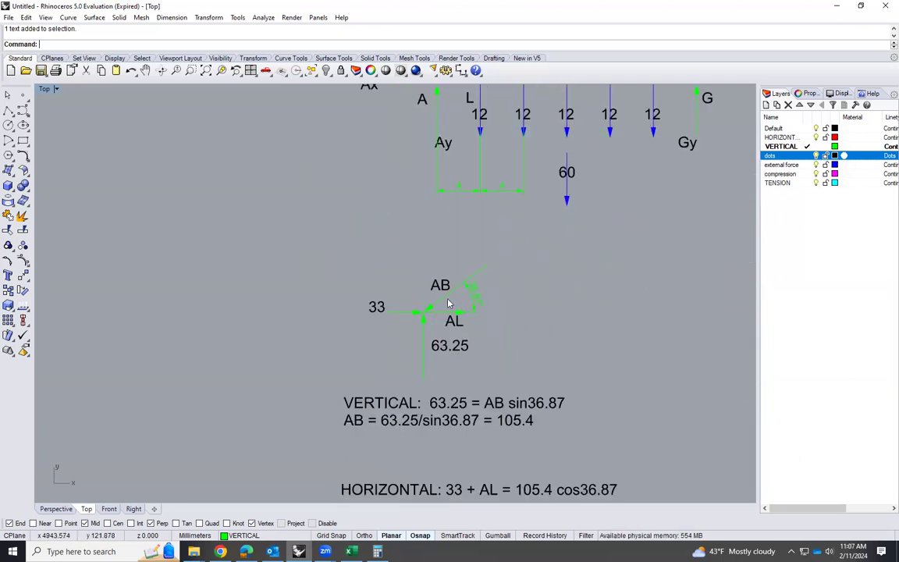
left_click(424, 355)
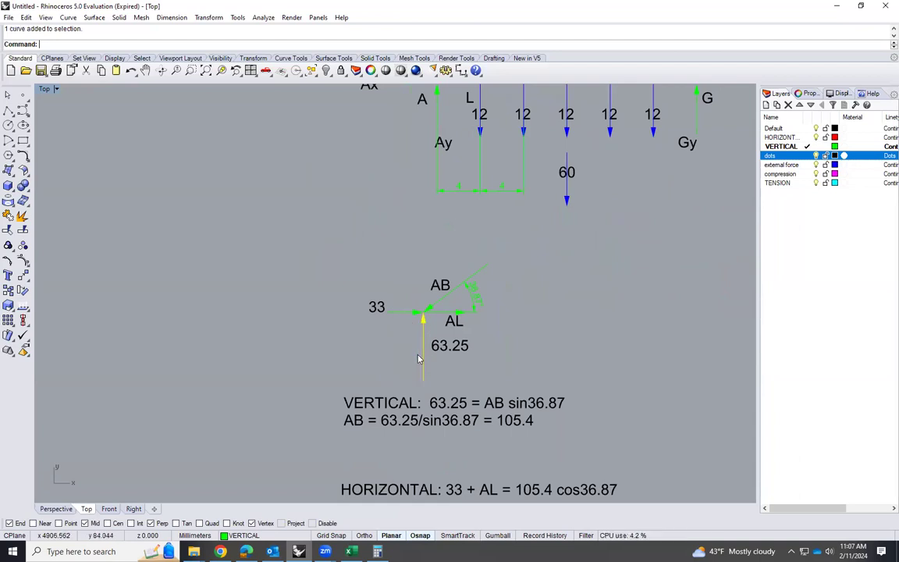
left_click(399, 313, "shift")
left_click(392, 331)
left_click(399, 320)
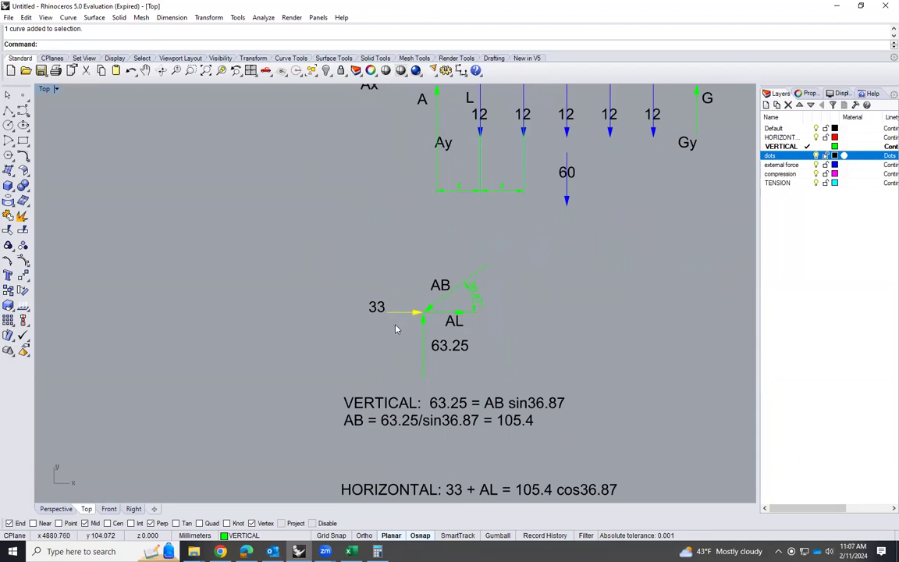
type("copy")
key("Return")
left_click(386, 312)
left_click(136, 282)
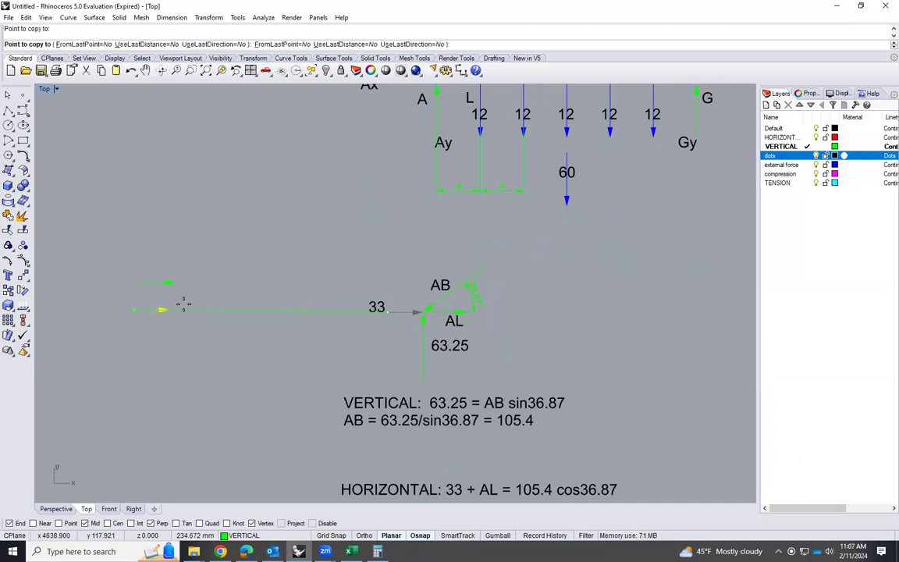
key("Return")
Copy the vertical 63.25 force arrow from joint A's diagram so its tail starts at the tip of the copied 33 arrow
scroll(361, 329, "down", 3)
scroll(354, 178, "up", 2)
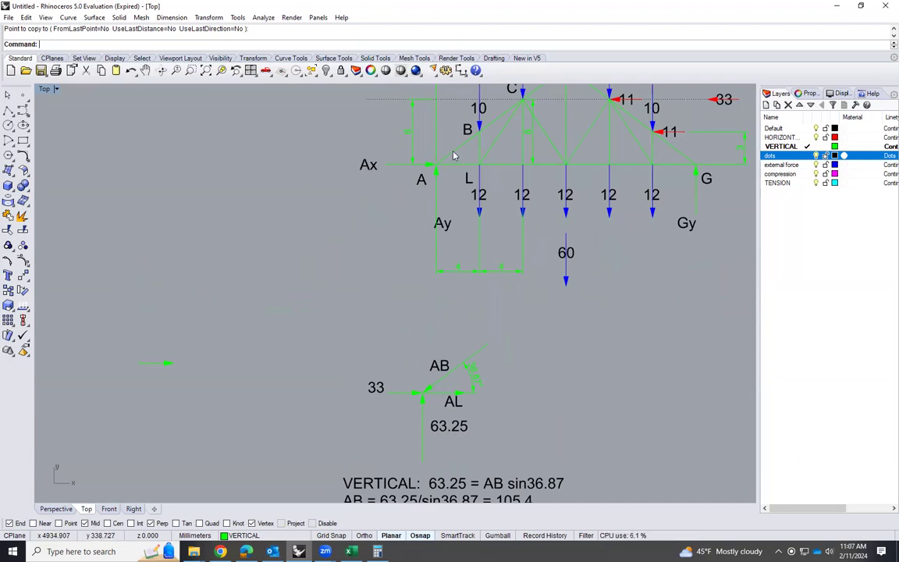
scroll(117, 376, "up", 1)
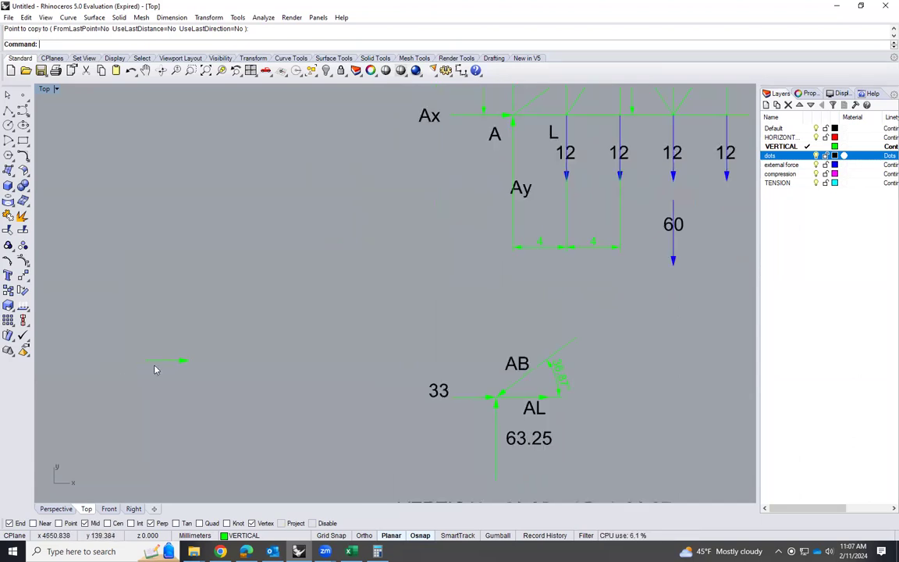
left_click(494, 461)
type("copy")
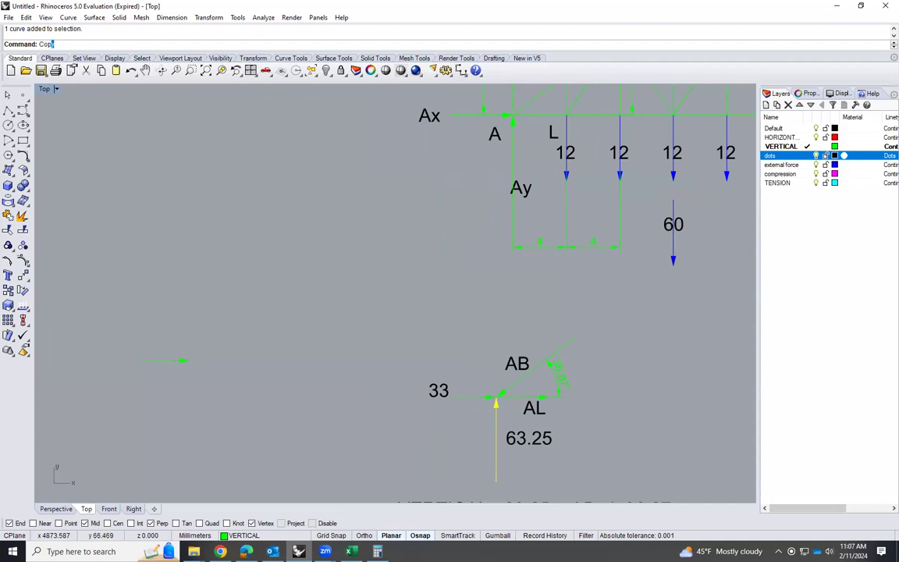
key("Return")
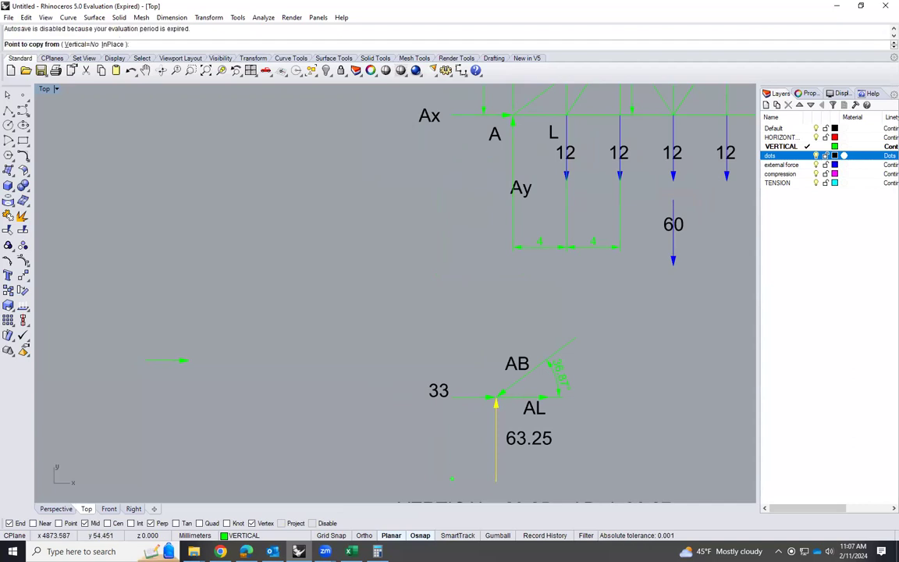
scroll(479, 416, "down", 1)
left_click(496, 479)
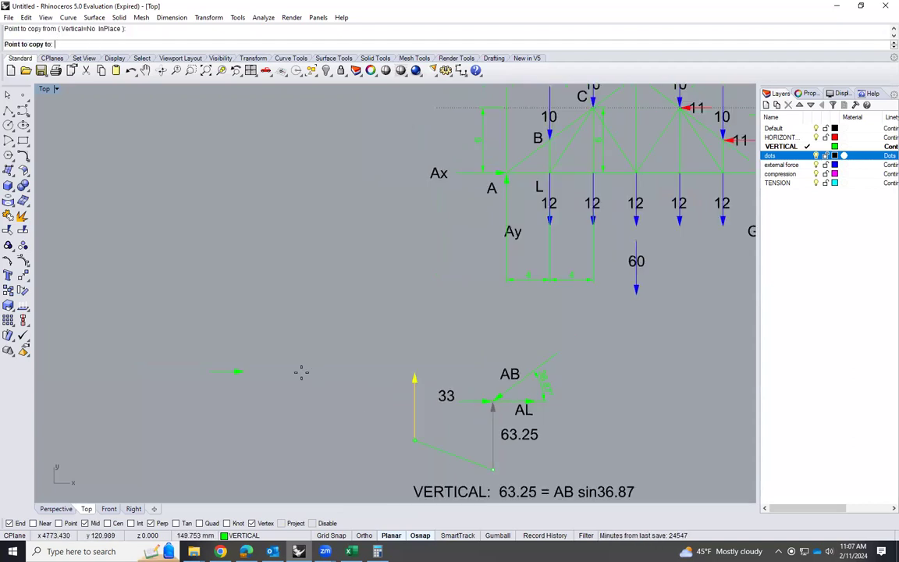
left_click(247, 369)
key("Return")
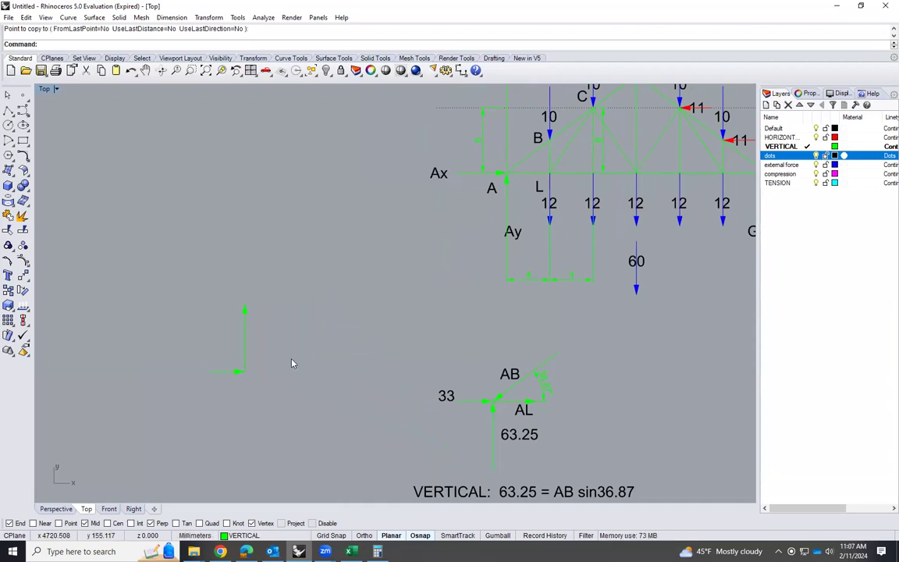
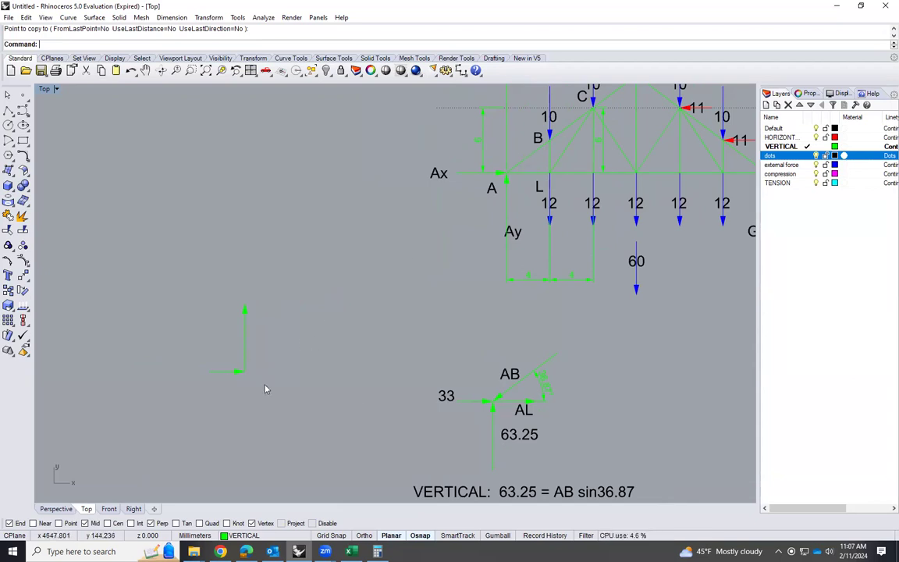
Copy the truss diagram's joint label A to beside the tail of the force polygon's horizontal 33 arrow
left_click(491, 190)
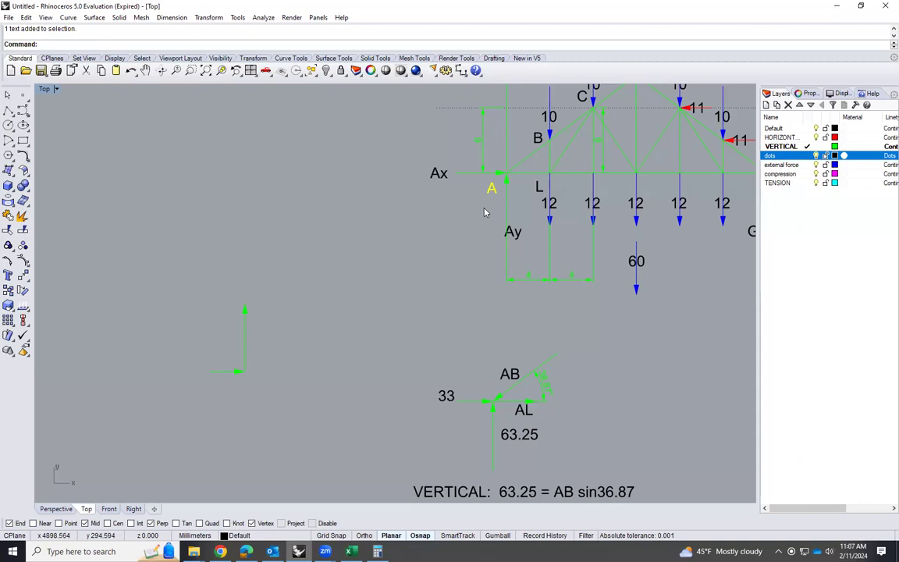
type("Copy")
key("Return")
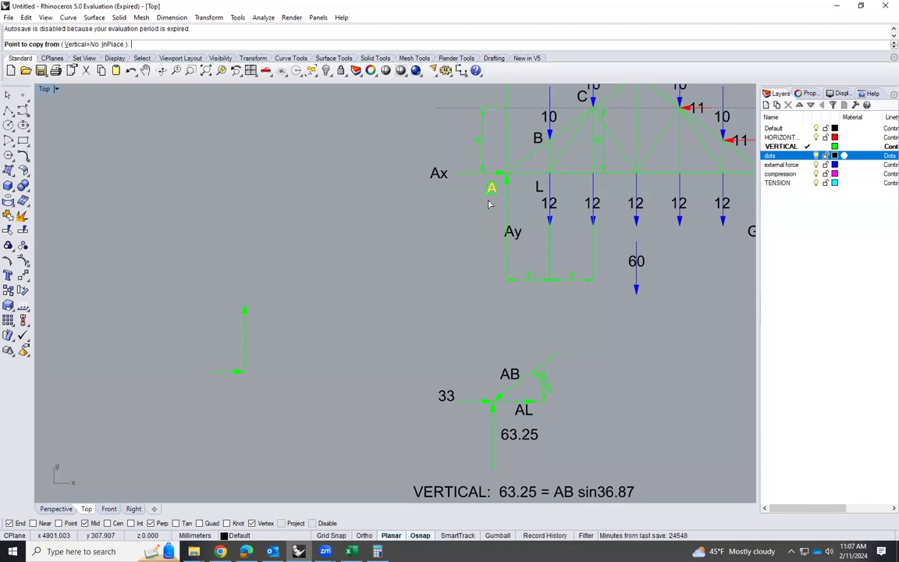
left_click(488, 204)
left_click(200, 378)
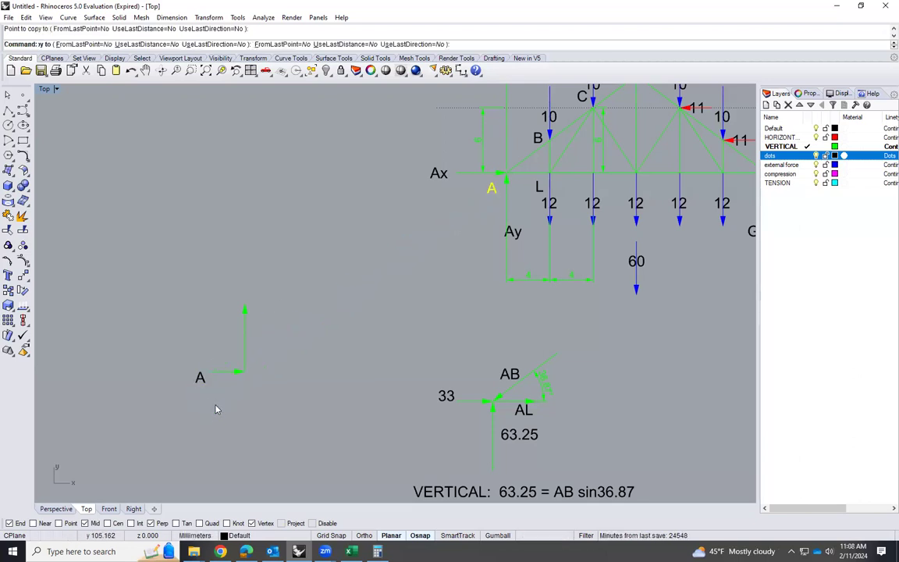
left_click(215, 405)
left_click(210, 372)
left_click(210, 399)
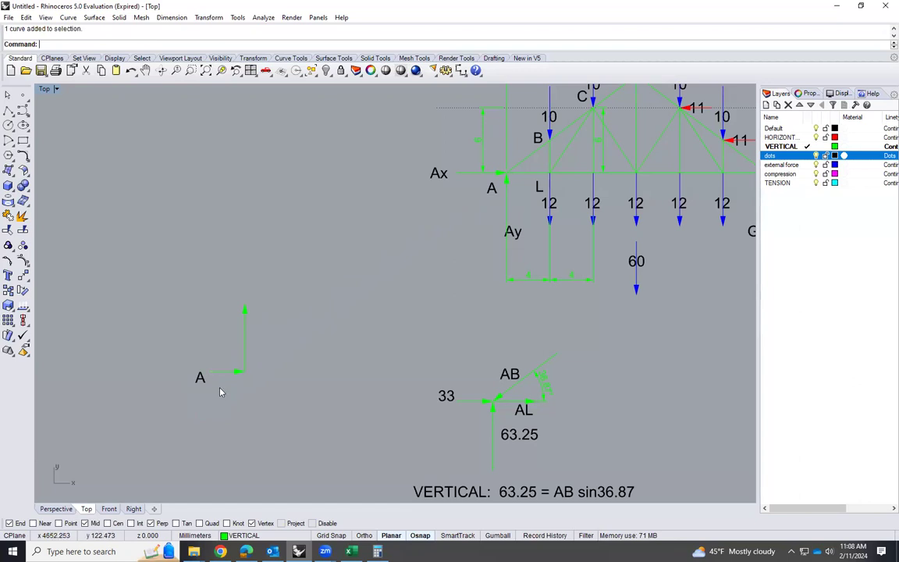
Draw a horizontal line running right from the tip of the force polygon's vertical arrow, extending well past the arrow
scroll(265, 337, "up", 4)
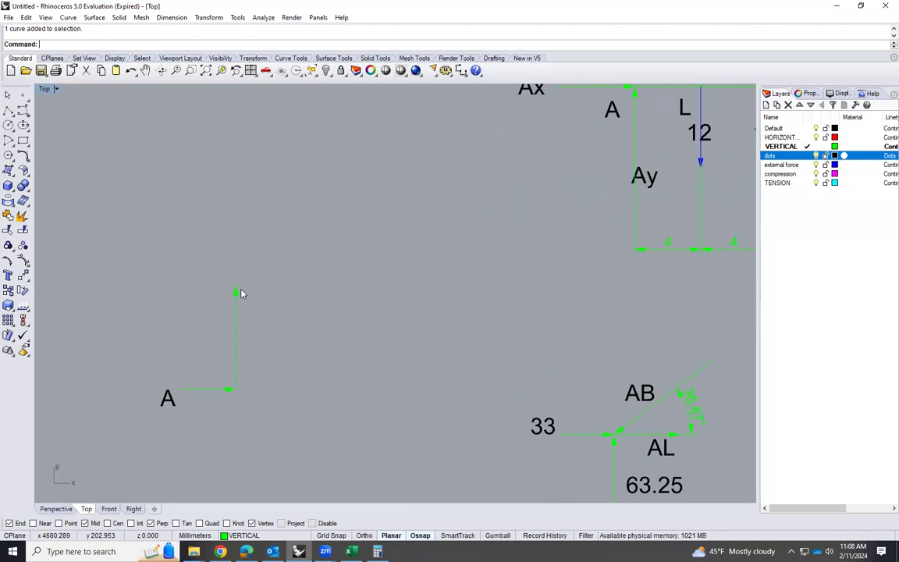
scroll(236, 337, "down", 6)
scroll(457, 208, "up", 2)
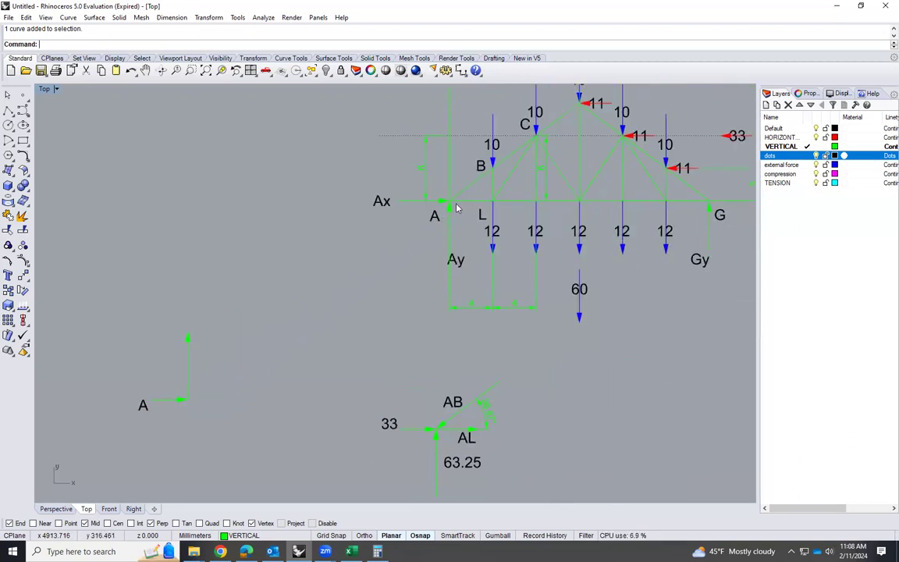
scroll(457, 208, "up", 2)
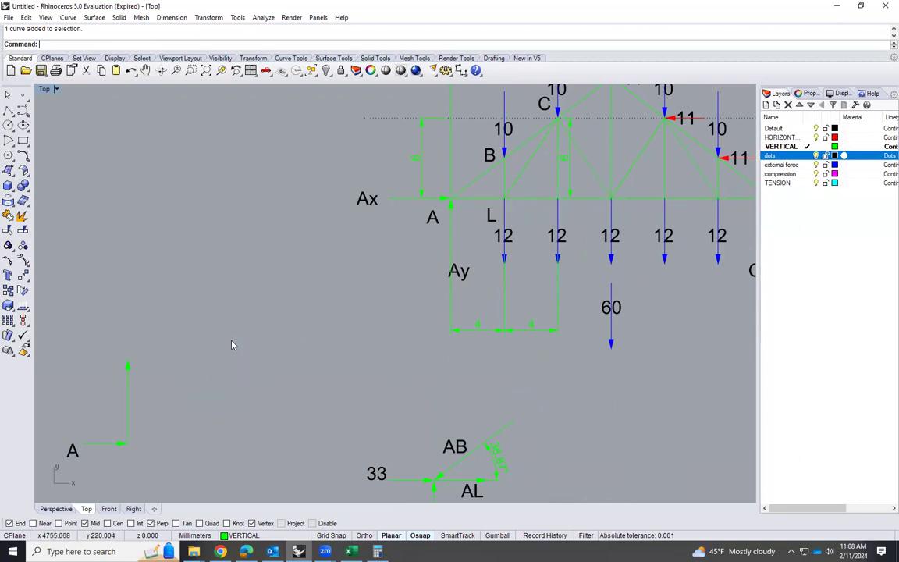
type("line")
key("Return")
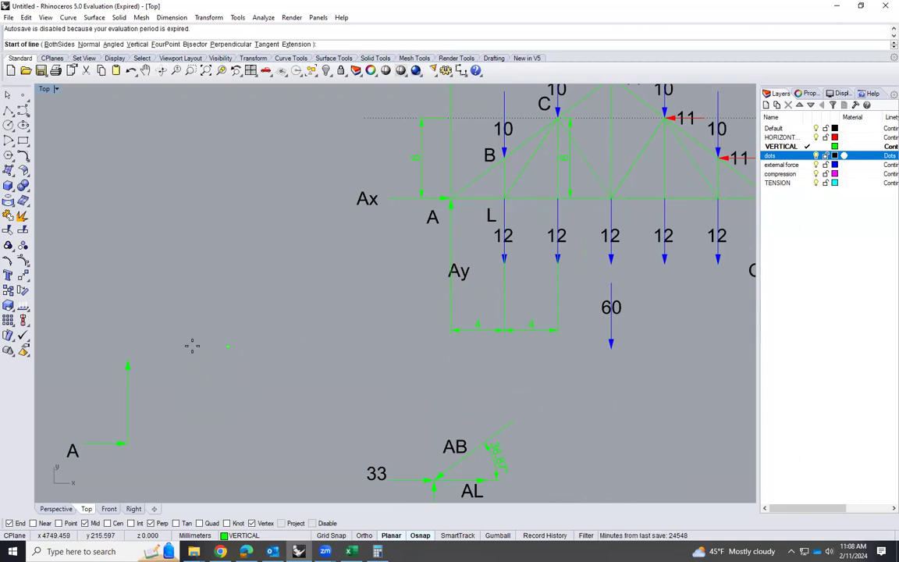
left_click(127, 360)
left_click(313, 359)
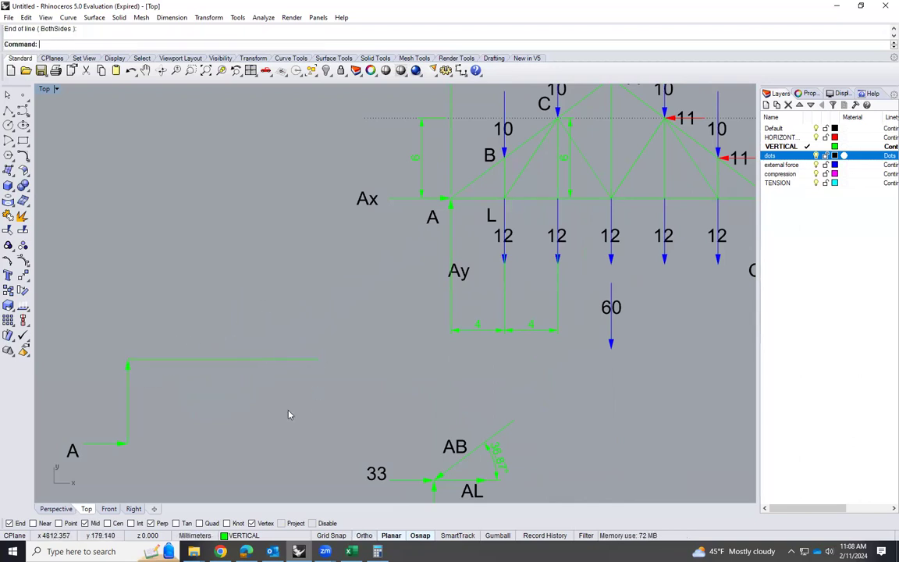
Move the new horizontal line at the tip of the vertical arrow to the dots layer
left_click(258, 360)
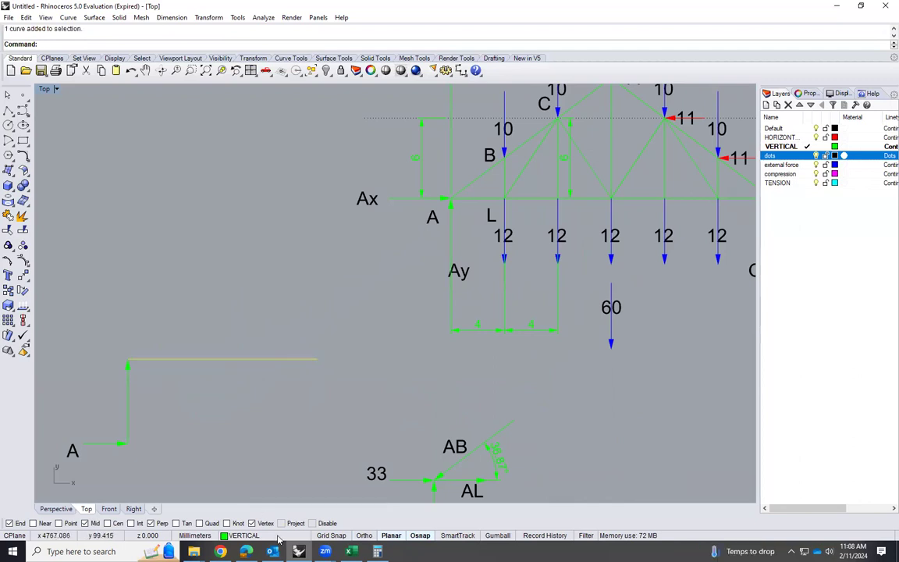
left_click(244, 535)
left_click(248, 495)
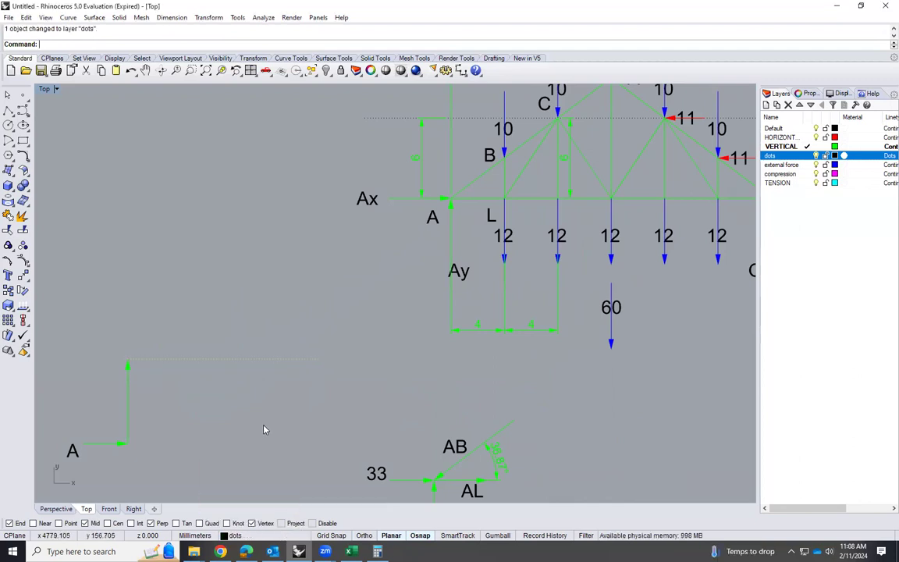
Copy the AB force arrow from joint A's free-body diagram so its tip lands on the tail of the polygon's 33 arrow
scroll(459, 331, "down", 2)
scroll(254, 409, "up", 2)
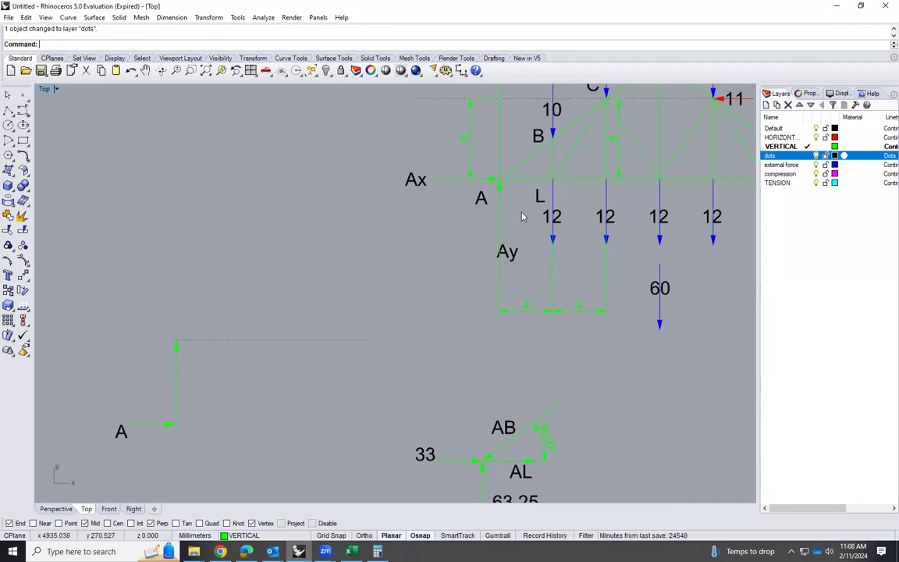
left_click(552, 411)
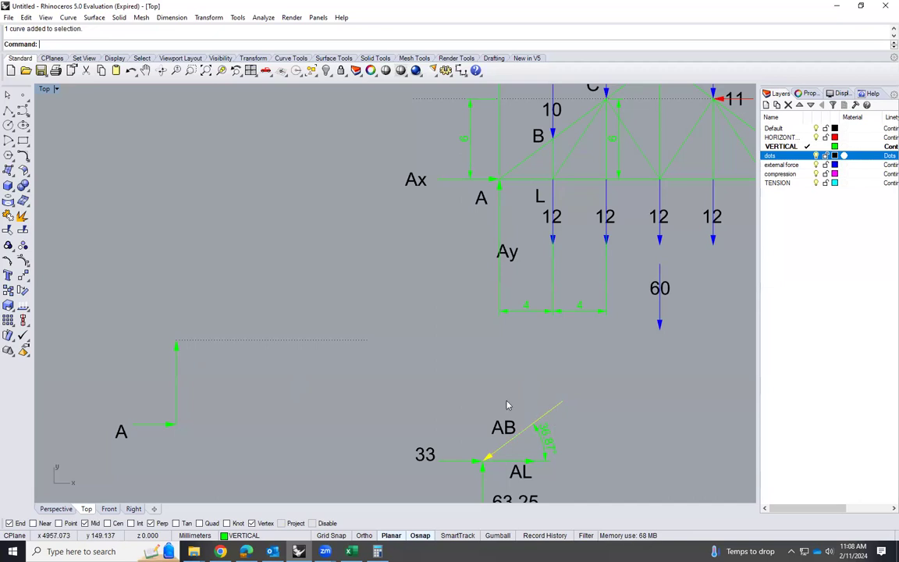
type("Copy")
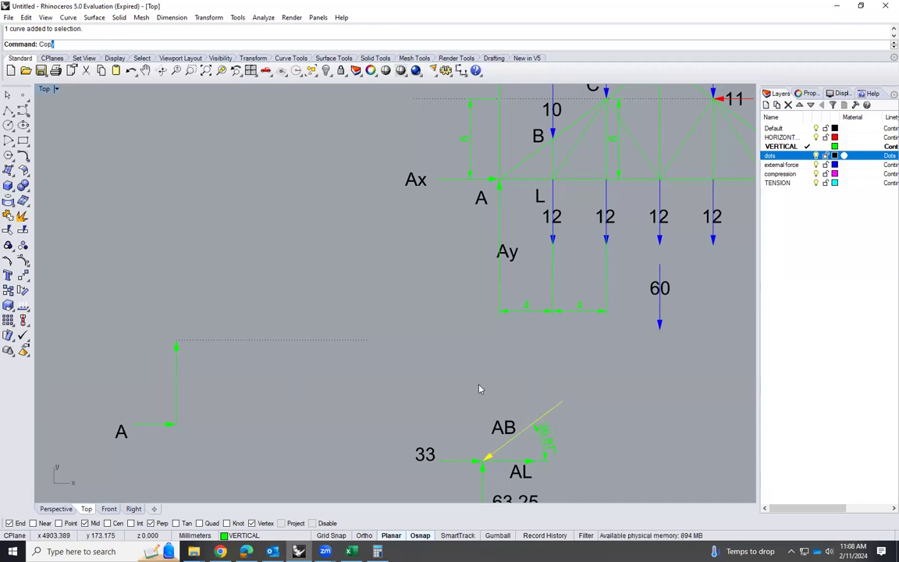
key("Return")
left_click(481, 458)
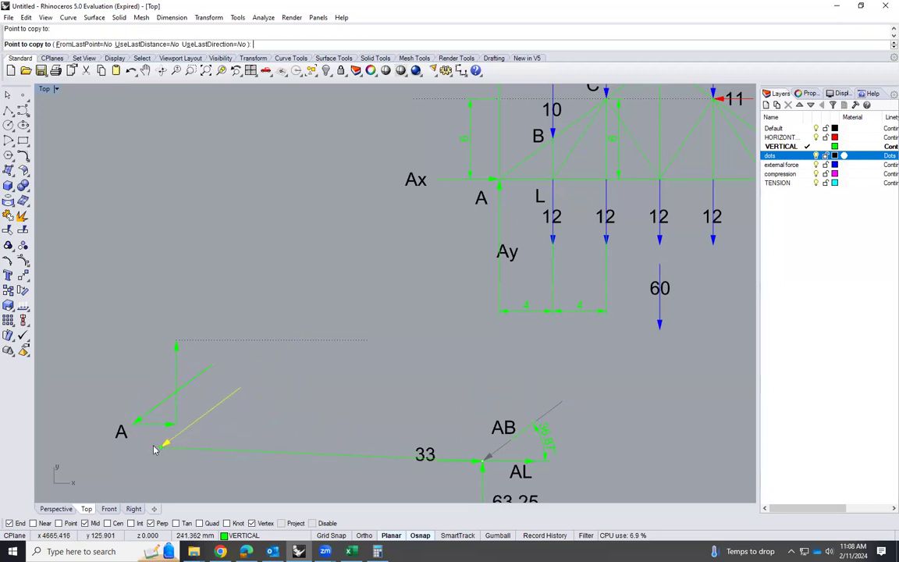
left_click(137, 422)
key("Return")
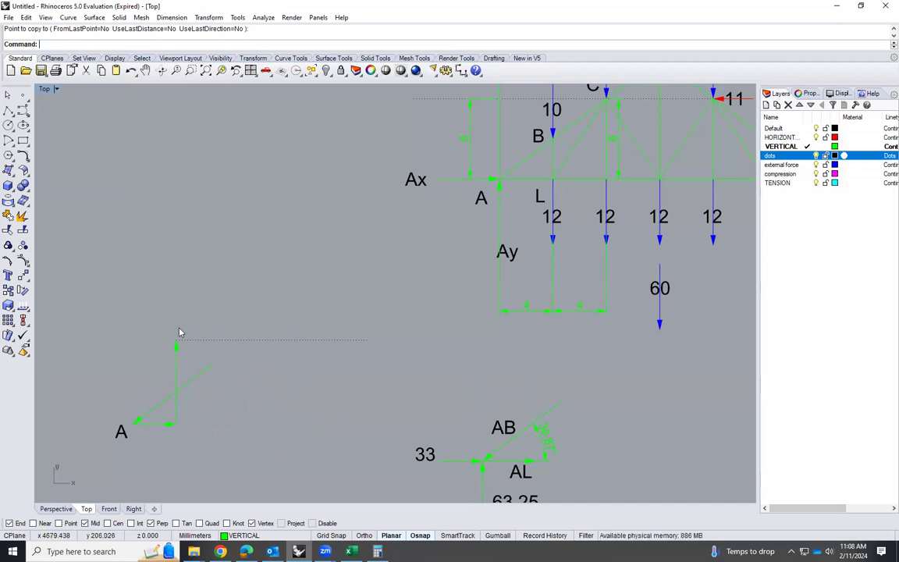
Chamfer the copied AB arrow and the dotted horizontal line with distances 0,0 so they meet at a corner
scroll(353, 338, "down", 1)
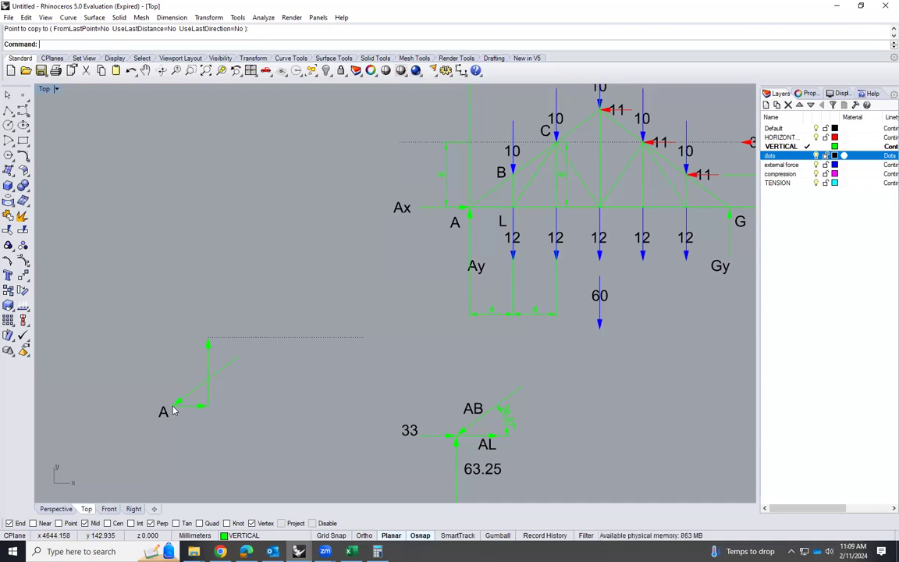
left_click(24, 155)
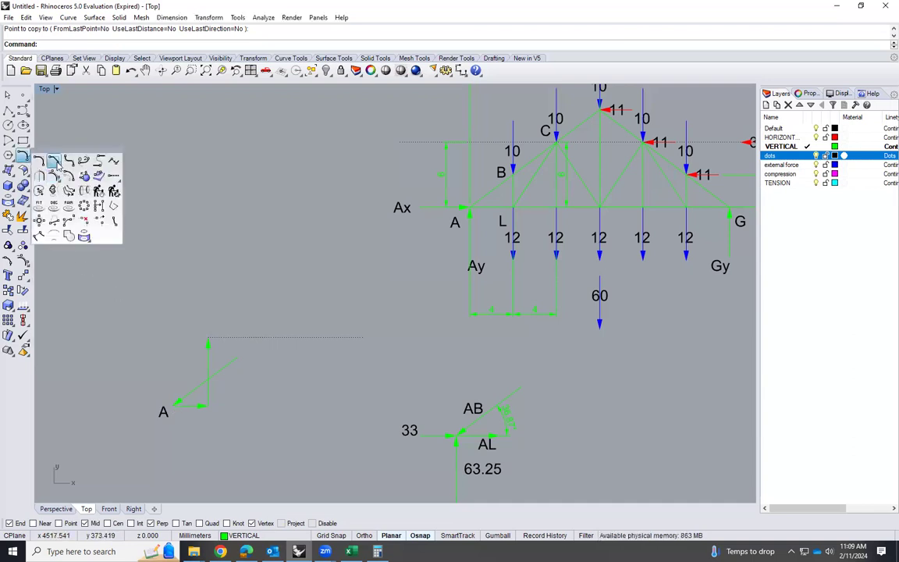
left_click(55, 161)
left_click(225, 367)
left_click(226, 339)
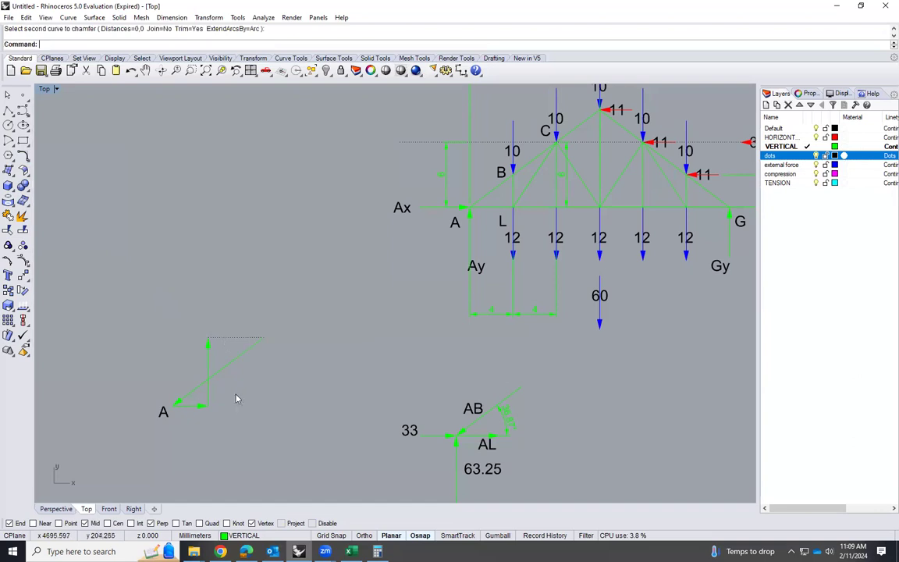
Add an arrowhead to the dotted line's right end, where it meets the AB arrow
scroll(227, 370, "up", 2)
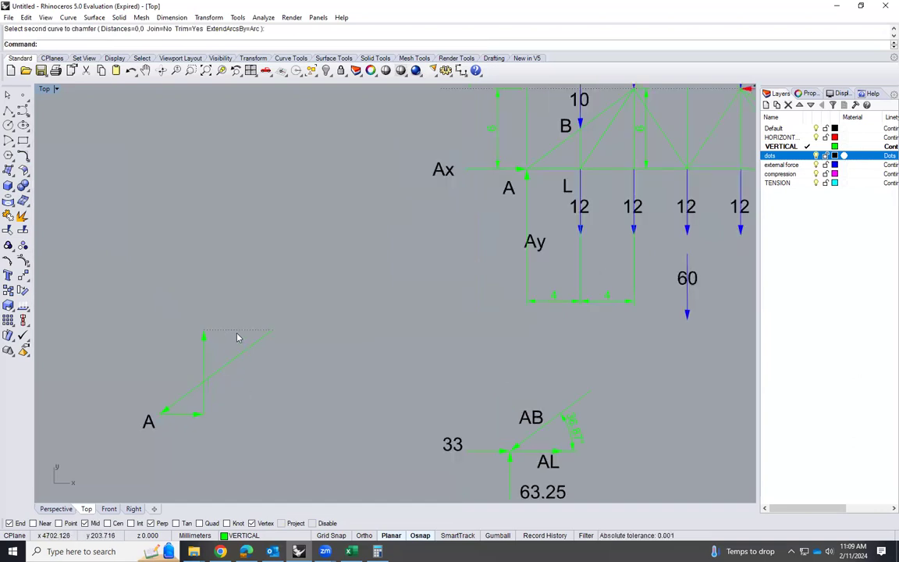
left_click(241, 333)
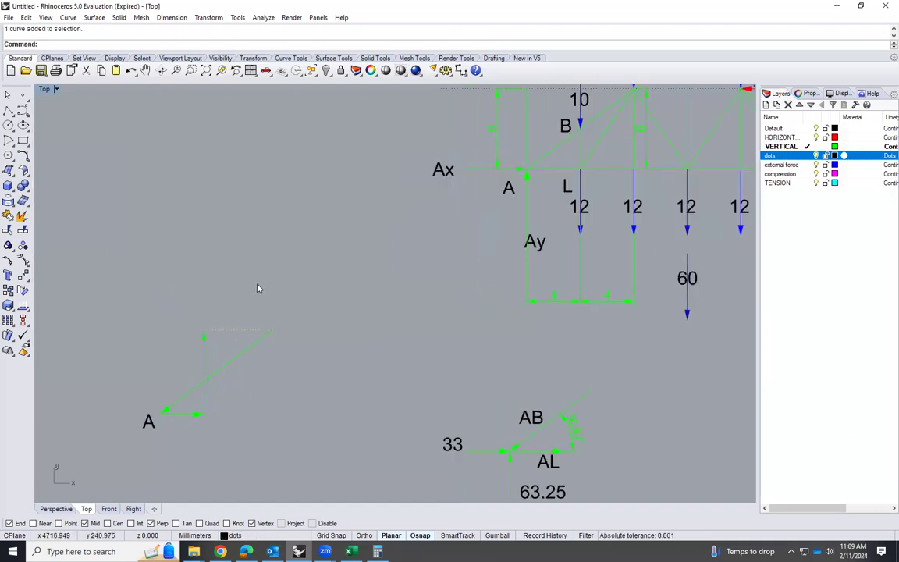
key("Escape")
type("Arrowhead")
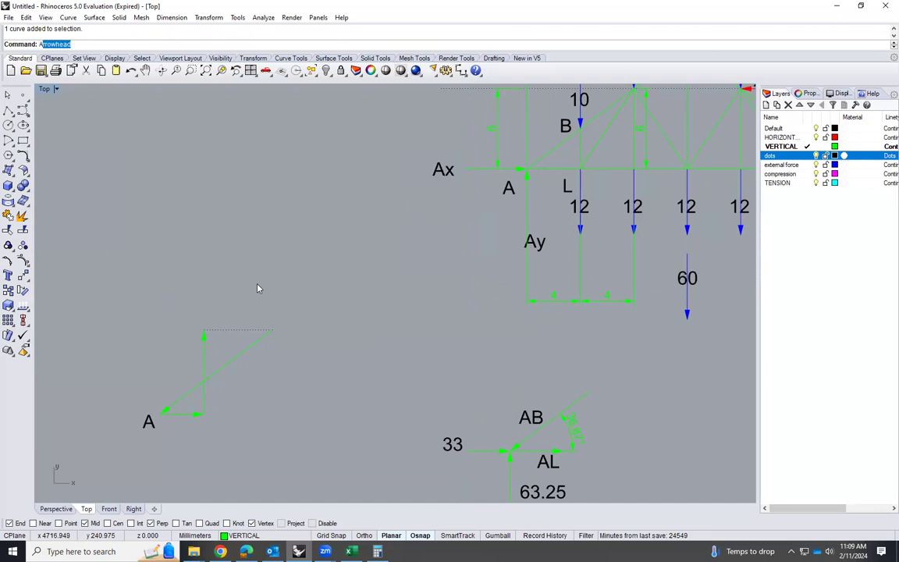
key("Return")
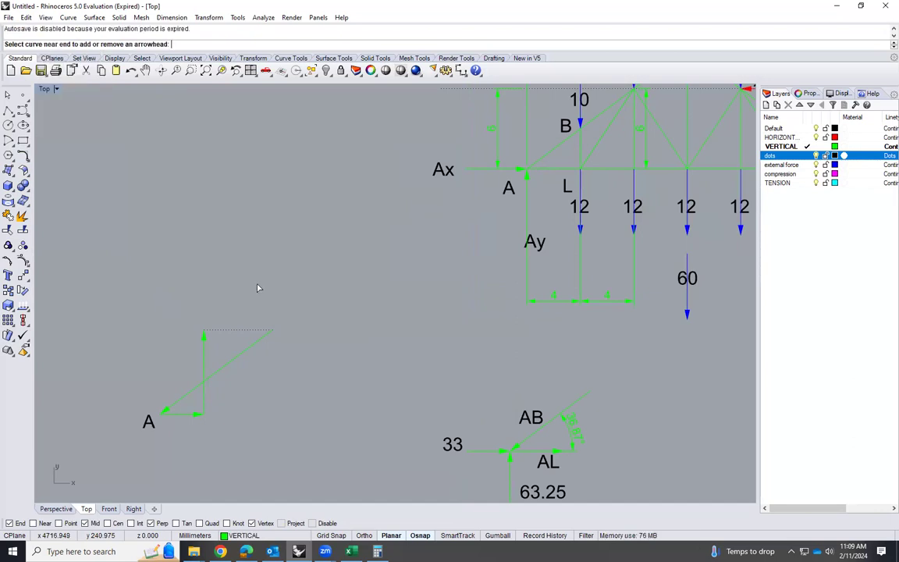
left_click(242, 331)
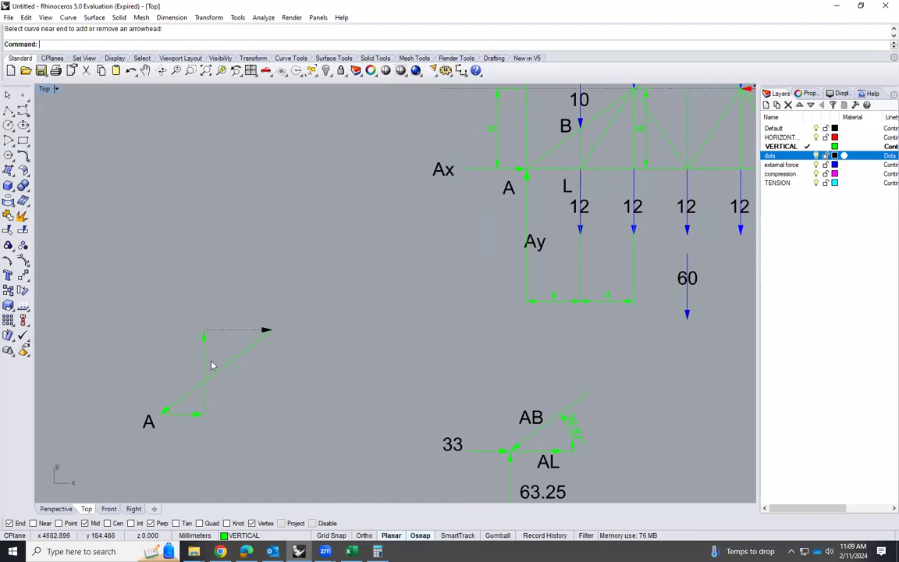
Add an aligned dimension above the dotted AL arrow, from the vertical arrow's tip to the AB corner
scroll(209, 365, "up", 2)
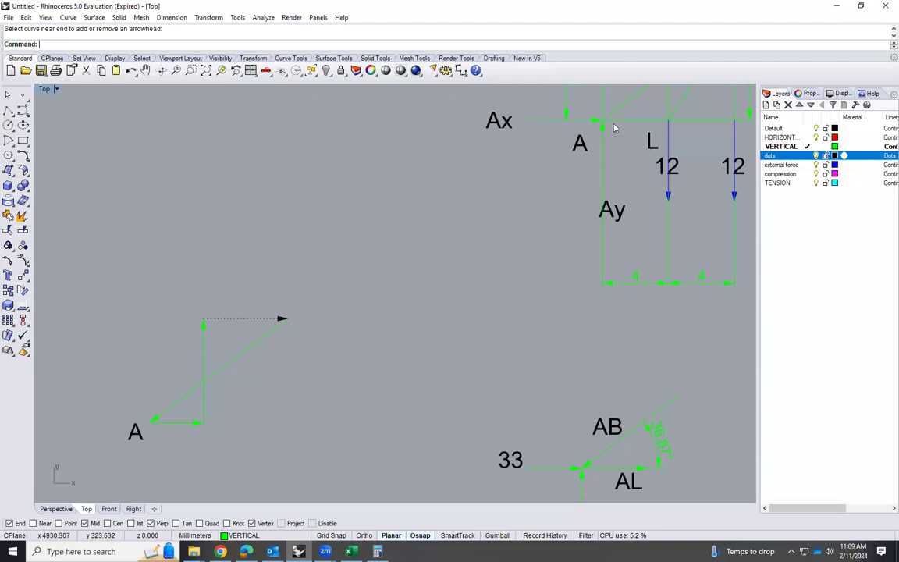
scroll(317, 350, "down", 6)
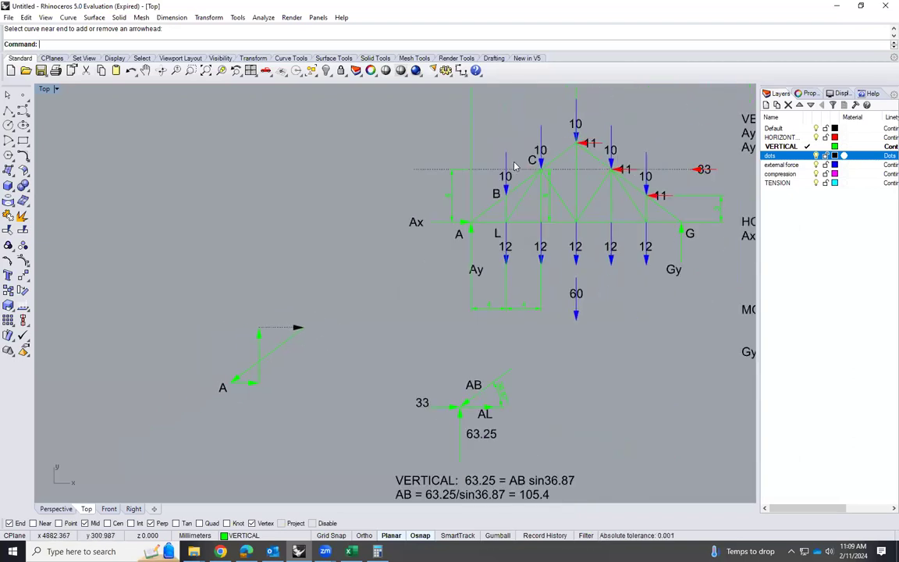
scroll(219, 405, "up", 3)
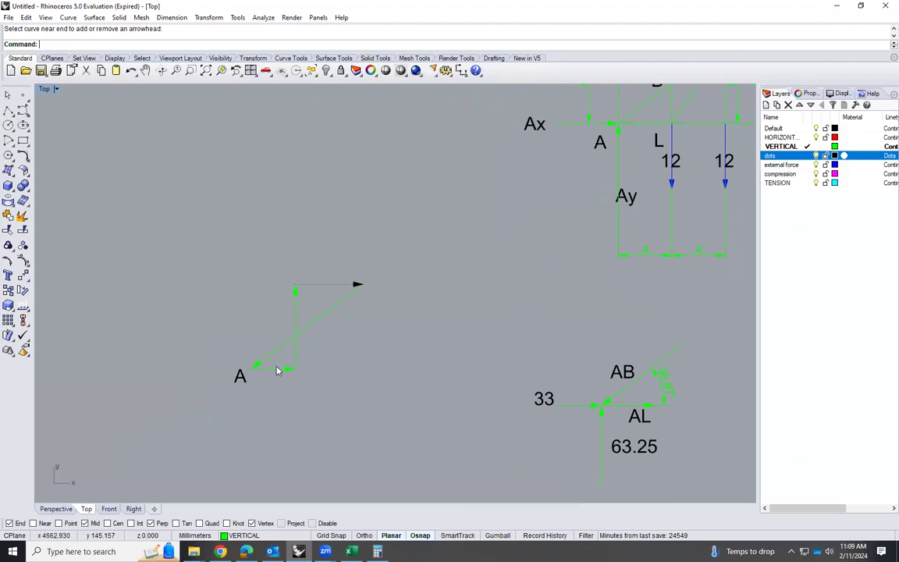
left_click(170, 18)
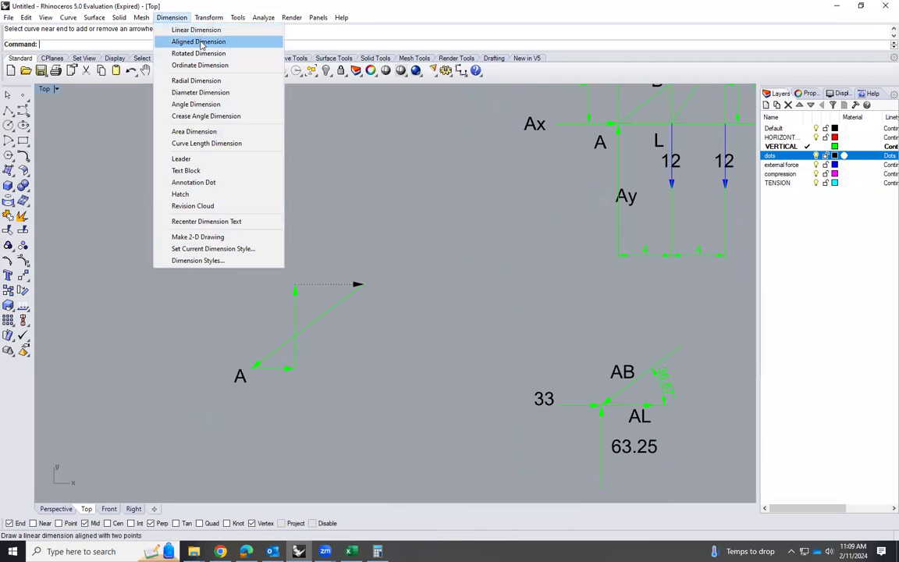
left_click(200, 41)
left_click(295, 285)
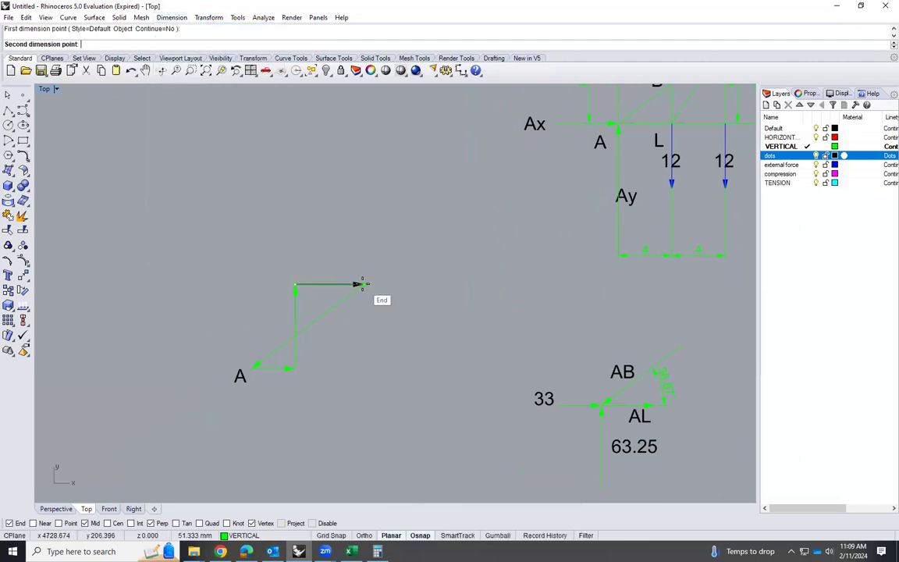
left_click(361, 284)
left_click(346, 263)
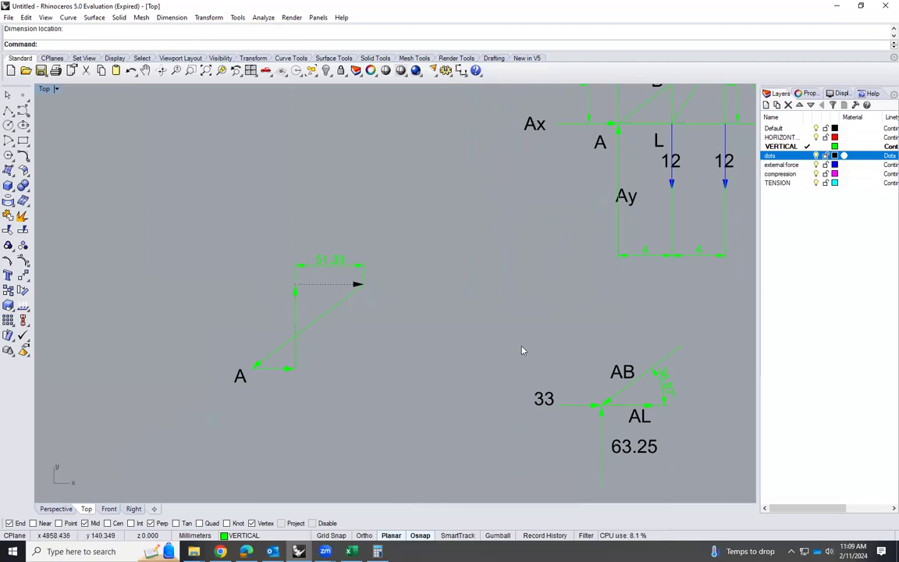
Add an aligned dimension along the lower side of the polygon's AB arrow, from its tail to its tip at A
right_click(376, 291)
left_click(361, 284)
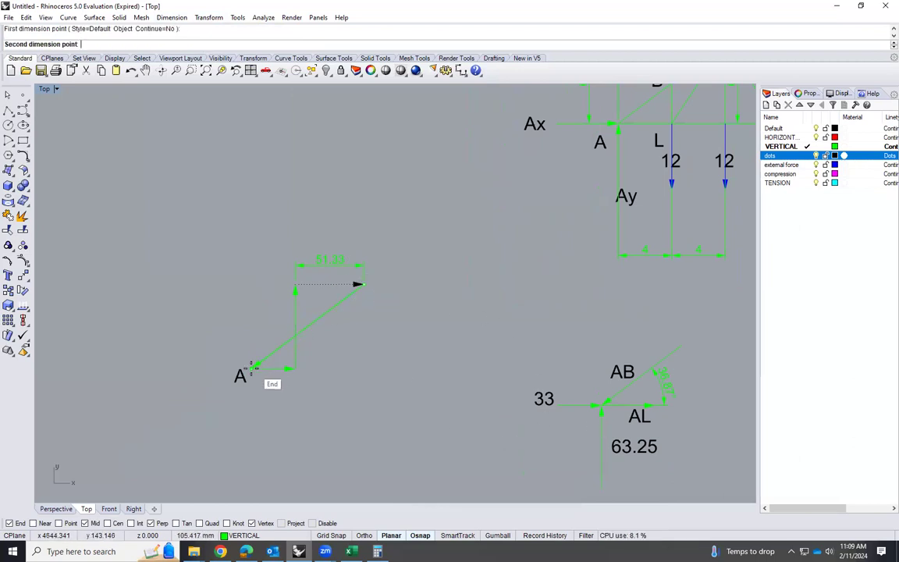
left_click(251, 364)
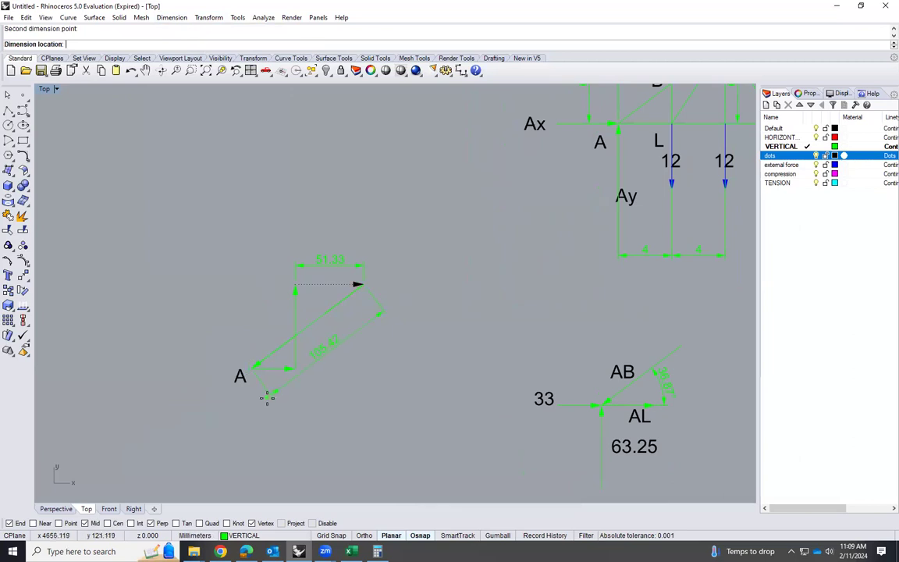
left_click(271, 401)
scroll(216, 224, "down", 2)
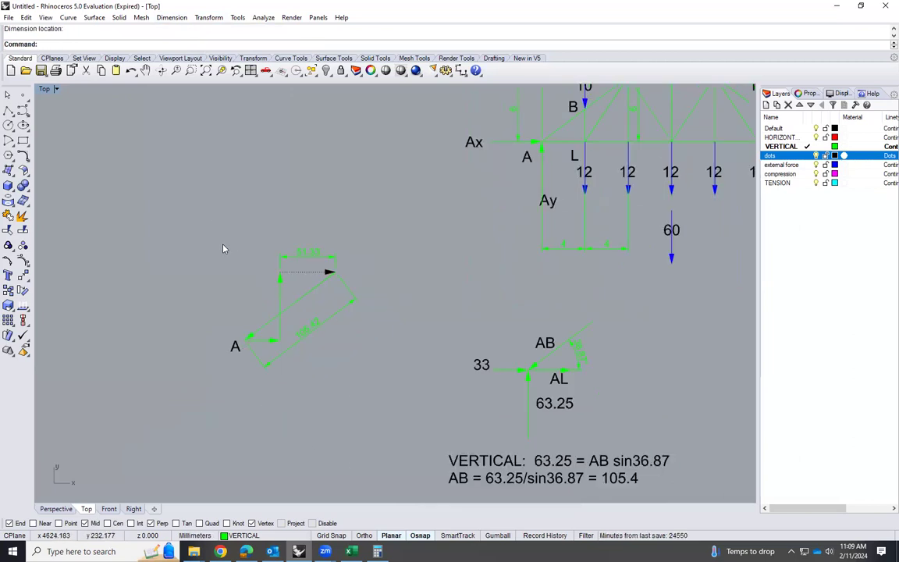
scroll(268, 307, "up", 1)
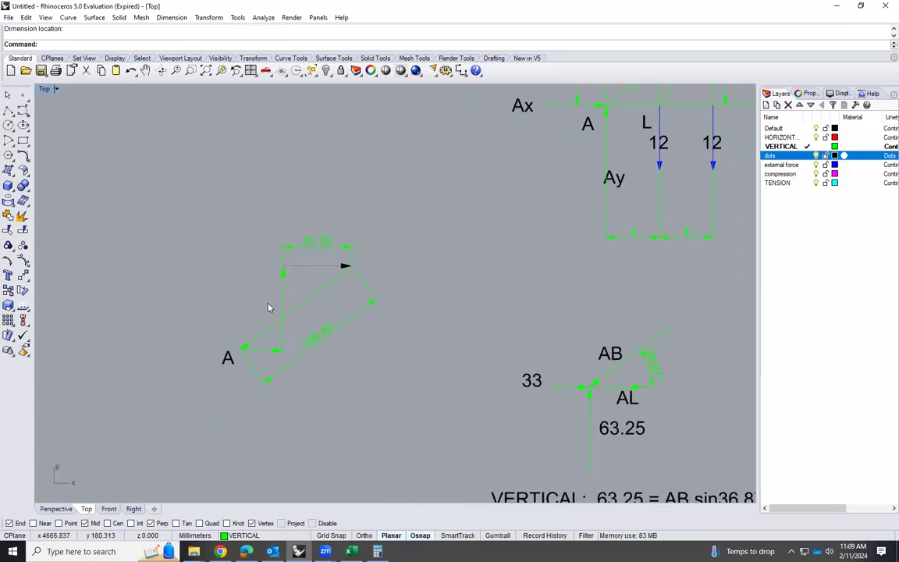
scroll(279, 327, "down", 1)
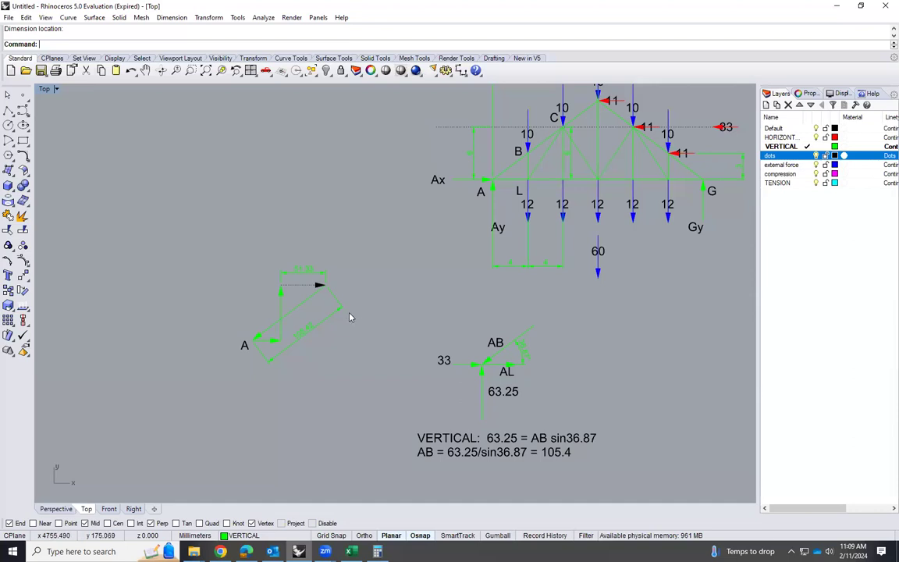
Copy the sloping top chord, the vertical member and the 10 load arrow from truss joint B to the empty area beside joint A's force polygon
scroll(258, 339, "up", 1)
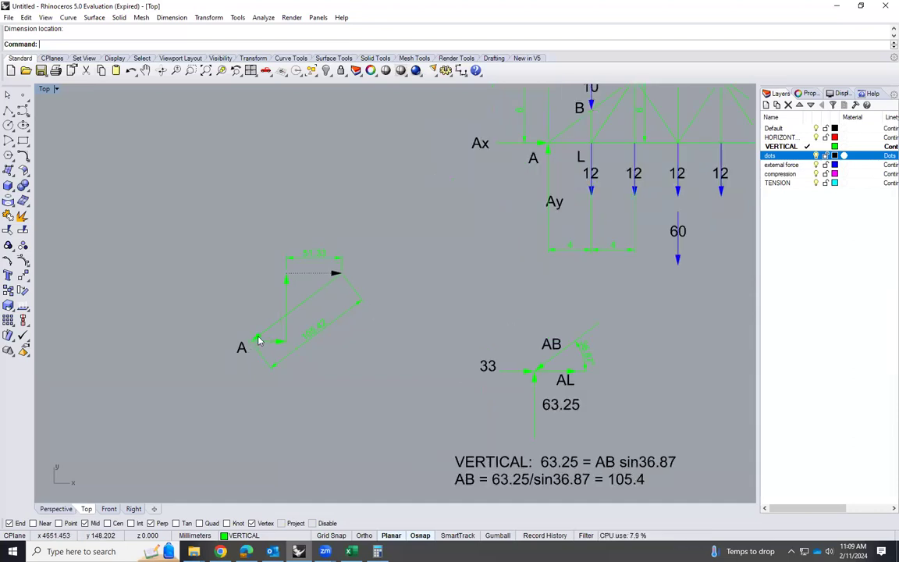
scroll(256, 341, "up", 1)
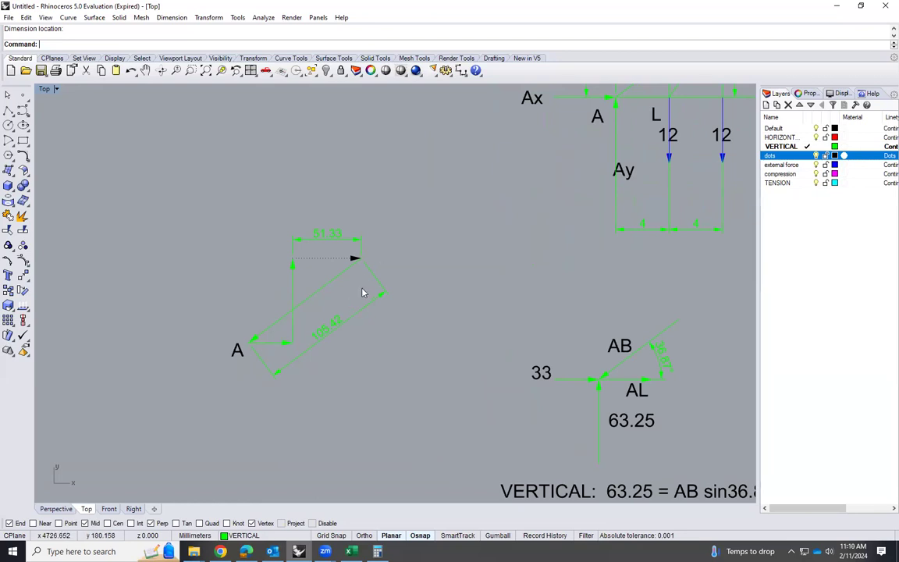
scroll(177, 323, "down", 1)
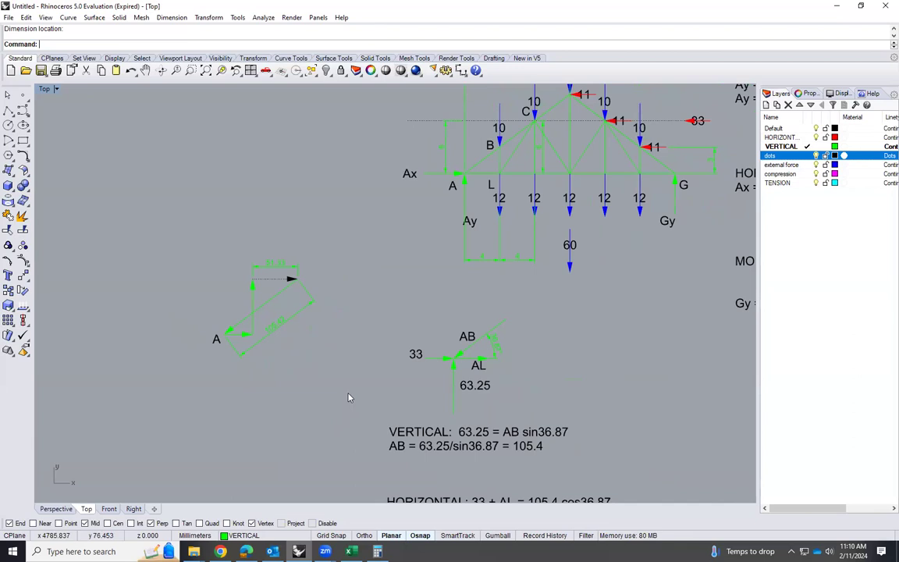
scroll(498, 160, "up", 3)
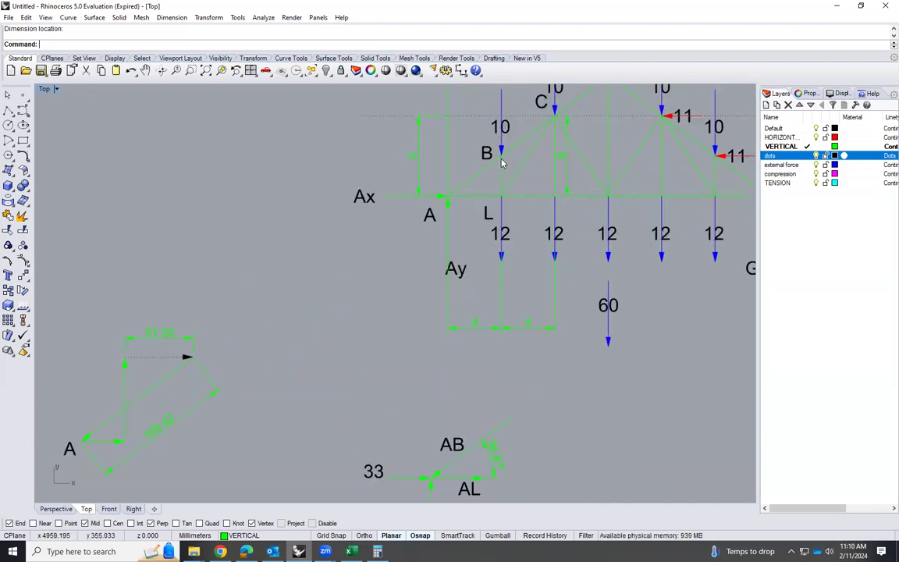
scroll(546, 257, "down", 1)
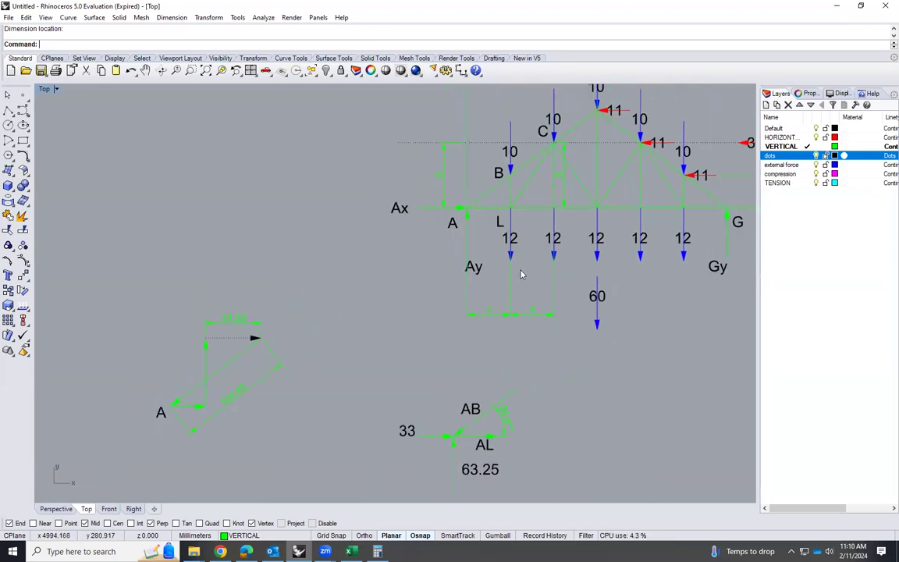
left_click(520, 170)
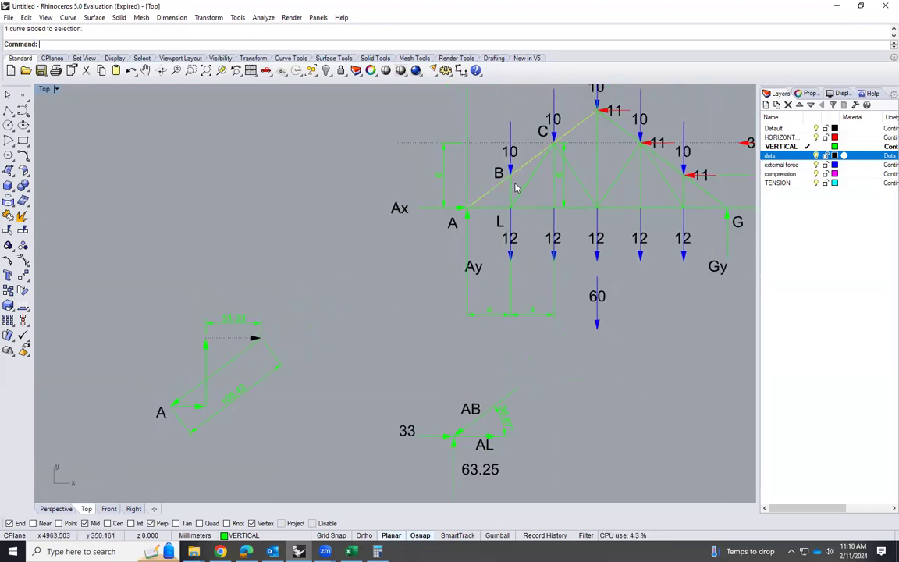
left_click(510, 168, "shift")
left_click(509, 160, "shift")
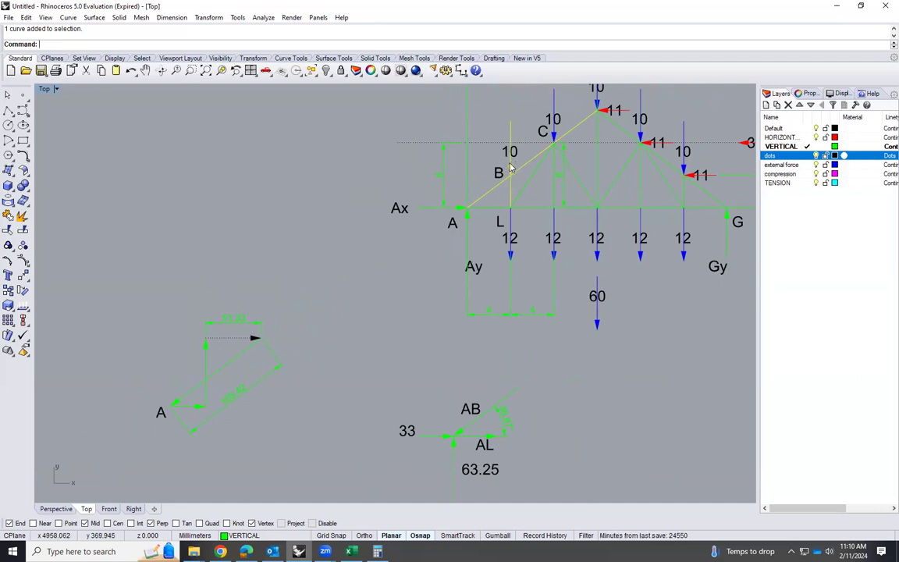
type("copy")
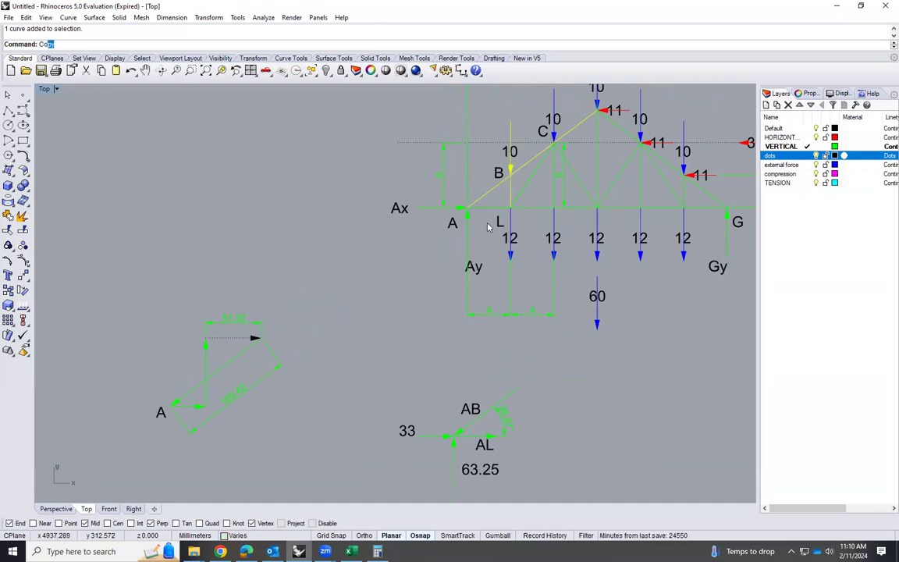
key("Return")
left_click(511, 173)
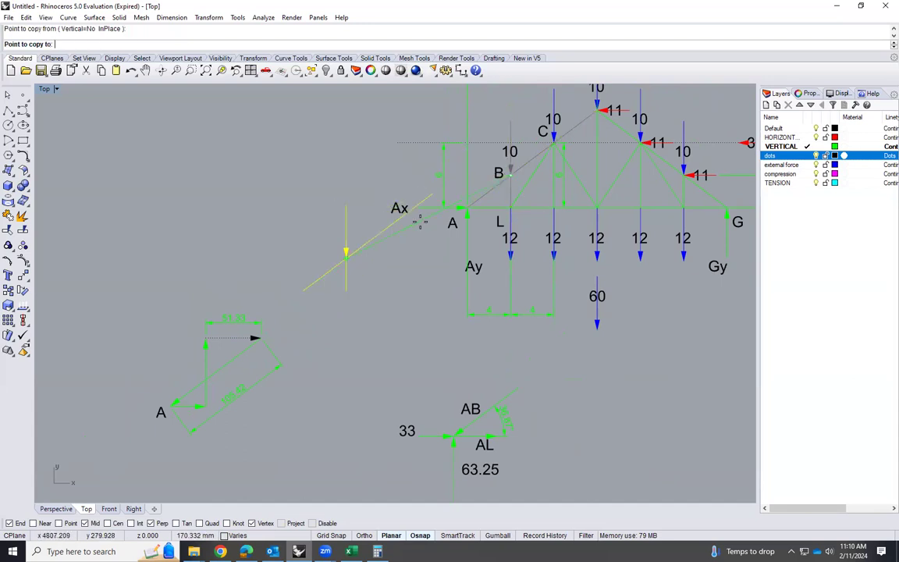
scroll(351, 250, "down", 5)
left_click(240, 281)
key("Escape")
Copy the force polygon's A label to just beside the tip of the copied load arrow
scroll(267, 294, "up", 2)
middle_click(266, 293)
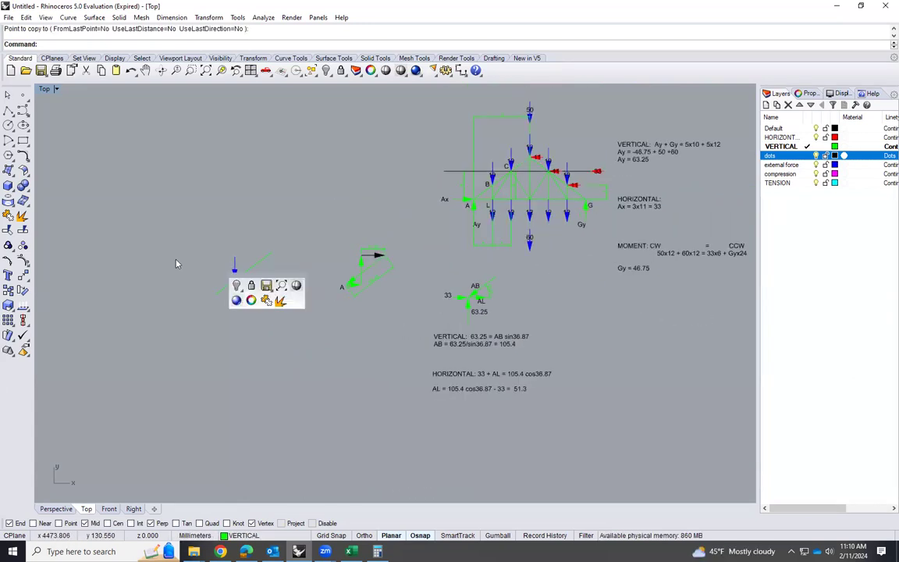
scroll(173, 262, "up", 2)
scroll(333, 306, "up", 2)
scroll(373, 301, "up", 2)
left_click(410, 284)
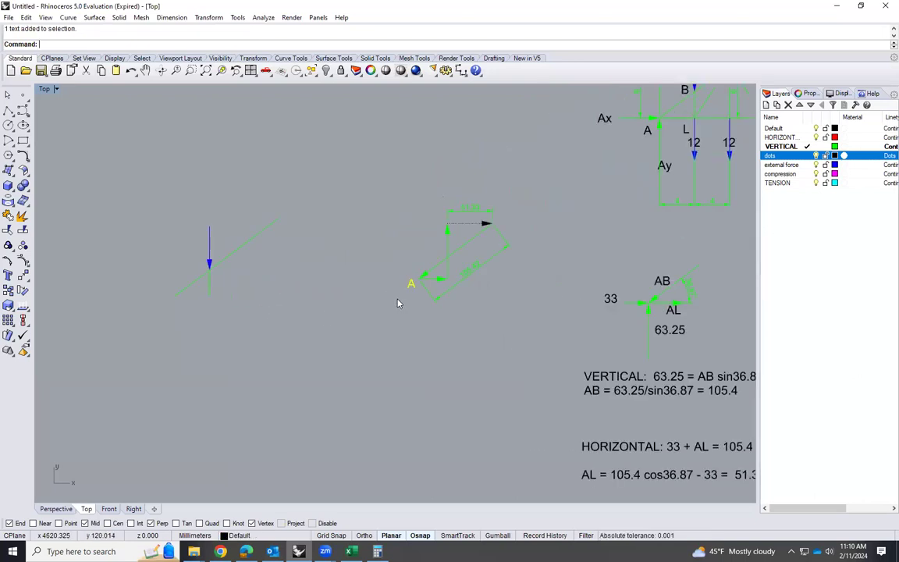
key("Return")
left_click(412, 286)
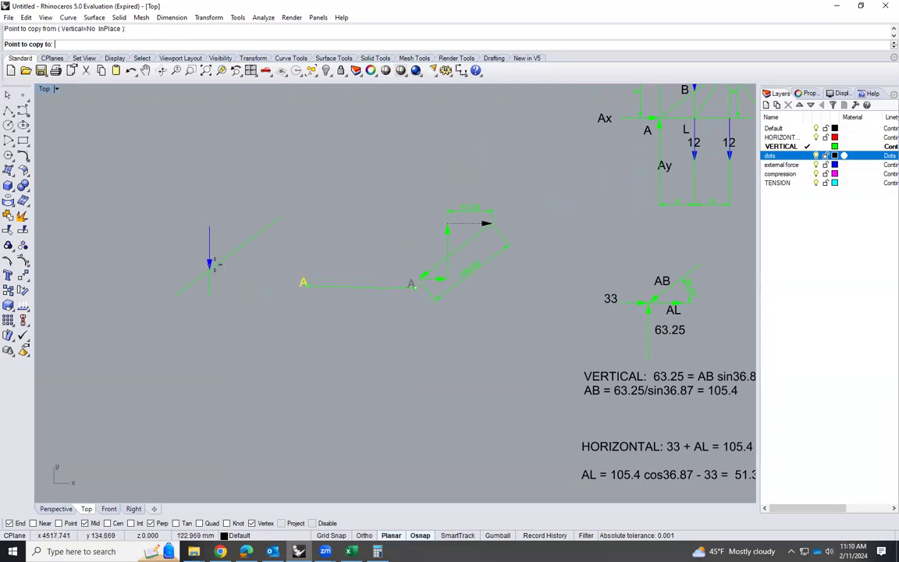
left_click(203, 265)
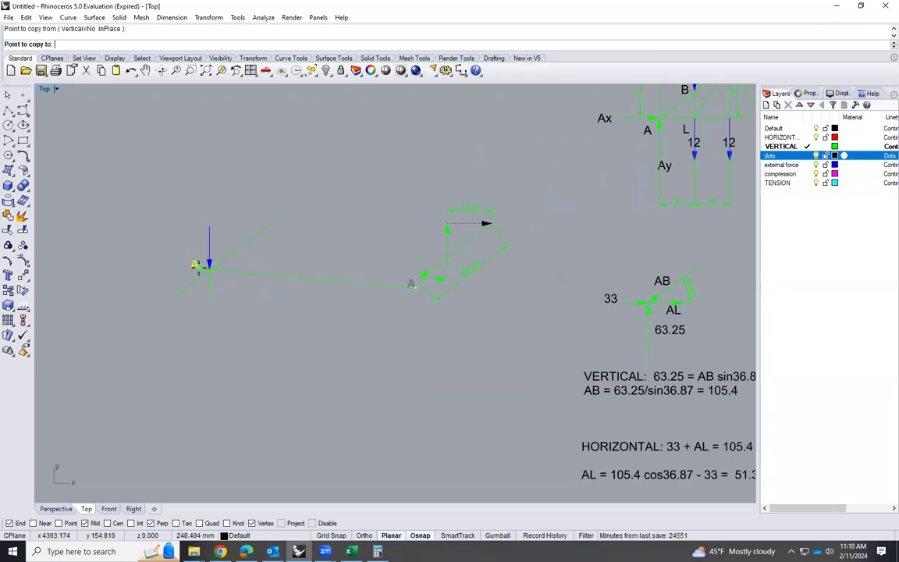
key("Return")
Change the copied label's text to B
scroll(199, 264, "up", 1)
double_click(197, 263)
type("b")
type("B")
left_click(175, 243)
Draw a 10 mm vertical line straight up from the copied joint B and delete the copied blue load arrow
scroll(186, 273, "up", 3)
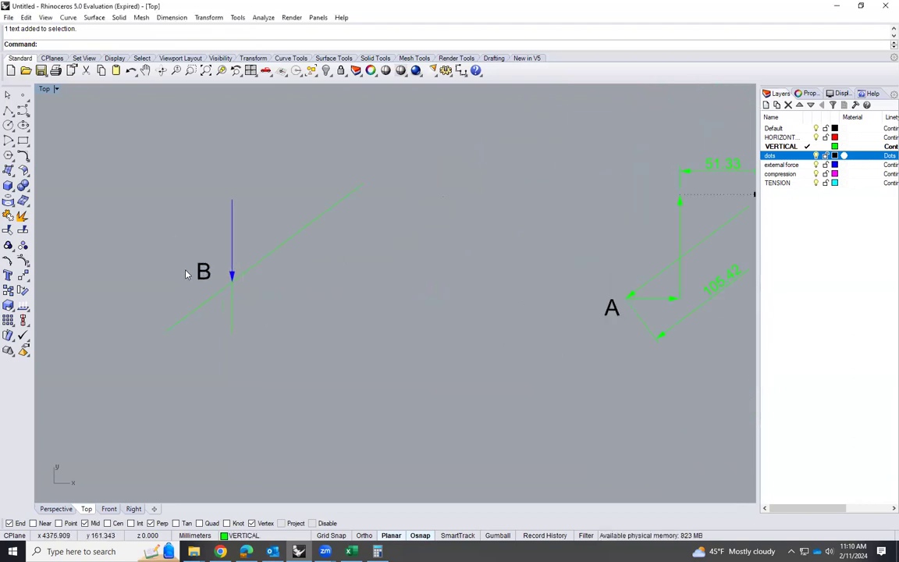
left_click(231, 256)
left_click(247, 257)
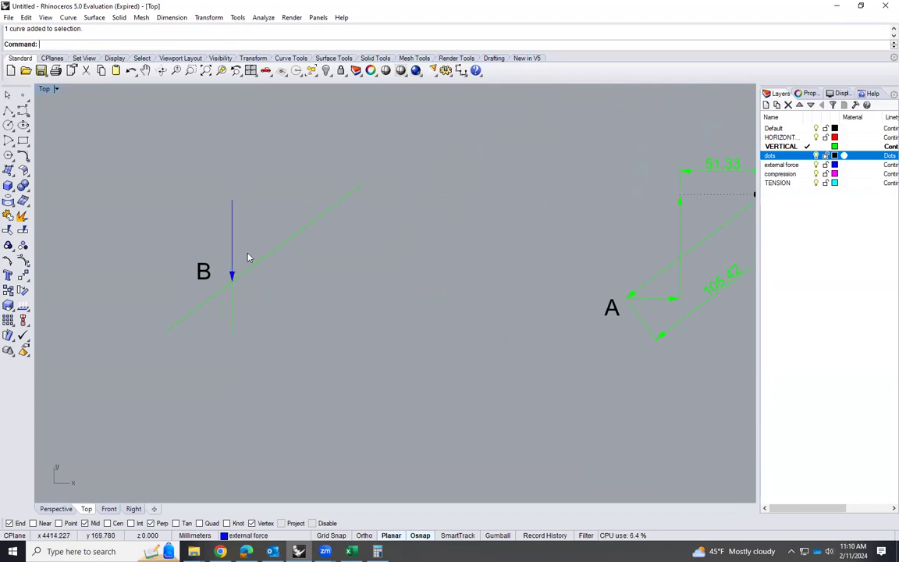
scroll(241, 301, "down", 3)
scroll(476, 223, "down", 2)
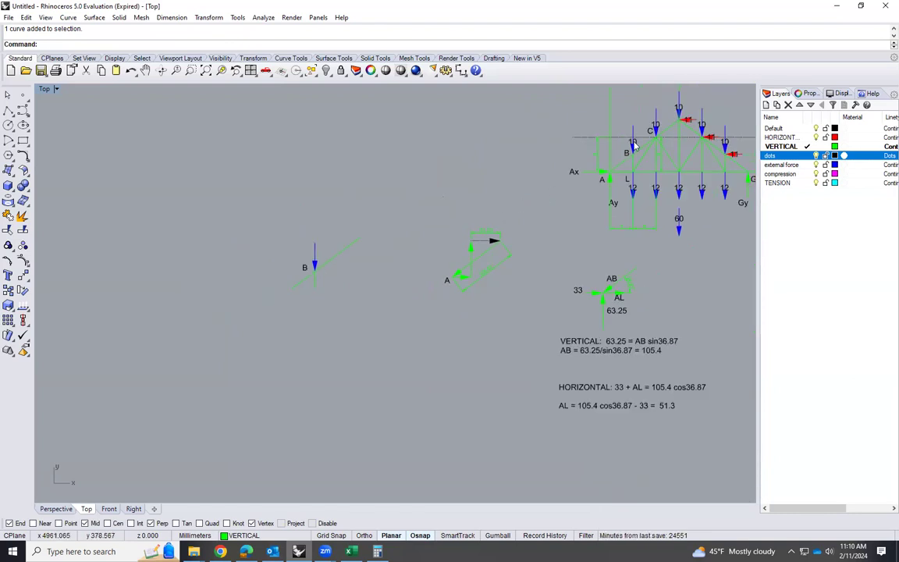
scroll(341, 271, "up", 2)
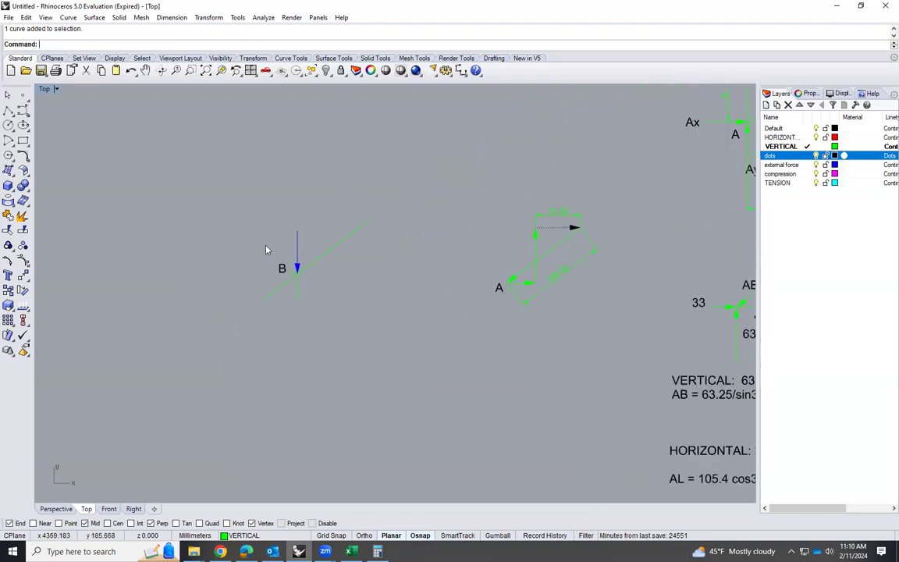
scroll(277, 255, "up", 1)
left_click(308, 255)
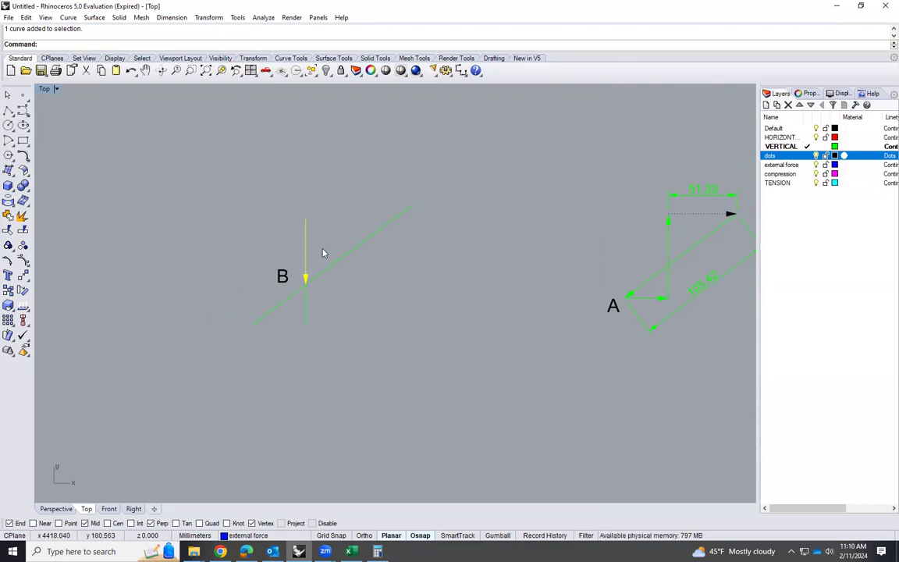
type("line")
key("Return")
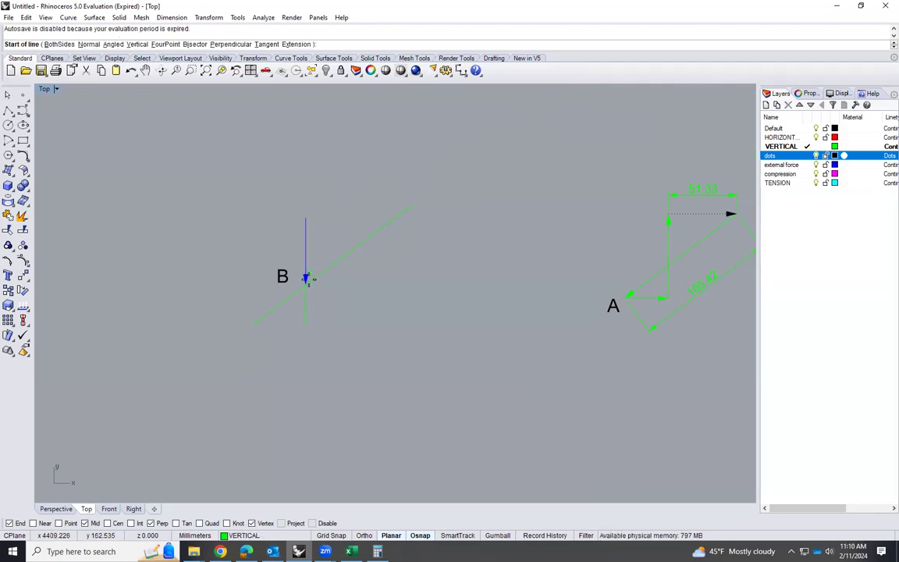
left_click(305, 281)
type("1")
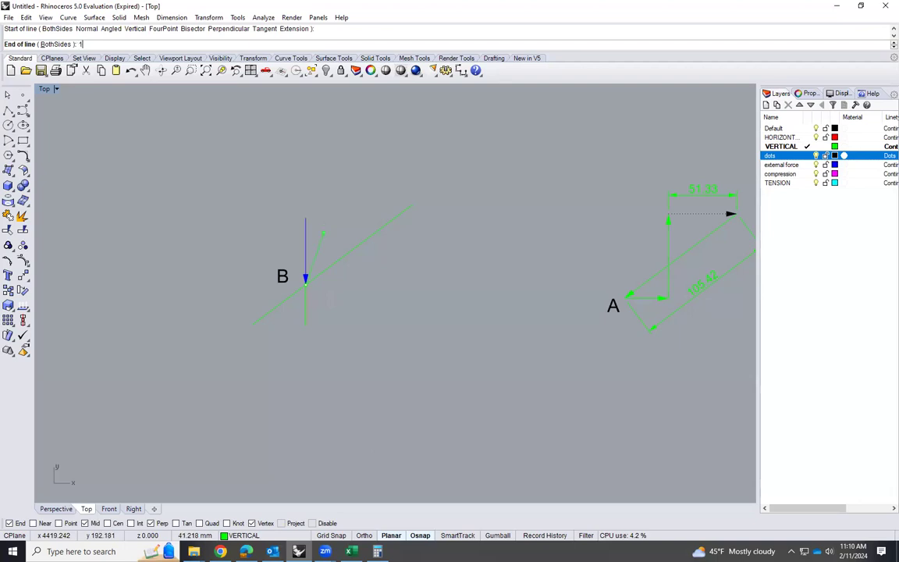
type("0")
key("Return")
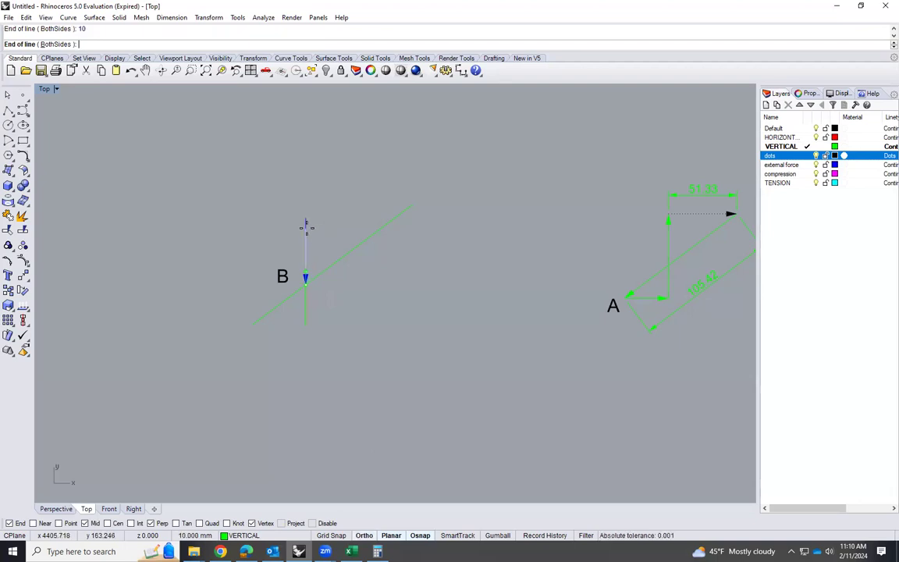
left_click(307, 227)
left_click(311, 228)
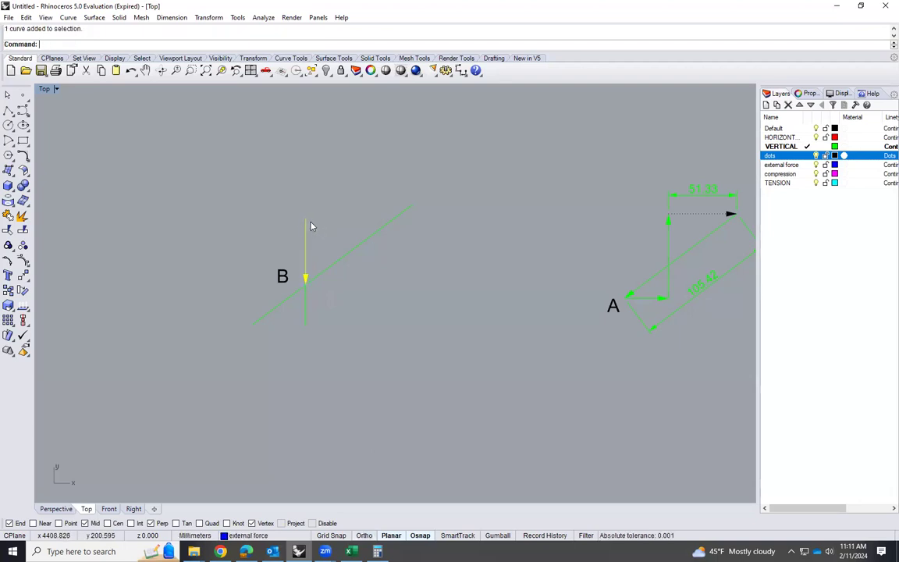
key("Delete")
Add an arrowhead to the upper end of the 10 mm vertical line at joint B
scroll(305, 296, "up", 2)
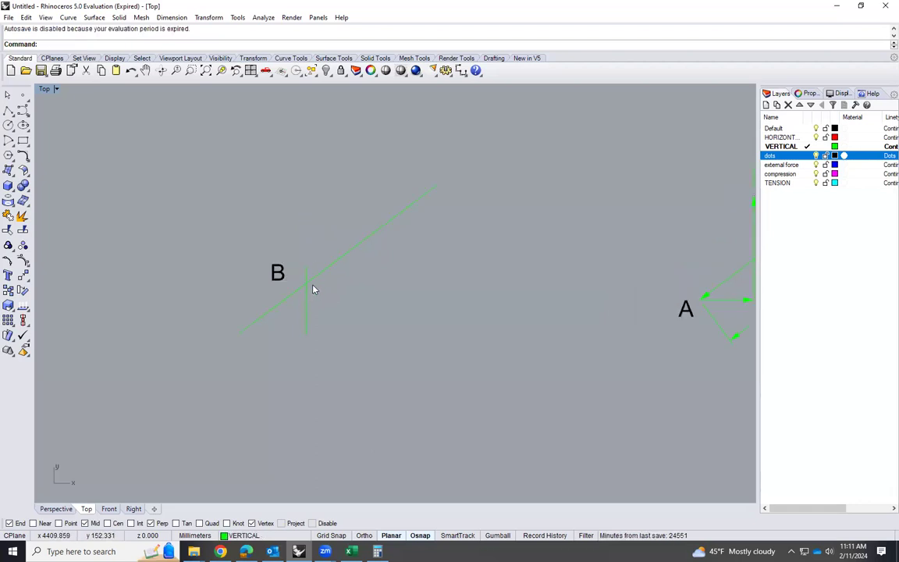
scroll(282, 307, "up", 2)
left_click(316, 279)
type("Arrow")
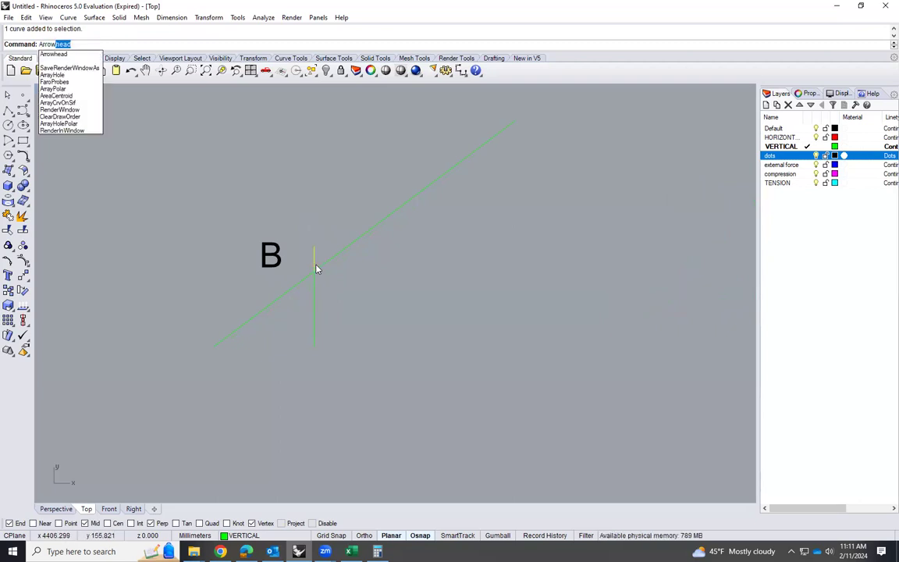
key("Return")
left_click(316, 263)
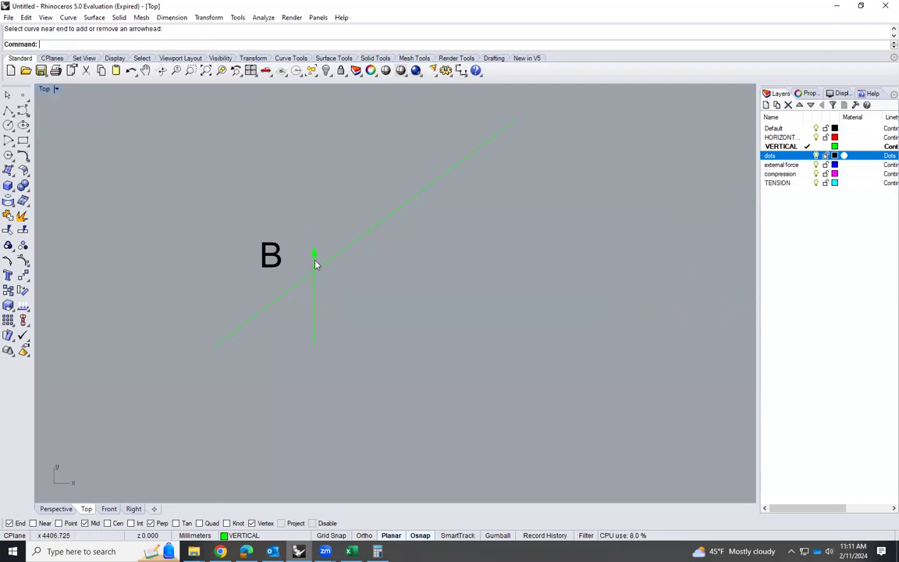
Rotate the 10 mm arrow 180 degrees about its midpoint so that it points down onto joint B
left_click(315, 260)
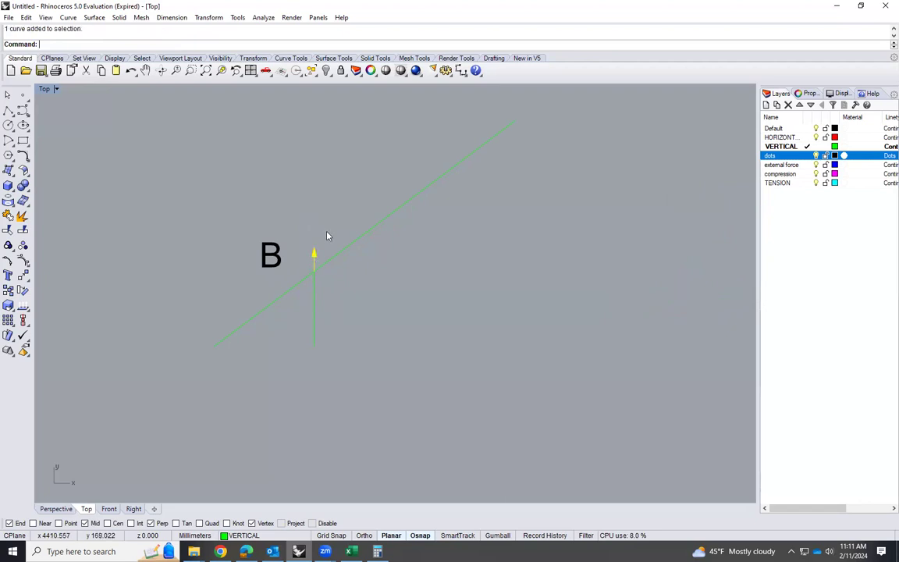
type("Rotate")
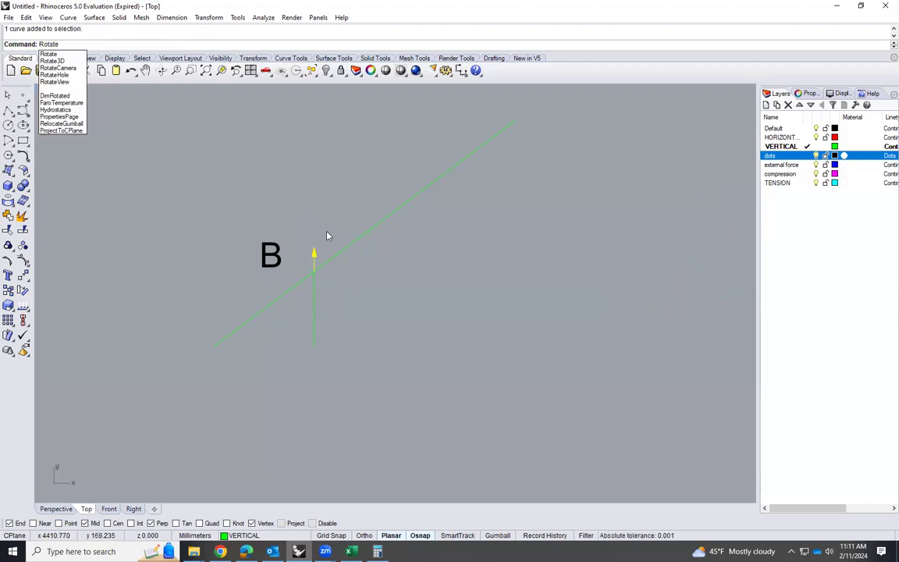
key("Return")
left_click(314, 262)
left_click(313, 254)
left_click(312, 271)
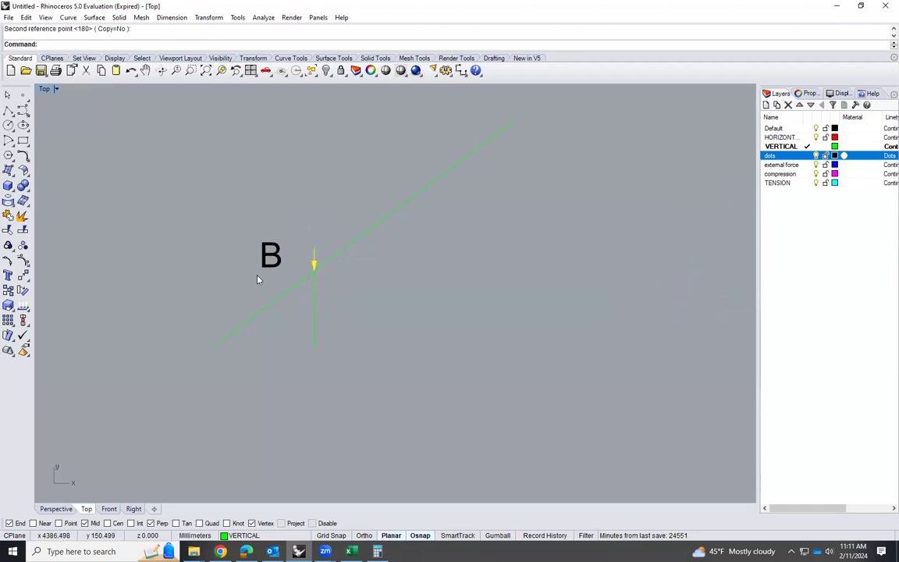
Examine member AB between joints A and B on the truss and compare it with joint A's force polygon
scroll(277, 294, "down", 5)
scroll(396, 278, "up", 3)
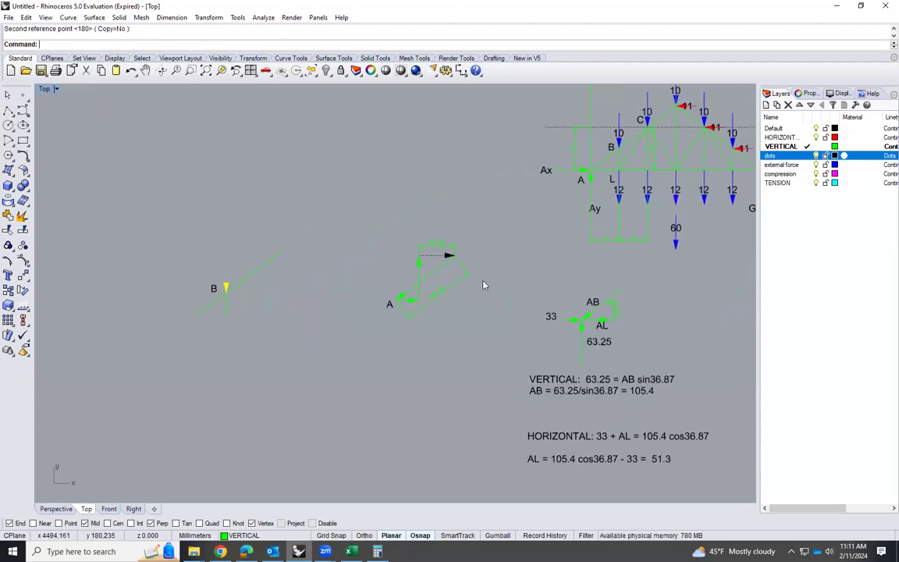
scroll(595, 162, "up", 3)
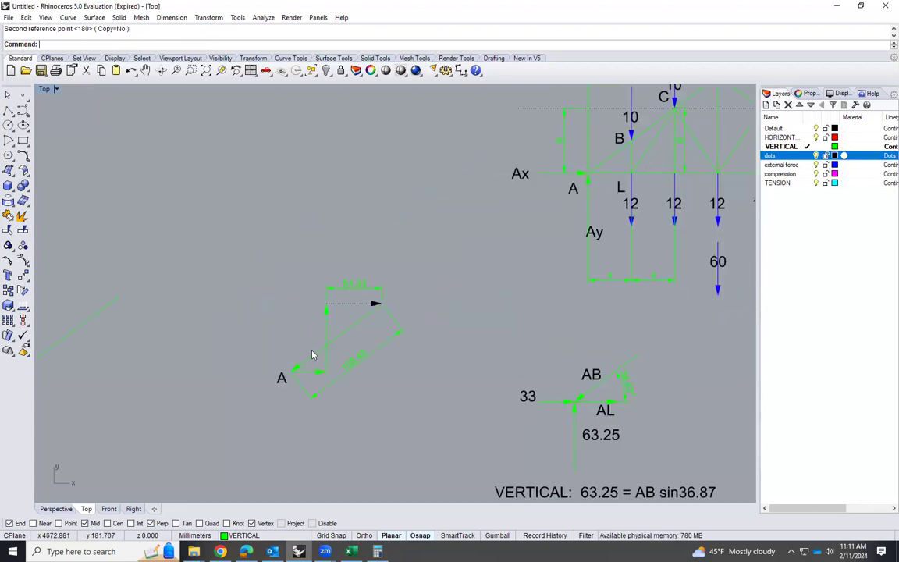
scroll(313, 368, "up", 2)
scroll(309, 365, "down", 3)
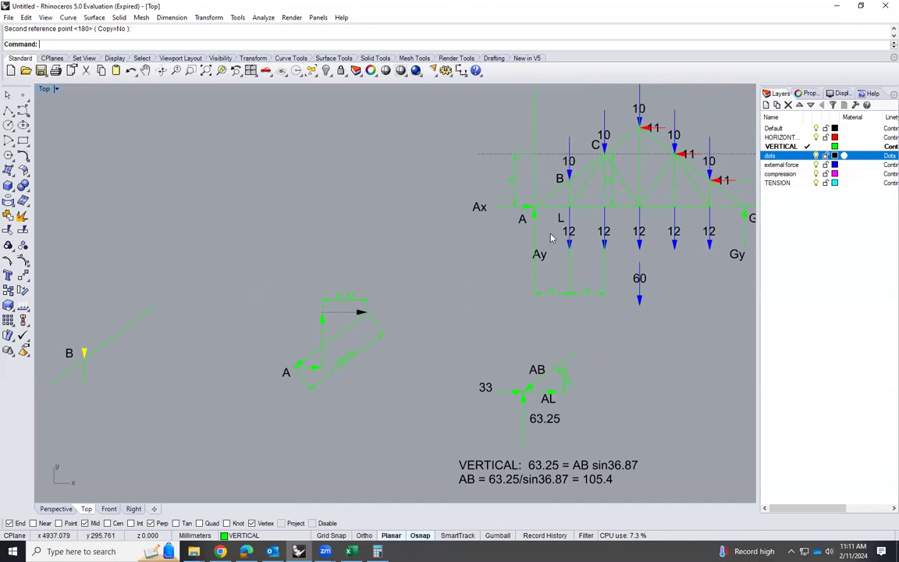
scroll(497, 232, "up", 3)
scroll(538, 176, "up", 1)
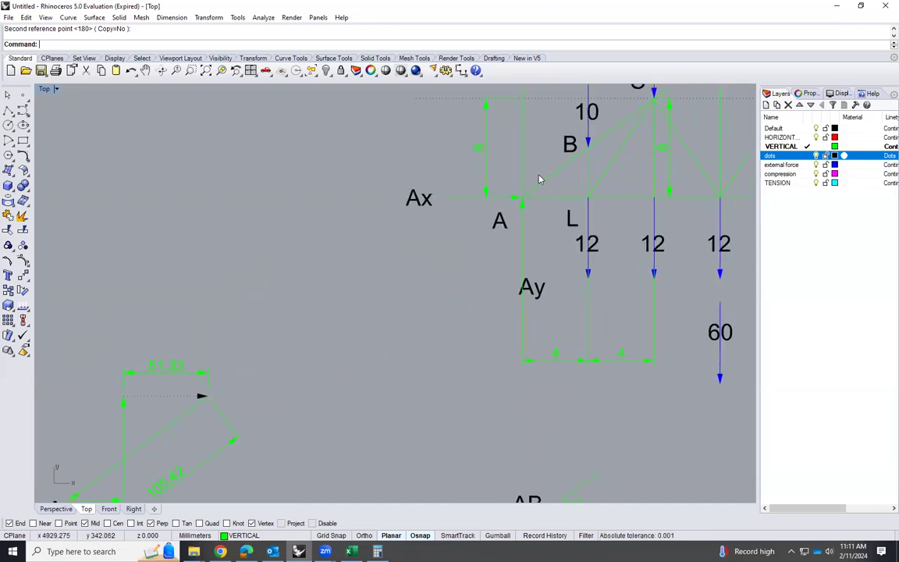
scroll(551, 190, "up", 1)
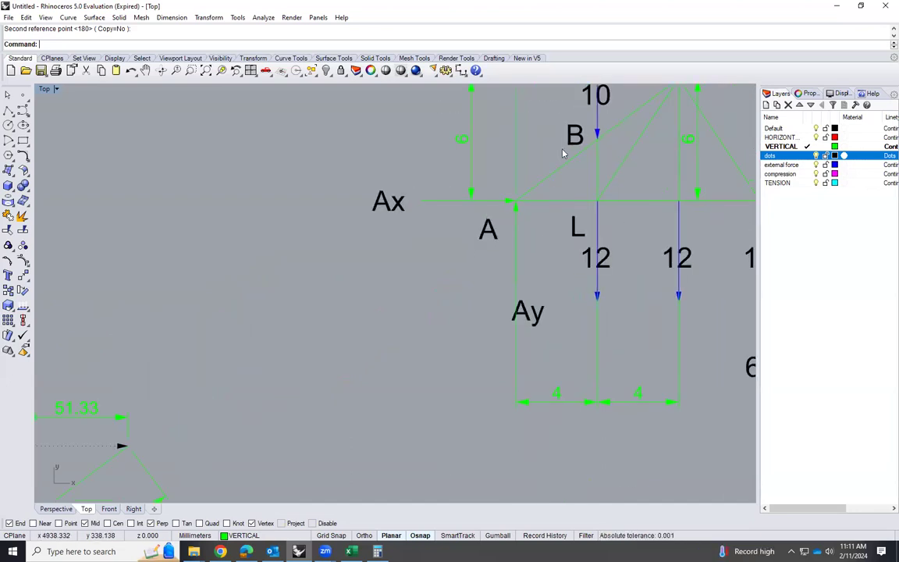
scroll(487, 201, "down", 3)
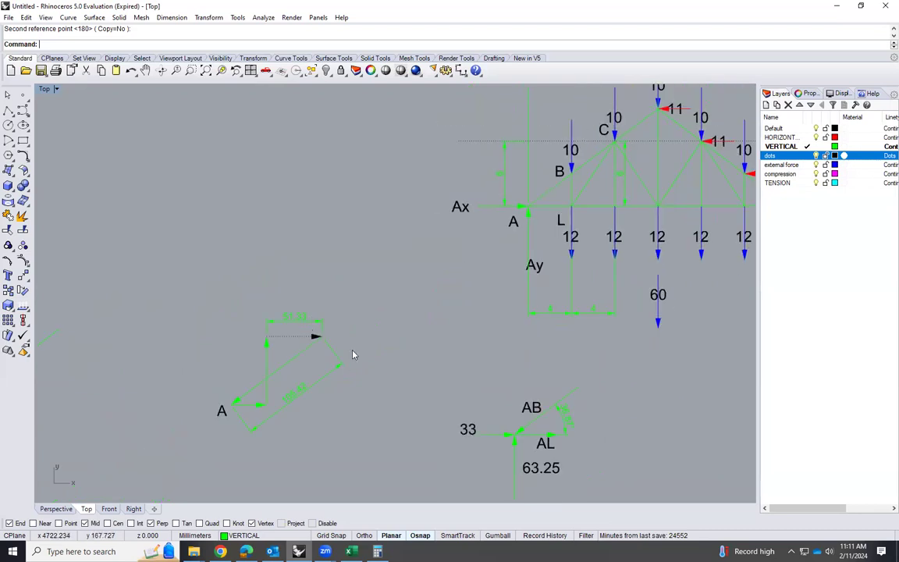
scroll(593, 167, "up", 2)
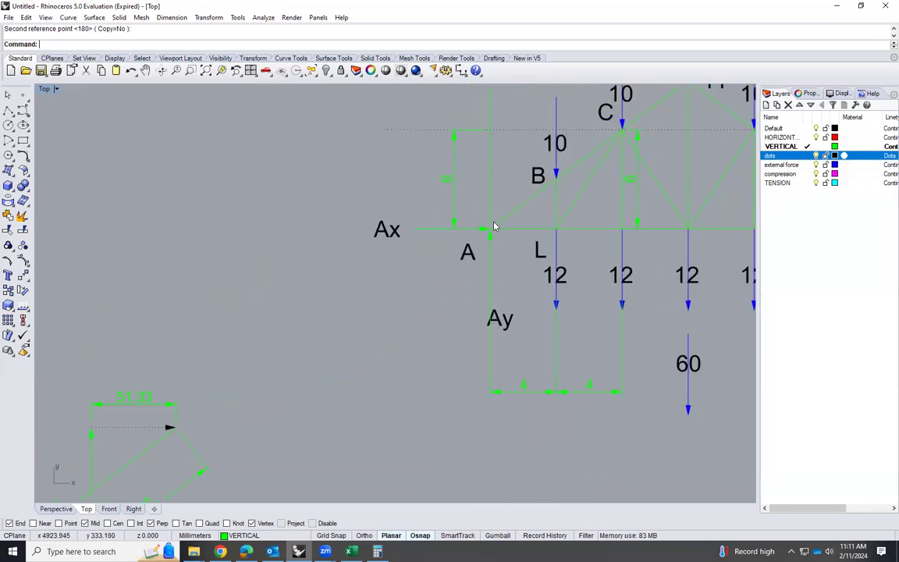
Copy the sloping AB force arrow from joint A's force polygon into the empty area above the polygon
scroll(502, 220, "up", 6)
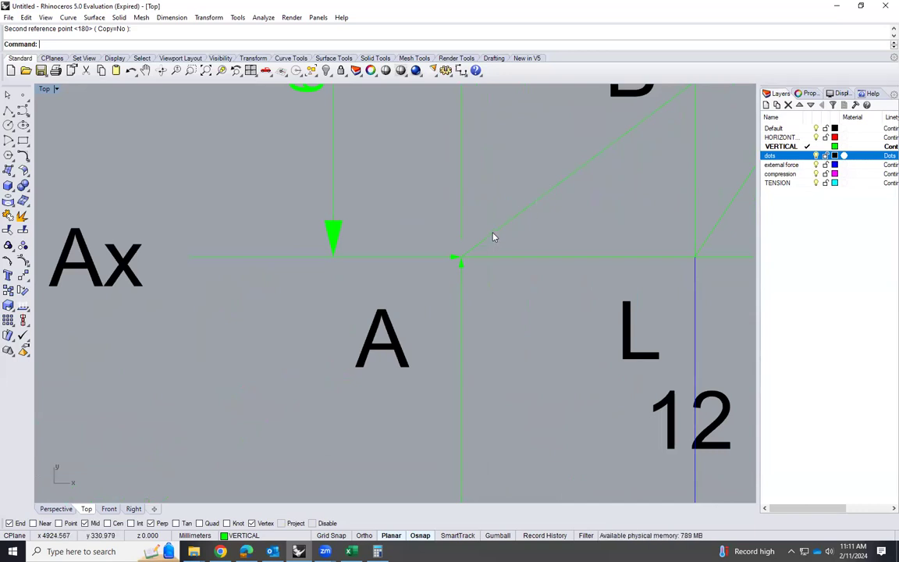
scroll(452, 256, "down", 1)
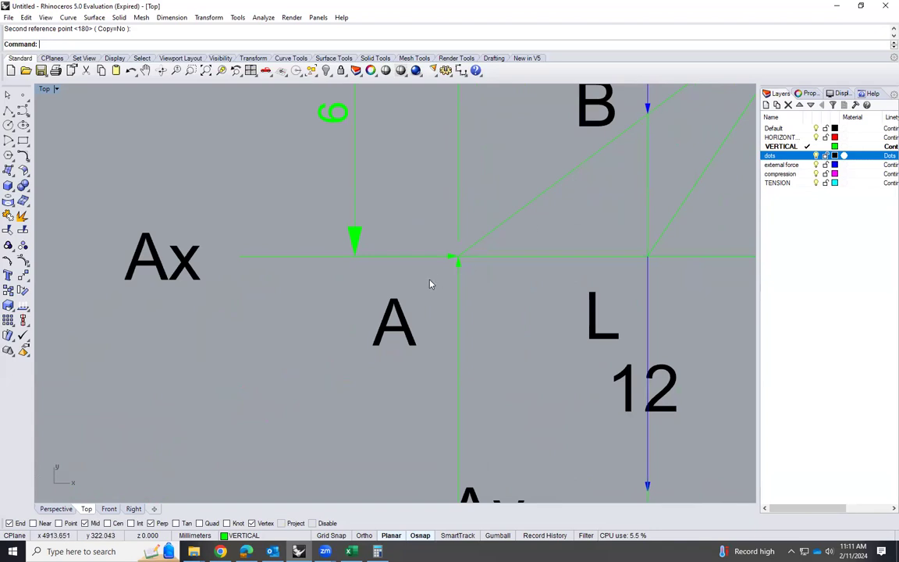
scroll(546, 305, "down", 5)
left_click(527, 271)
scroll(339, 391, "down", 2)
left_click(320, 426)
left_click(293, 411)
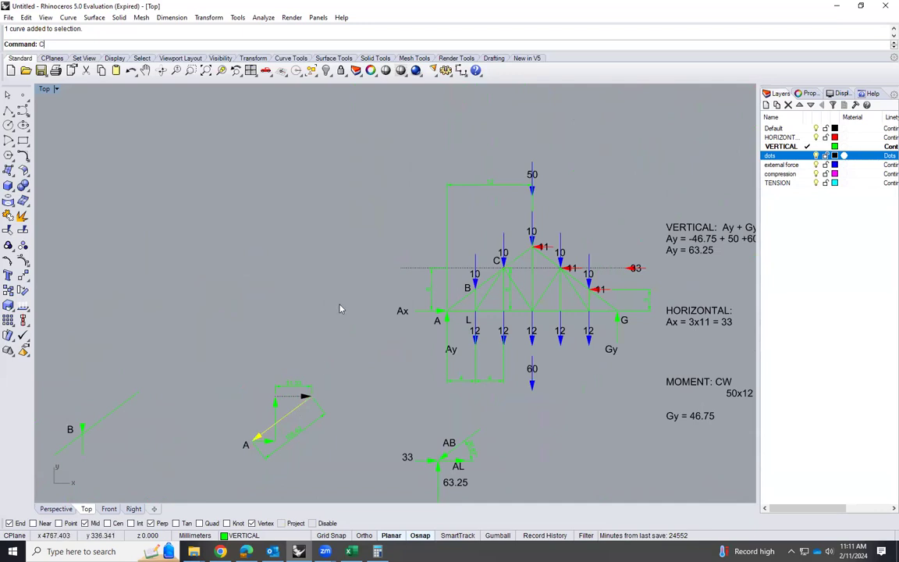
key("Return")
left_click(321, 365)
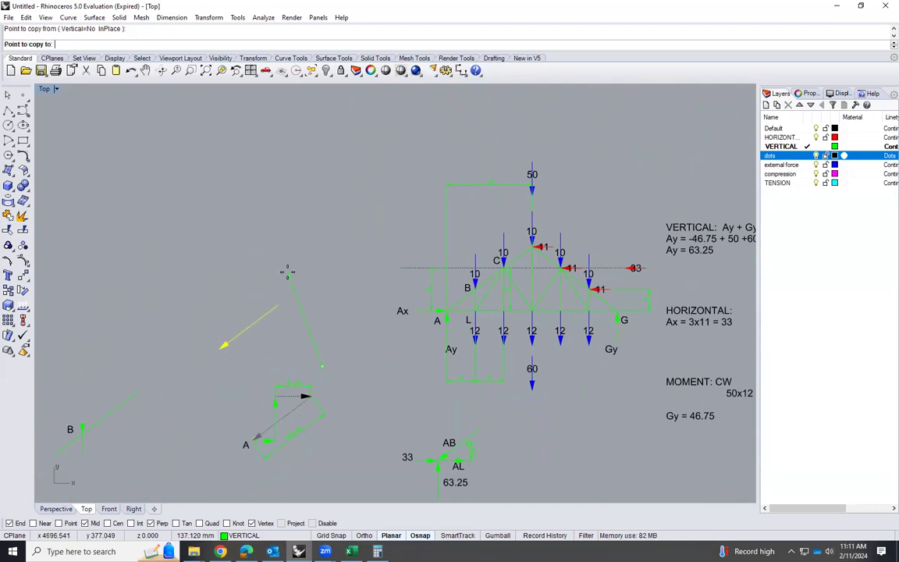
key("Return")
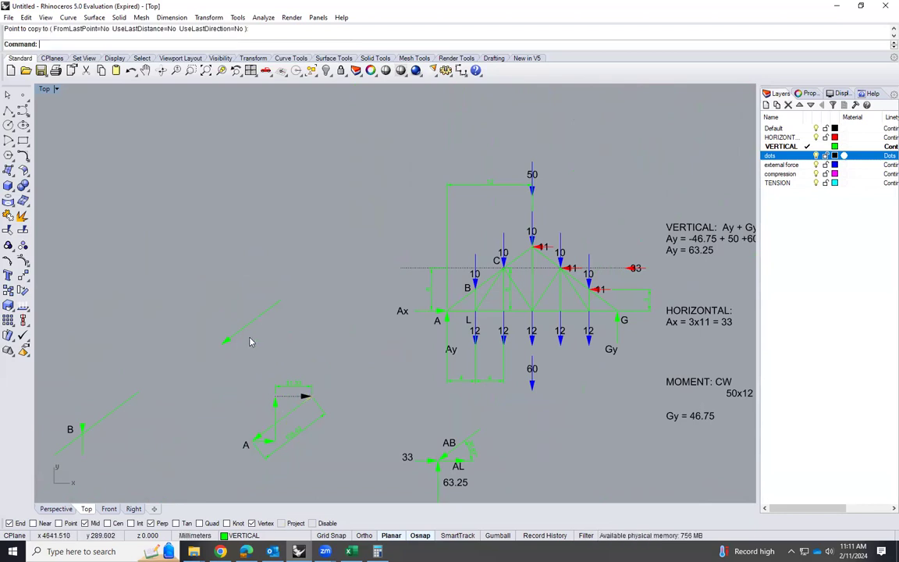
Copy the truss labels A and B beside the copied force arrow, placing A at its arrowhead end
scroll(237, 335, "up", 3)
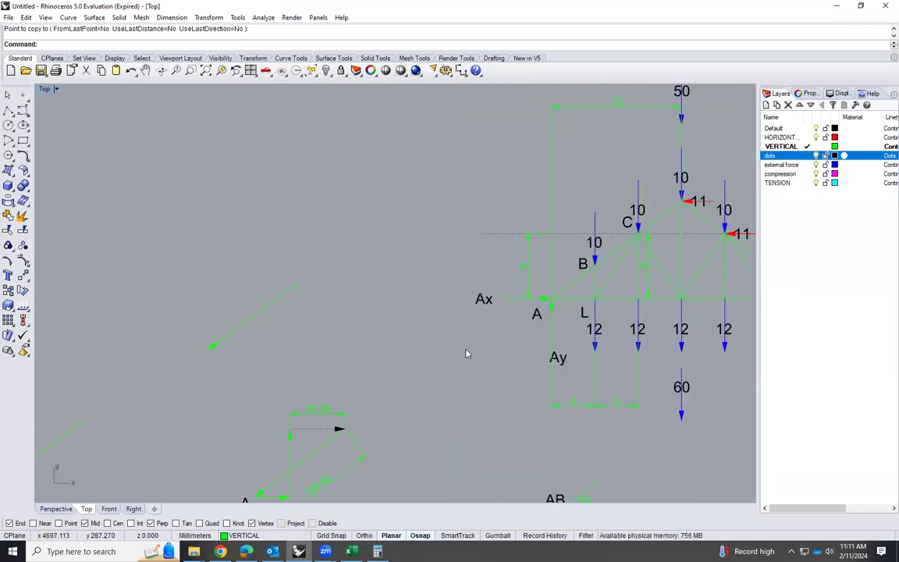
left_click(543, 325)
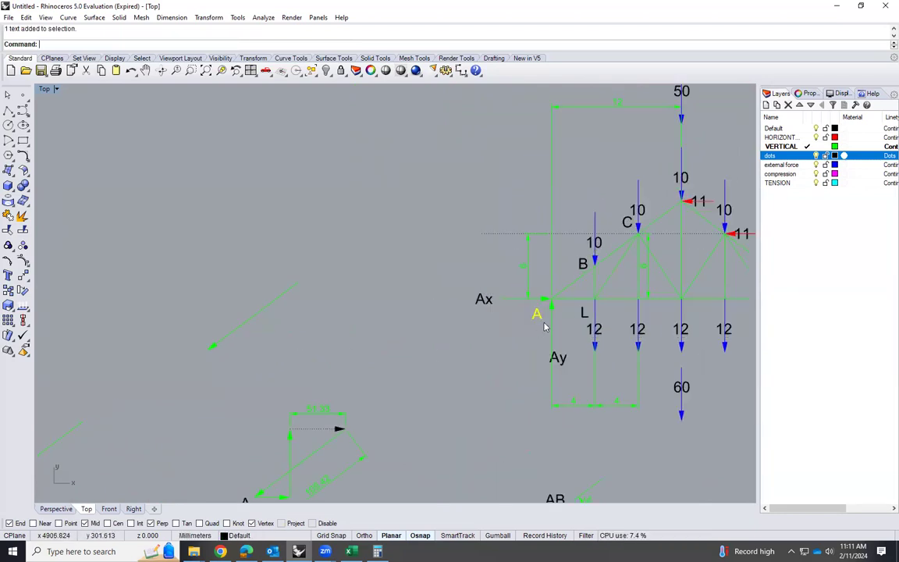
left_click(583, 265, "shift")
type("Cop")
key("Return")
left_click(536, 315)
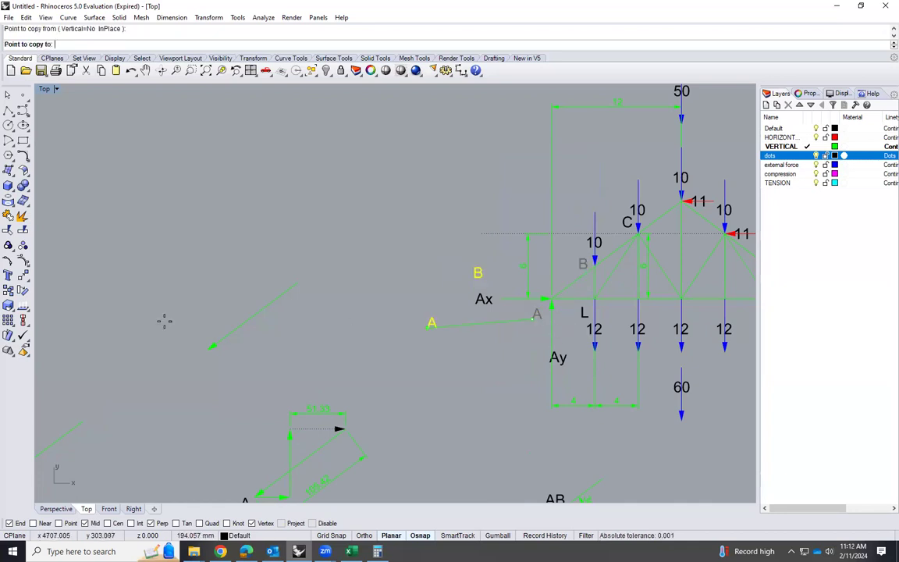
left_click(197, 348)
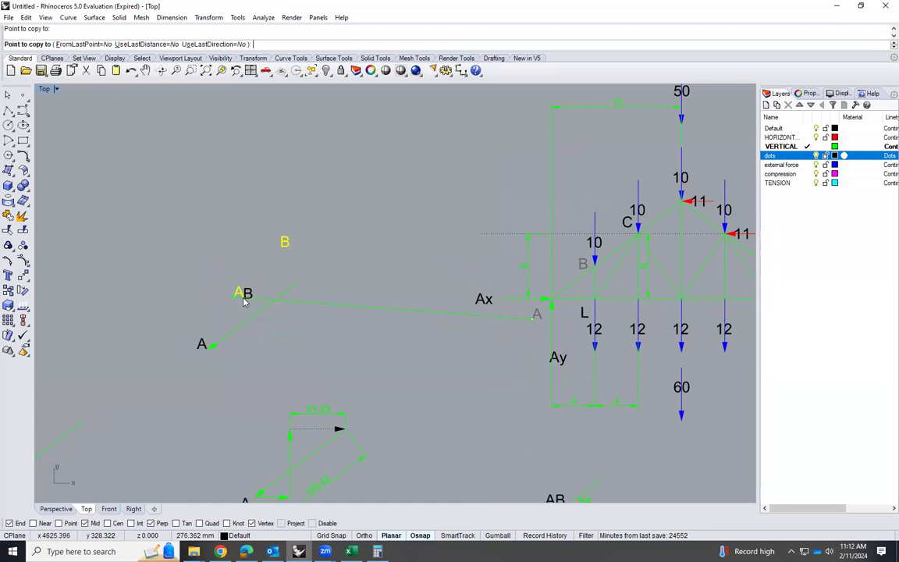
key("Return")
Move the copied label B to the upper end of the copied AB force arrow
left_click(246, 295)
type("m")
key("Return")
left_click(252, 298)
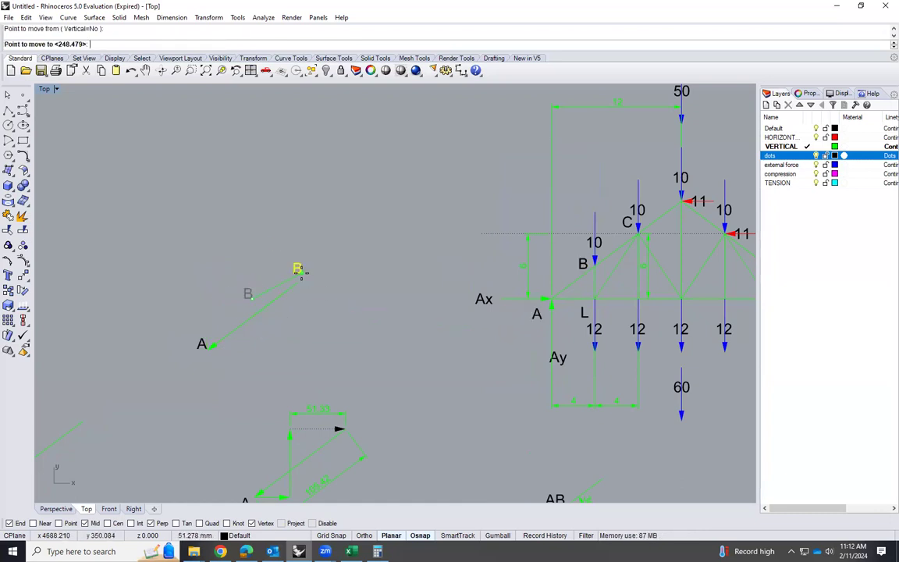
left_click(300, 271)
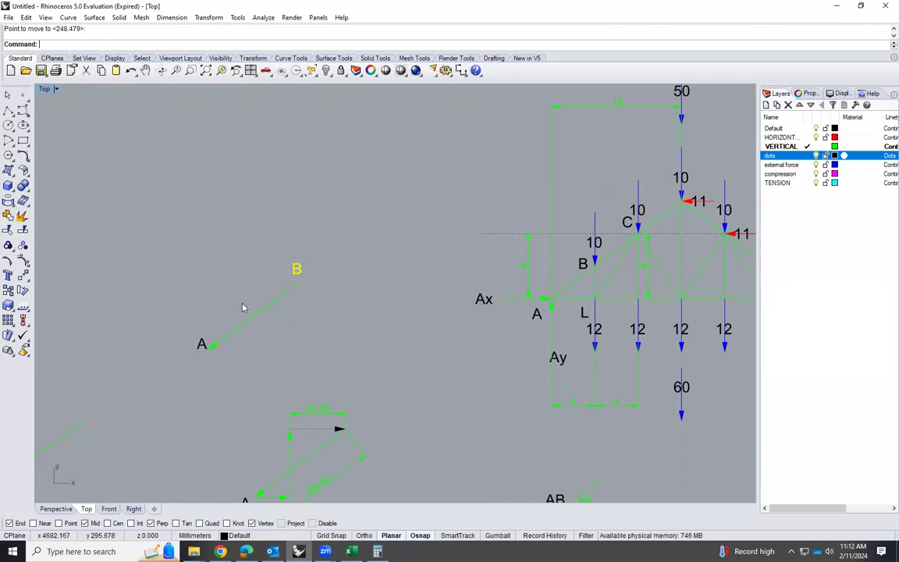
key("Escape")
Draw a line over the copied force arrow from its end at A to its end at B
scroll(218, 301, "up", 1)
scroll(128, 331, "up", 1)
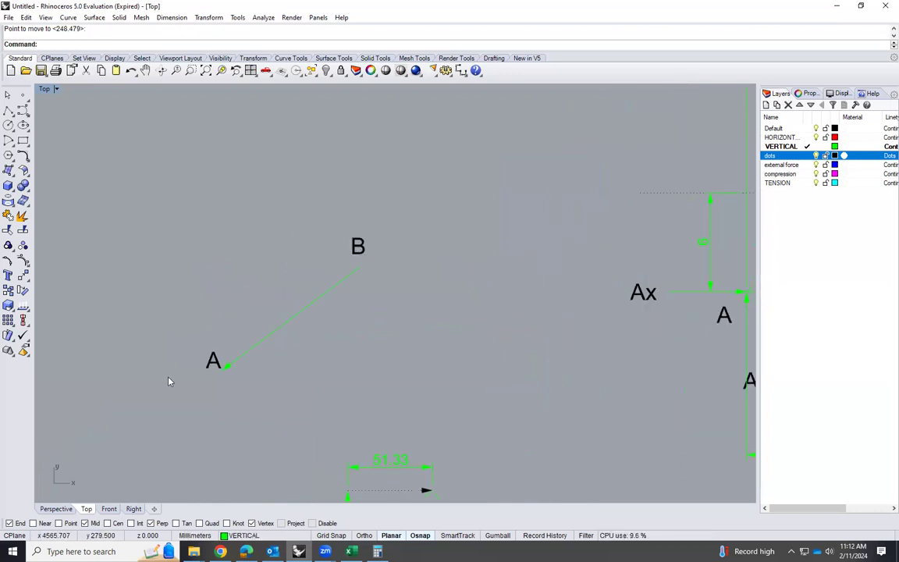
scroll(222, 325, "up", 1)
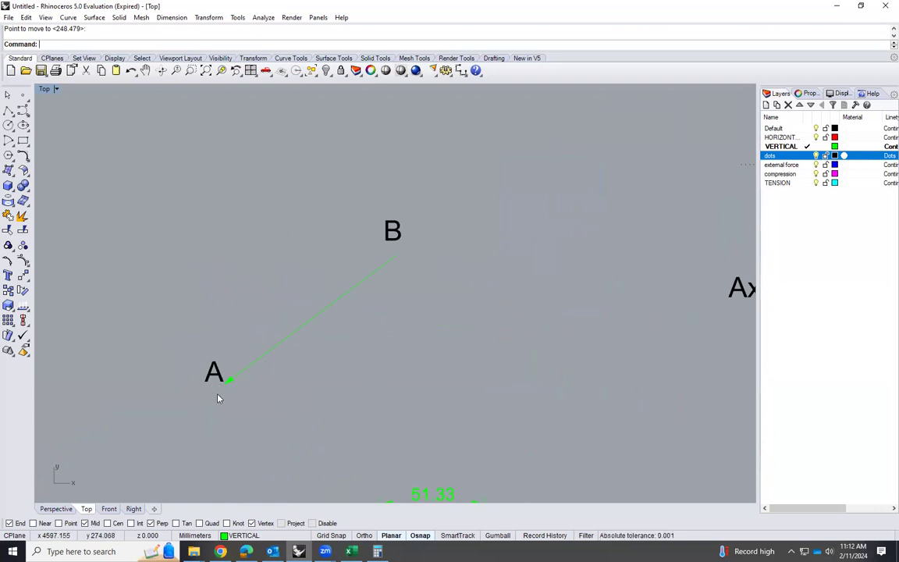
scroll(219, 397, "up", 1)
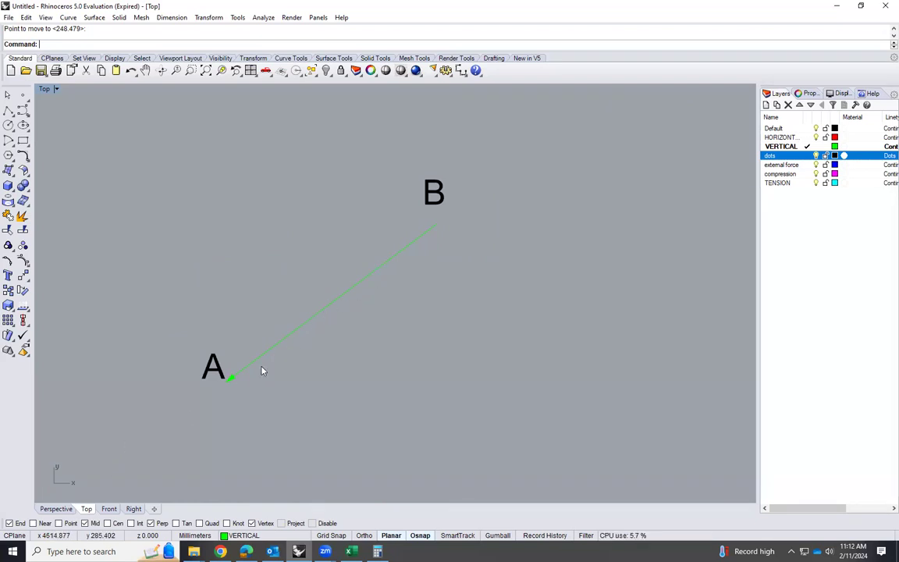
type("line")
key("Return")
left_click(231, 378)
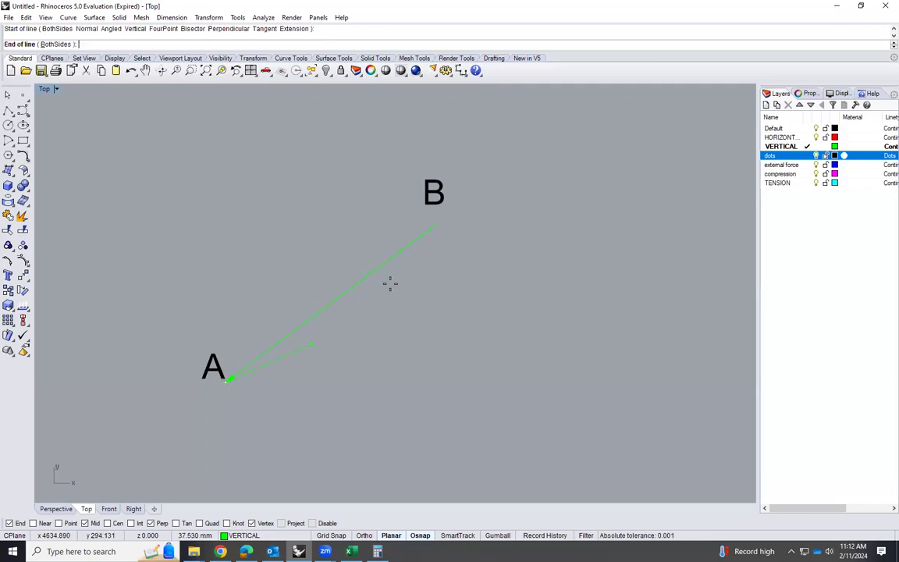
left_click(433, 226)
Add an arrowhead at the B end of the new line overlapping the copied AB force arrow
left_click(415, 245)
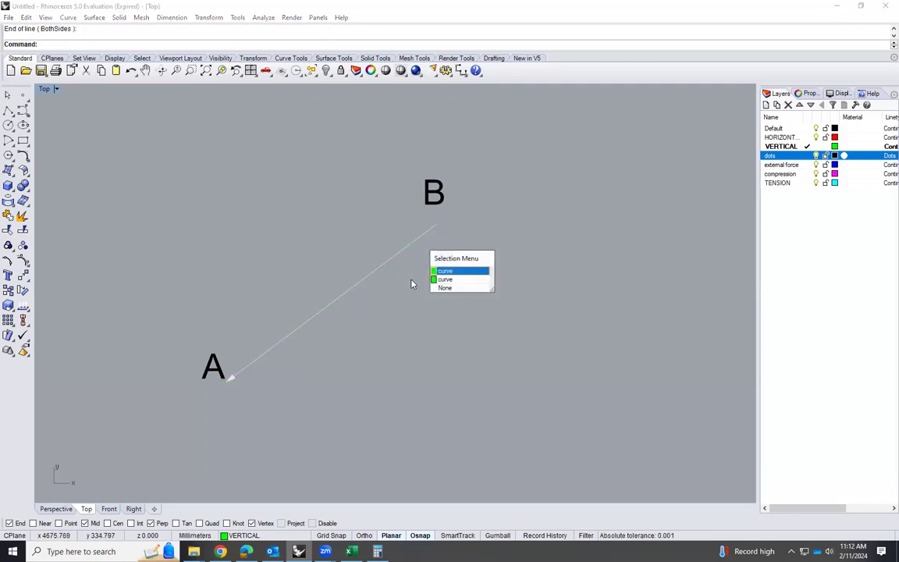
left_click(445, 271)
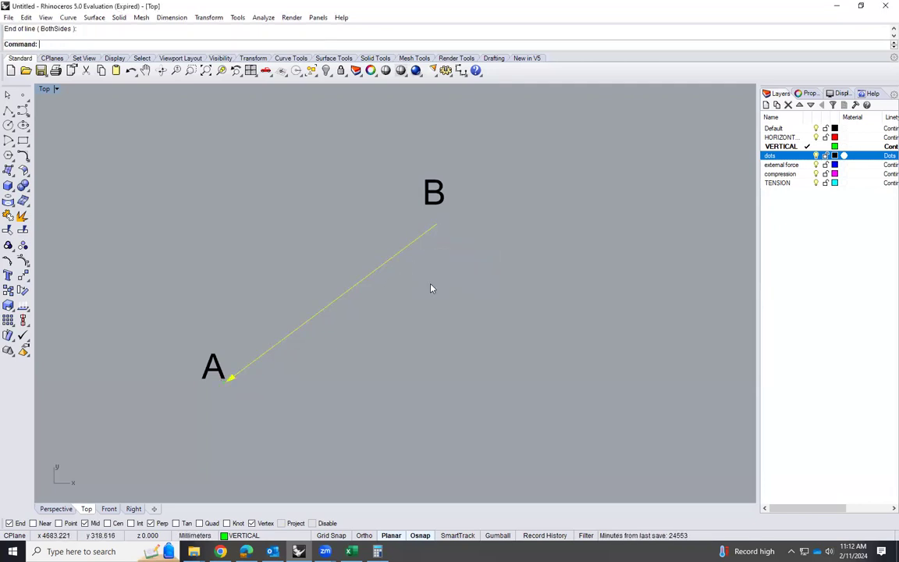
left_click(416, 285)
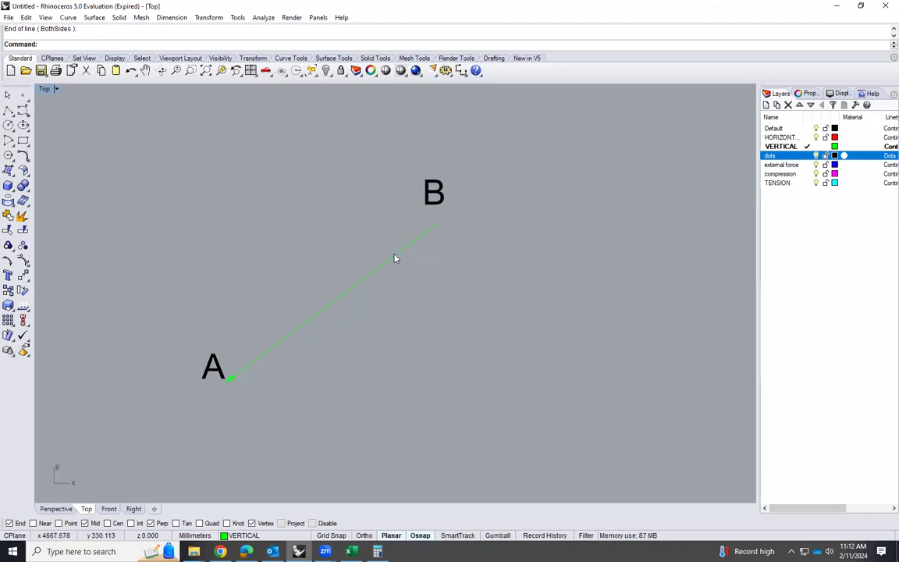
left_click(397, 259)
left_click(433, 294)
type("Arrowhead")
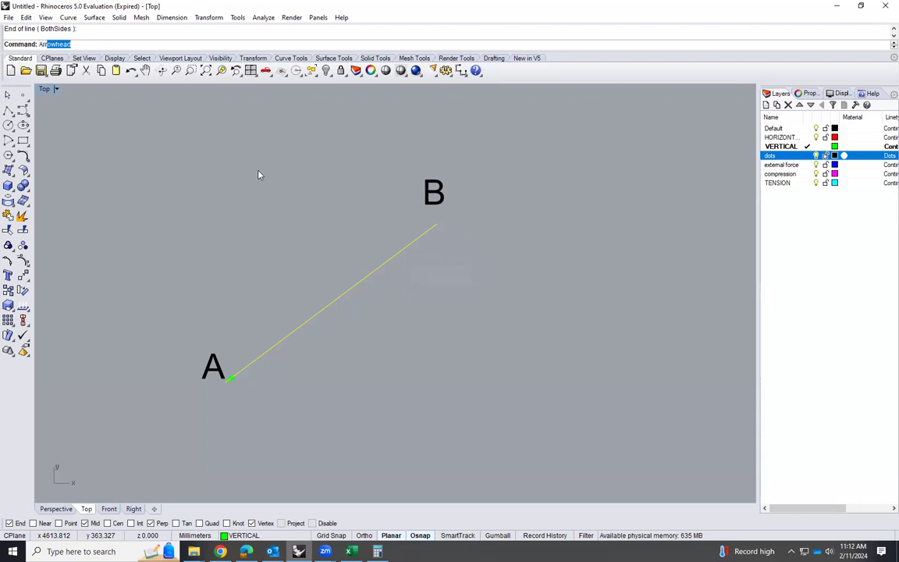
key("Return")
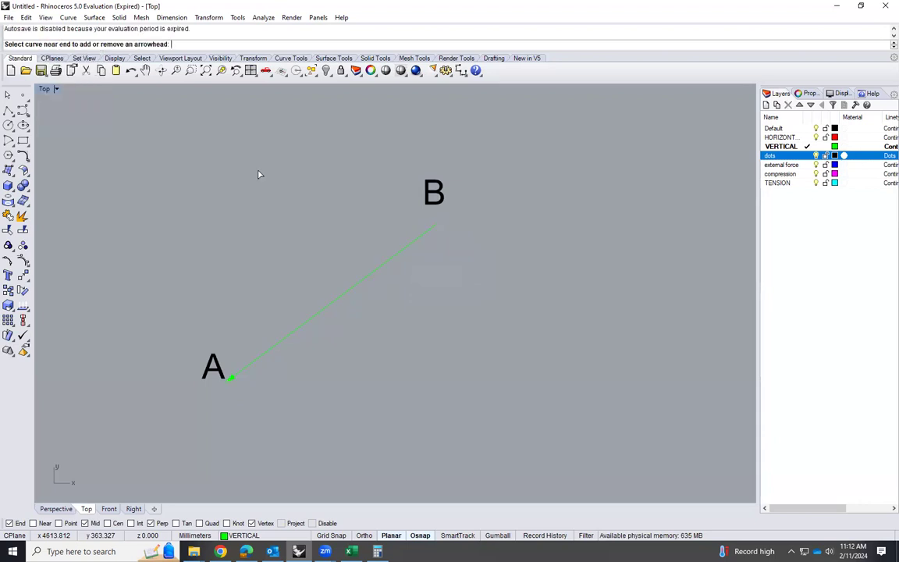
left_click(353, 293)
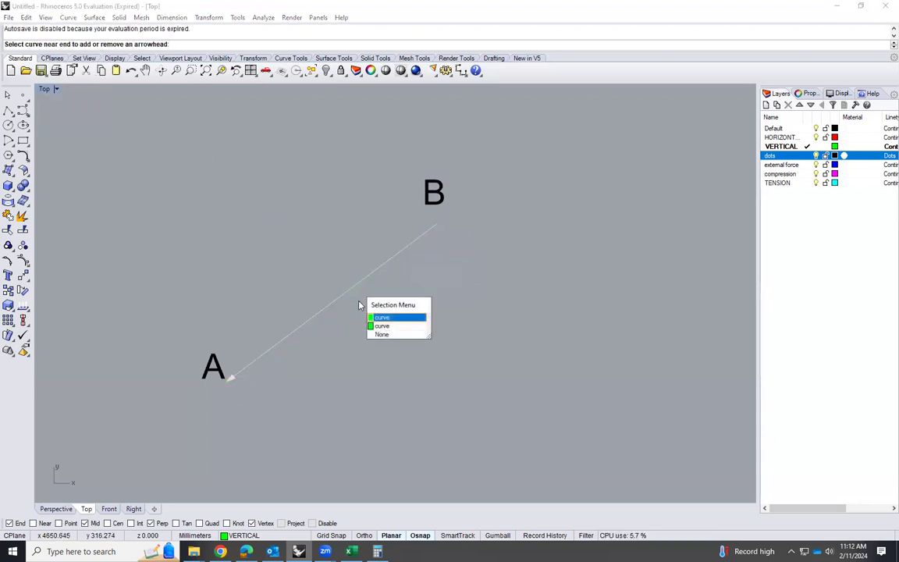
left_click(392, 326)
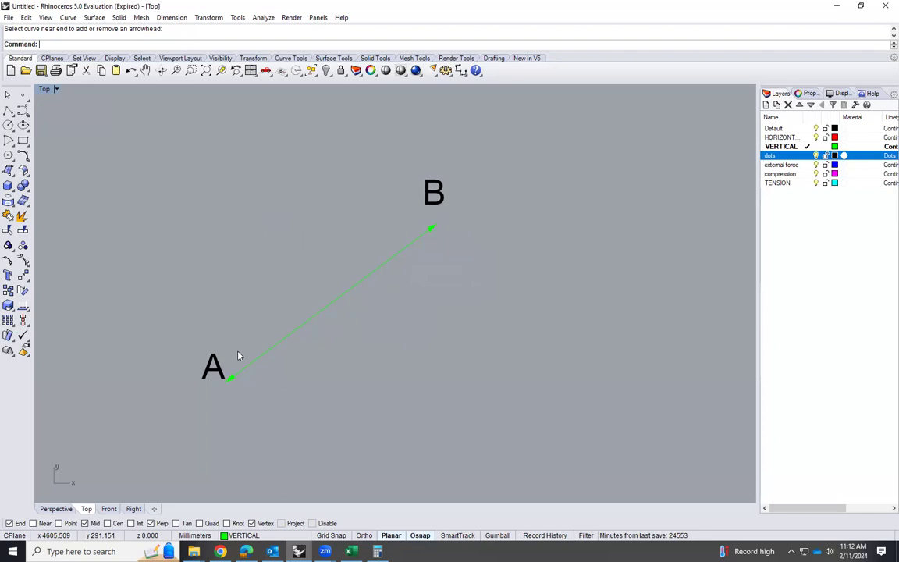
Examine the opposing arrowheads at ends A and B of the copied member AB
scroll(219, 400, "up", 1)
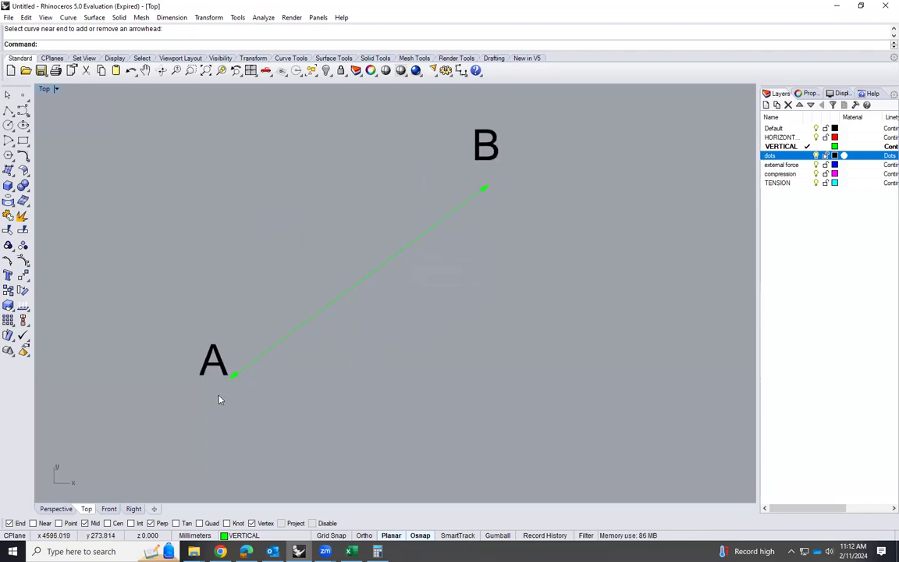
middle_click(219, 399)
scroll(227, 390, "up", 3)
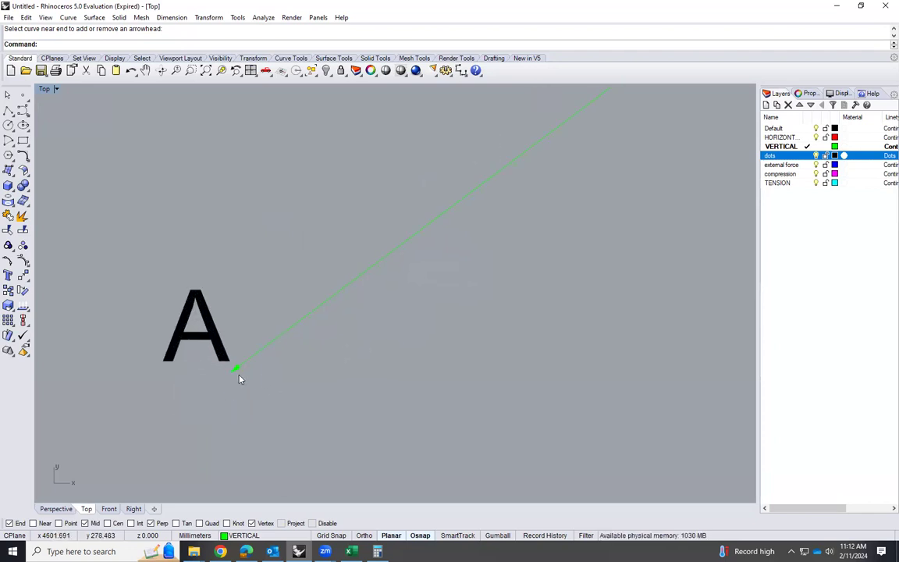
scroll(189, 405, "down", 5)
scroll(332, 287, "up", 2)
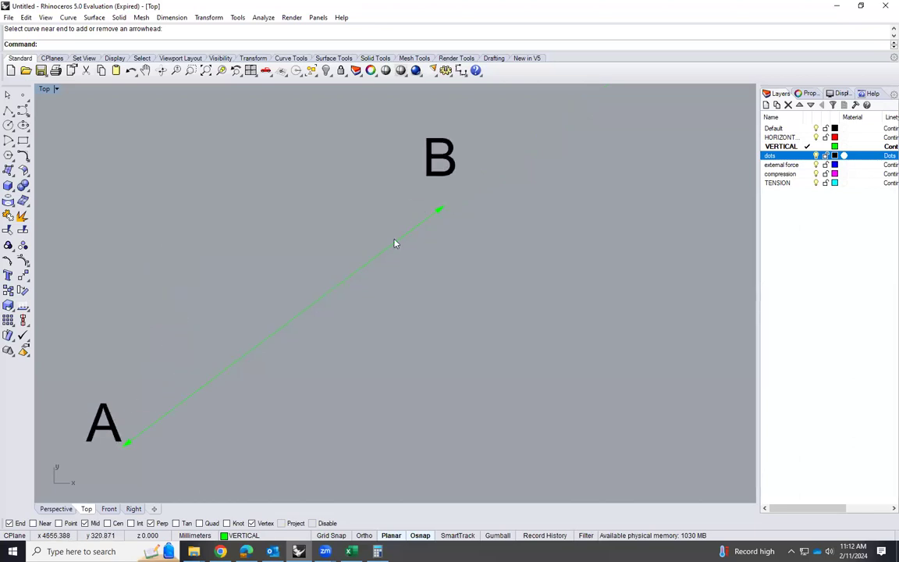
scroll(433, 186, "up", 1)
scroll(441, 209, "down", 2)
scroll(435, 210, "down", 1)
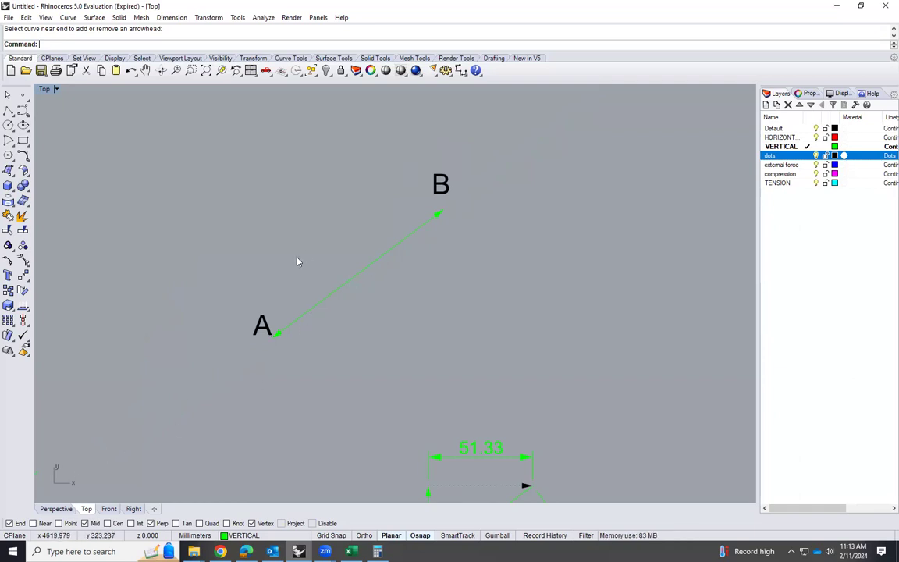
Copy the AB arrow that points toward B onto the separate joint B diagram, with its tip at the joint
scroll(436, 281, "down", 4)
left_click(226, 402)
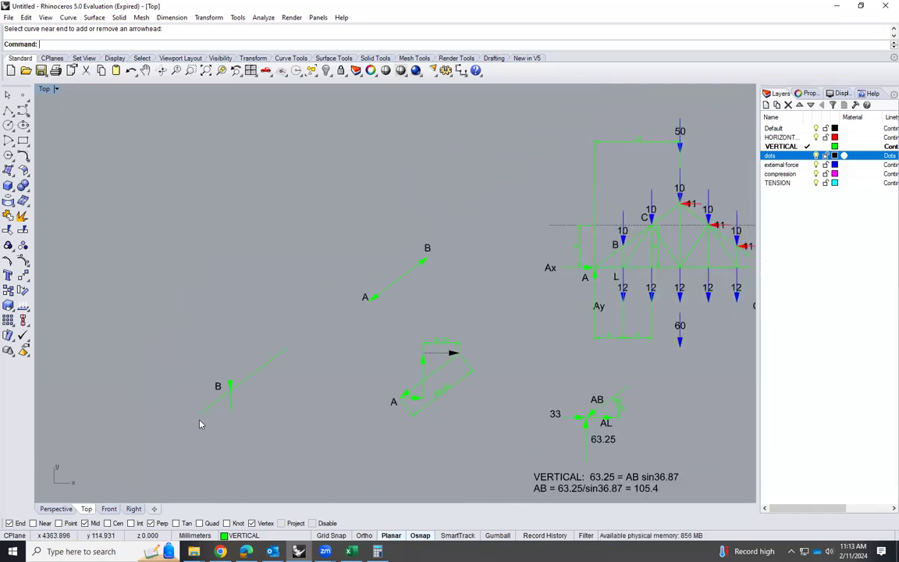
left_click(424, 269)
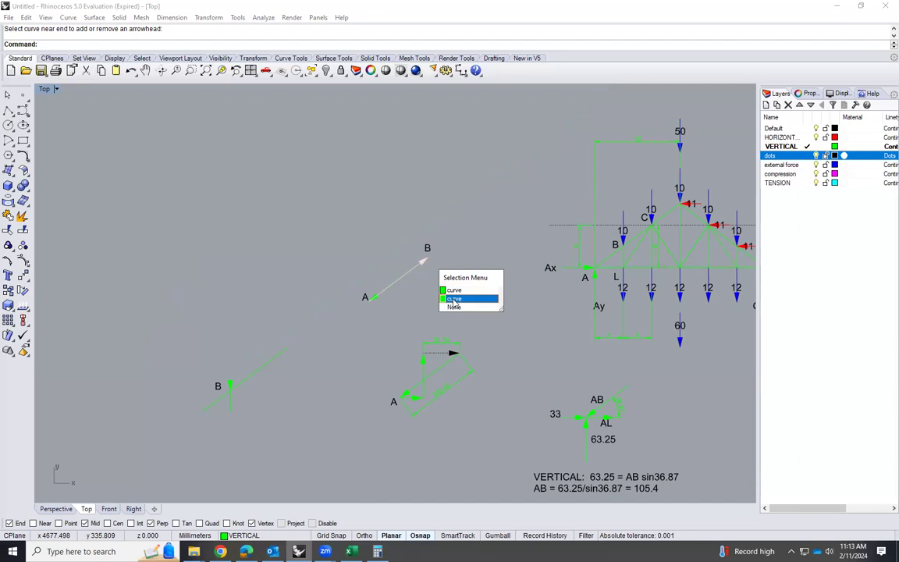
left_click(454, 301)
type("Copy")
key("Return")
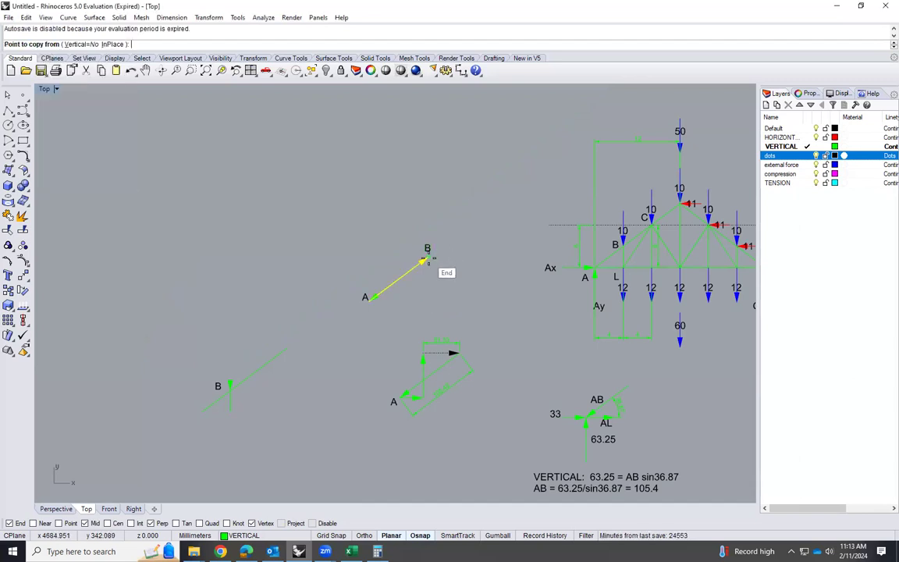
left_click(427, 260)
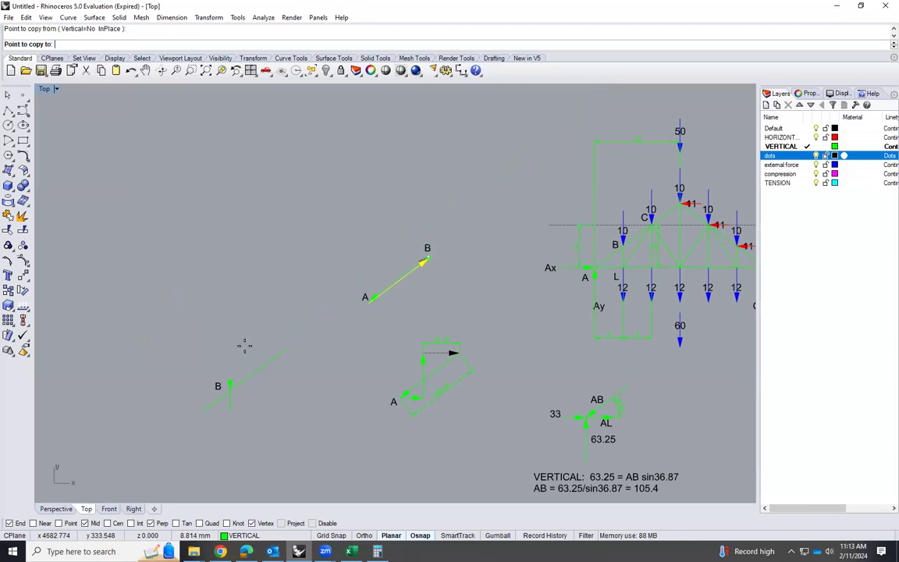
left_click(229, 390)
key("Return")
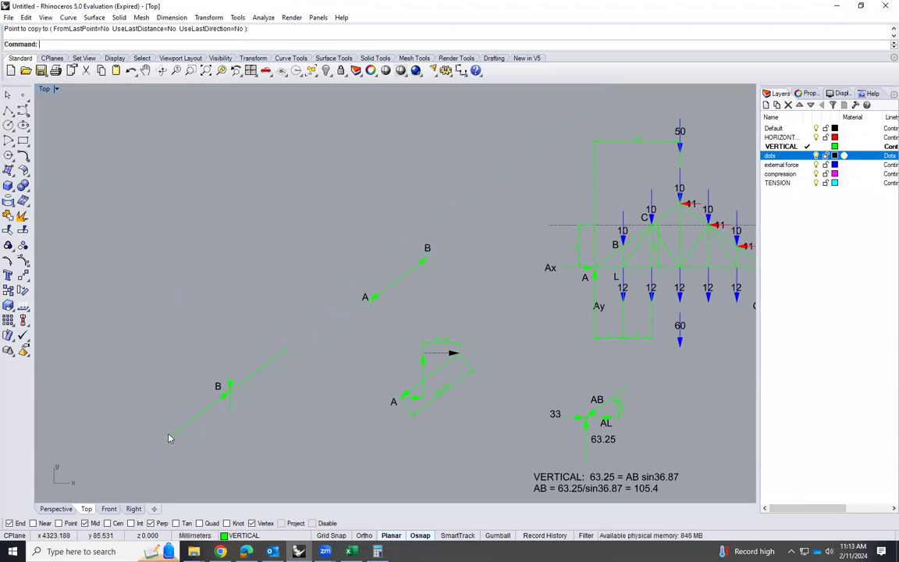
Examine the forces and member lines meeting at joint B and compare them with joint A's force polygon
scroll(168, 437, "up", 2)
middle_click(169, 438)
scroll(236, 393, "up", 9)
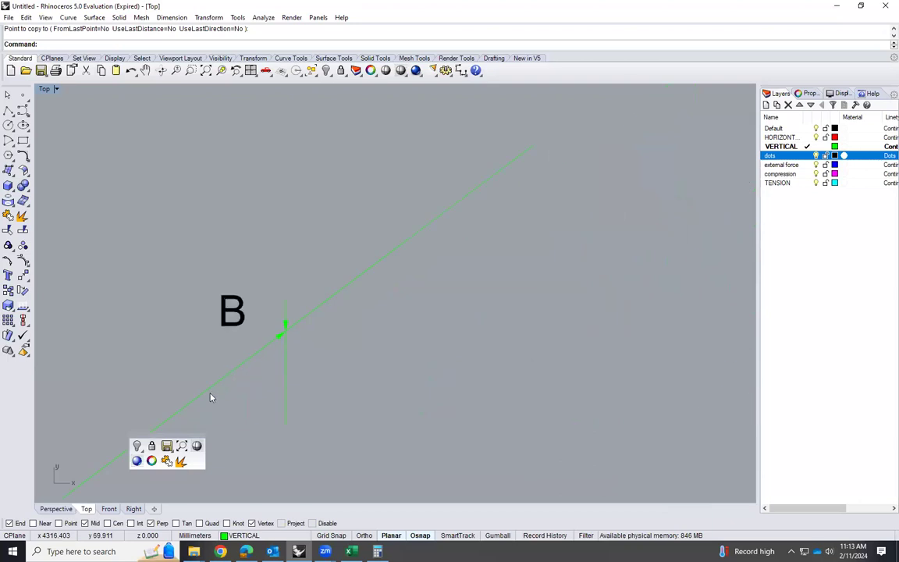
scroll(460, 231, "down", 3)
scroll(304, 353, "up", 2)
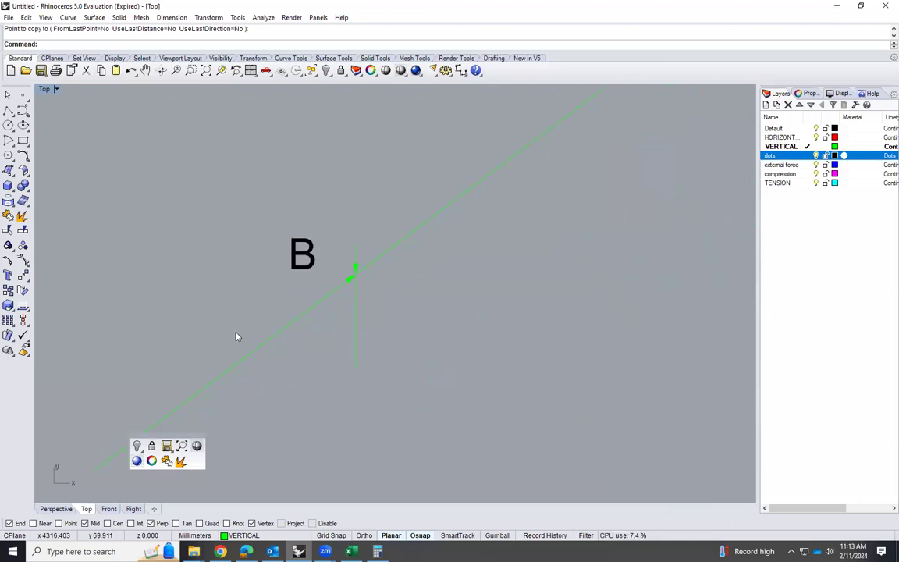
scroll(429, 361, "down", 6)
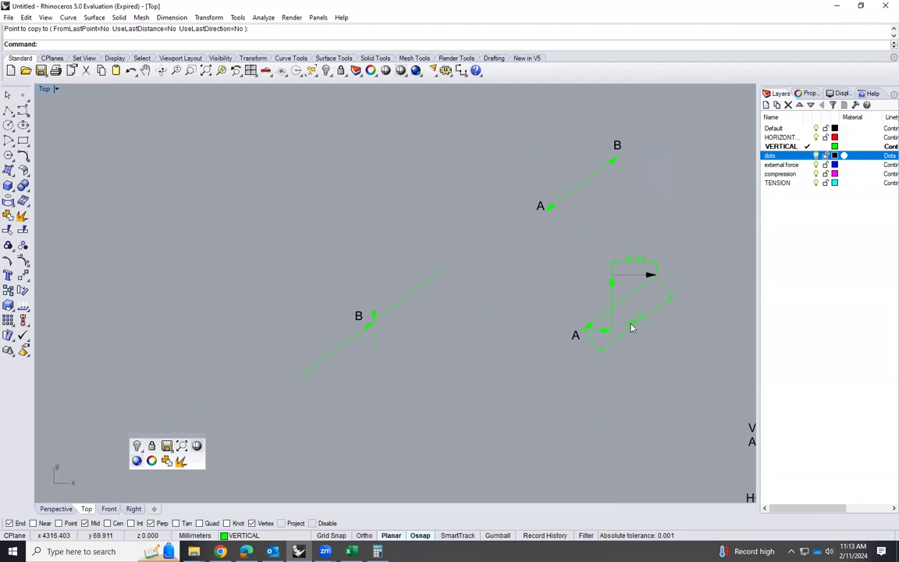
scroll(354, 382, "up", 5)
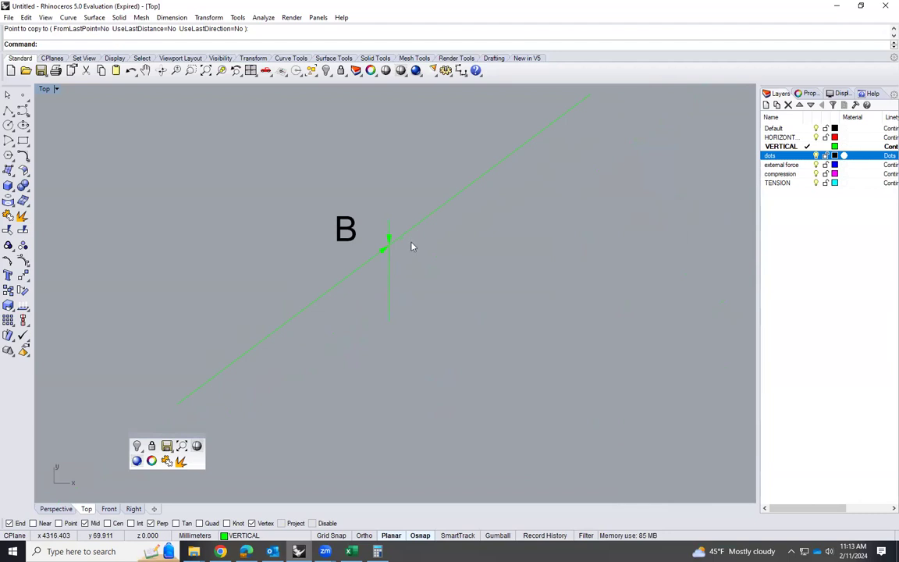
Copy the joint B label into the empty space between the joint B diagram and joint A's force polygon
scroll(302, 312, "down", 2)
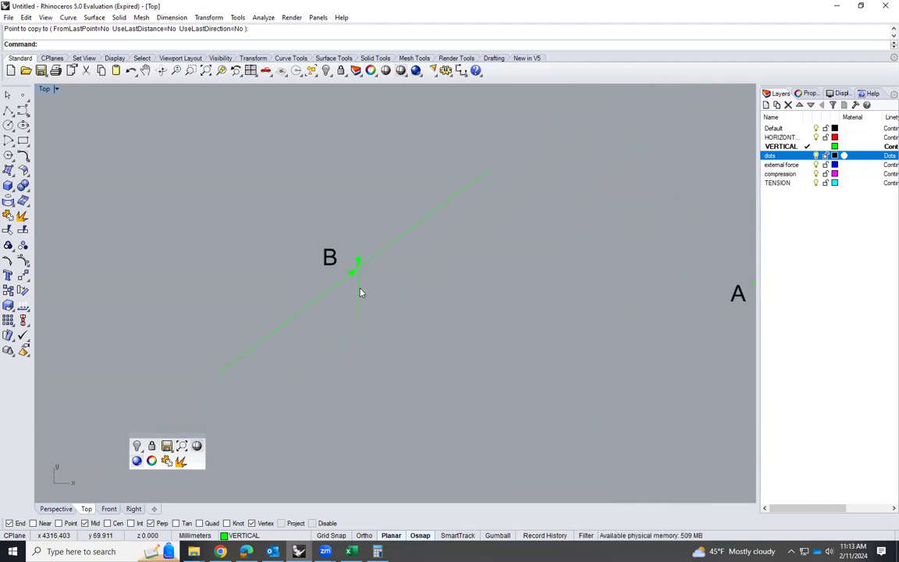
scroll(354, 336, "up", 3)
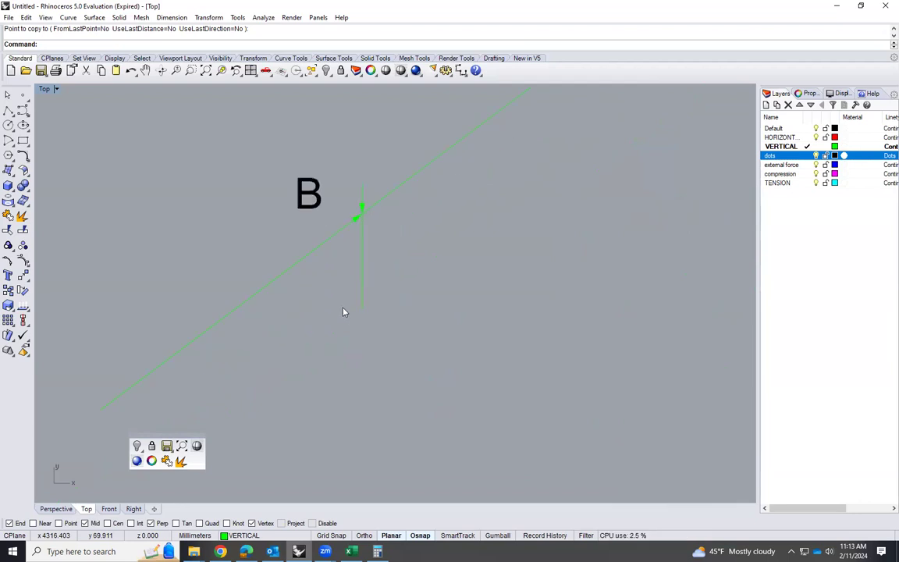
scroll(298, 357, "down", 1)
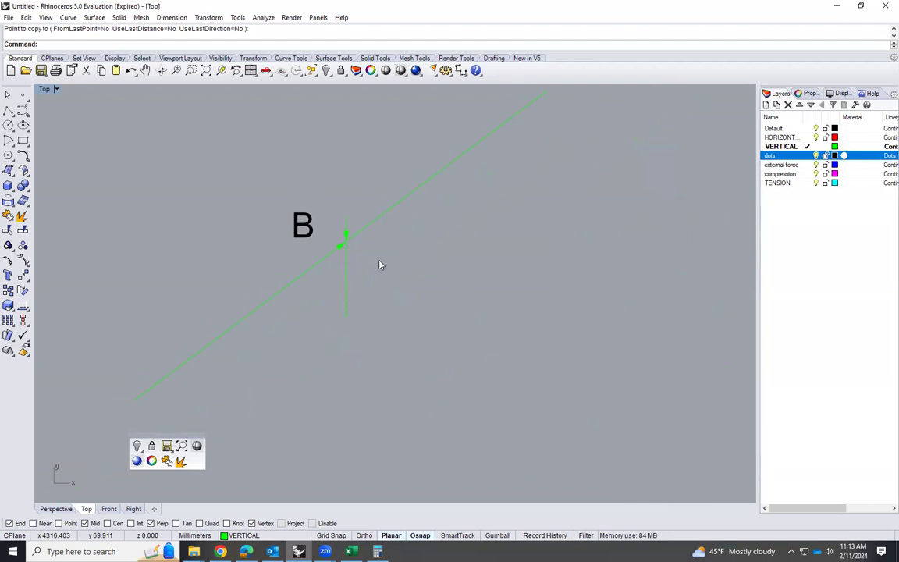
left_click(303, 241)
type("Copy")
key("Return")
left_click(300, 242)
left_click(528, 258)
key("Return")
Draw a 10 mm vertical line downward beside the copied B label
type("line")
key("Return")
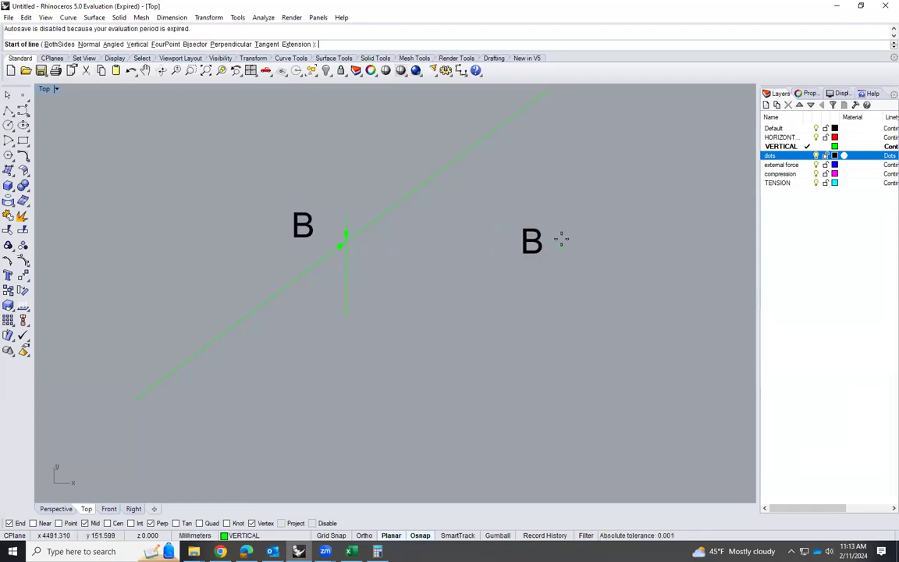
left_click(564, 265)
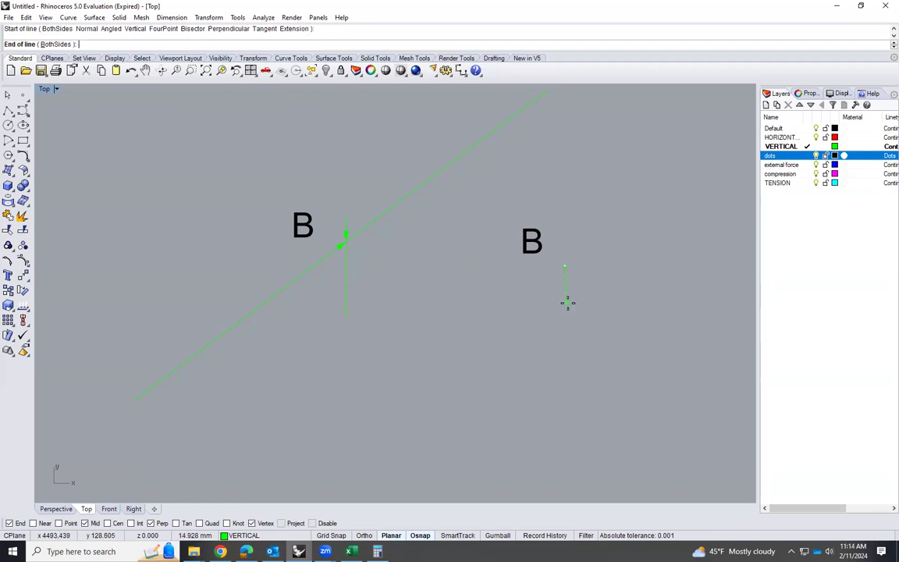
type("10")
key("Return")
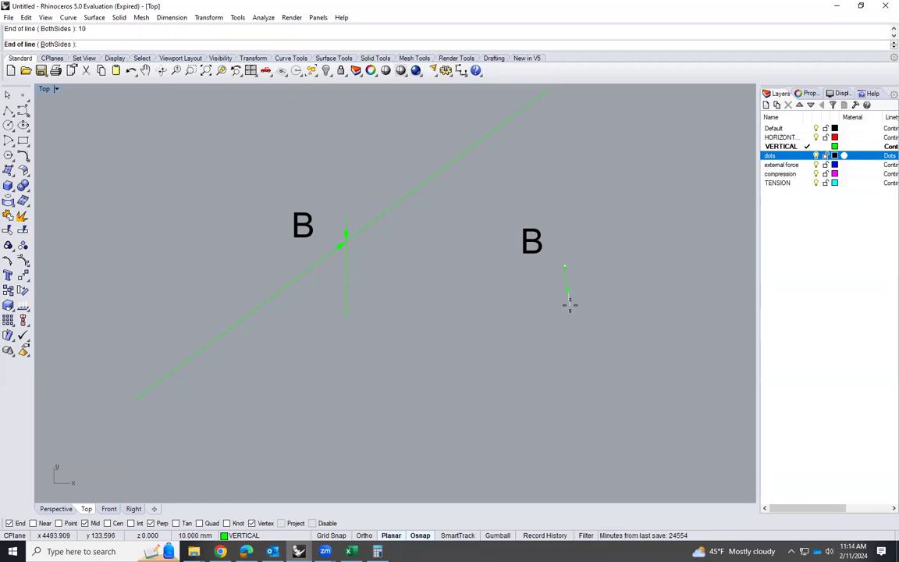
left_click(544, 316)
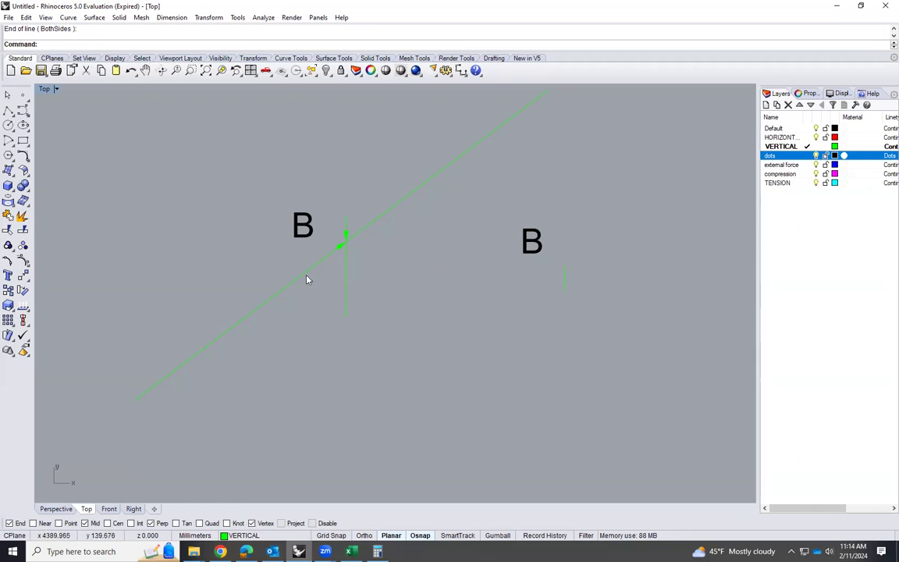
Copy the AB force arrow from the joint B diagram so its tail meets the lower end of the 10 mm line
scroll(173, 365, "down", 2)
left_click(216, 341)
type("Copy")
key("Return")
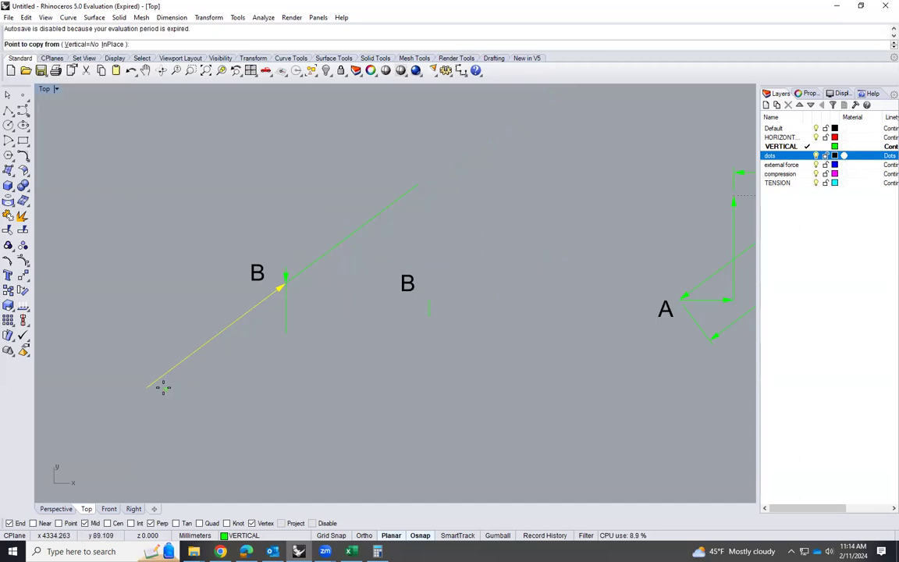
left_click(149, 387)
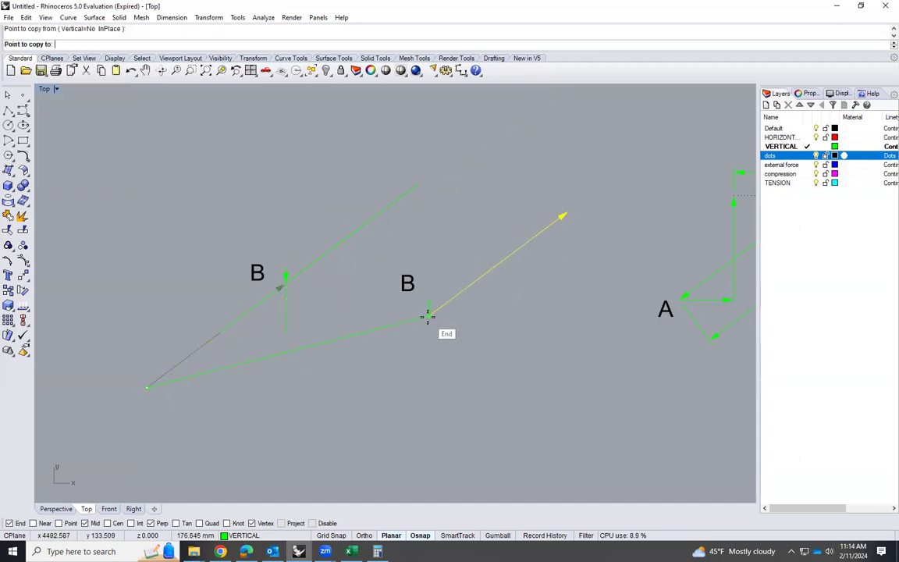
left_click(429, 314)
key("Return")
Copy the downward load arrow from joint B onto the 10 mm vertical line of the new force polygon
left_click(285, 278)
key("Return")
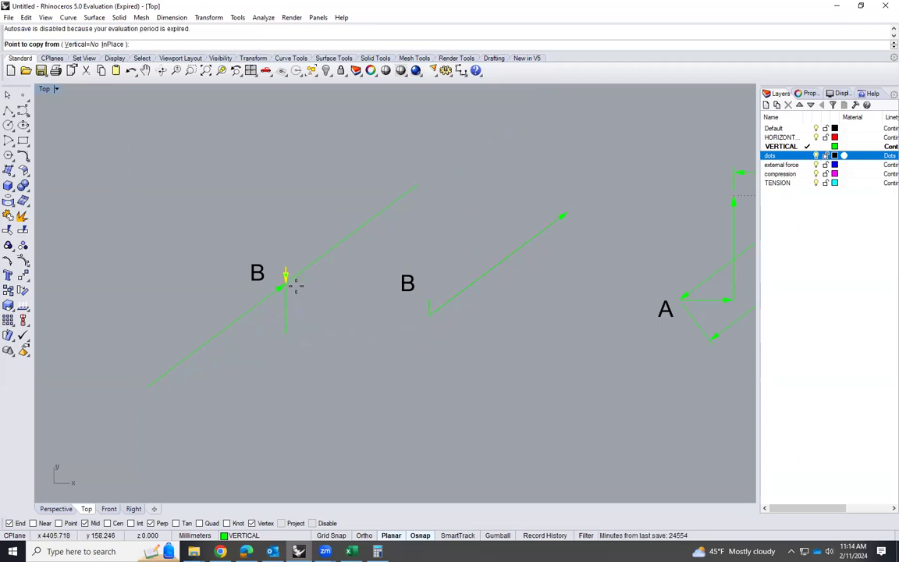
left_click(286, 267)
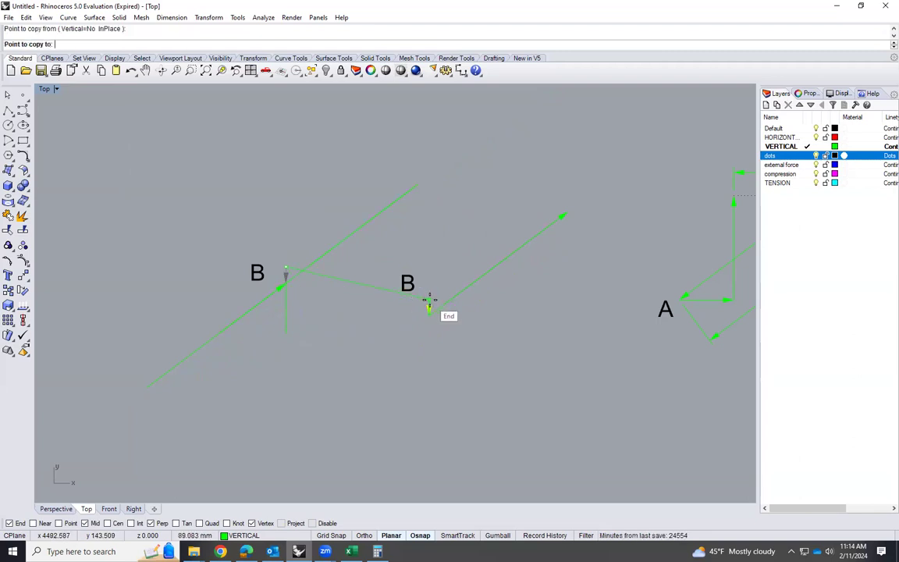
key("Return")
scroll(429, 310, "up", 2)
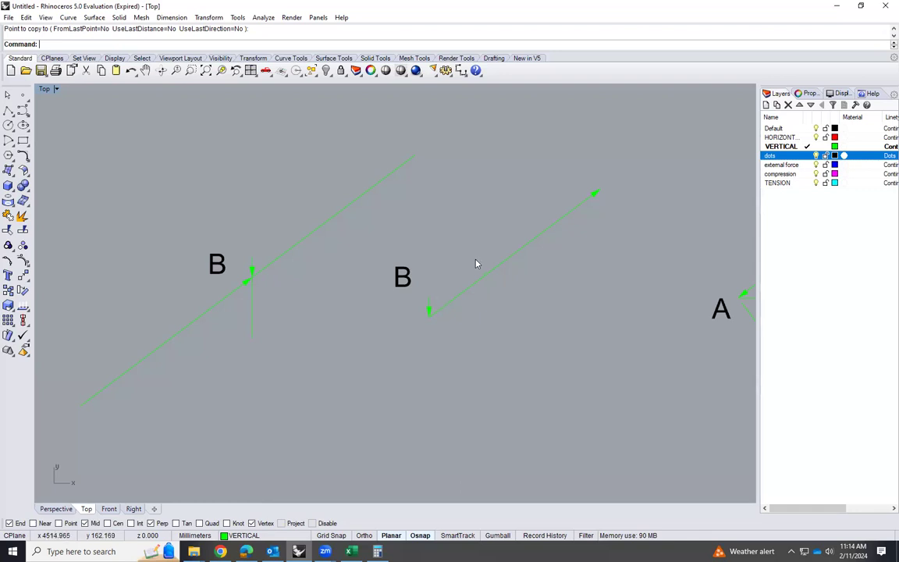
scroll(381, 335, "down", 2)
scroll(494, 289, "up", 1)
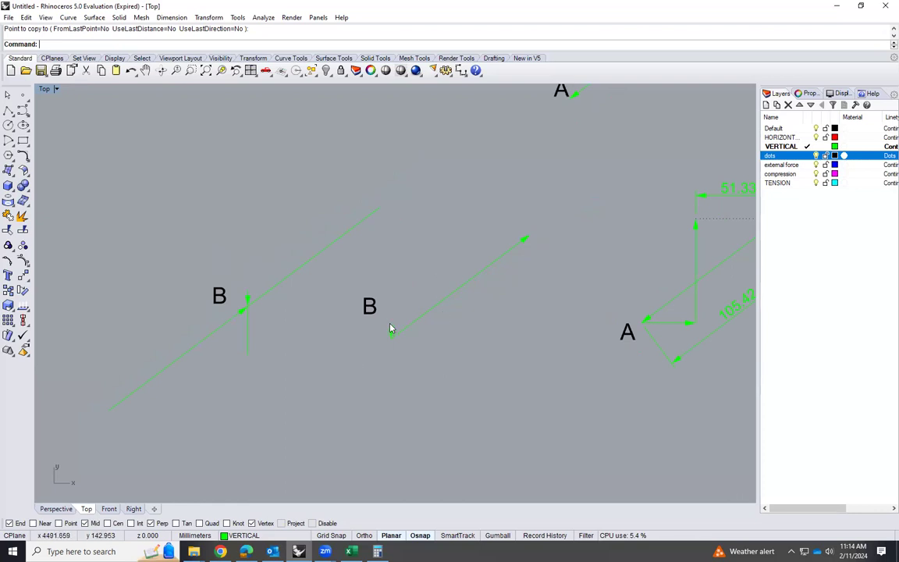
Draw a vertical line about 59 mm long upward from the copied AB arrow's tip and assign it to the dots layer
type("line")
key("Return")
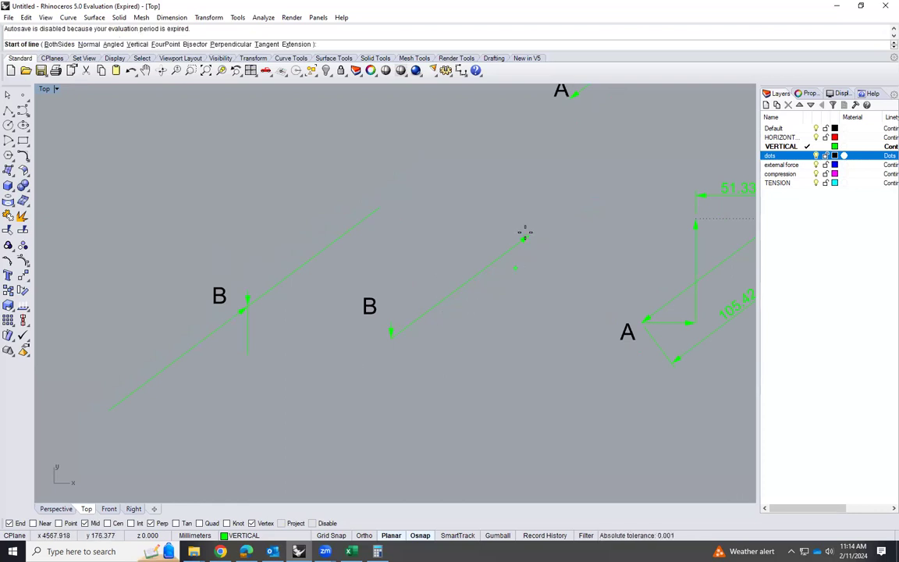
left_click(528, 236)
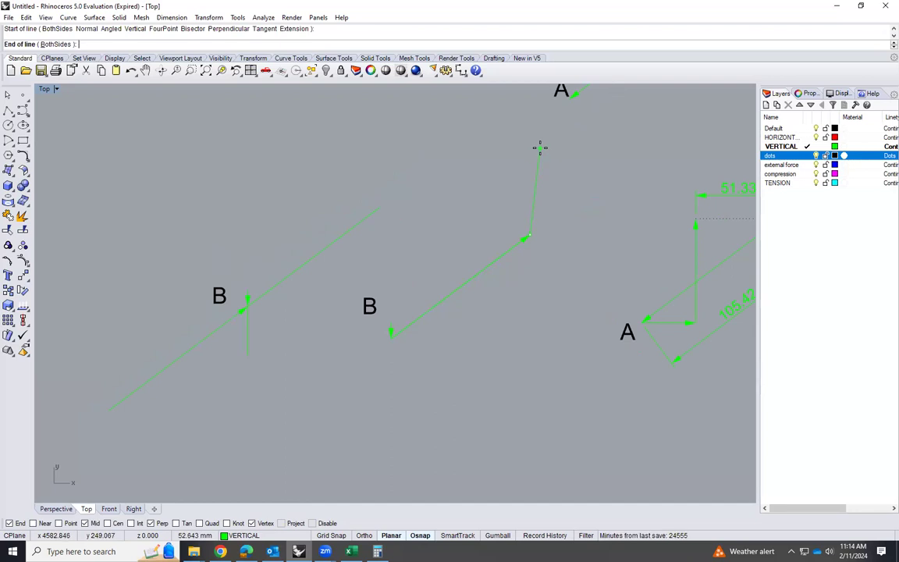
left_click(537, 141, "shift")
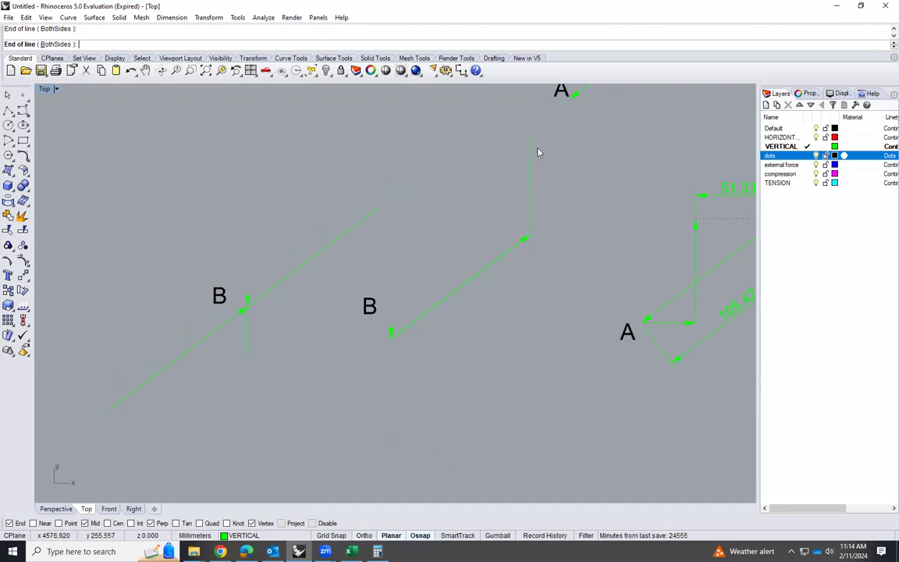
left_click(241, 535)
left_click(258, 494)
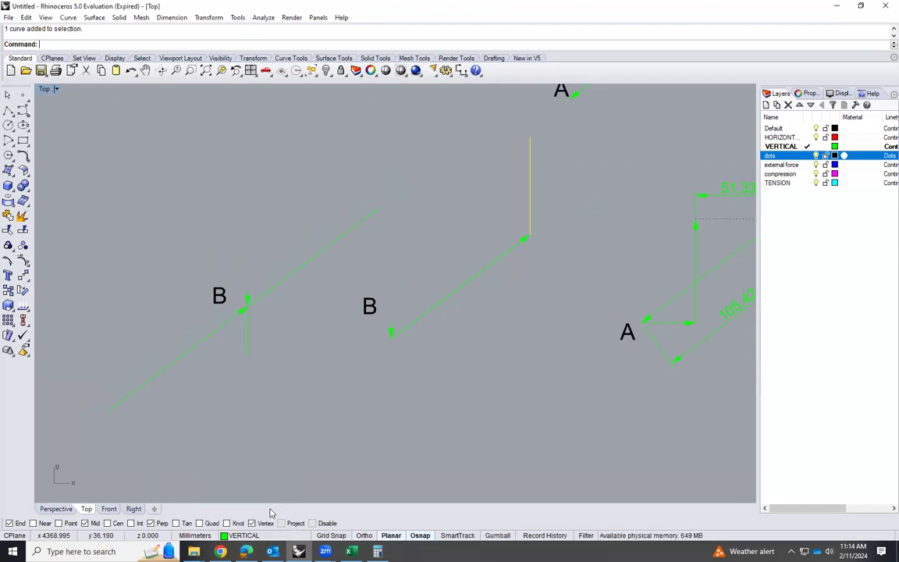
Move the dotted vertical line so its midpoint sits on the tip of the copied AB force arrow
left_click(530, 196)
type("m")
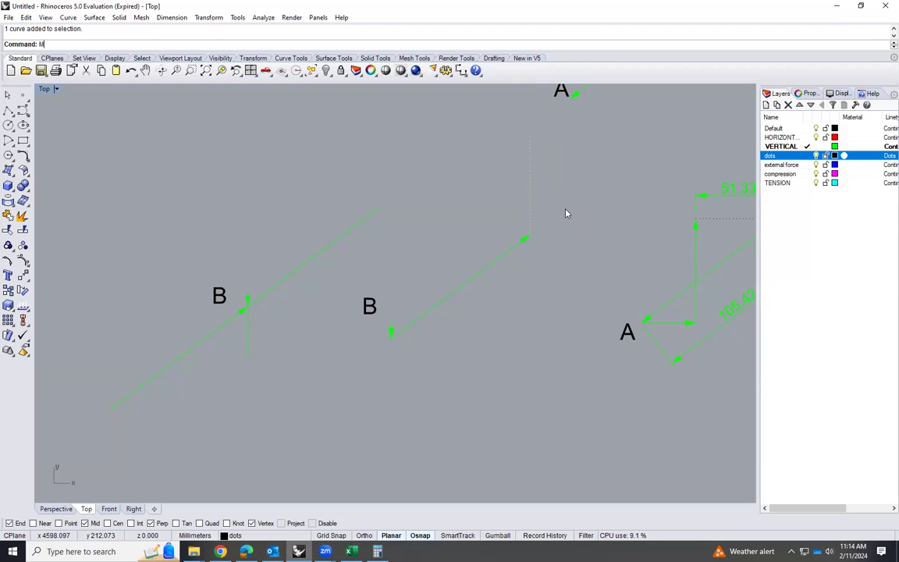
key("Return")
left_click(530, 184)
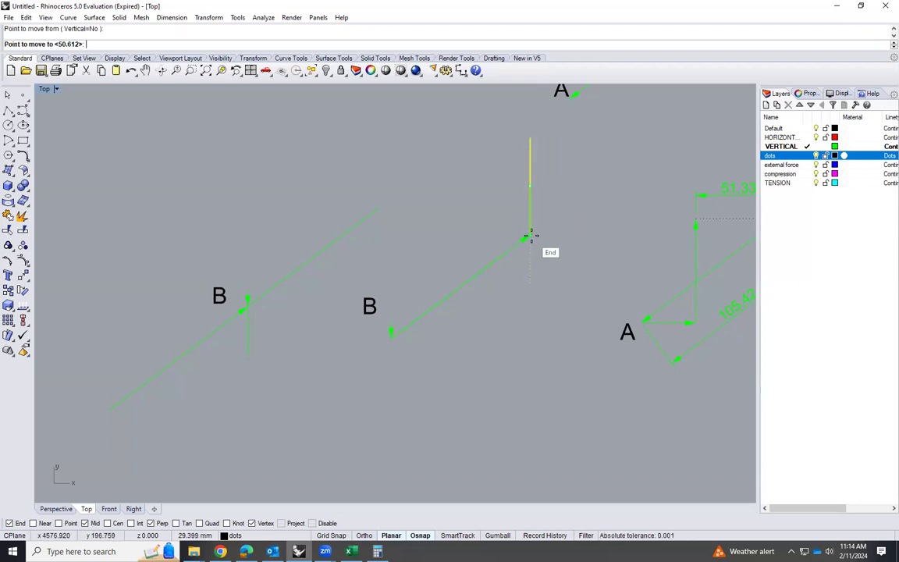
left_click(527, 239)
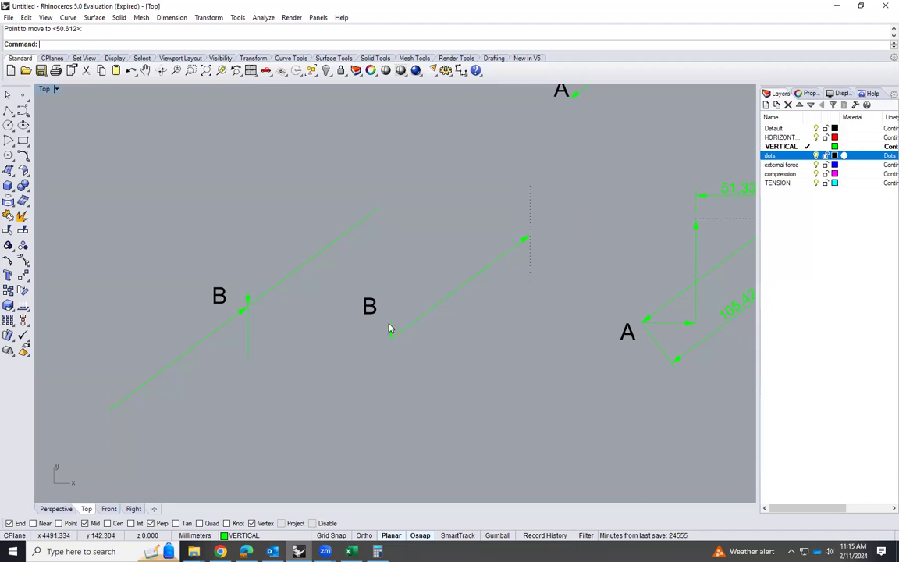
scroll(386, 328, "up", 1)
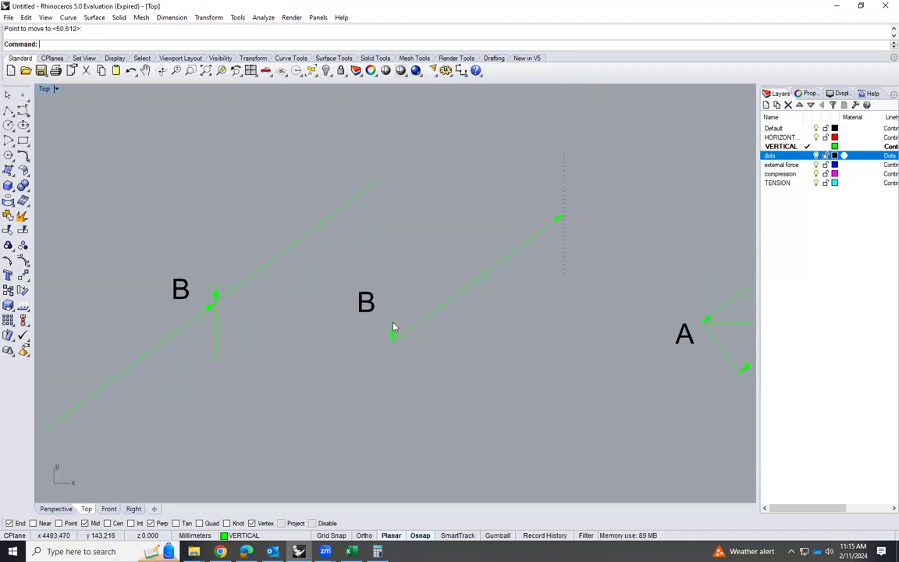
left_click(281, 259)
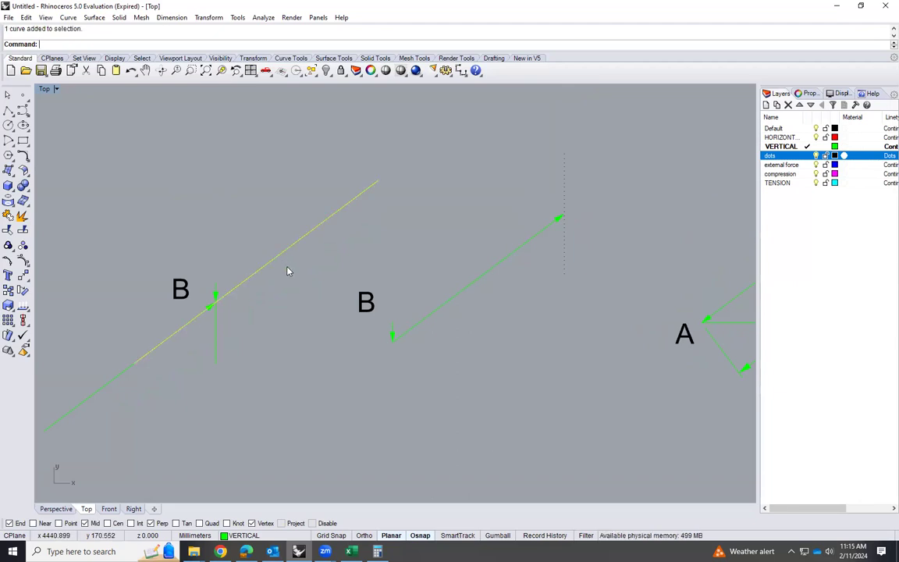
type("CP")
key("Return")
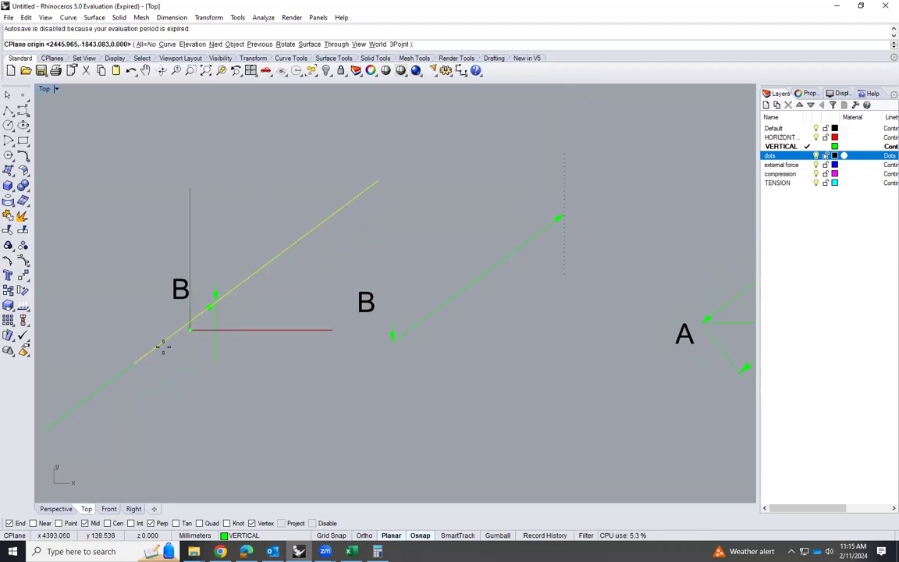
key("Escape")
key("Escape")
Copy the inclined member line from joint B to the upper end of the 10 mm load and assign it to the dots layer
type("Copy")
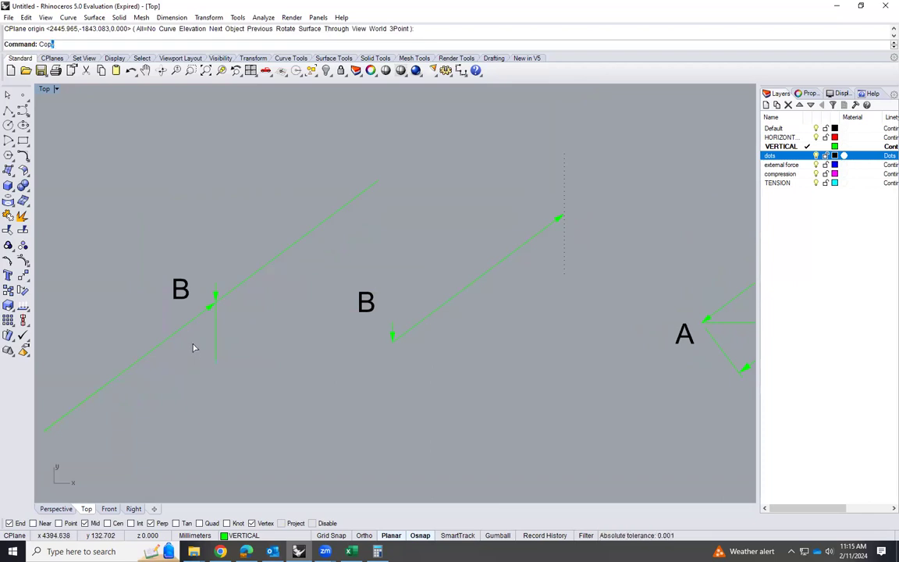
key("Return")
left_click(261, 277)
key("Return")
left_click(139, 361)
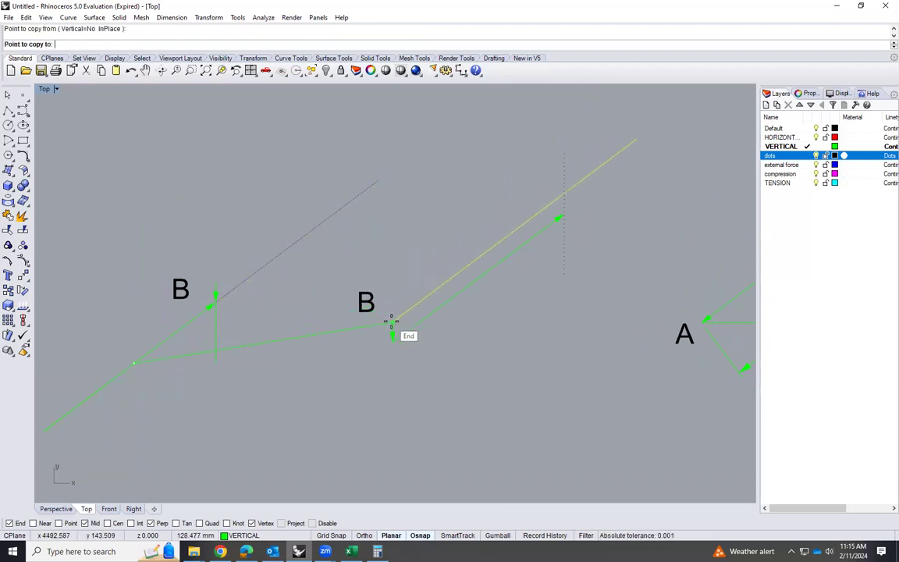
left_click(468, 285)
key("Return")
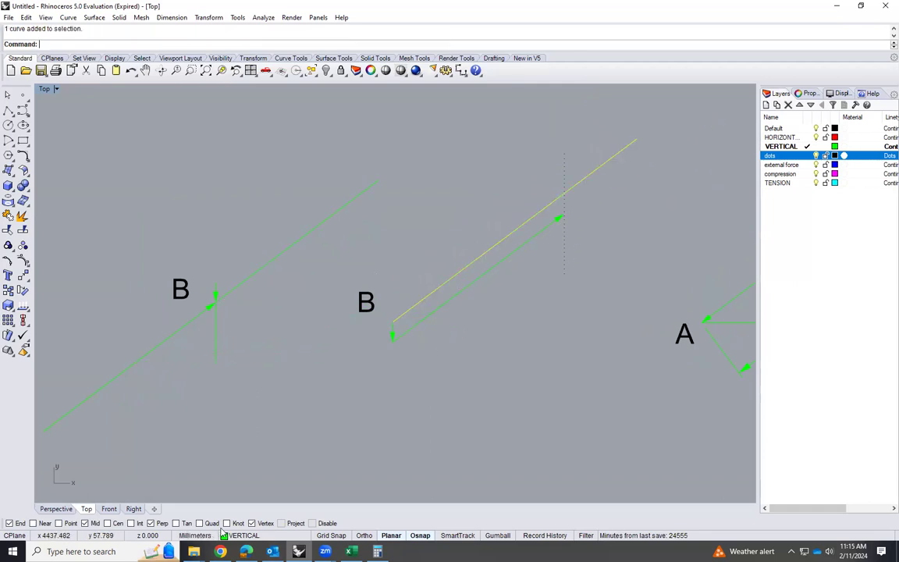
left_click(264, 535)
left_click(248, 495)
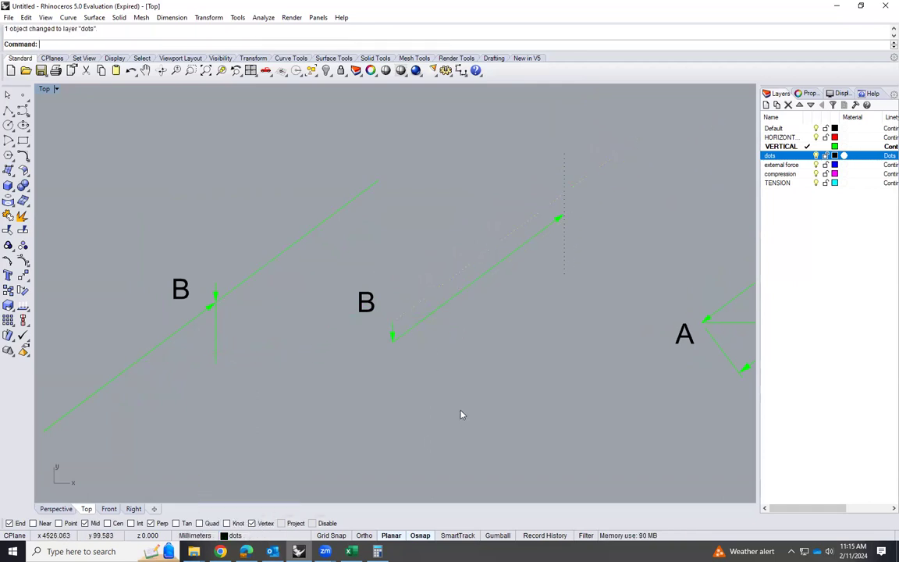
Examine where the dotted vertical and inclined lines cross in joint B's force polygon, and compare with the truss and joint A's polygon
scroll(380, 396, "down", 1)
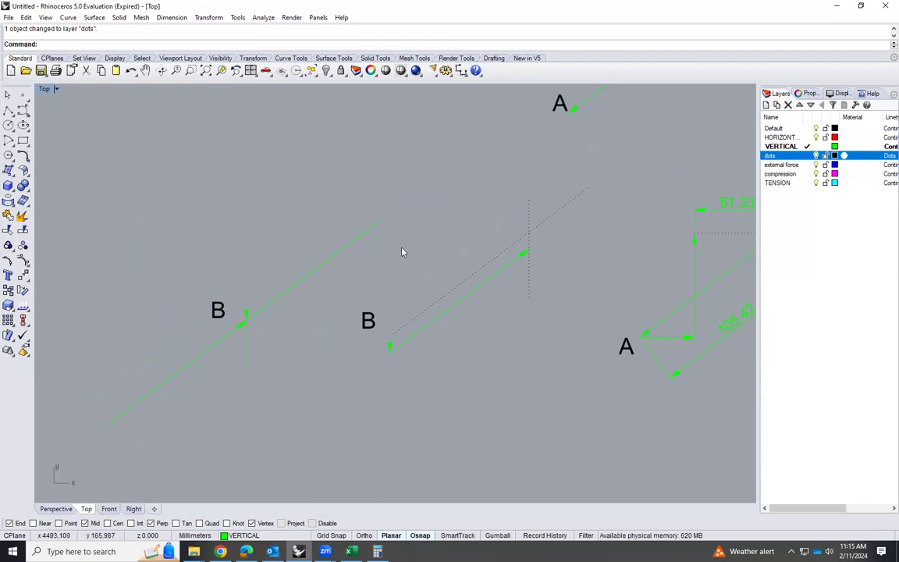
scroll(468, 265, "up", 1)
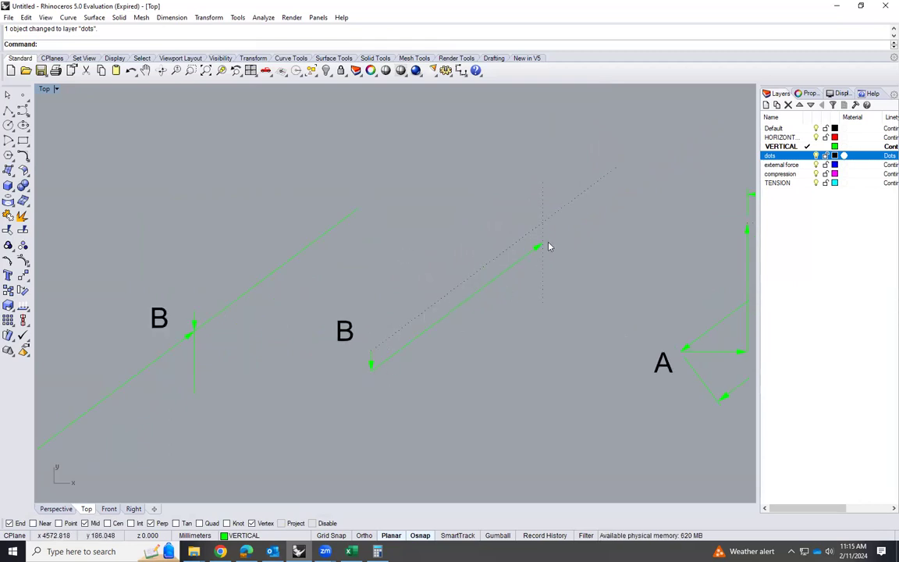
scroll(552, 242, "up", 1)
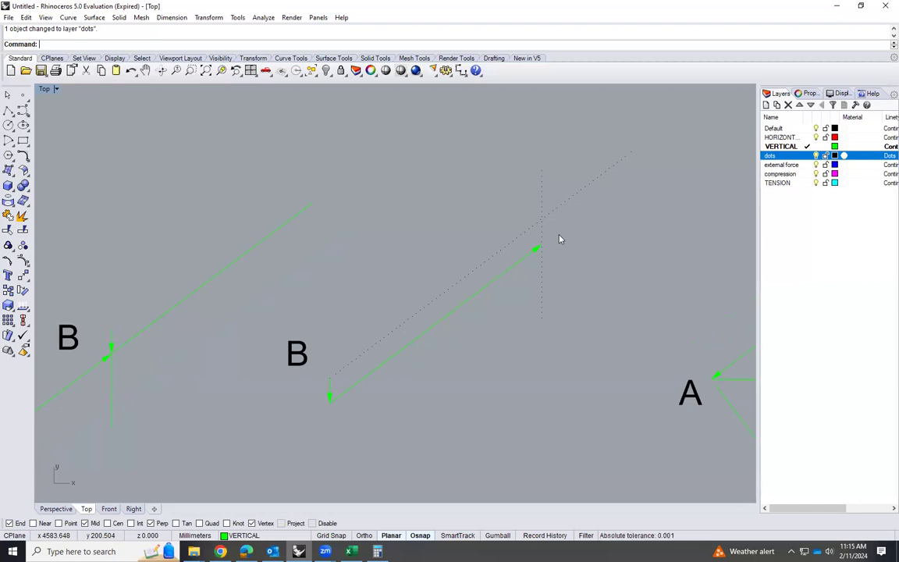
scroll(397, 275, "down", 6)
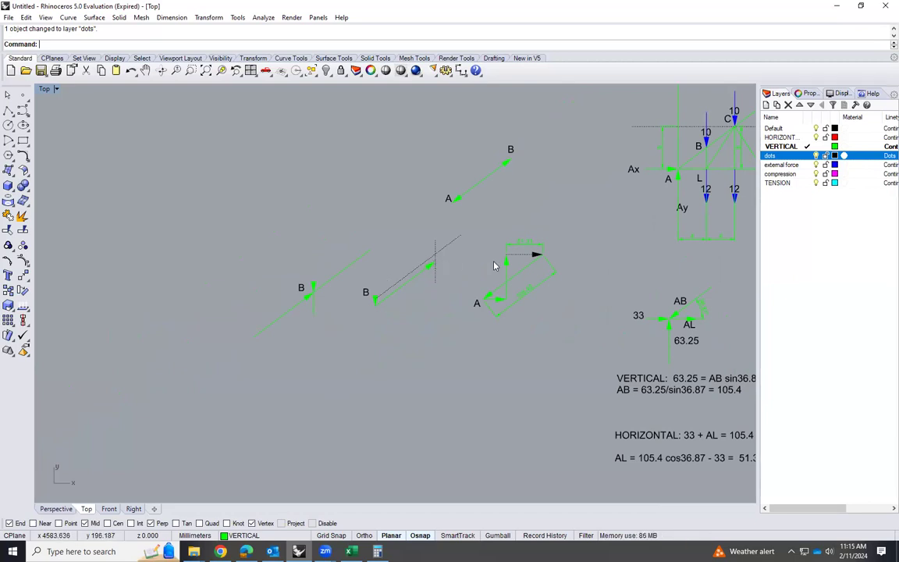
scroll(549, 216, "down", 3)
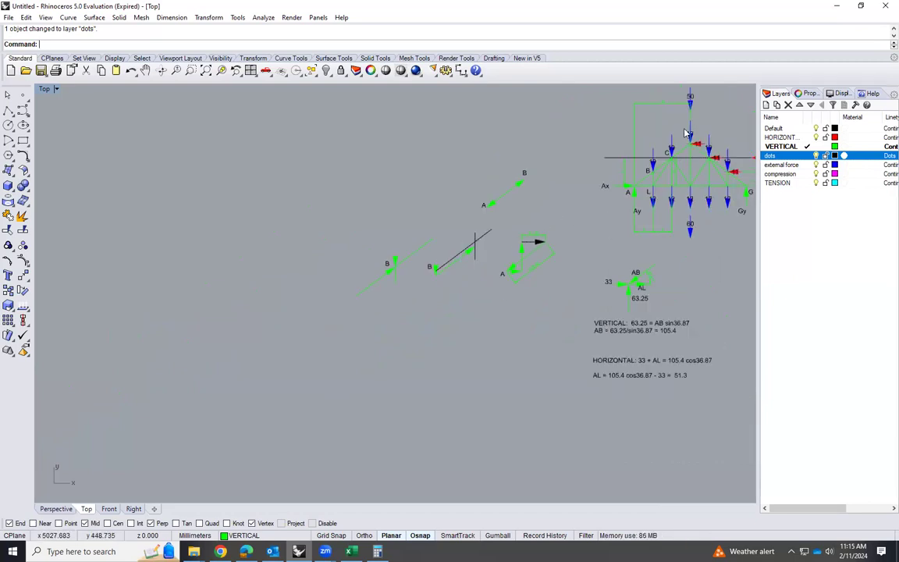
scroll(648, 166, "up", 2)
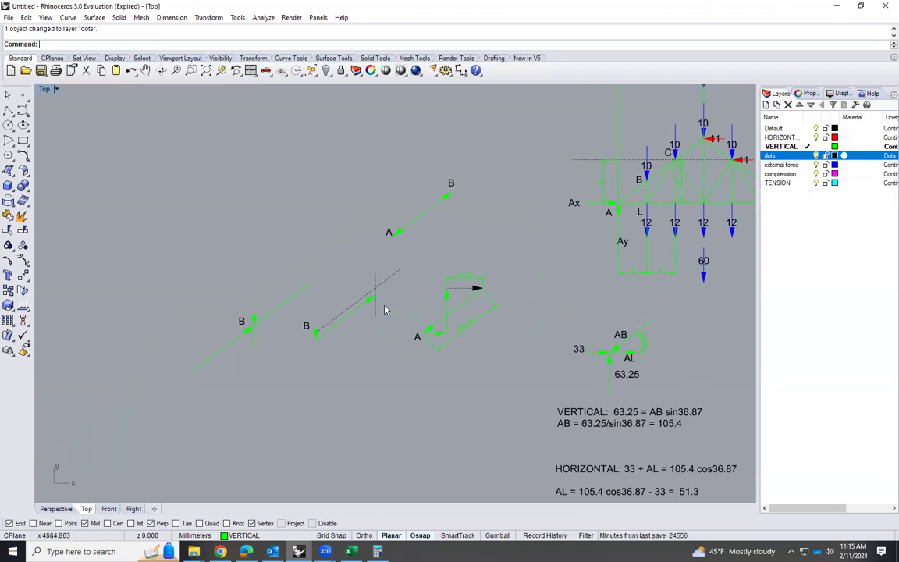
scroll(384, 309, "up", 5)
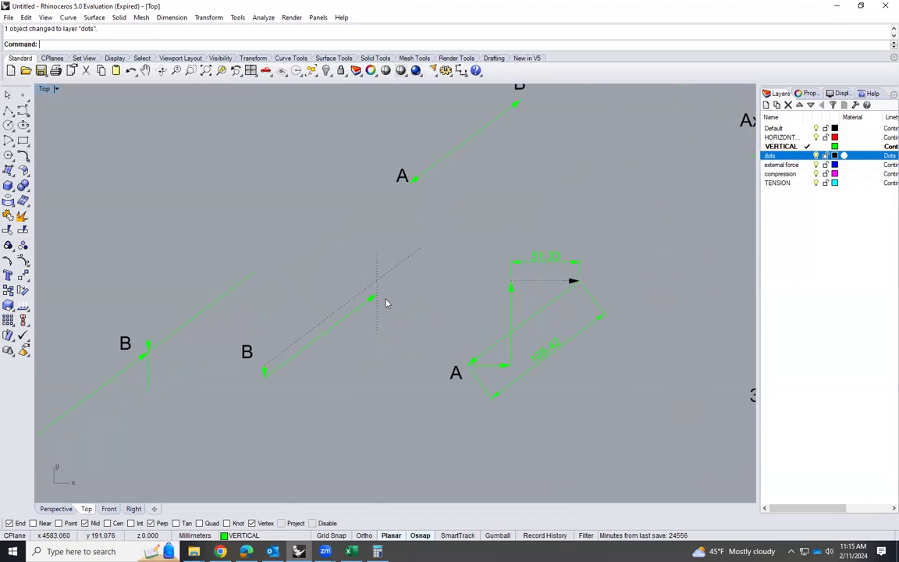
scroll(385, 302, "up", 5)
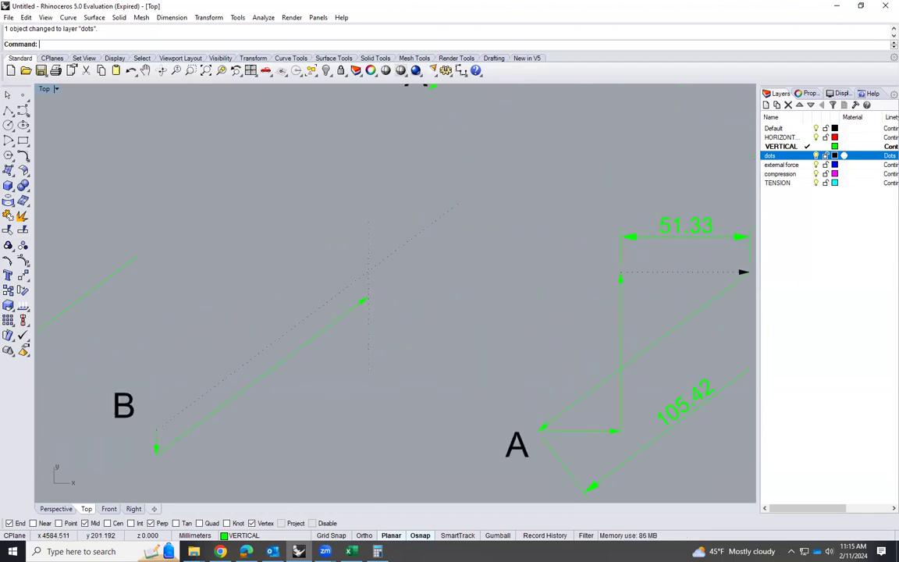
Draw a vertical line about 10 mm long from the copied AB arrow's tip up to the dotted inclined line
type("line")
key("Return")
left_click(366, 299)
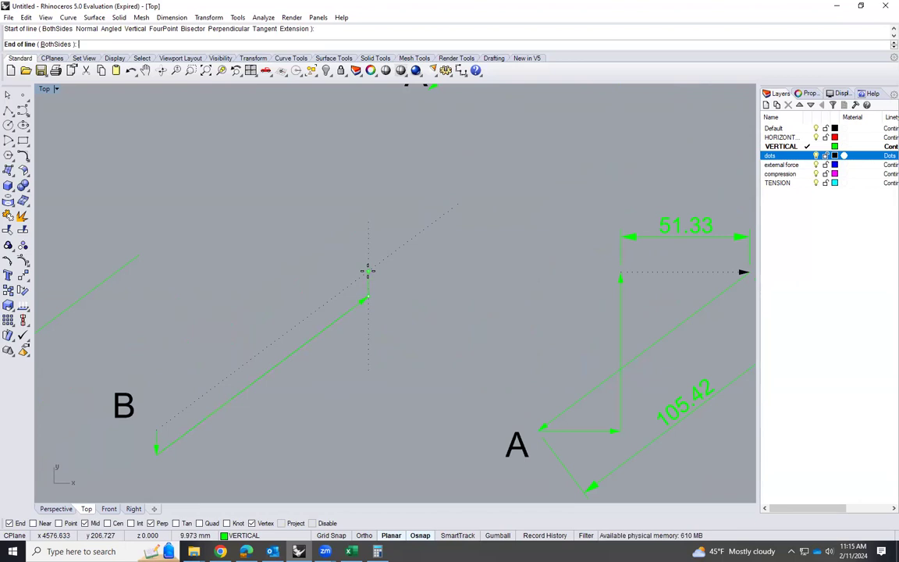
scroll(367, 277, "up", 5)
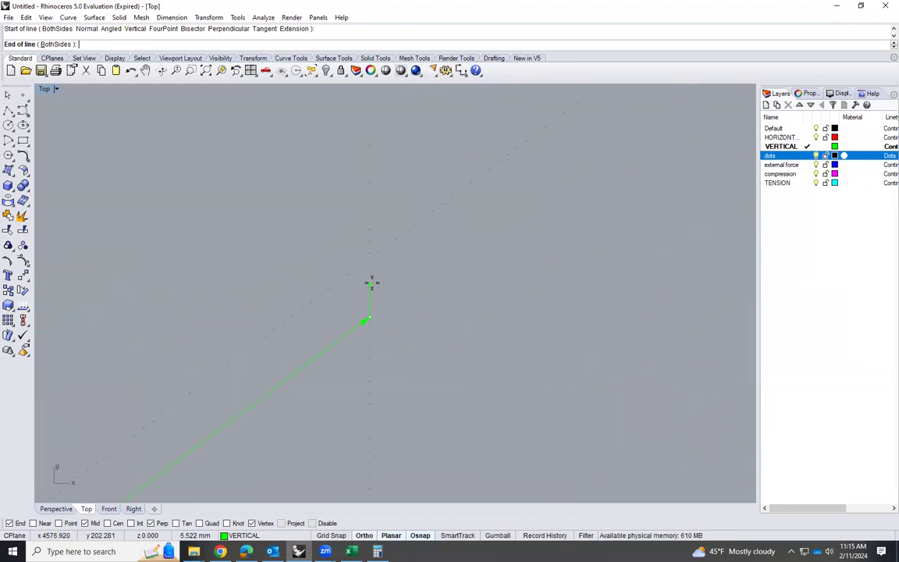
left_click(372, 256)
left_click(371, 271, "shift")
scroll(353, 296, "up", 3)
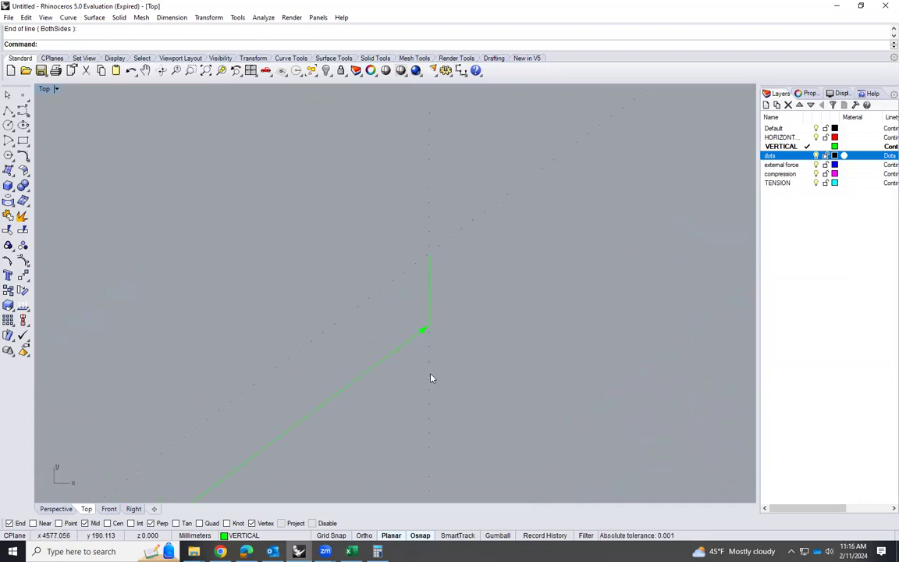
Delete the dotted vertical construction line passing through the AB arrow's tip in joint B's force polygon
left_click(429, 379)
key("Delete")
scroll(525, 262, "down", 6)
scroll(481, 302, "up", 3)
scroll(449, 275, "down", 5)
scroll(234, 456, "up", 1)
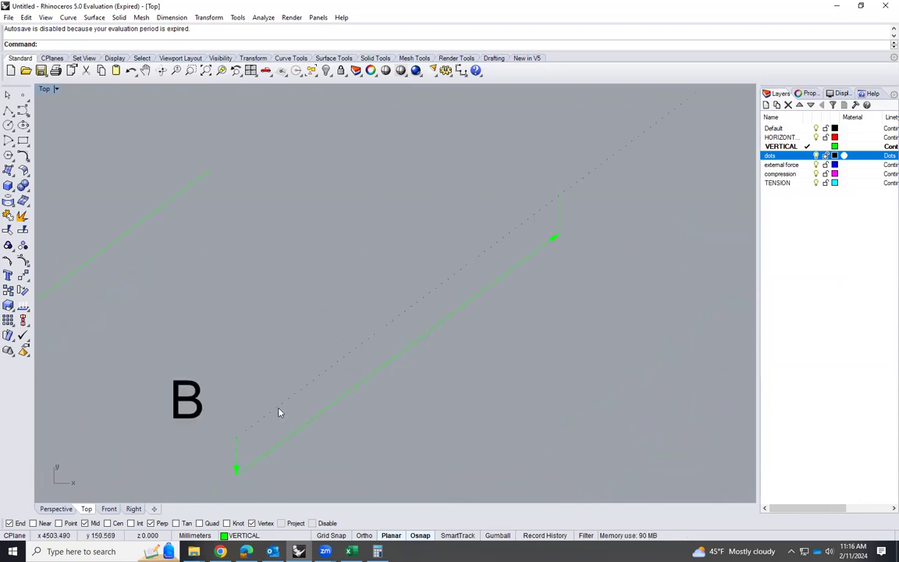
Chamfer the short vertical line and the dotted inclined line with zero distances, trimming them to a shared corner
left_click(27, 162)
left_click(55, 160)
left_click(560, 224)
left_click(533, 218)
scroll(589, 226, "up", 1)
scroll(507, 273, "down", 3)
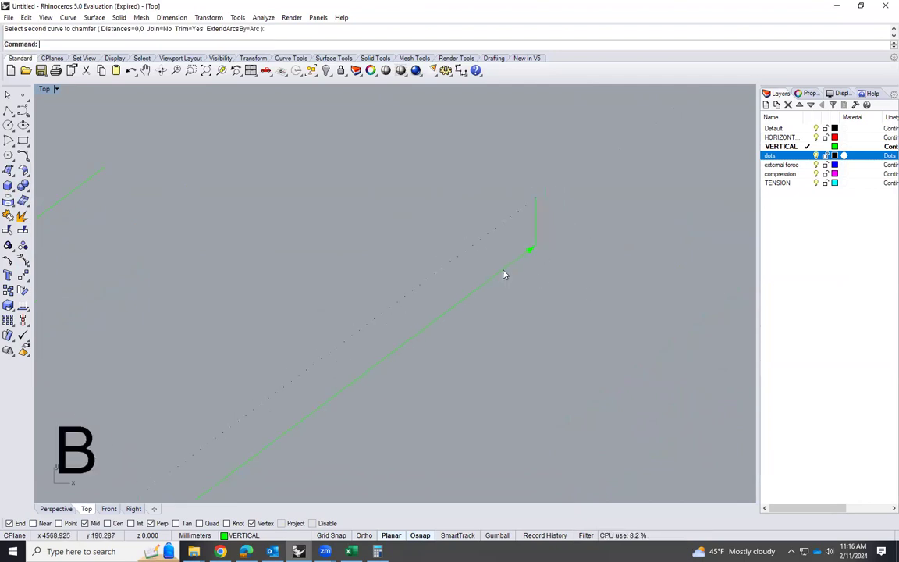
Add an arrowhead to the lower end of the short vertical line in joint B's force polygon
left_click(534, 243)
type("arrow")
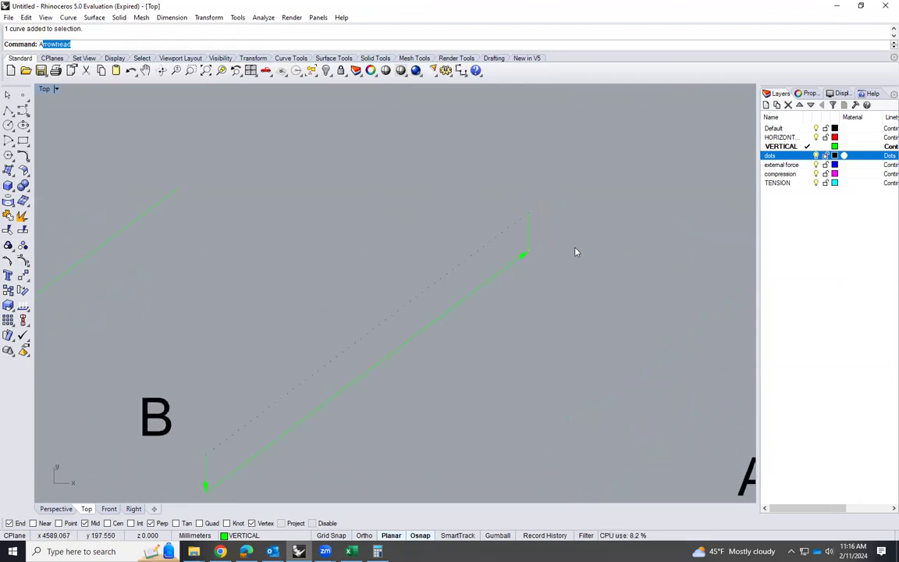
key("Return")
left_click(532, 239)
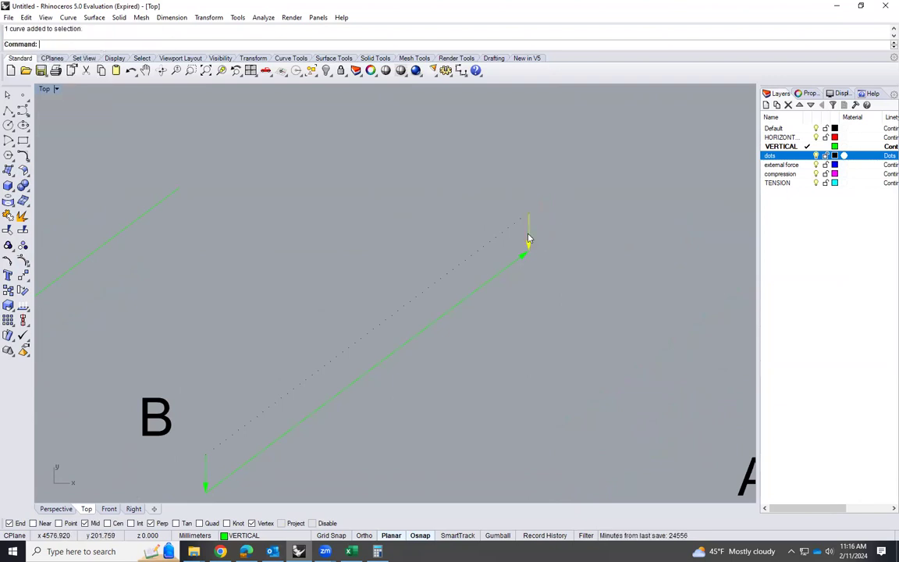
Rotate the short vertical arrow 180 degrees about its midpoint so that it points upward
type("rotate")
key("Return")
left_click(528, 232)
left_click(528, 216)
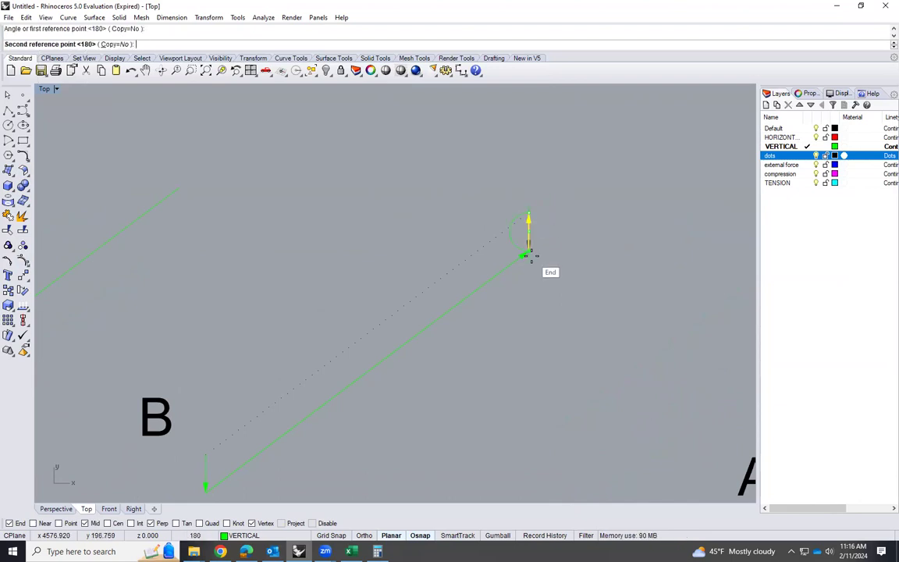
left_click(528, 251)
left_click(553, 276)
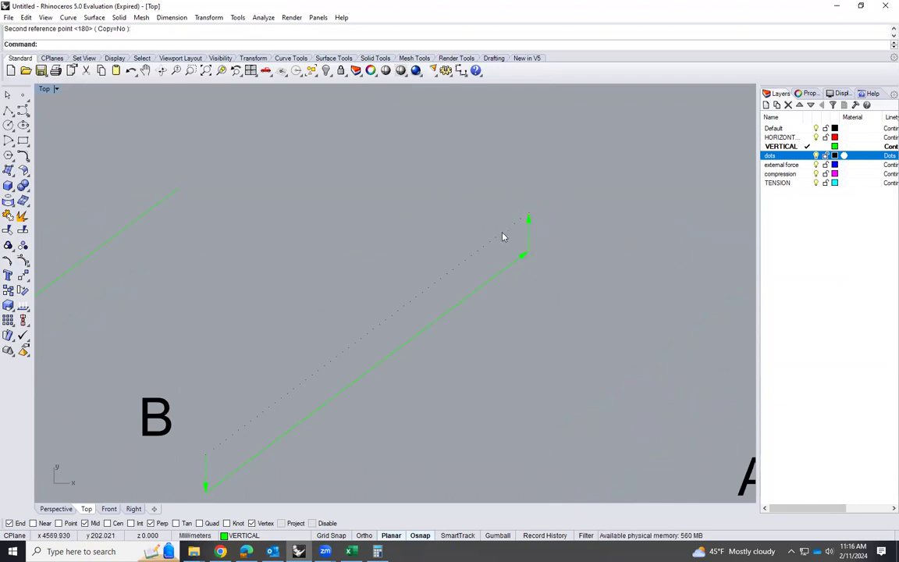
Assign the dotted inclined line to the VERTICAL layer and add an arrowhead at its lower end
left_click(503, 236)
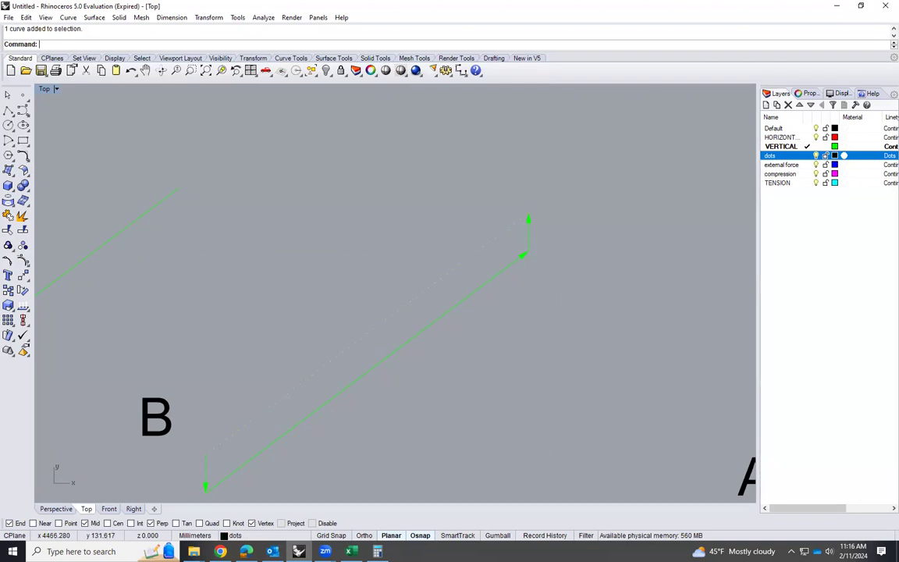
left_click(299, 535)
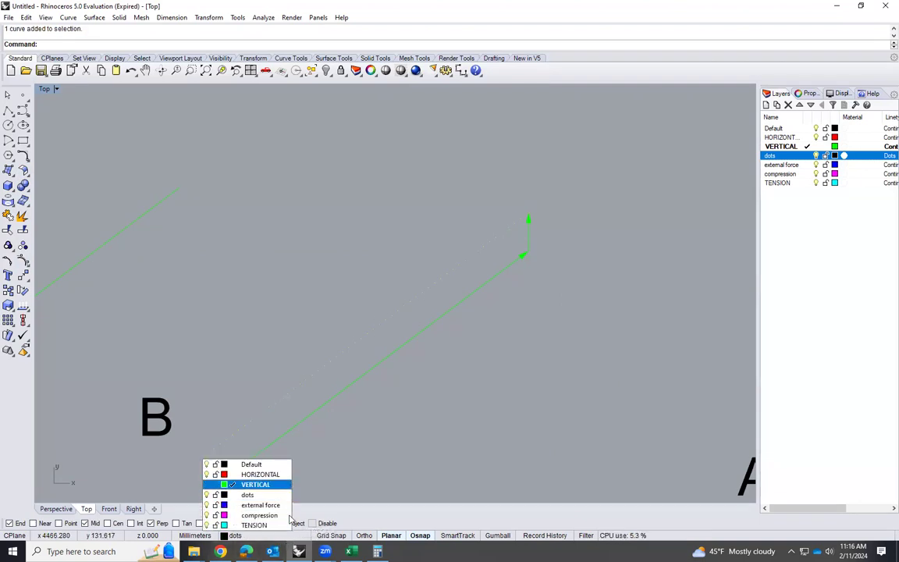
left_click(256, 484)
type("ad")
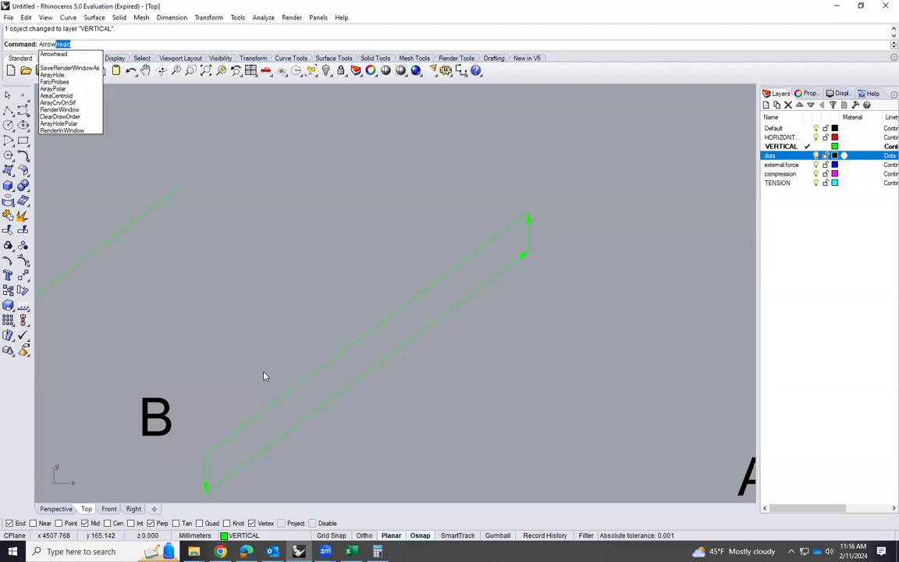
key("Return")
left_click(220, 446)
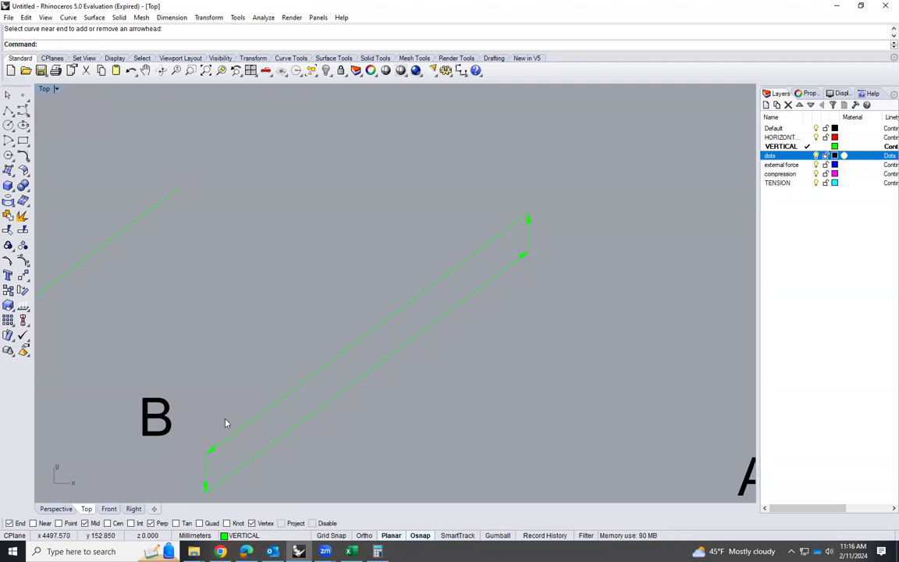
Dimension the short vertical force arrow, placing the dimension beside the upper end of joint B's polygon
left_click(163, 20)
left_click(173, 40)
left_click(529, 210)
left_click(527, 252)
left_click(599, 248)
Add an aligned dimension along the full length of the upper inclined force arrow in joint B's polygon
key("Return")
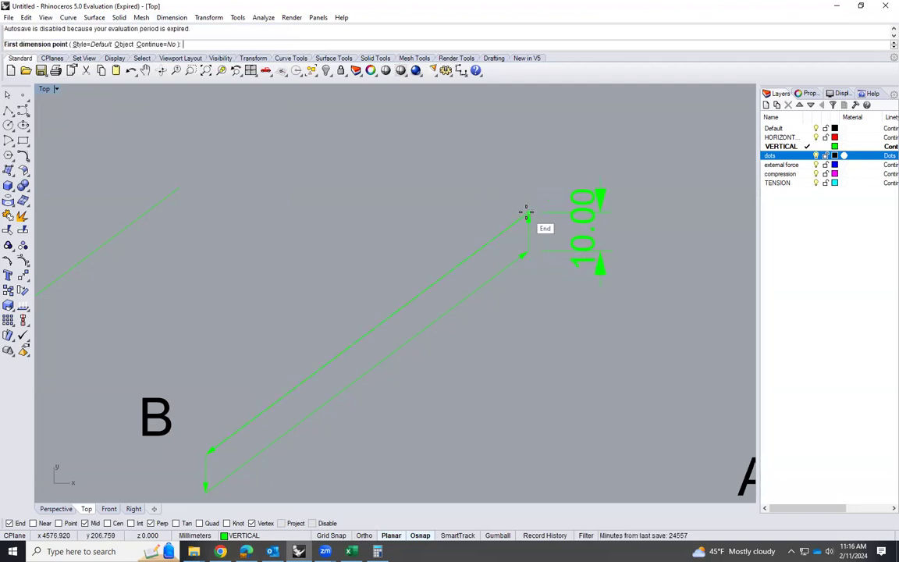
left_click(526, 212)
left_click(207, 450)
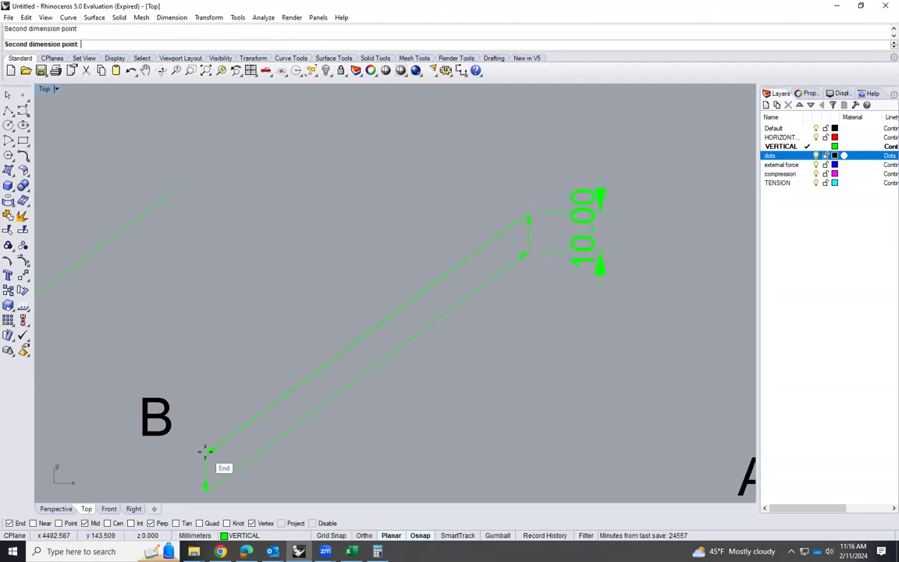
left_click(204, 392)
Compare joint B's dimensioned force polygon with the loaded truss and joint A's force polygon
scroll(398, 290, "down", 2)
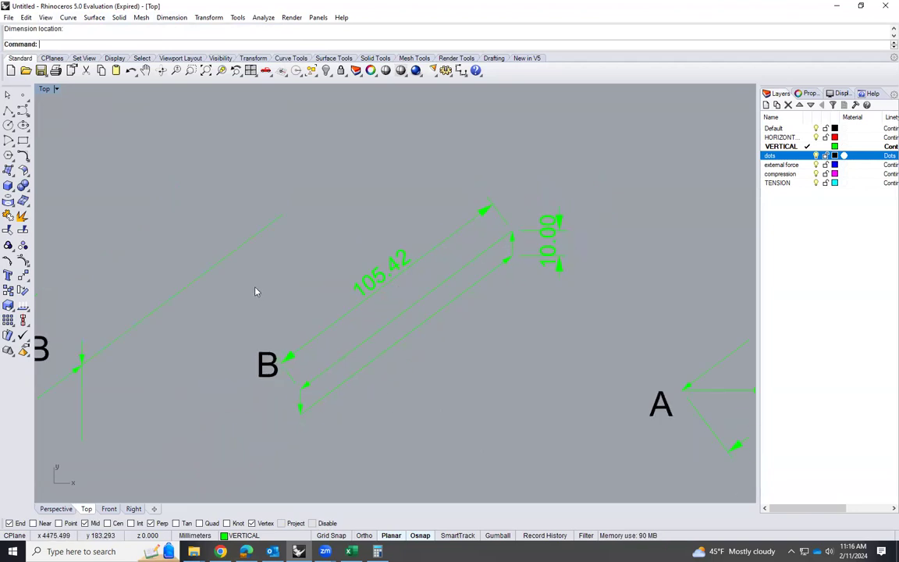
scroll(253, 293, "down", 3)
scroll(237, 313, "down", 4)
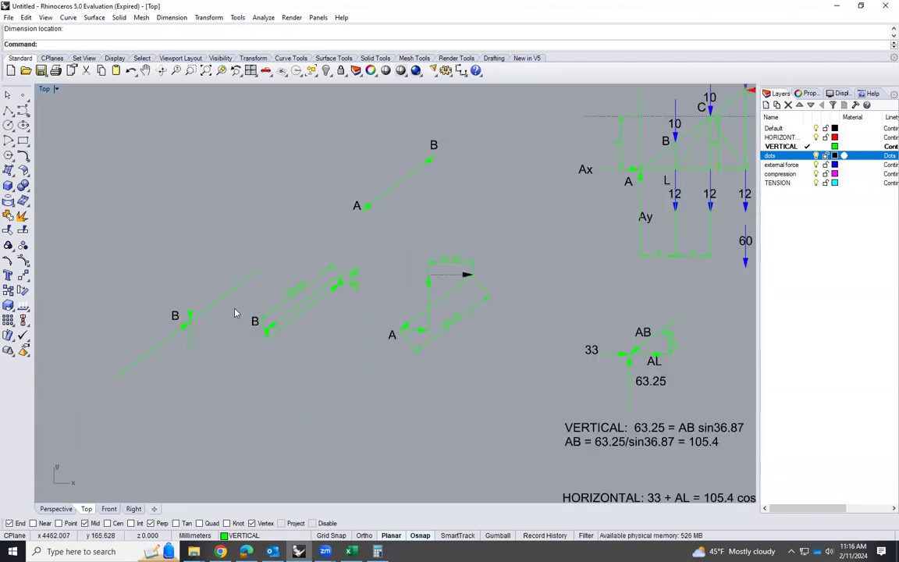
scroll(467, 215, "up", 1)
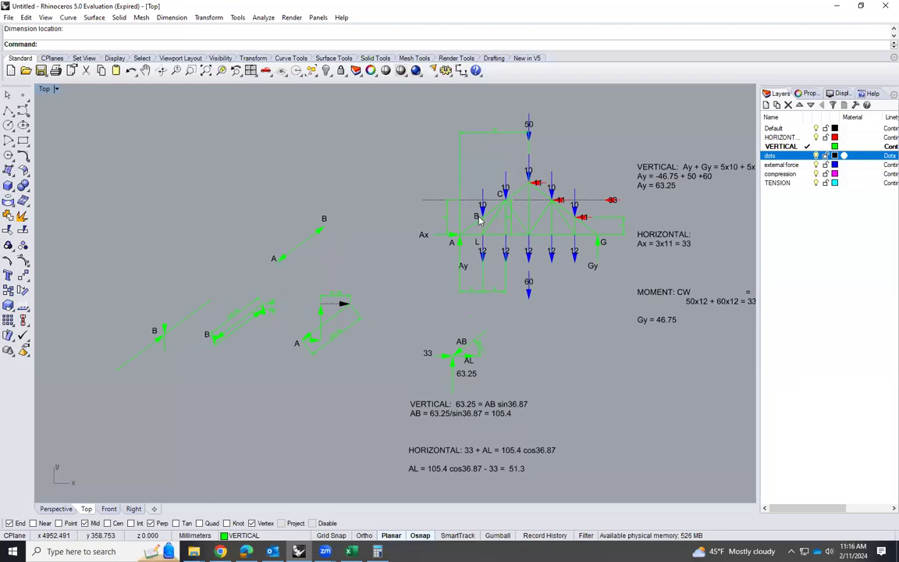
scroll(479, 221, "up", 1)
middle_click(434, 195)
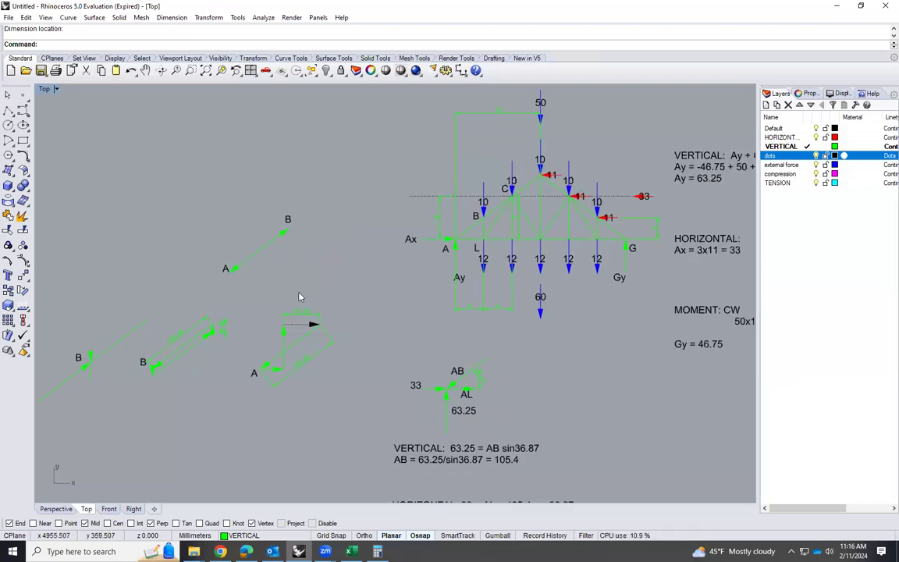
scroll(113, 358, "up", 3)
scroll(166, 363, "up", 3)
scroll(355, 269, "down", 2)
scroll(399, 275, "down", 1)
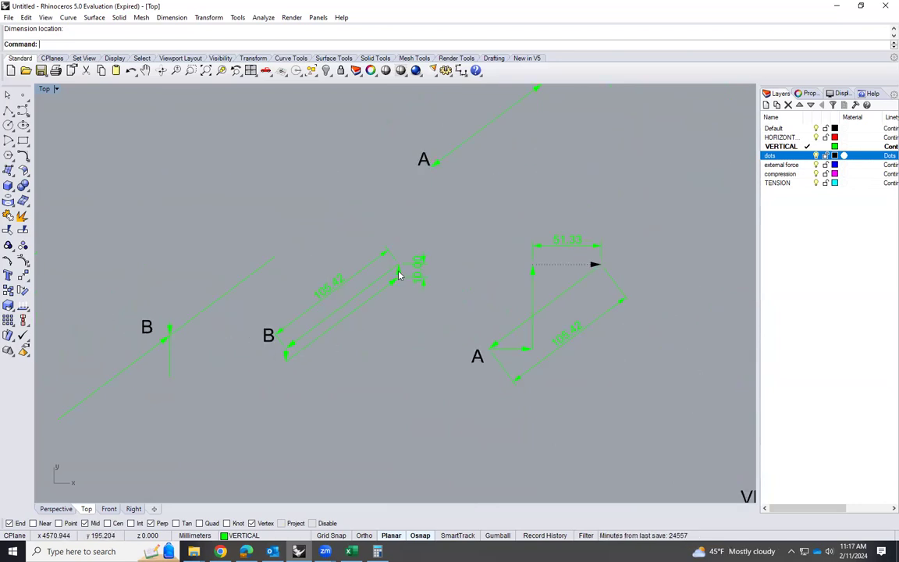
Examine the directions of the inclined and vertical arrows in joint B's polygon against joint B's free-body diagram
scroll(313, 333, "up", 3)
left_click(385, 276)
scroll(201, 371, "down", 3)
scroll(546, 226, "down", 3)
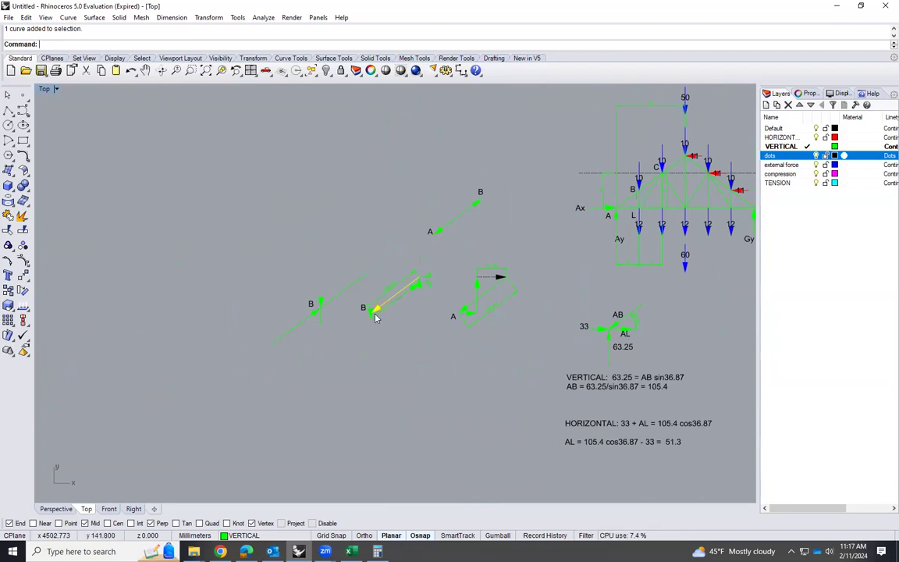
scroll(370, 320, "up", 2)
scroll(370, 320, "up", 3)
left_click(546, 188)
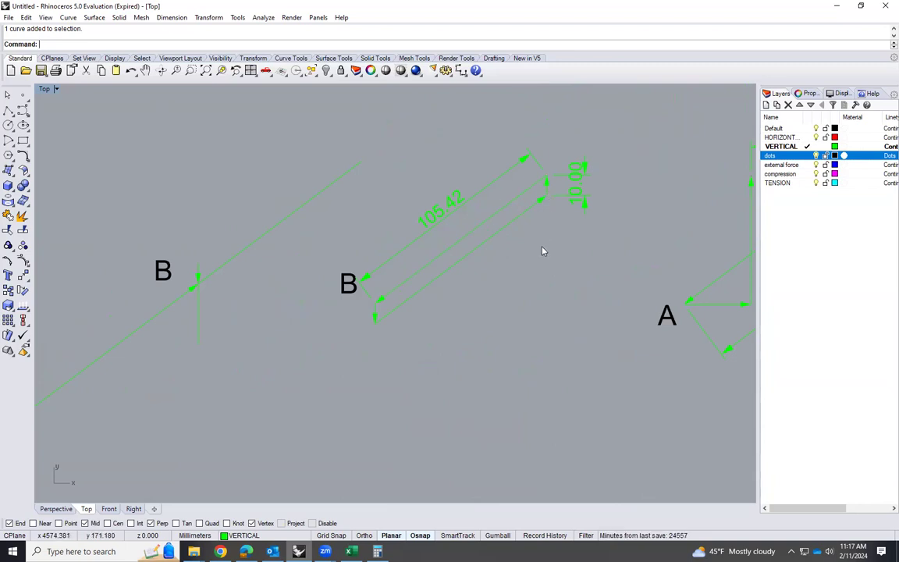
scroll(261, 306, "down", 2)
scroll(261, 306, "down", 3)
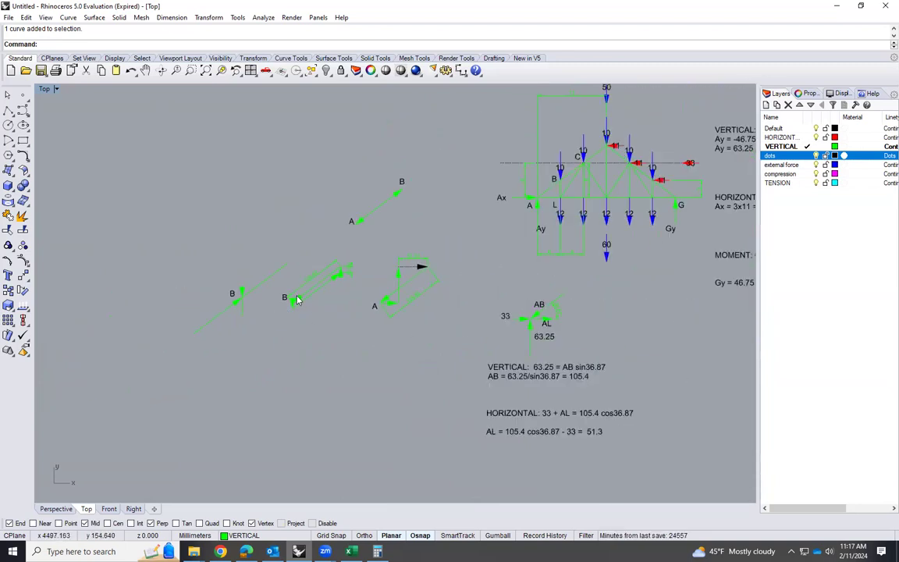
scroll(318, 320, "up", 2)
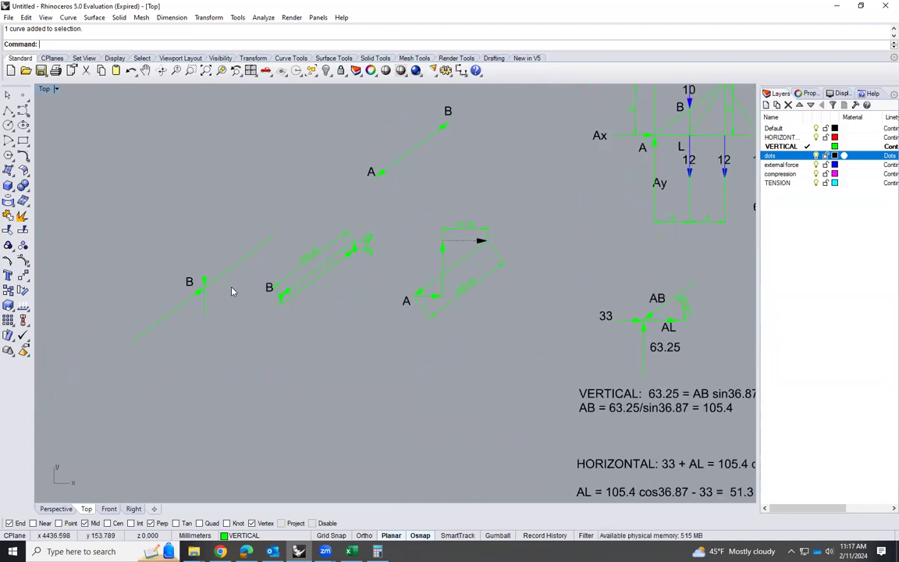
scroll(270, 360, "down", 1)
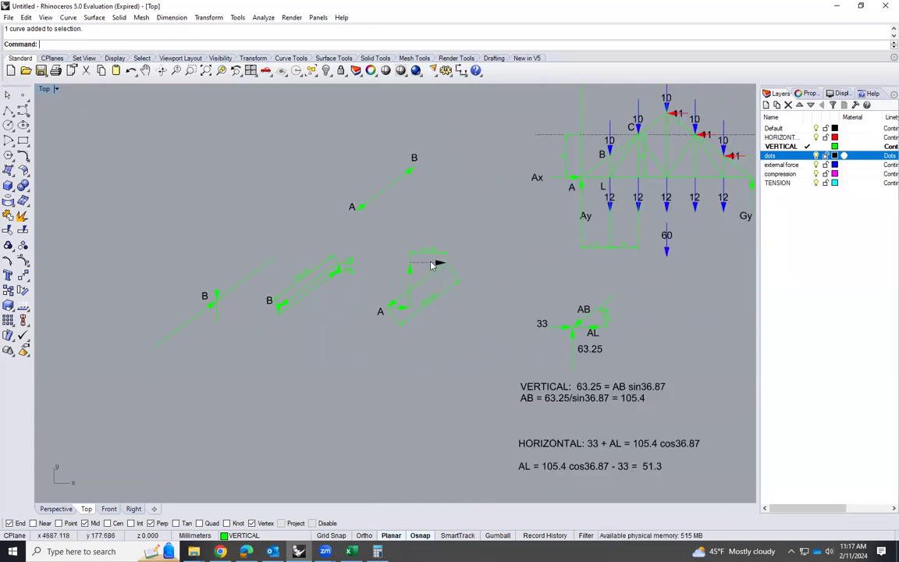
Inspect the members meeting at truss joint C to judge which of their forces are unknown
scroll(638, 145, "up", 1)
scroll(638, 145, "up", 3)
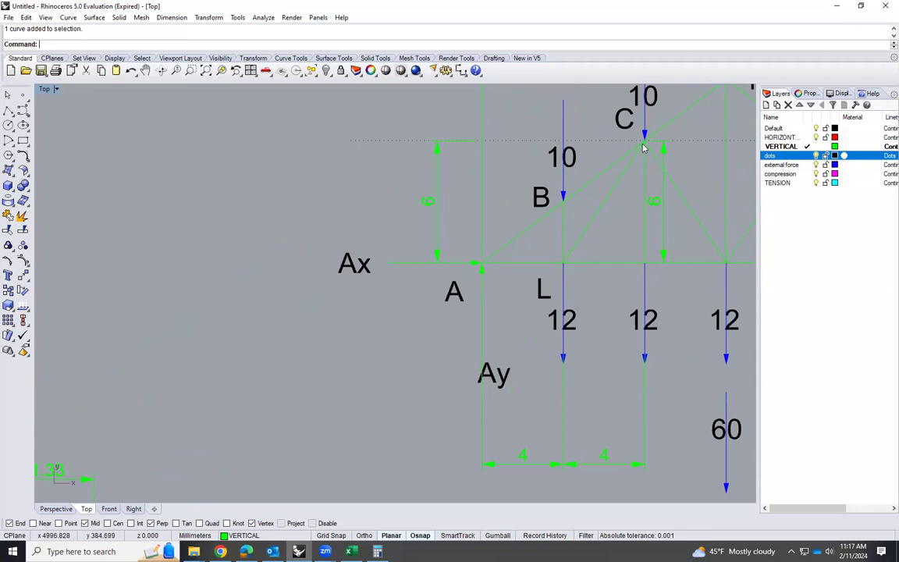
scroll(589, 187, "down", 1)
scroll(596, 176, "up", 2)
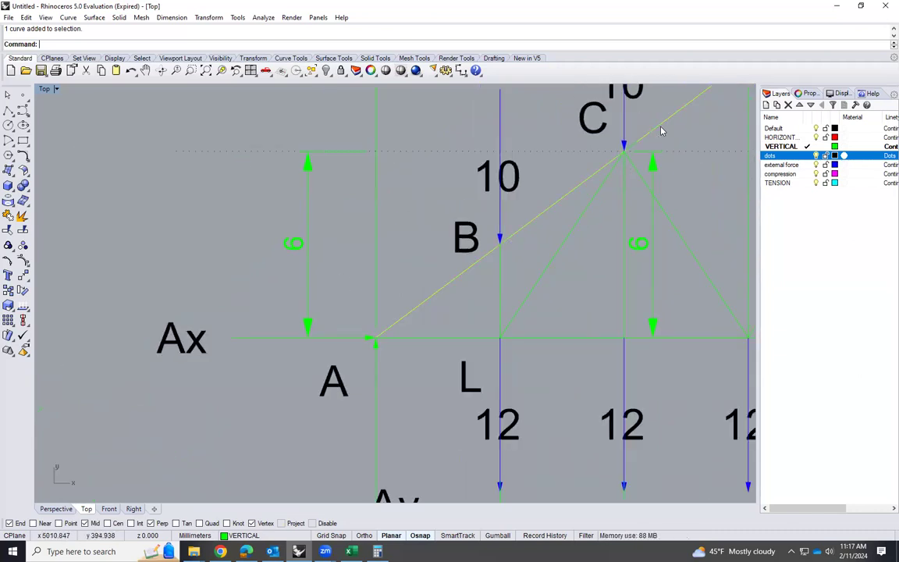
left_click(624, 194)
left_click(594, 199)
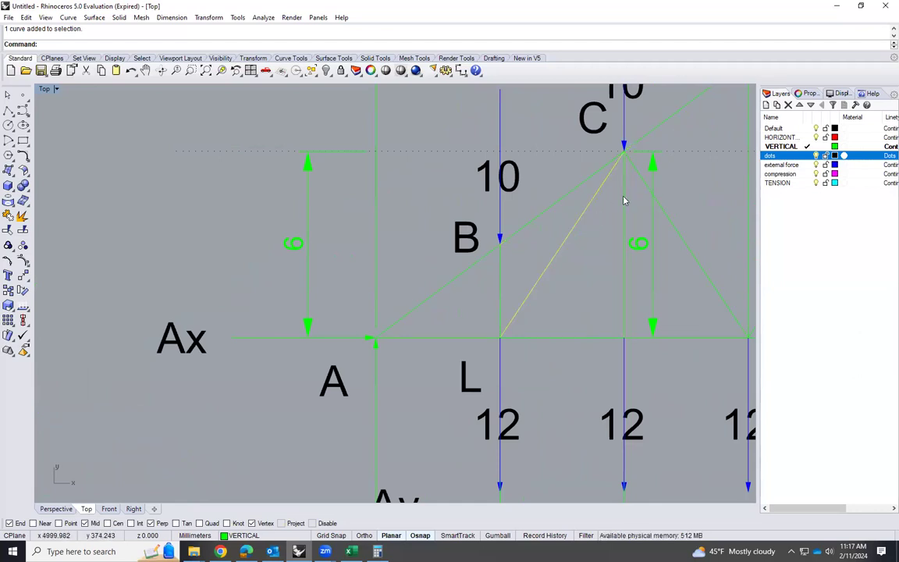
key("Escape")
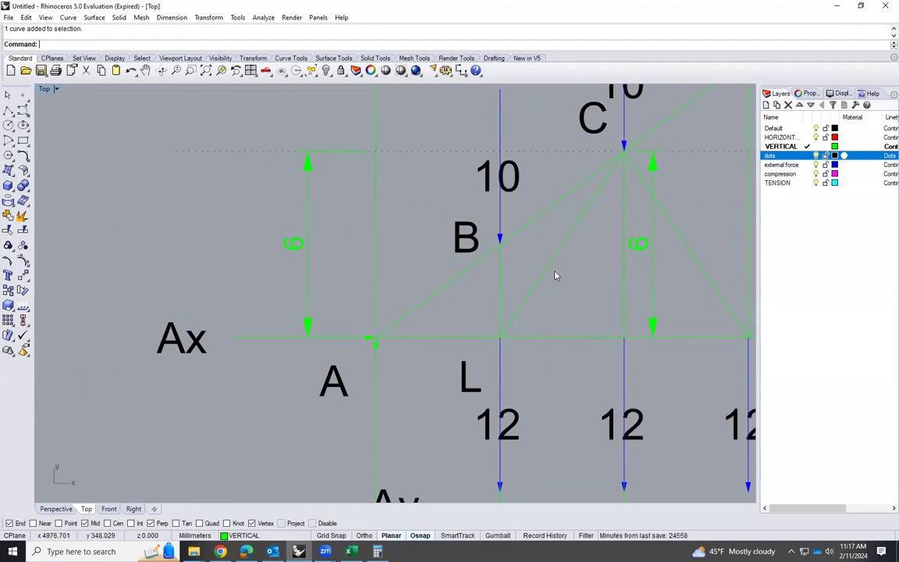
Inspect the members and the 12 load at joint L, and compare them with joint B's force polygon
scroll(500, 337, "up", 1)
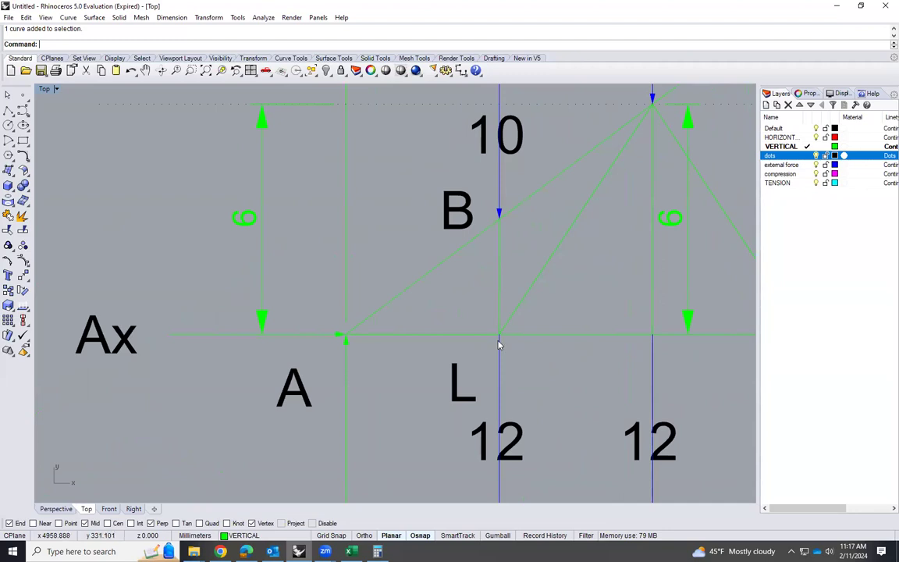
scroll(499, 343, "up", 3)
scroll(497, 351, "down", 2)
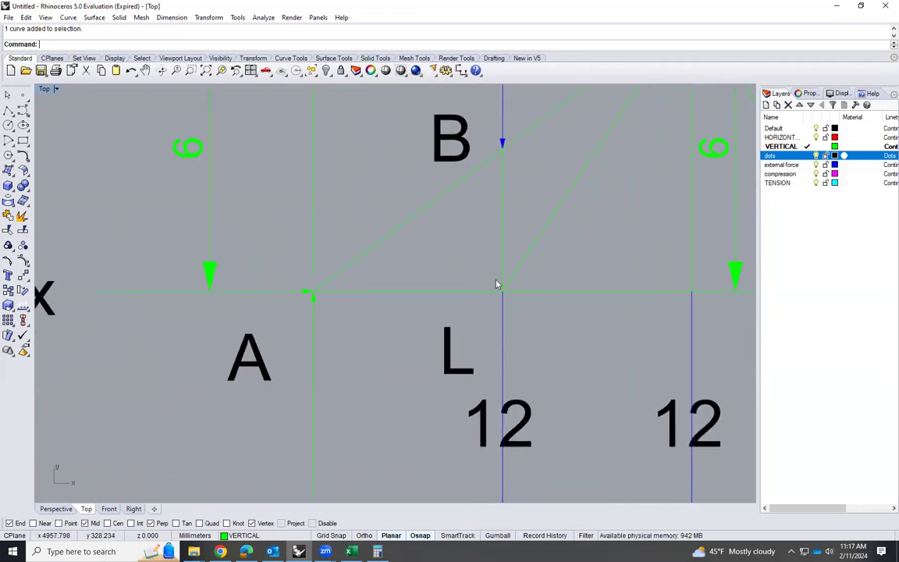
scroll(496, 285, "down", 2)
scroll(501, 265, "up", 1)
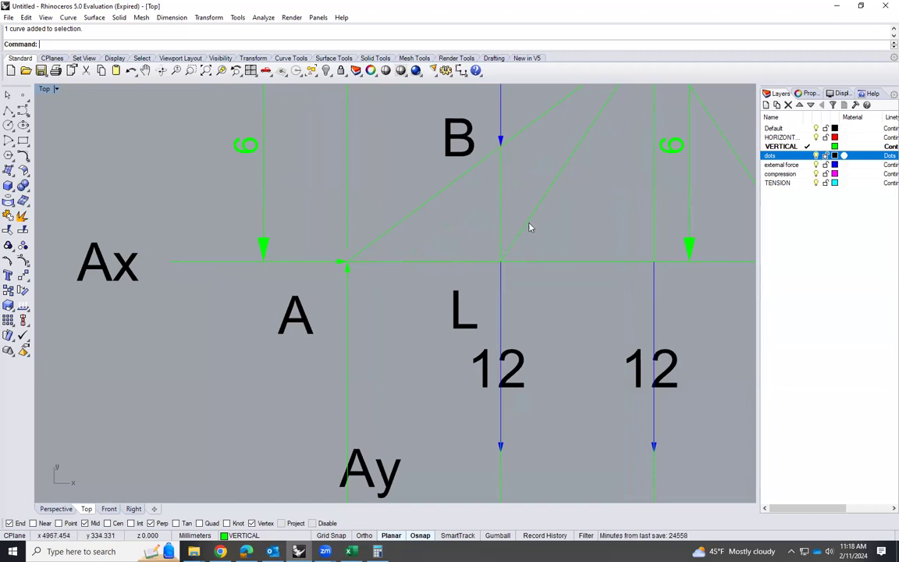
scroll(554, 248, "down", 3)
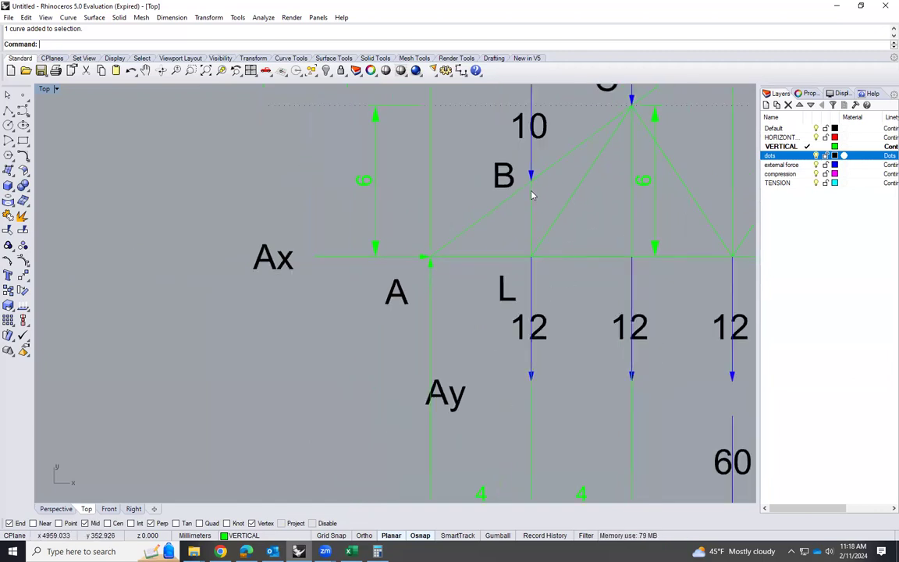
scroll(532, 195, "up", 3)
scroll(546, 217, "down", 6)
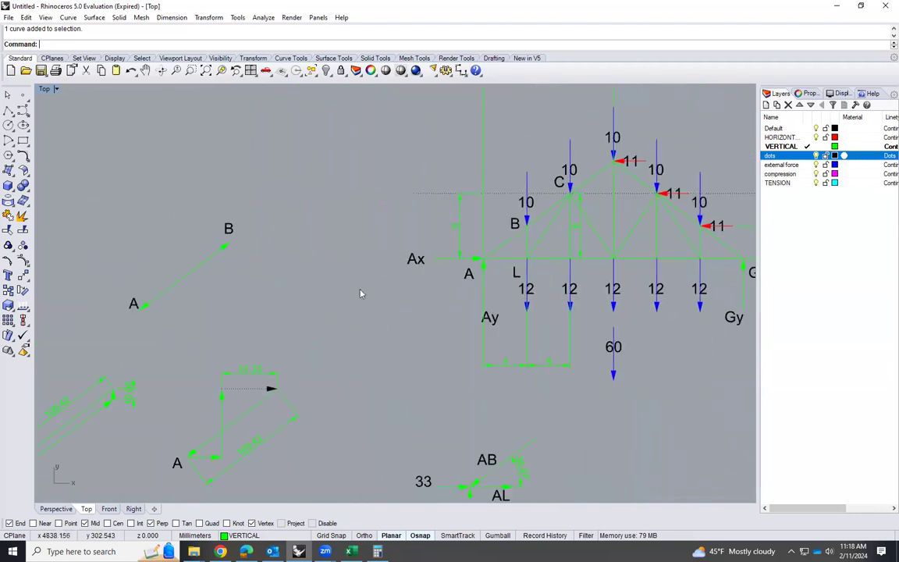
scroll(421, 279, "down", 2)
scroll(185, 399, "up", 4)
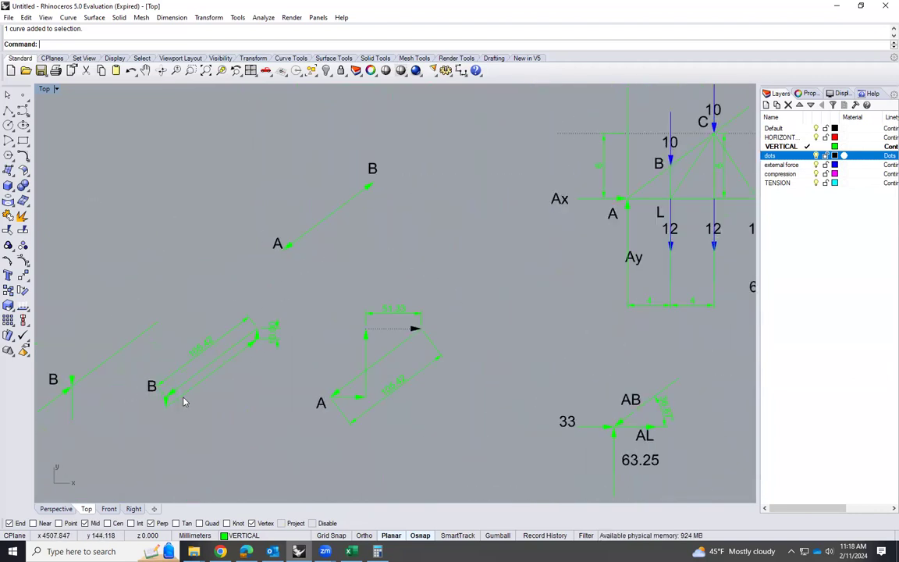
Delete the plain vertical member line below joint B in its free-body diagram
scroll(179, 395, "down", 3)
scroll(195, 406, "up", 2)
scroll(195, 406, "up", 2)
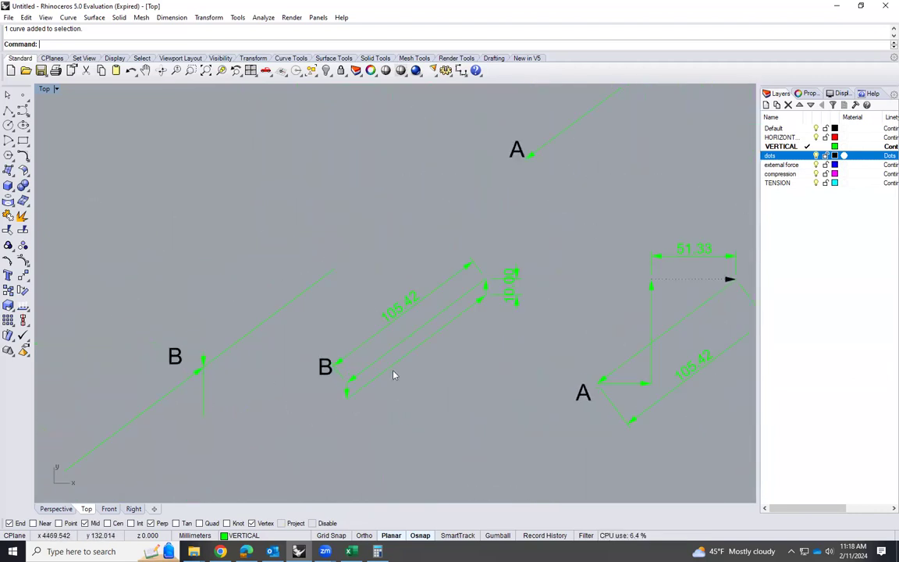
scroll(499, 305, "up", 1)
left_click(135, 419)
key("Delete")
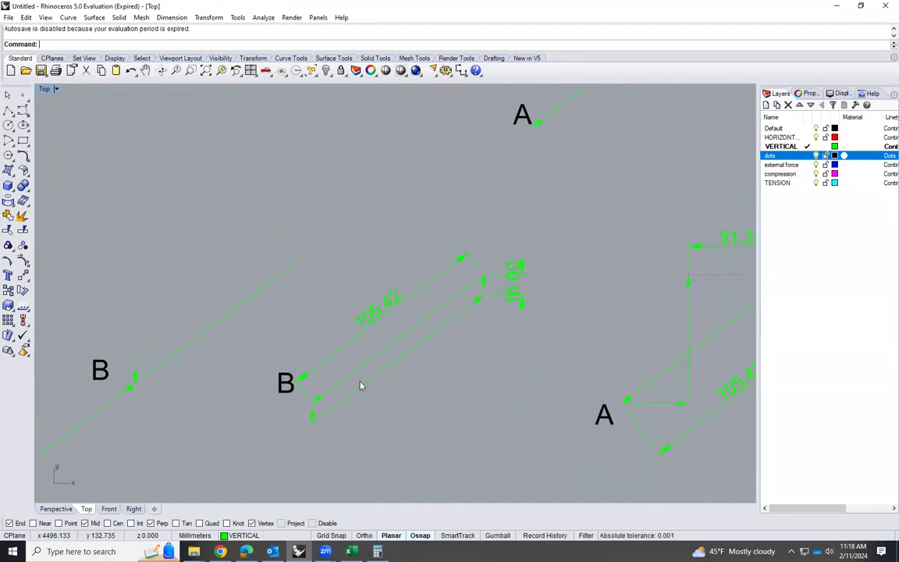
Copy the upward vertical arrow from joint B's force polygon so its tip meets joint B in the free-body diagram
left_click(484, 293)
type("Copy")
key("Return")
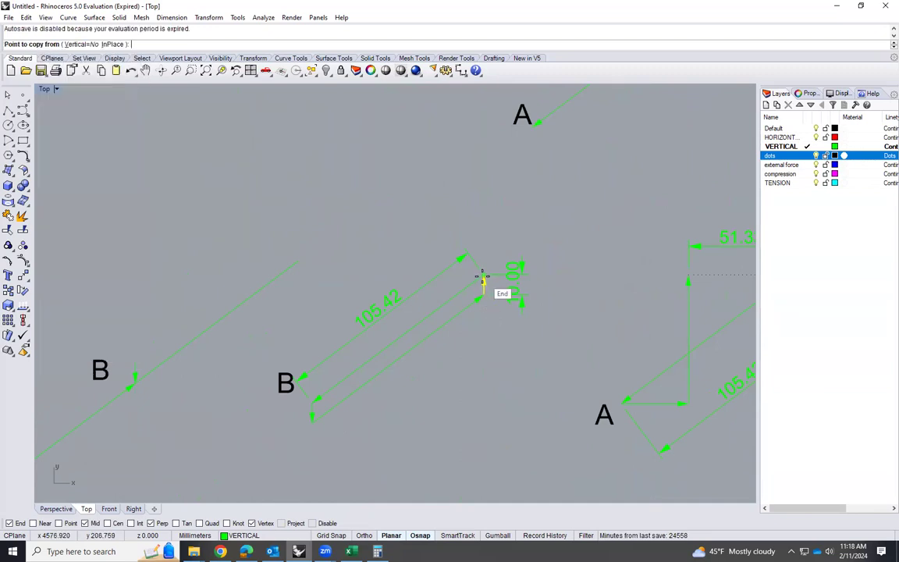
left_click(482, 276)
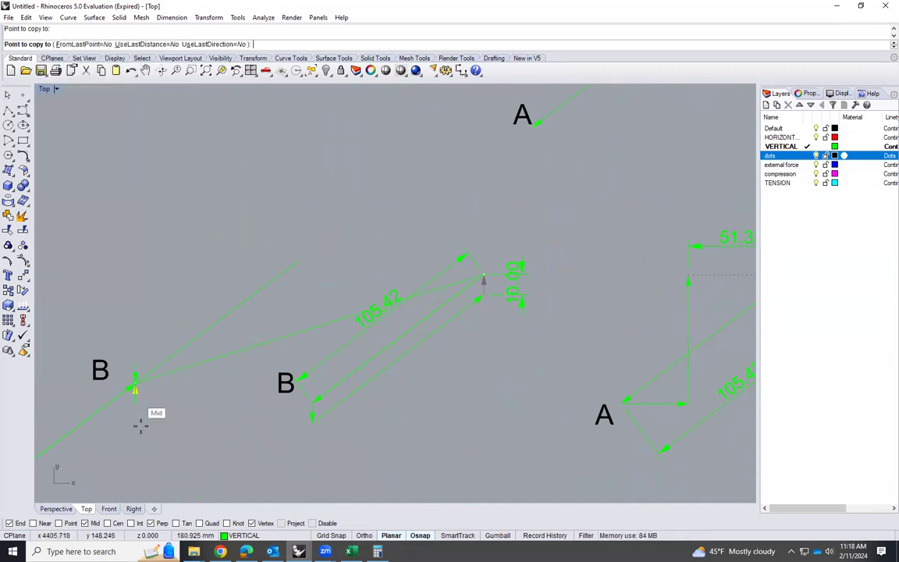
key("Escape")
Copy the free-body diagram's B label to a spot beside the upward arrow below joint B
scroll(78, 401, "up", 8)
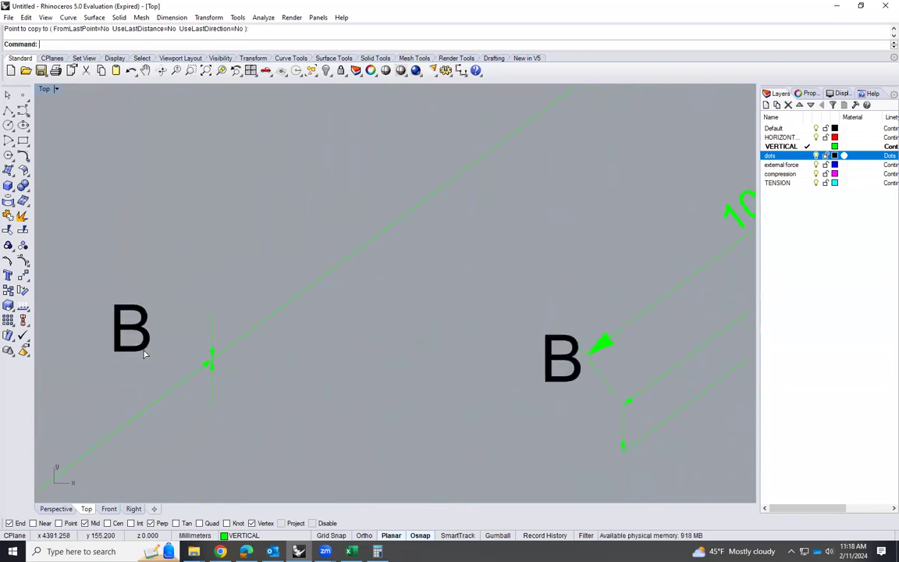
left_click(143, 353)
type("Cop")
key("Return")
left_click(148, 352)
left_click(259, 428)
key("Escape")
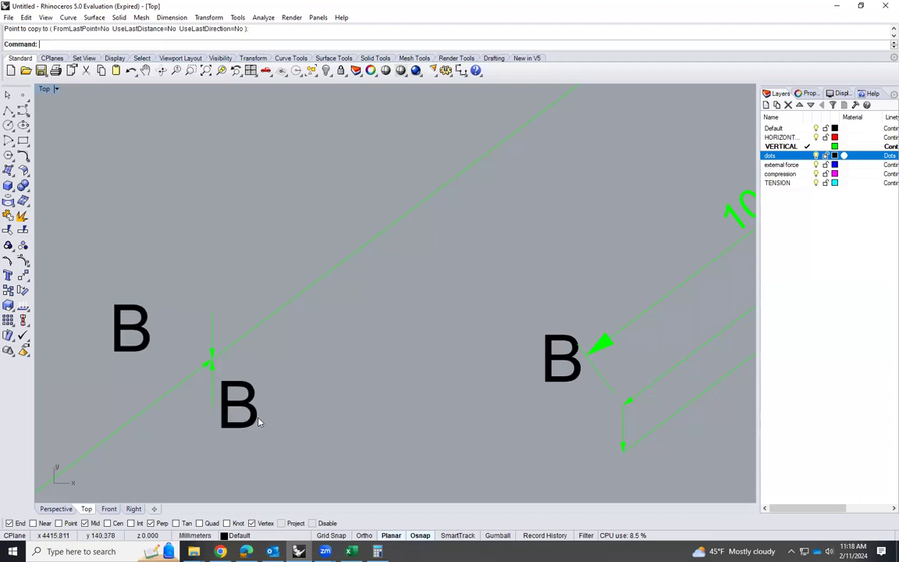
Change the copied label beside the upward arrow to read "BL = 10"
double_click(256, 419)
left_click(267, 411)
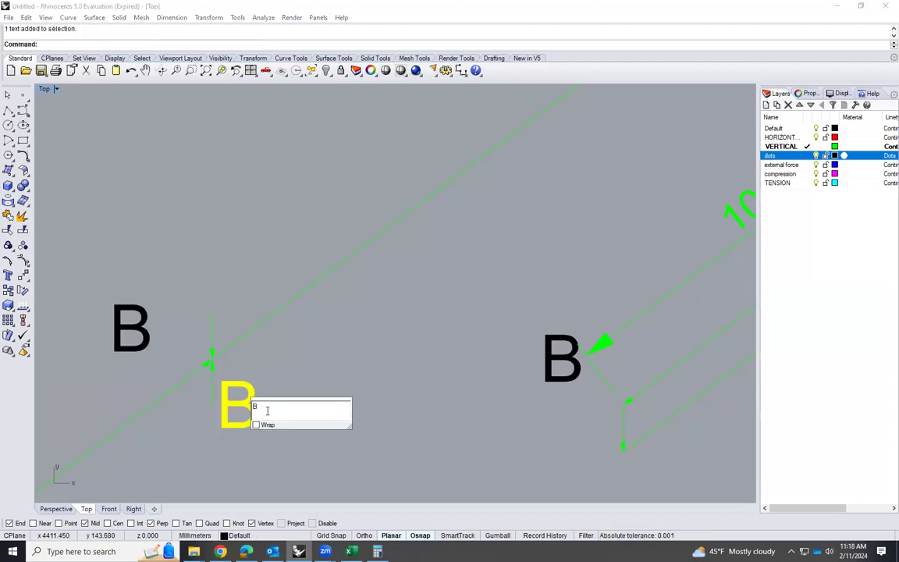
type("L = 10")
left_click(341, 361)
scroll(227, 416, "down", 2)
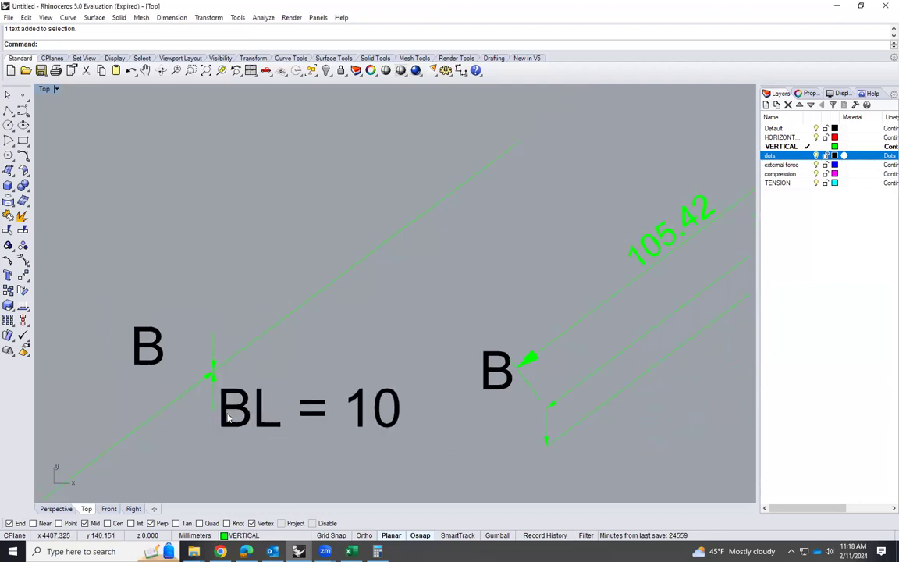
Copy the "BL = 10" label up beside the inclined member above joint B
scroll(227, 417, "down", 2)
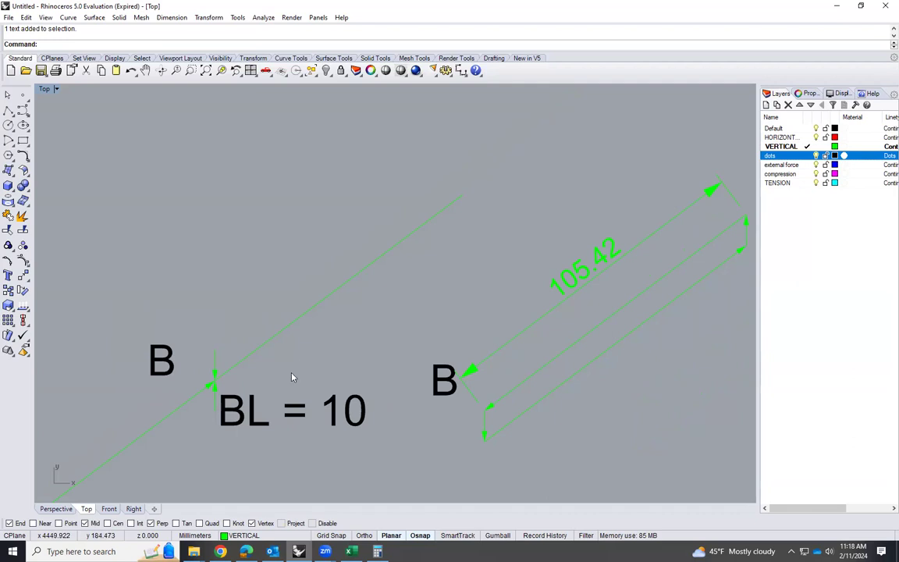
scroll(293, 372, "down", 8)
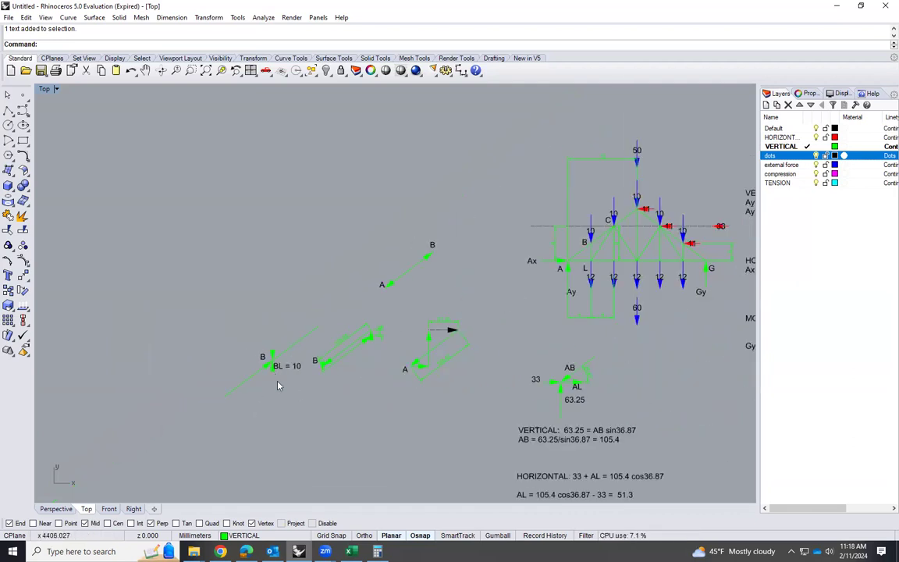
scroll(282, 394, "up", 5)
left_click(326, 328)
type("Copy")
key("Return")
left_click(331, 326)
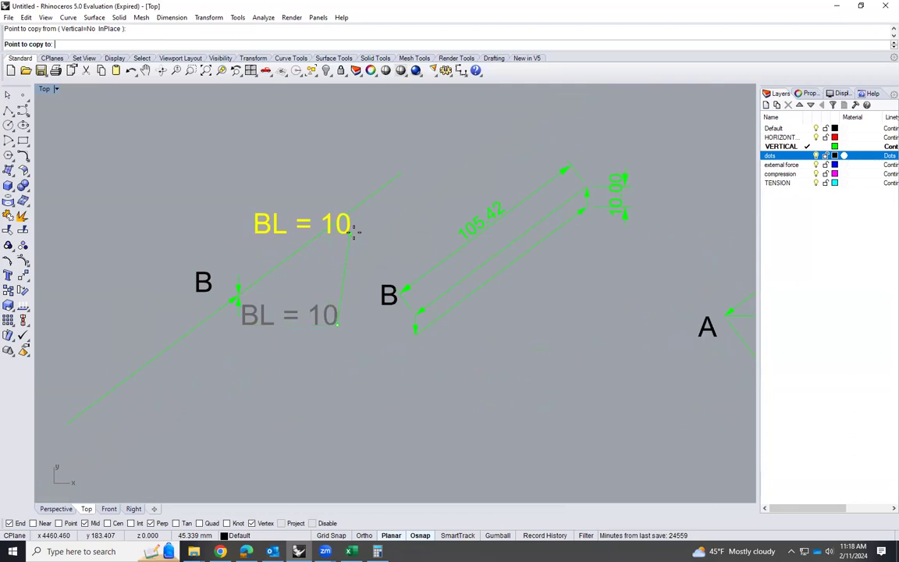
left_click(353, 230)
key("Return")
Change the copied label beside the upper inclined member to read "BC = 105.4"
double_click(297, 227)
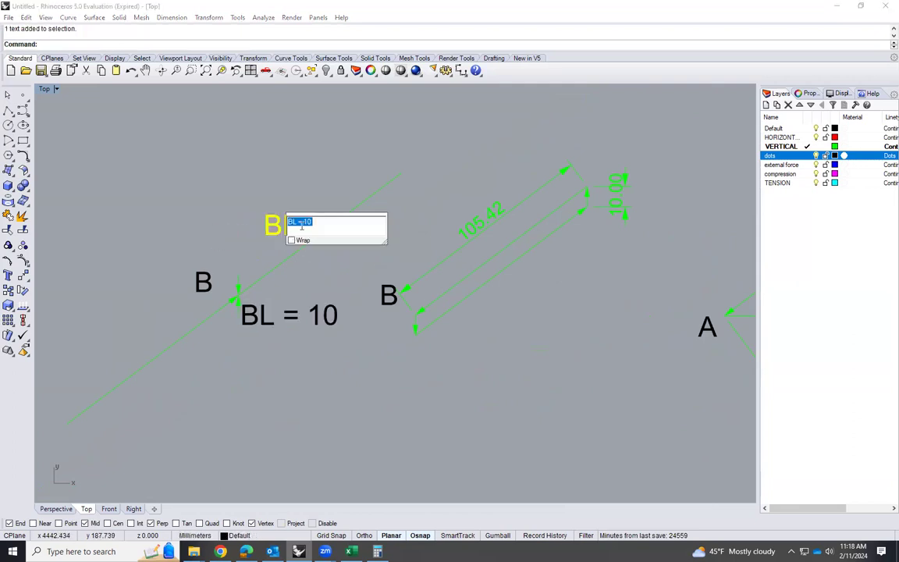
left_click(292, 225)
key("Delete")
type("C")
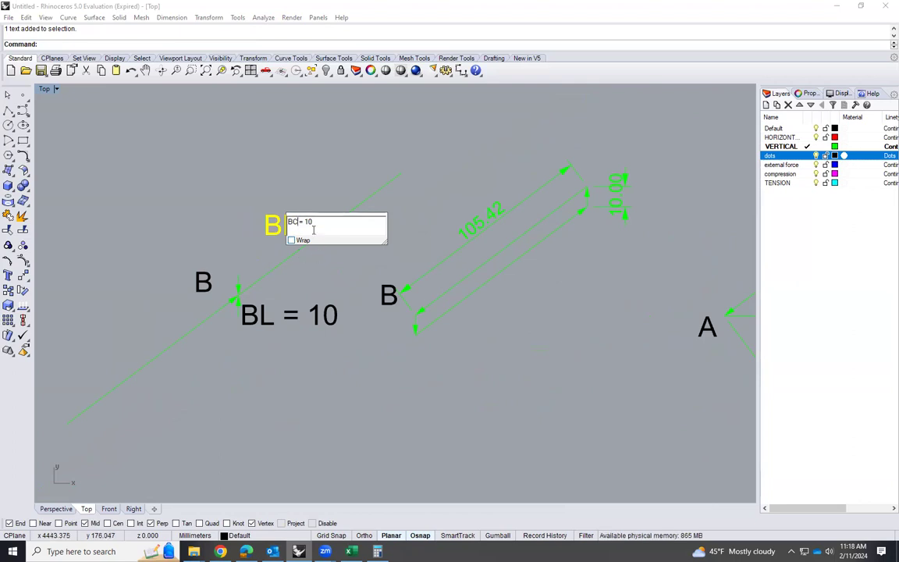
type("5.4")
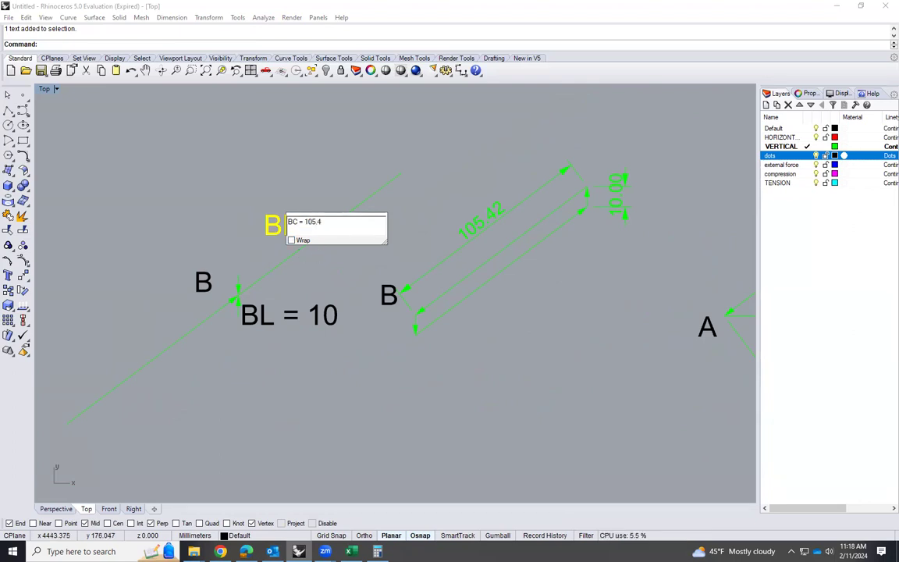
left_click(328, 276)
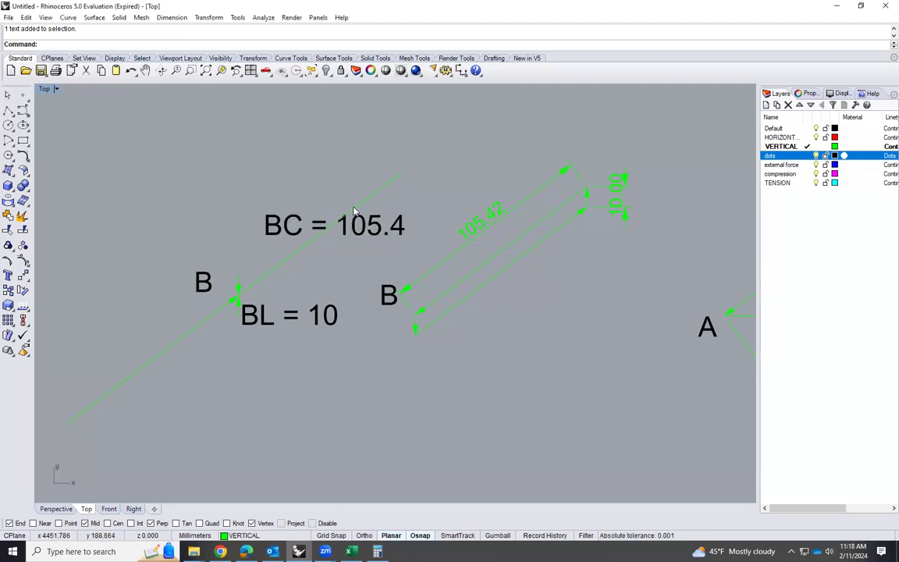
Replace the plain inclined BC line at joint B with a copy of the force polygon's inclined arrow pointing into the joint
left_click(392, 186)
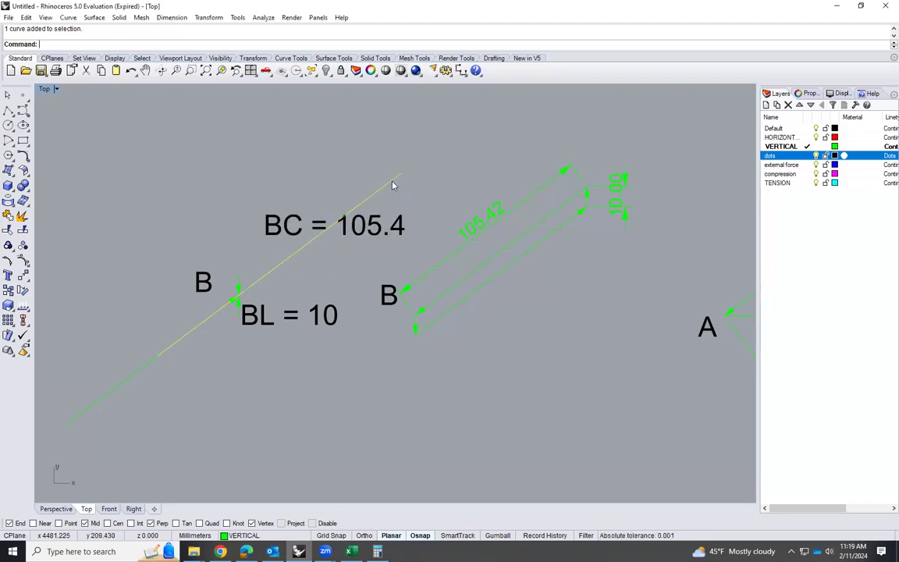
key("Delete")
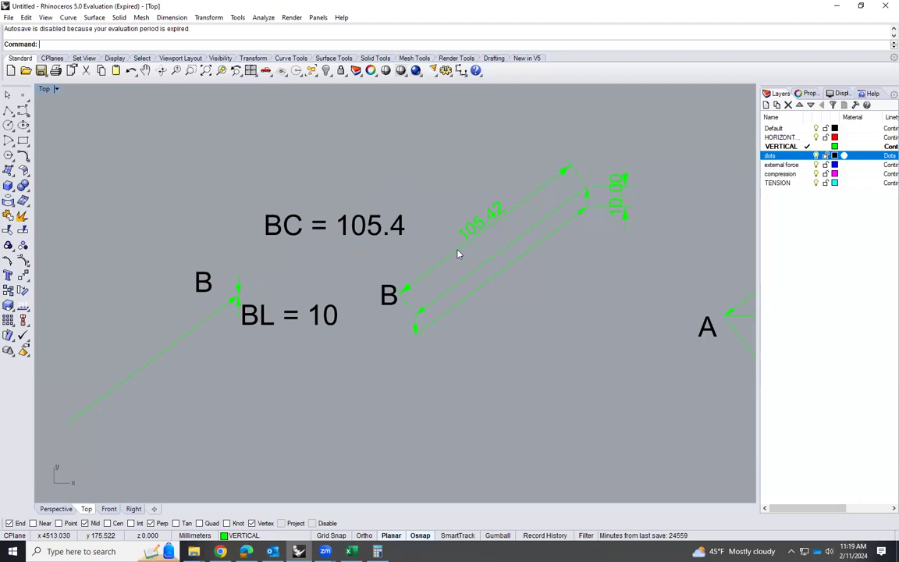
left_click(407, 293)
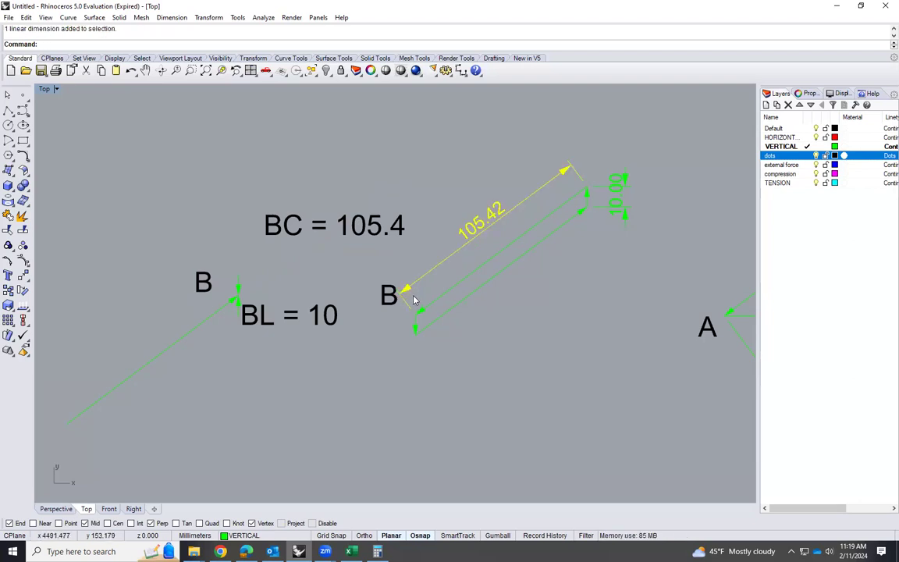
left_click(423, 313)
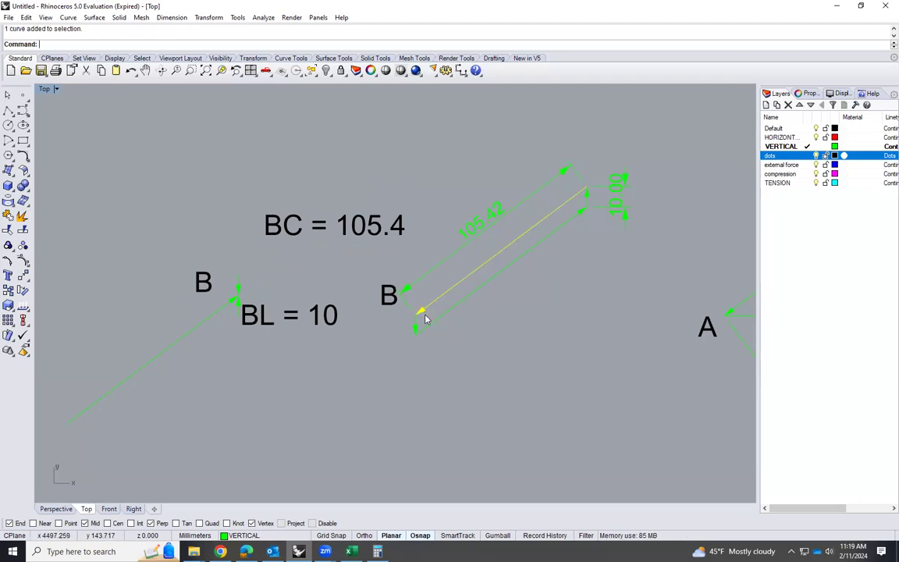
type("copy")
key("Return")
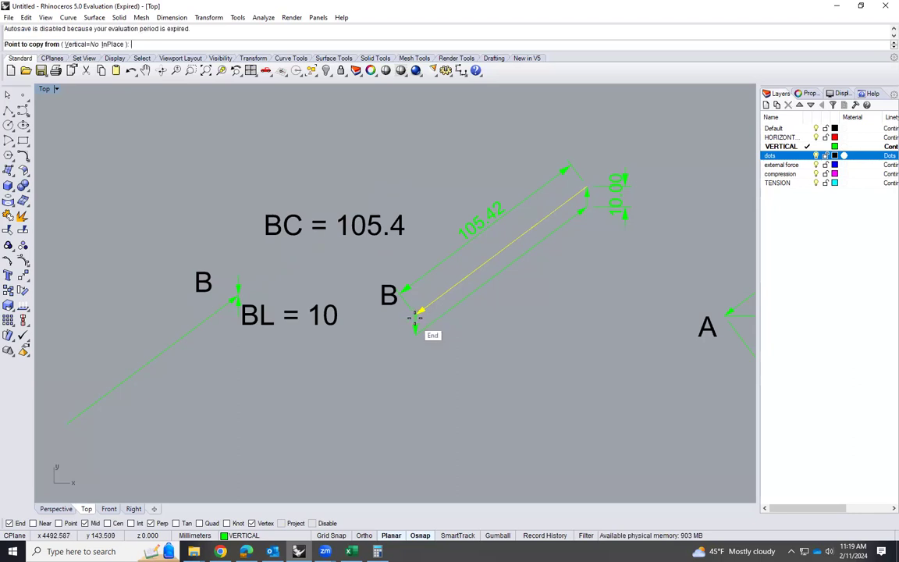
left_click(415, 314)
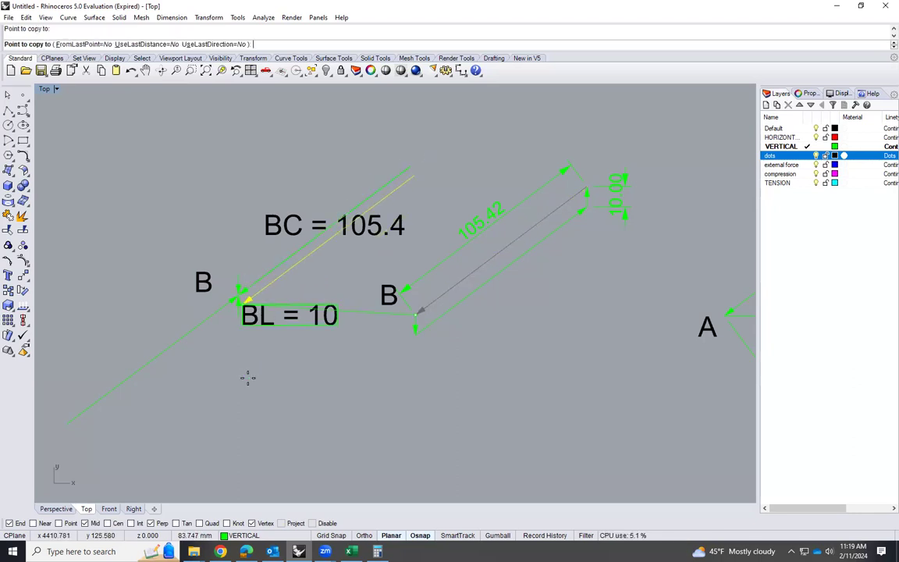
left_click(234, 301)
scroll(215, 295, "up", 3)
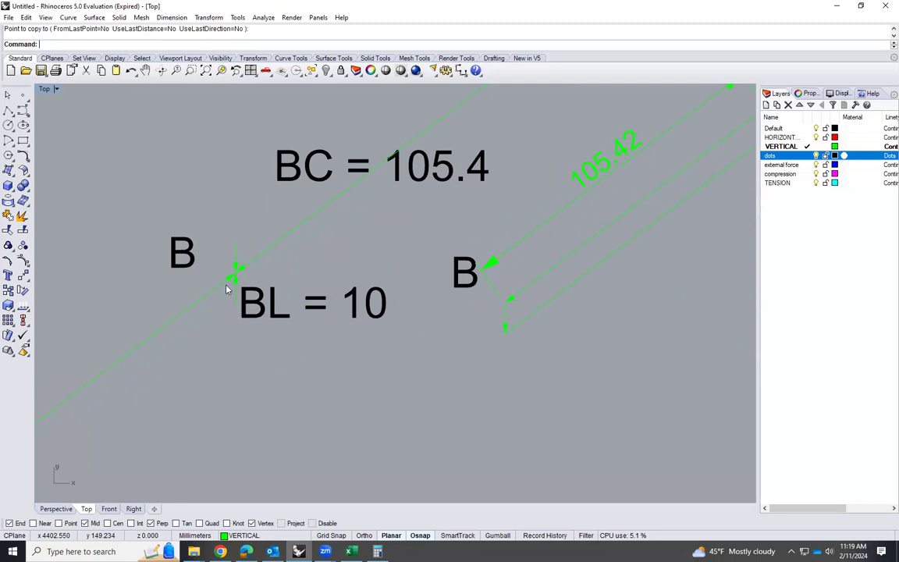
scroll(226, 336, "up", 2)
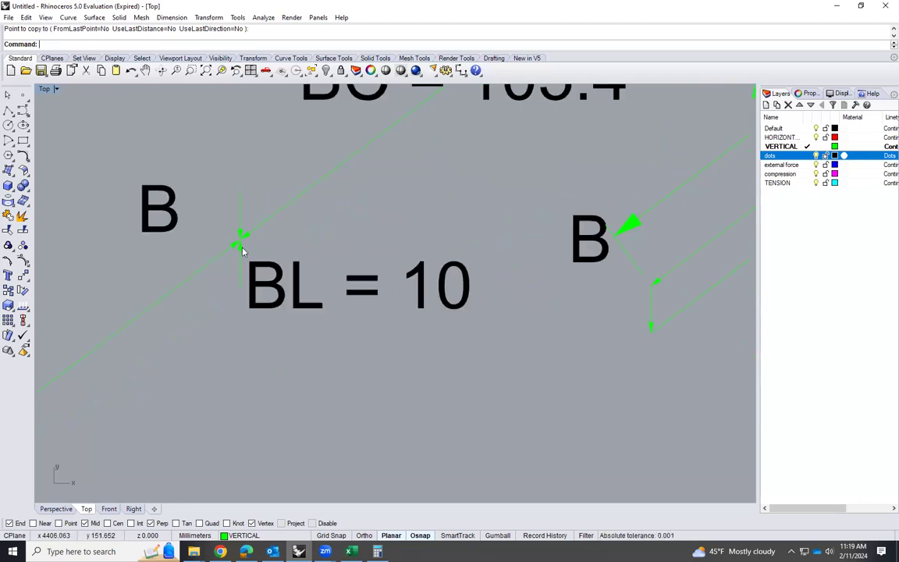
scroll(242, 254, "down", 2)
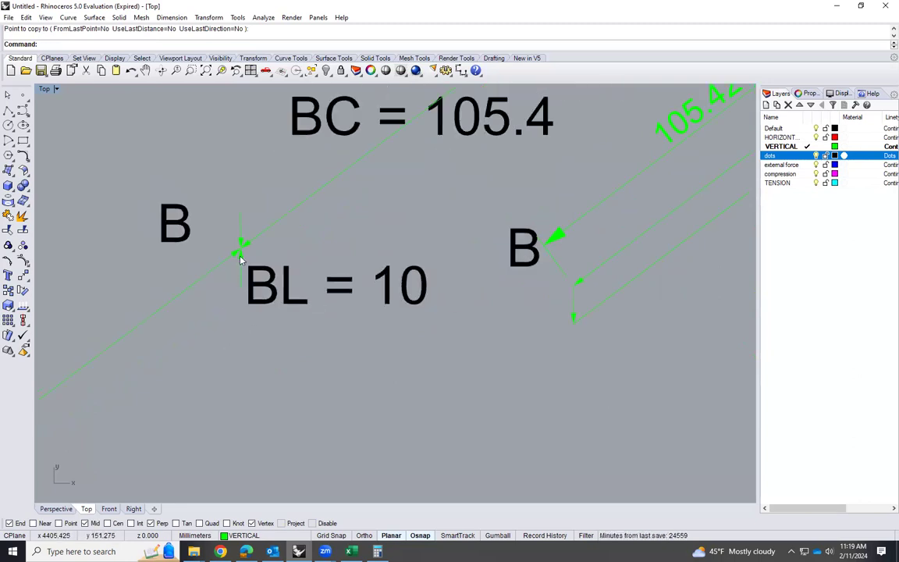
Copy the four members meeting at truss joint L, with the L label, into the empty area beyond joint B's free-body diagram
scroll(234, 265, "down", 5)
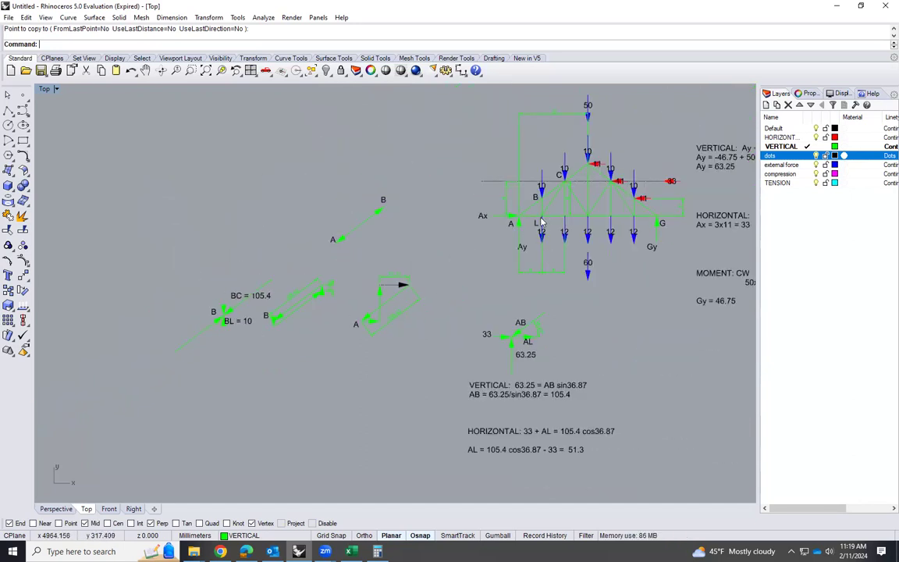
scroll(538, 218, "up", 6)
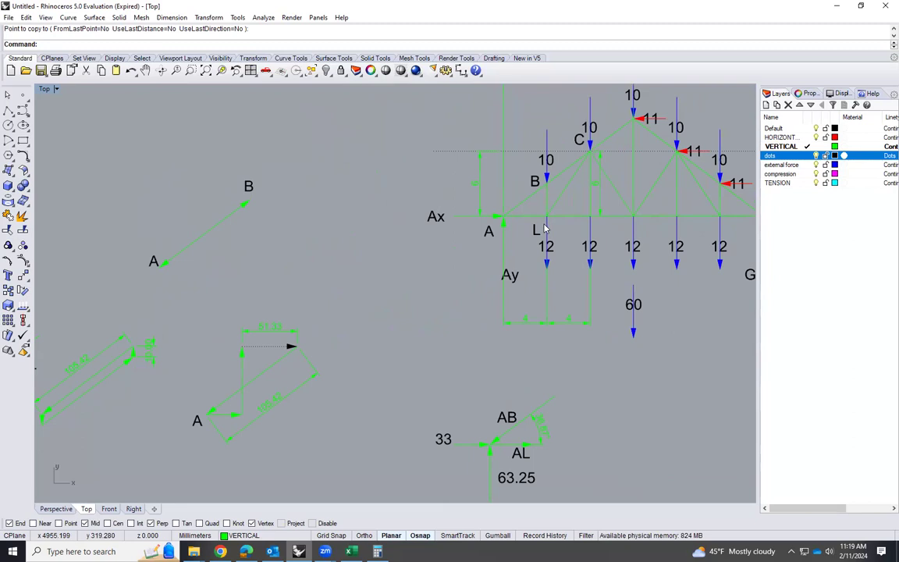
left_click(537, 216)
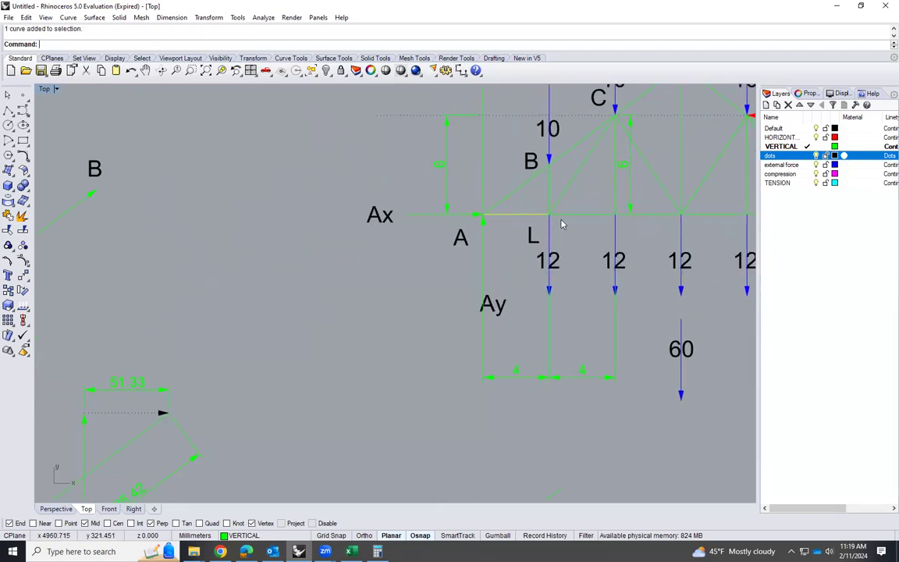
left_click(565, 215, "shift")
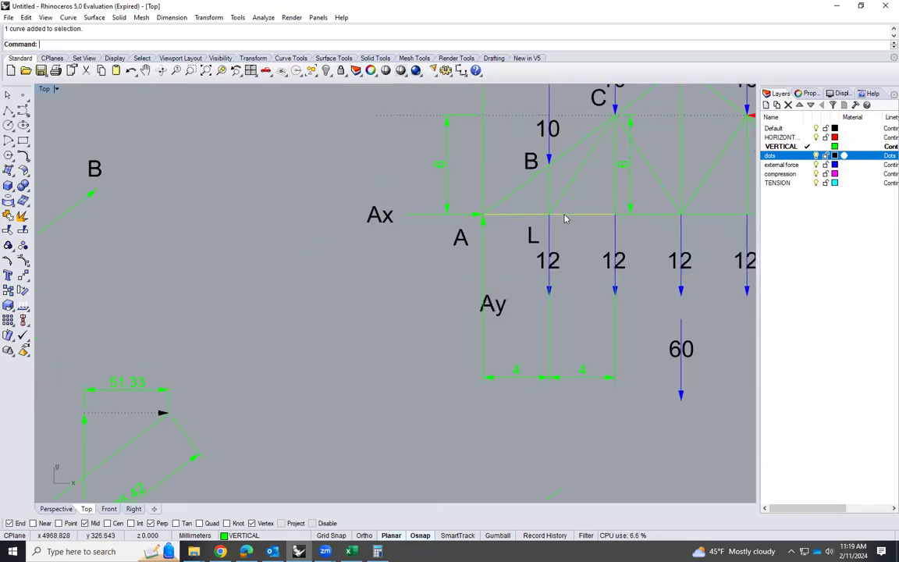
left_click(558, 201, "shift")
left_click(549, 199, "shift")
left_click(533, 236, "shift")
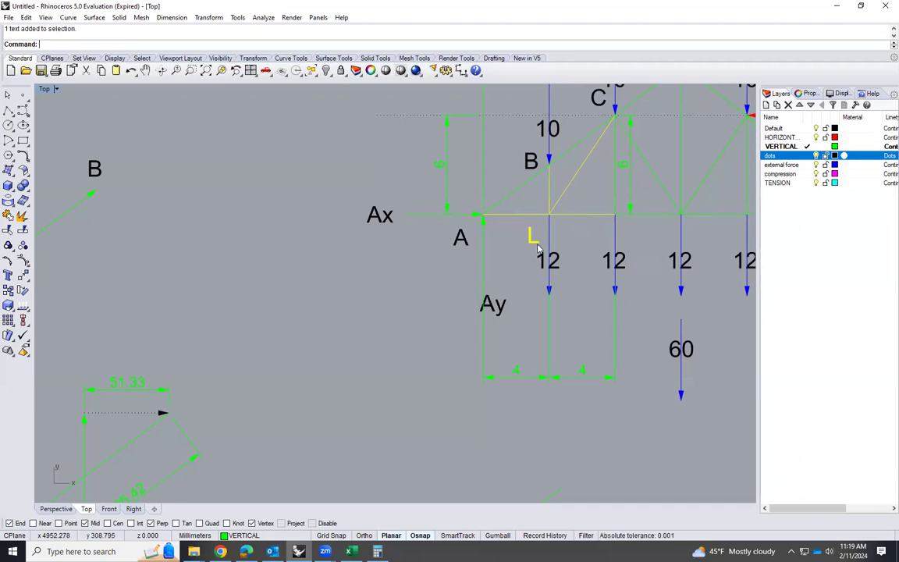
type("Copy")
key("Return")
left_click(558, 224)
scroll(652, 248, "down", 6)
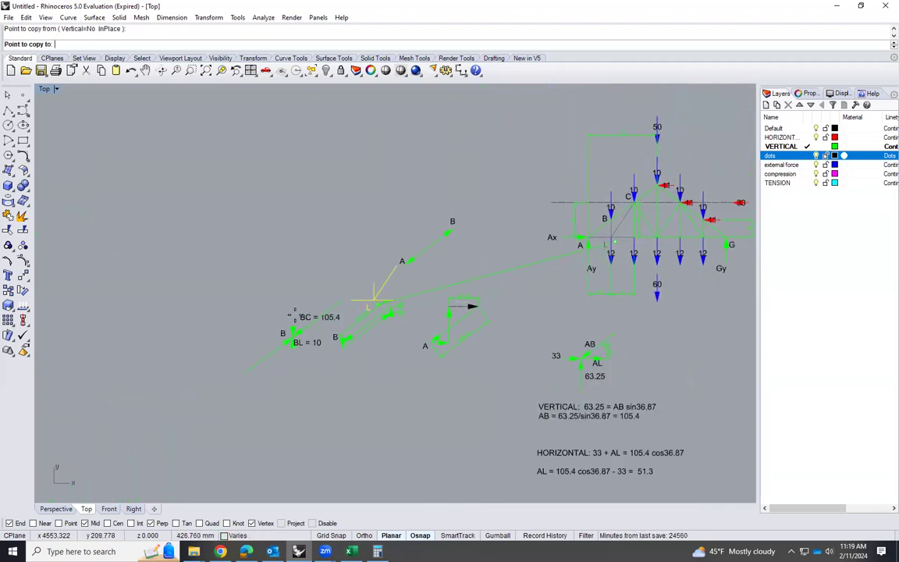
left_click(190, 335)
key("Return")
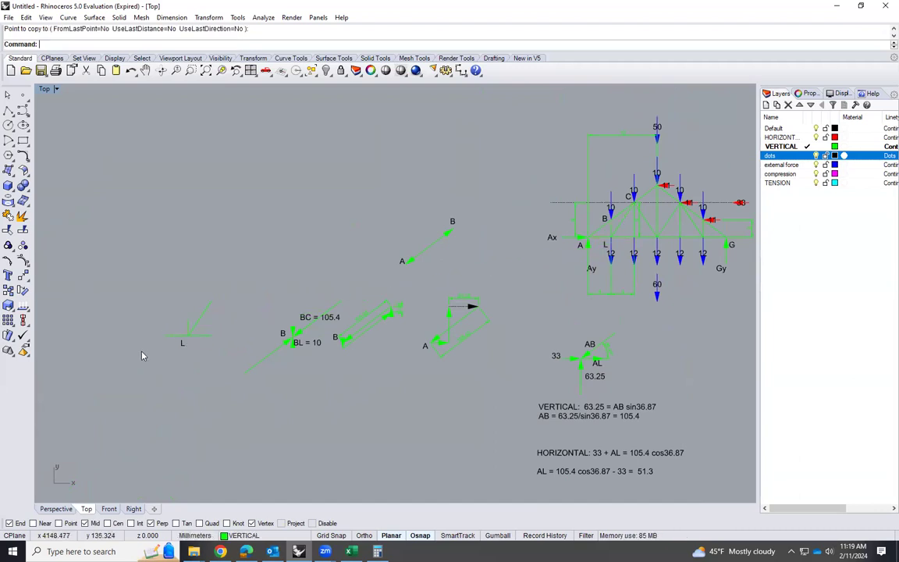
Copy the short horizontal arrow from joint A's force polygon onto joint L with its head at the joint
scroll(113, 366, "up", 1)
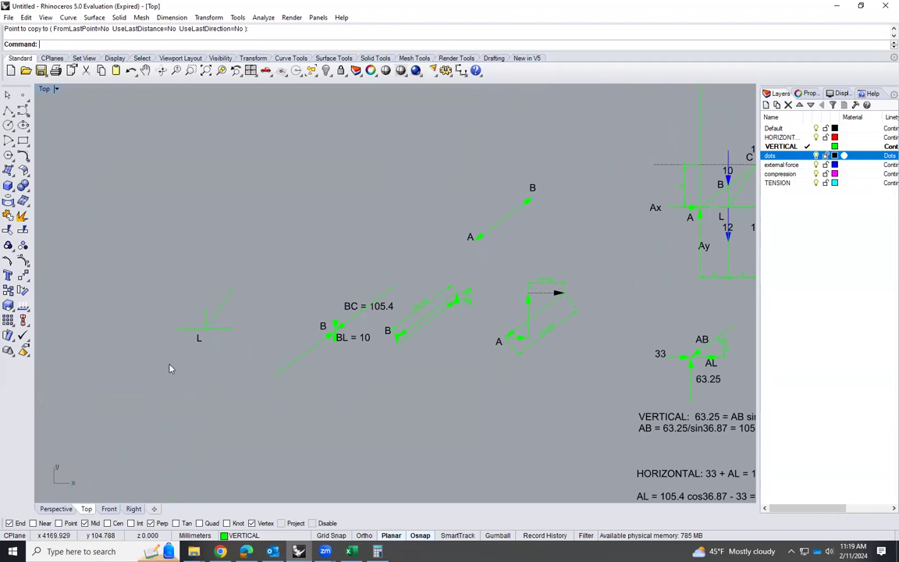
scroll(199, 402, "up", 2)
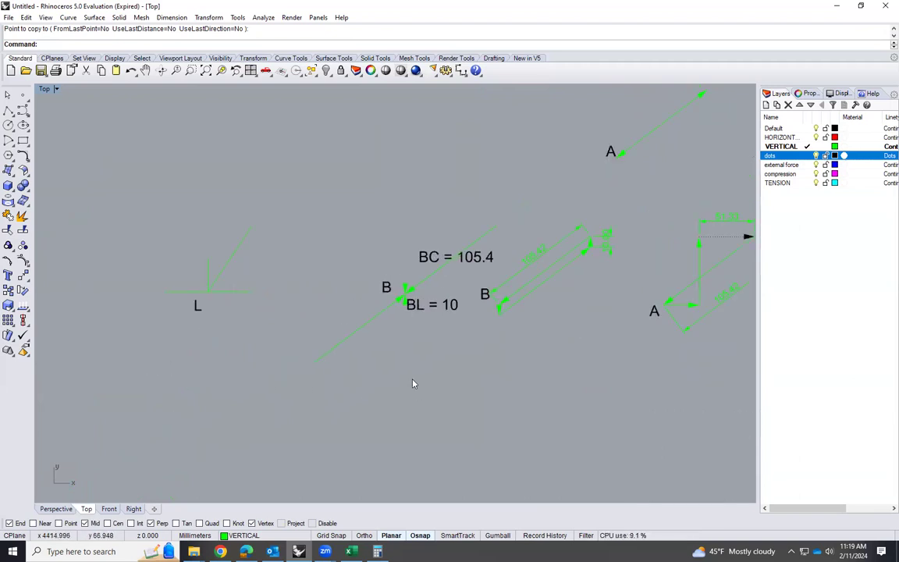
scroll(413, 383, "down", 1)
left_click(631, 321)
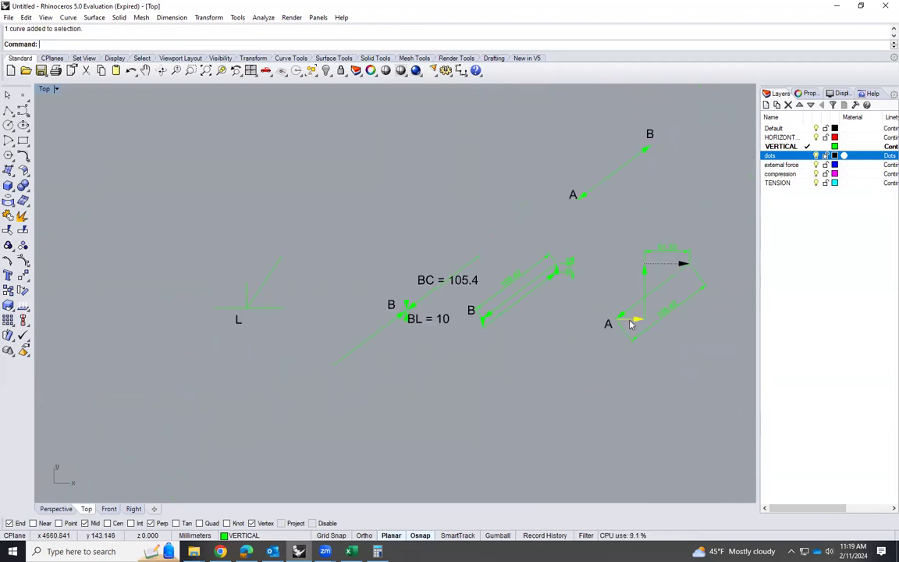
type("copy")
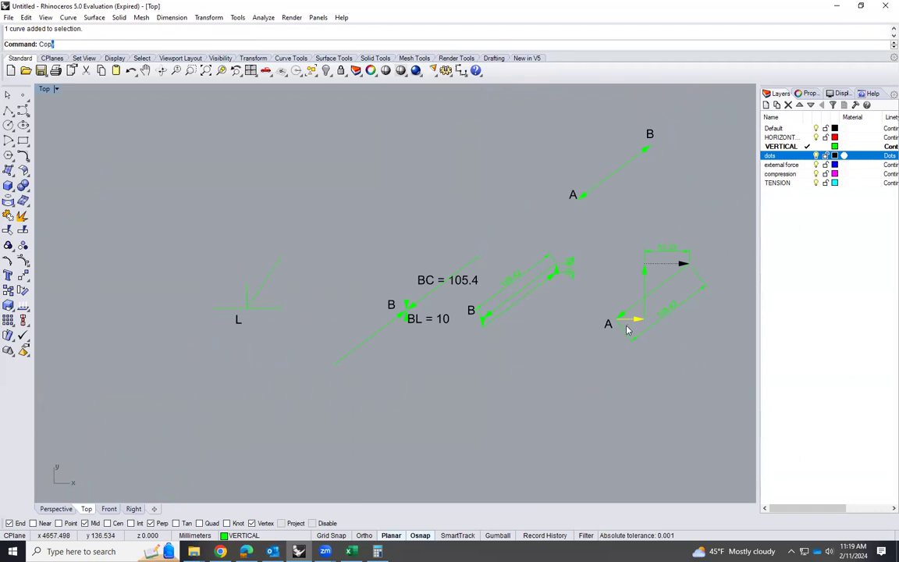
key("Return")
left_click(644, 318)
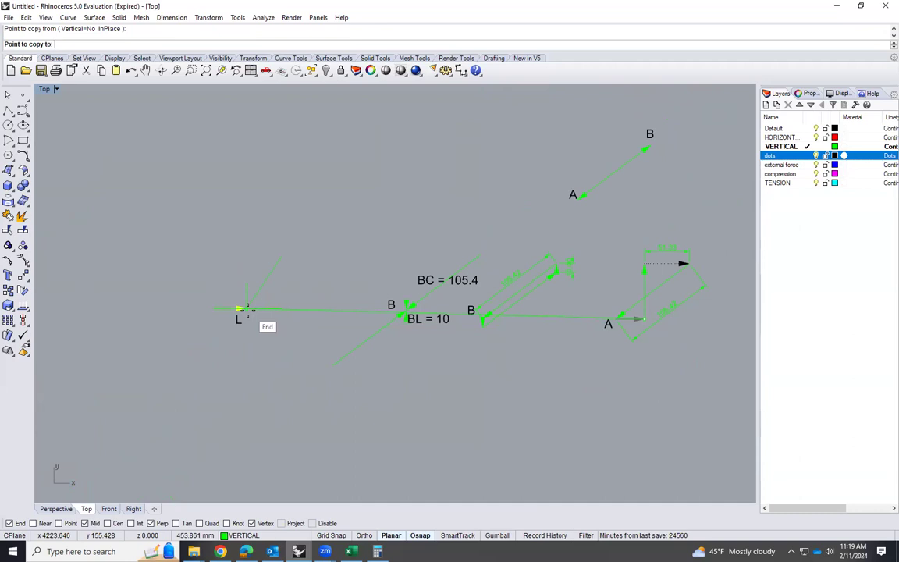
left_click(247, 308)
key("Return")
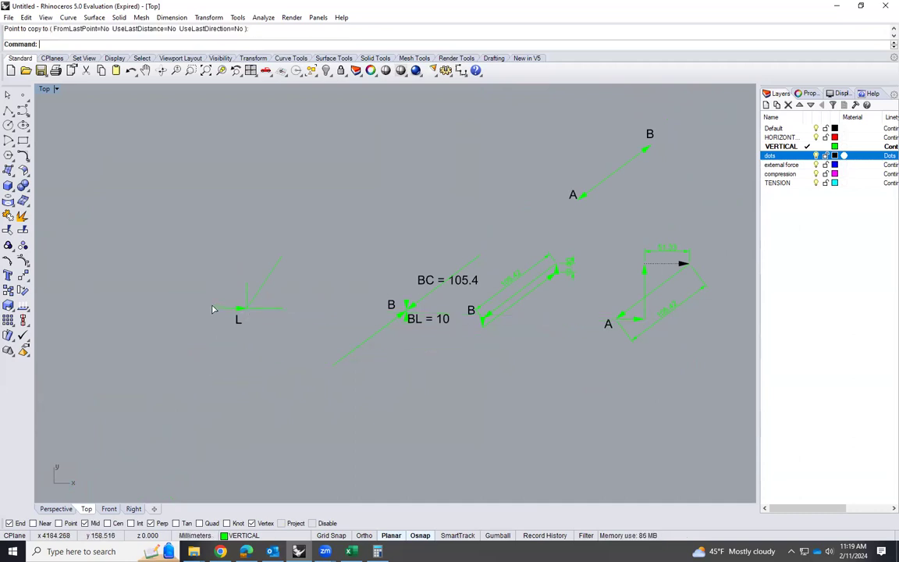
Delete the plain horizontal member left of joint L together with the short arrow copied onto it
left_click(212, 309)
key("Delete")
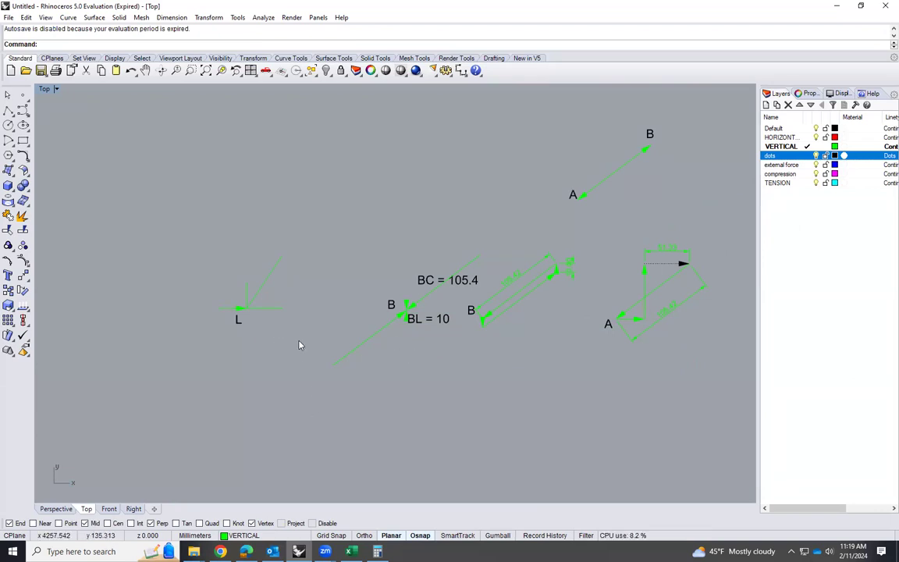
left_click(231, 309)
key("Delete")
Copy the force polygon's dotted horizontal arrow to joint L, pointing into the joint, and assign the copy to the VERTICAL layer
left_click(677, 266)
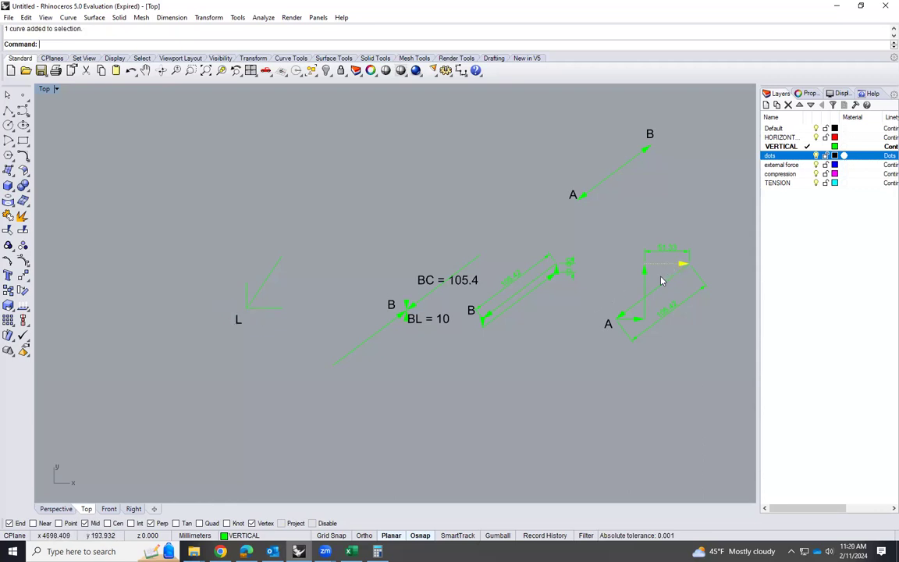
key("Return")
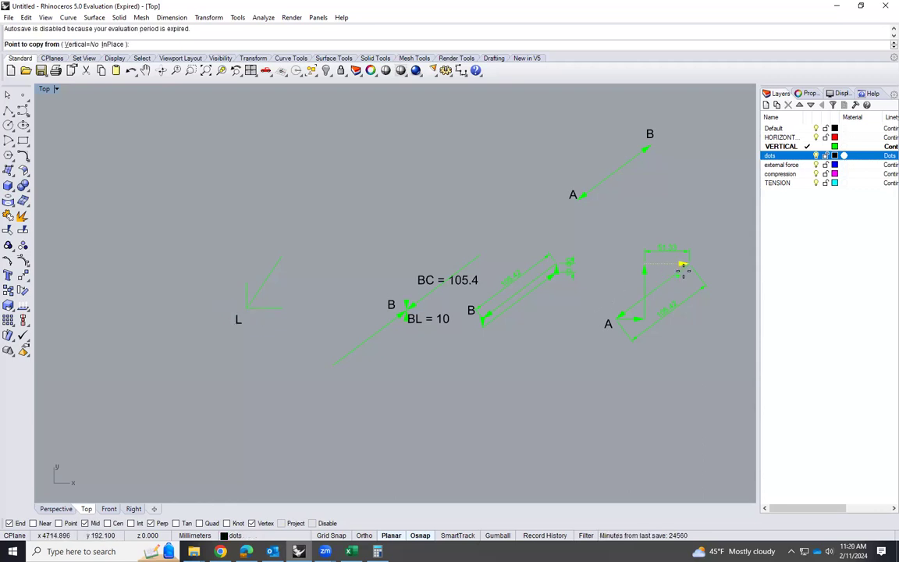
left_click(683, 263)
left_click(242, 308)
key("Return")
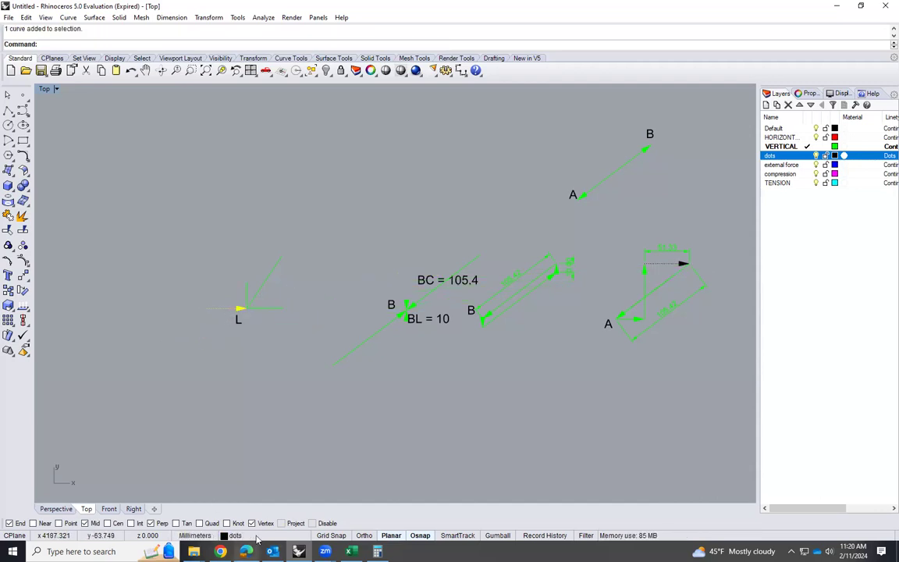
right_click(242, 535)
left_click(250, 484)
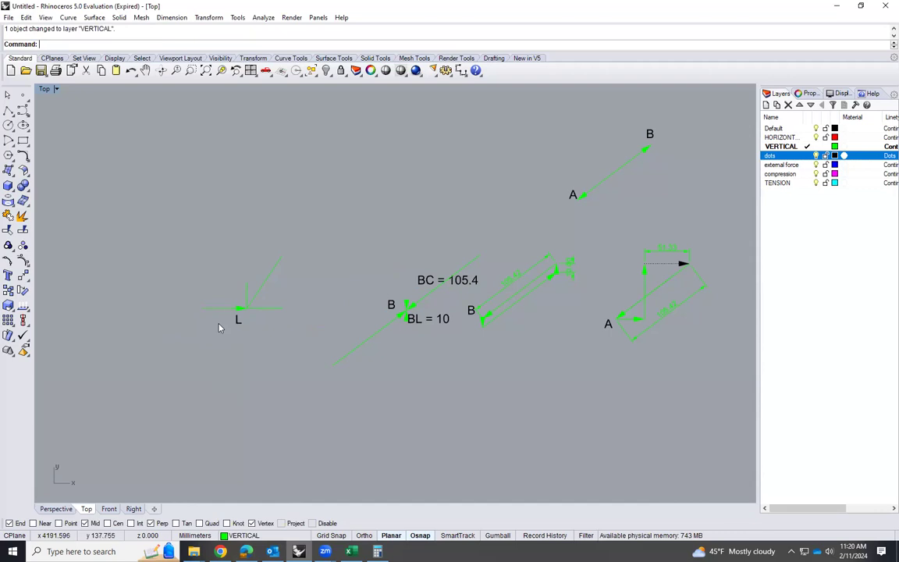
Draw a 12 mm line straight down from joint L
scroll(219, 327, "up", 1)
scroll(411, 327, "down", 1)
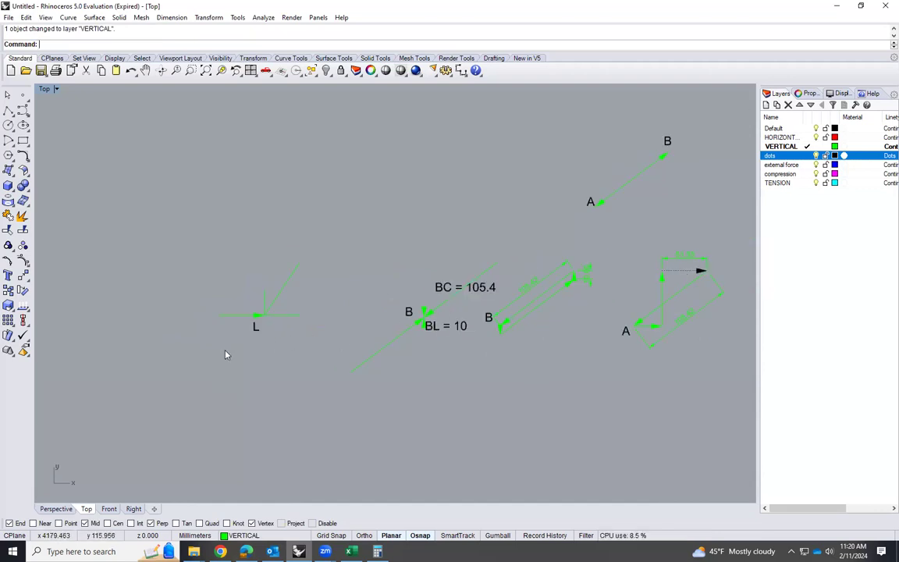
scroll(224, 356, "down", 3)
scroll(511, 292, "up", 2)
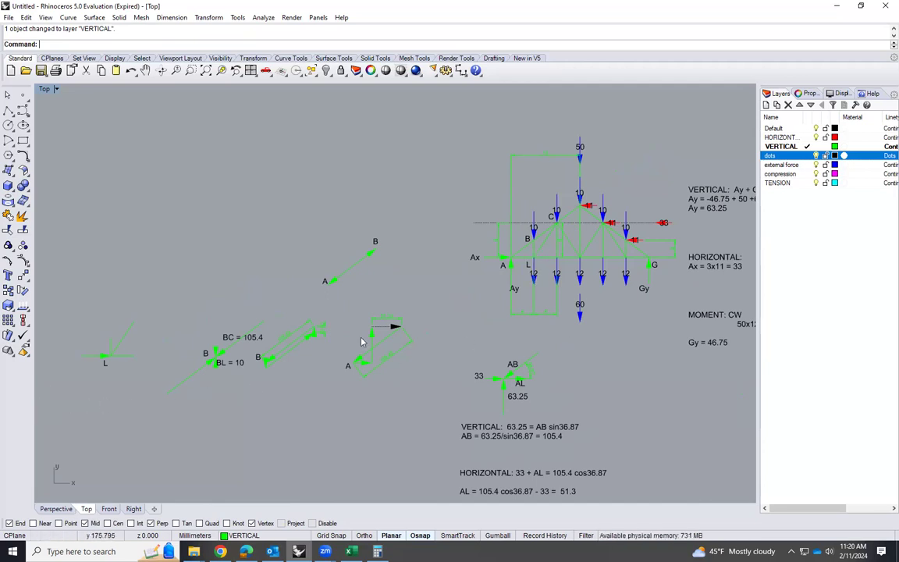
scroll(362, 341, "down", 2)
scroll(180, 370, "up", 2)
scroll(192, 360, "up", 2)
scroll(197, 355, "up", 6)
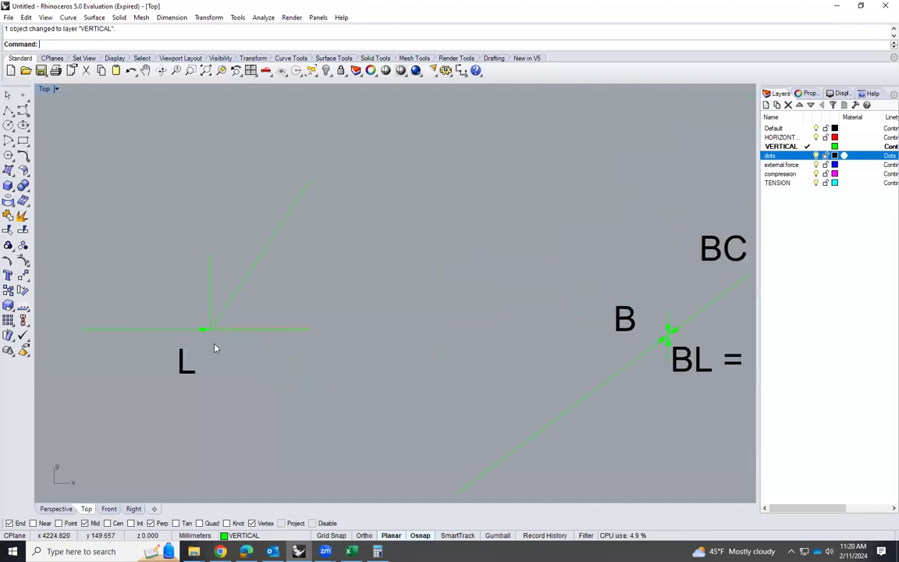
type("line")
key("Return")
left_click(209, 328)
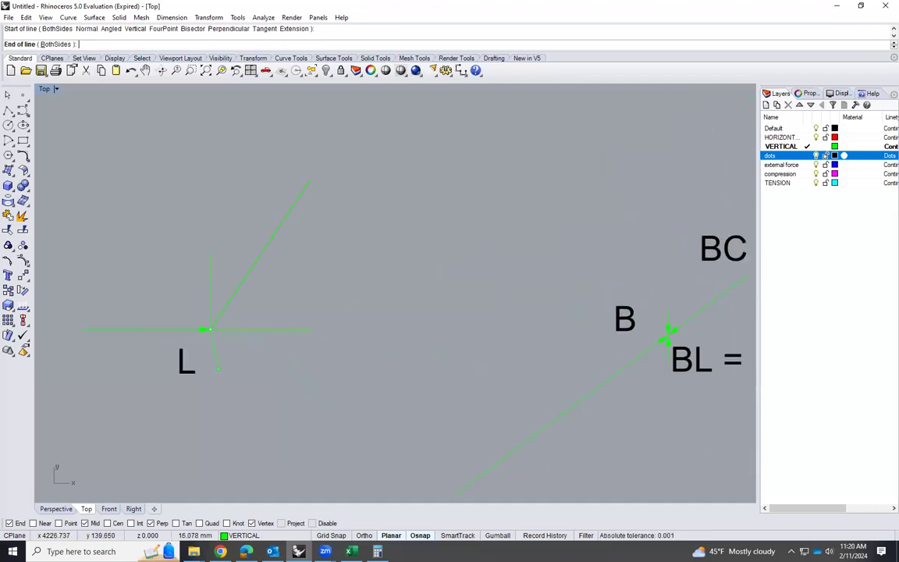
type("12")
key("Return")
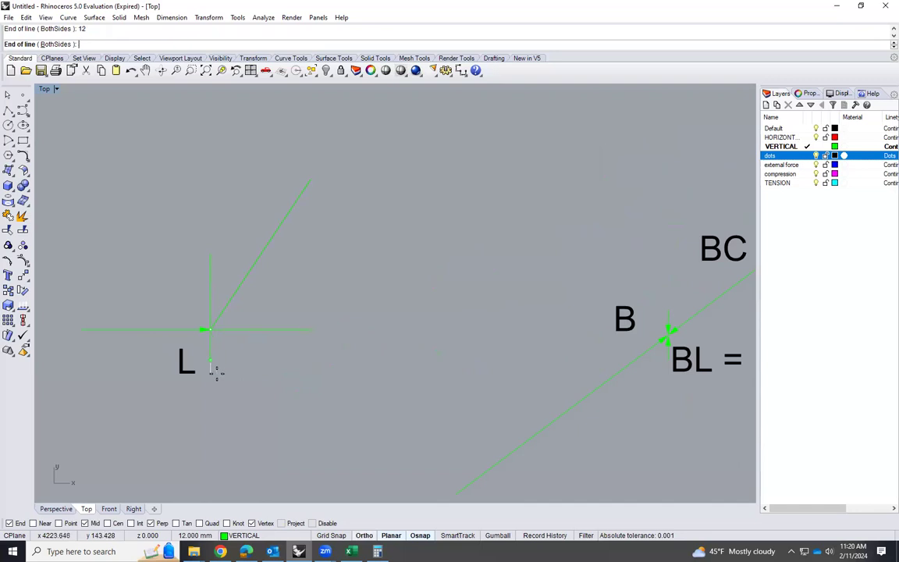
left_click(216, 372)
Add an arrowhead to the lower end of the vertical line below joint L
type("Arrowhead")
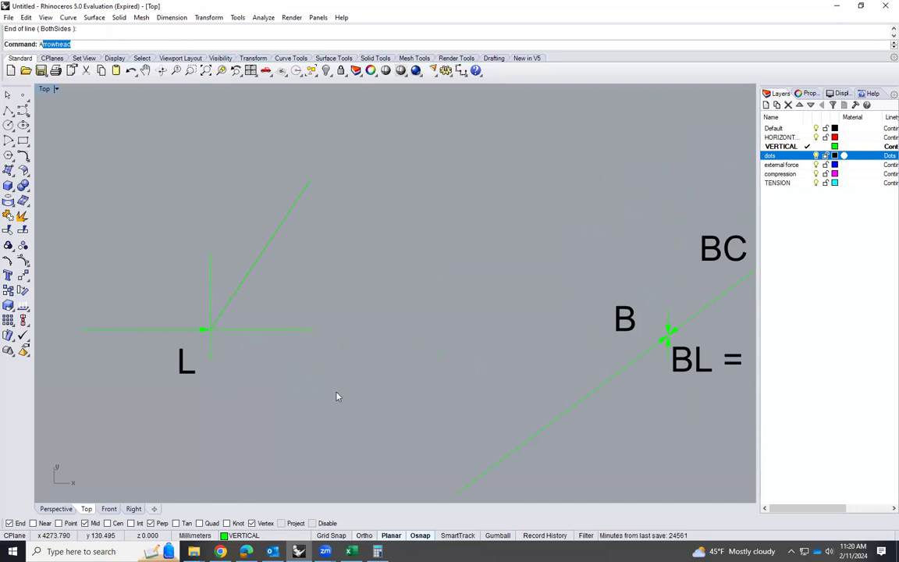
key("Return")
left_click(210, 355)
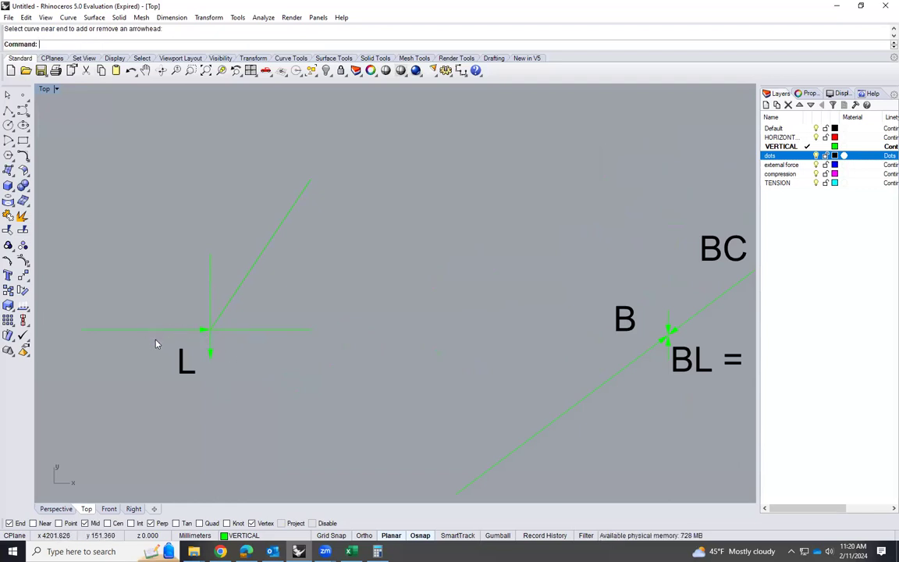
Copy the L label above the horizontal arrow entering joint L and change the copy to read "51.33"
scroll(162, 337, "down", 6)
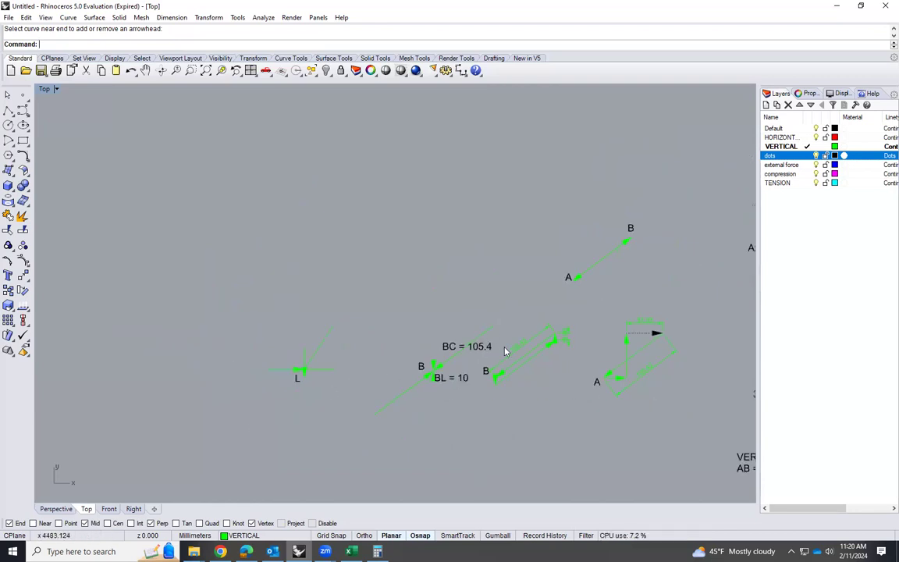
scroll(285, 377, "up", 4)
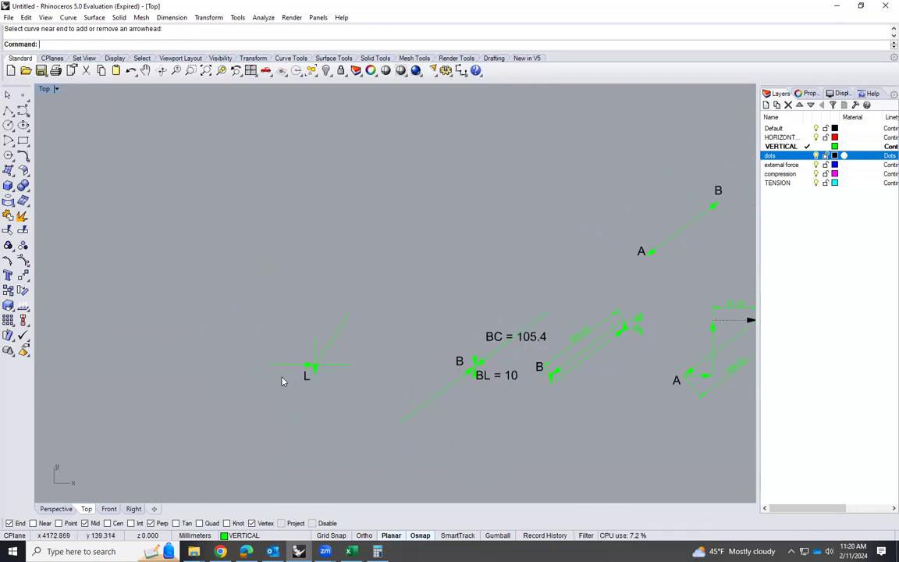
left_click(315, 379)
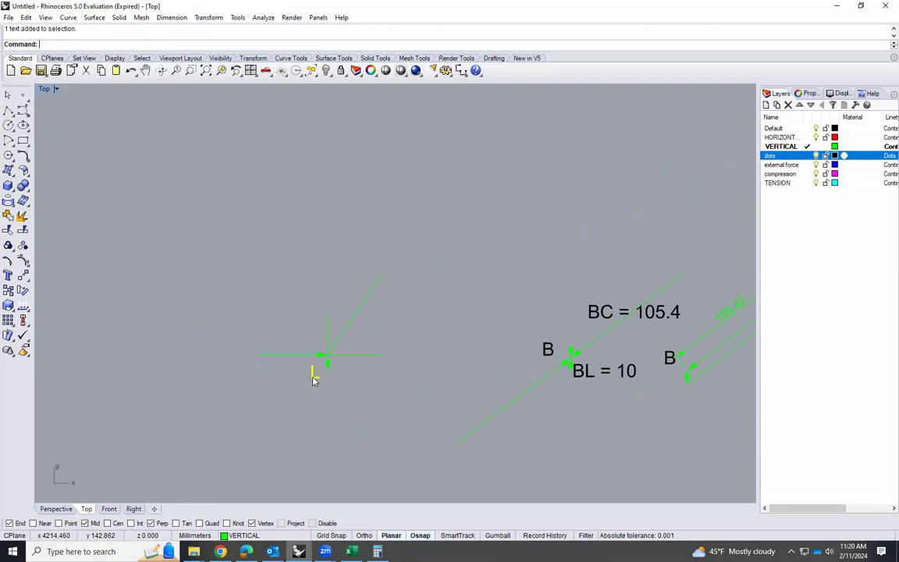
key("Return")
left_click(313, 377)
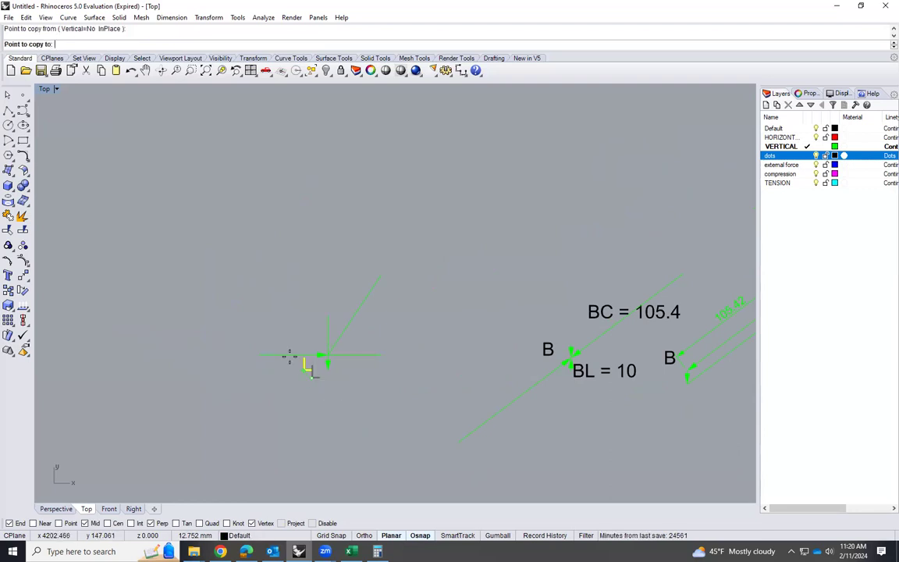
left_click(273, 355)
double_click(276, 346)
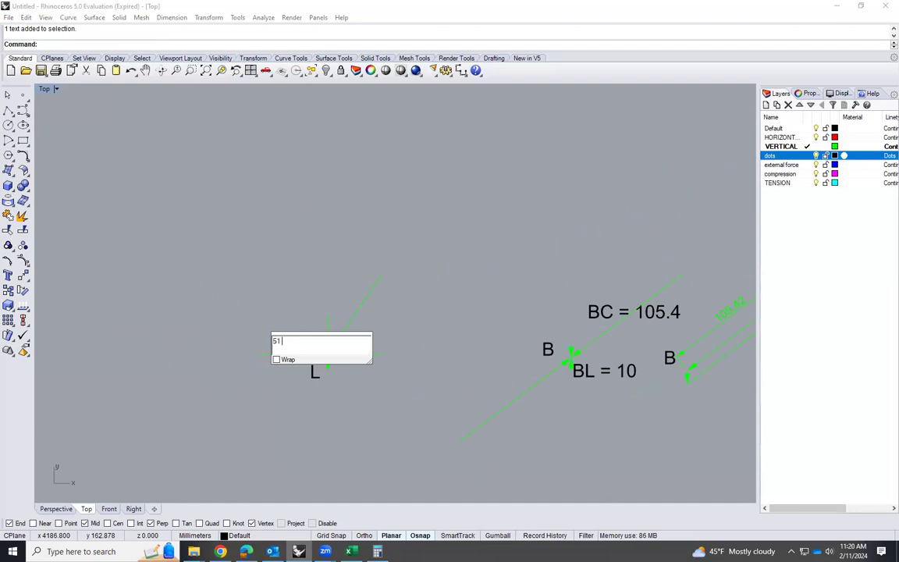
left_click(249, 429)
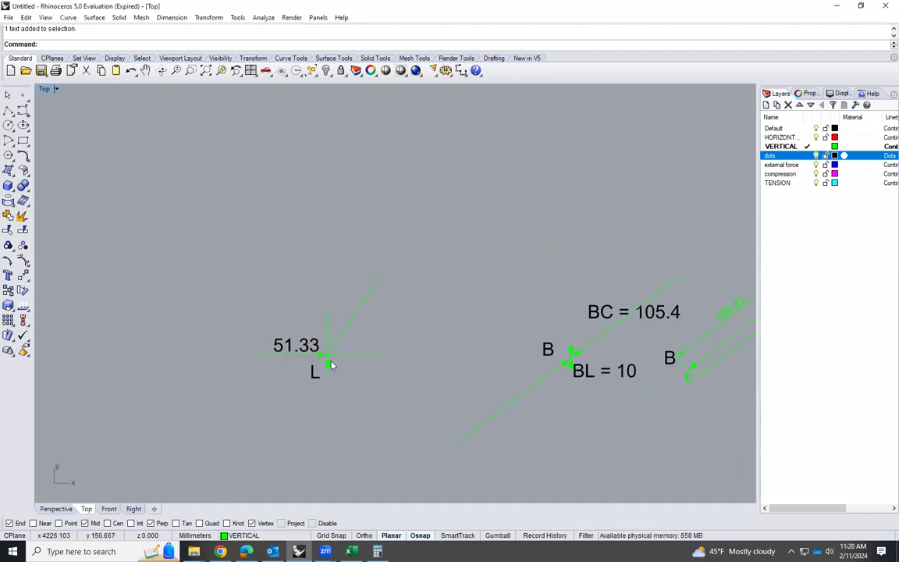
Copy the "51.33" label beside joint L's downward arrow and change the copy to read "12"
scroll(328, 363, "up", 4)
left_click(300, 326)
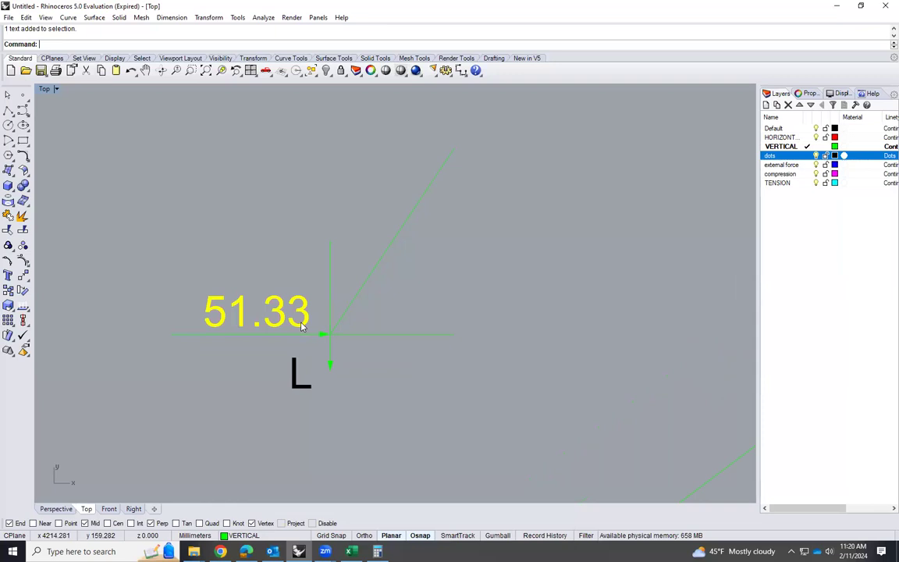
type("op")
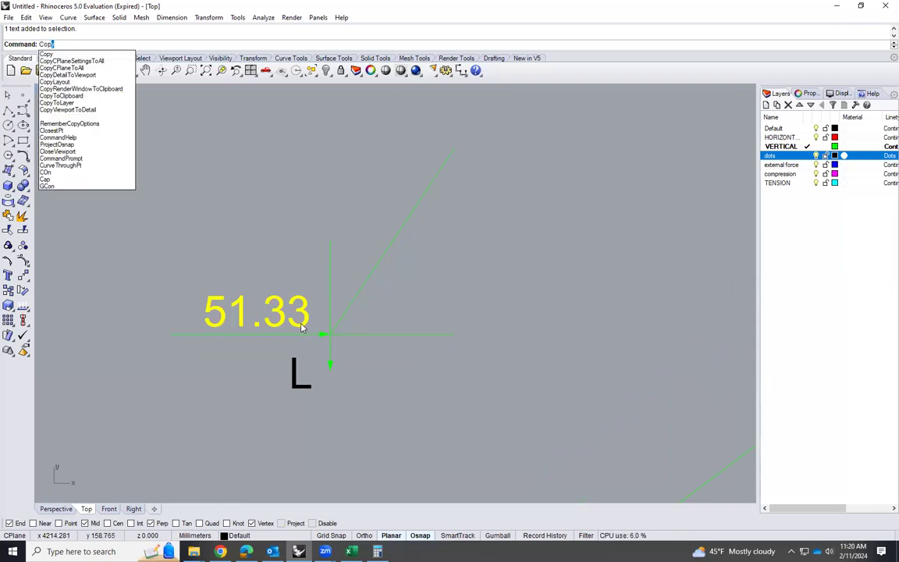
key("Return")
left_click(307, 326)
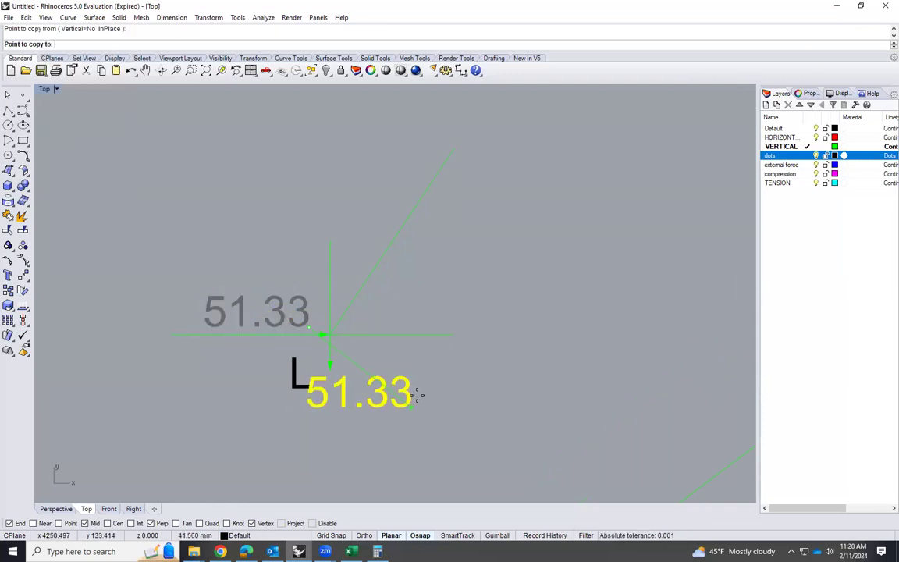
left_click(448, 383)
key("Return")
double_click(381, 383)
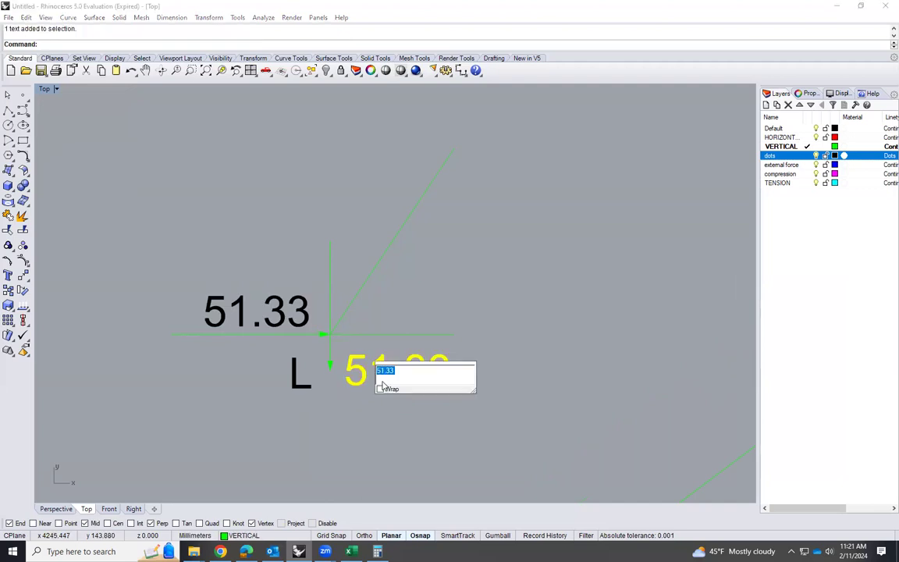
type("12")
key("Return")
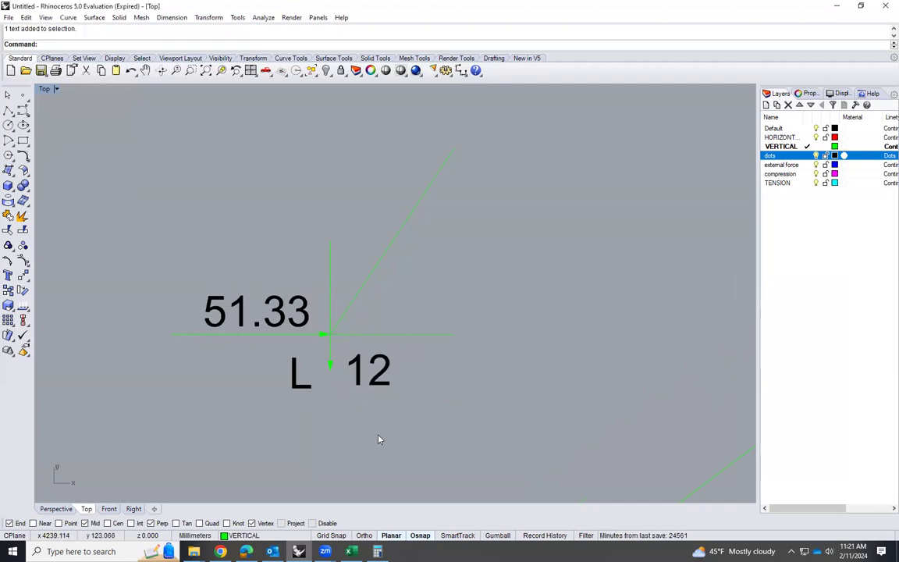
Copy the upward BL arrow from joint B's diagram to joint L, placing its tail on the joint
left_click(329, 310)
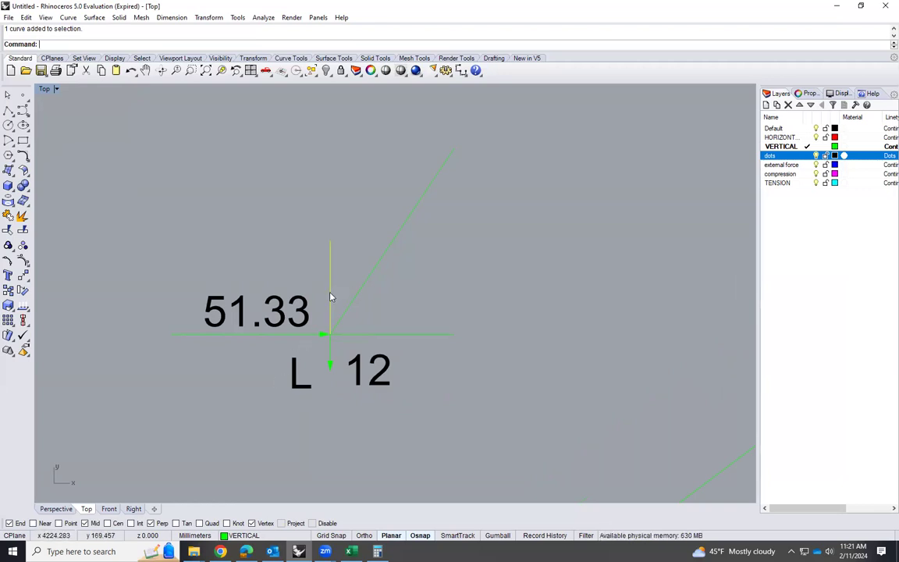
scroll(333, 294, "down", 5)
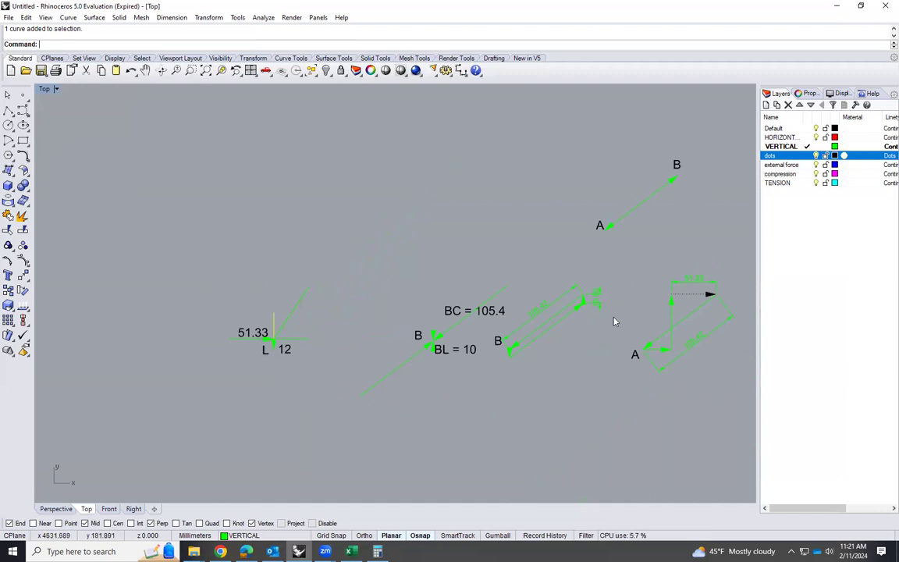
scroll(588, 319, "up", 4)
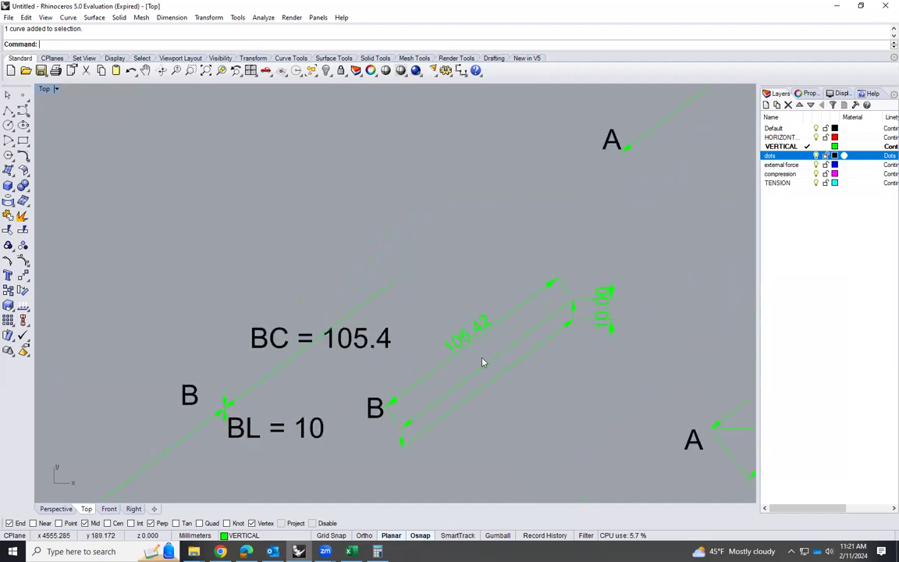
scroll(221, 412, "up", 4)
left_click(219, 407)
type("Copy")
key("Return")
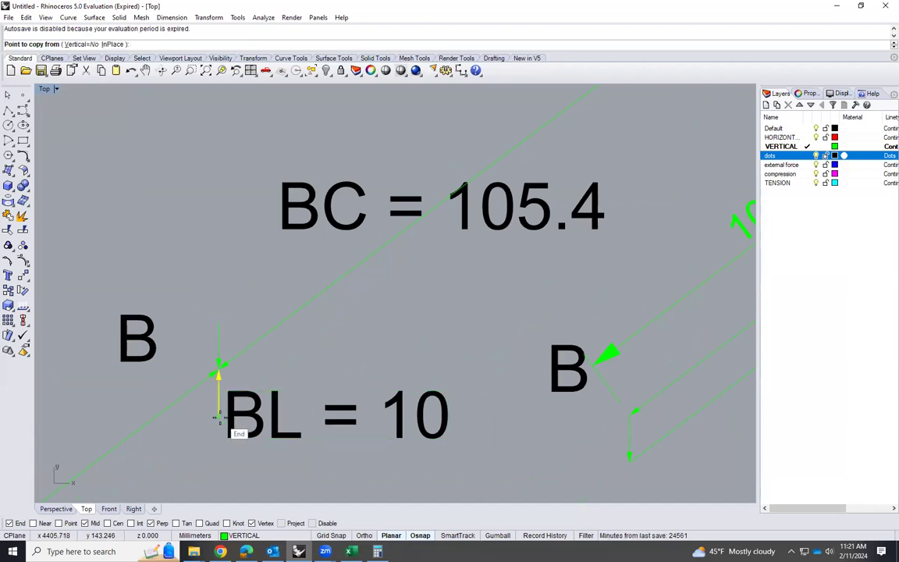
left_click(218, 418)
scroll(531, 331, "down", 5)
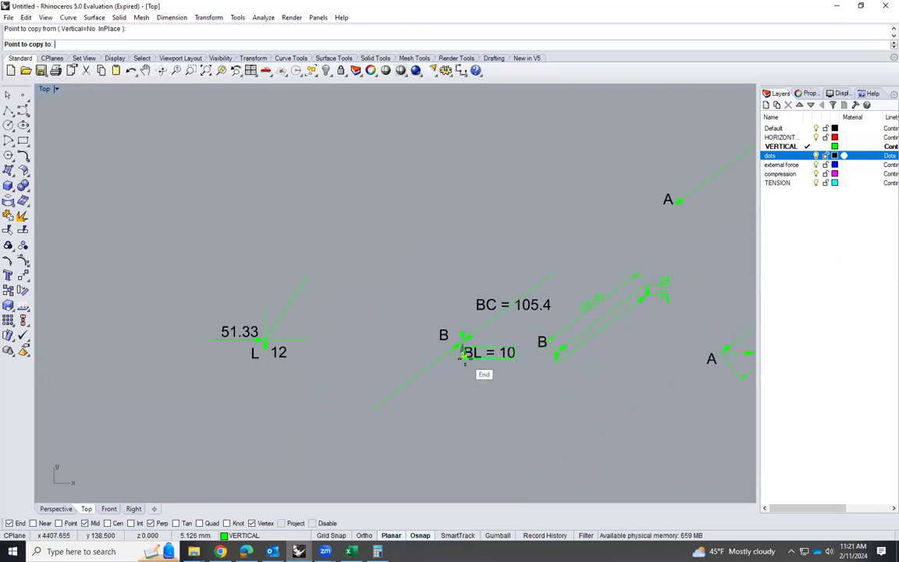
scroll(215, 347, "up", 2)
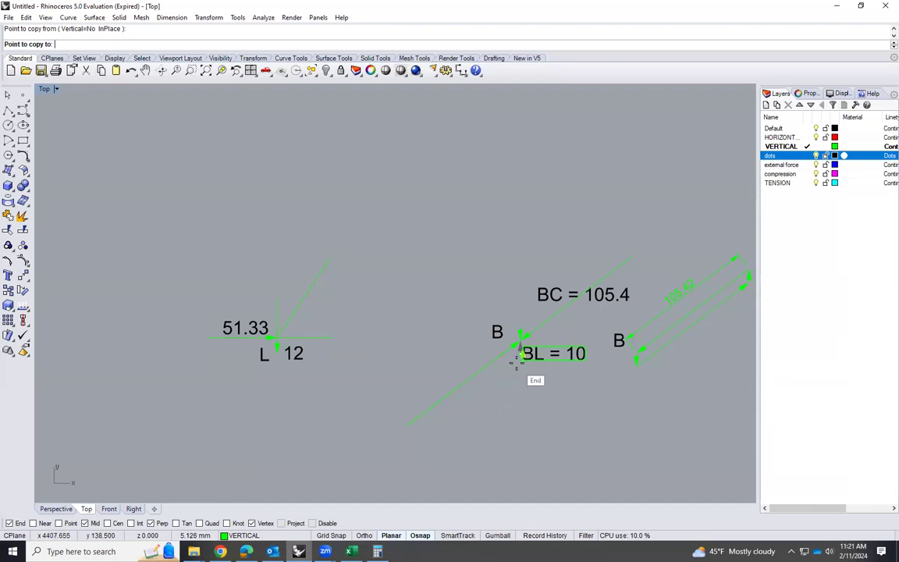
scroll(292, 337, "up", 5)
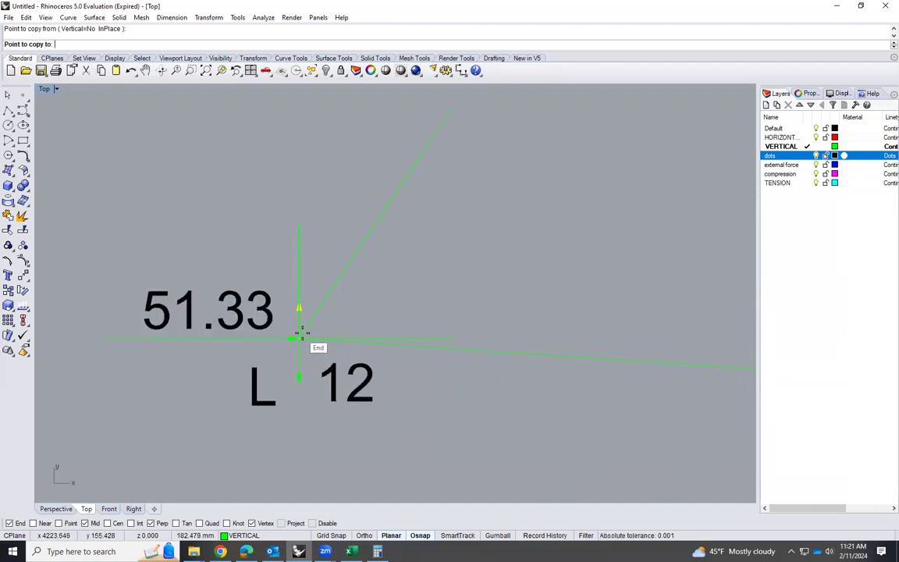
left_click(301, 337)
key("Return")
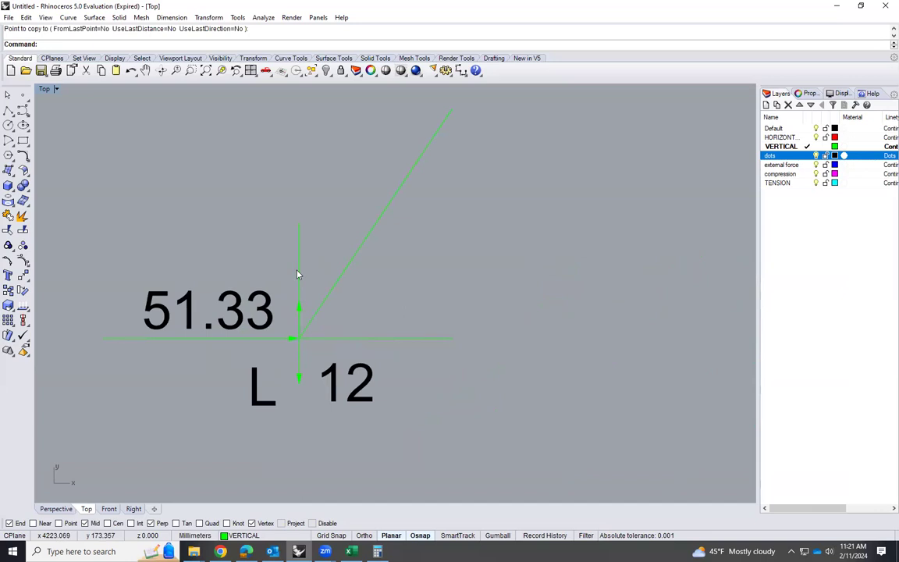
Delete the vertical construction line above joint L and rotate the copied BL arrow 180° about its midpoint to point down at the joint
left_click(297, 273)
key("Delete")
left_click(301, 320)
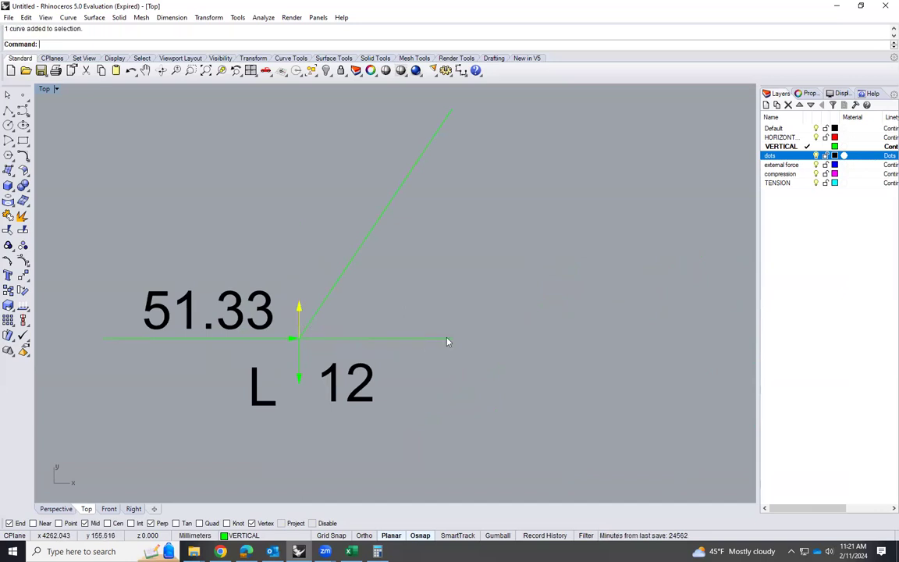
type("rotate")
key("Return")
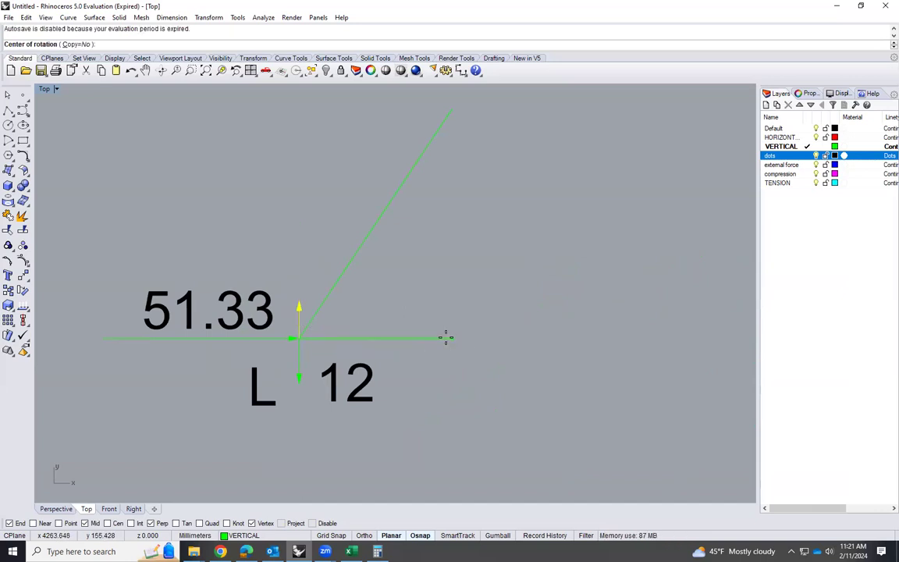
left_click(297, 308)
left_click(299, 302)
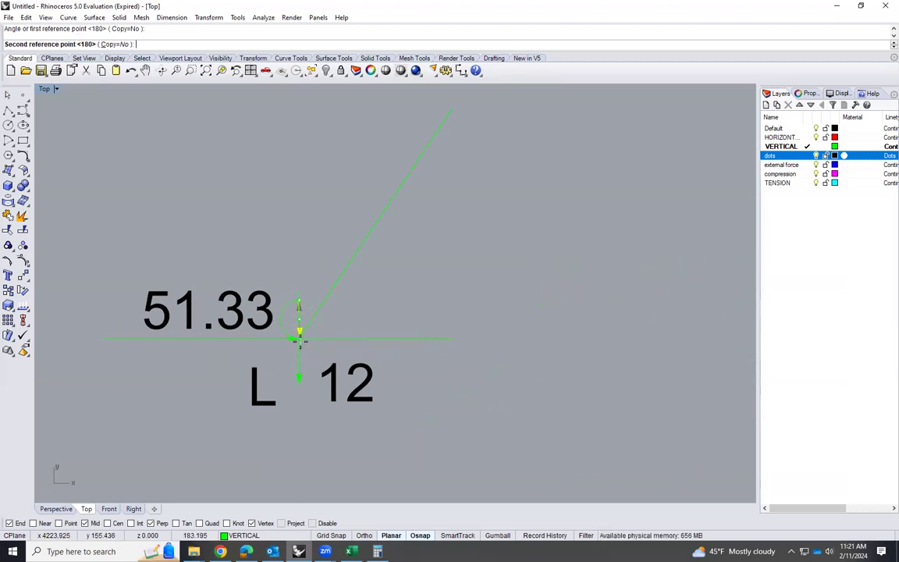
left_click(297, 337)
left_click(411, 271)
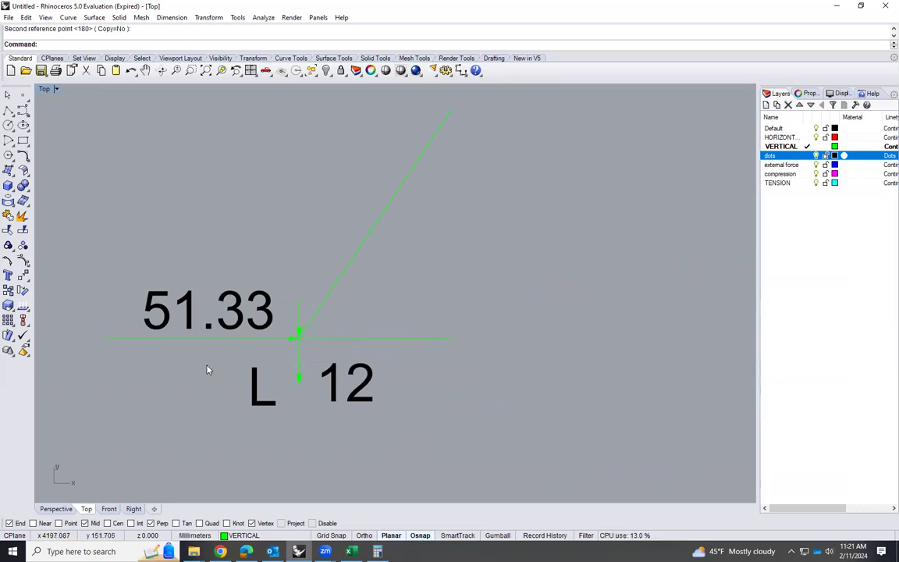
Copy the "12" label above joint L's upper arrow and change the copy to read "10"
scroll(210, 367, "up", 4)
scroll(353, 331, "down", 2)
left_click(334, 310)
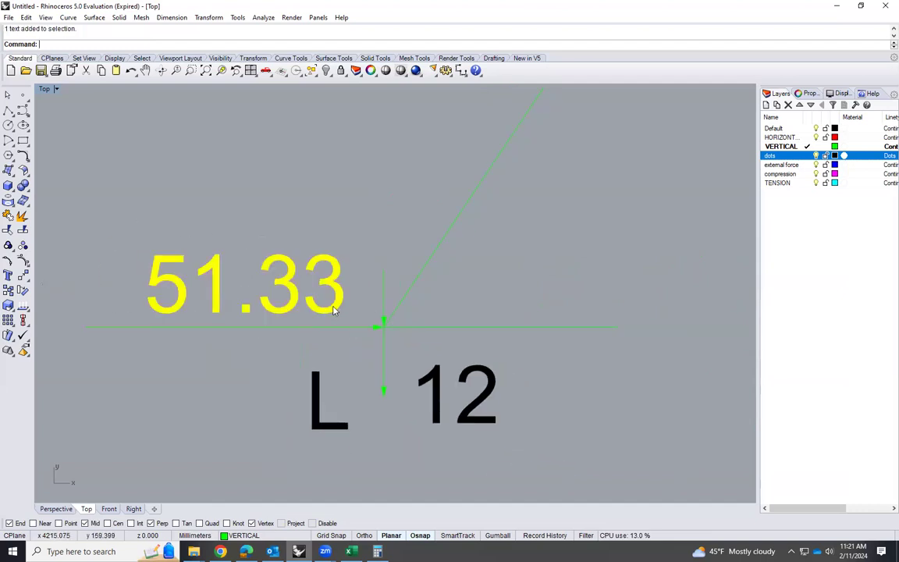
left_click(442, 390)
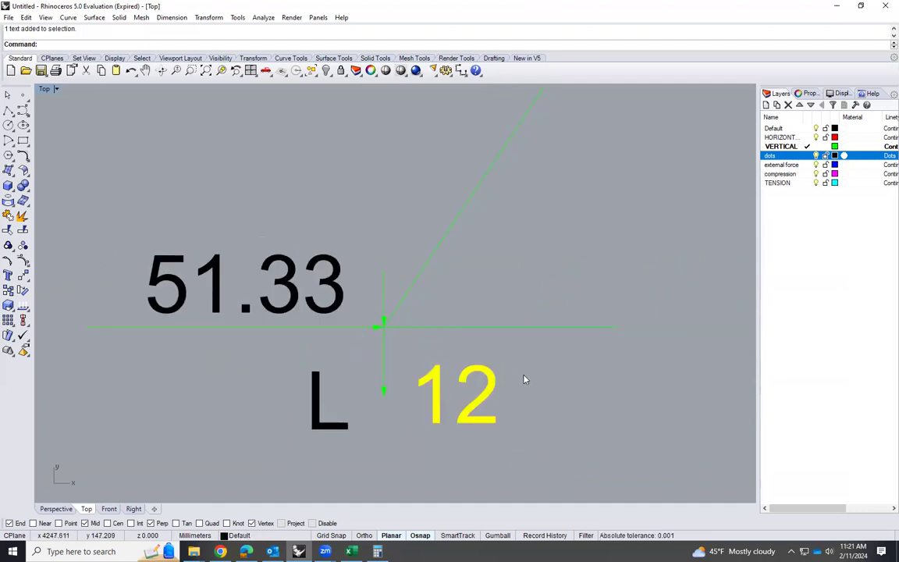
type("opy")
key("Return")
left_click(493, 390)
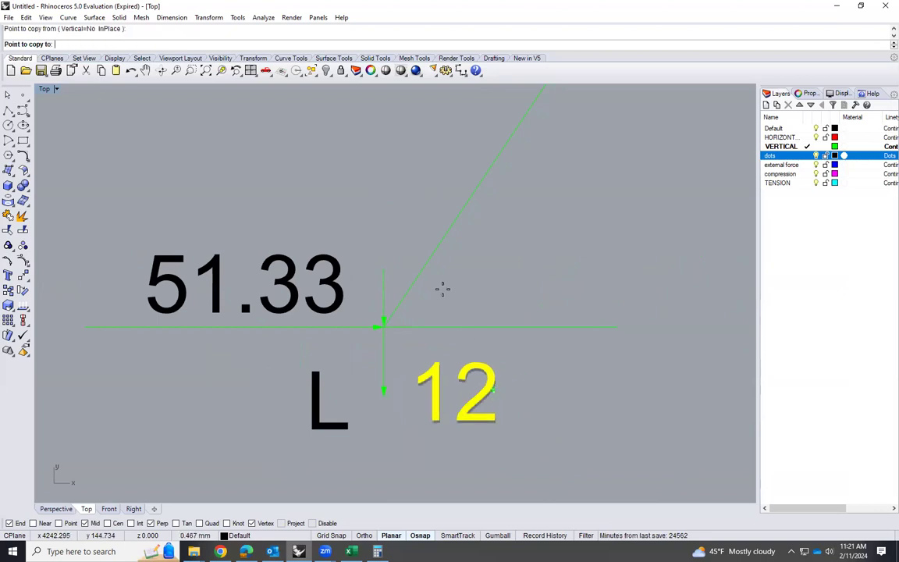
left_click(407, 226)
key("Return")
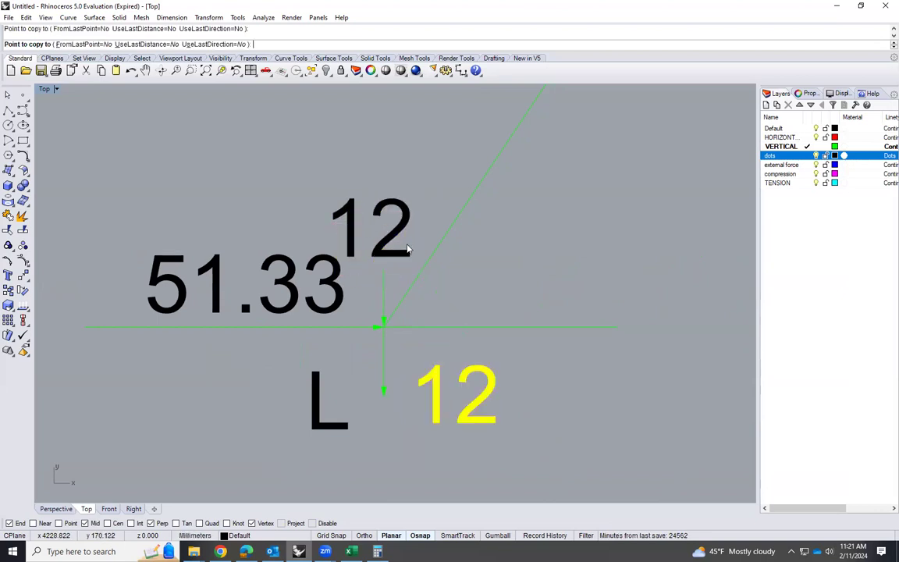
left_click(397, 238)
double_click(396, 238)
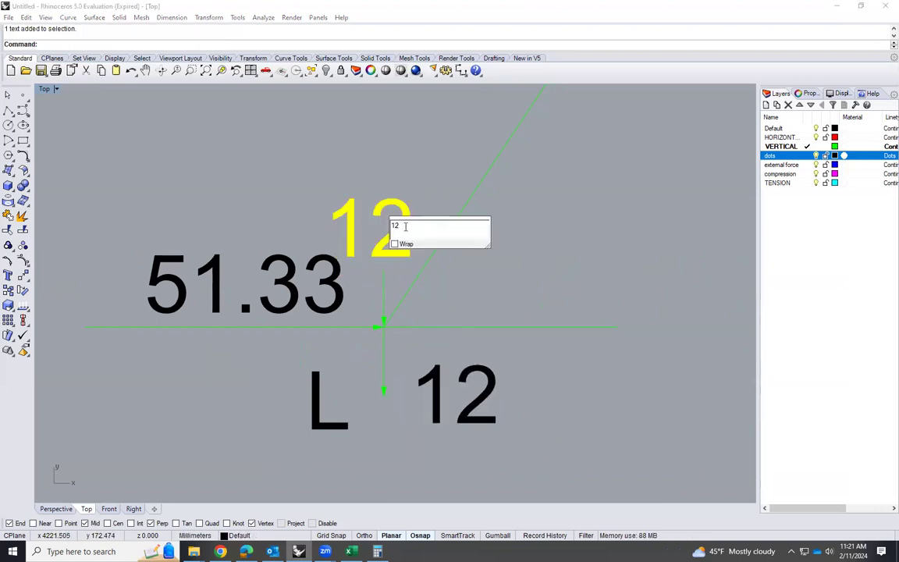
type("0")
left_click(424, 258)
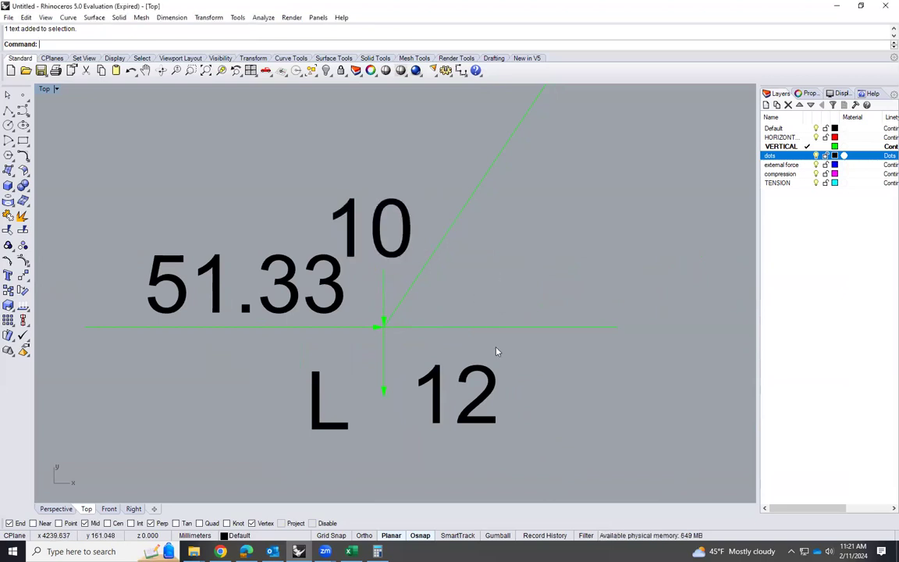
Copy the downward 10 arrow from above joint L to the empty area left of the joint's diagram, starting the force polygon
scroll(498, 351, "down", 5)
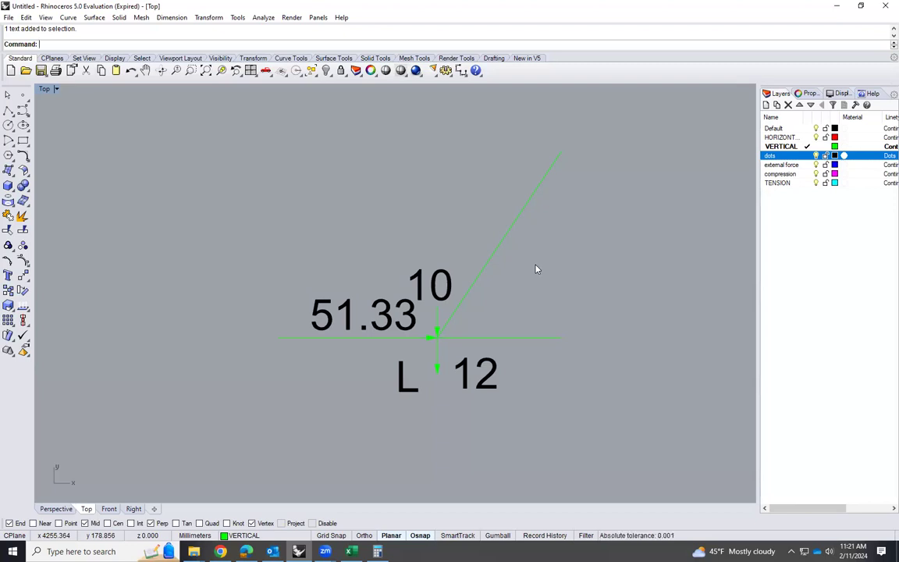
scroll(436, 316, "up", 4)
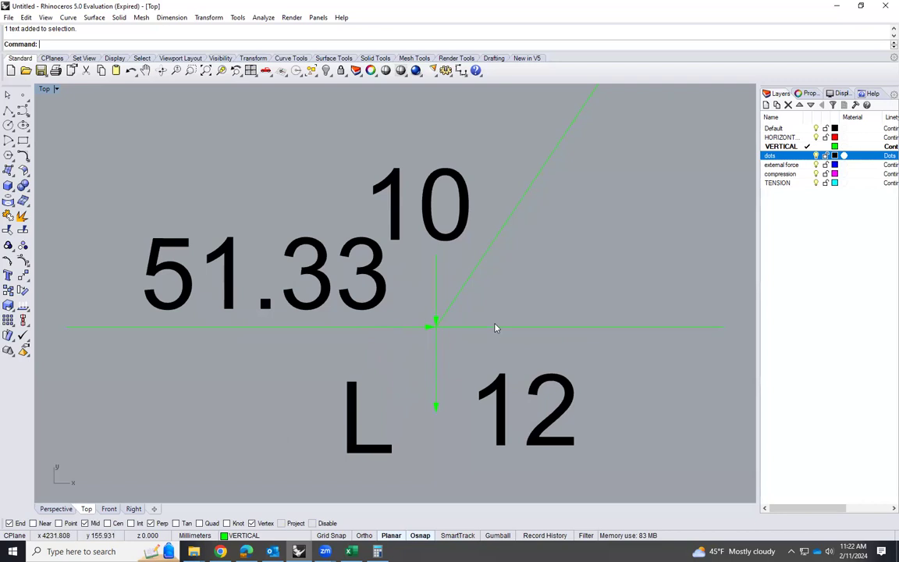
scroll(492, 339, "down", 1)
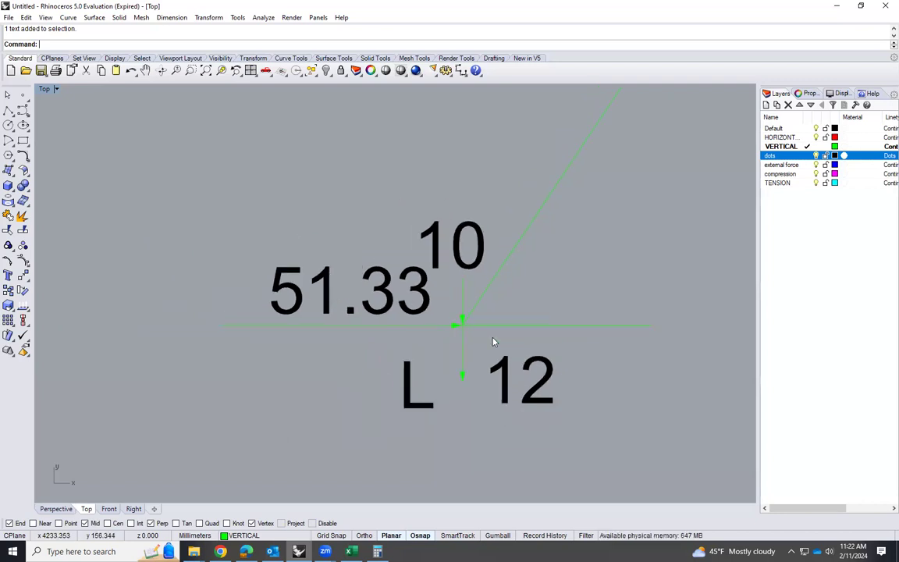
scroll(466, 298, "down", 2)
left_click(460, 296)
type("Copy")
key("Return")
left_click(459, 311)
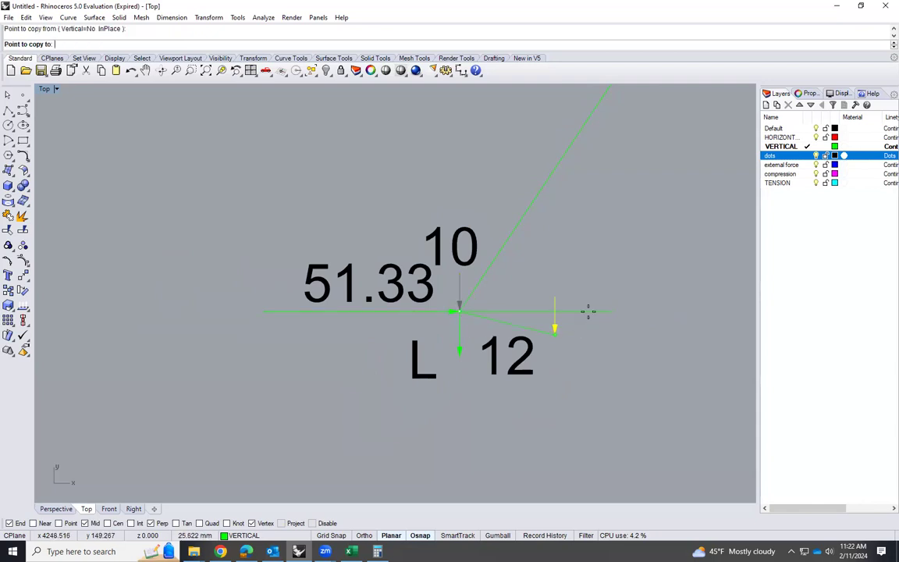
scroll(587, 311, "down", 2)
left_click(222, 356)
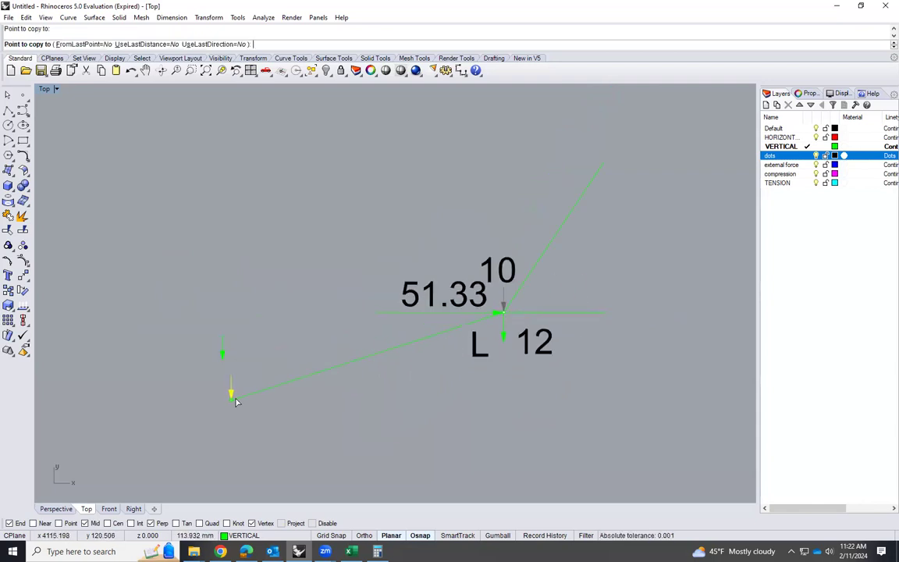
key("Return")
Try to copy the 51.33 arrow so its tail starts at the tip of the separate downward arrow
left_click(414, 312)
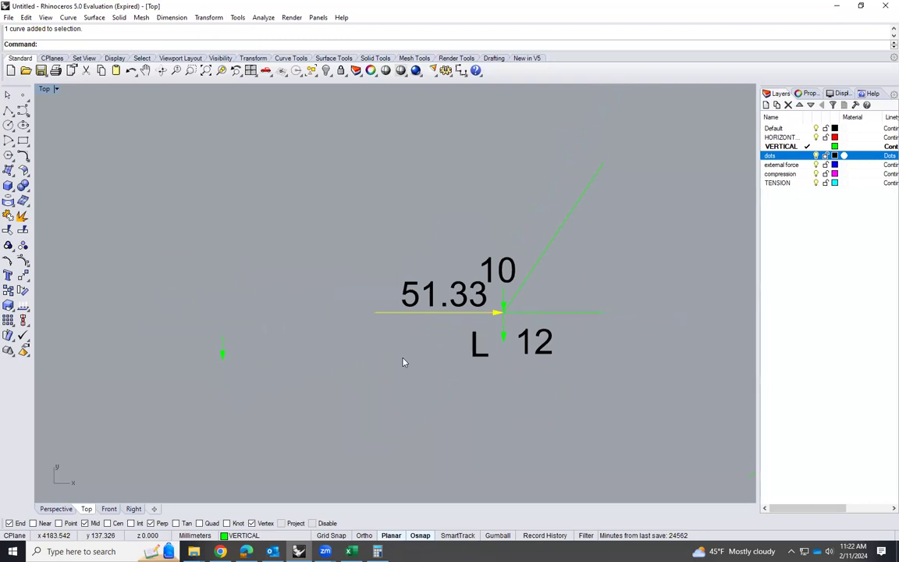
type("Copy")
key("Return")
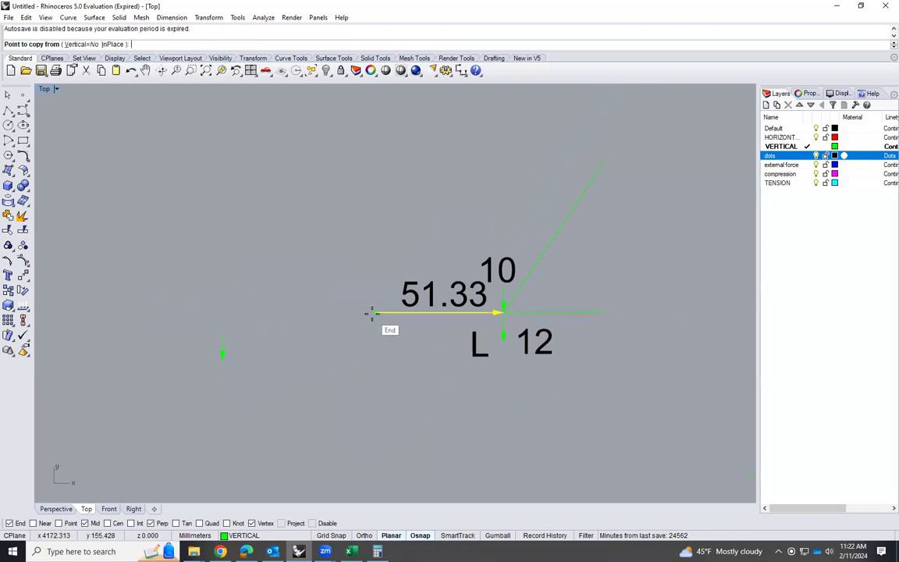
left_click(374, 313)
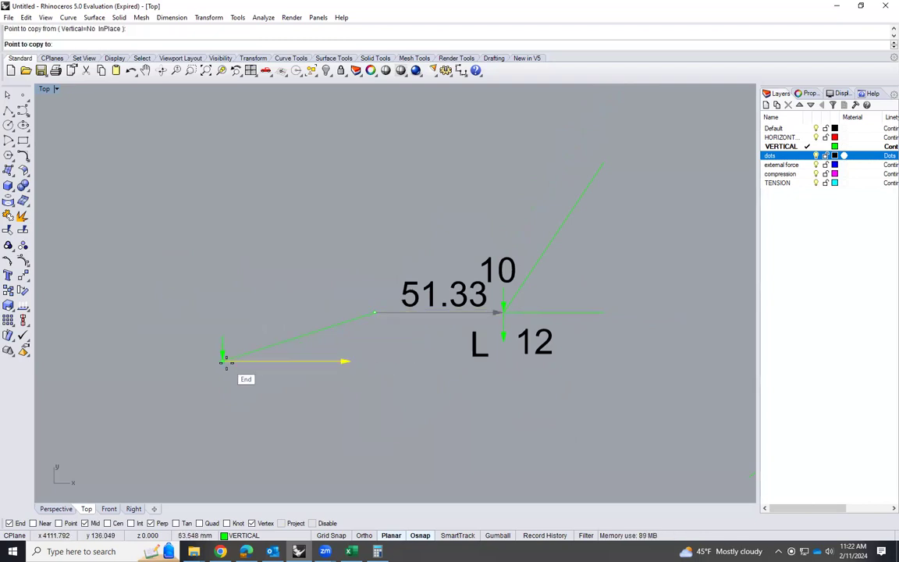
left_click(225, 361)
key("Return")
Examine the truss and joint A's force diagrams to check the direction of member force AL
scroll(315, 344, "down", 3)
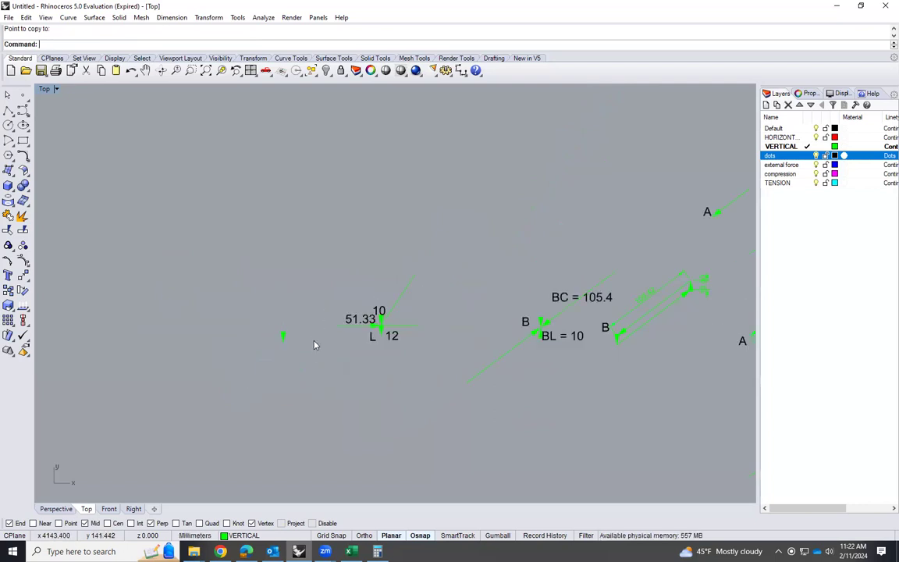
scroll(394, 328, "down", 3)
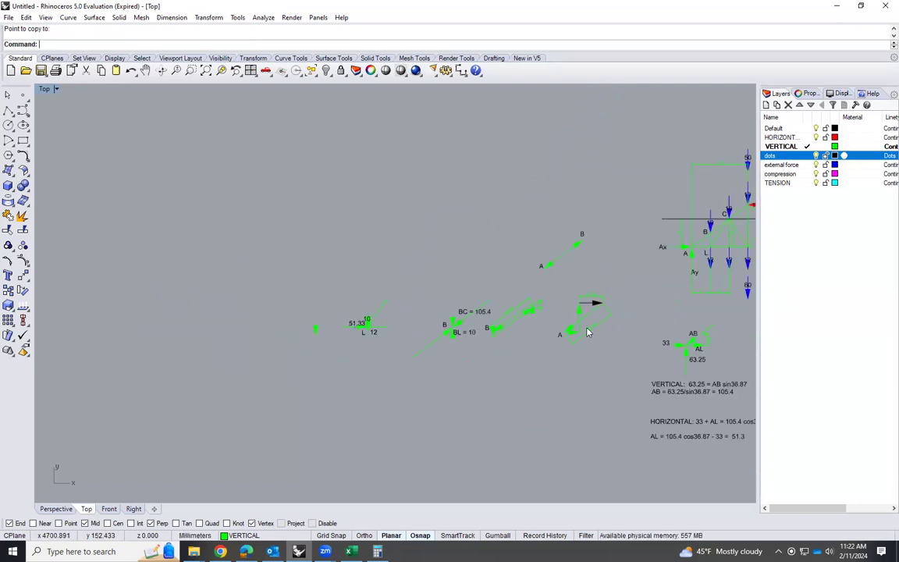
scroll(383, 339, "up", 3)
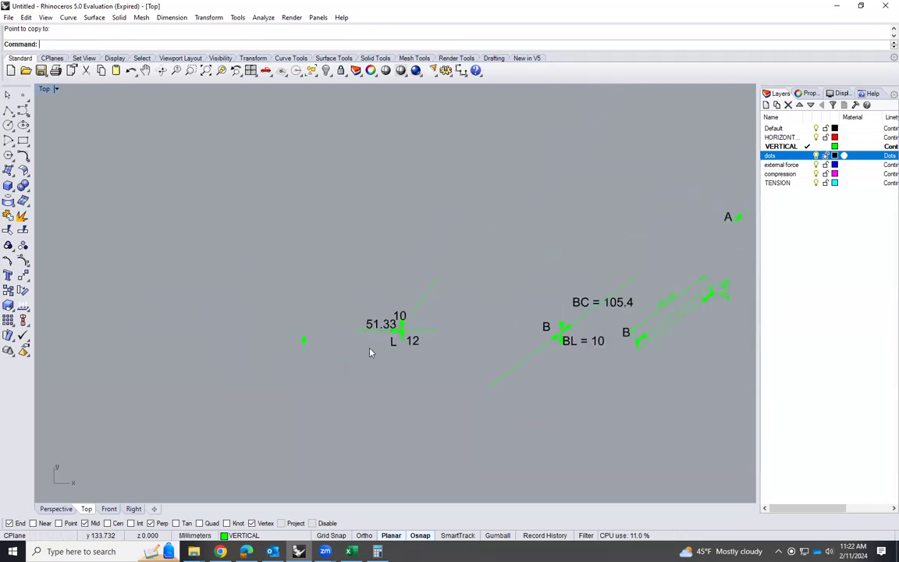
scroll(628, 285, "down", 2)
scroll(550, 239, "up", 4)
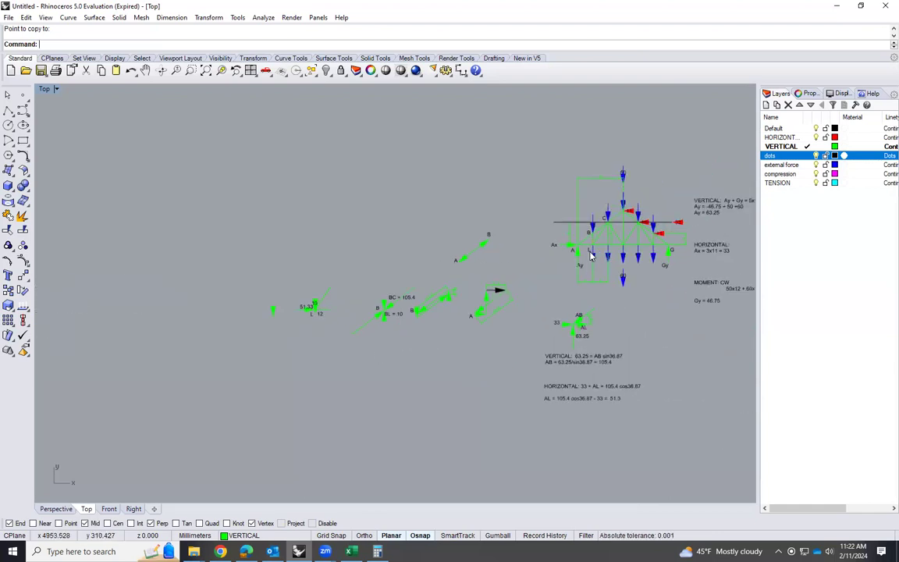
scroll(368, 330, "up", 2)
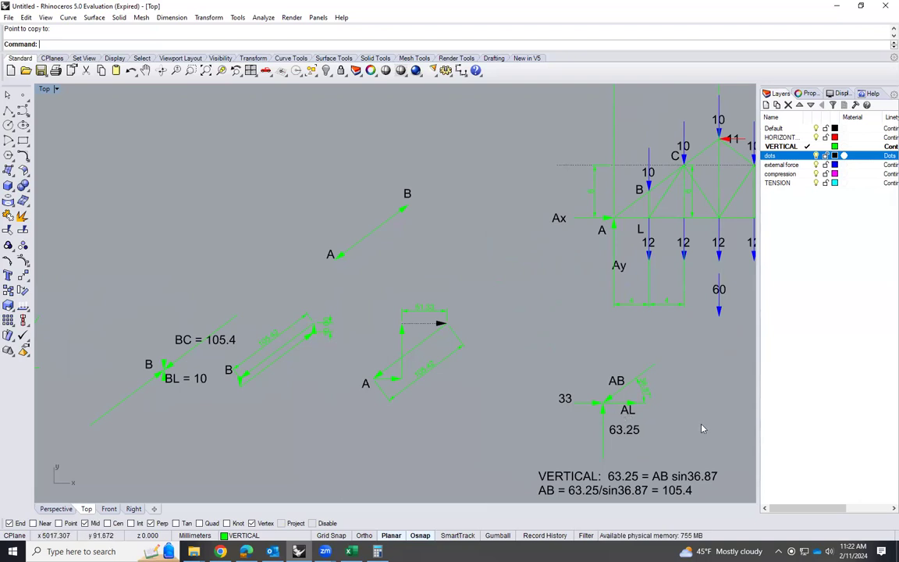
scroll(699, 390, "down", 8)
right_click_drag(397, 389, 435, 377)
scroll(519, 395, "up", 6)
scroll(516, 394, "down", 6)
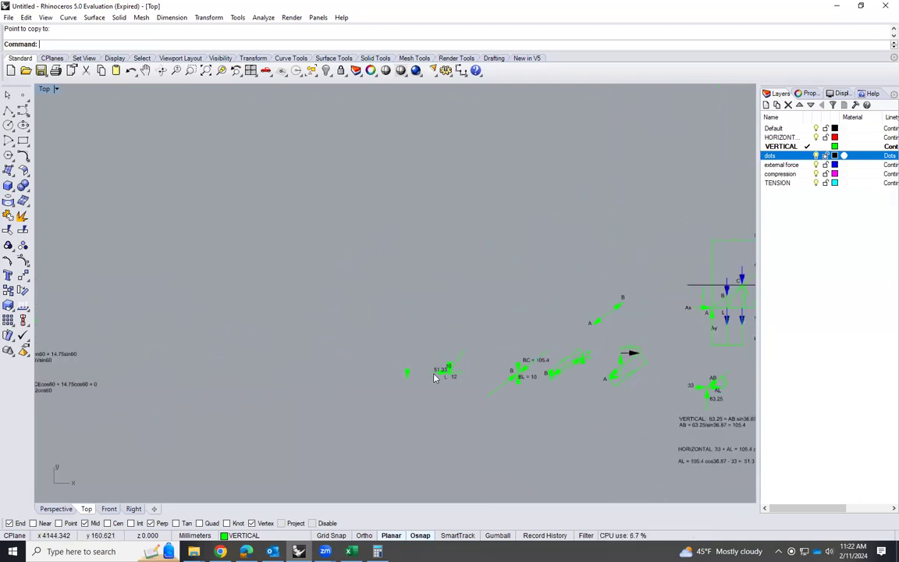
Rotate the 51.33 arrow 180° about its midpoint so that it points away from joint L
scroll(437, 378, "up", 3)
scroll(441, 375, "up", 2)
left_click(448, 365)
type("Rot")
key("Return")
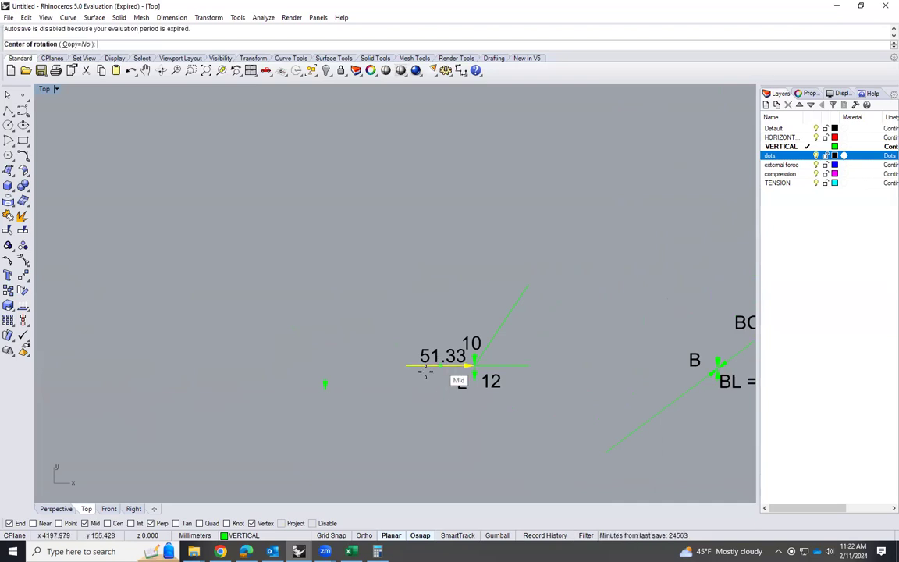
left_click(439, 368)
left_click(405, 365)
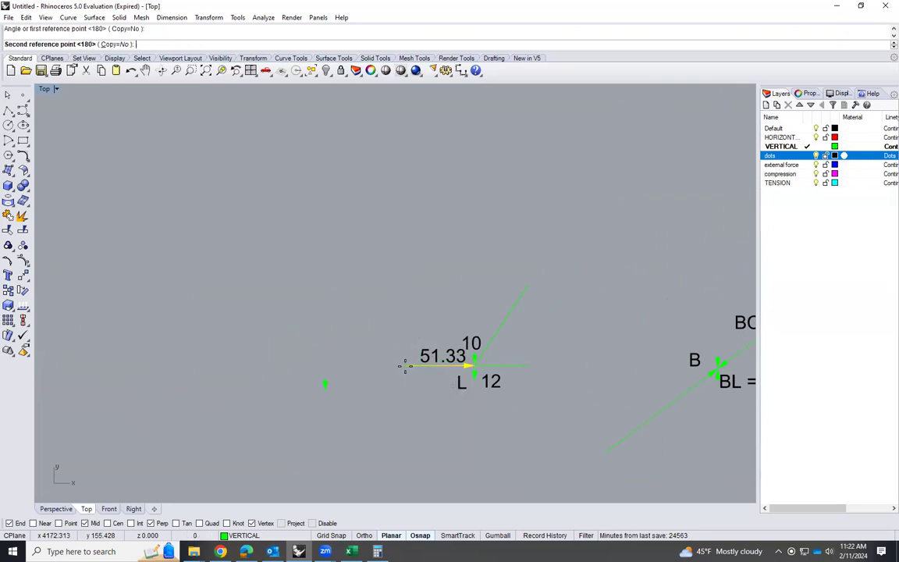
left_click(477, 368)
scroll(437, 441, "up", 5)
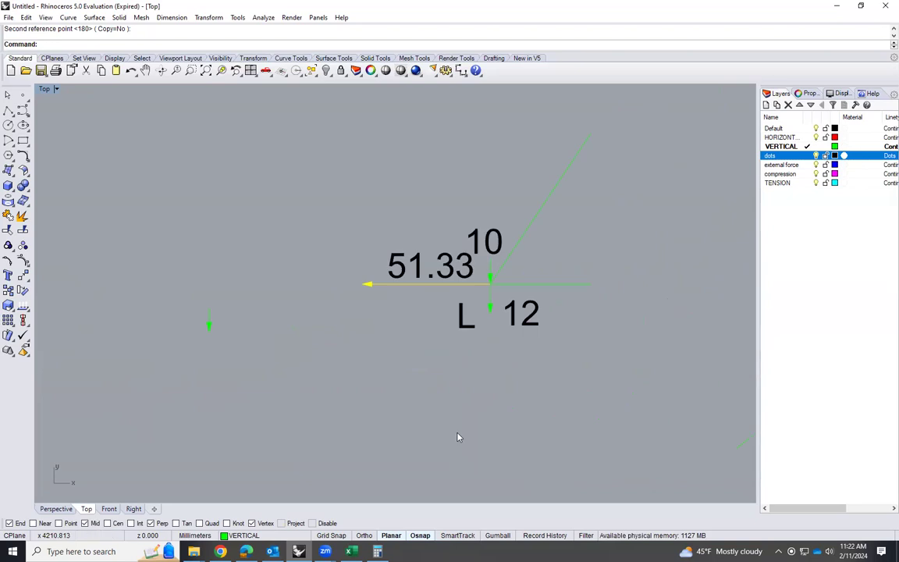
Copy the 51.33 arrow from joint L so its tail starts at the tip of the force polygon's downward 10 arrow
left_click(443, 251)
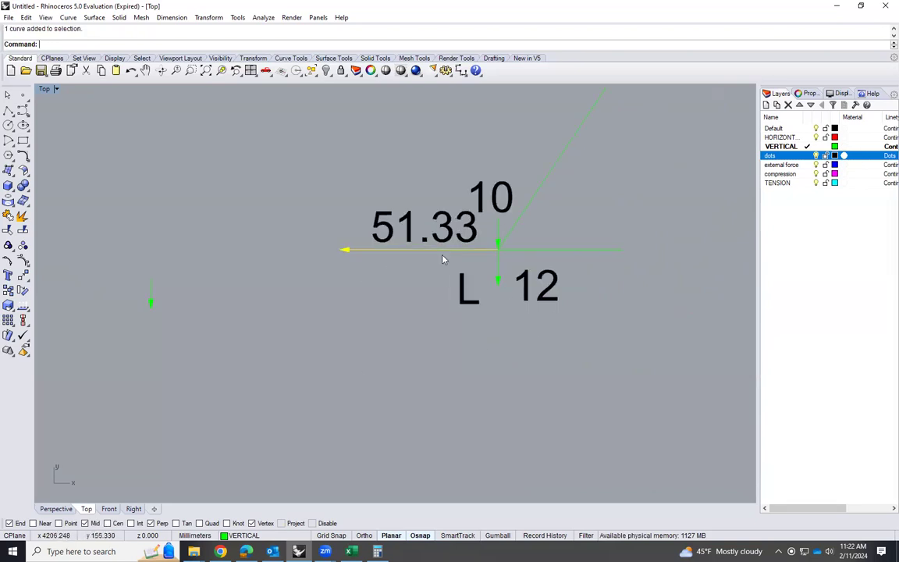
type("copy")
key("Return")
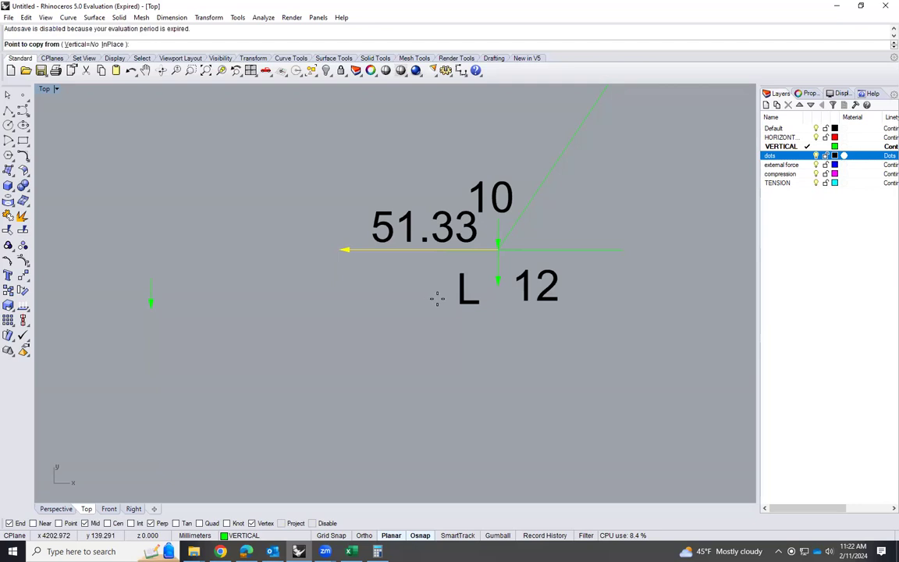
left_click(497, 249)
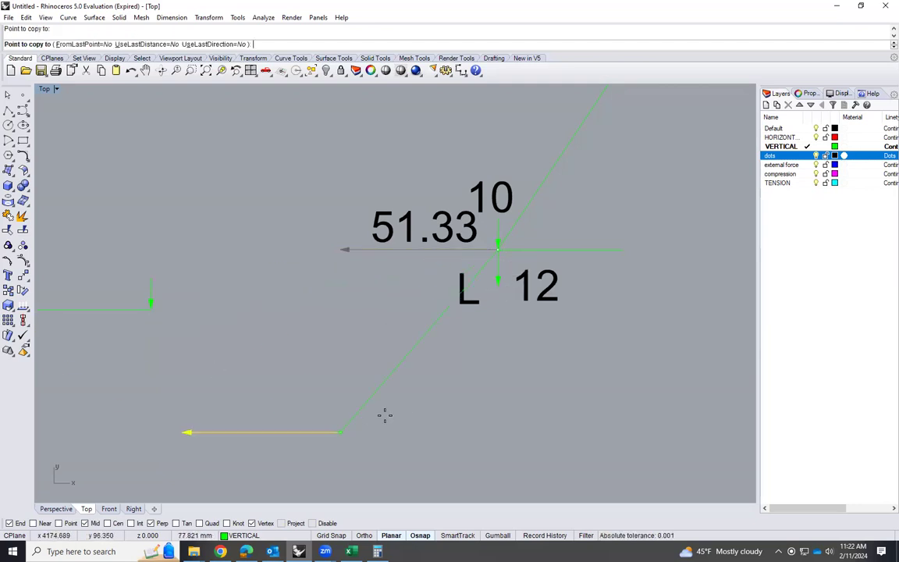
scroll(407, 406, "down", 2)
key("Escape")
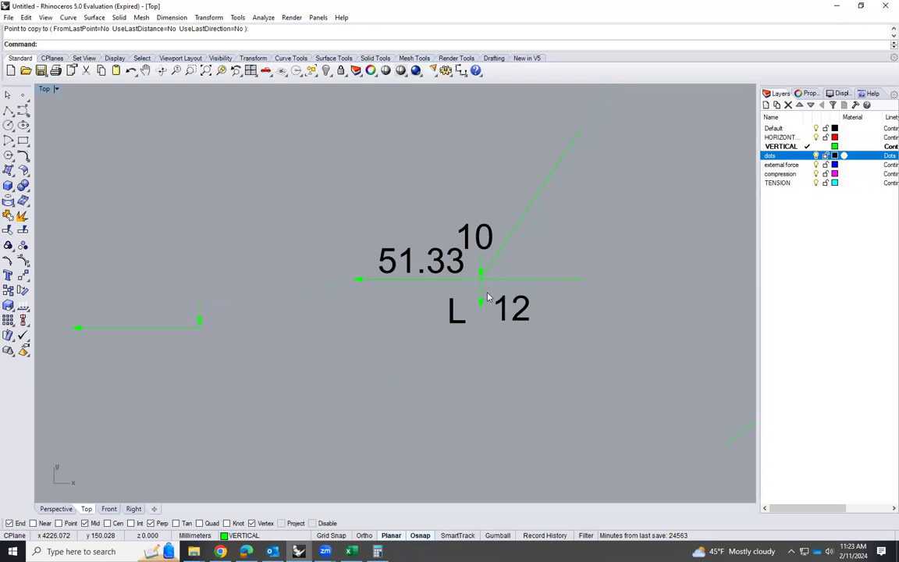
Copy the downward 12 arrow from below joint L so its tail starts at the tip of the polygon's 51.33 arrow
left_click(481, 302)
type("Cop")
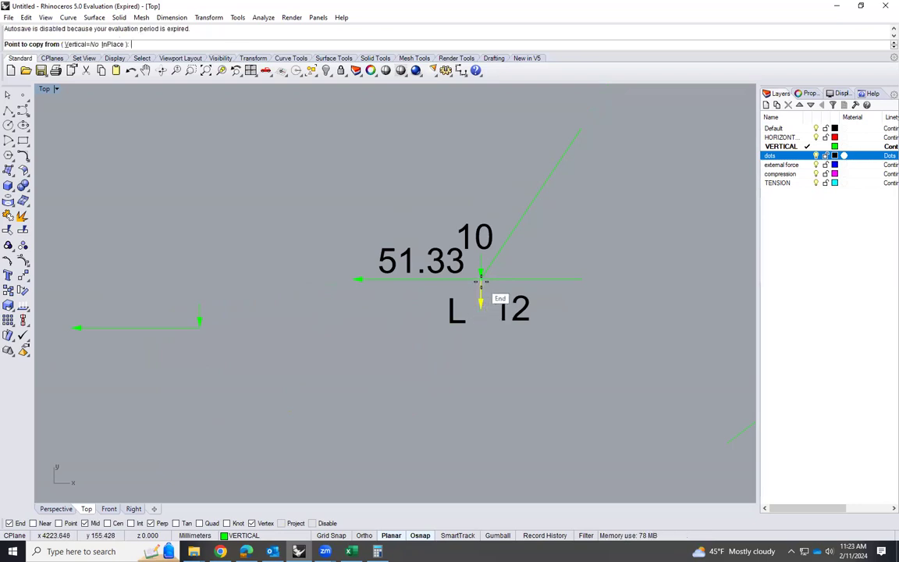
left_click(479, 281)
left_click(72, 335)
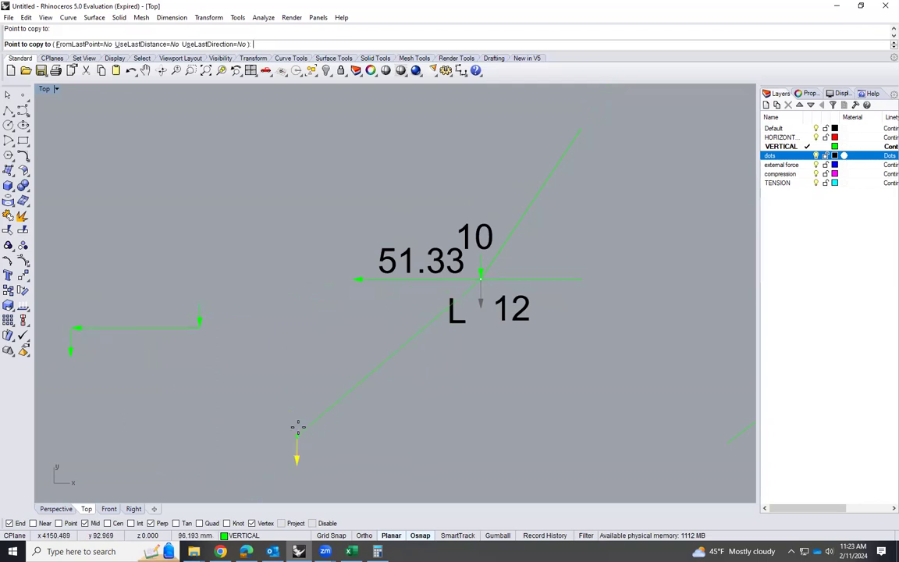
scroll(297, 426, "down", 2)
right_click(458, 449)
scroll(351, 398, "down", 4)
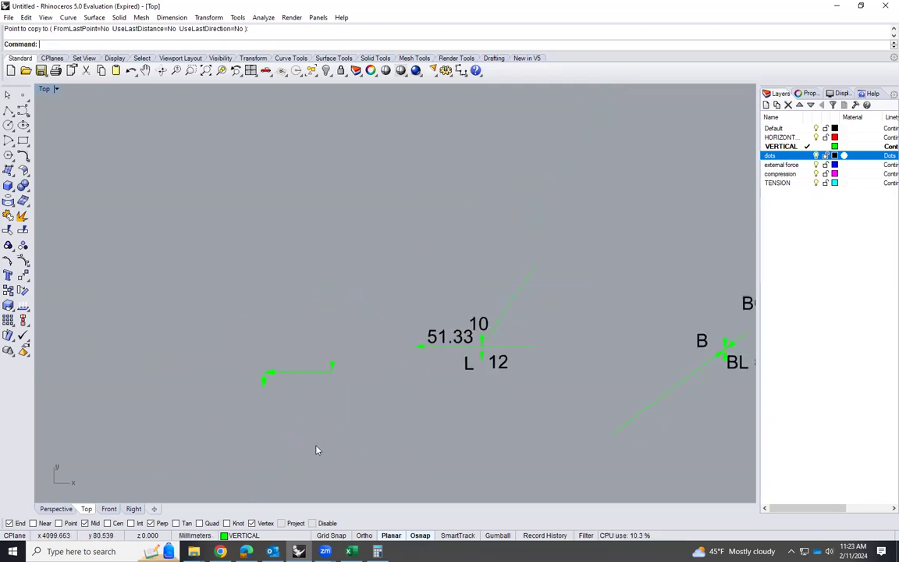
Draw a horizontal line with Ortho from the tip of the polygon's 12 arrow, extending rightward past the 10 arrow
scroll(293, 441, "up", 4)
type("line")
key("Return")
left_click(239, 339)
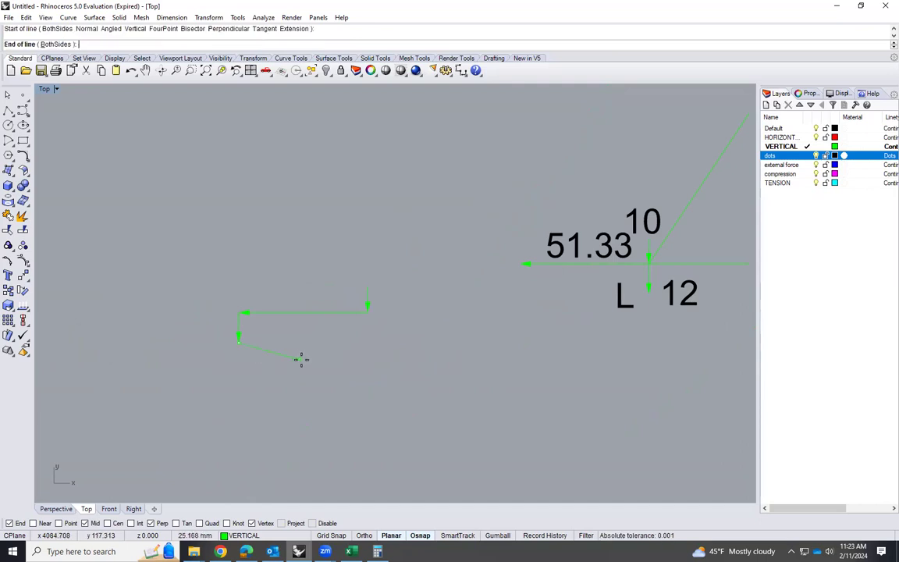
key("F8")
left_click(450, 351)
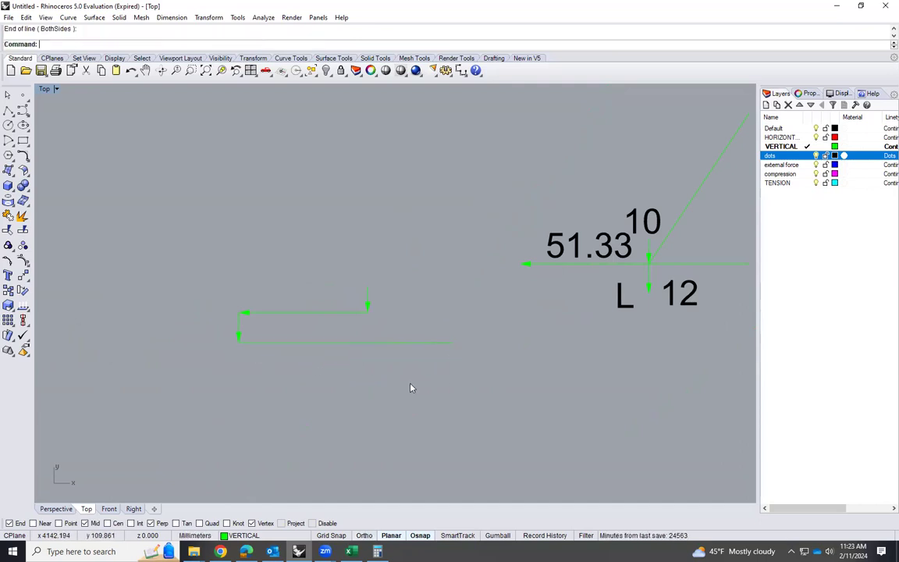
Change the new horizontal line in the force polygon to the dots layer
left_click(365, 344)
left_click(269, 537)
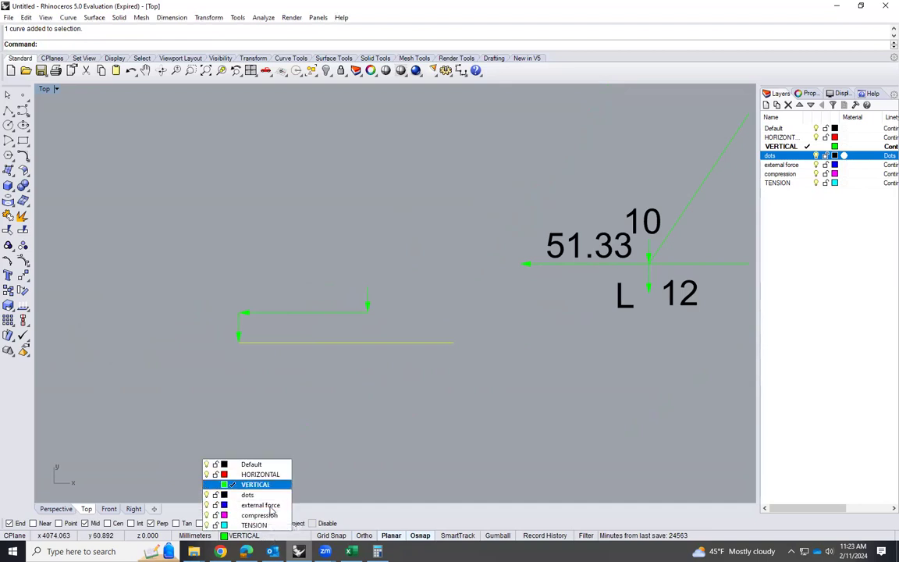
left_click(234, 499)
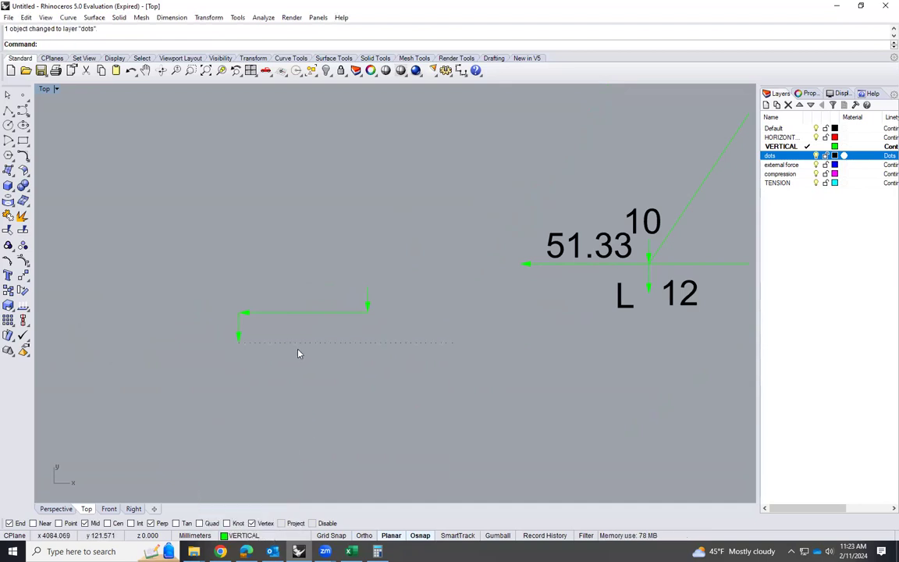
scroll(297, 354, "down", 2)
left_click(576, 258)
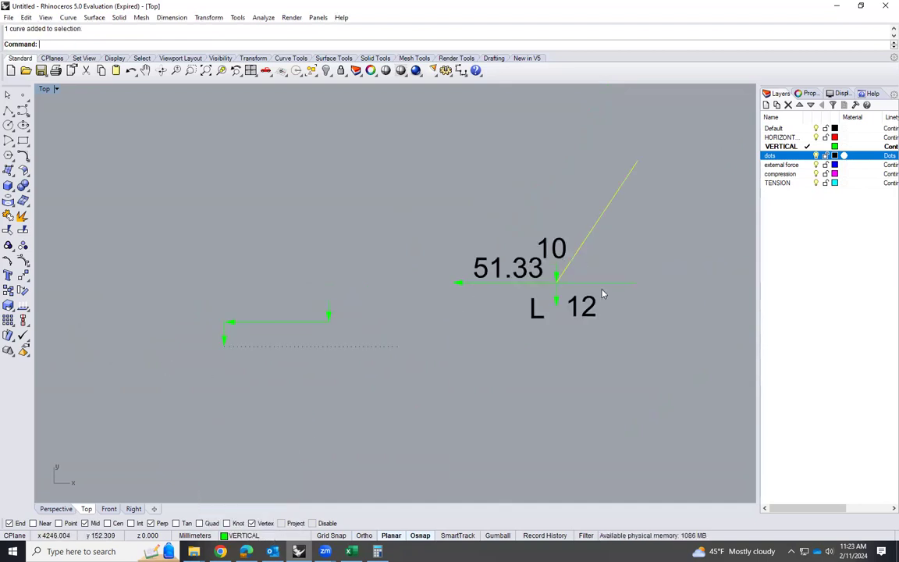
type("Copy")
key("Return")
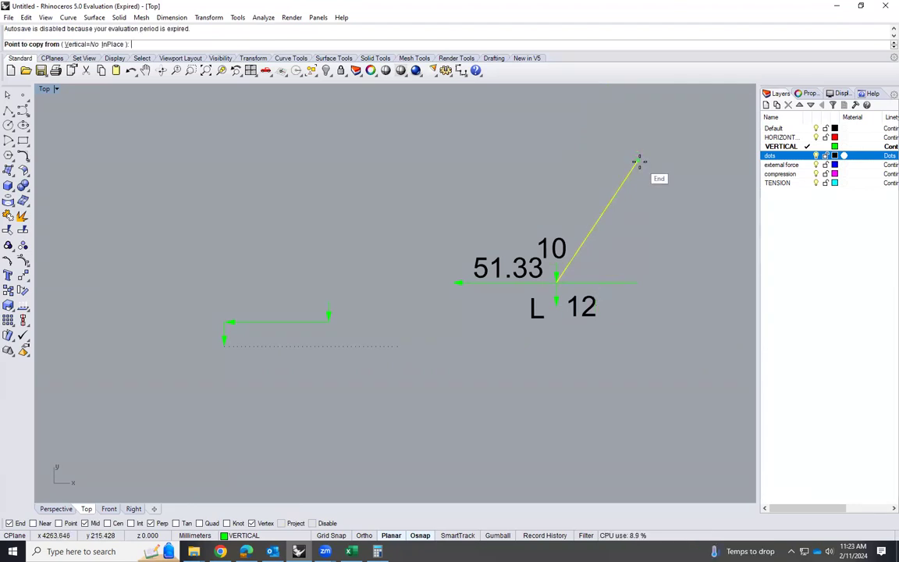
left_click(638, 161)
key("Escape")
key("Escape")
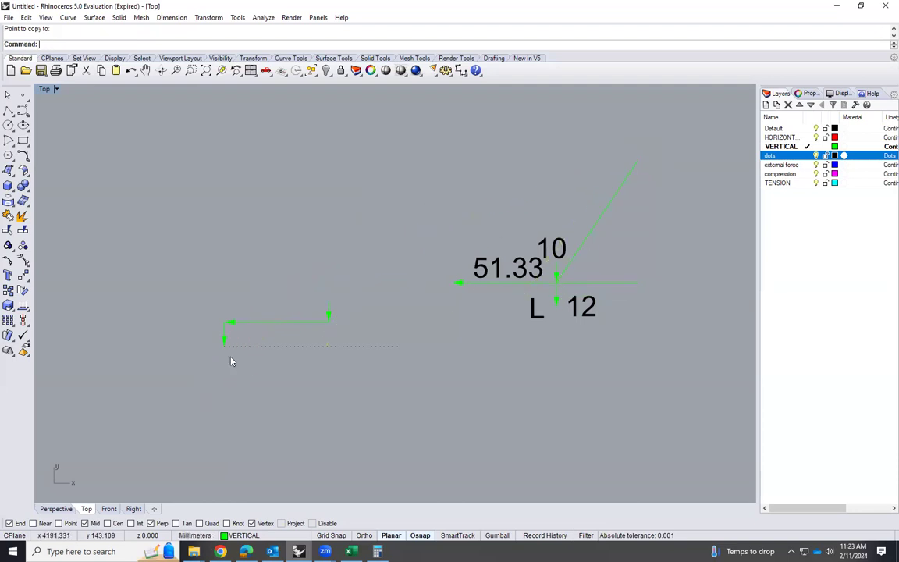
Copy joint L's inclined member line so its lower end sits at the tail of the polygon's downward 10 arrow
left_click(571, 266)
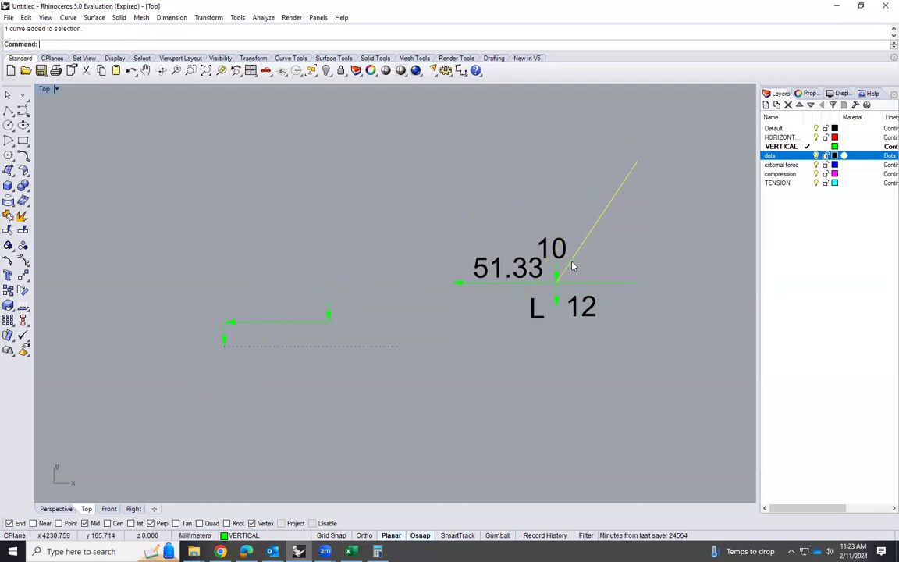
key("Return")
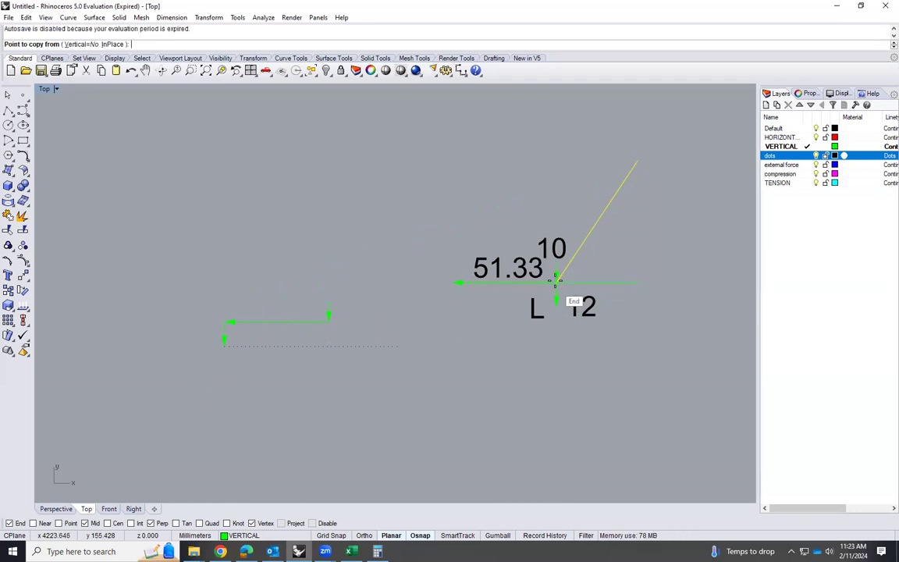
left_click(556, 281)
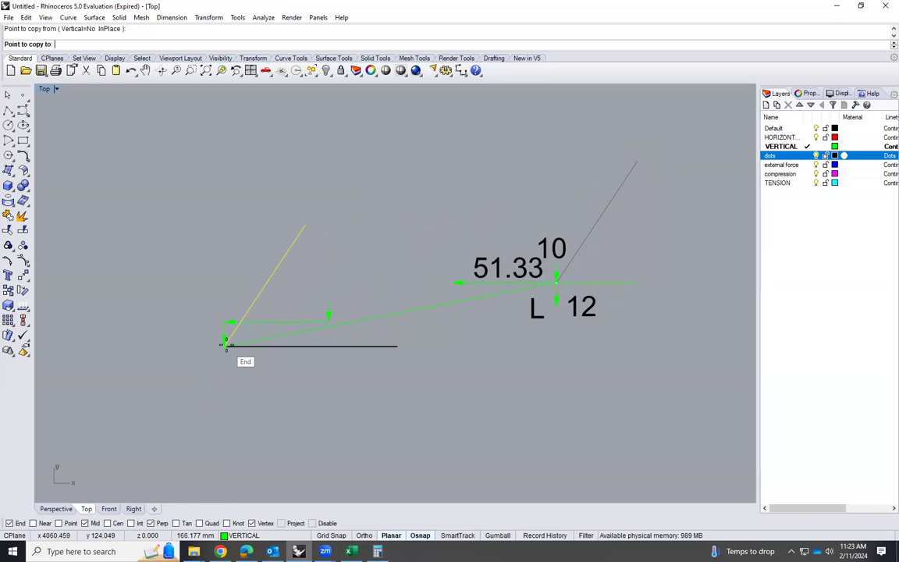
left_click(329, 298)
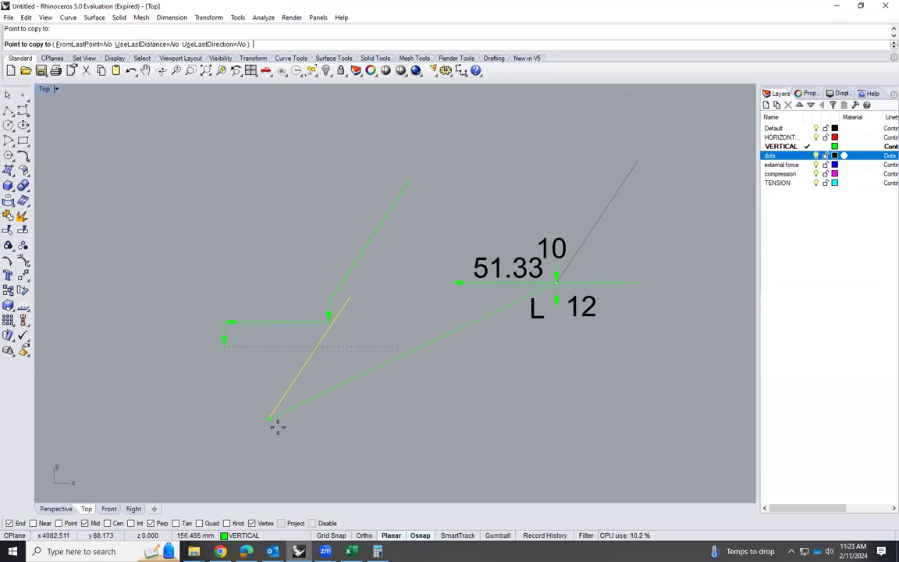
key("Return")
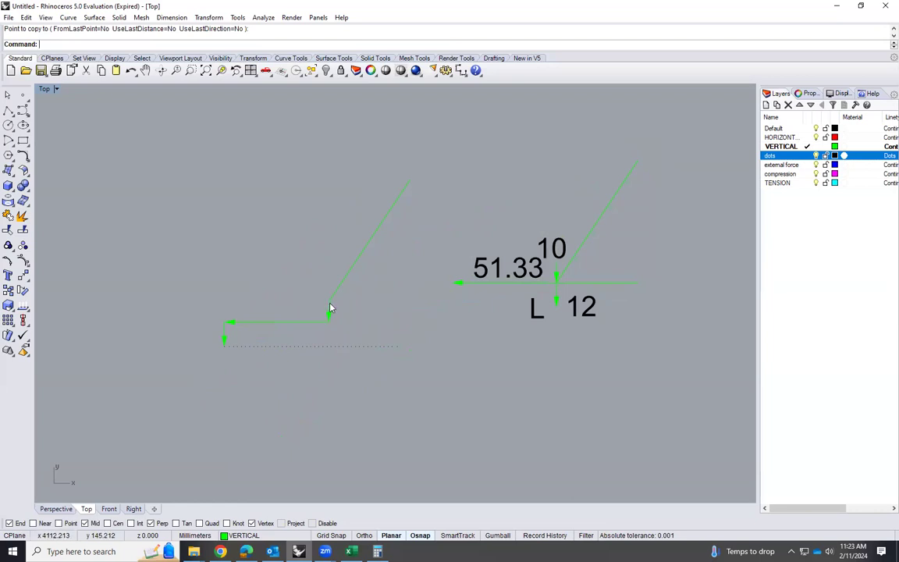
Copy the L label from joint L's diagram to just right of the force polygon's 10 arrow
left_click(535, 320)
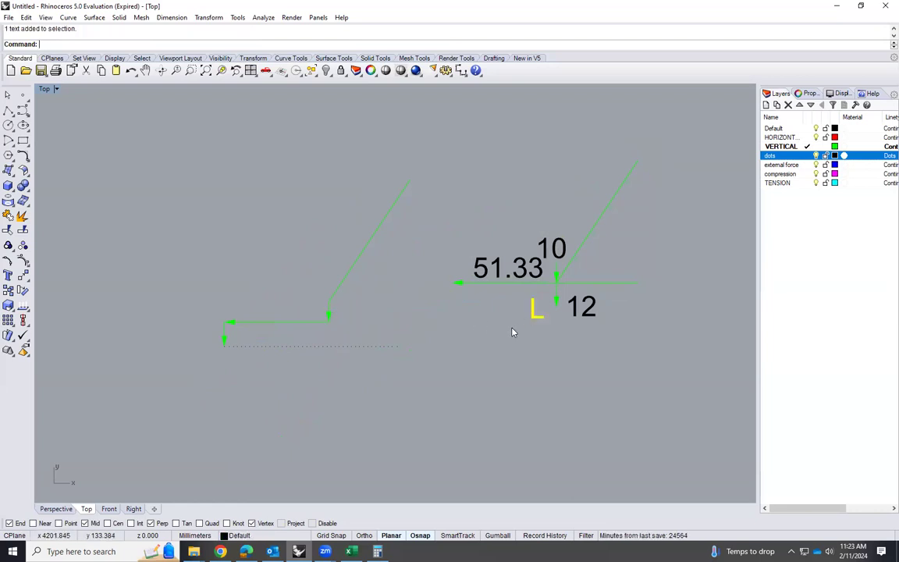
type("Copy")
key("Return")
left_click(532, 316)
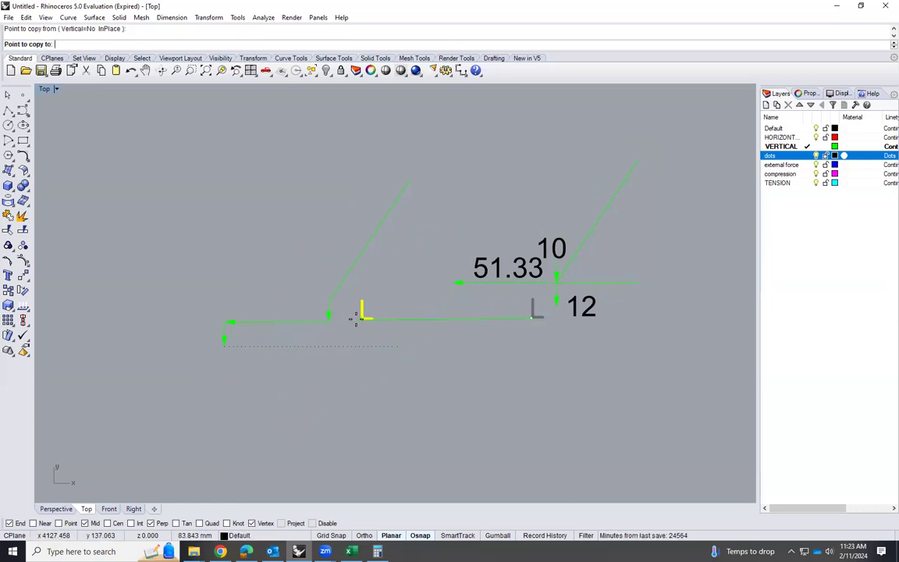
left_click(346, 307)
key("Return")
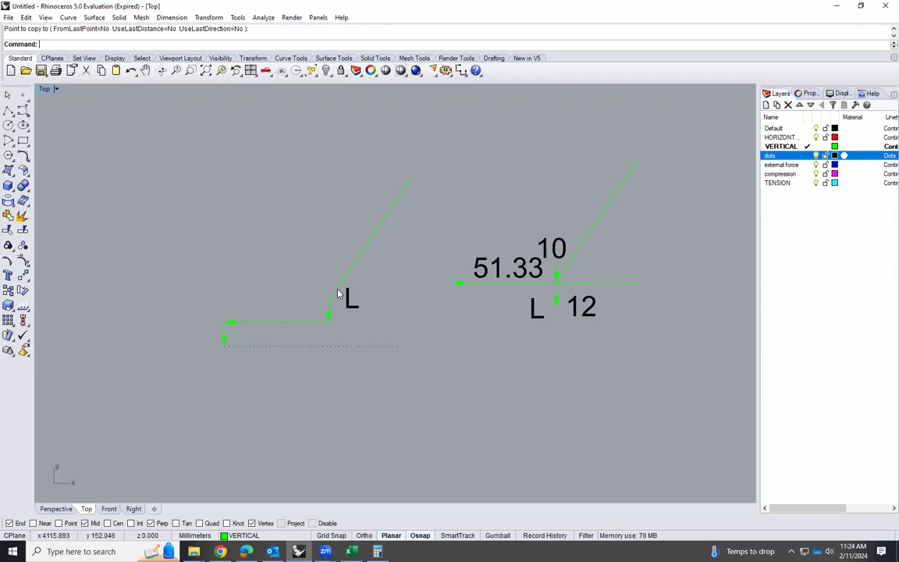
Chamfer the dotted horizontal line with the copied inclined line in joint L's force polygon so they meet at a sharp corner
left_click(23, 154)
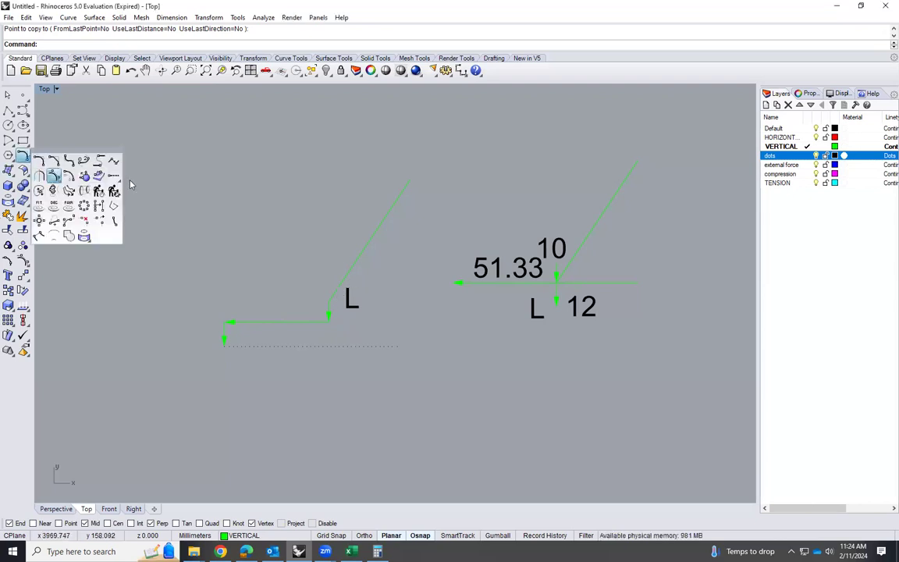
left_click(54, 162)
left_click(257, 347)
left_click(338, 287)
Chamfer the inclined line with the polygon's downward 10 arrow so the line ends at the arrow's tail
scroll(322, 360, "up", 4)
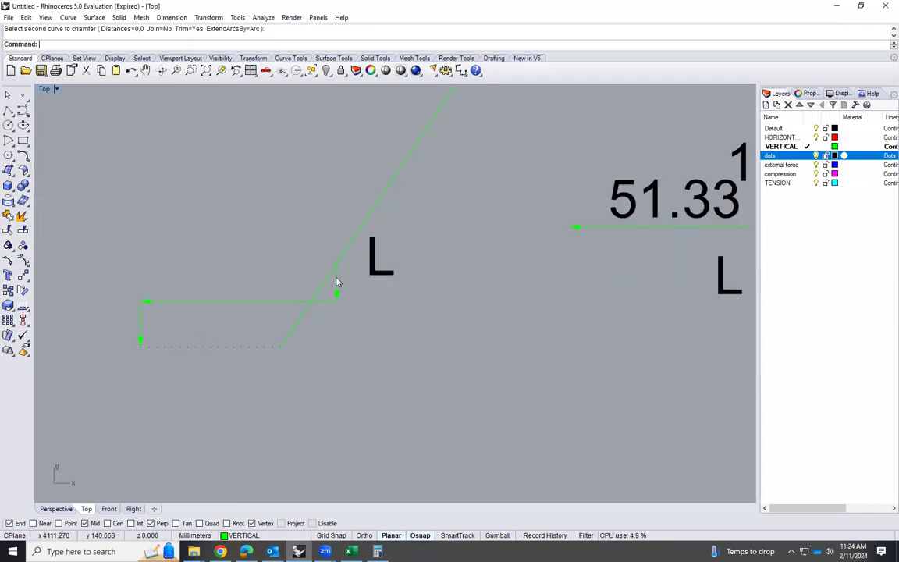
key("Return")
left_click(336, 281)
left_click(325, 300)
Change the shortened inclined line in the force polygon to the dots layer
left_click(298, 324)
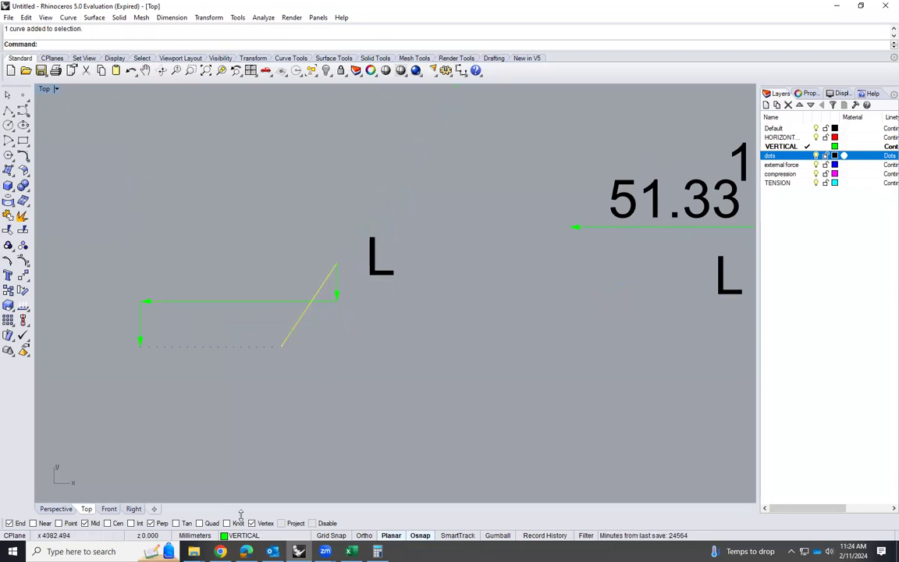
left_click(242, 536)
left_click(248, 495)
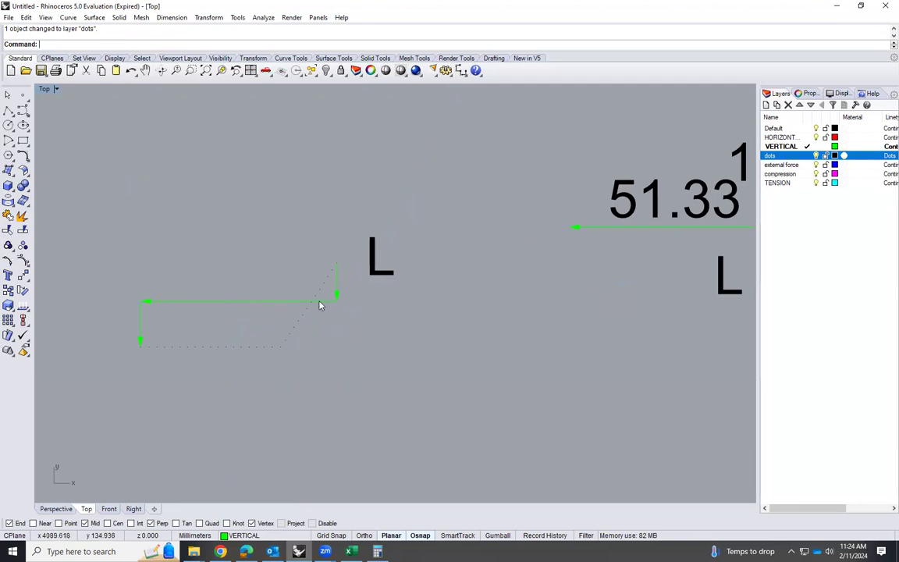
Add an arrowhead to the right end of the polygon's dotted horizontal line
scroll(324, 310, "down", 2)
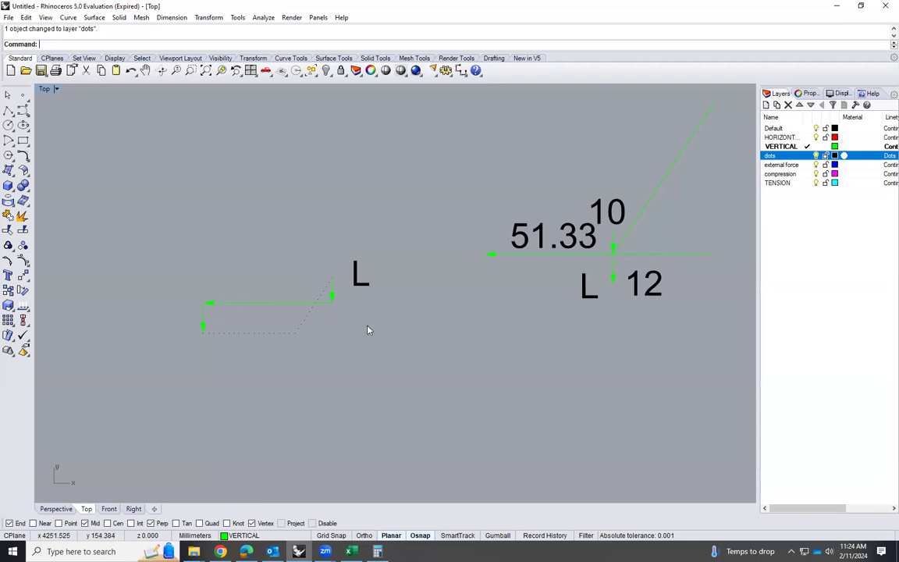
left_click(277, 334)
type("Arrow")
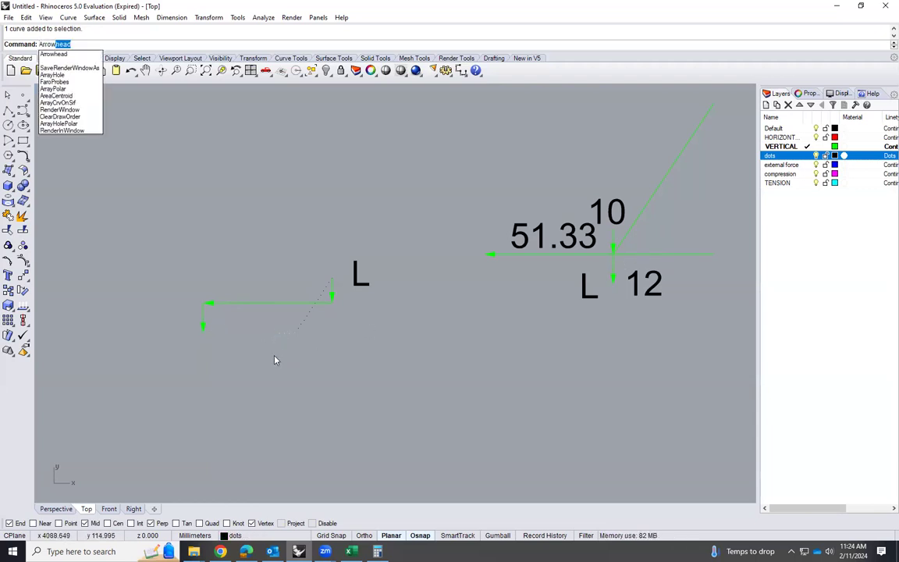
key("Return")
left_click(251, 337)
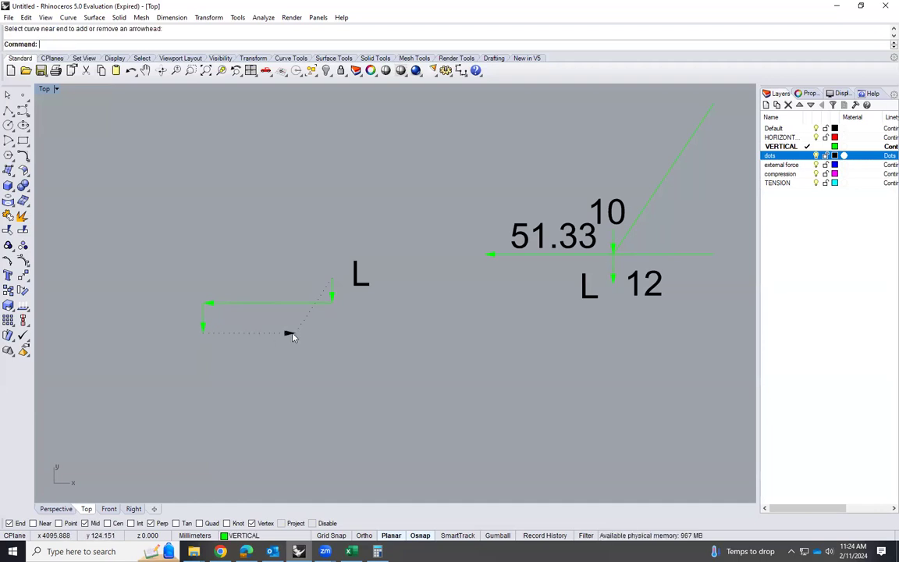
Check the joint letters in the Excel truss figure, and copy the Rhino truss's L label beside the bottom-chord joint below C
scroll(429, 353, "down", 10)
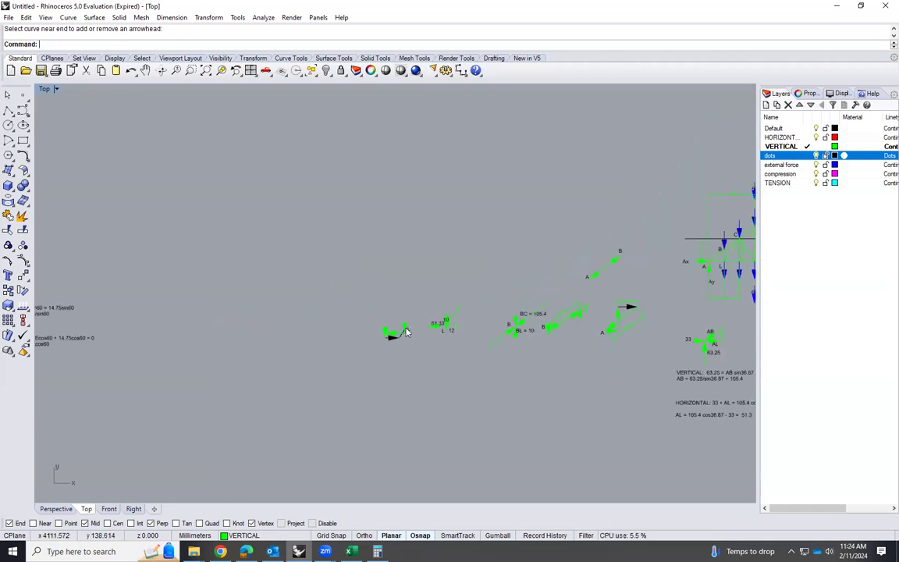
scroll(483, 309, "up", 8)
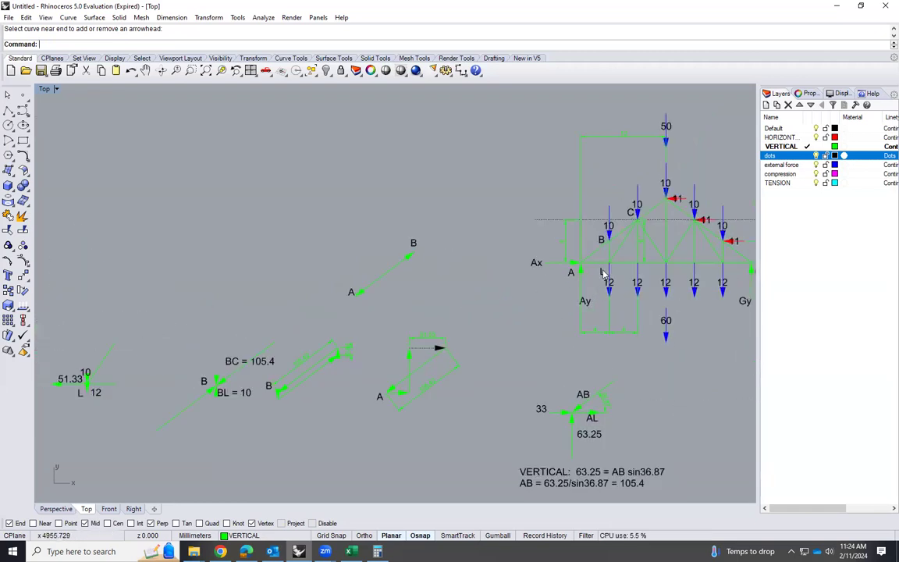
left_click(601, 273)
scroll(620, 226, "up", 1)
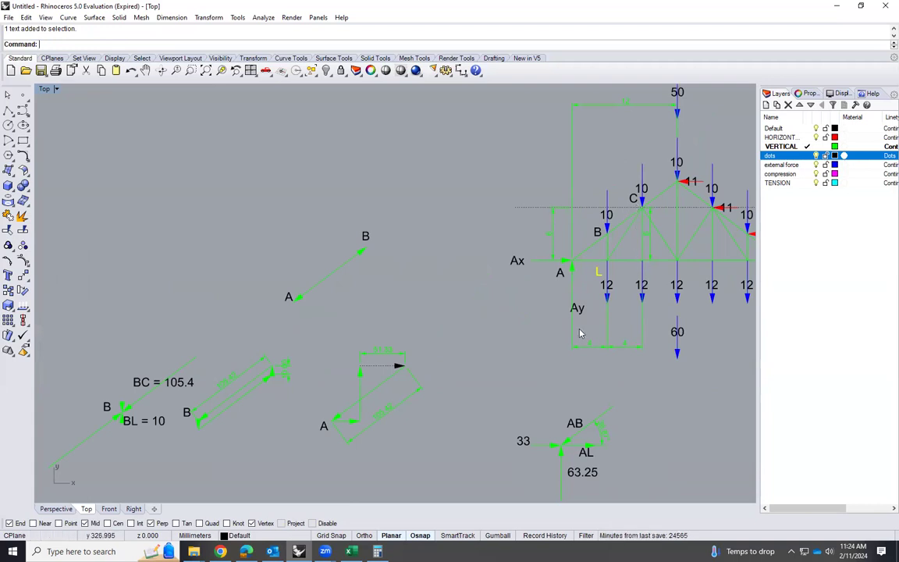
left_click(351, 551)
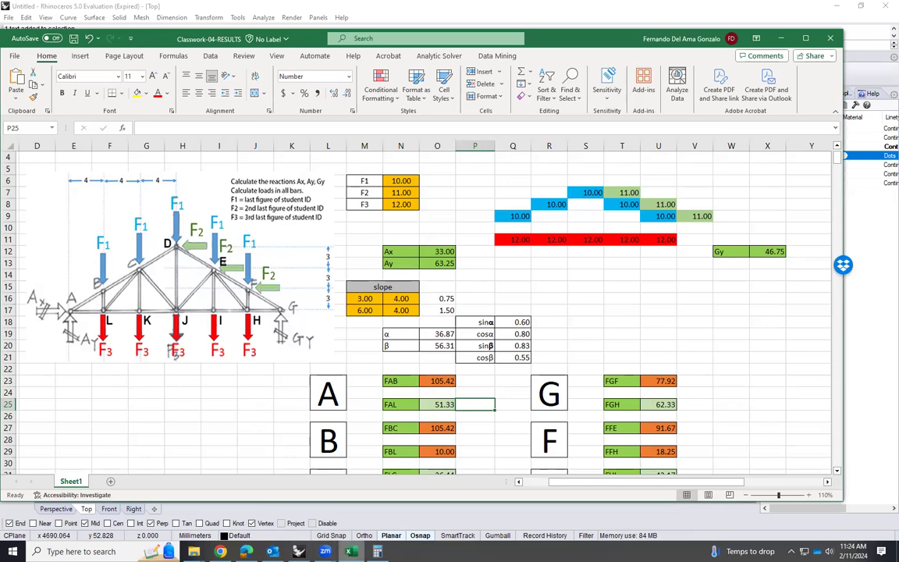
left_click(298, 551)
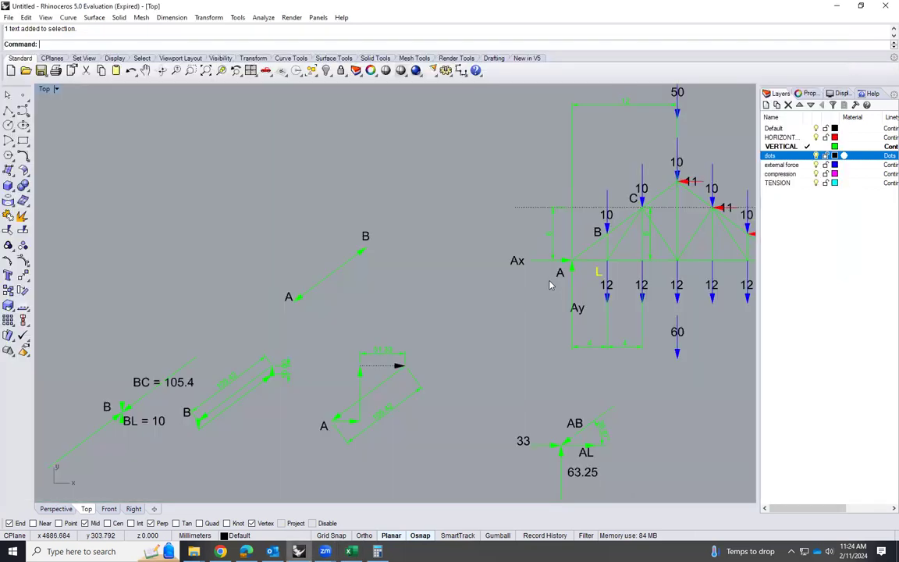
type("Copy")
key("Return")
left_click(599, 273)
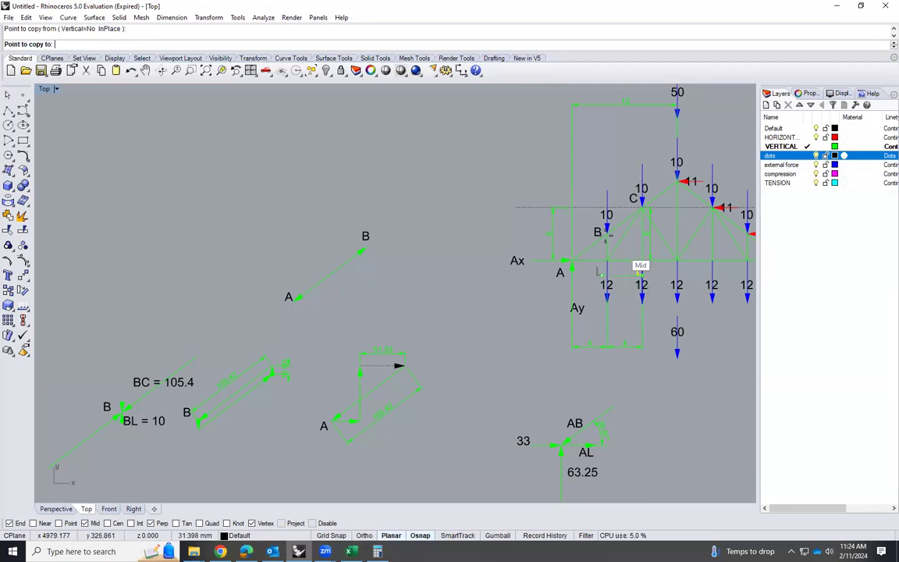
scroll(629, 263, "up", 1)
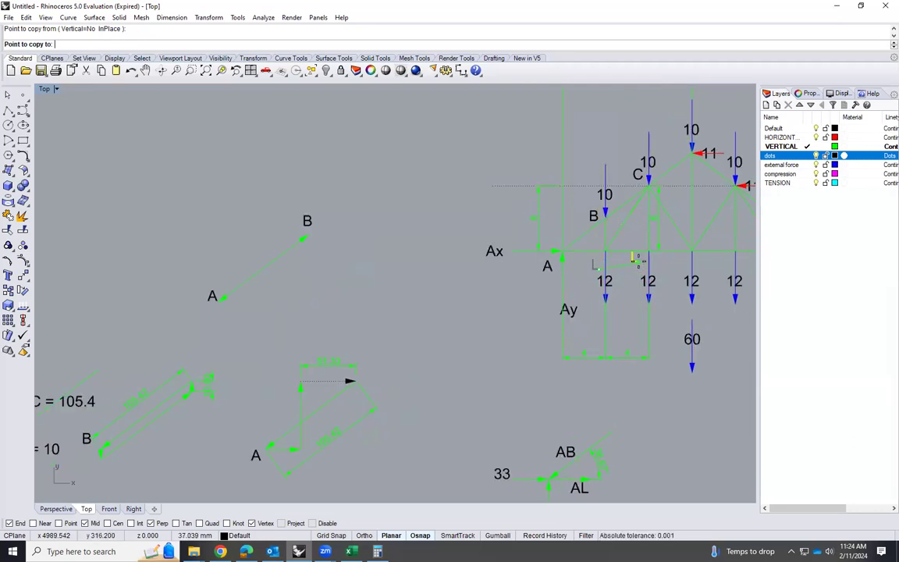
left_click(636, 259)
key("Return")
Change the text of the copied truss joint label to K
double_click(633, 259)
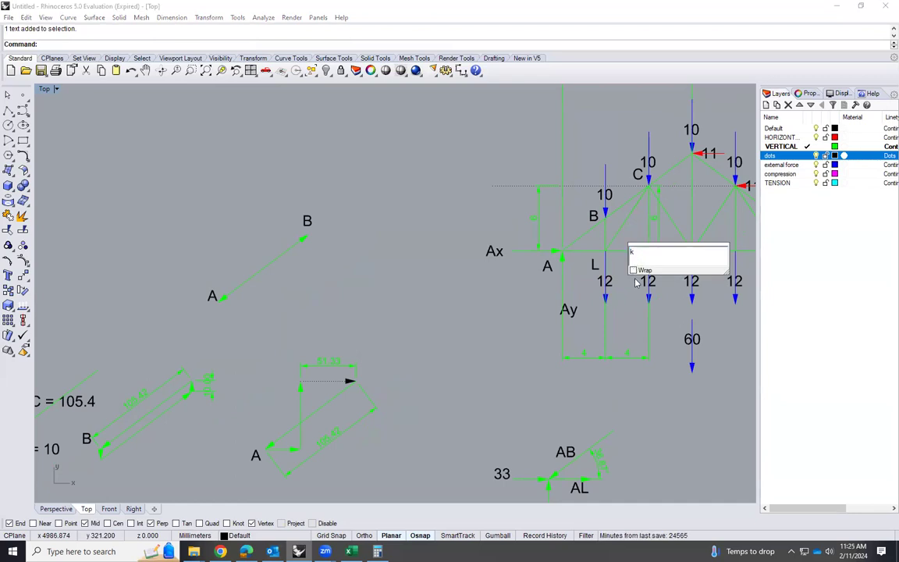
type("k")
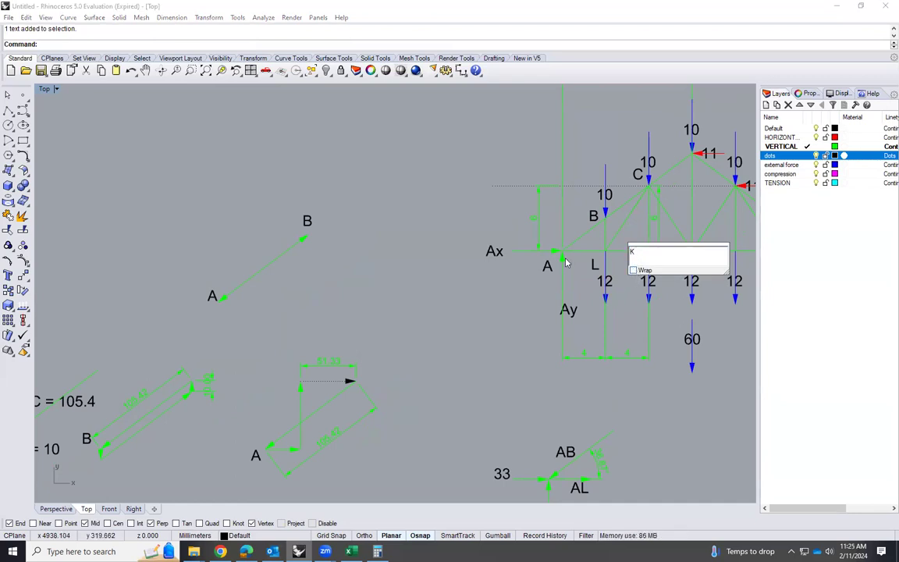
left_click(700, 301)
Copy the L label beside the force polygon to just below its dotted horizontal arrow
scroll(537, 304, "down", 5)
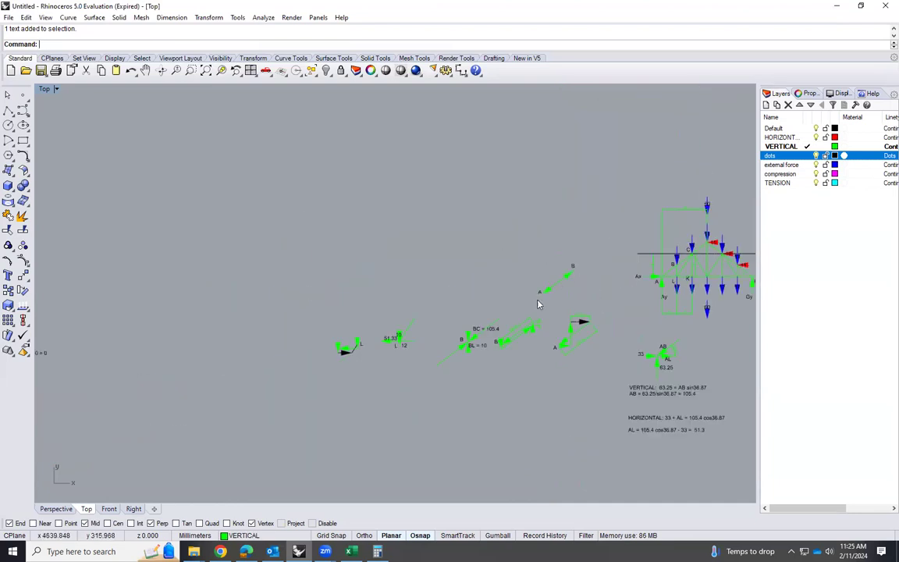
scroll(358, 353, "up", 3)
scroll(327, 351, "up", 5)
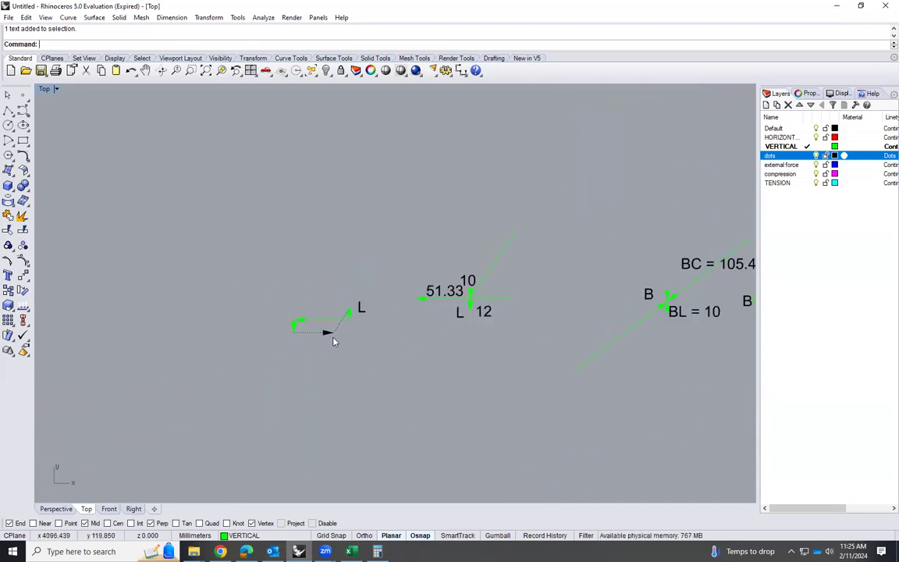
left_click(386, 302)
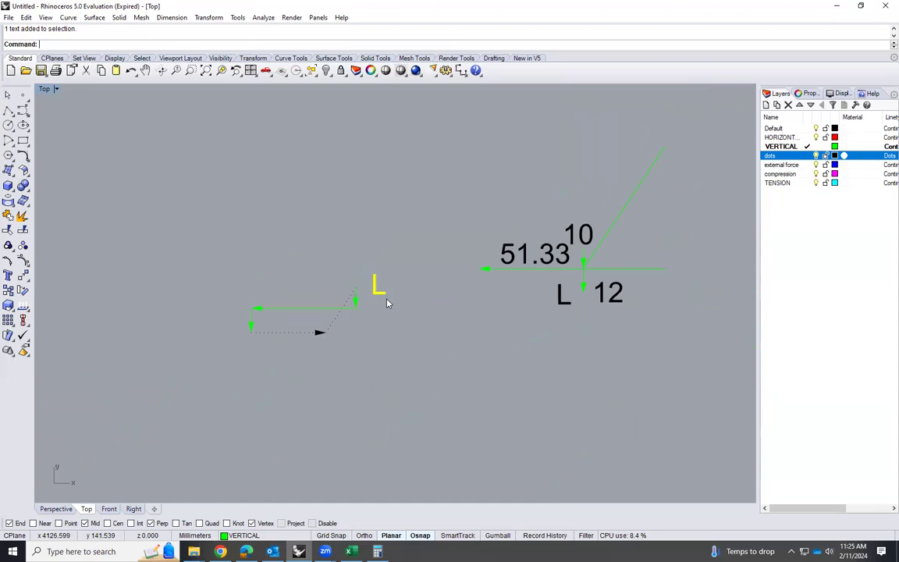
type("copy")
key("Return")
left_click(375, 292)
left_click(263, 359)
key("Return")
Change the copied label below the dotted horizontal arrow to LK
double_click(268, 361)
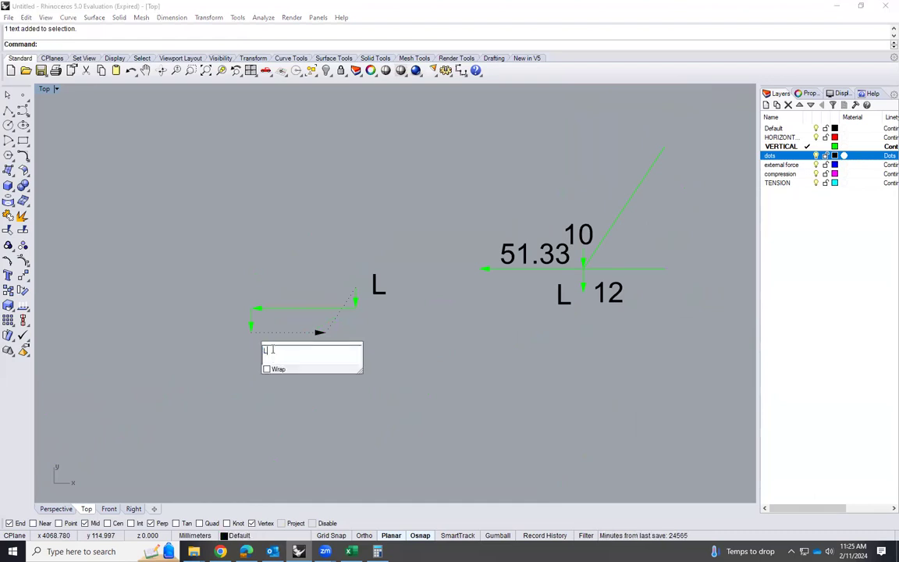
type("K")
left_click(421, 371)
scroll(375, 353, "up", 3)
scroll(277, 317, "down", 1)
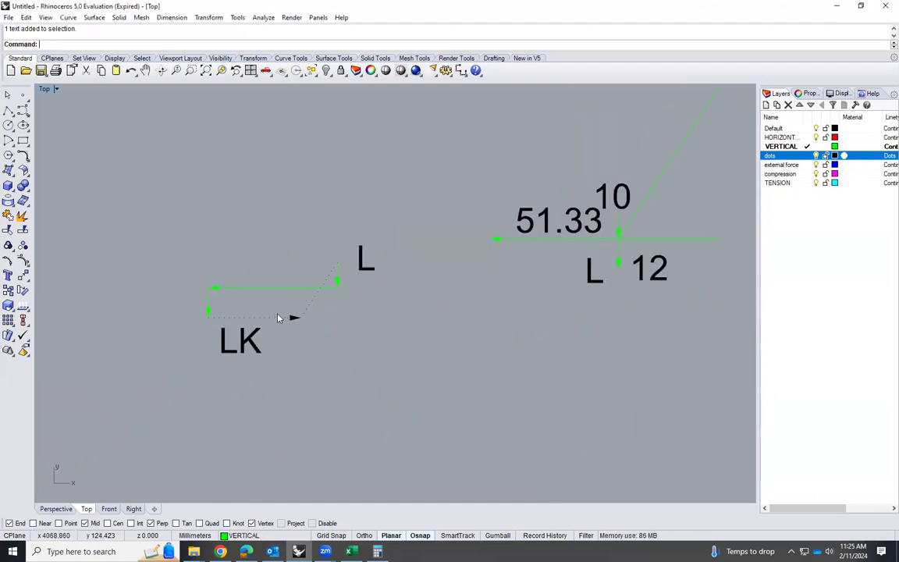
Move the LK label from the force polygon to just below the right end of joint L's horizontal member
scroll(247, 365, "down", 1)
left_click(248, 357)
type("m")
key("Return")
left_click(257, 357)
left_click(644, 288)
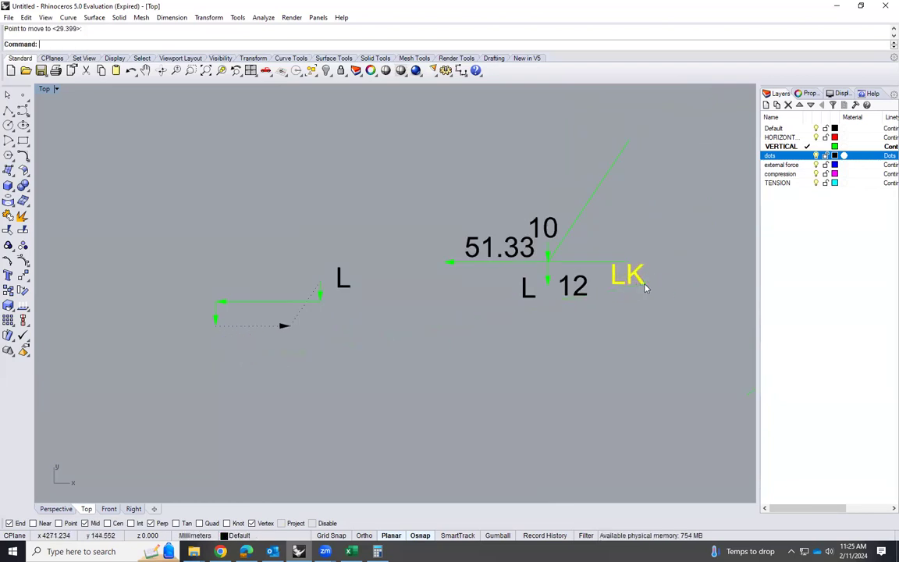
Copy the LK label to beside the upper part of joint L's inclined member
type("Copy")
key("Return")
left_click(666, 291)
key("Escape")
Change the label beside joint L's inclined member to LC
scroll(445, 300, "down", 20)
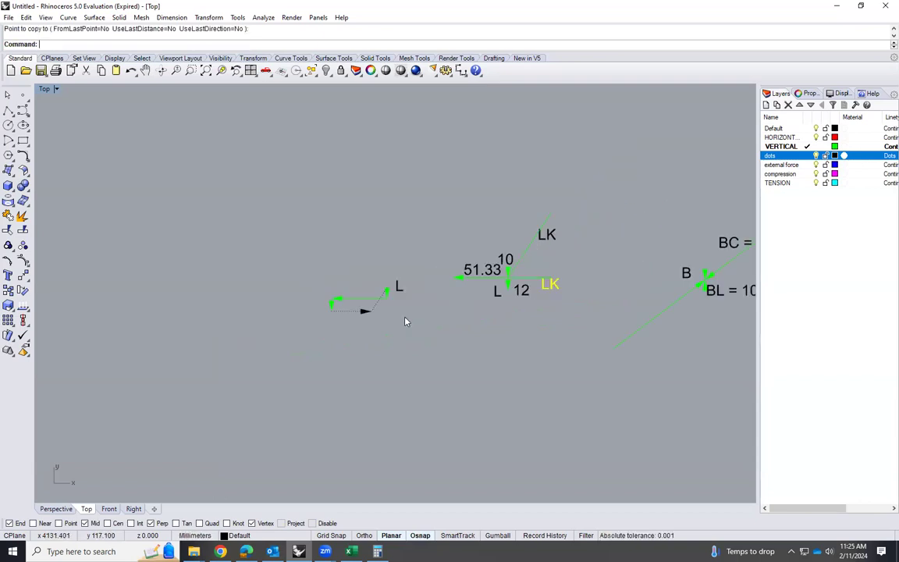
scroll(491, 291, "up", 10)
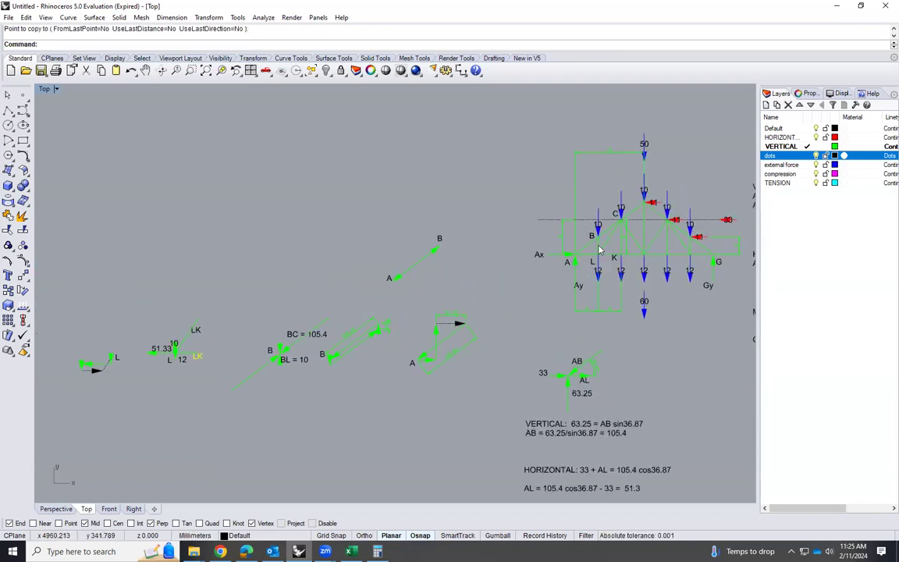
scroll(179, 351, "up", 6)
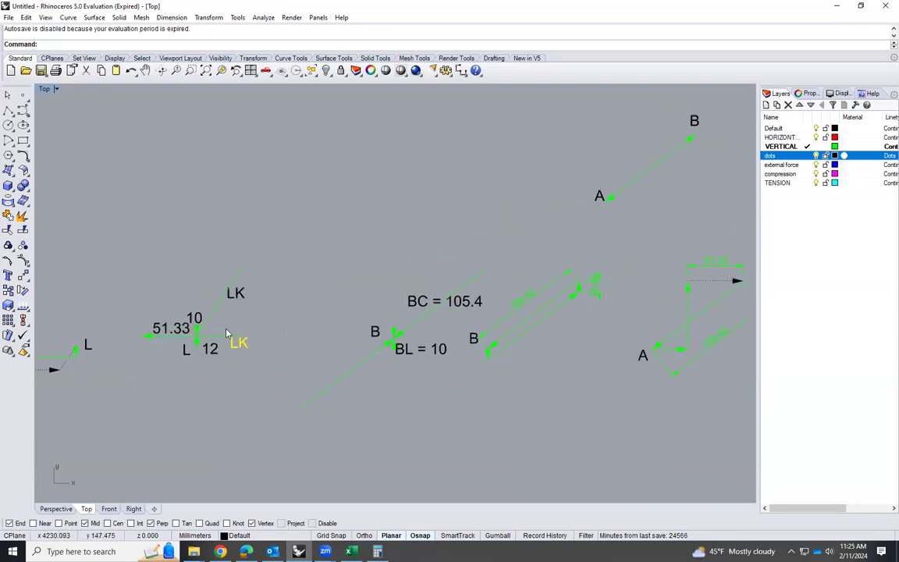
double_click(236, 294)
left_click(259, 290)
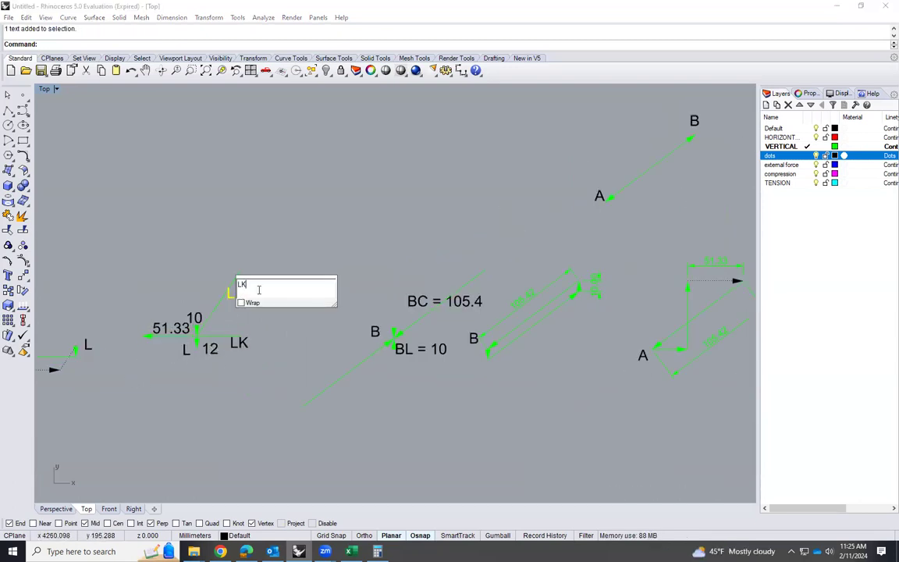
left_click(257, 379)
Add an arrowhead to the lower end of the force polygon's inclined dotted line
scroll(477, 303, "down", 4)
scroll(270, 319, "up", 2)
scroll(269, 318, "up", 1)
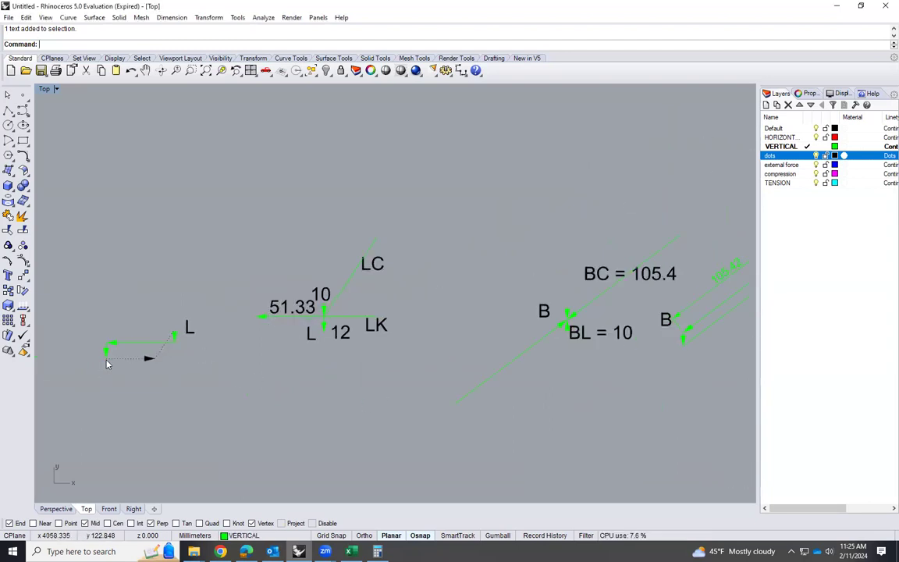
scroll(144, 354, "up", 1)
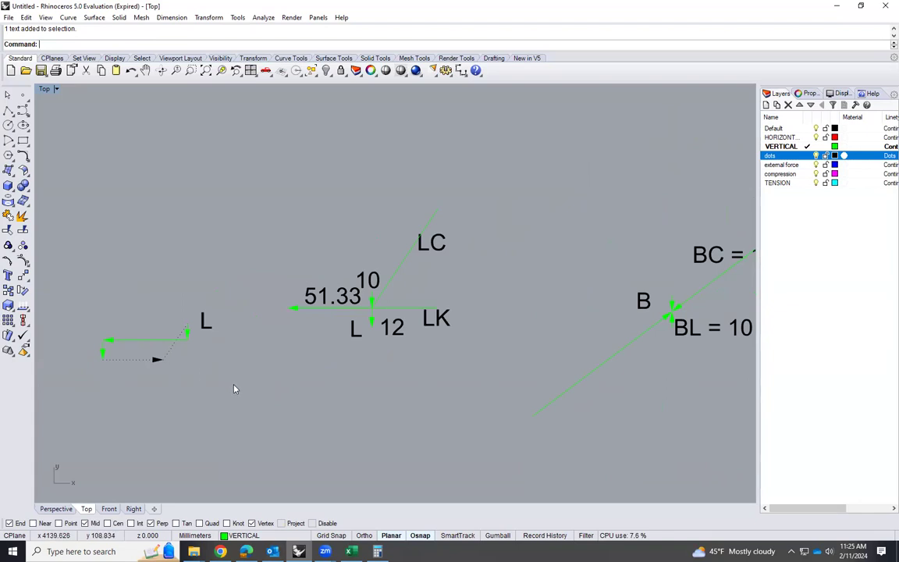
type("arrow")
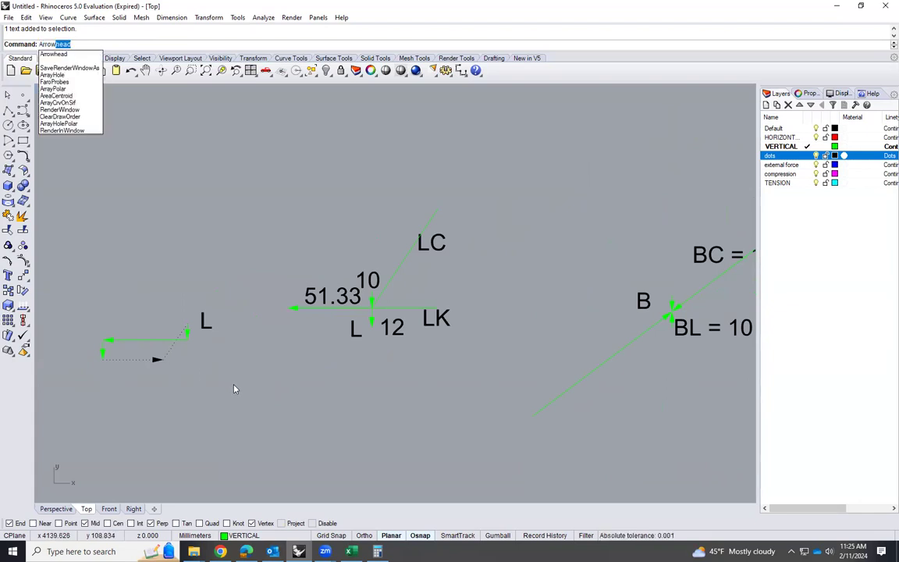
key("Return")
left_click(171, 356)
Rotate the polygon's inclined dotted arrow 180 degrees about its midpoint so it points up to the 10 arrow's tail
left_click(166, 356)
type("rota")
key("Return")
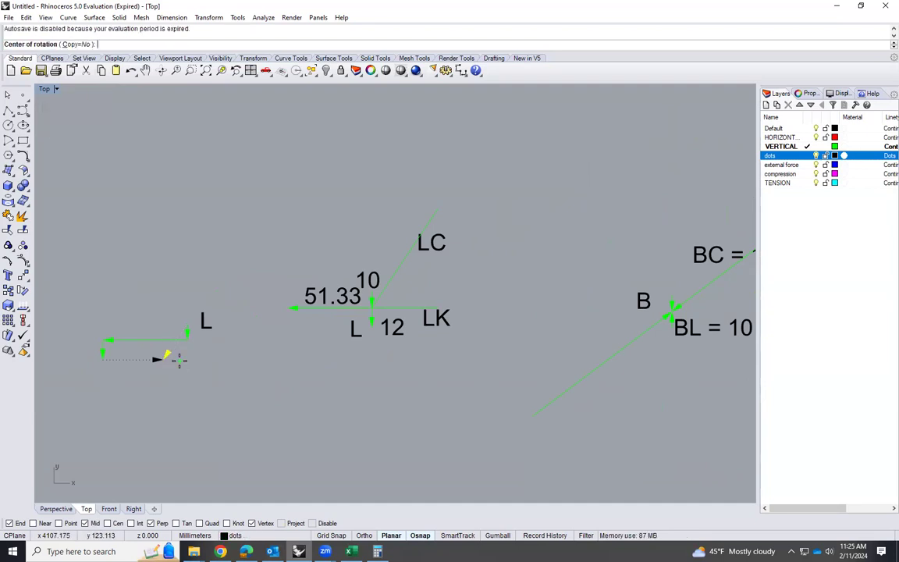
left_click(158, 359)
left_click(186, 320)
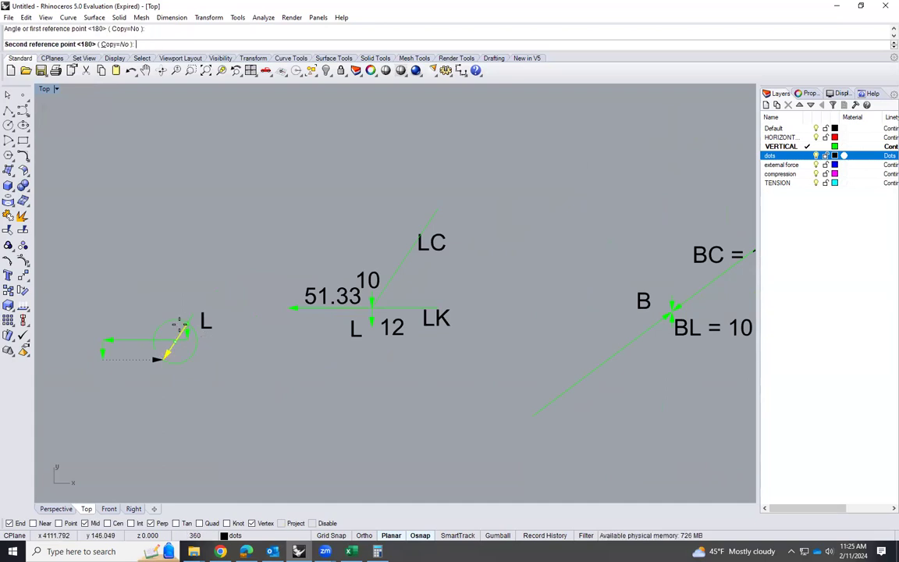
left_click(156, 360)
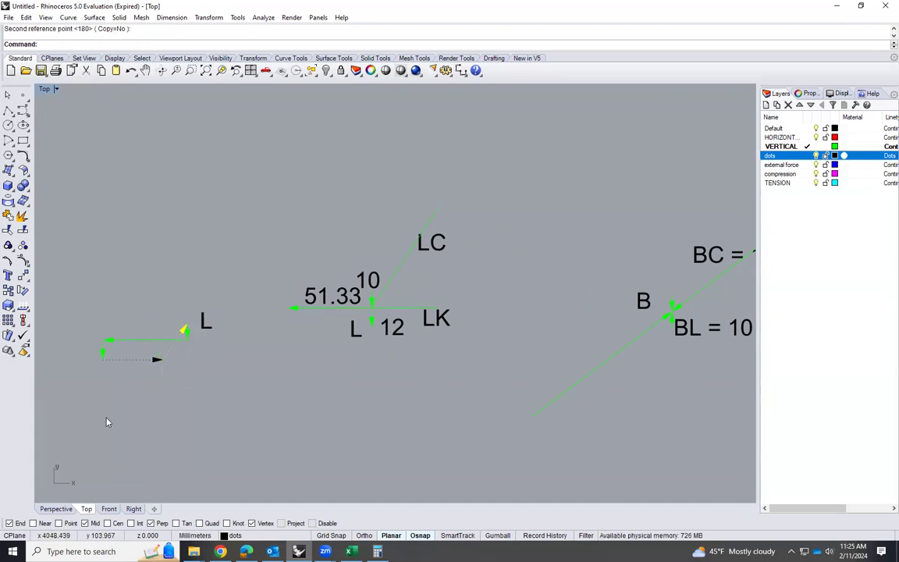
left_click(326, 405)
Delete the plain horizontal and inclined member lines beside the LK and LC labels in joint L's diagram
scroll(329, 396, "down", 2)
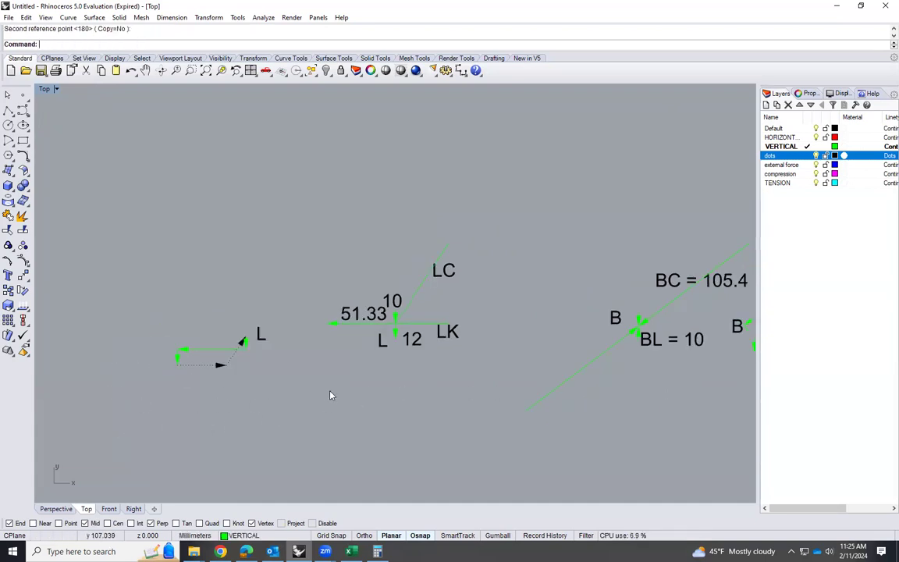
left_click(428, 324)
key("Delete")
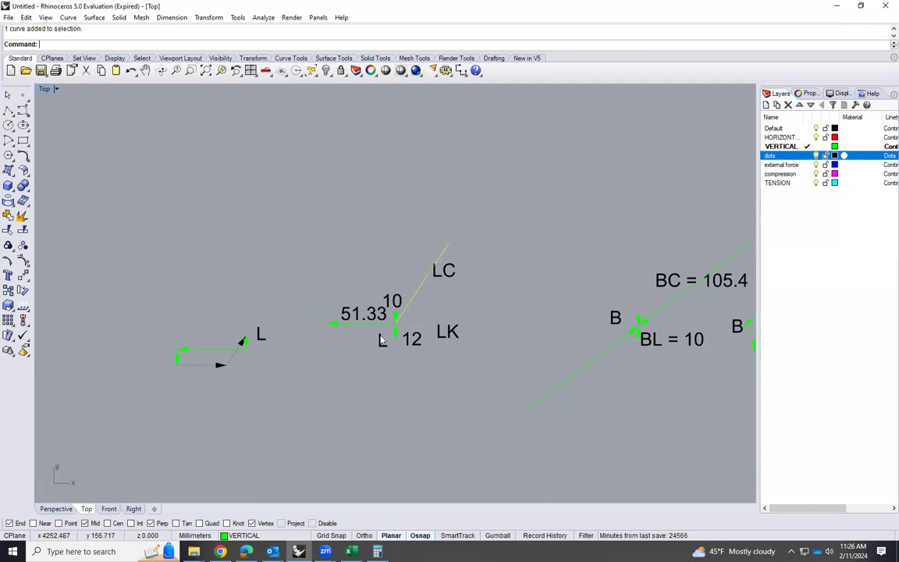
Copy the force polygon's horizontal dotted arrow from its tail to the node of joint L's diagram
left_click(201, 366)
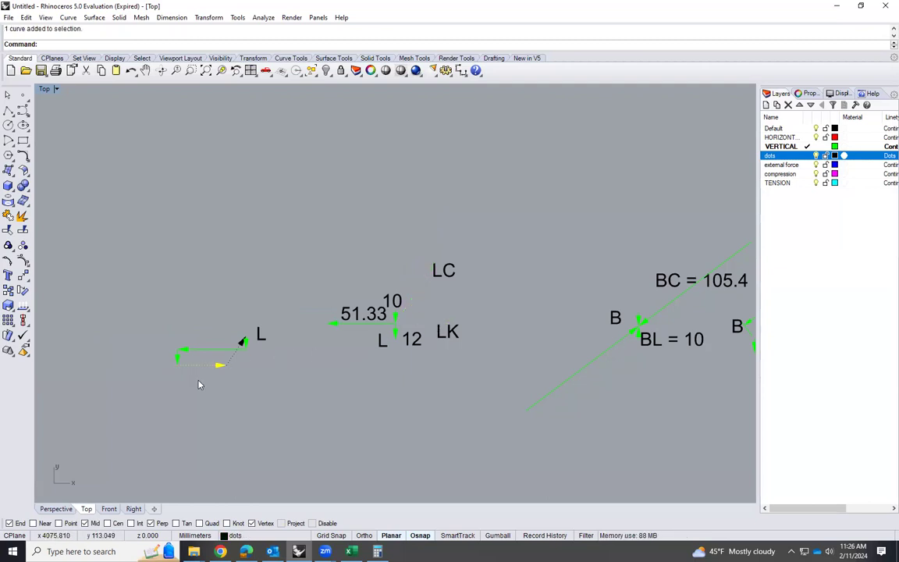
type("copy")
key("Return")
left_click(181, 362)
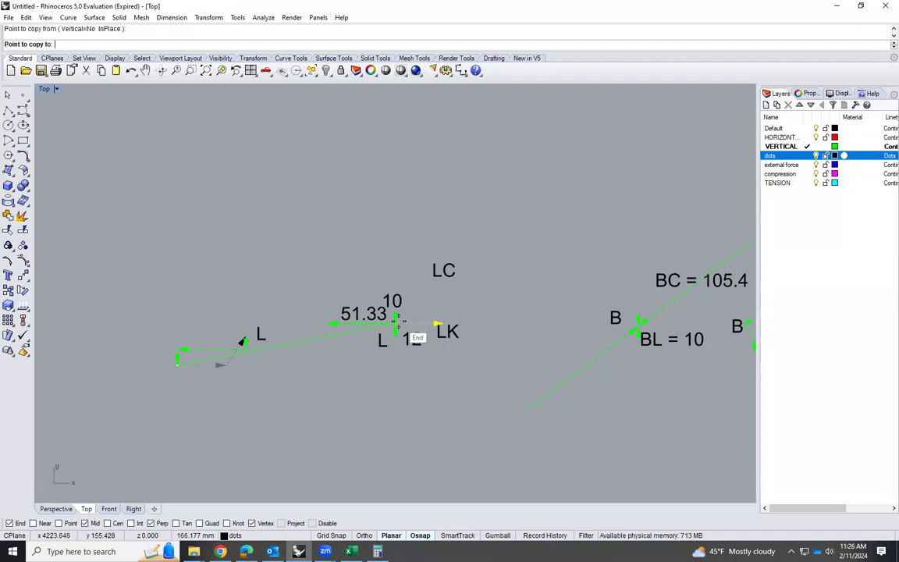
left_click(395, 320)
key("Return")
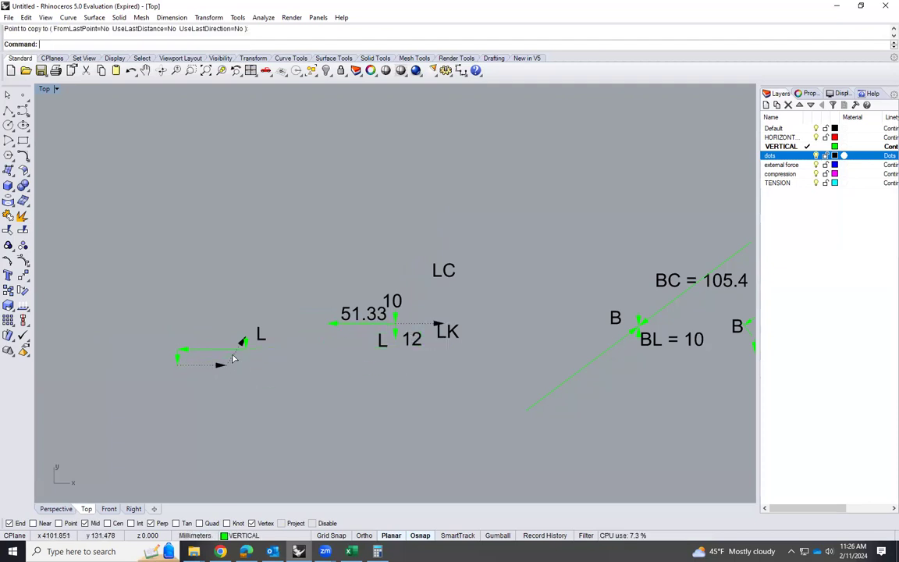
Copy the force polygon's inclined dotted arrow from its lower end to the node of joint L's diagram
left_click(236, 361)
type("copy")
key("Return")
left_click(224, 364)
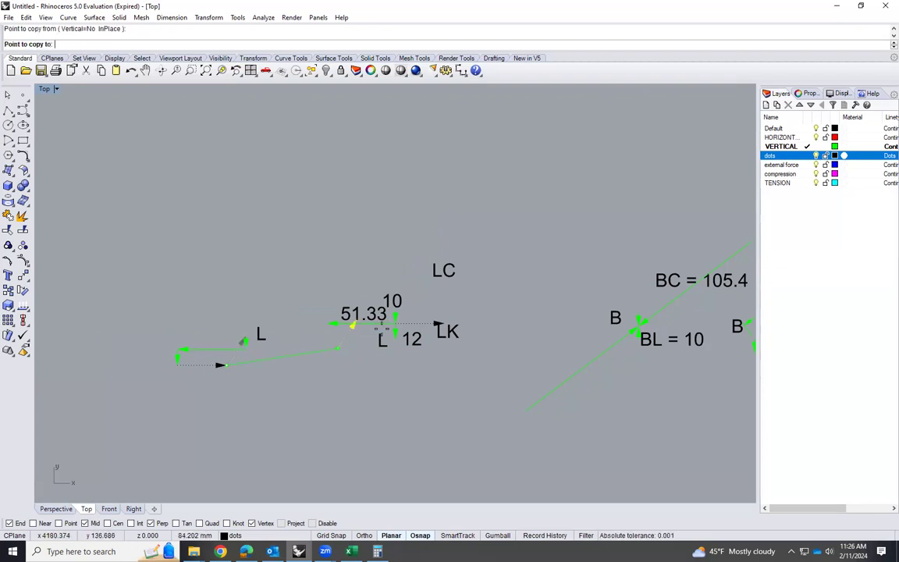
left_click(396, 320)
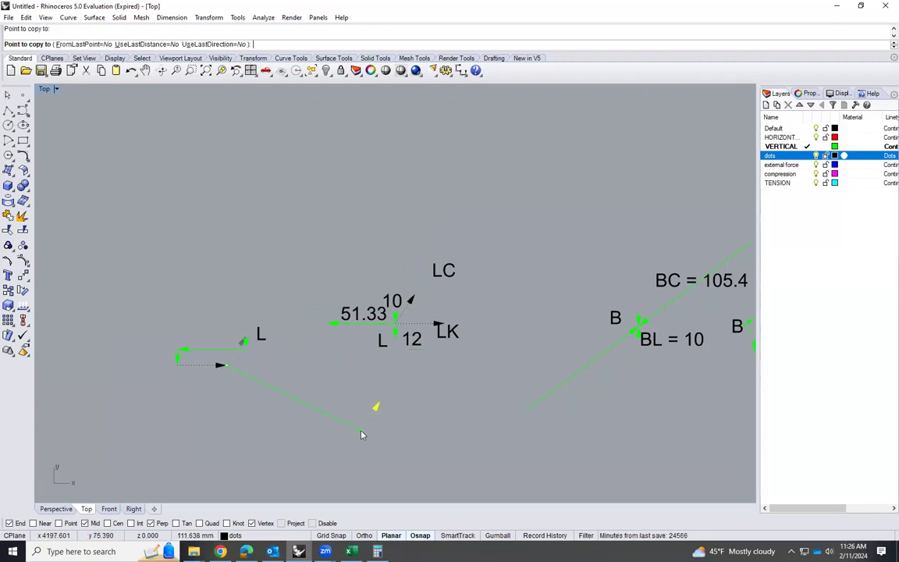
key("Return")
Move the two dotted arrows at joint L's node to the HORIZONTAL layer
scroll(379, 359, "up", 2)
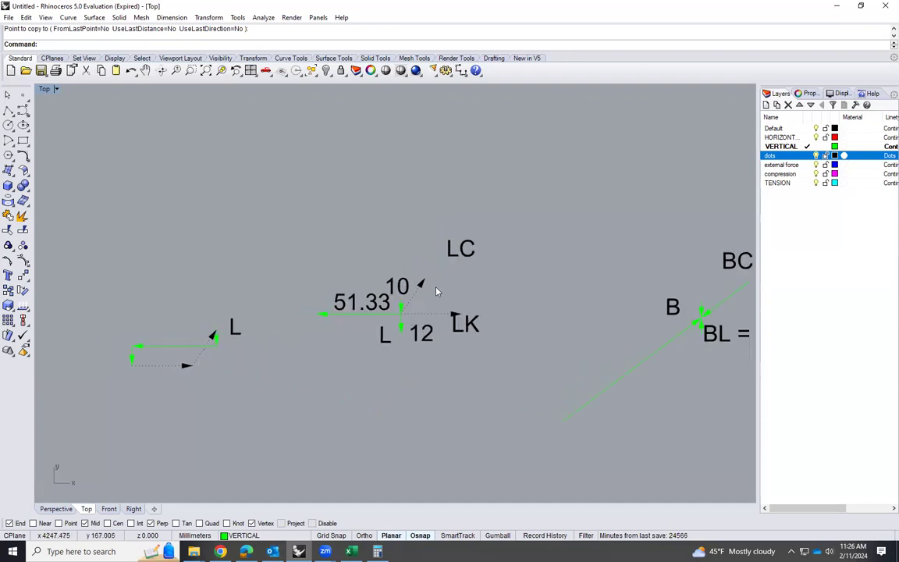
scroll(437, 292, "up", 3)
left_click(418, 275)
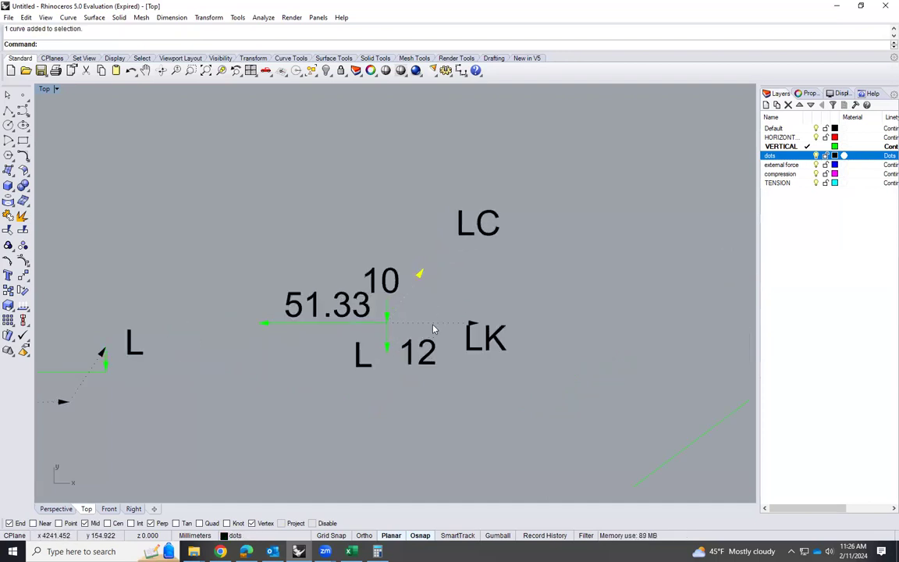
left_click(437, 324)
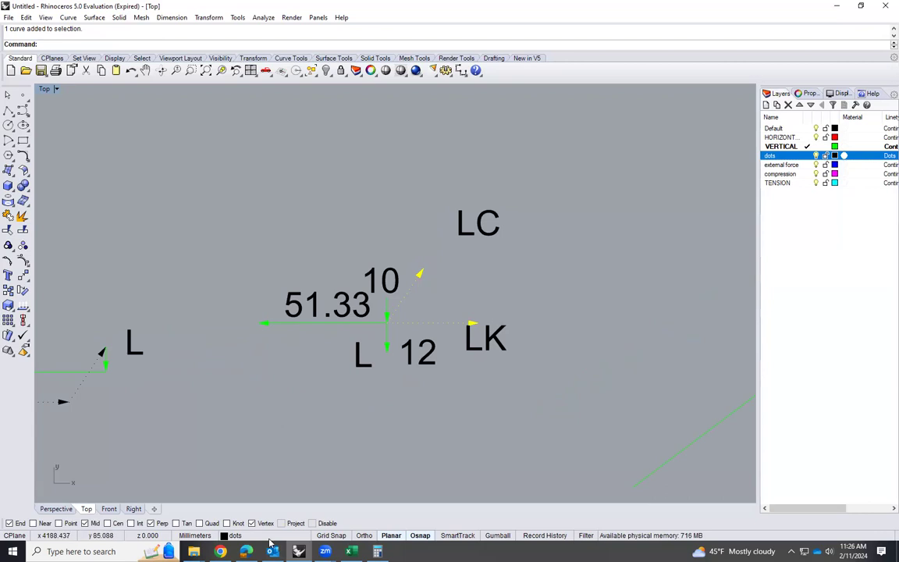
left_click(248, 535)
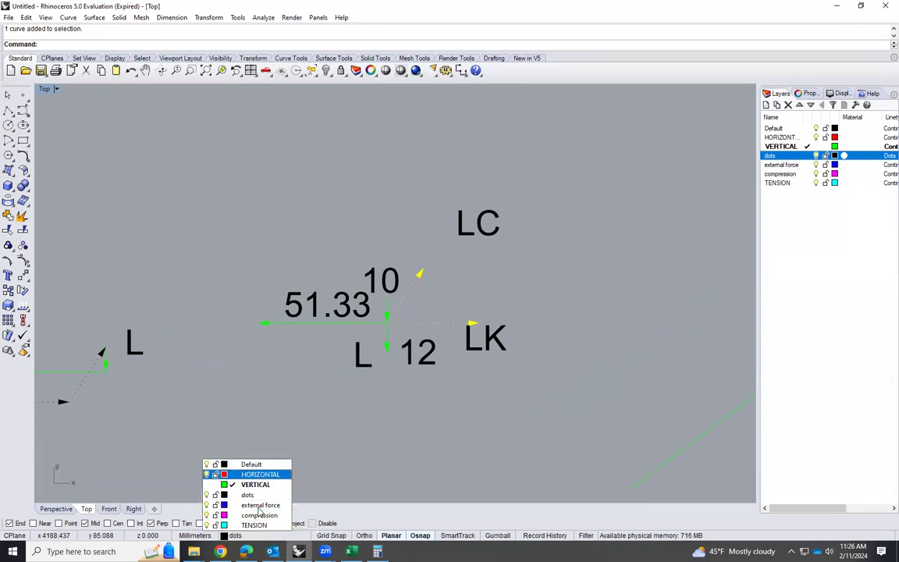
left_click(258, 505)
Add an aligned dimension along the red LC arrow, offset to its upper-left side
scroll(420, 425, "down", 1)
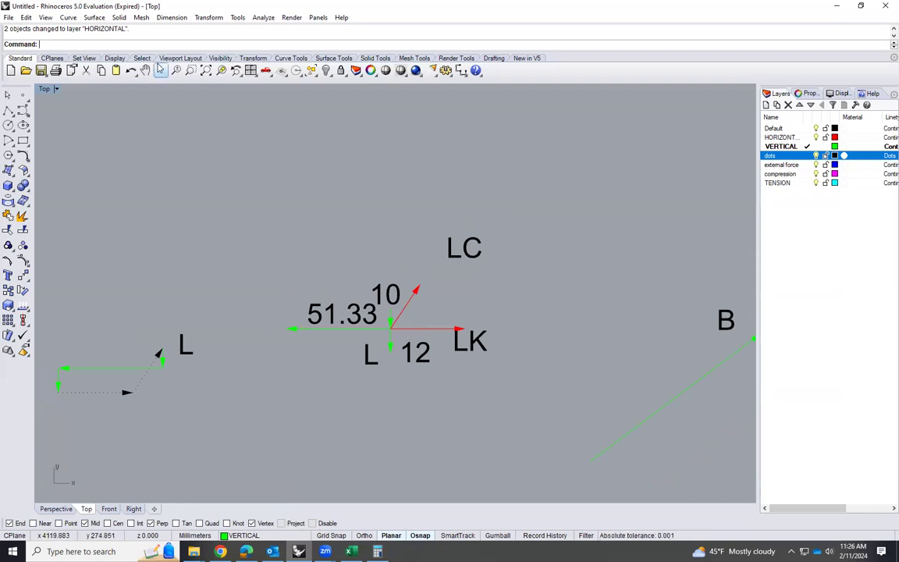
left_click(159, 18)
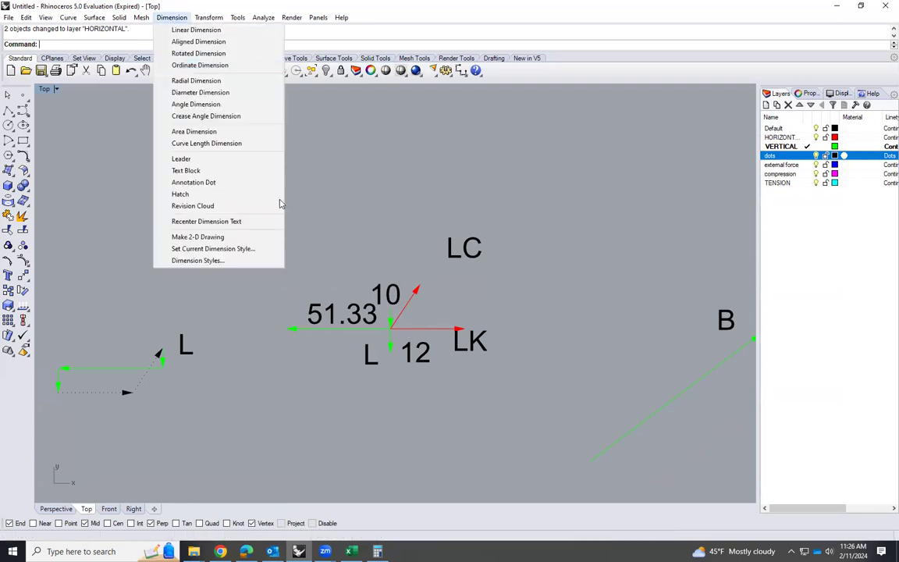
left_click(199, 42)
left_click(388, 326)
left_click(417, 287)
left_click(331, 208)
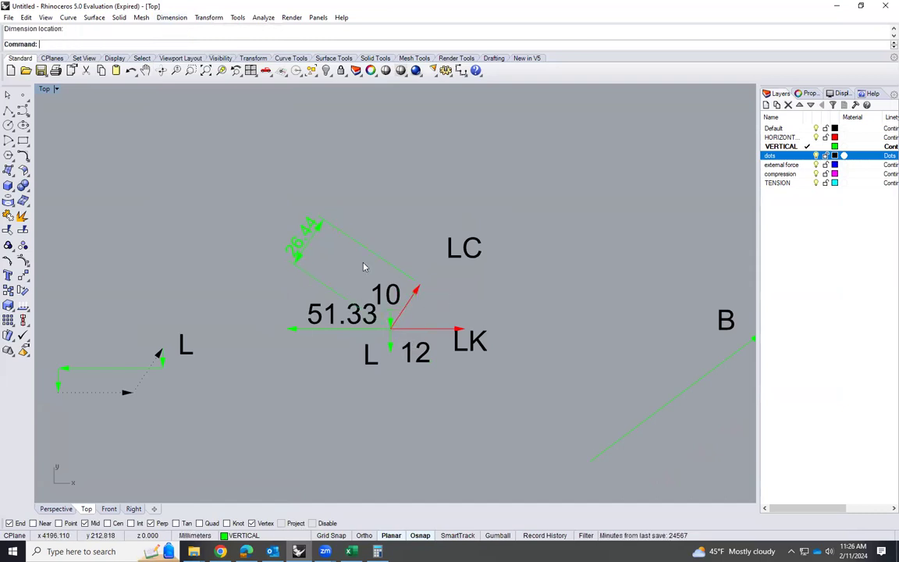
Add an aligned dimension to the red LK arrow, placed below joint L's diagram
right_click(395, 330)
left_click(393, 328)
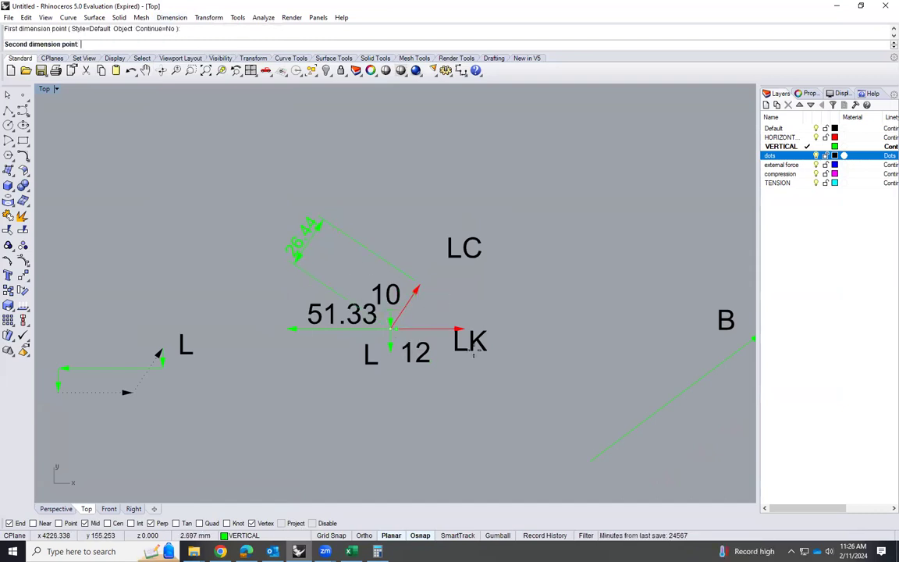
left_click(464, 328)
left_click(460, 413)
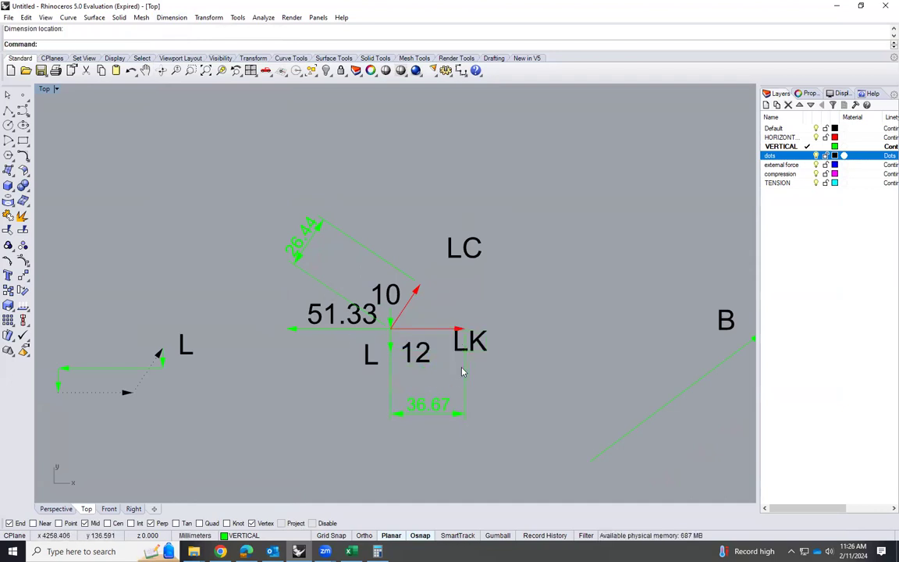
Check the FLC and FLK forces for joint L in the Excel results workbook, then return to the Rhino drawing
left_click(351, 551)
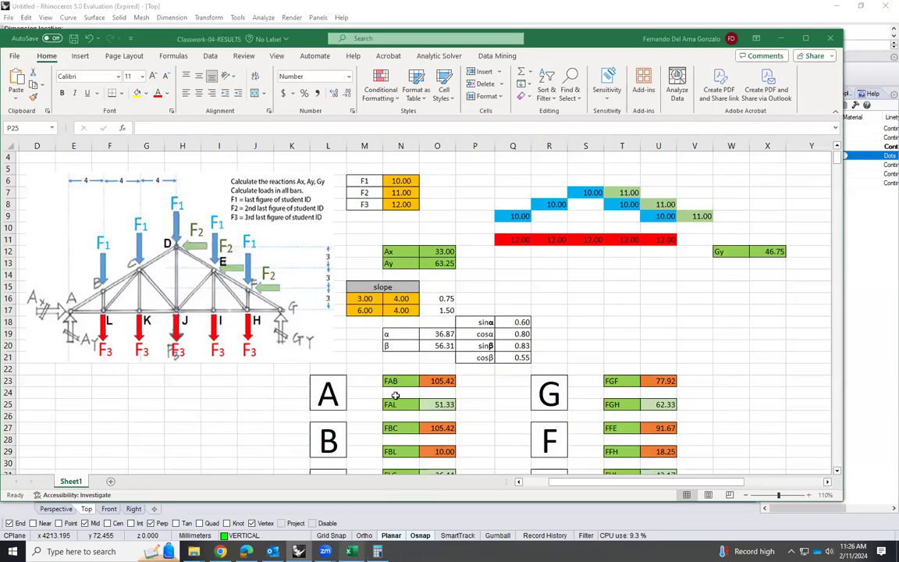
scroll(351, 343, "down", 5)
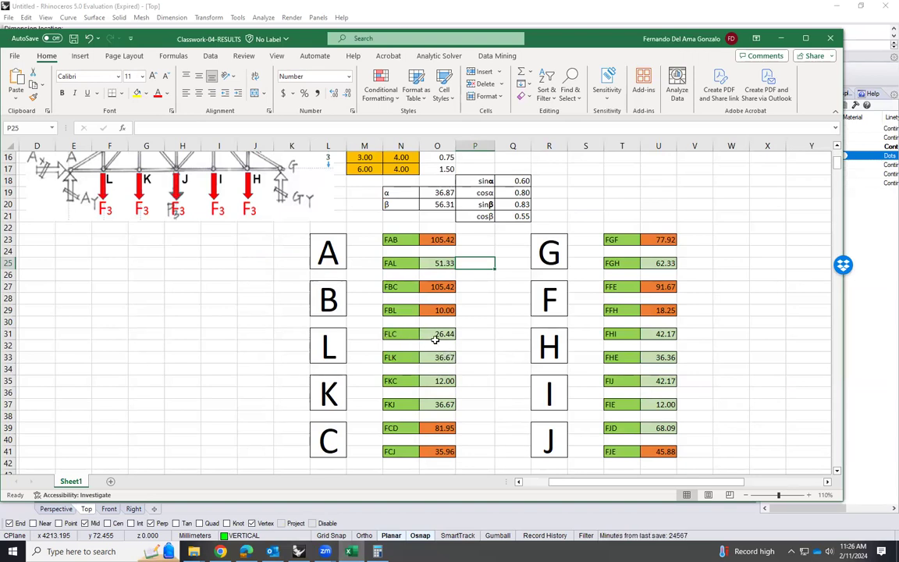
left_click(299, 551)
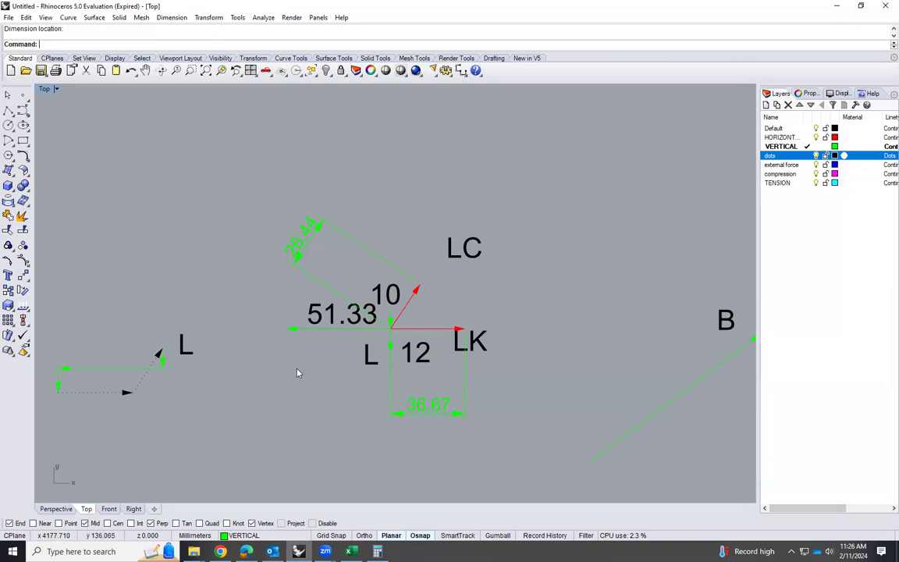
Review the finished joint diagrams and examine the members meeting at joint C on the main truss
scroll(303, 409, "down", 4)
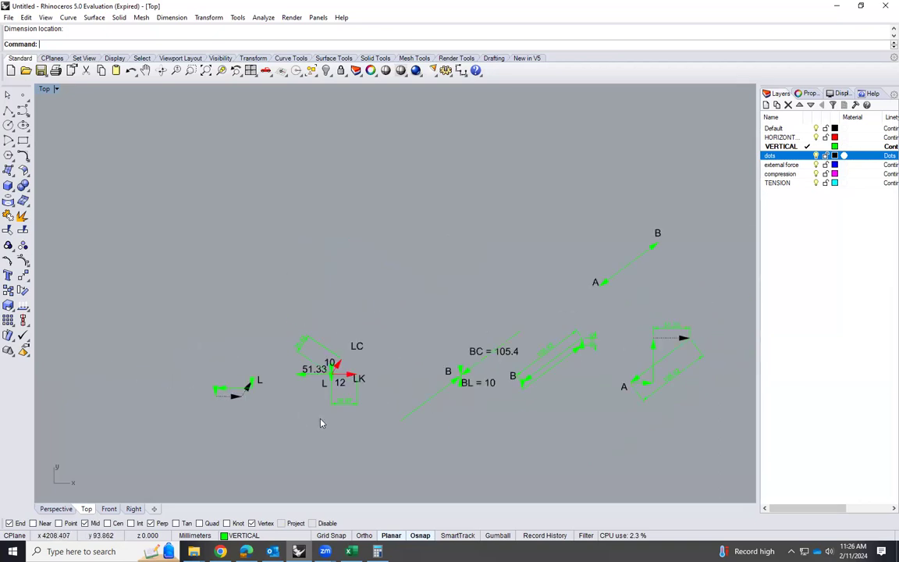
scroll(337, 417, "up", 3)
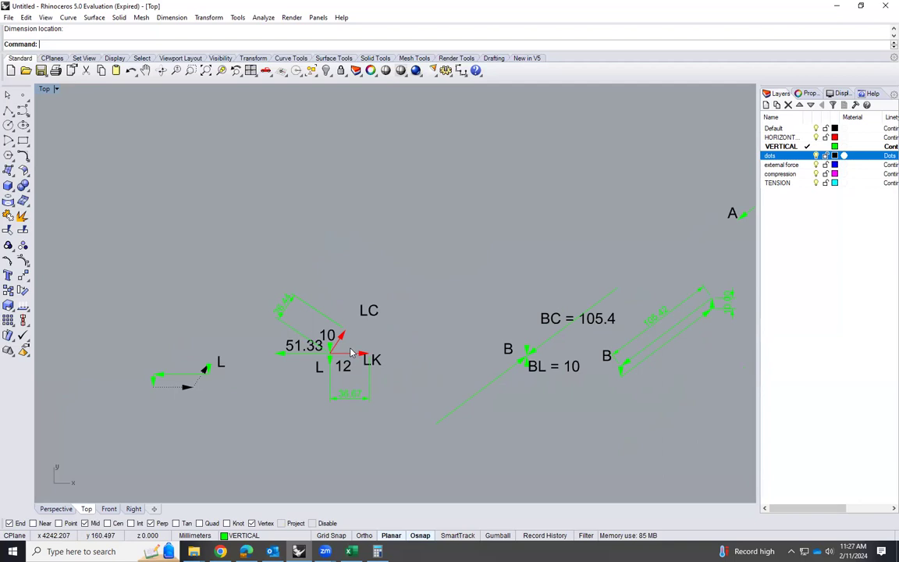
scroll(351, 354, "down", 5)
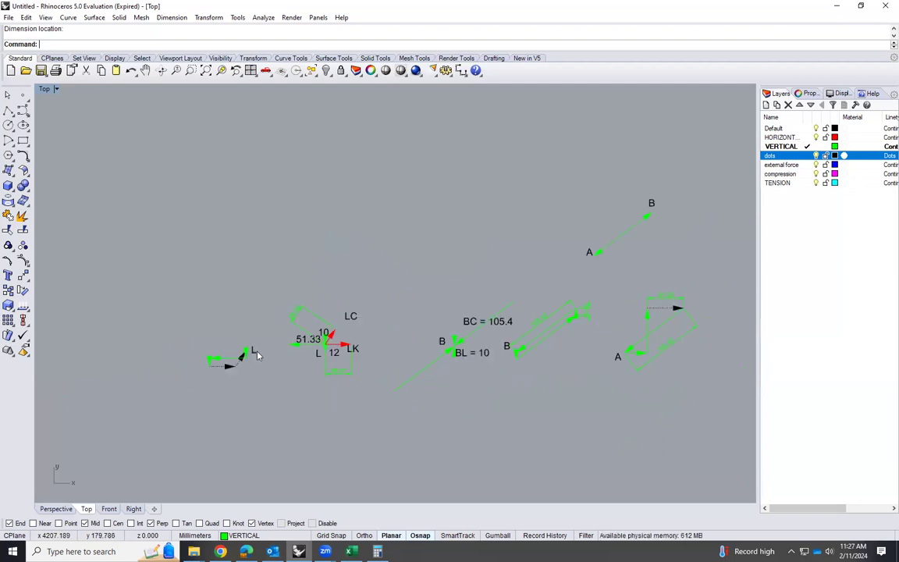
scroll(523, 396, "up", 7)
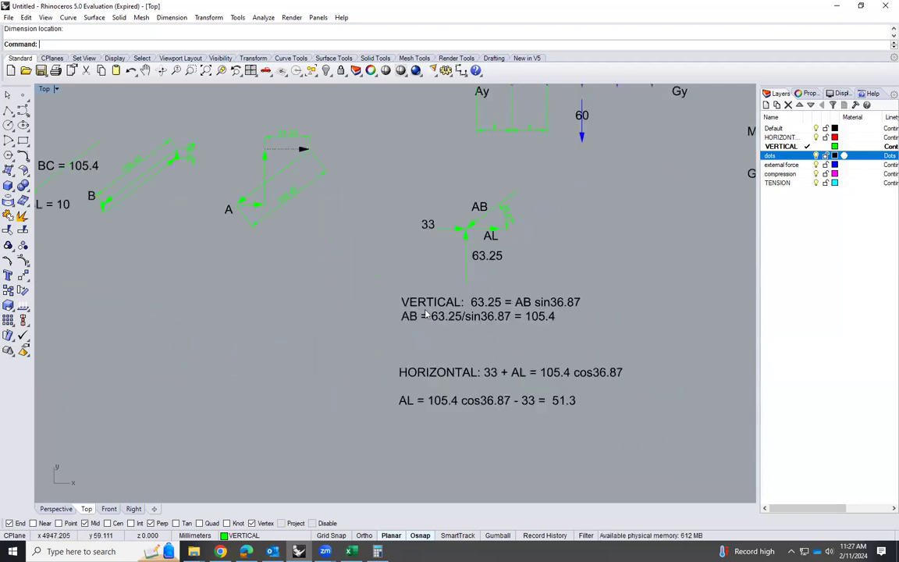
scroll(538, 431, "down", 5)
scroll(537, 420, "down", 2)
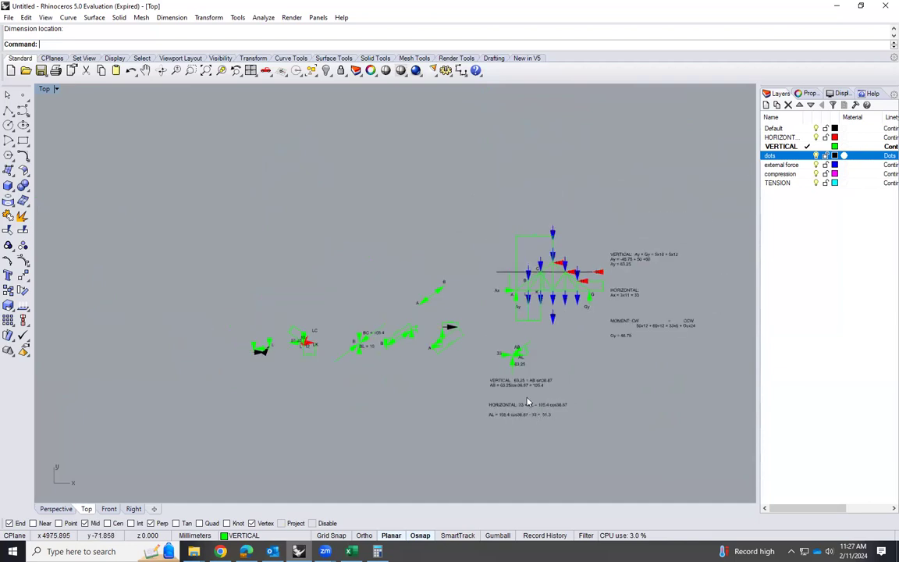
scroll(550, 265, "up", 5)
scroll(550, 261, "up", 2)
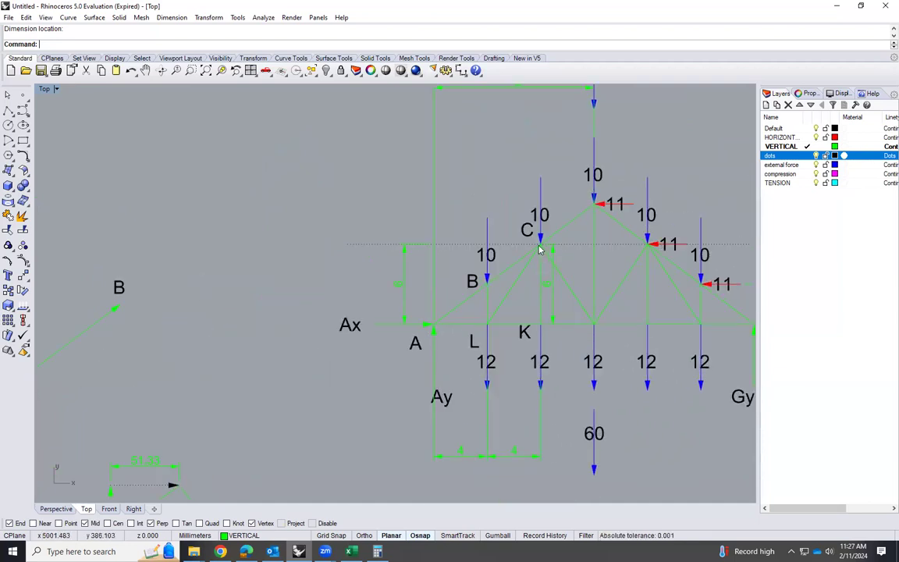
scroll(540, 248, "up", 2)
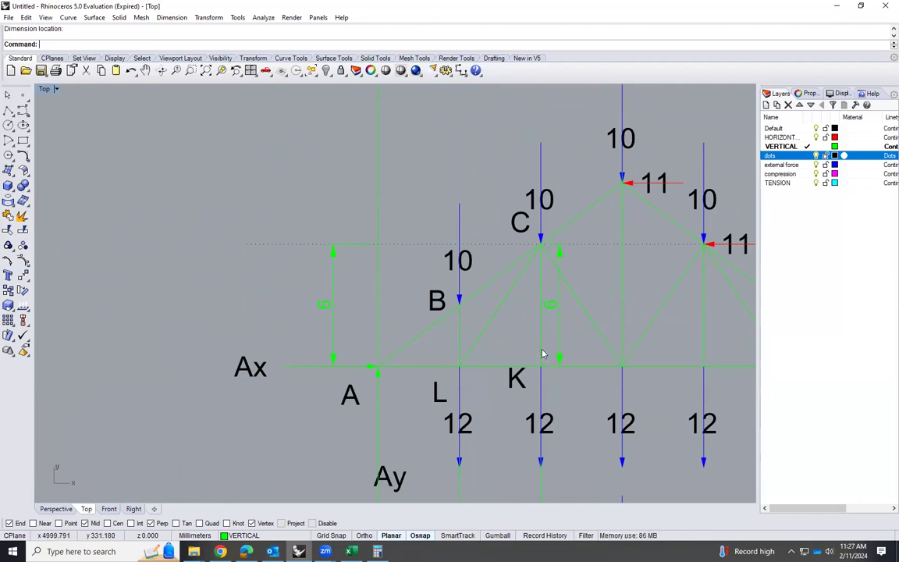
left_click(511, 267)
key("Escape")
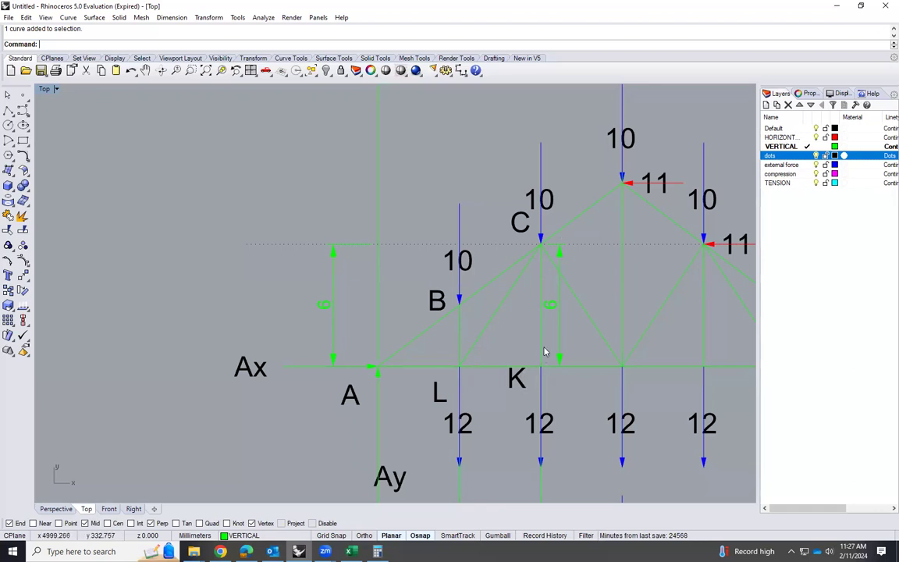
Examine joint K on the main truss, including its connected members and the 12 load below it
scroll(544, 355, "down", 8)
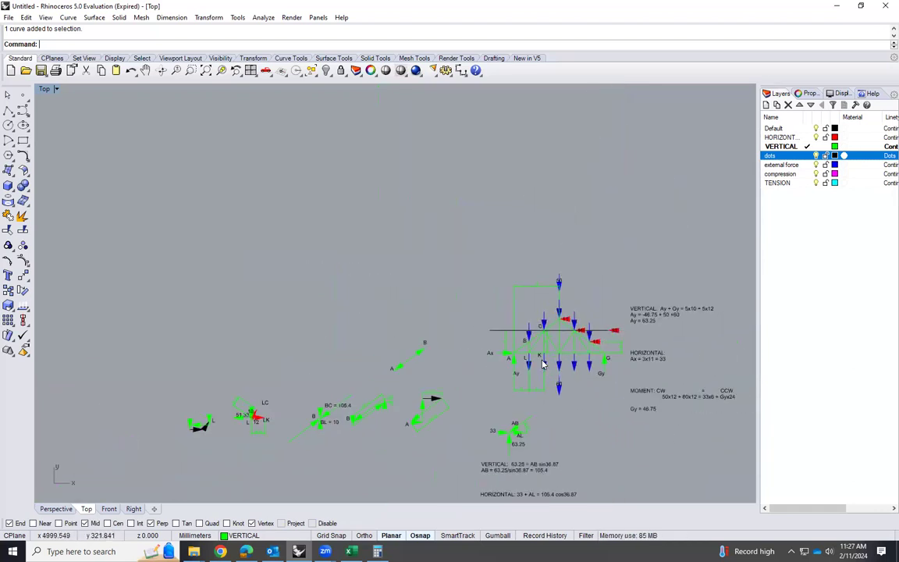
scroll(543, 363, "up", 5)
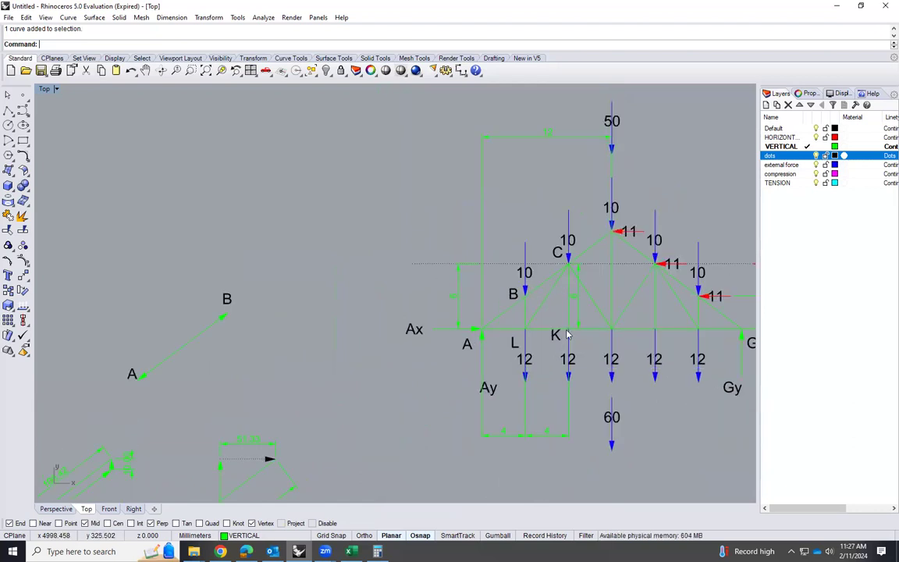
scroll(568, 333, "up", 3)
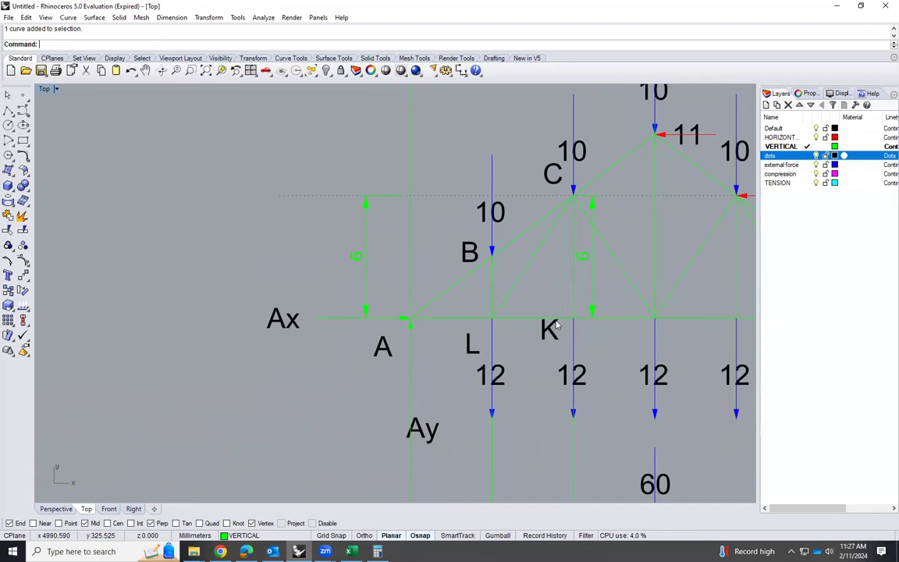
scroll(575, 328, "up", 3)
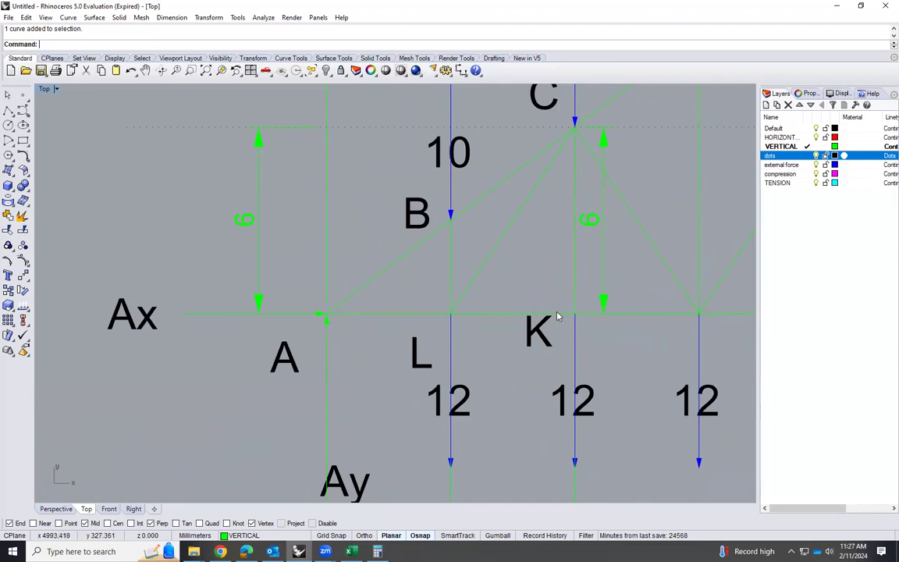
scroll(612, 343, "up", 1)
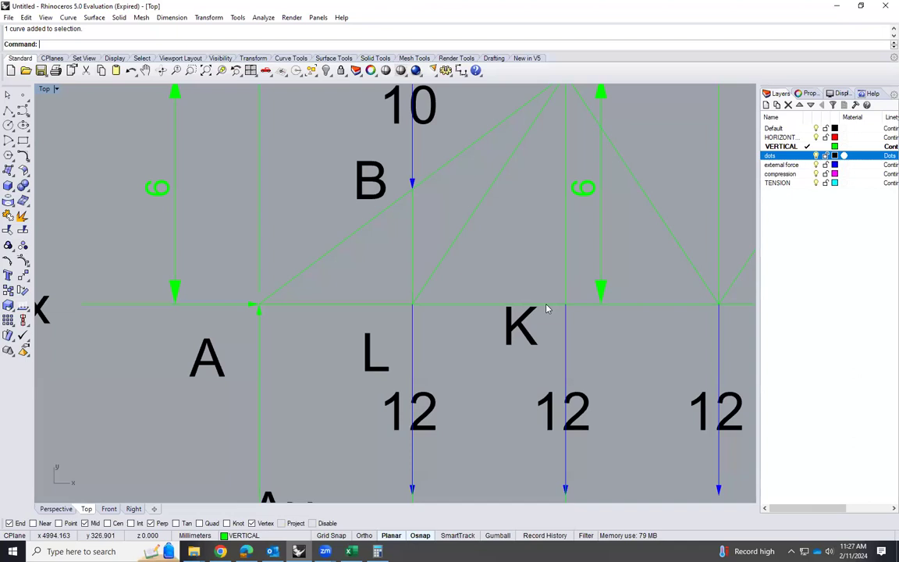
left_click(566, 286)
left_click(565, 341)
left_click(663, 353)
scroll(572, 317, "down", 2)
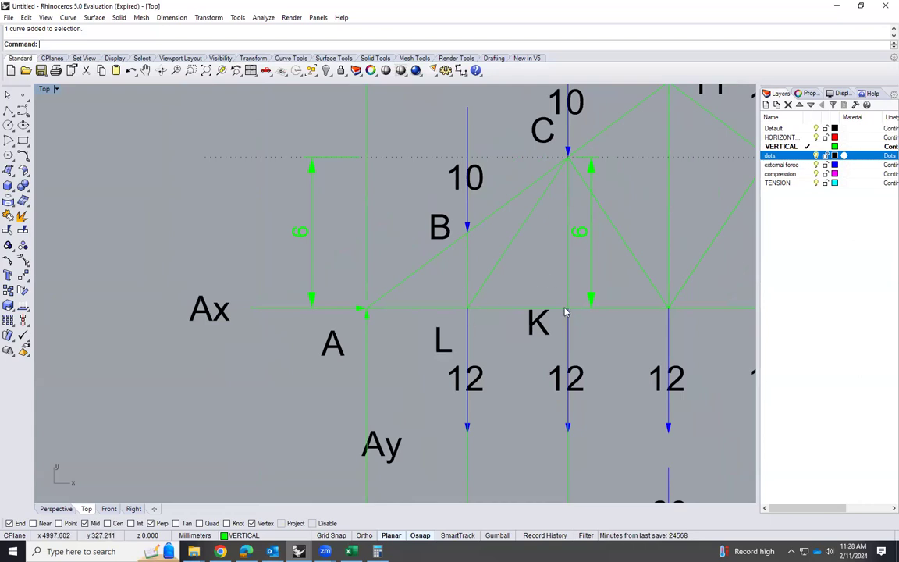
scroll(565, 312, "up", 1)
scroll(581, 312, "down", 1)
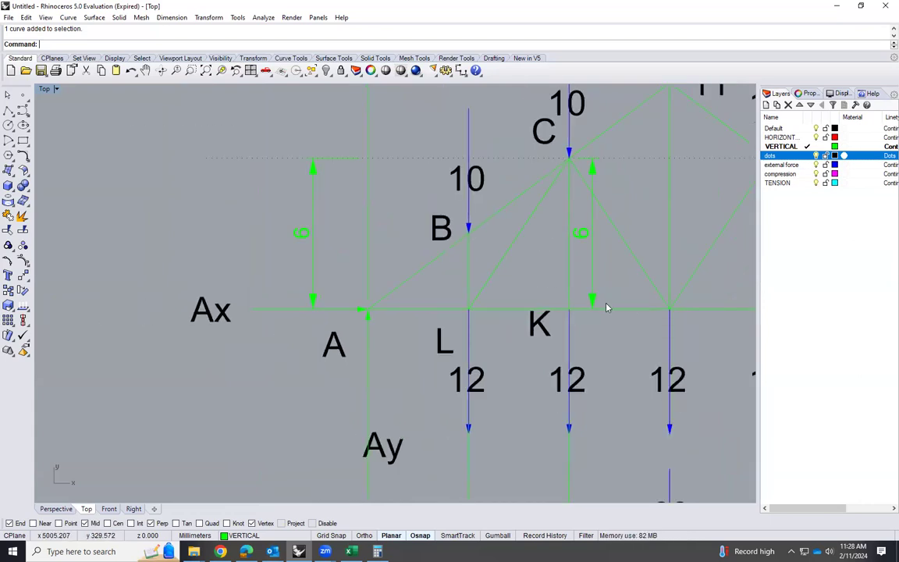
scroll(585, 326, "up", 1)
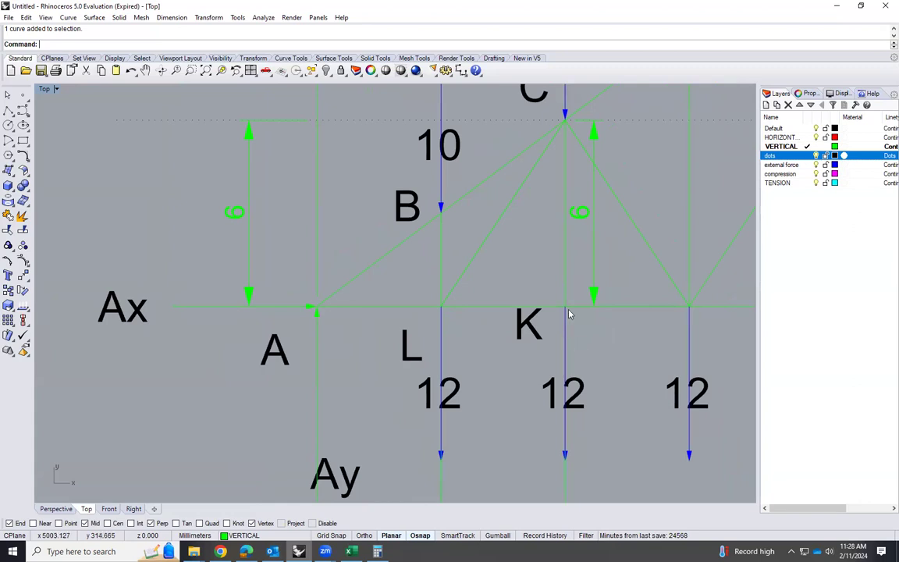
Copy the red LK arrow and its label from joint L's diagram to the empty space beyond joint L's force polygon
scroll(538, 312, "down", 6)
scroll(121, 401, "up", 5)
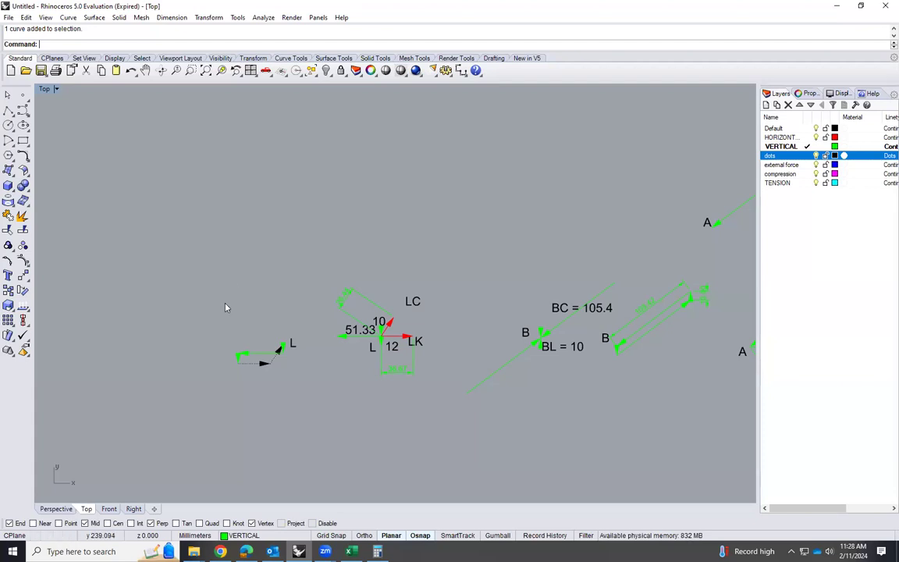
scroll(225, 307, "down", 2)
scroll(226, 312, "up", 5)
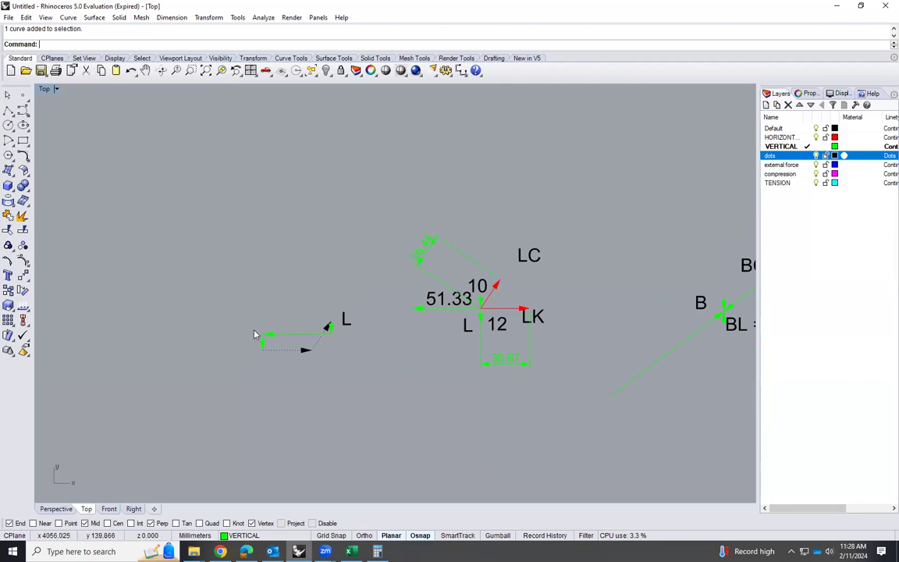
scroll(253, 335, "down", 2)
scroll(426, 314, "up", 4)
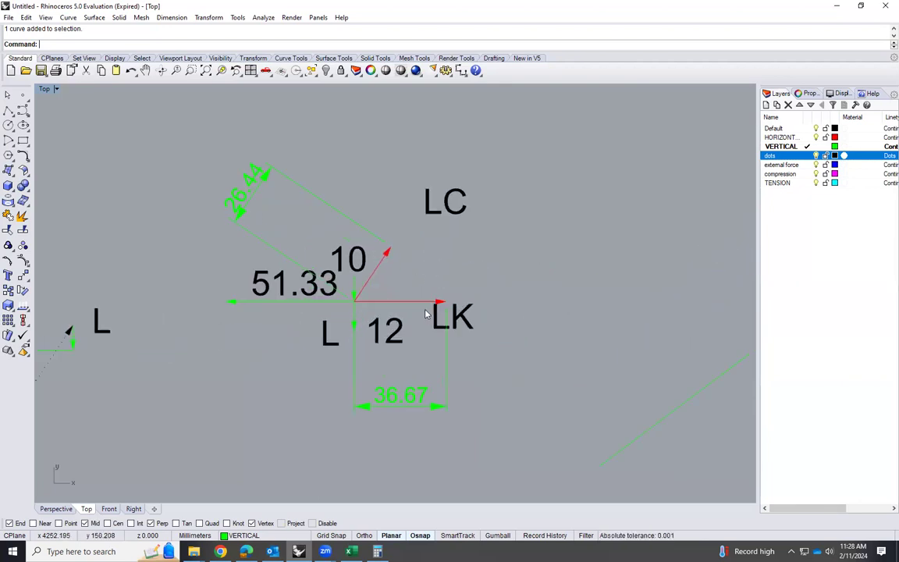
left_click(426, 301)
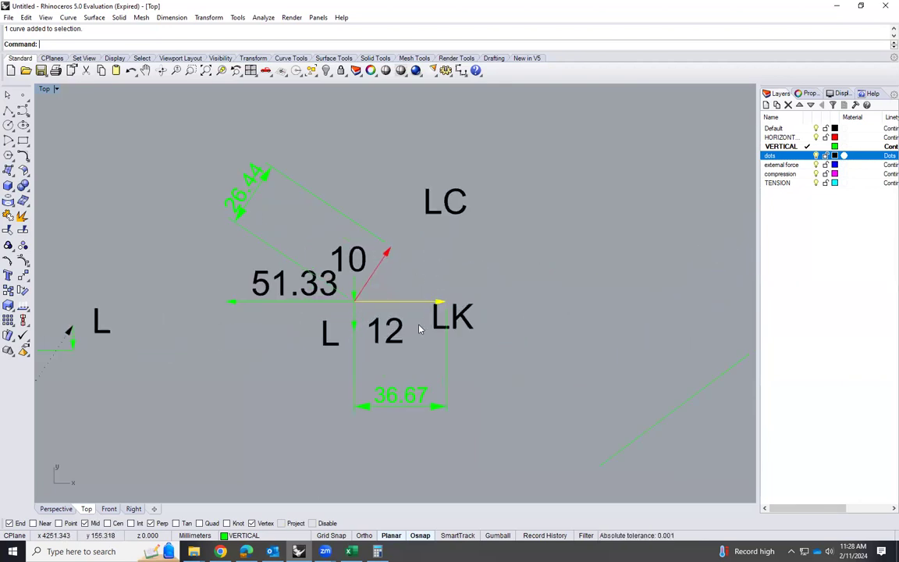
left_click(468, 328, "shift")
type("C")
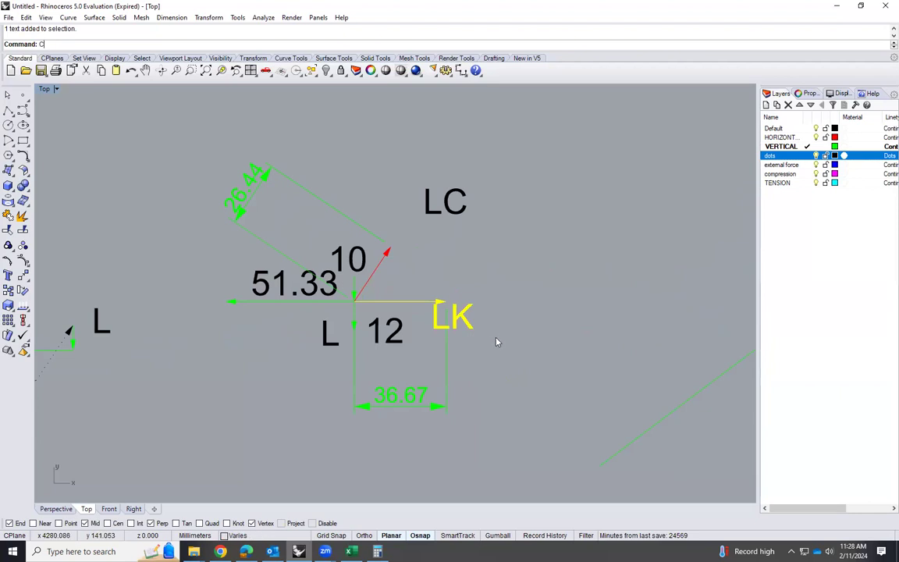
type("opy")
key("Return")
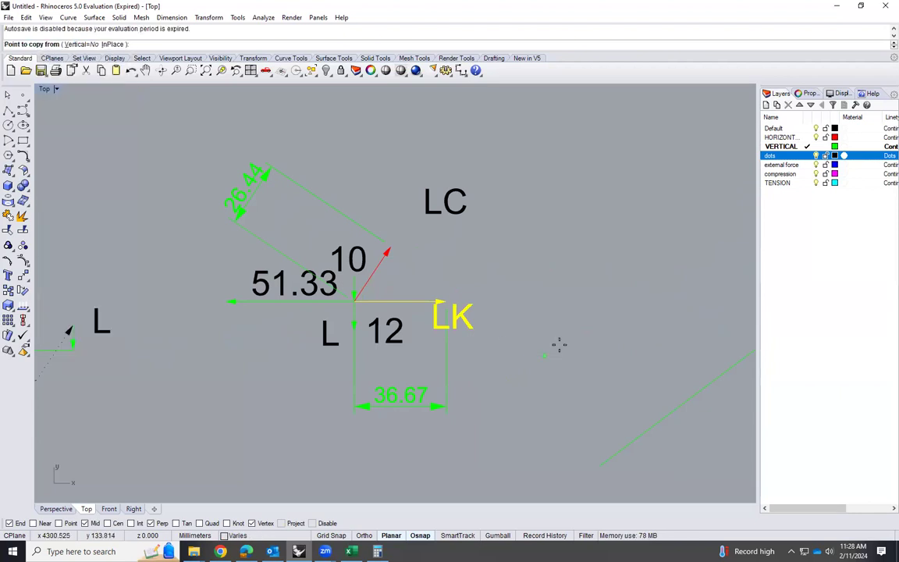
scroll(560, 346, "down", 5)
left_click(566, 349)
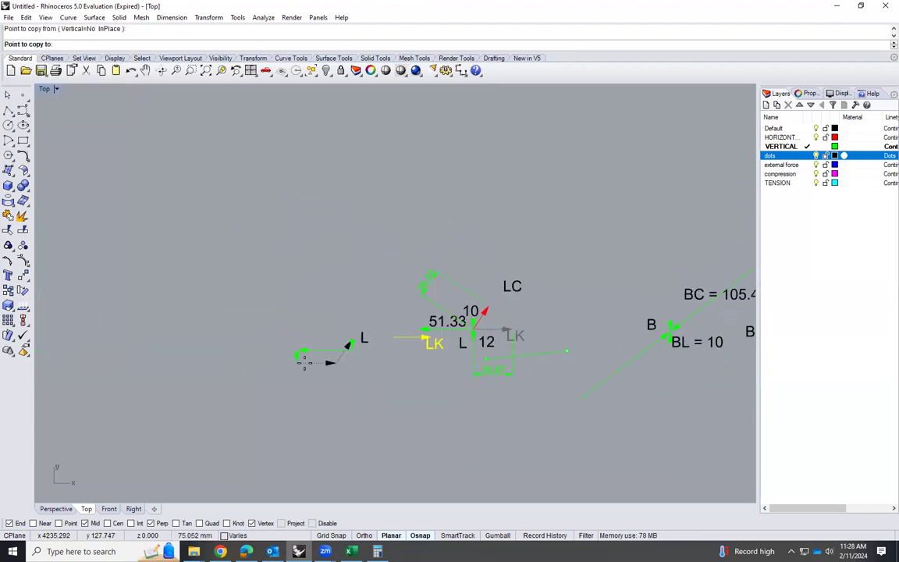
left_click(202, 366)
key("Escape")
Move the copied LK label so it sits below the tail half of the copied arrow
scroll(121, 365, "up", 5)
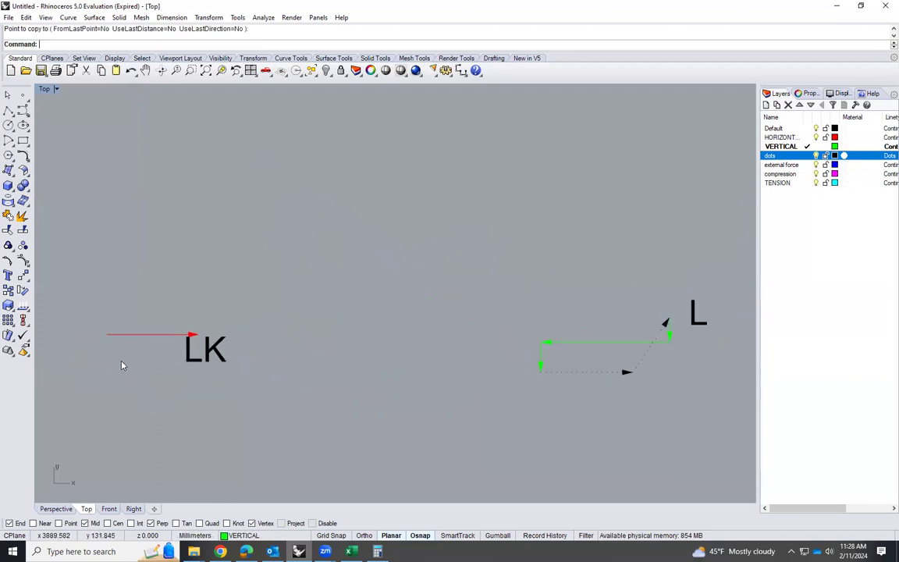
scroll(121, 365, "up", 1)
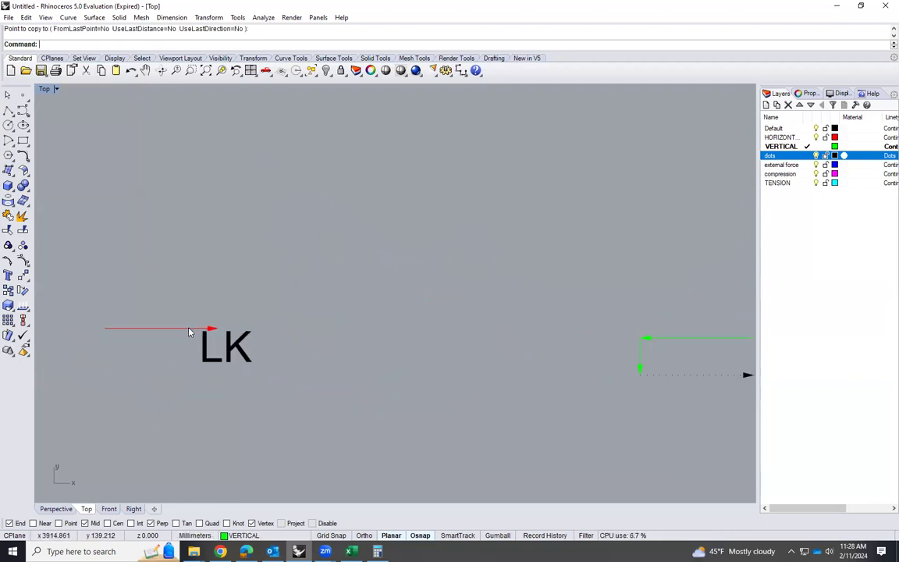
left_click_drag(226, 351, 135, 359)
left_click(199, 359)
Rotate the copied LK arrow 180 degrees about its midpoint so it points the opposite way
left_click(190, 328)
type("Rotate")
key("Return")
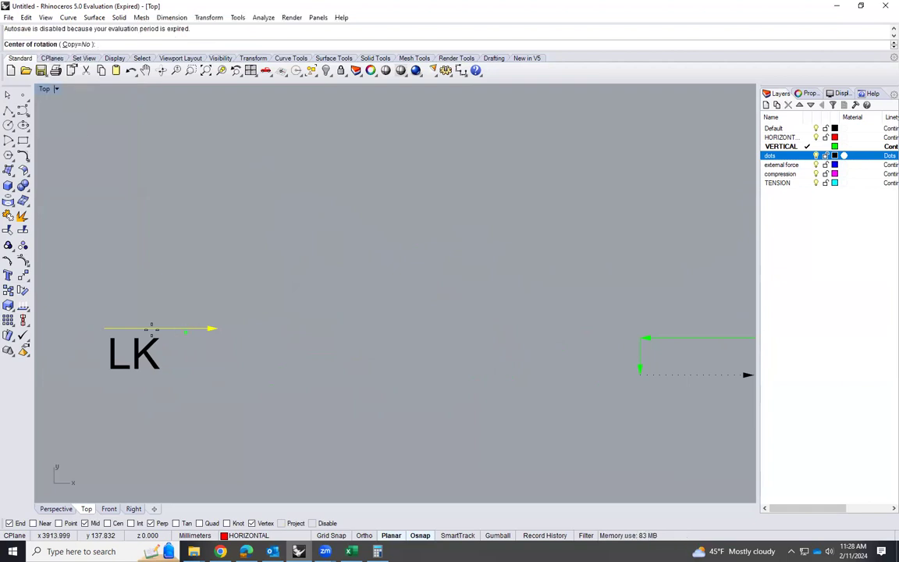
left_click(160, 328)
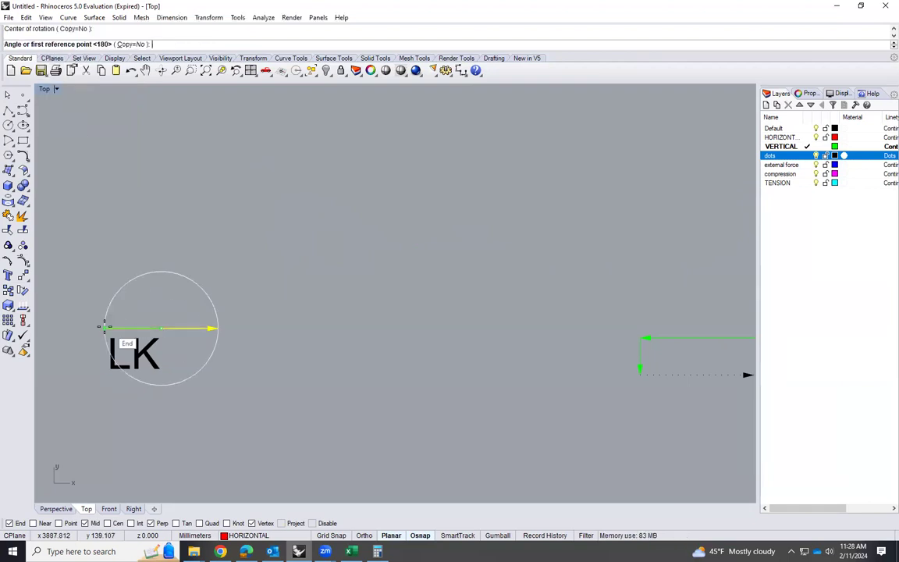
left_click(105, 328)
left_click(218, 327)
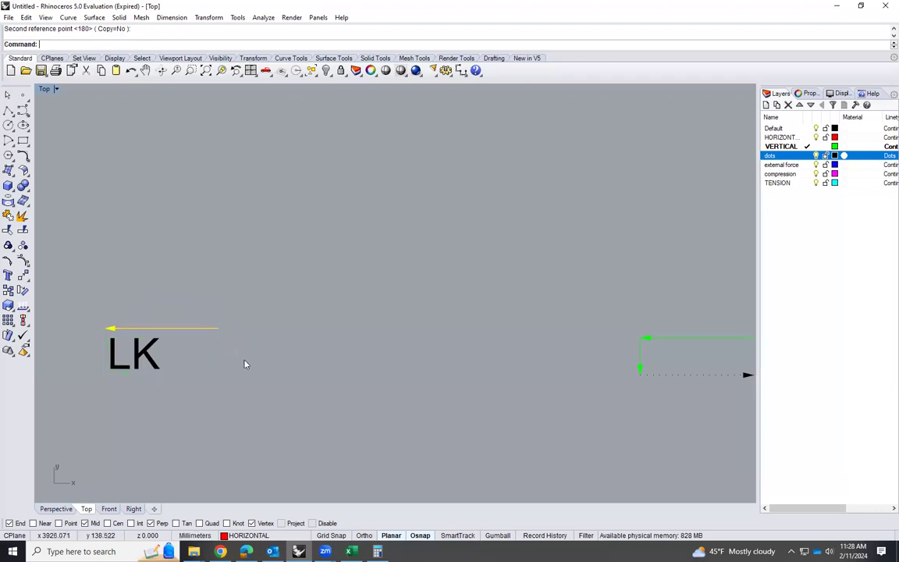
left_click(194, 374)
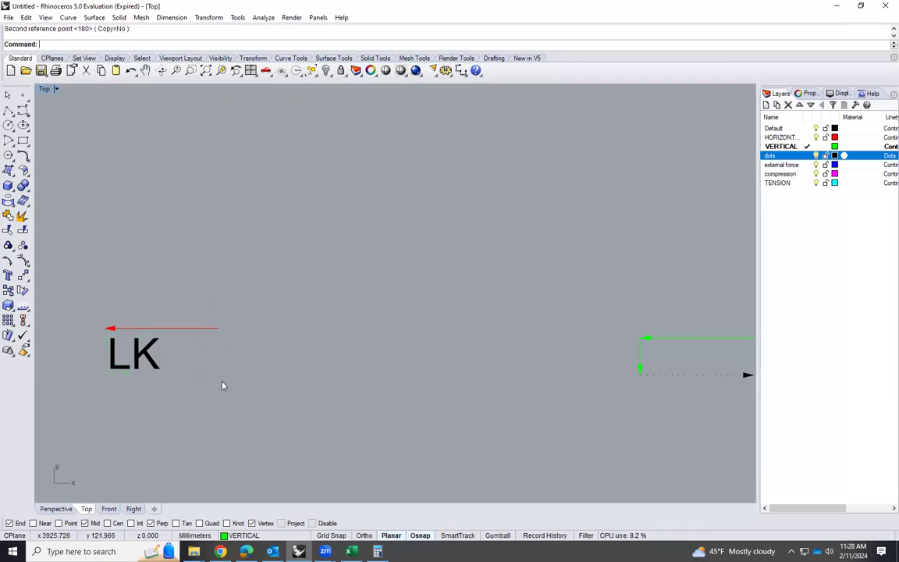
Examine joint K on the main truss and check the neighbouring joint's letter in the Excel results workbook, then return to the Rhino drawing
scroll(214, 367, "down", 6)
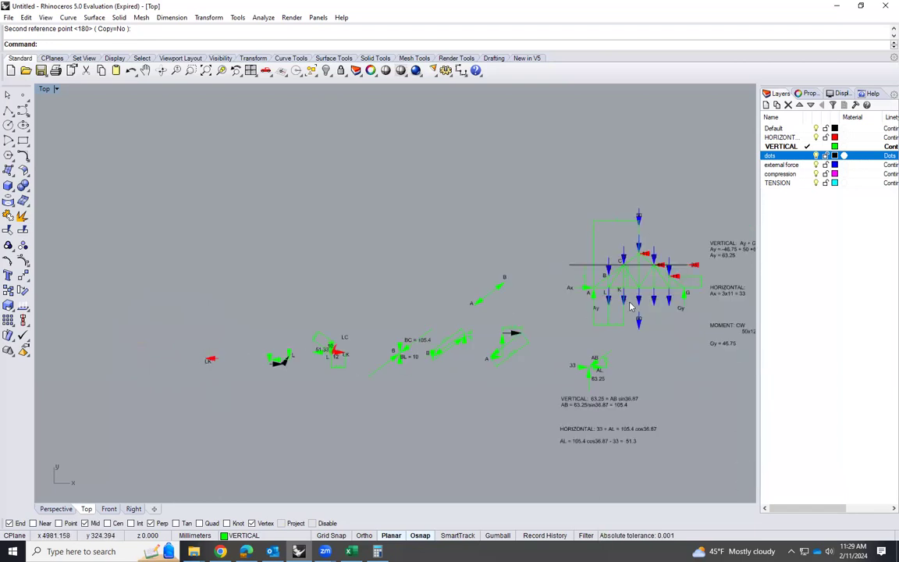
scroll(655, 279, "up", 5)
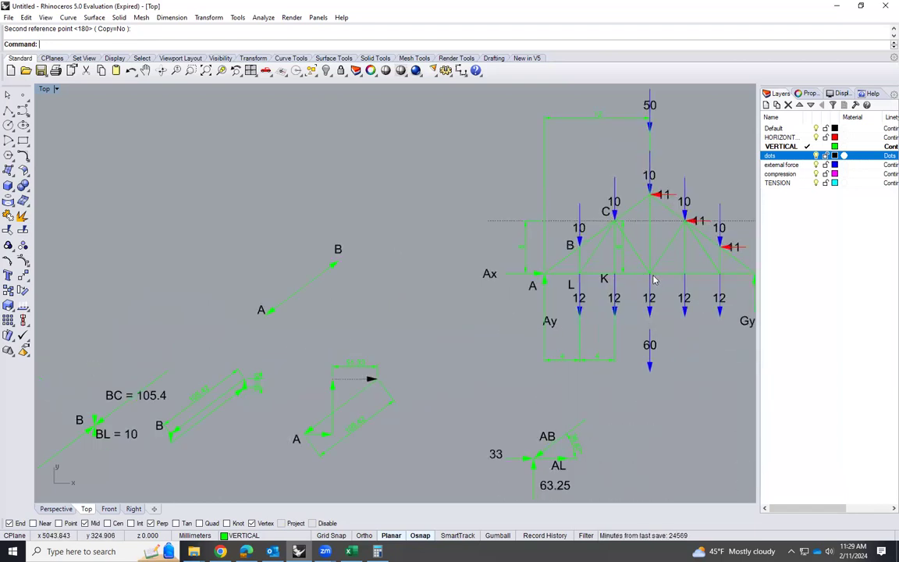
scroll(654, 278, "up", 1)
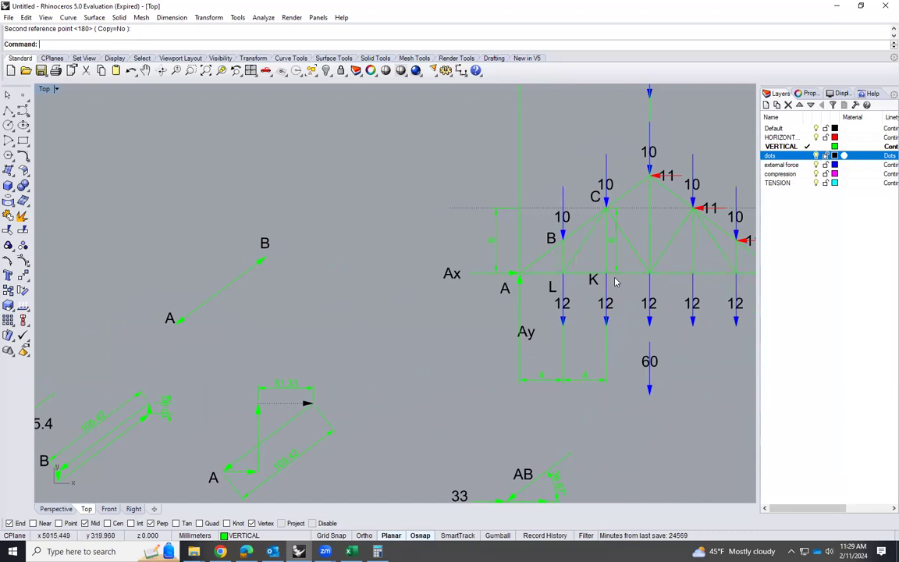
key("alt+Tab")
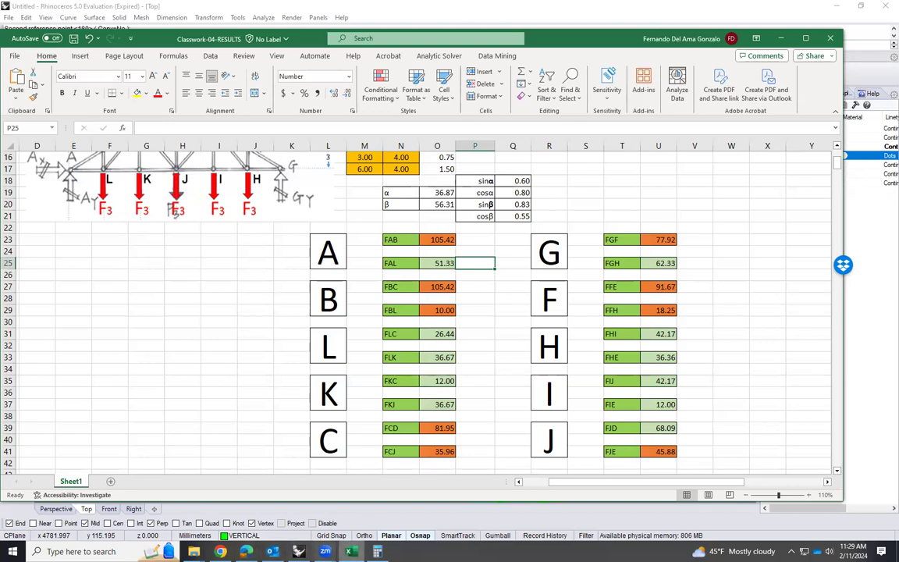
key("alt+Tab")
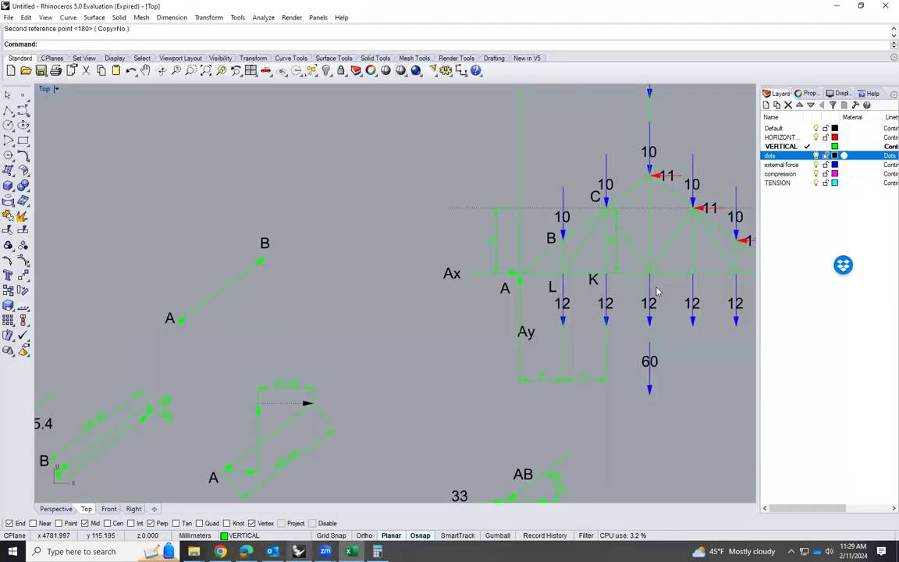
Copy the K label to the next bottom-chord joint of the main truss and change the copy's text to J
scroll(656, 292, "up", 4)
left_click(539, 277)
type("Cop")
key("Return")
left_click(538, 273)
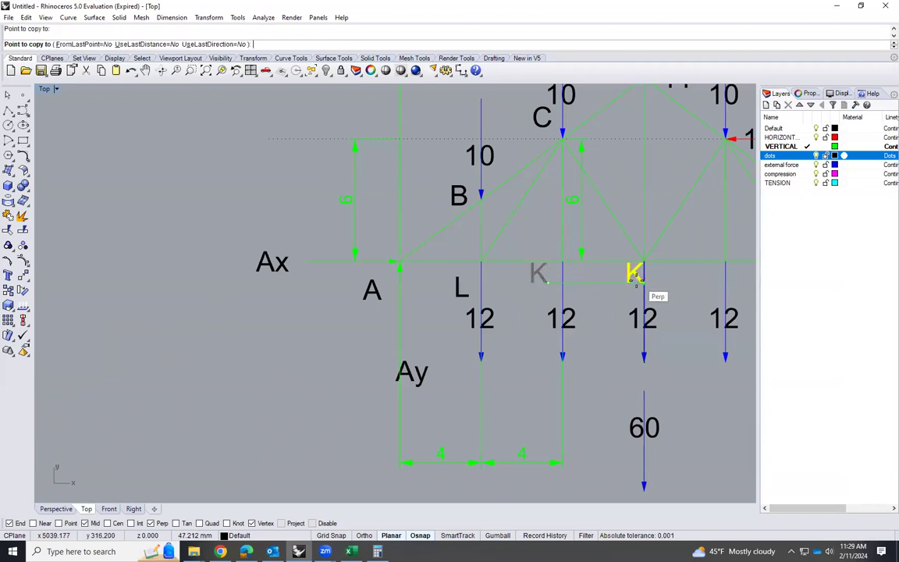
left_click(634, 274)
double_click(634, 272)
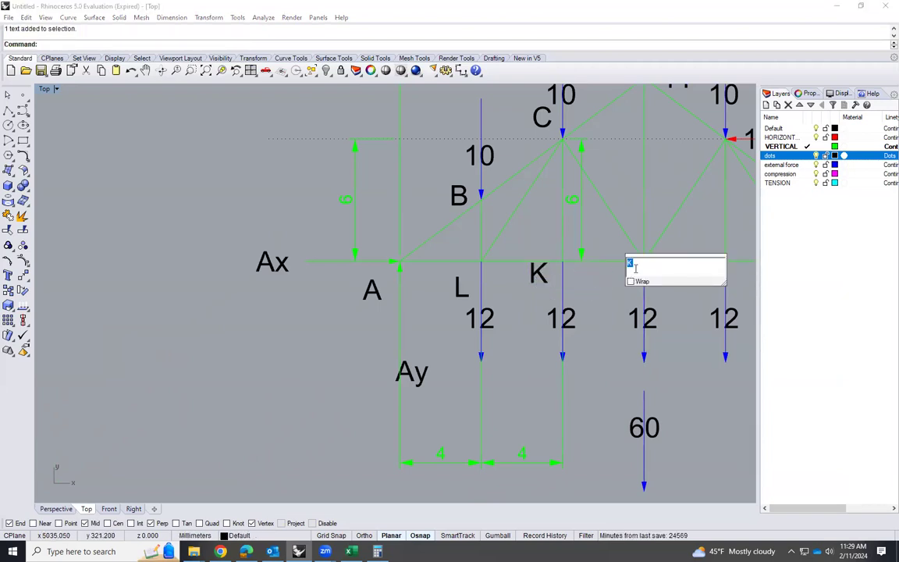
left_click(602, 312)
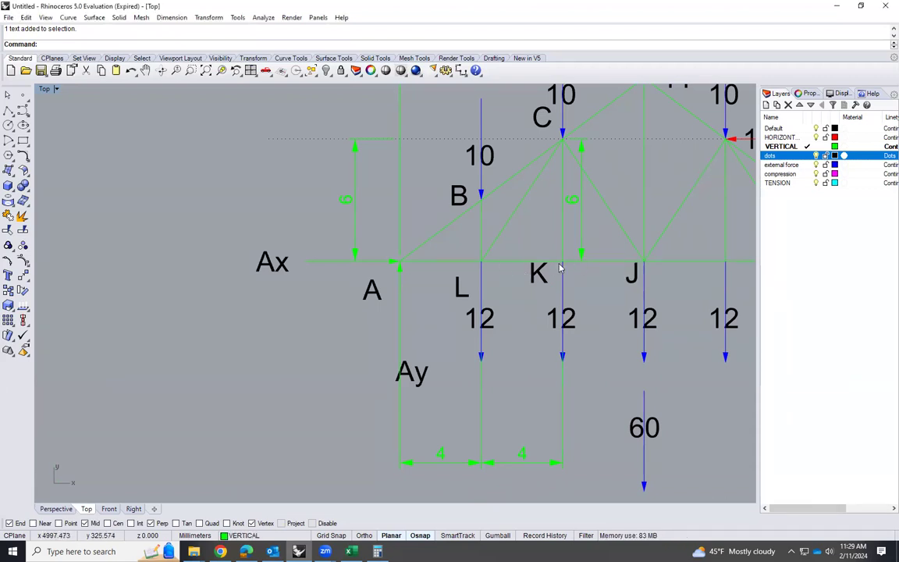
scroll(654, 306, "down", 3)
scroll(653, 306, "down", 10)
scroll(289, 418, "up", 4)
scroll(286, 351, "down", 4)
scroll(124, 331, "up", 6)
scroll(106, 380, "up", 5)
left_click(217, 357)
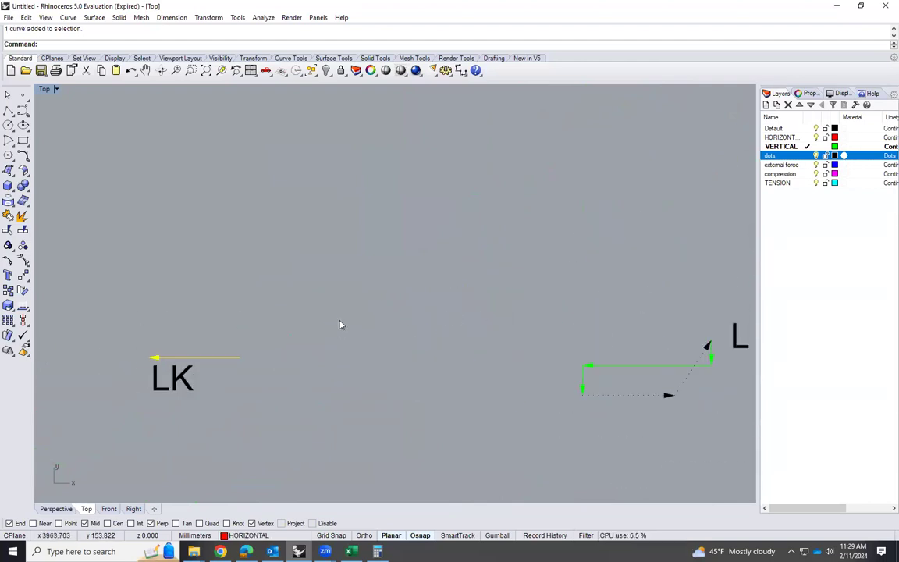
type("MoRROR")
key("Return")
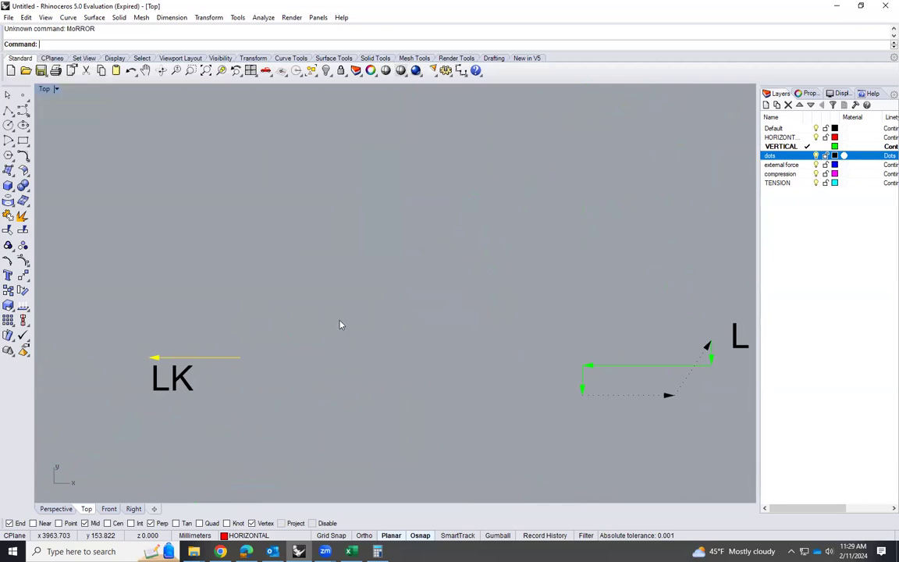
right_click(237, 358)
left_click(240, 358)
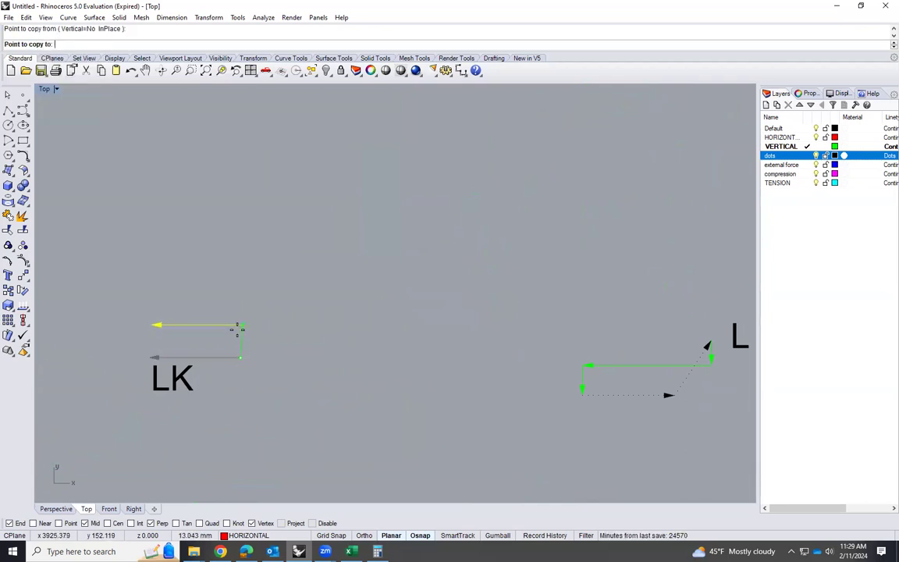
key("Escape")
Mirror the copied LK arrow, keeping the original, about a vertical line through its tail to form the opposite horizontal arrow
type("mi")
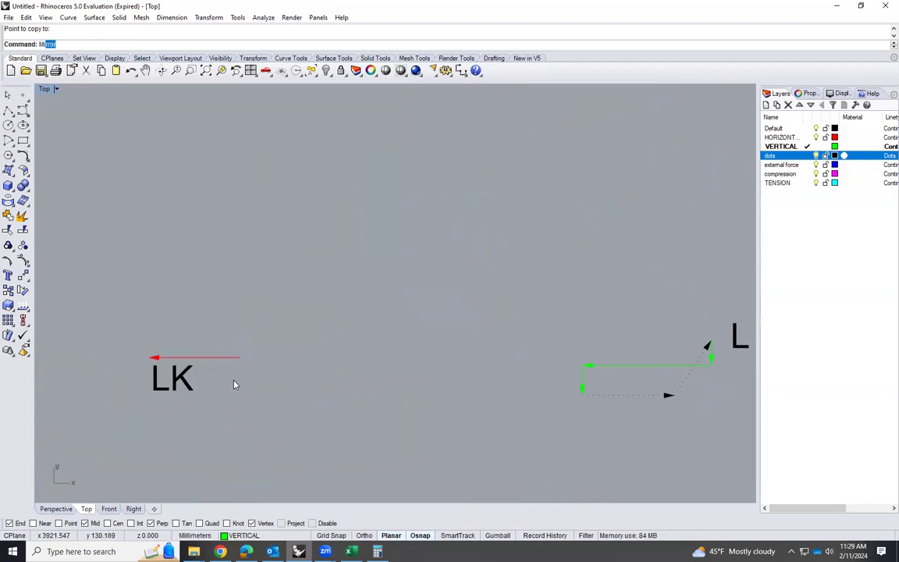
key("Return")
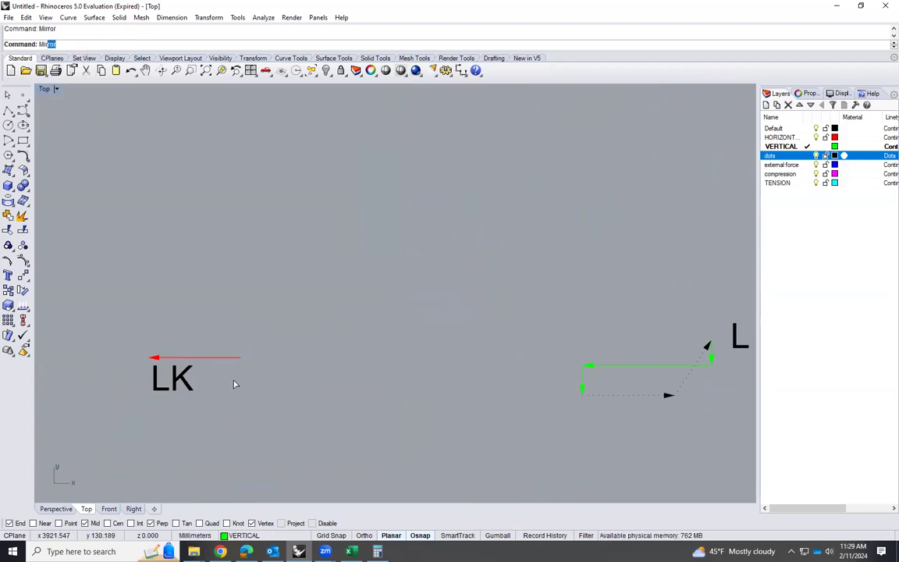
left_click(227, 358)
key("Return")
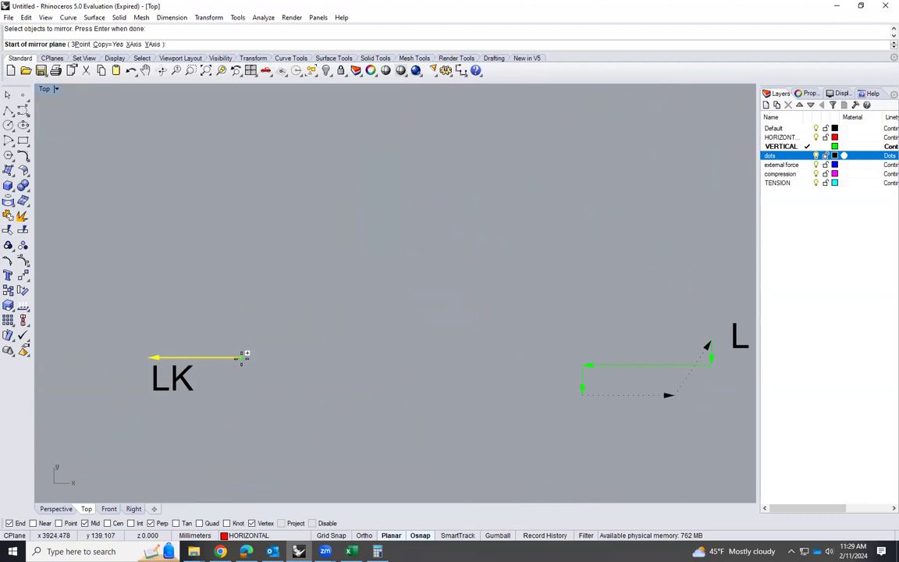
left_click(241, 358)
left_click(241, 295)
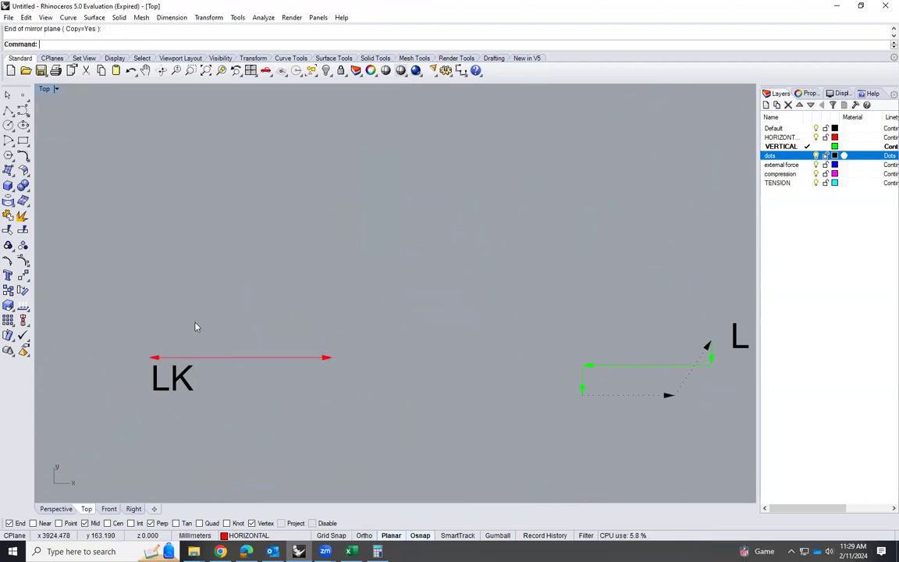
Copy the LK label beneath the mirrored arrow and change the copy's text to KJ
left_click(177, 387)
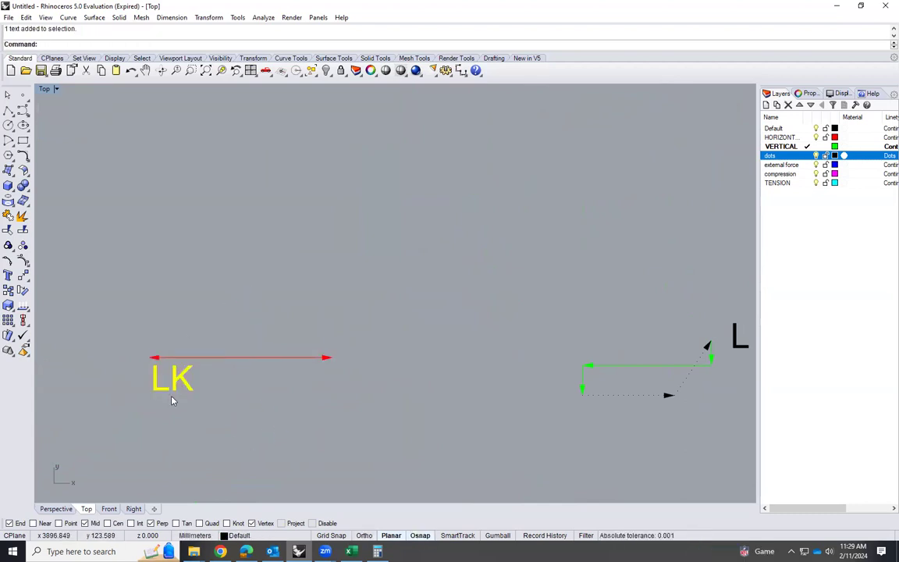
key("Return")
left_click(171, 394)
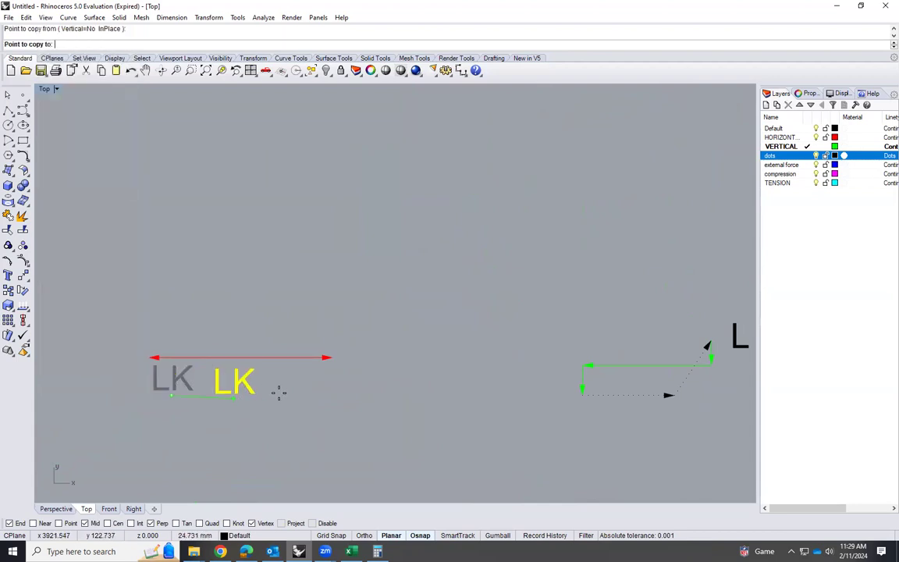
left_click(290, 393)
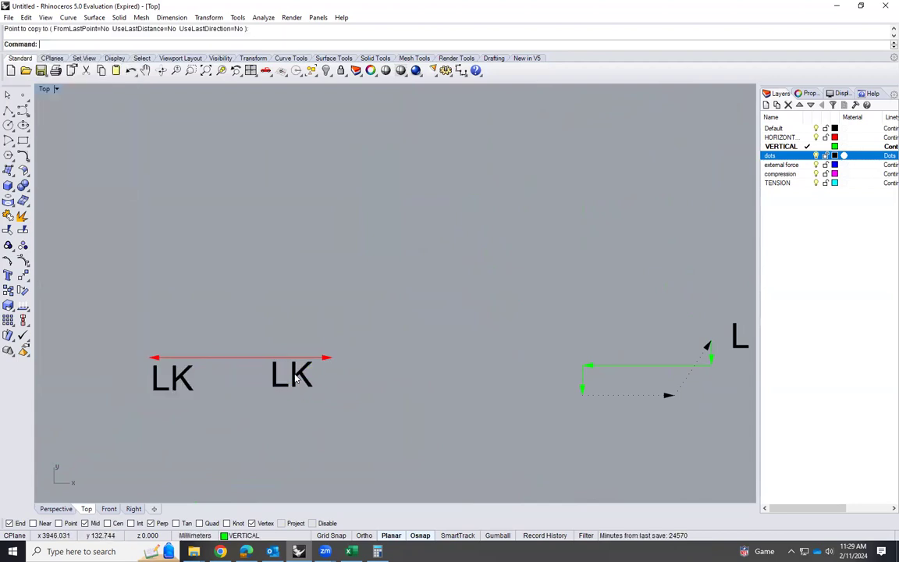
key("Return")
double_click(295, 378)
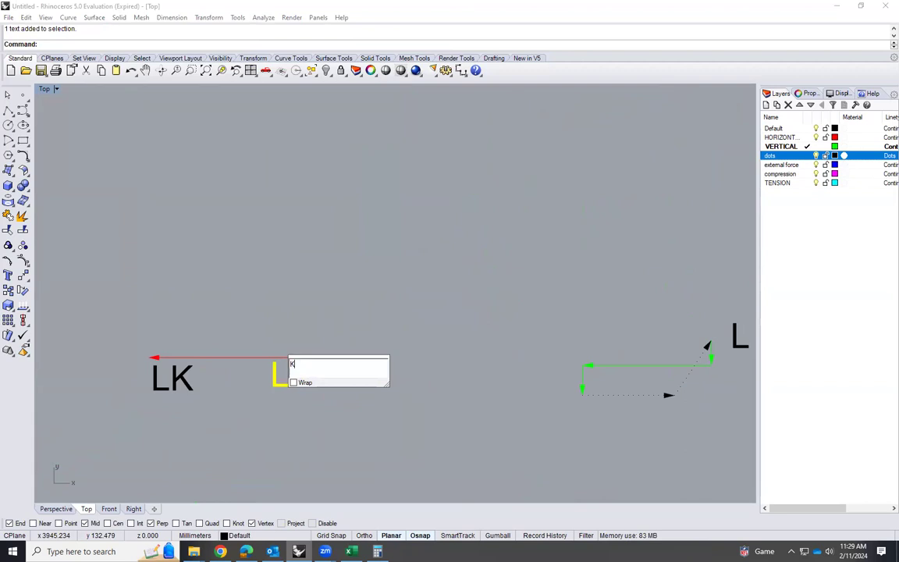
left_click(273, 434)
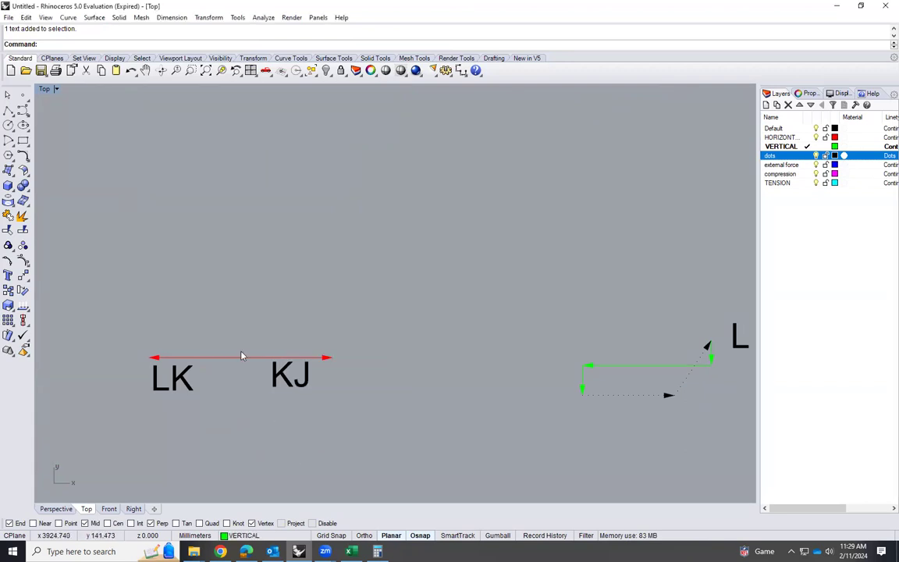
Draw a 12 mm vertical line downward from the shared tail of the LK and KJ arrows
type("line")
key("Return")
left_click(240, 358)
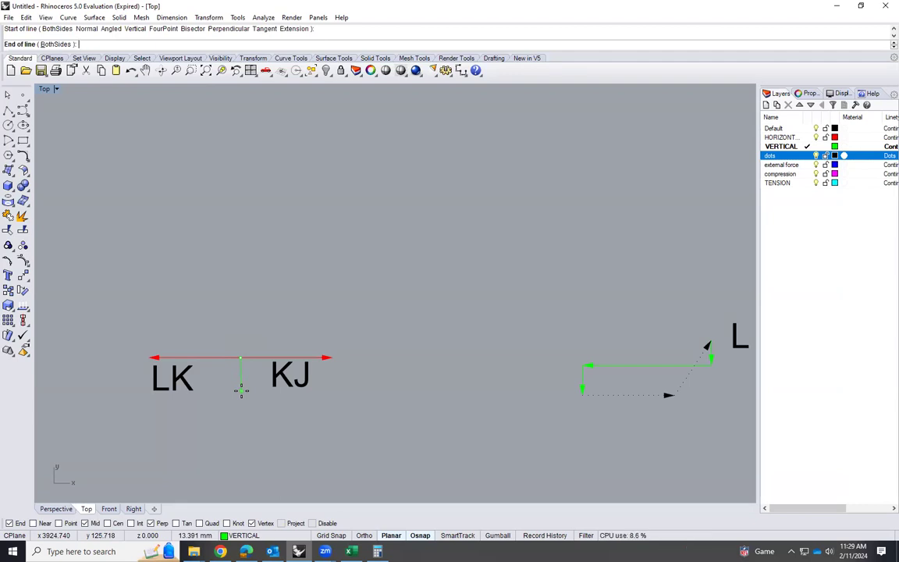
type("12")
key("Return")
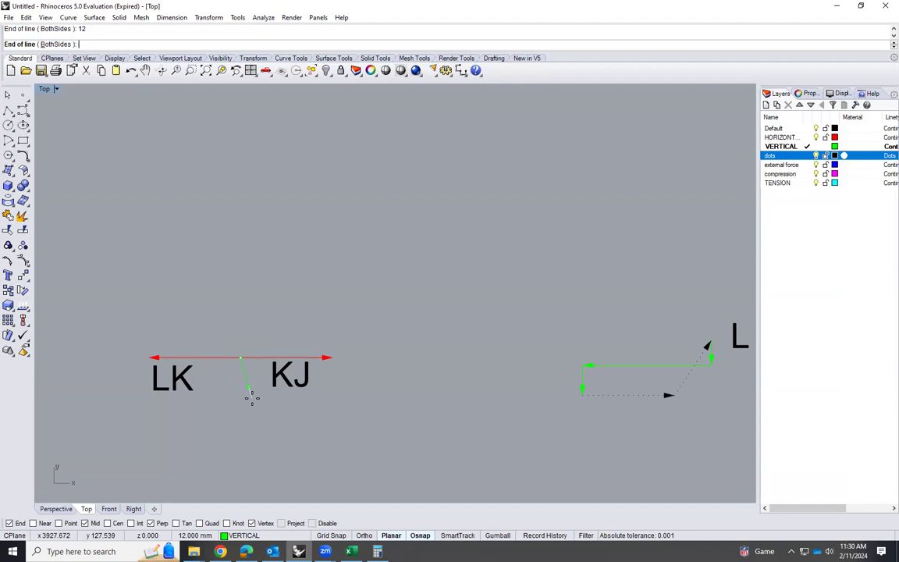
key("Escape")
Compare with the 12 load at joint K on the main truss and add an arrowhead to the lower end of the 12 mm line
scroll(207, 343, "down", 8)
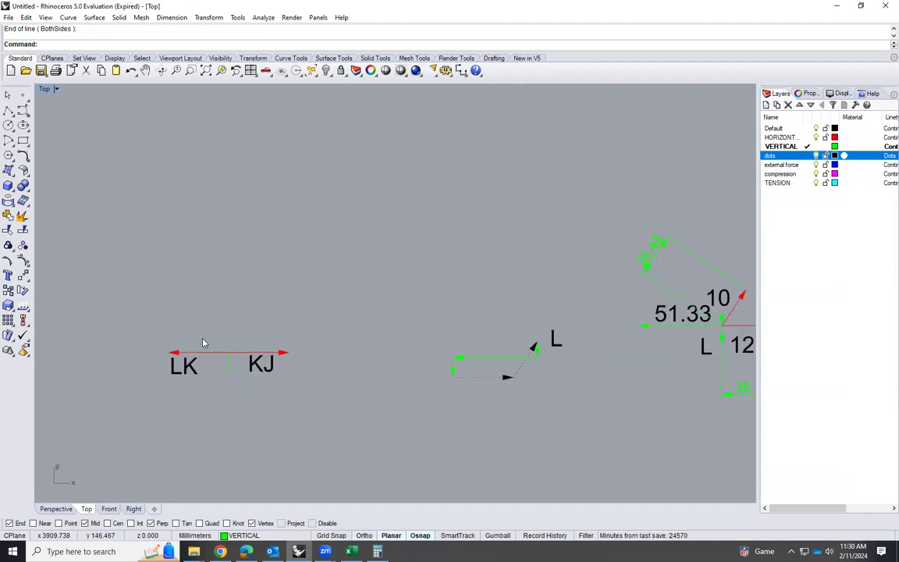
scroll(373, 342, "up", 4)
scroll(344, 341, "down", 12)
scroll(520, 304, "up", 4)
scroll(663, 282, "up", 4)
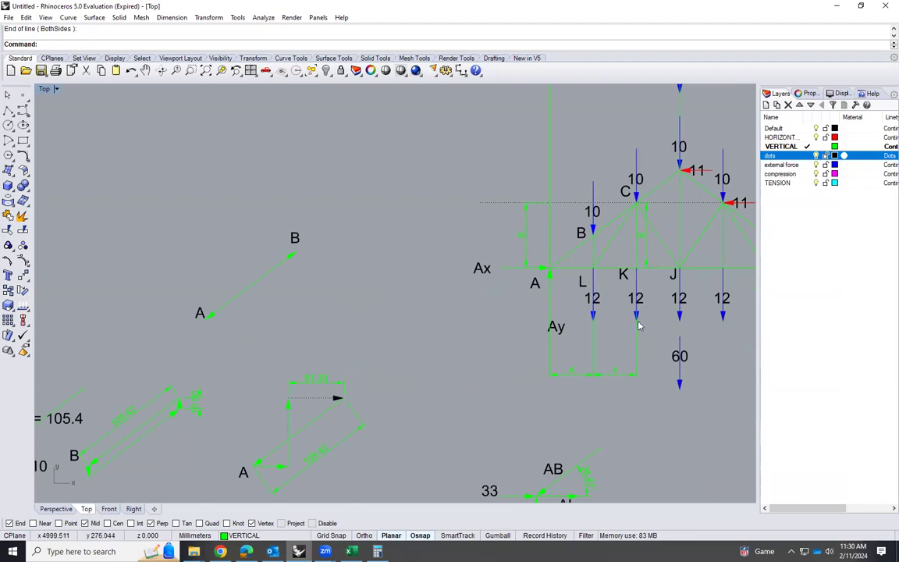
scroll(672, 293, "down", 3)
scroll(141, 359, "up", 8)
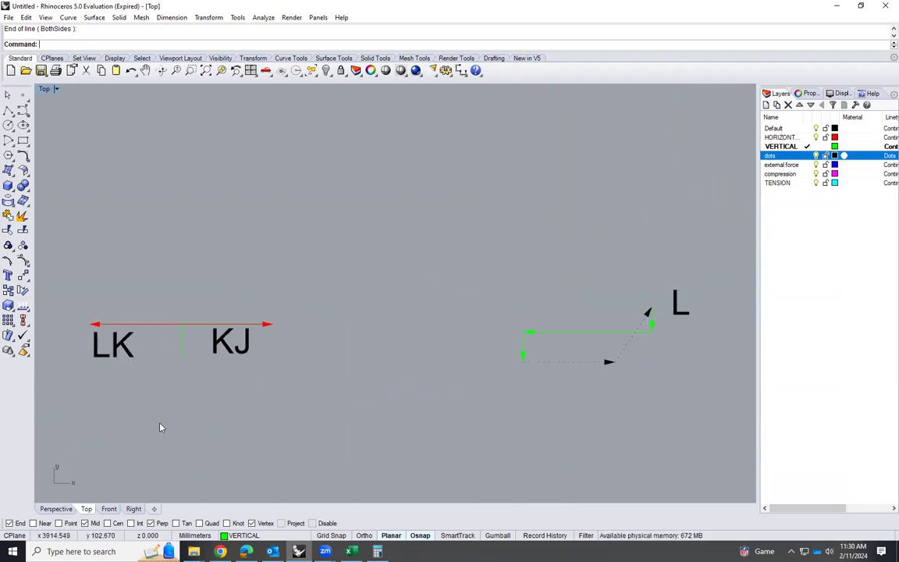
type("arro")
key("Return")
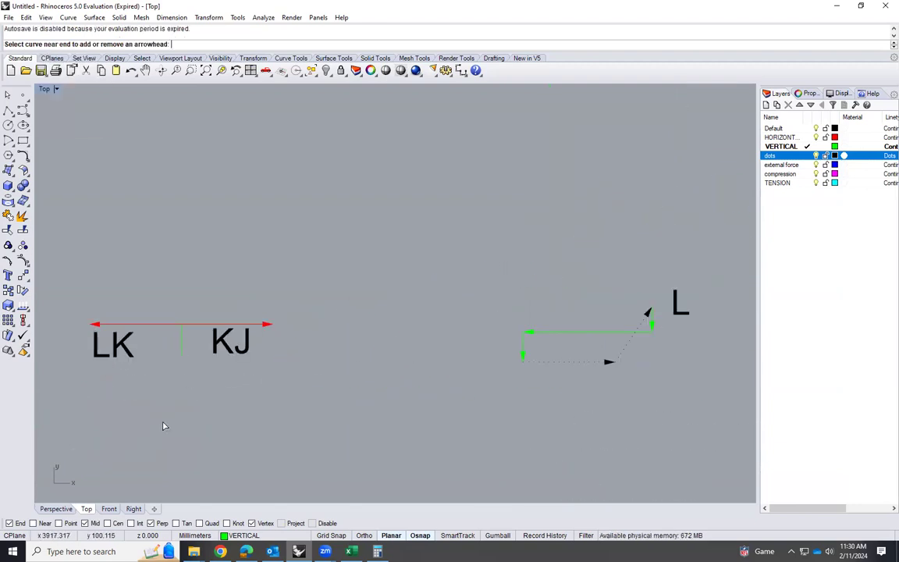
left_click(183, 346)
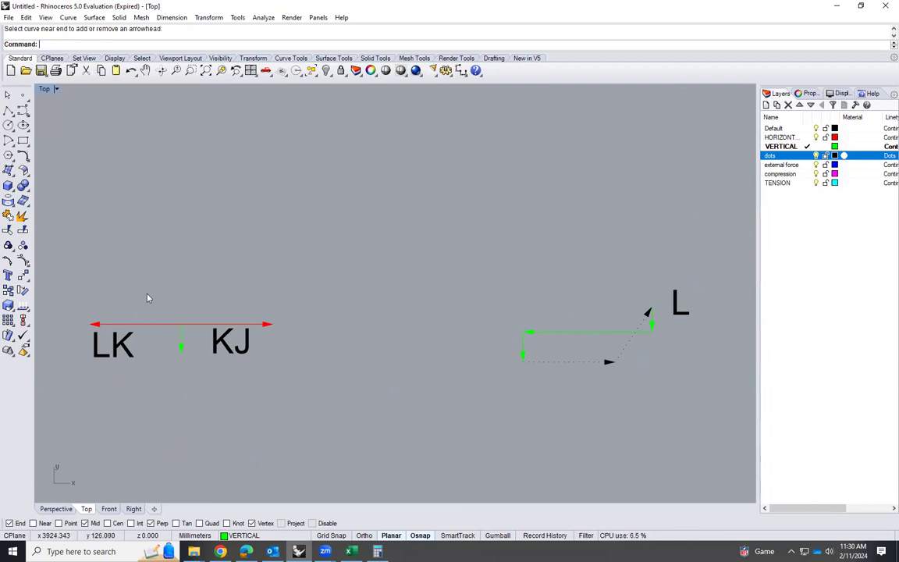
Mirror the downward 12 mm arrow about the horizontal LK–KJ line, keeping the original, to form the opposite upward arrow
scroll(171, 340, "up", 1)
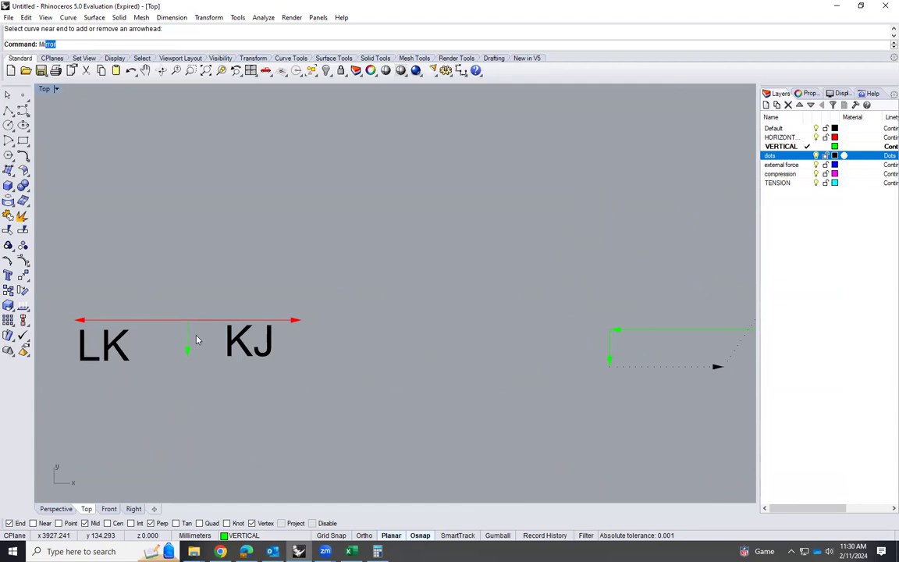
key("Return")
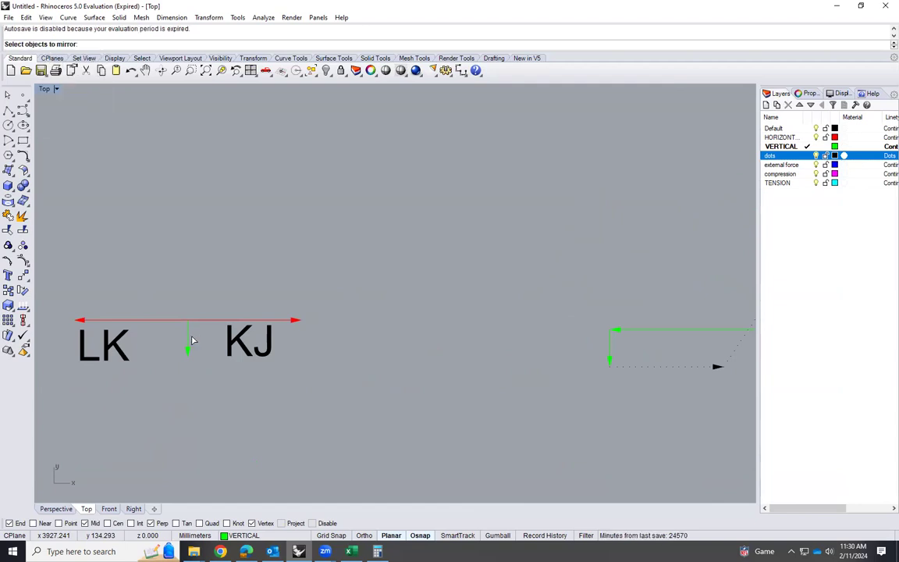
left_click(188, 341)
key("Return")
left_click(188, 321)
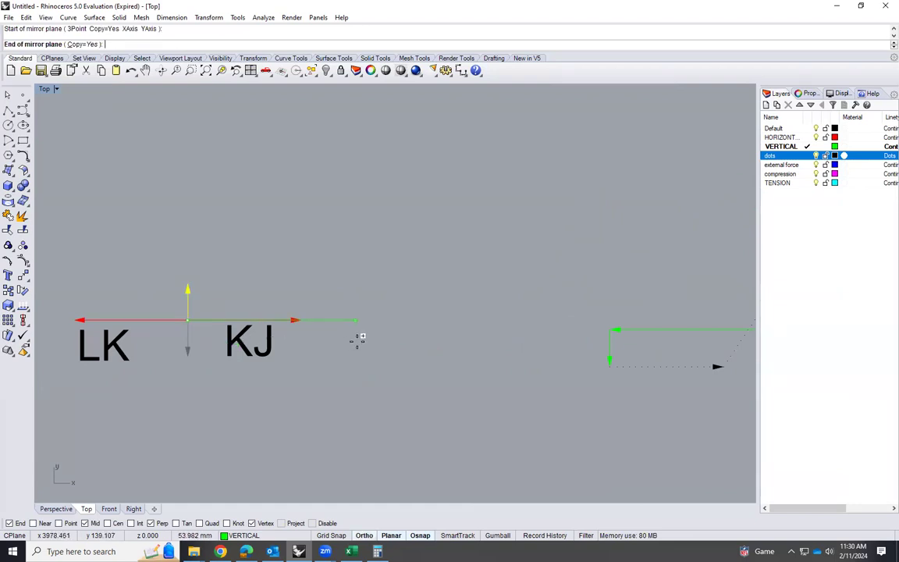
left_click(298, 322)
scroll(166, 319, "up", 1)
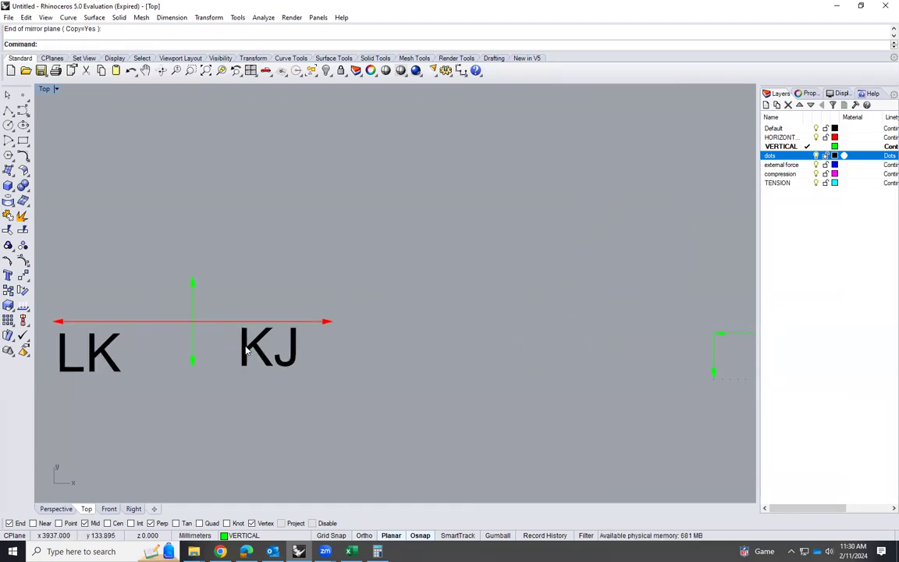
Examine the vertical member above joint K on the main truss to identify the joint at its upper end
scroll(195, 365, "down", 3)
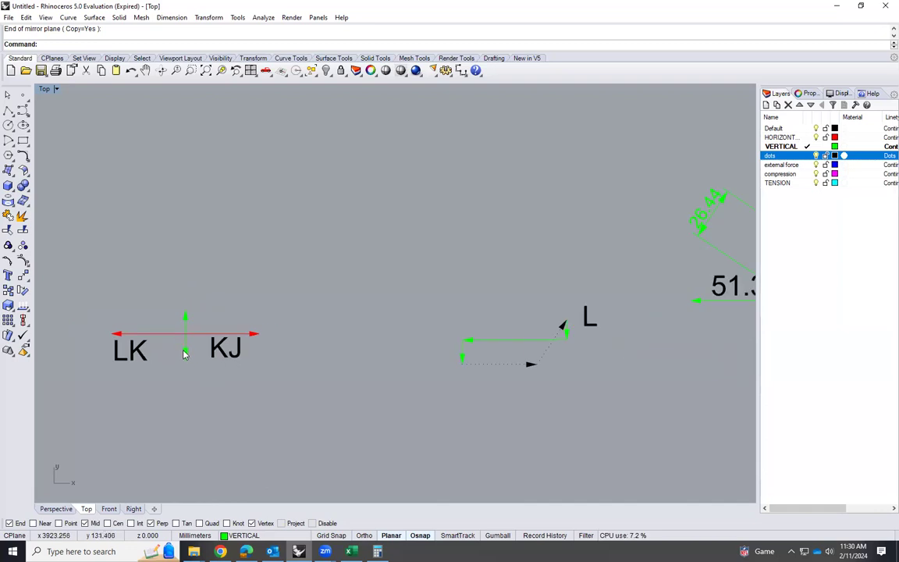
scroll(165, 402, "down", 11)
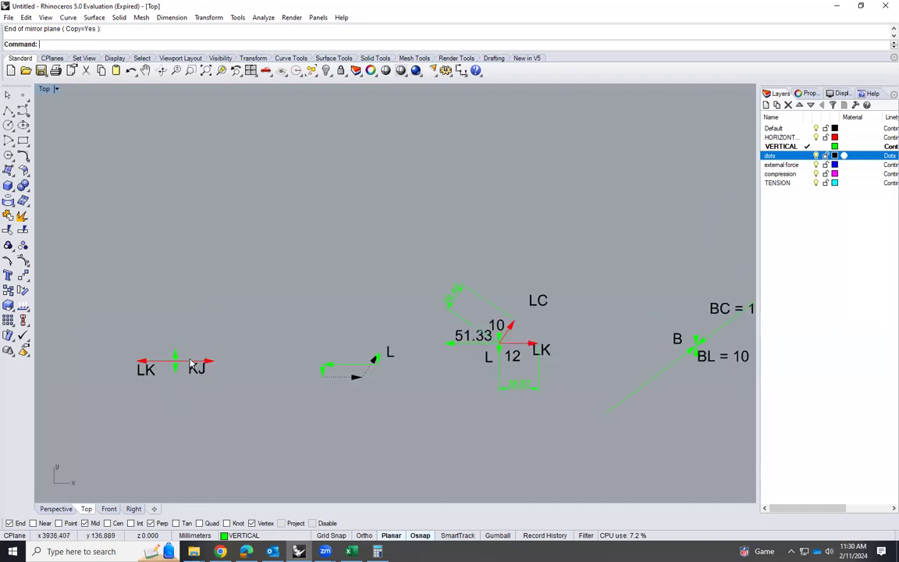
scroll(379, 302, "down", 6)
scroll(637, 266, "up", 4)
scroll(582, 285, "up", 3)
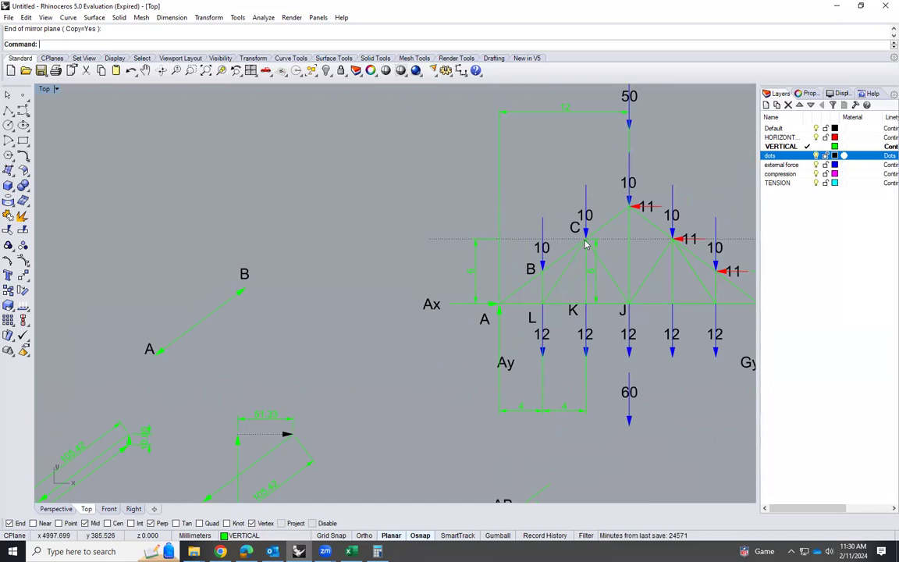
scroll(622, 330, "down", 6)
scroll(100, 367, "down", 2)
scroll(210, 349, "up", 1)
scroll(503, 328, "up", 8)
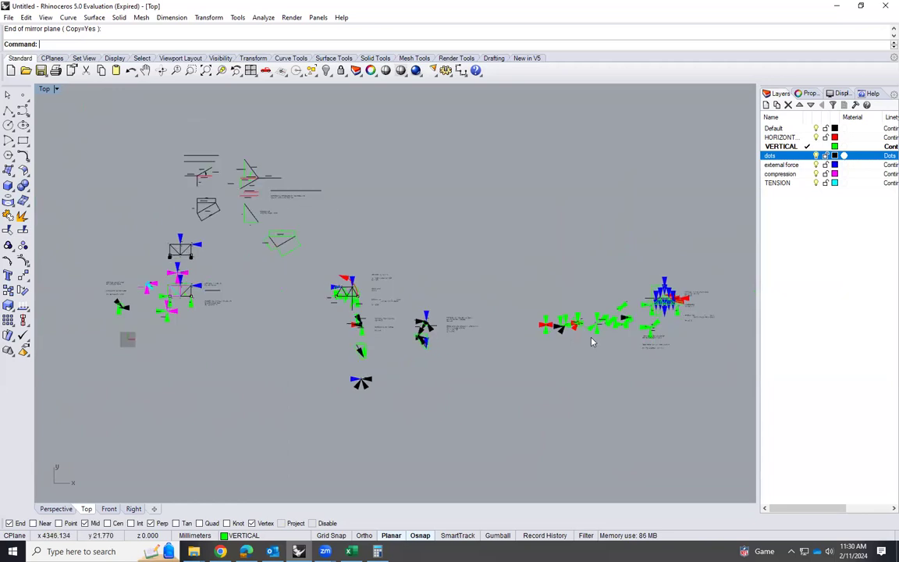
Copy the KJ label above the upward arrow and change the copy's text to KC
scroll(497, 332, "up", 3)
left_click(507, 351)
type("copy")
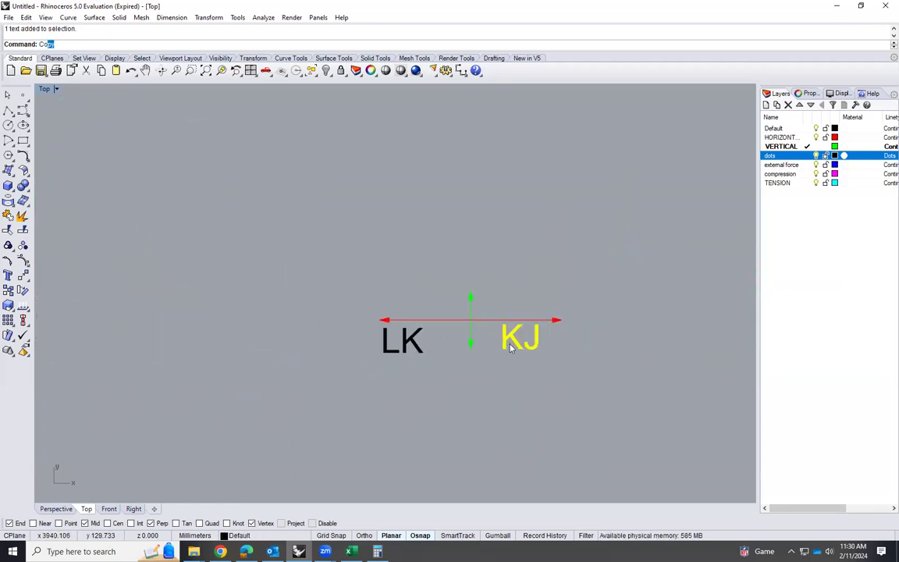
key("Return")
left_click(519, 346)
left_click(471, 292)
key("Return")
double_click(488, 286)
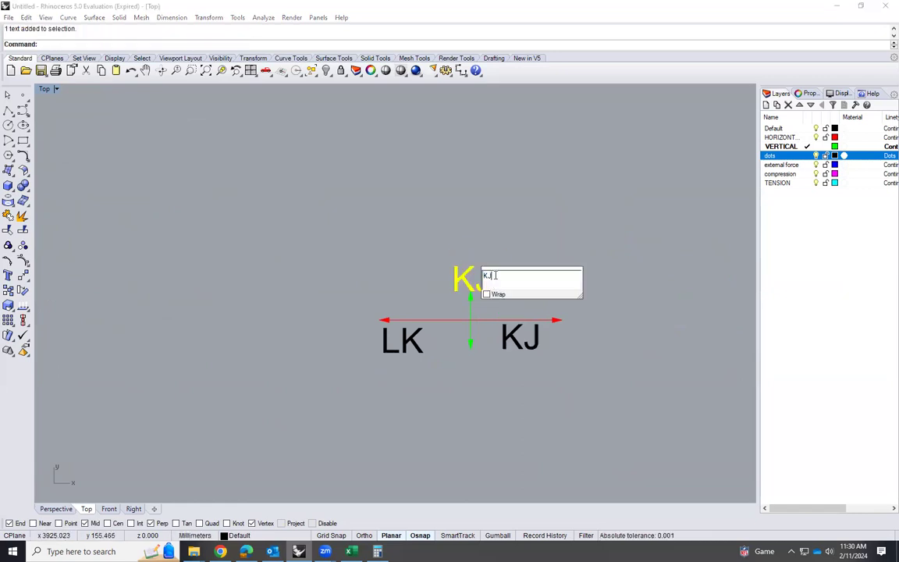
key("BackSpace")
left_click(682, 278)
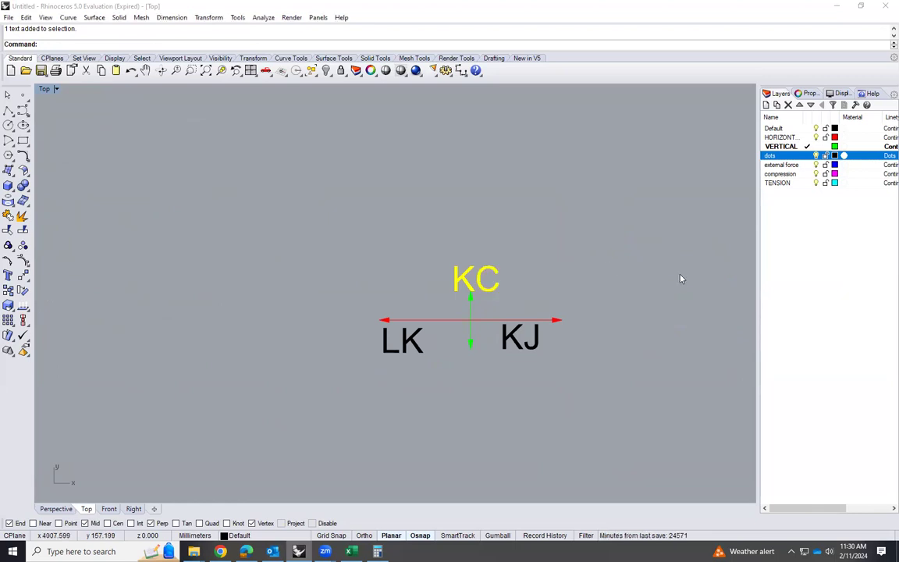
Copy the members meeting at joint C and its vertical load arrow from the main truss into the empty area above joint L's diagrams
scroll(171, 312, "down", 8)
scroll(258, 334, "up", 5)
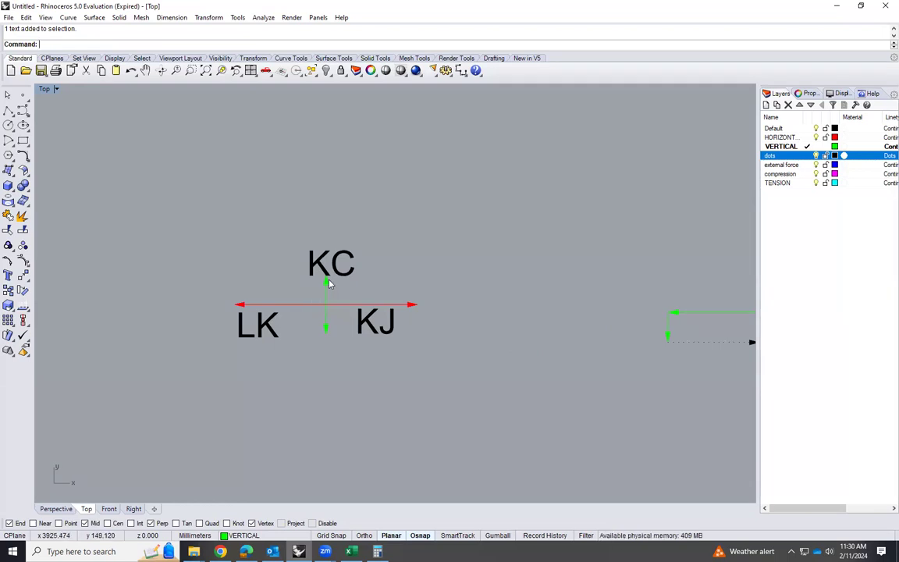
scroll(190, 332, "down", 4)
scroll(190, 340, "down", 6)
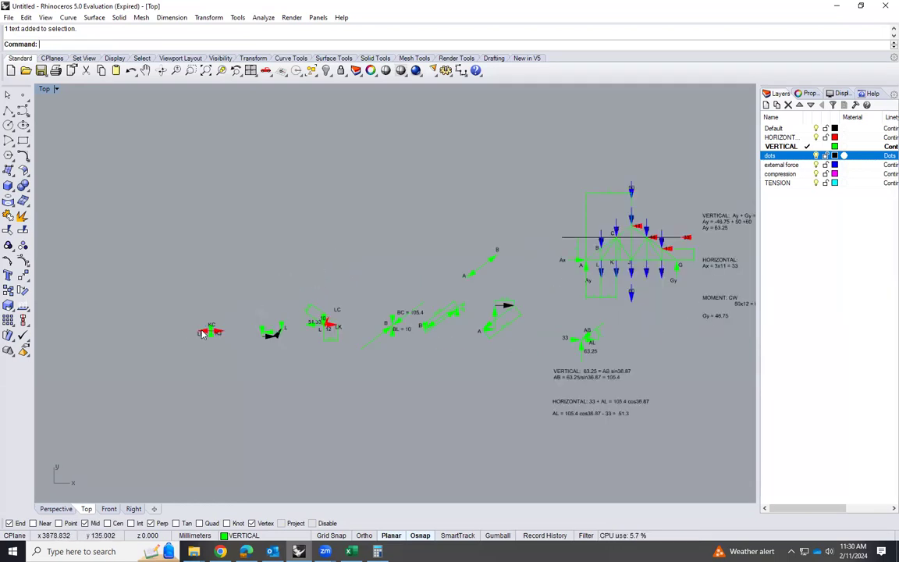
scroll(567, 260, "up", 8)
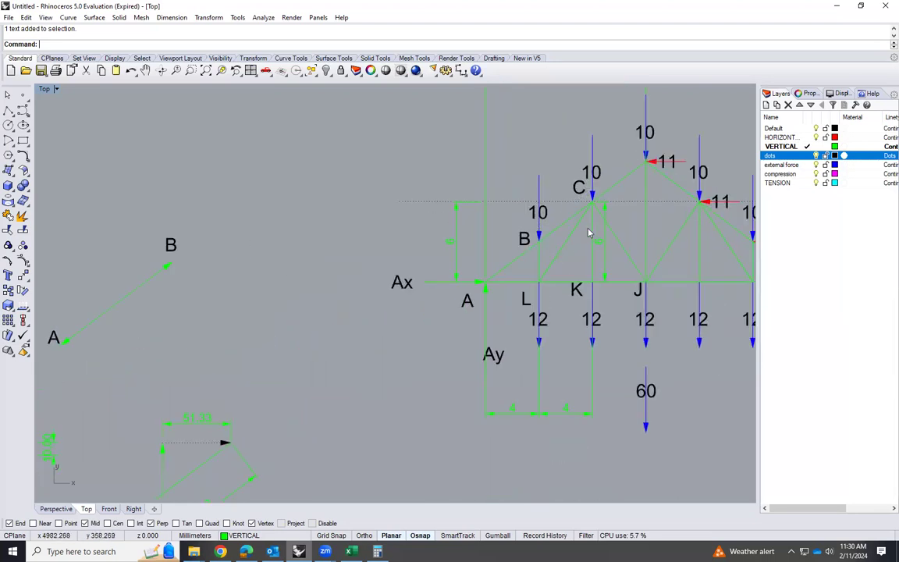
left_click(598, 213)
left_click(593, 221, "shift")
left_click(576, 220, "shift")
left_click(574, 208, "shift")
left_click(592, 182, "shift")
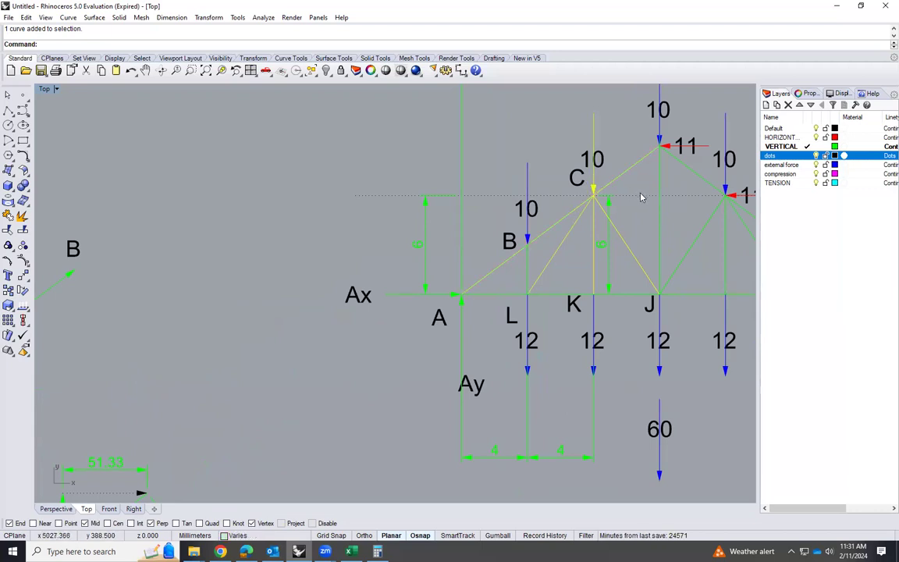
key("Return")
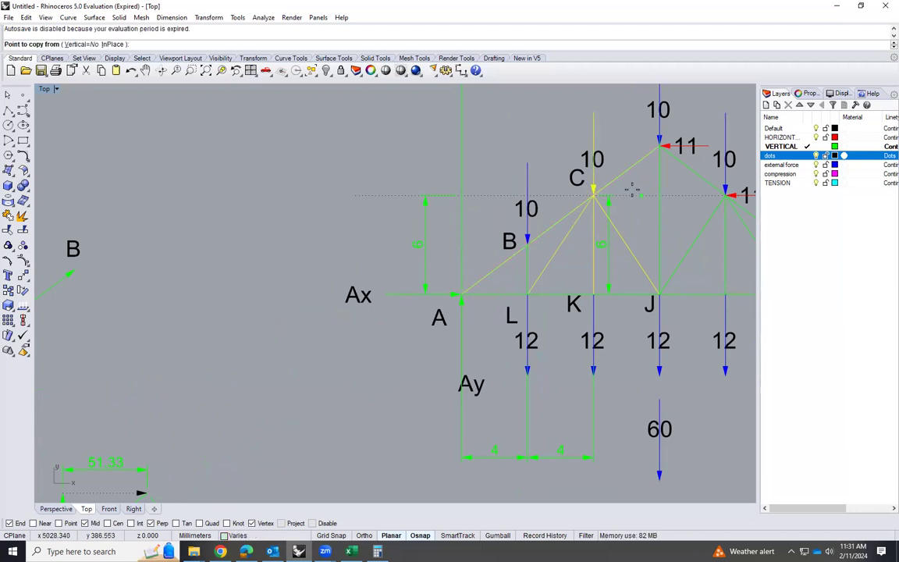
left_click(593, 195)
scroll(658, 259, "down", 1)
scroll(657, 260, "down", 4)
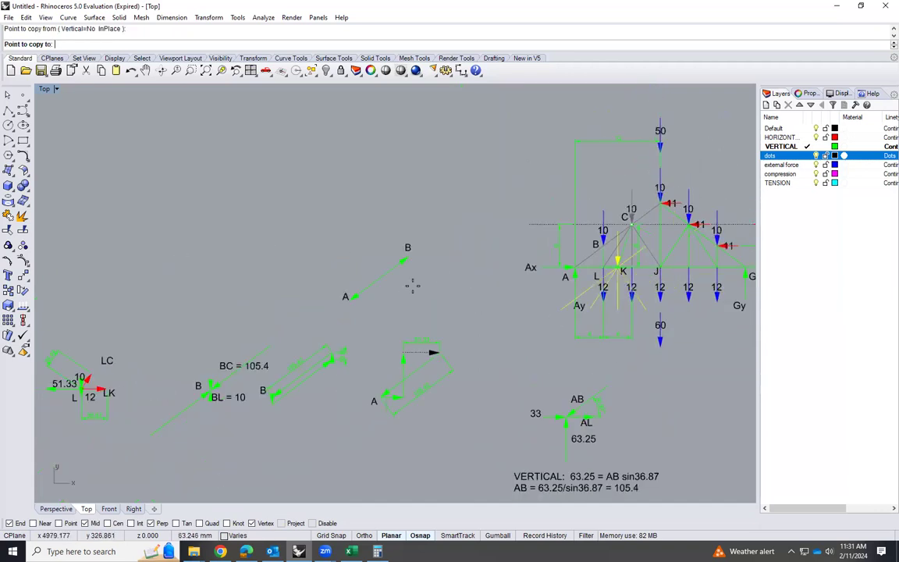
scroll(421, 308, "down", 2)
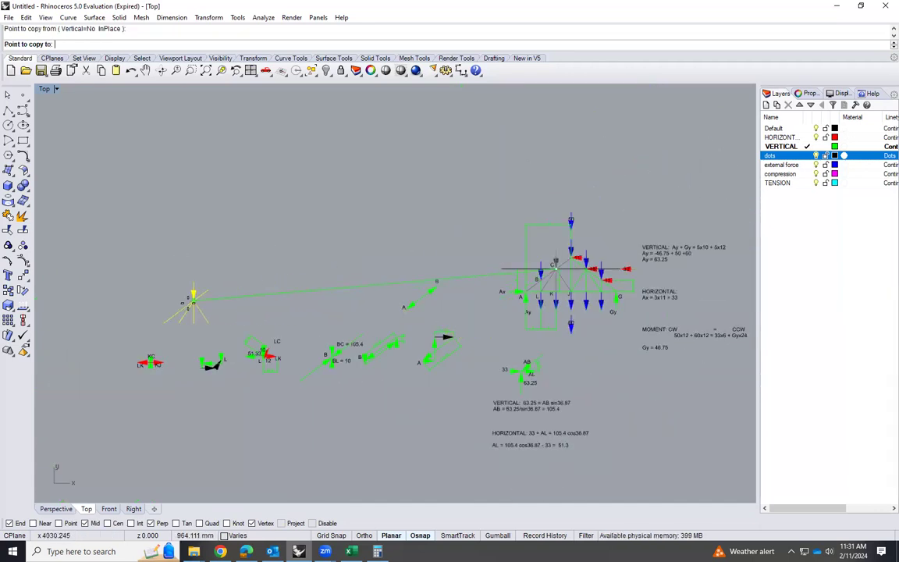
scroll(285, 292, "up", 2)
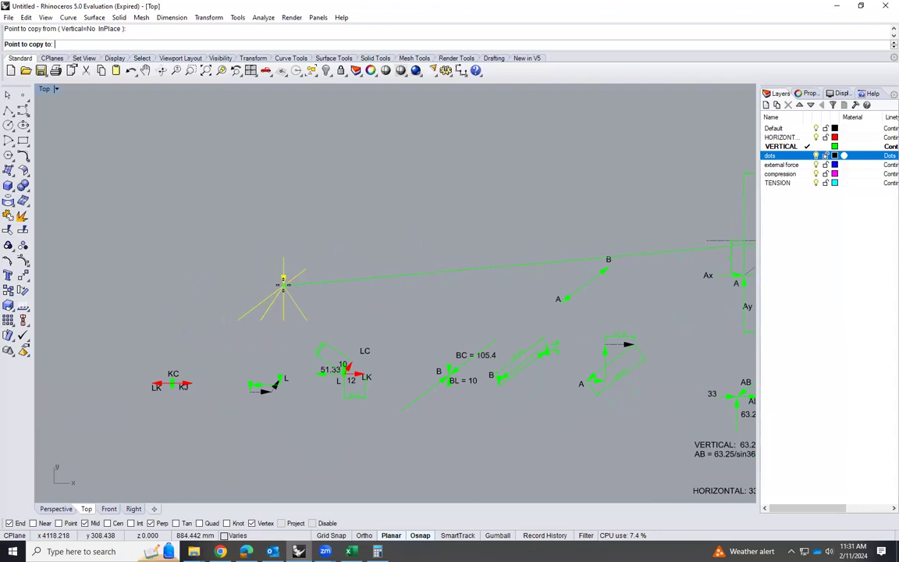
left_click(283, 285)
key("Escape")
Copy the B label from joint B's diagram beside the copied member junction and change the copy's text to C
scroll(231, 332, "up", 4)
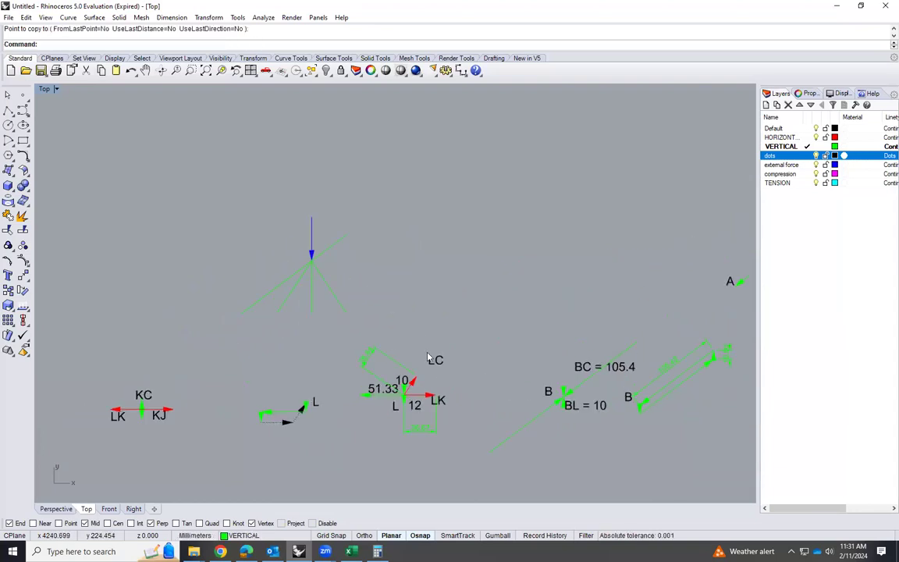
left_click(543, 391)
type("Copy")
key("Return")
left_click(551, 391)
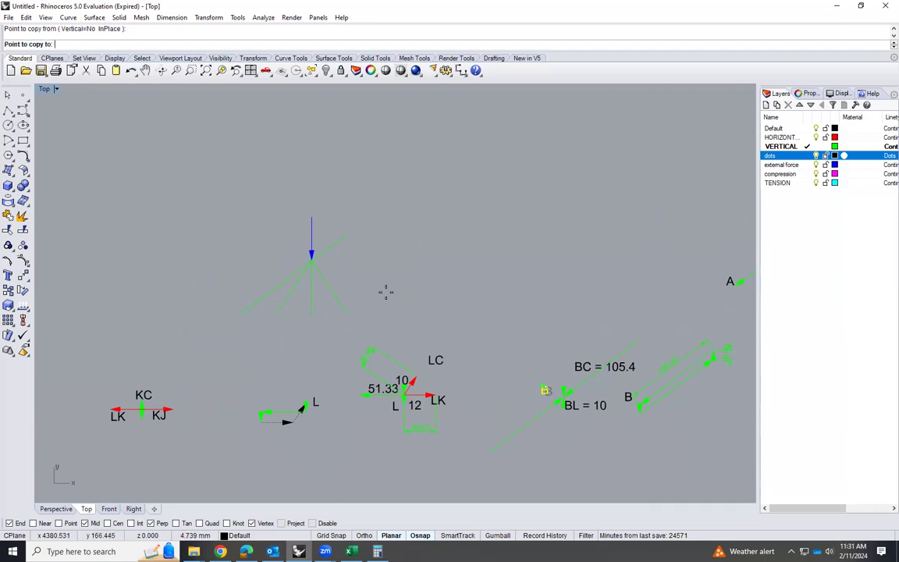
scroll(314, 265, "up", 5)
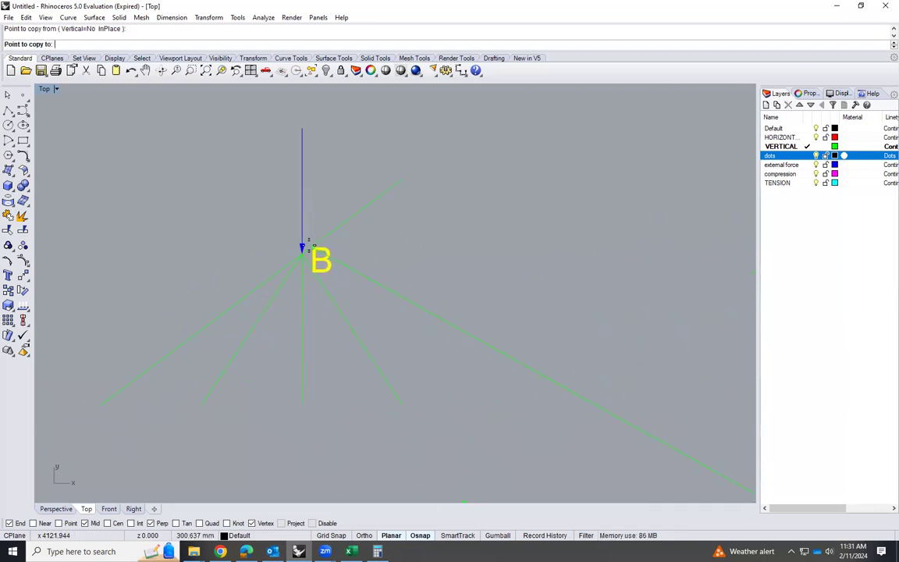
left_click(316, 245)
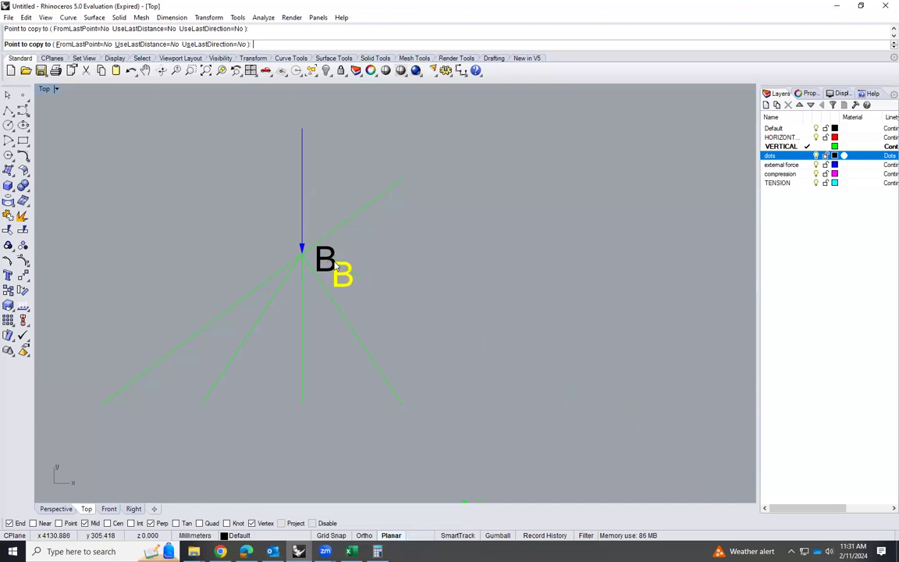
key("Return")
double_click(335, 262)
type("C")
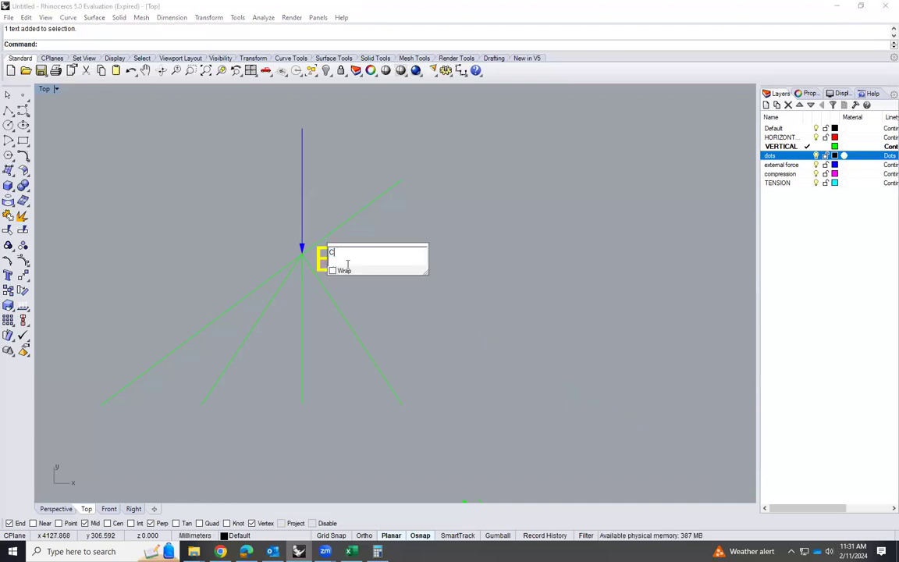
left_click(438, 299)
left_click(436, 298)
Check joint C on the main truss and delete the blue external load arrow from the copied joint C diagram
scroll(415, 295, "down", 6)
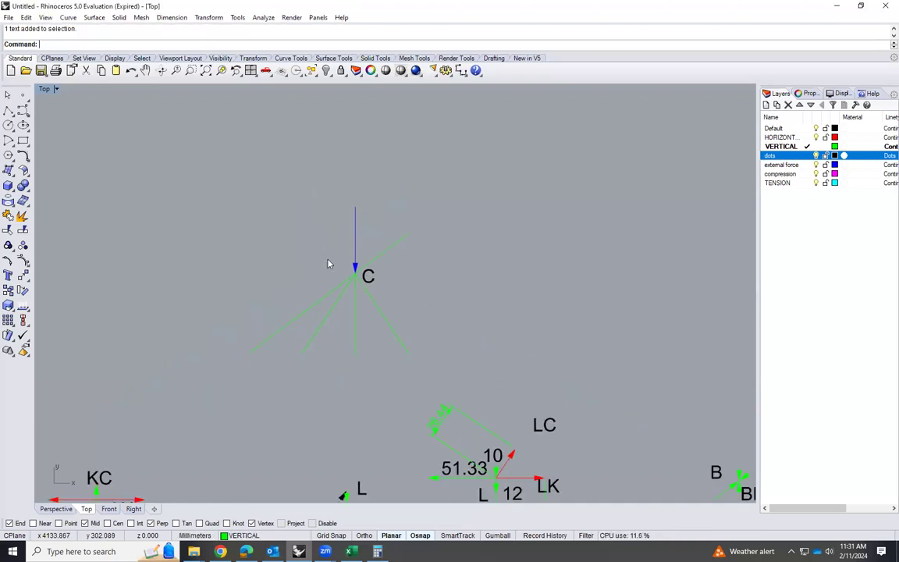
scroll(361, 276, "up", 2)
scroll(329, 278, "down", 6)
scroll(475, 269, "up", 6)
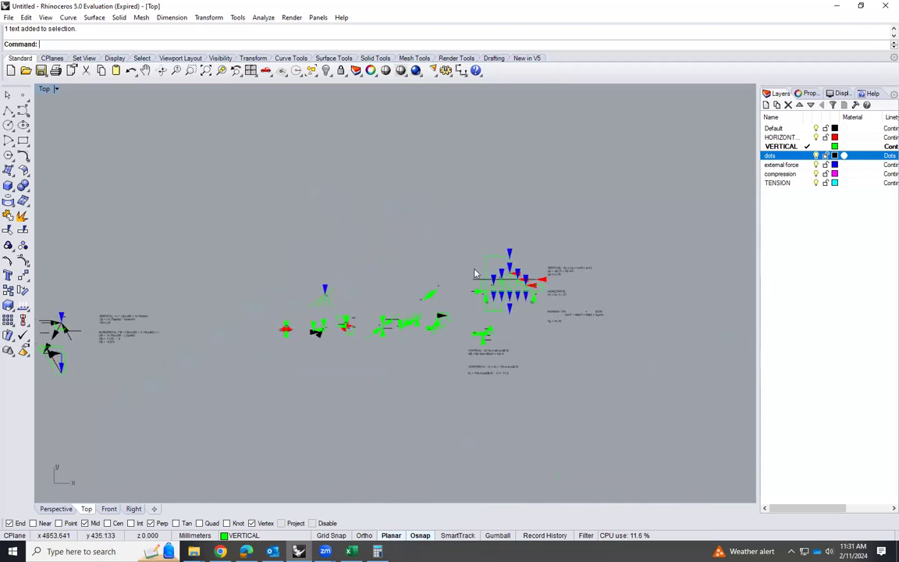
scroll(625, 325, "down", 5)
scroll(375, 270, "up", 8)
left_click(375, 273)
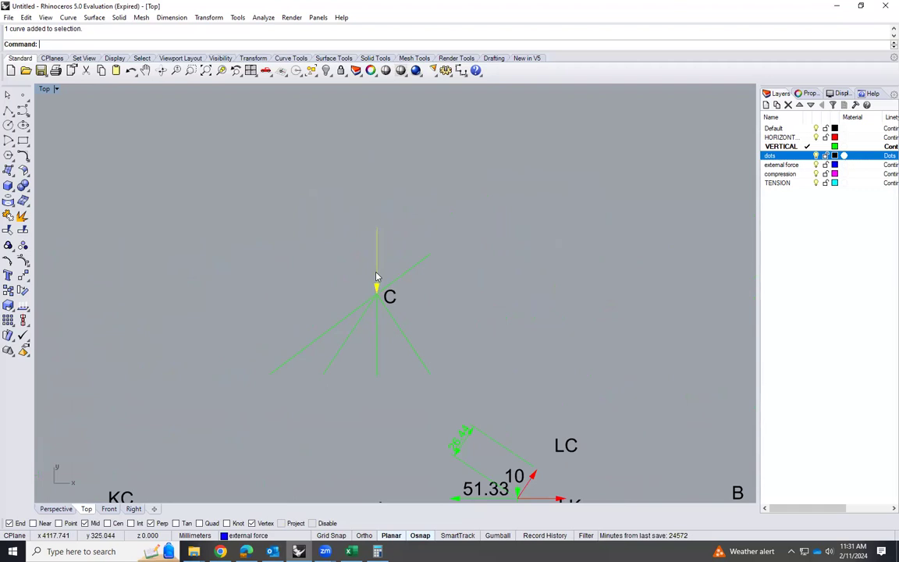
key("Escape")
scroll(291, 194, "down", 4)
scroll(546, 376, "up", 5)
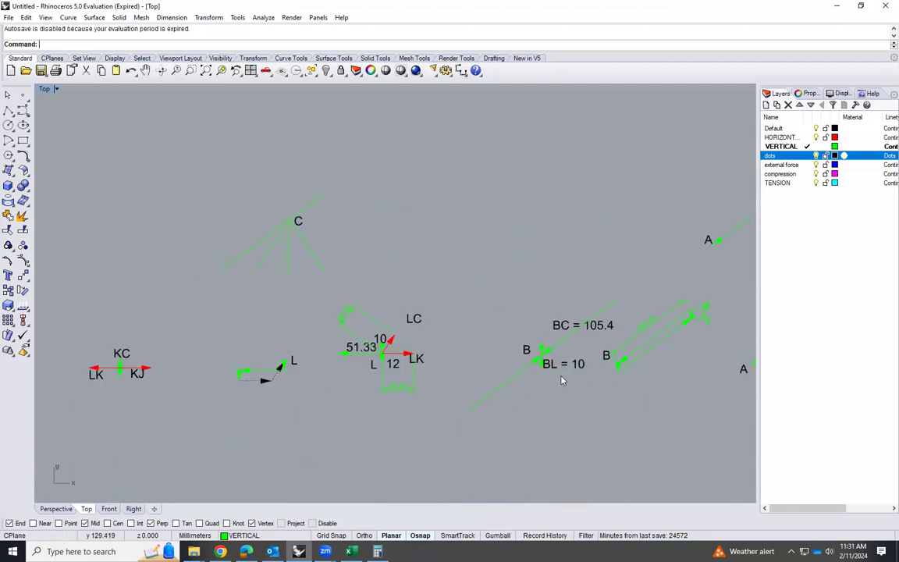
Copy the downward vertical load arrow from joint B's diagram onto joint C, placing its head on the joint
scroll(538, 347, "up", 2)
left_click(513, 299)
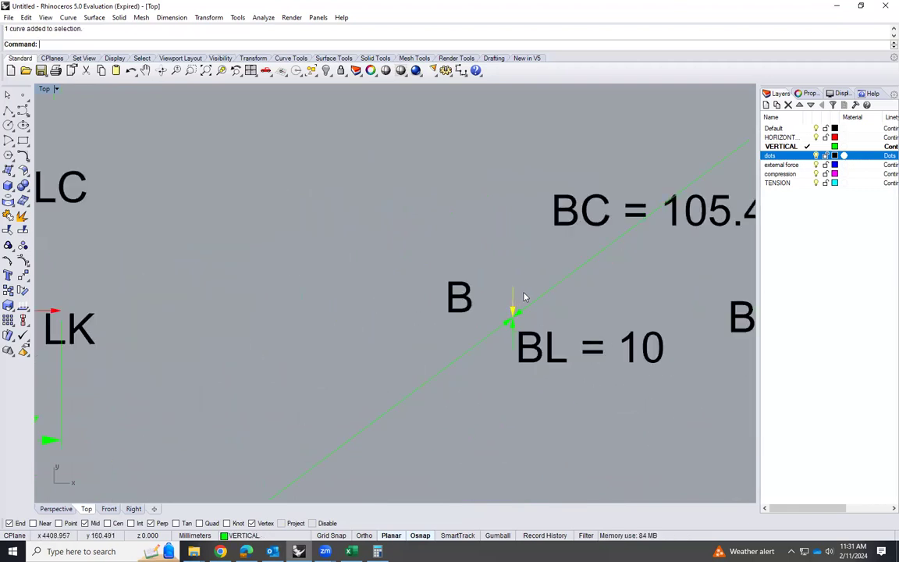
type("Copy")
key("Return")
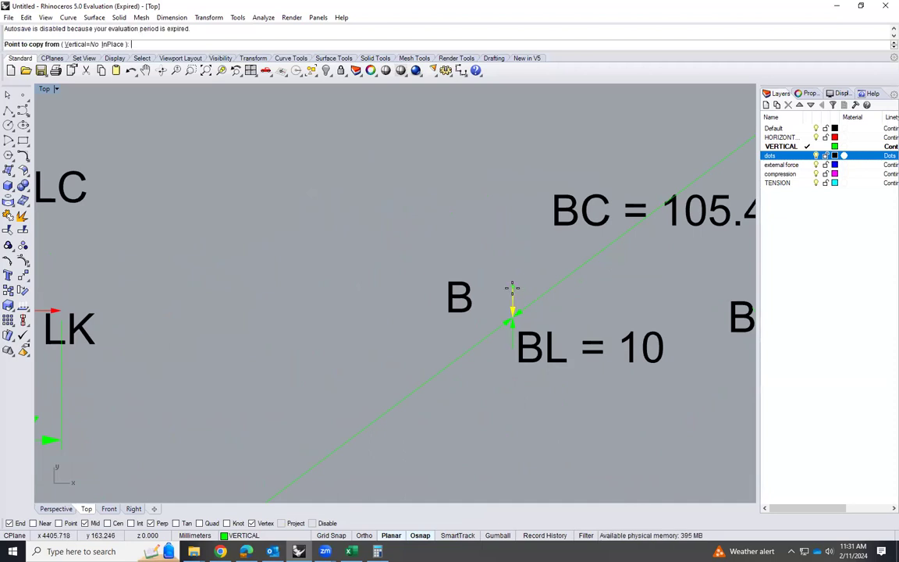
left_click(511, 319)
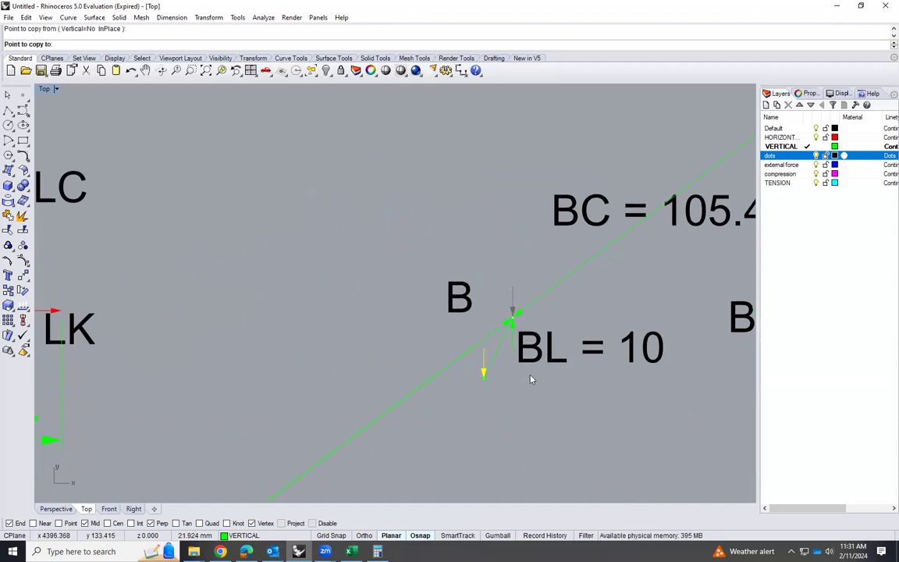
scroll(538, 323, "down", 5)
scroll(394, 266, "up", 8)
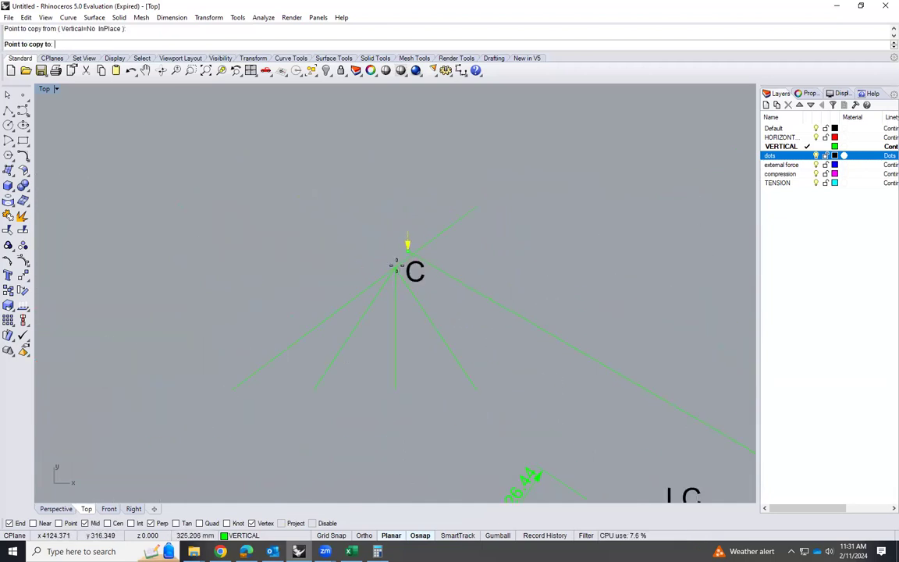
left_click(394, 267)
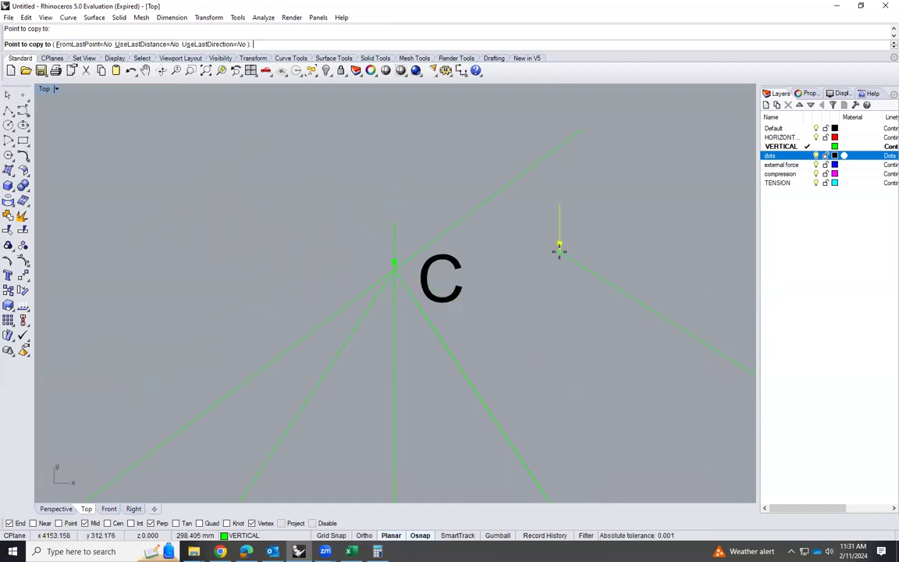
key("Return")
scroll(394, 252, "down", 2)
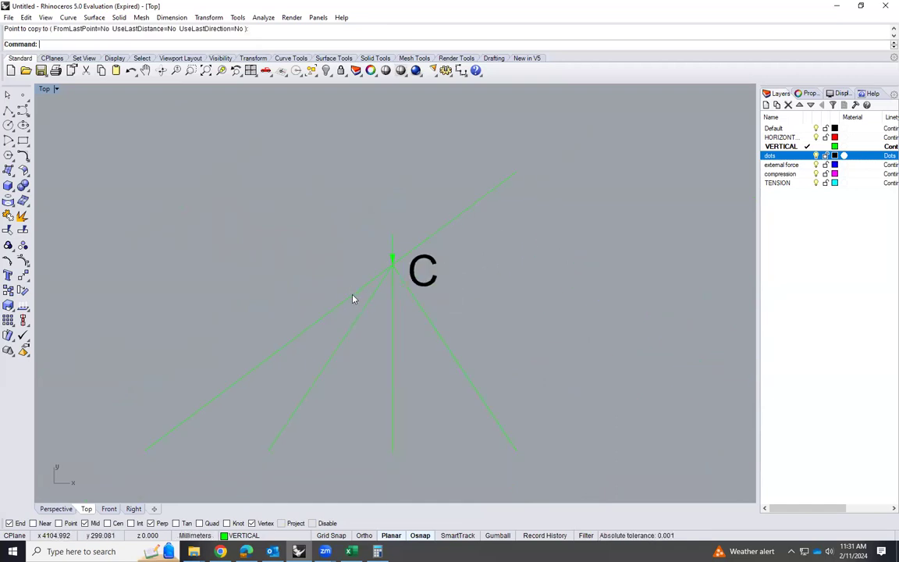
Copy the lower diagonal force arrow from joint B's diagram to joint C, with its head on the joint
left_click(353, 296)
scroll(329, 263, "down", 8)
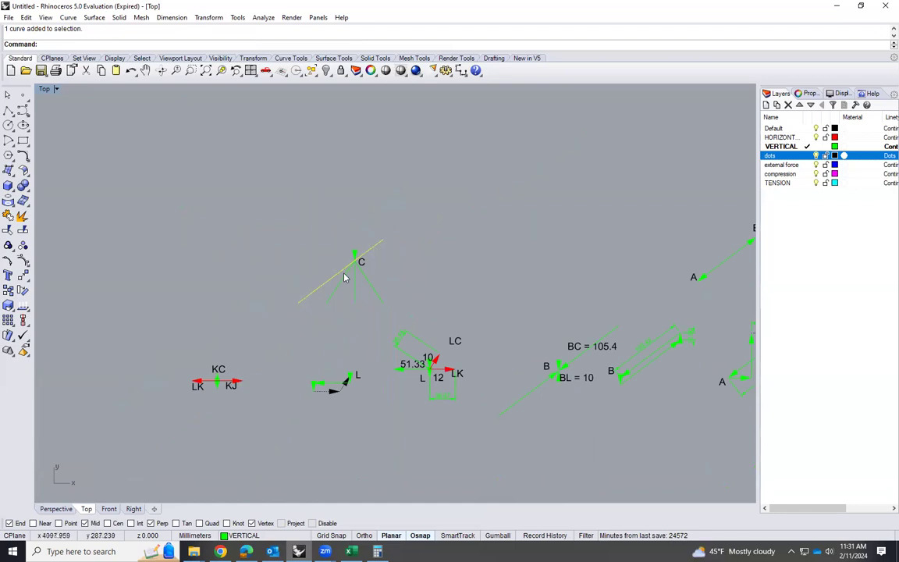
scroll(273, 327, "down", 5)
scroll(484, 293, "up", 6)
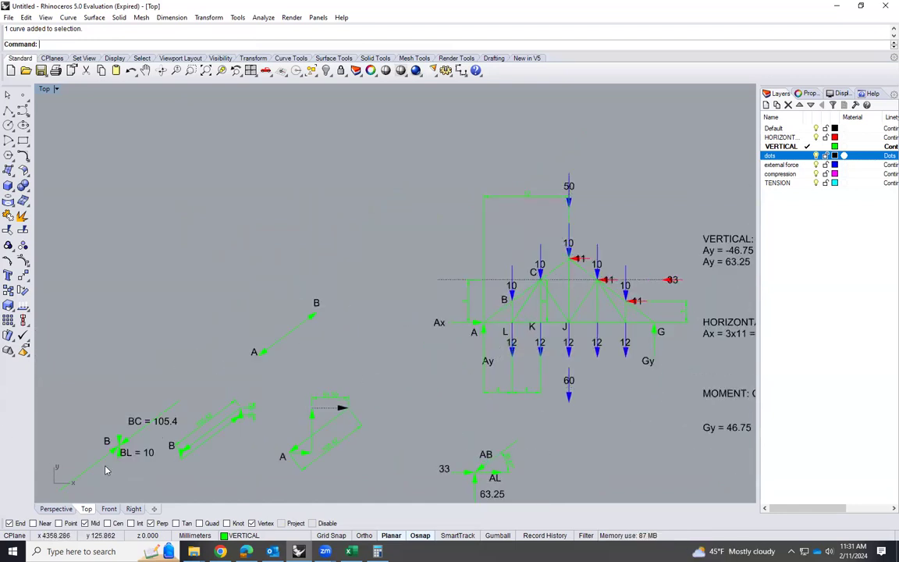
scroll(110, 464, "down", 3)
scroll(156, 421, "up", 8)
left_click(252, 336)
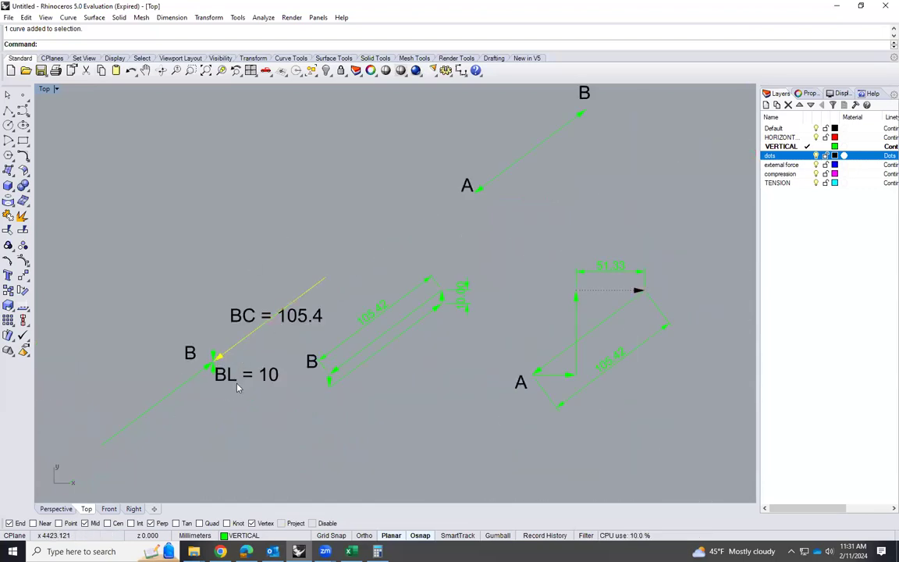
scroll(204, 407, "down", 2)
scroll(203, 401, "up", 3)
scroll(203, 401, "down", 6)
scroll(131, 333, "up", 1)
left_click(310, 402)
type("Copy")
key("Return")
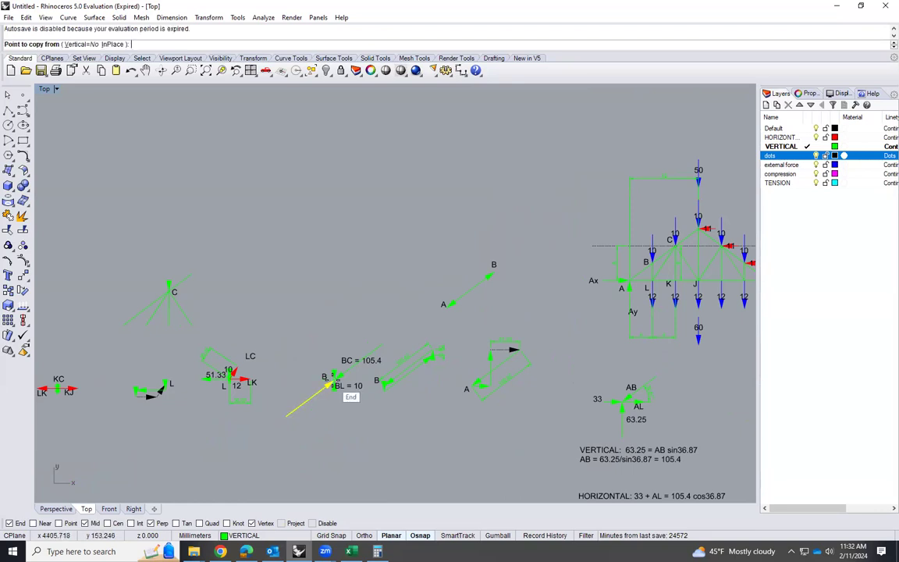
left_click(333, 384)
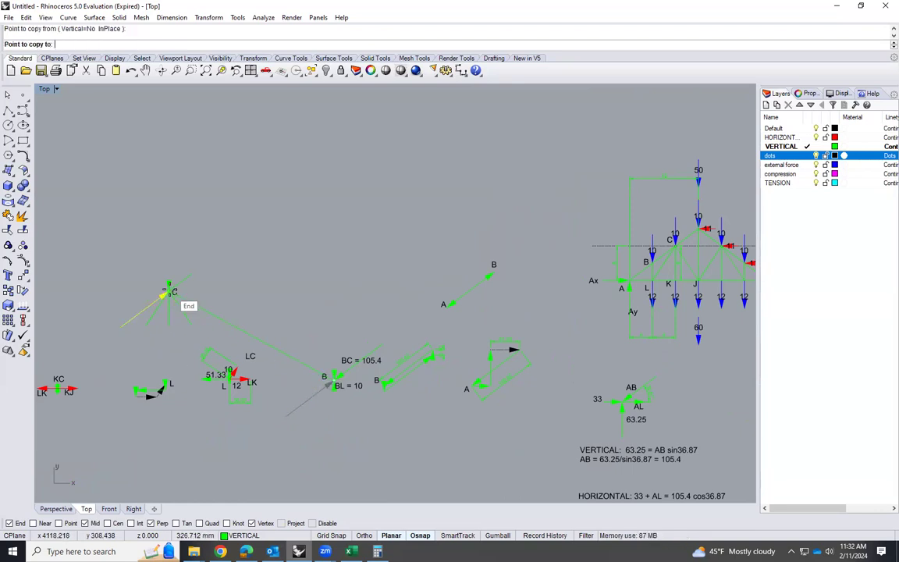
scroll(148, 297, "up", 5)
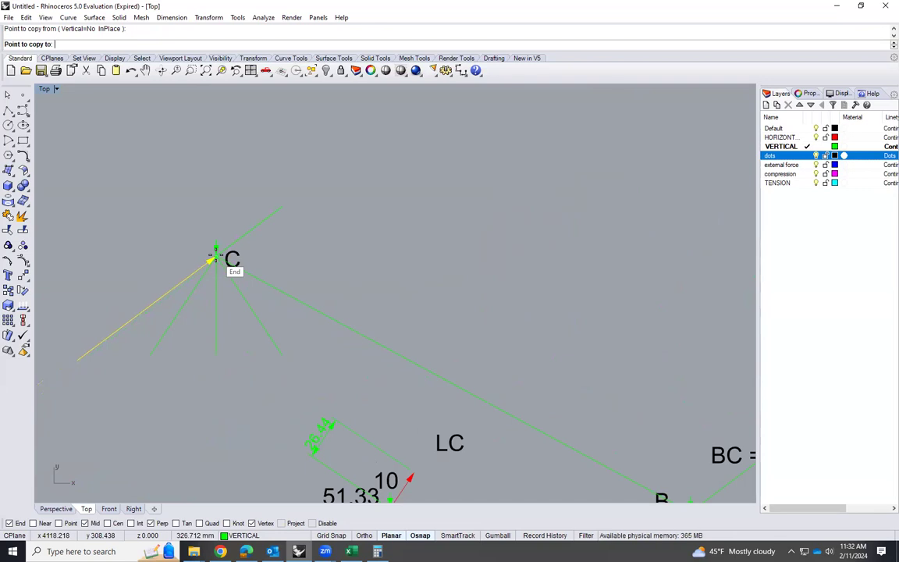
key("Escape")
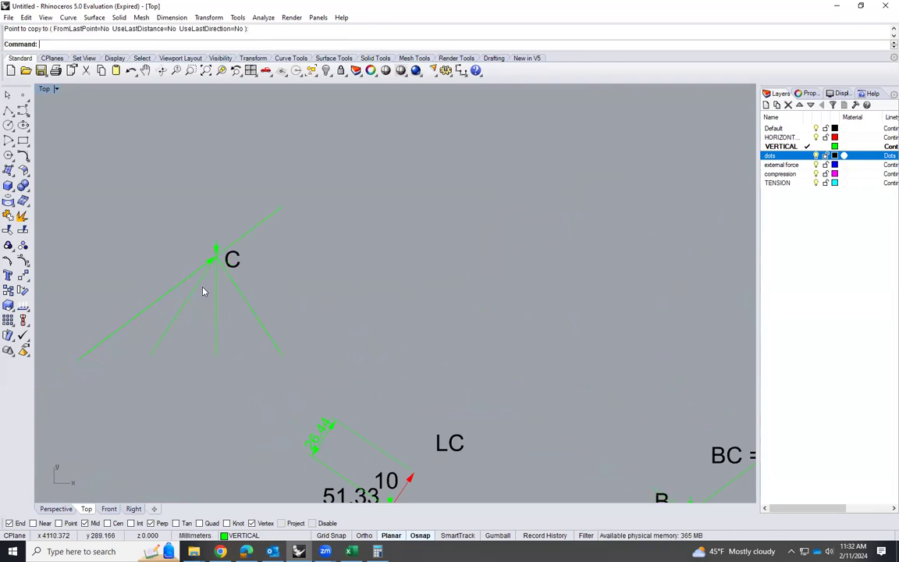
Check the members meeting at joint C on the main truss against the solved joint L diagrams
scroll(185, 304, "down", 5)
scroll(218, 382, "down", 2)
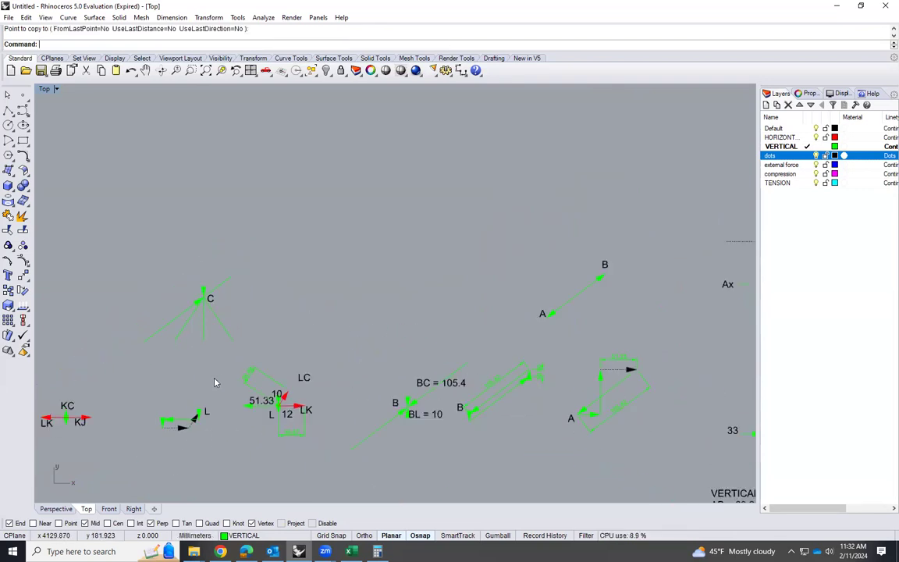
scroll(631, 300, "up", 3)
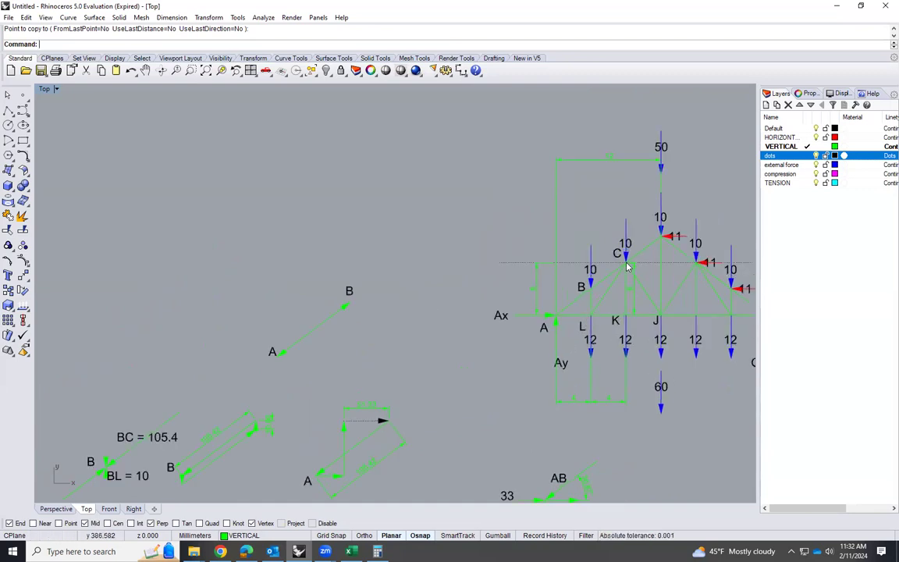
scroll(441, 331, "down", 4)
scroll(222, 435, "up", 4)
scroll(317, 383, "down", 5)
scroll(188, 395, "up", 3)
scroll(188, 390, "up", 4)
scroll(433, 367, "down", 2)
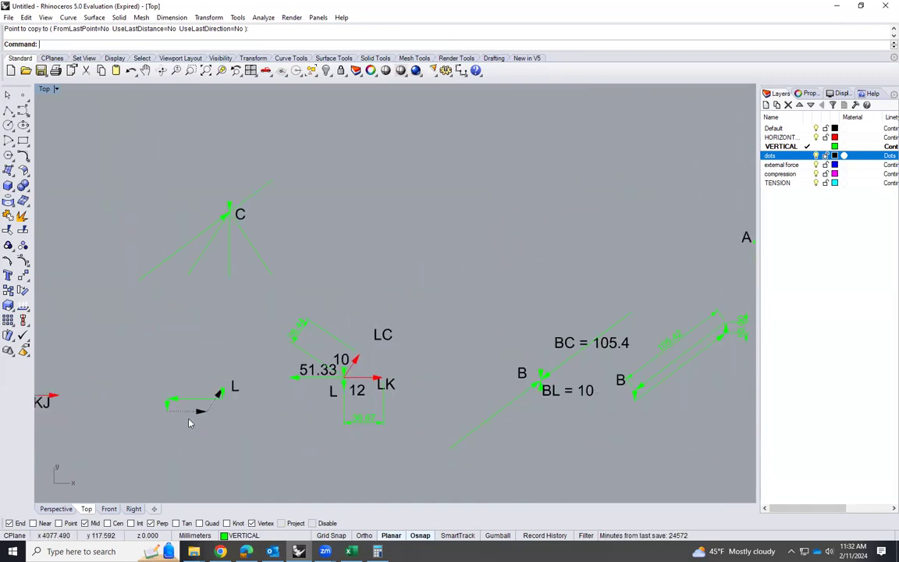
Copy the red LC force arrow from joint L's diagram to joint C, with its head on the joint
scroll(304, 400, "up", 2)
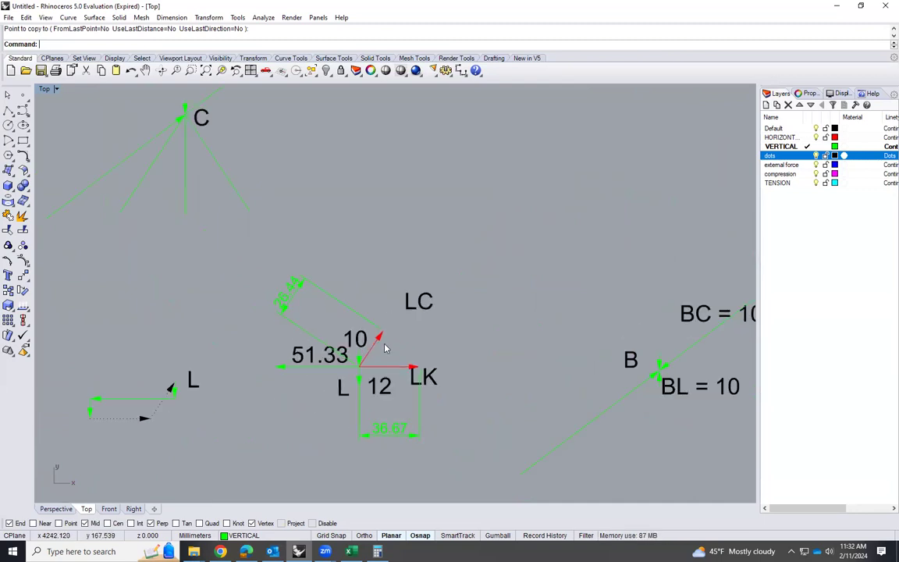
left_click(380, 343)
scroll(482, 349, "down", 2)
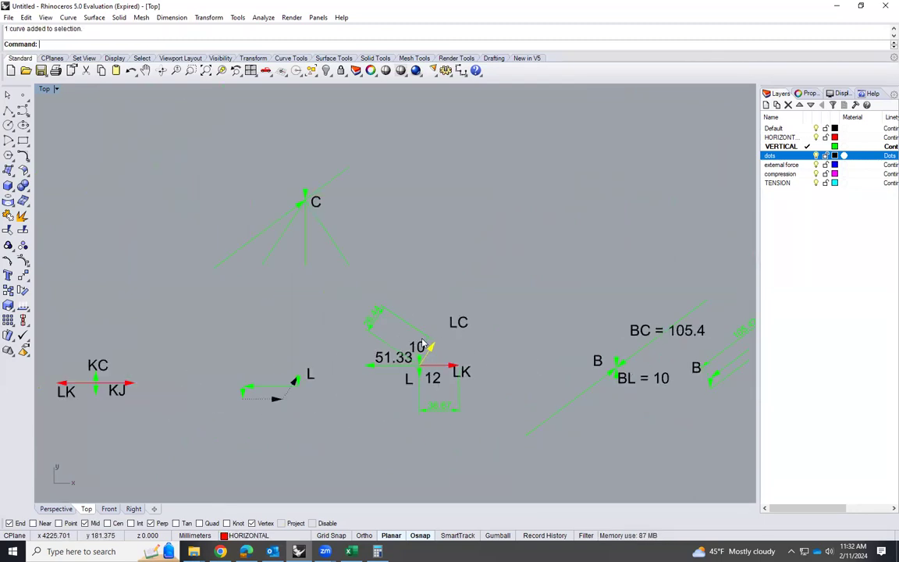
scroll(421, 345, "up", 3)
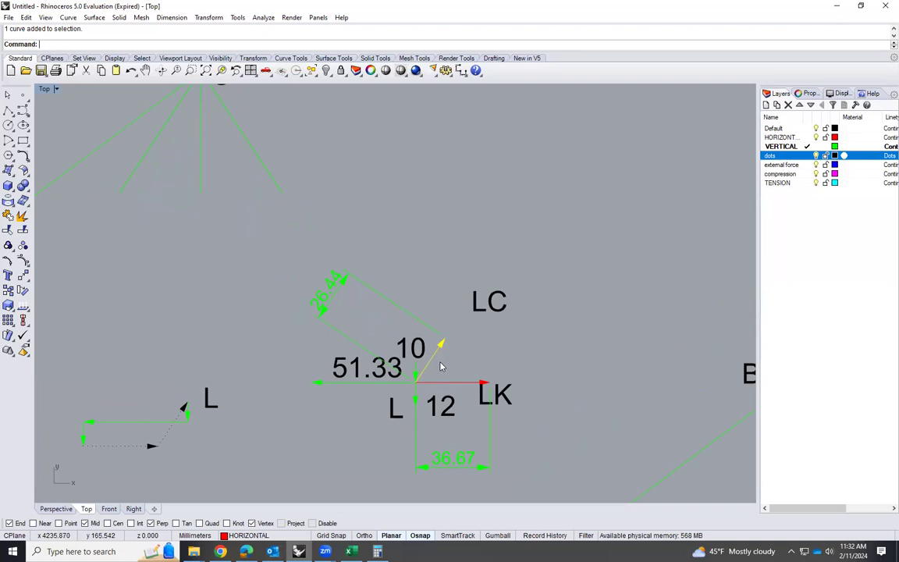
type("opy")
key("Return")
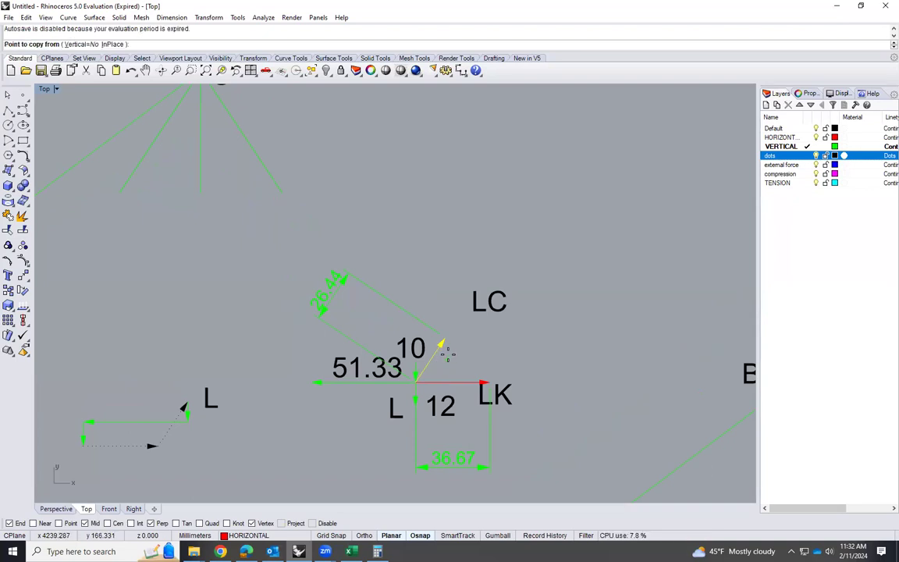
left_click(442, 340)
scroll(425, 351, "down", 3)
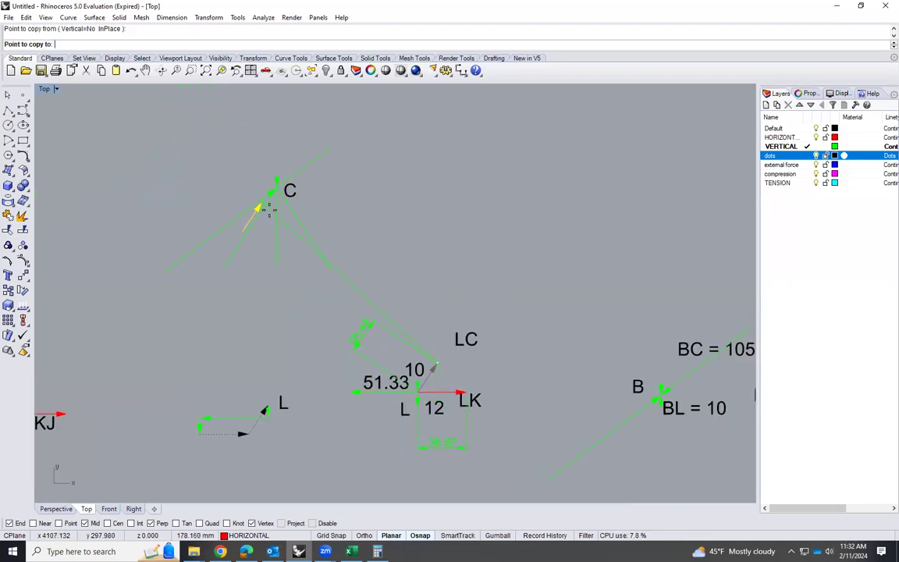
scroll(281, 168, "up", 5)
left_click(286, 165)
key("Return")
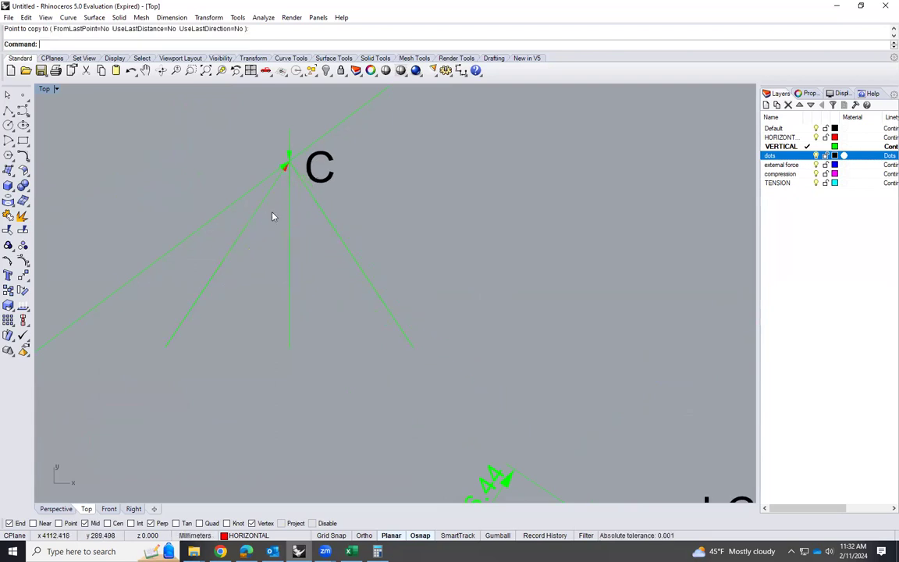
Rotate the copied red LC arrow 180 degrees about its midpoint so it points away from joint C
left_click(284, 187)
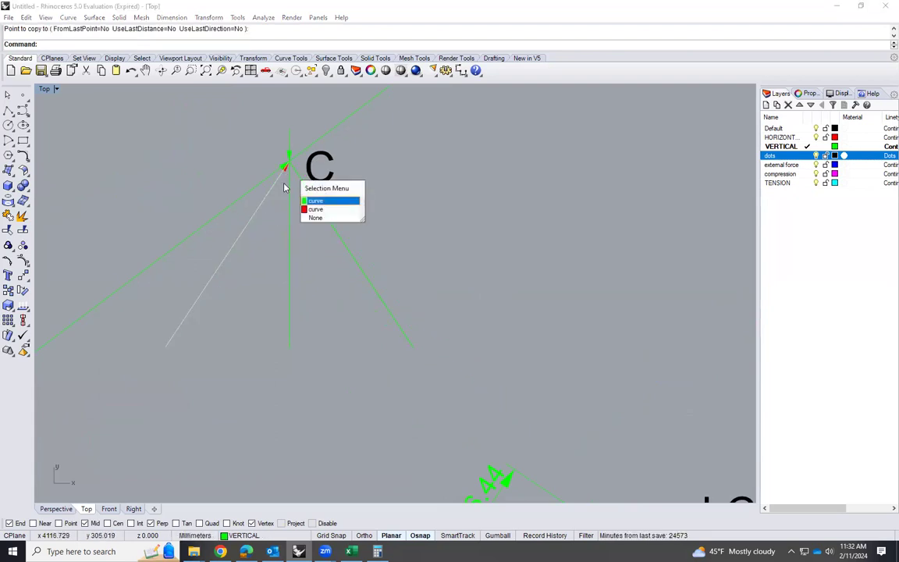
left_click(314, 209)
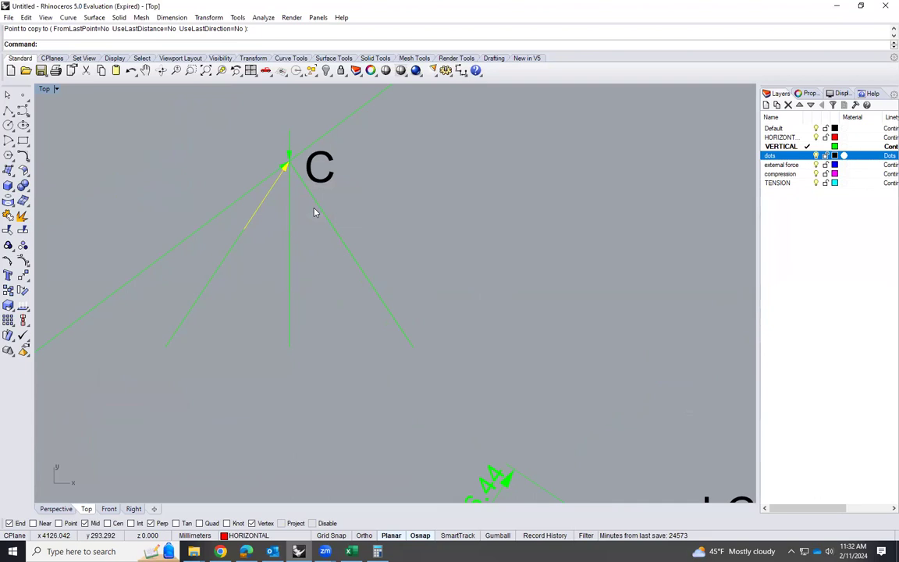
type("Rotate")
key("Return")
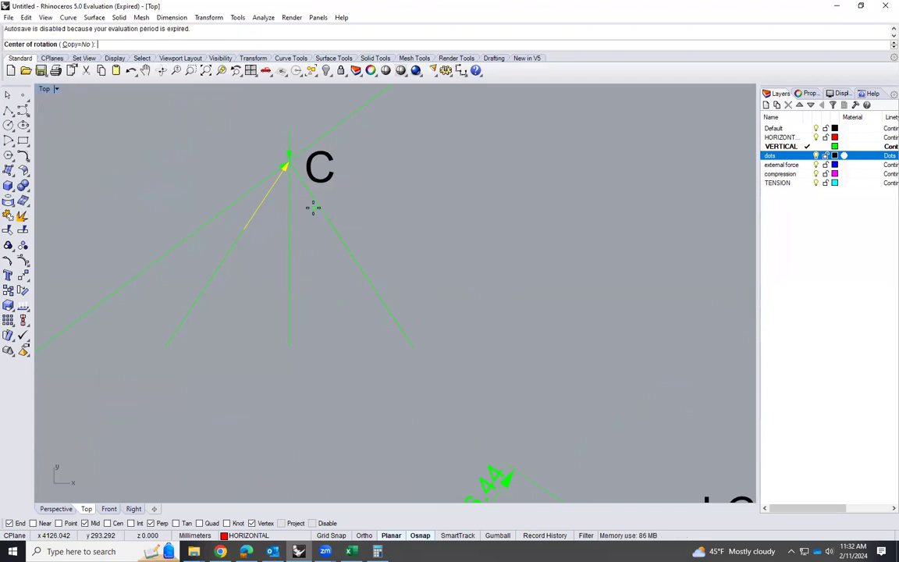
left_click(265, 195)
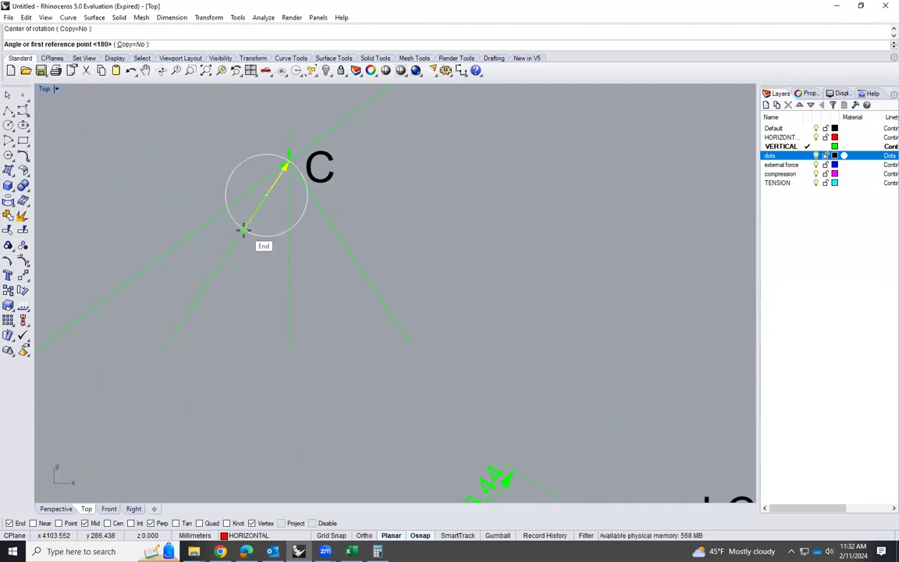
left_click(244, 230)
left_click(290, 162)
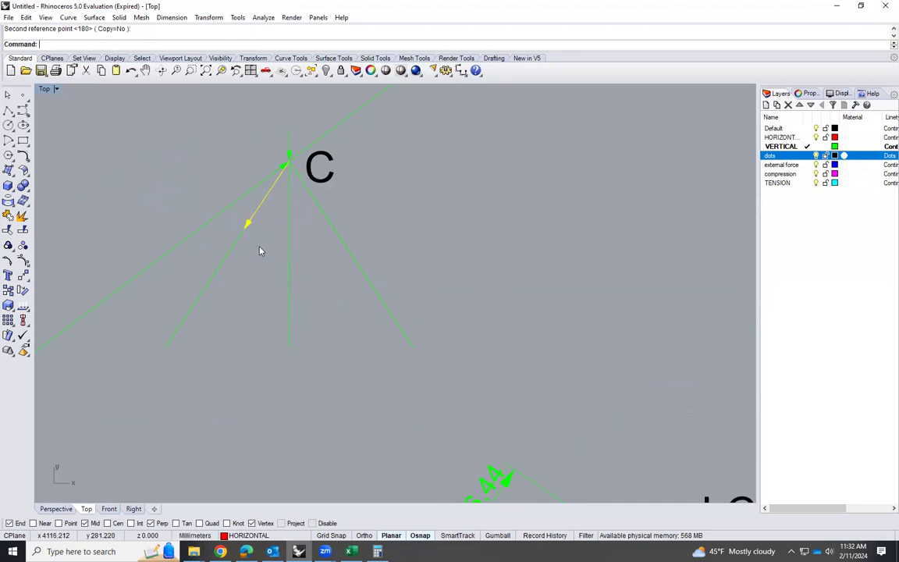
Delete the green LC member line lying beneath the red arrow at joint C
left_click(227, 276)
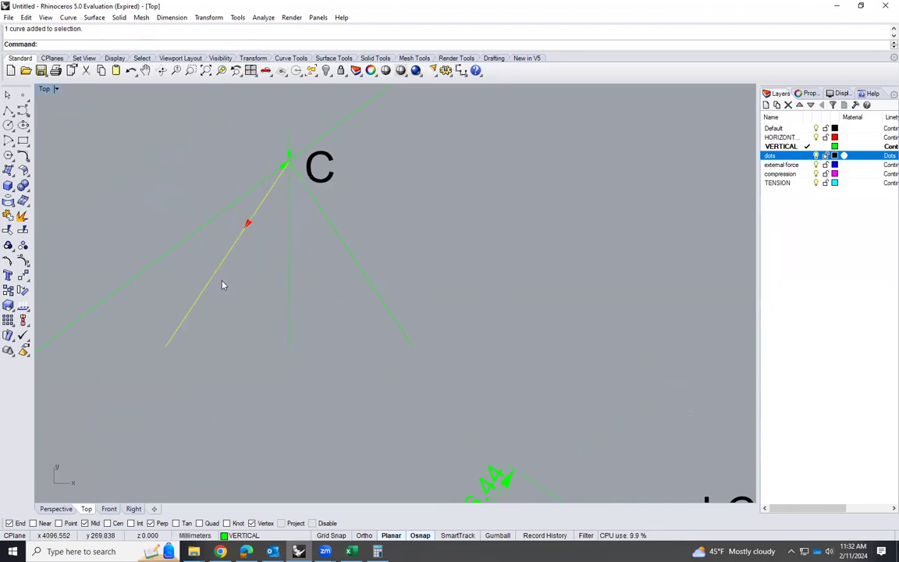
scroll(256, 197, "up", 4)
scroll(306, 295, "down", 4)
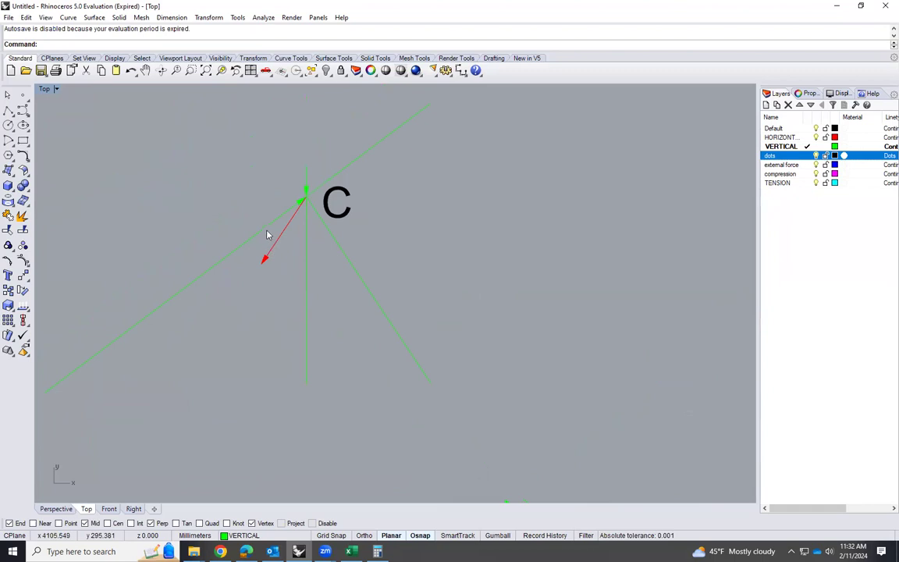
Review the known force arrows placed at joint C and compare them with the main truss and the diagrams of joints L and K
left_click(308, 176)
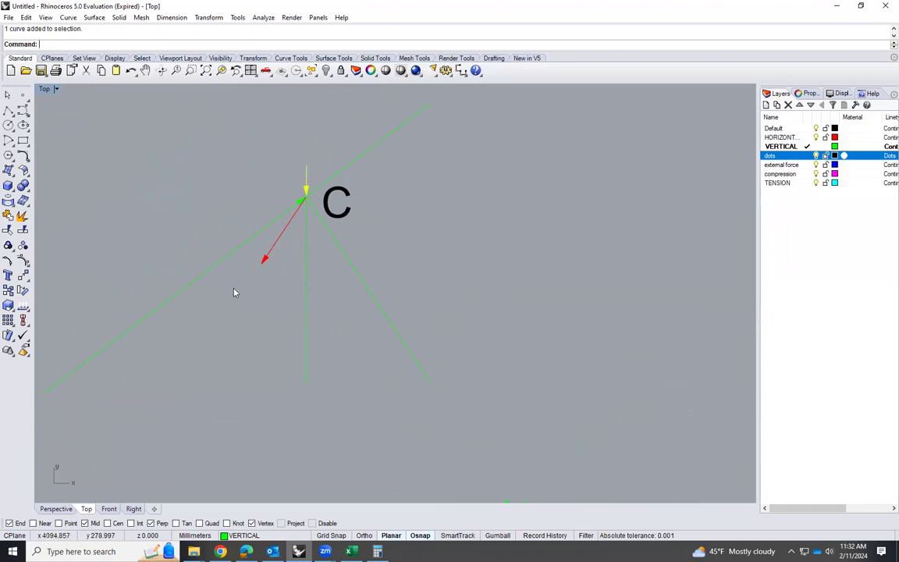
left_click(226, 256)
left_click(223, 309)
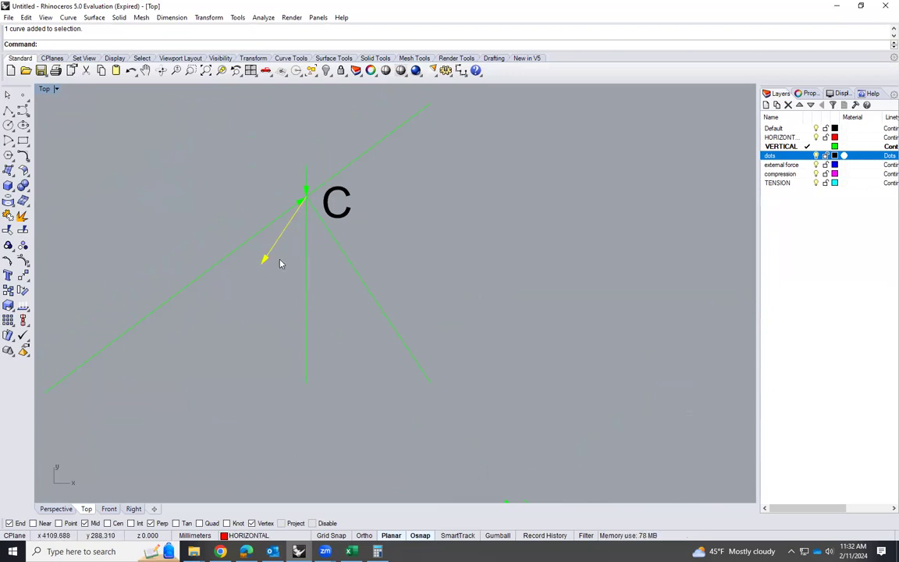
scroll(281, 263, "down", 4)
scroll(394, 411, "up", 3)
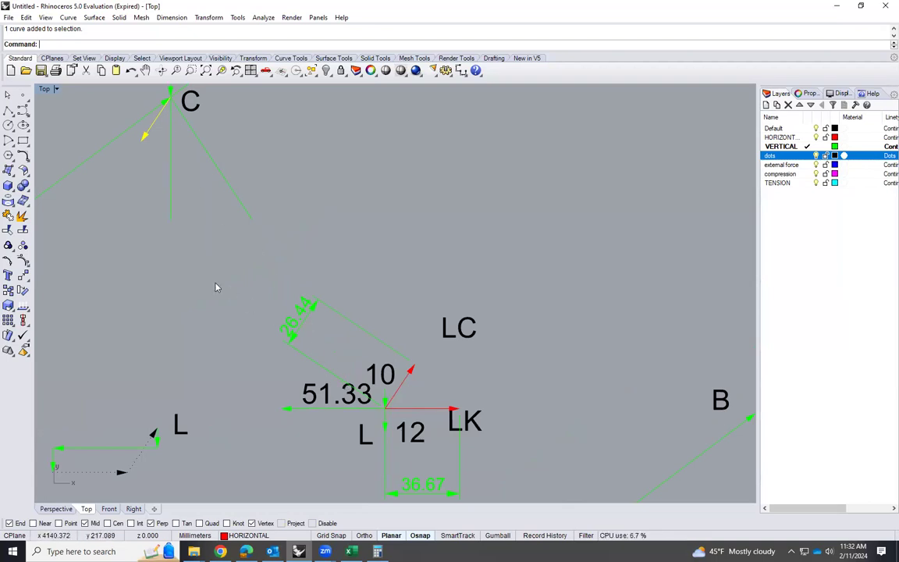
scroll(212, 324, "down", 3)
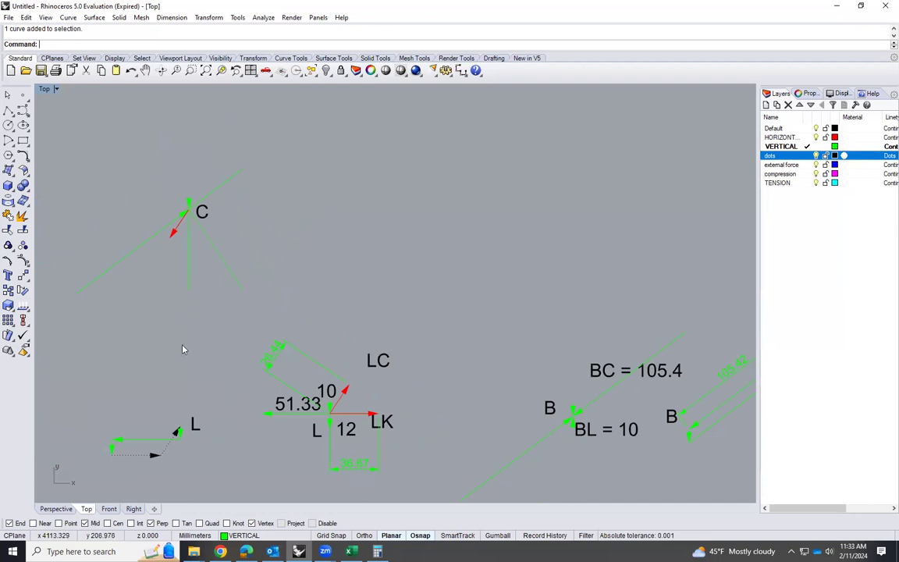
scroll(184, 349, "down", 4)
scroll(587, 294, "up", 2)
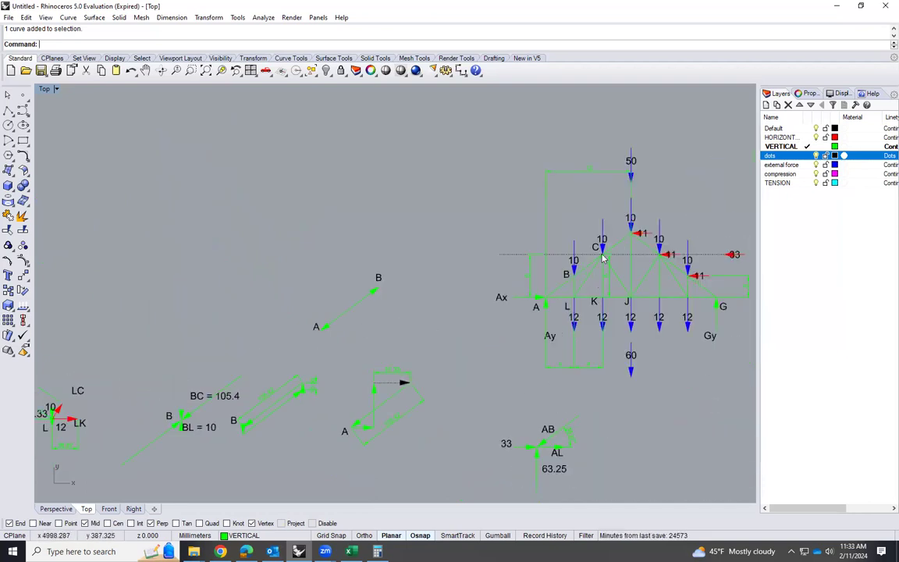
scroll(596, 303, "up", 1)
scroll(641, 268, "down", 5)
scroll(185, 336, "up", 10)
scroll(186, 325, "up", 2)
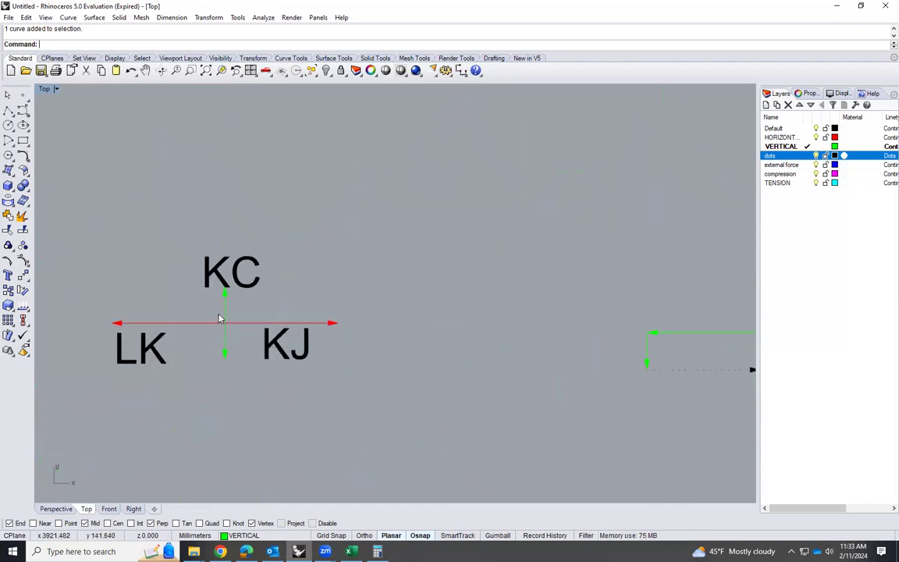
Copy the downward KC arrow from joint K's diagram to joint C, tail on the joint, and delete the vertical member line beneath it
scroll(220, 343, "up", 2)
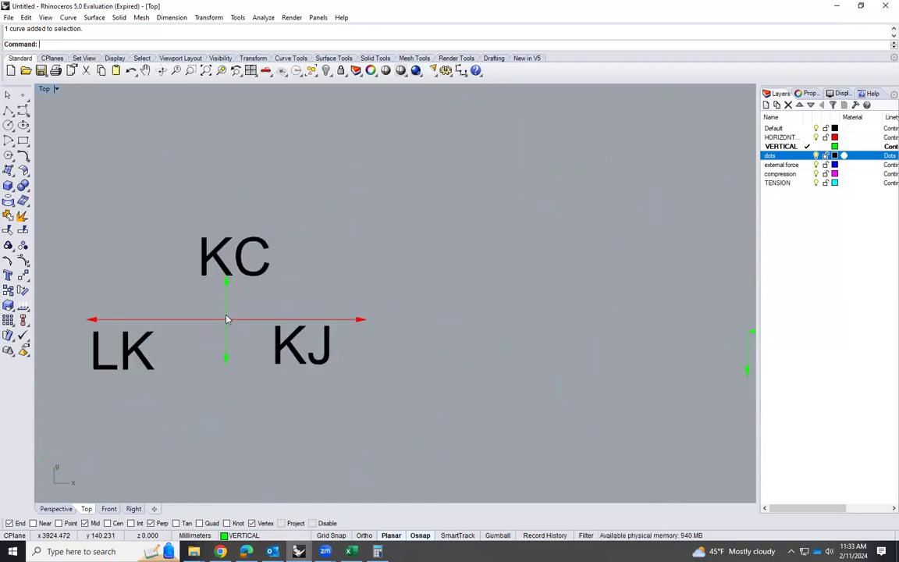
left_click(226, 341)
type("Cop")
key("Return")
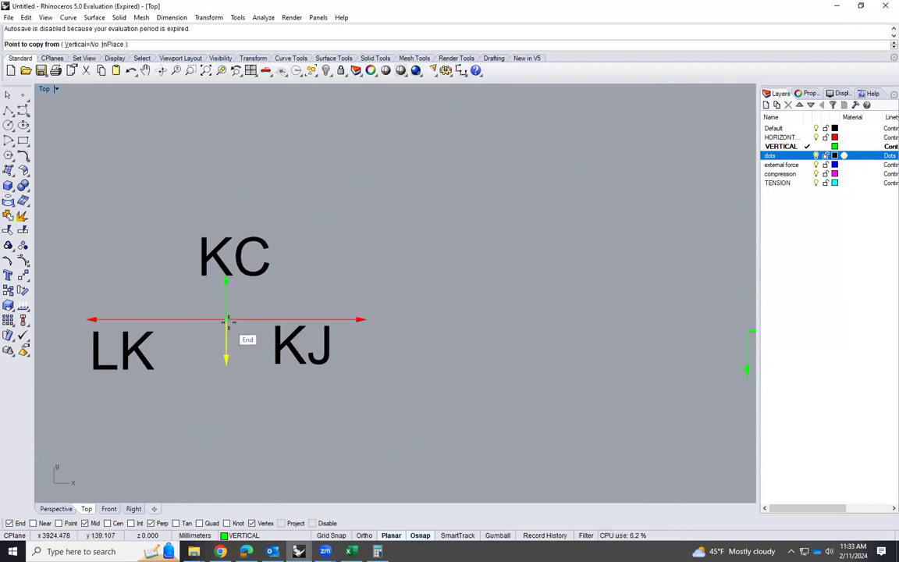
left_click(226, 319)
scroll(225, 409, "down", 2)
scroll(225, 374, "down", 3)
scroll(465, 140, "up", 5)
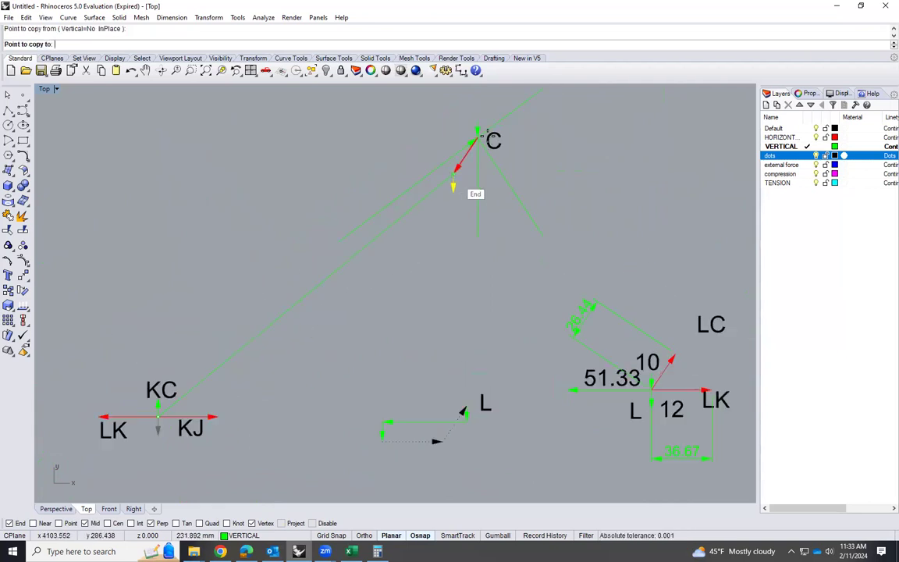
left_click(474, 136)
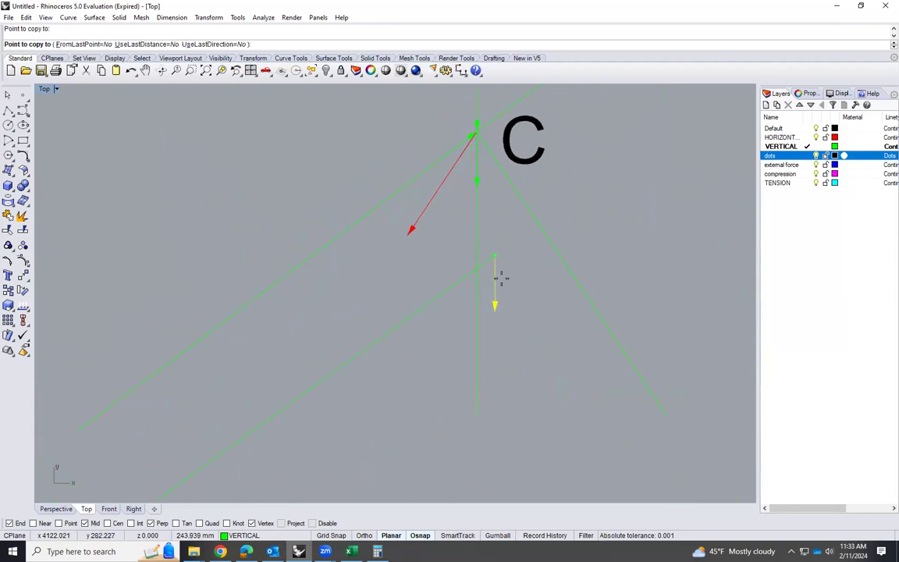
key("Return")
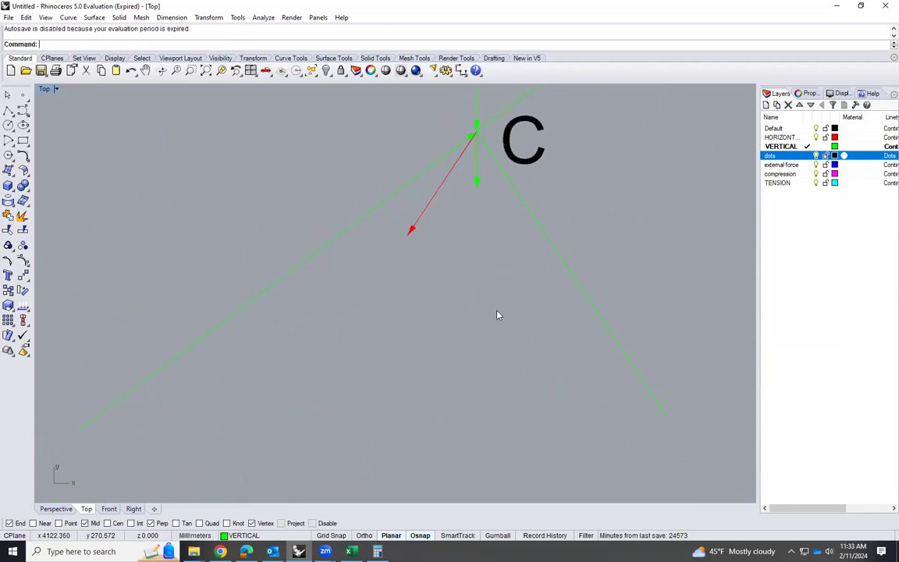
Copy the downward load arrow and the C label from joint C to the empty space left of the joint
scroll(490, 303, "down", 2)
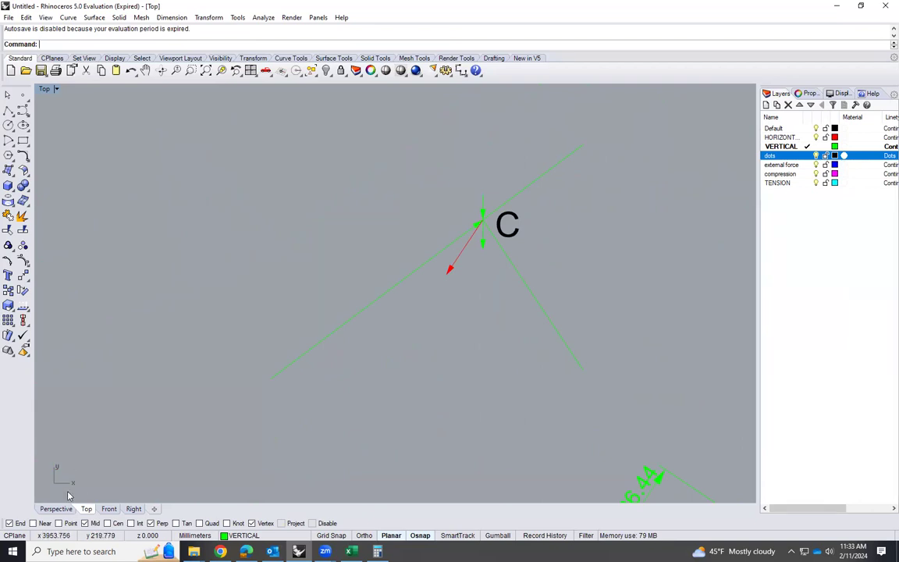
scroll(499, 212, "up", 3)
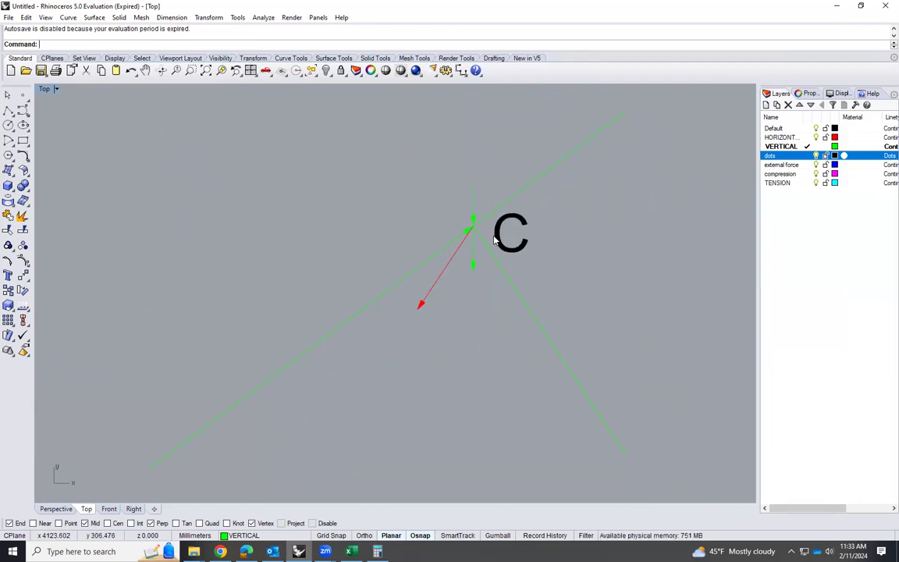
scroll(477, 267, "up", 1)
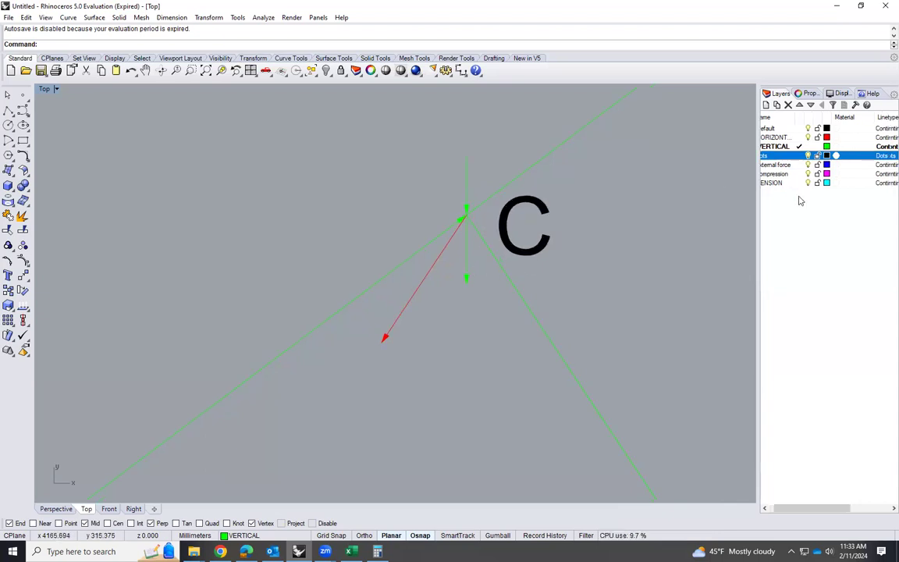
scroll(798, 201, "down", 2)
scroll(647, 233, "down", 3)
scroll(637, 230, "down", 1)
scroll(609, 242, "up", 3)
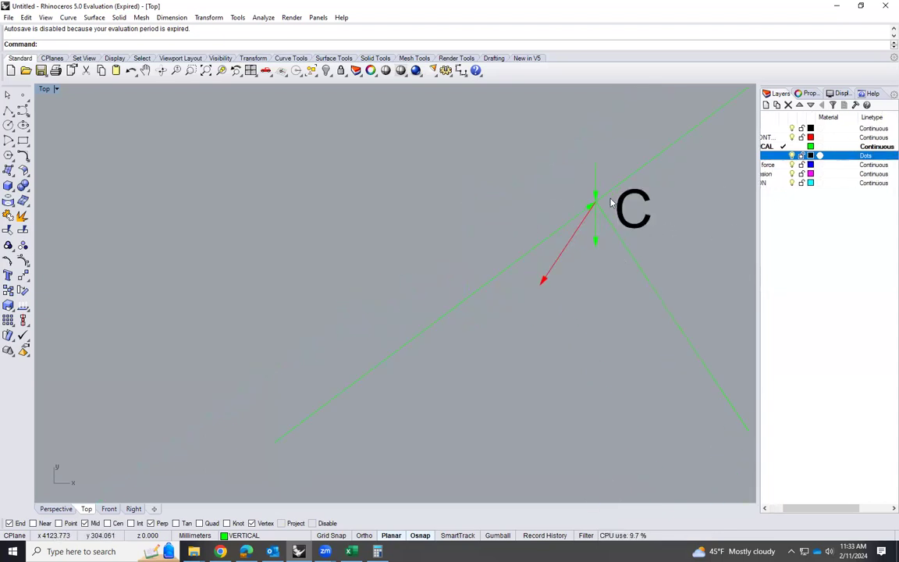
left_click(596, 193)
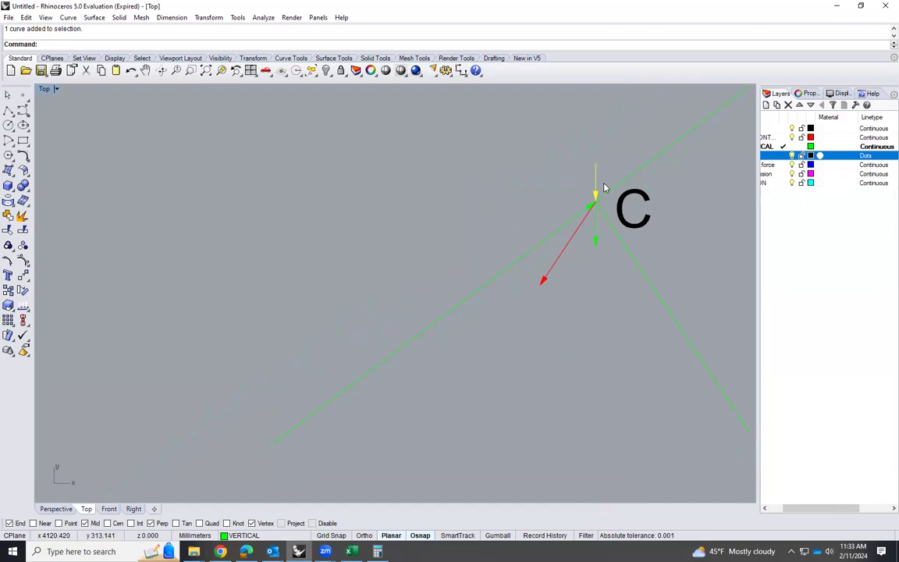
left_click(652, 215, "shift")
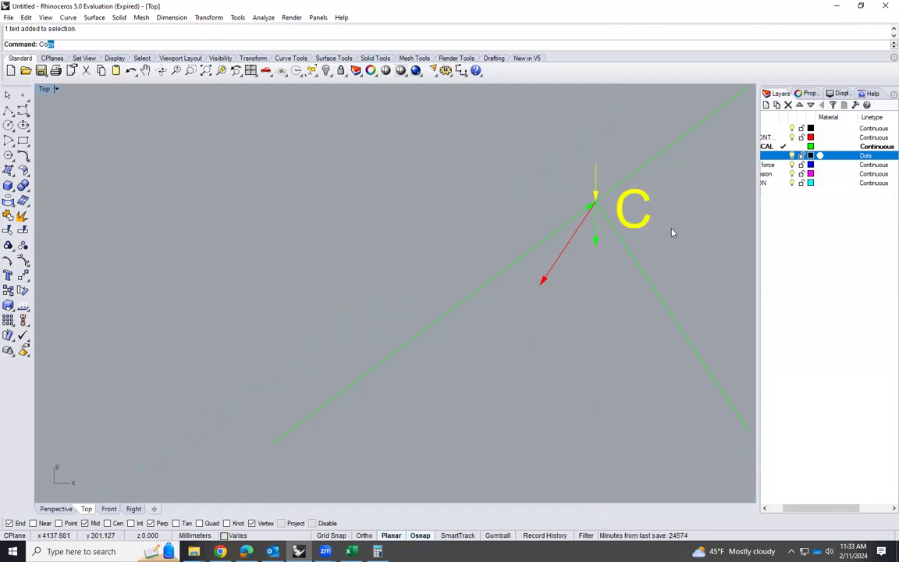
key("Return")
left_click(643, 204)
scroll(621, 257, "down", 6)
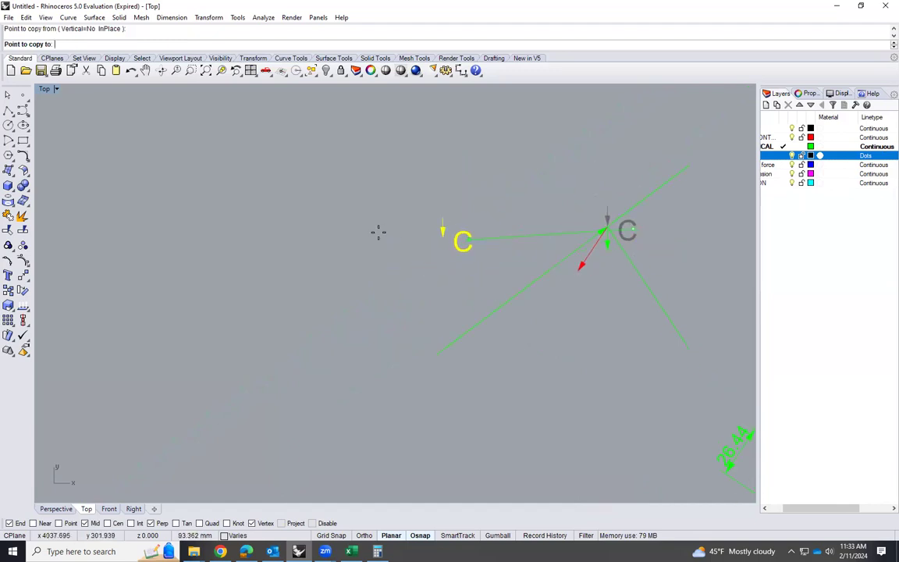
left_click(345, 235)
key("Return")
Move the copied C label directly above the copied load arrow
scroll(612, 251, "up", 5)
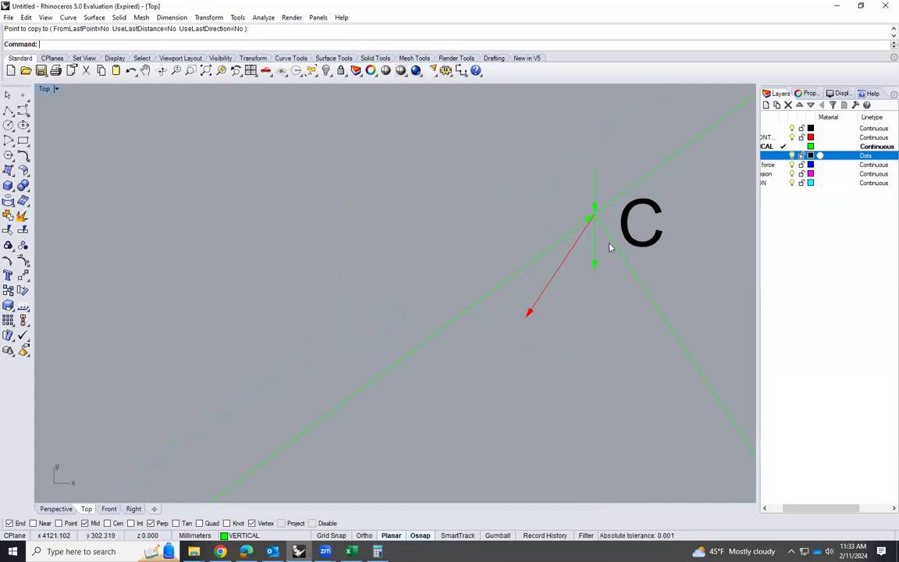
scroll(677, 239, "down", 7)
scroll(256, 238, "up", 4)
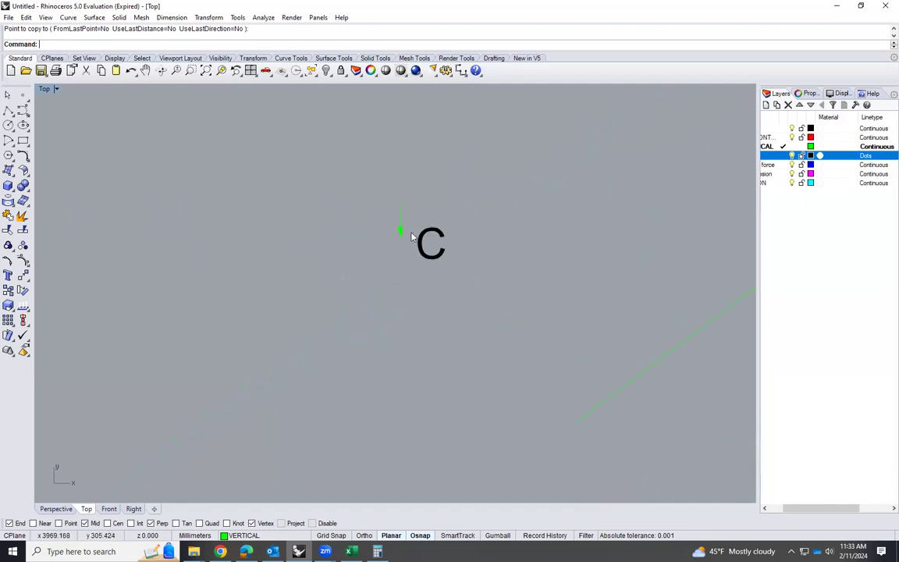
left_click(430, 232)
type("M")
key("Return")
left_click(432, 231)
left_click(401, 170)
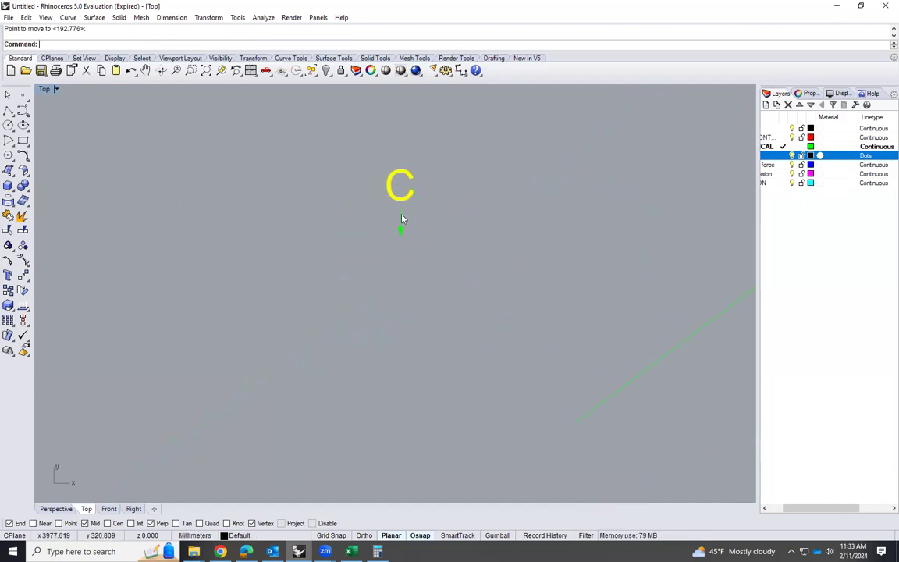
left_click(356, 302)
Copy the long green force arrow pointing into joint C so its tail starts at the head of the copied load arrow
scroll(378, 220, "up", 4)
scroll(401, 220, "down", 9)
scroll(549, 236, "up", 3)
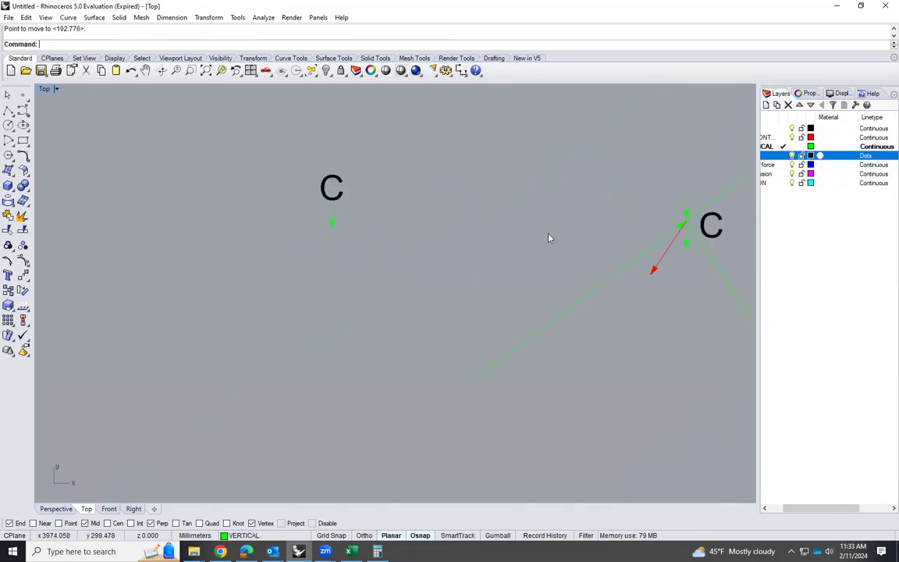
left_click(651, 250)
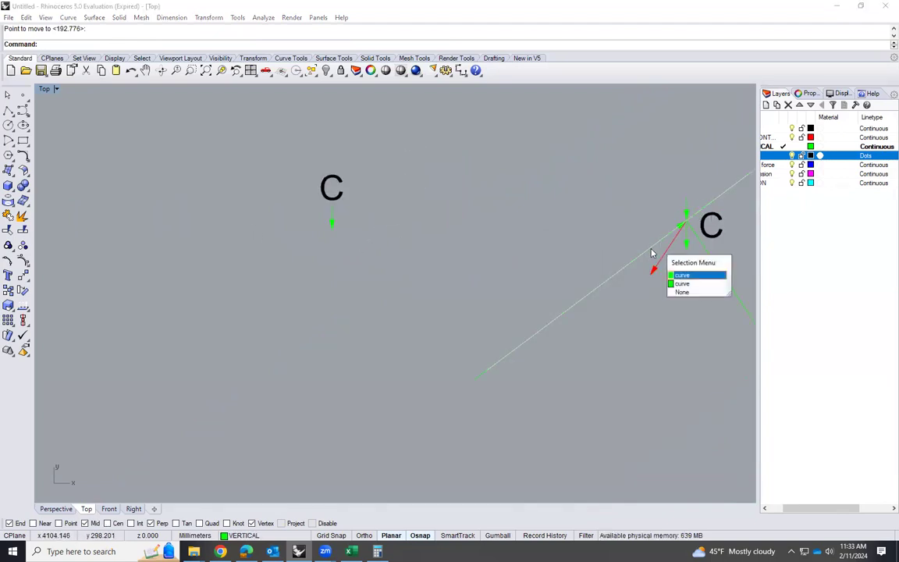
left_click(681, 284)
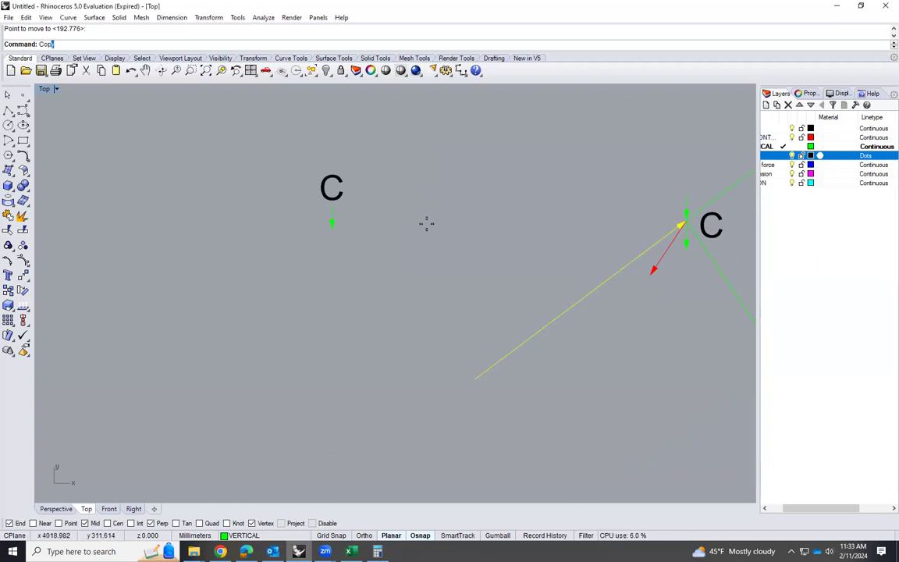
type("y")
key("Return")
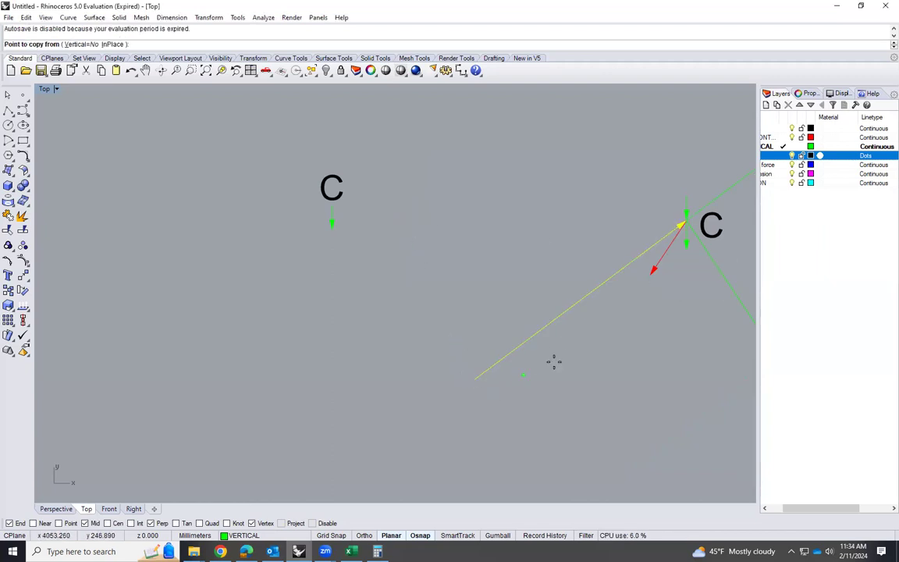
left_click(474, 379)
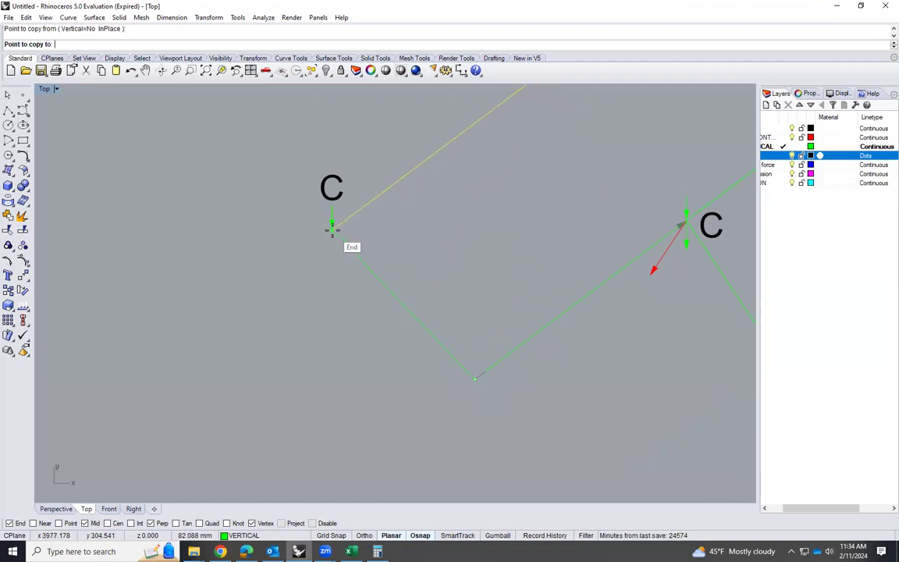
left_click(331, 226)
scroll(297, 320, "down", 3)
key("Escape")
key("Escape")
Copy the red LC arrow from joint C so its tail meets the head of the long green arrow in the force polygon
scroll(421, 295, "up", 4)
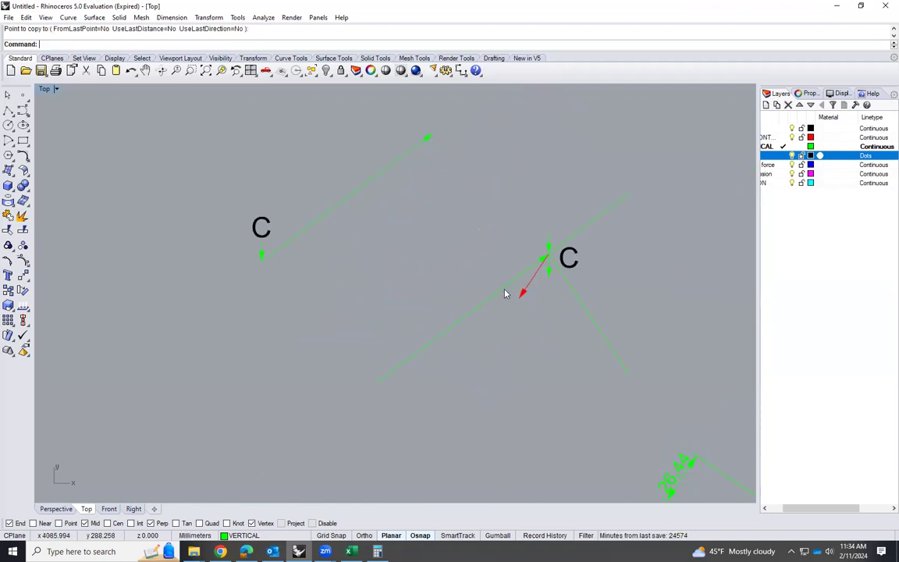
left_click(525, 290)
type("copy")
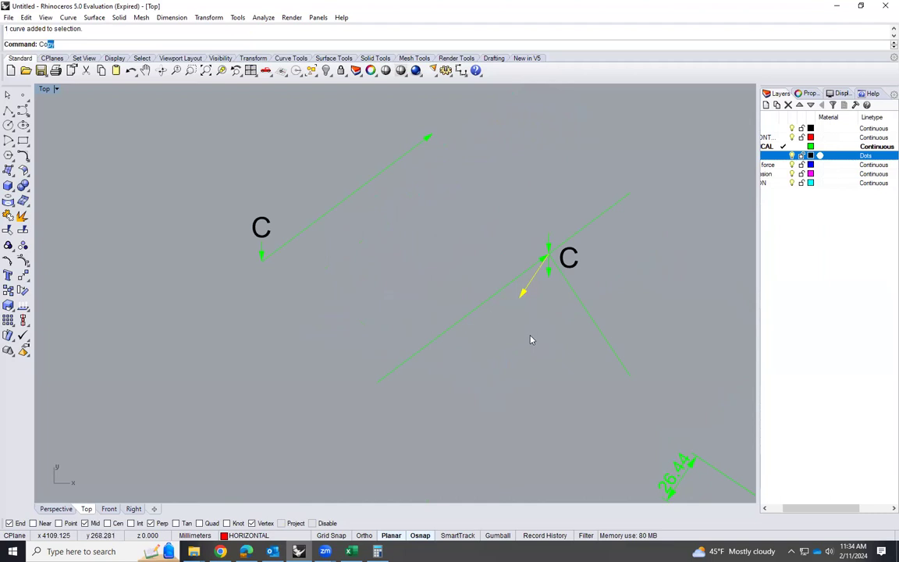
key("Return")
left_click(546, 255)
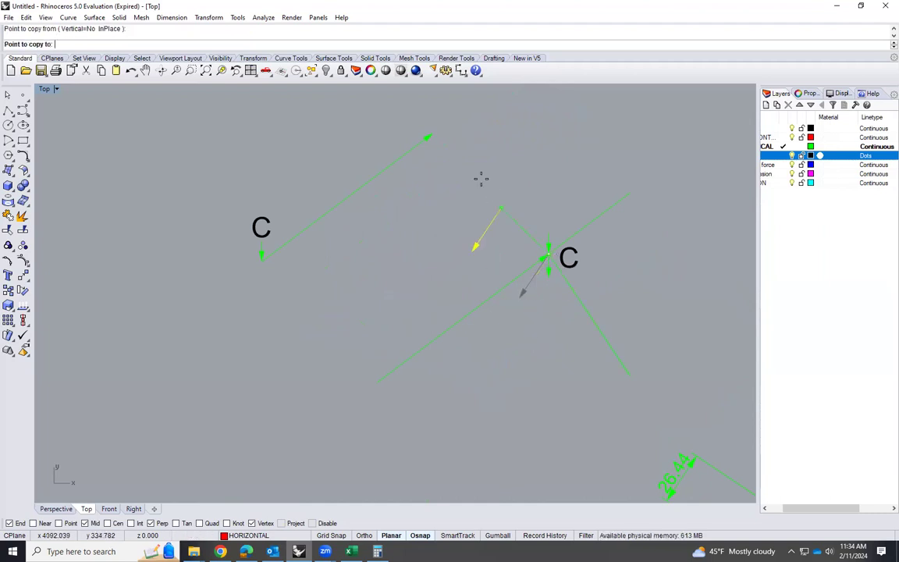
left_click(435, 132)
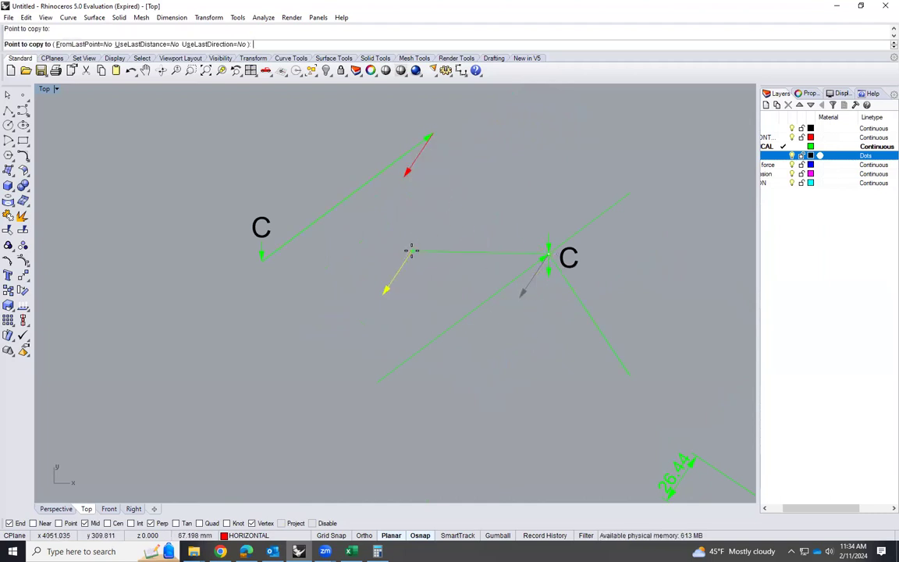
key("Return")
Copy the downward KC arrow from joint C so its tail meets the head of the red arrow in the force polygon
scroll(546, 273, "up", 2)
left_click(546, 271)
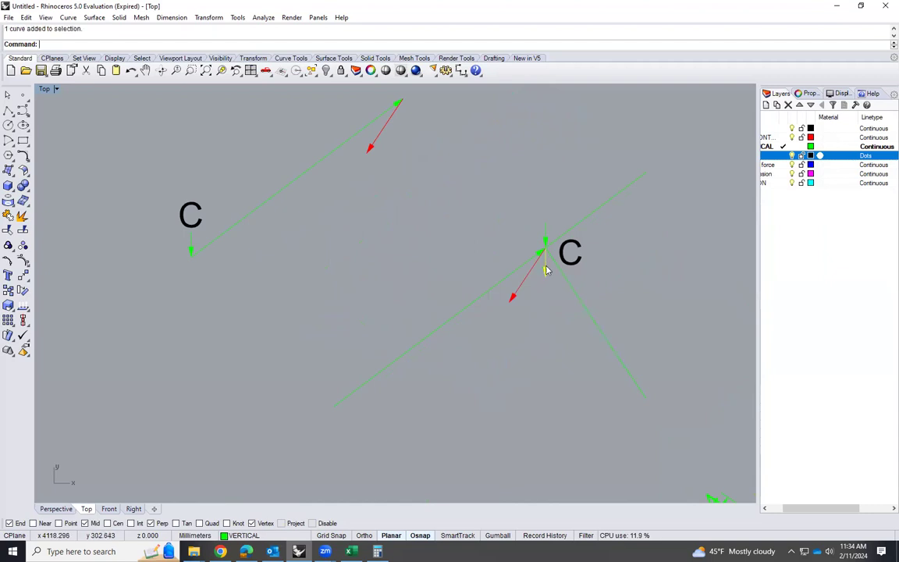
type("Copy")
key("Return")
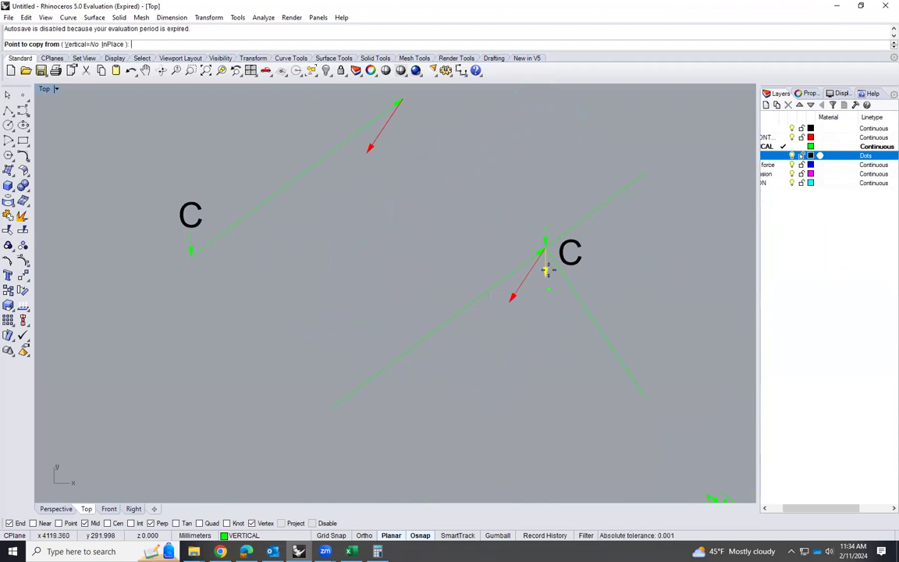
left_click(546, 248)
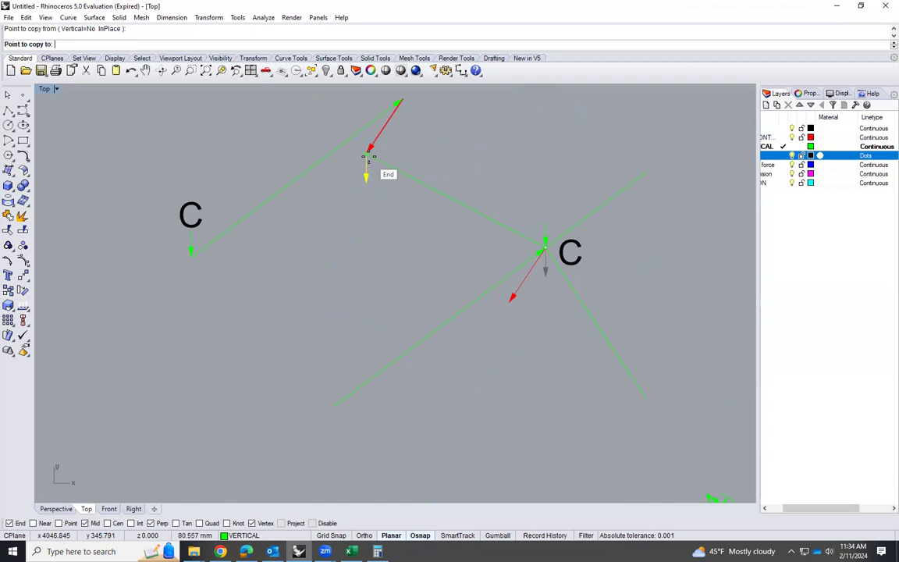
left_click(367, 155)
key("Escape")
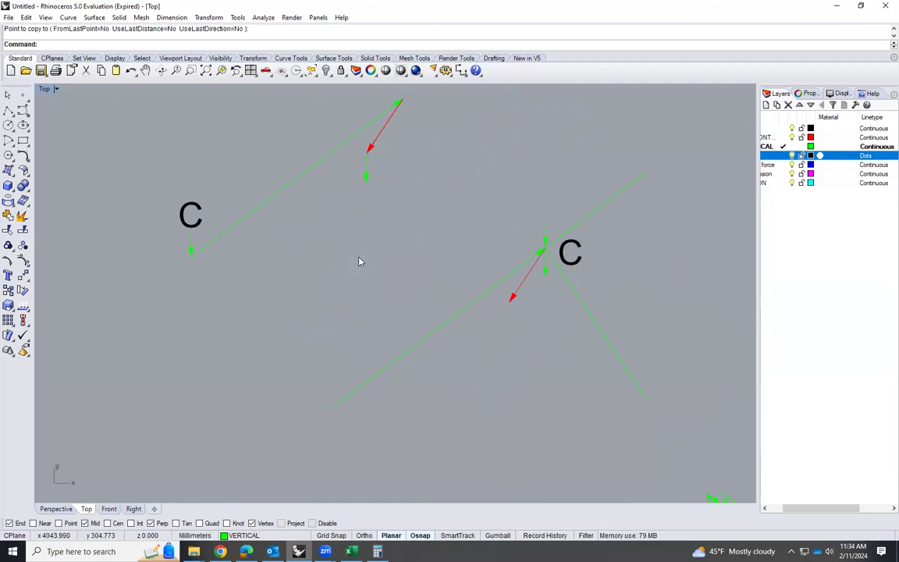
Copy the diagonal member line sloping down right from joint C, placing its midpoint at the head of the polygon's KC arrow
left_click(601, 331)
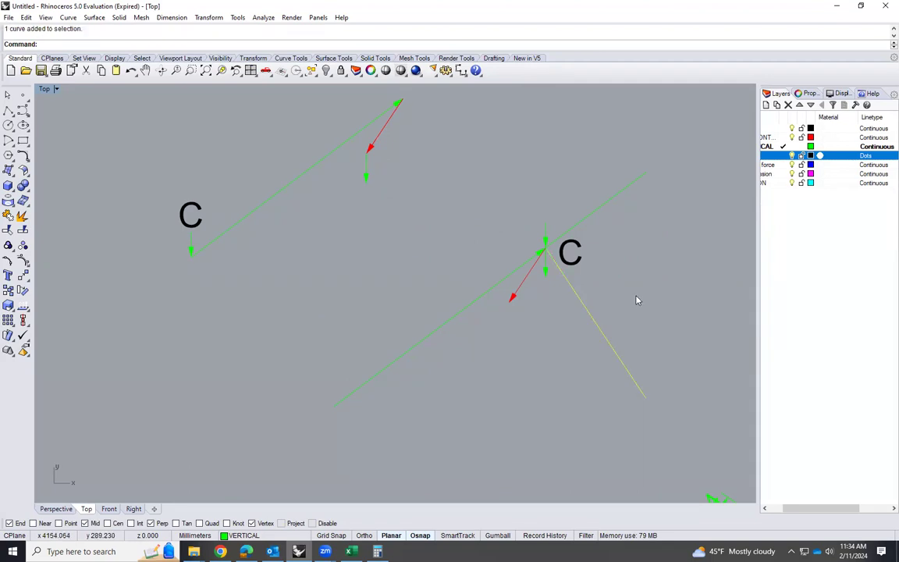
type("Copy")
key("Return")
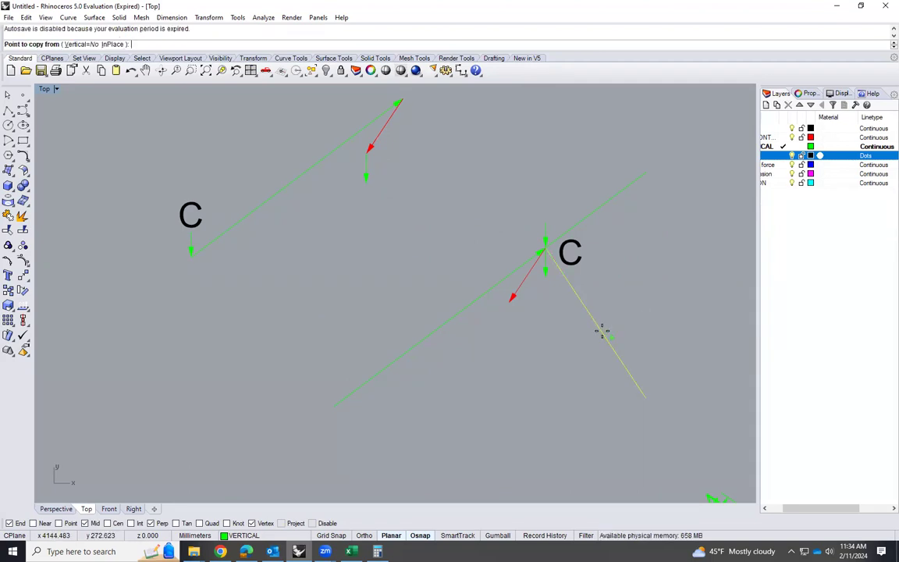
left_click(594, 323)
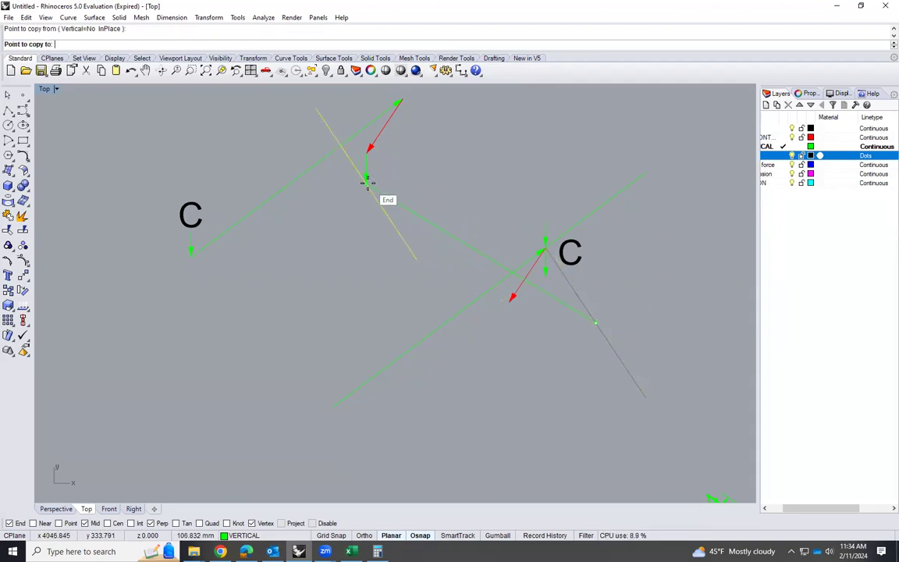
left_click(366, 179)
key("Escape")
Change the copied diagonal line in the force polygon to the dots layer
left_click(390, 220)
left_click(258, 536)
left_click(248, 495)
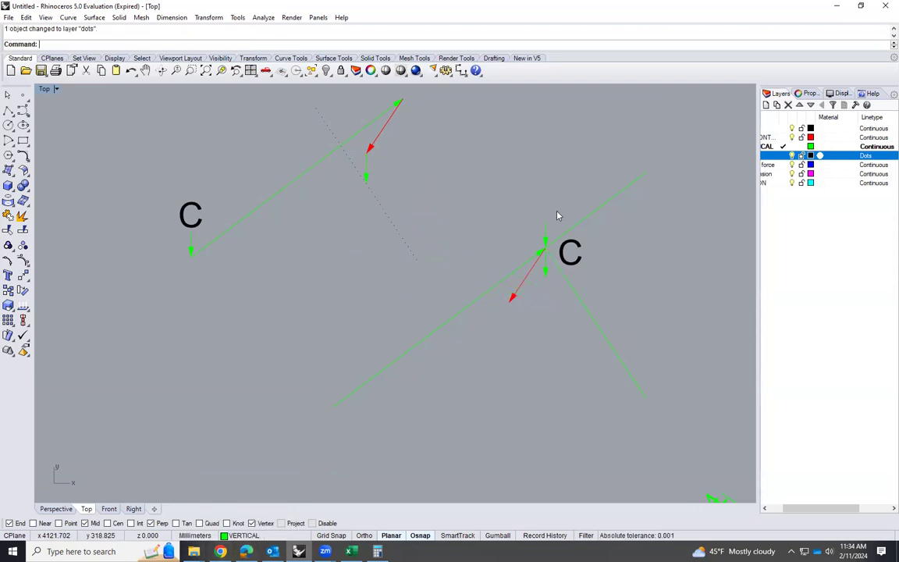
Copy the sloping member line through joint C from its lower end to the tail of the force polygon's first downward arrow
left_click(578, 230)
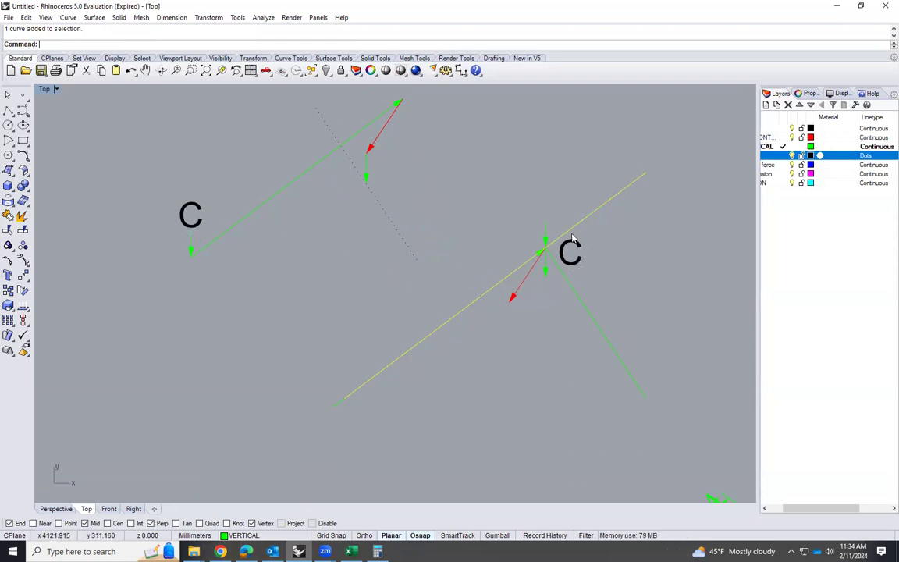
type("copy")
key("Return")
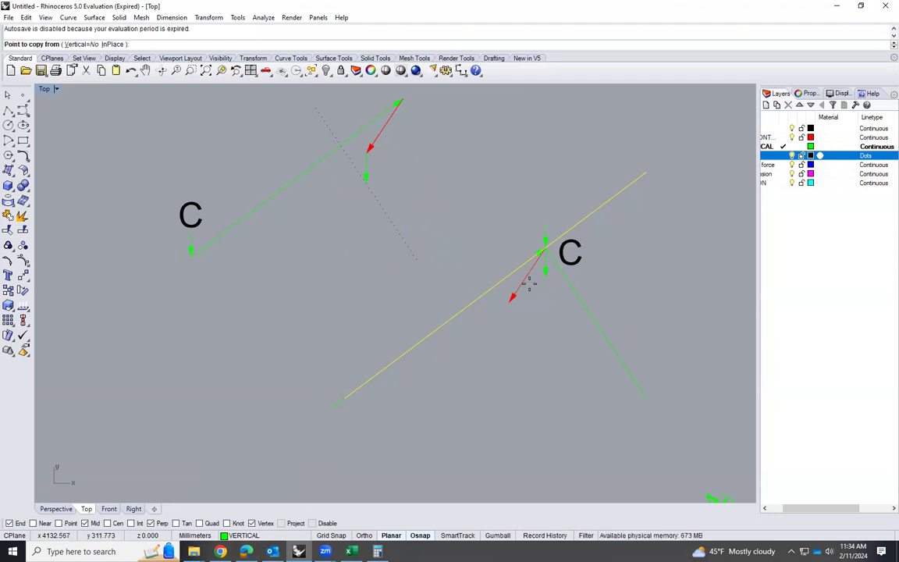
left_click(344, 396)
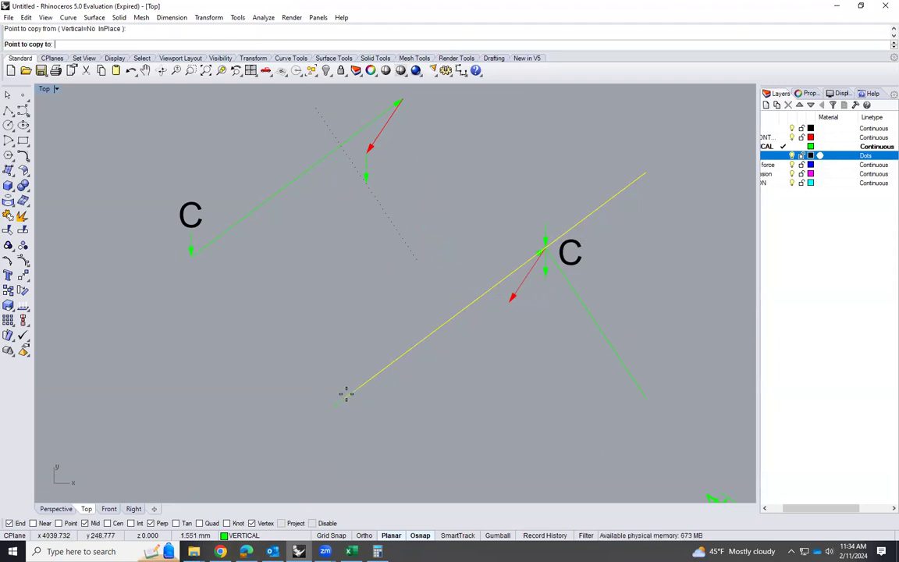
left_click(193, 250)
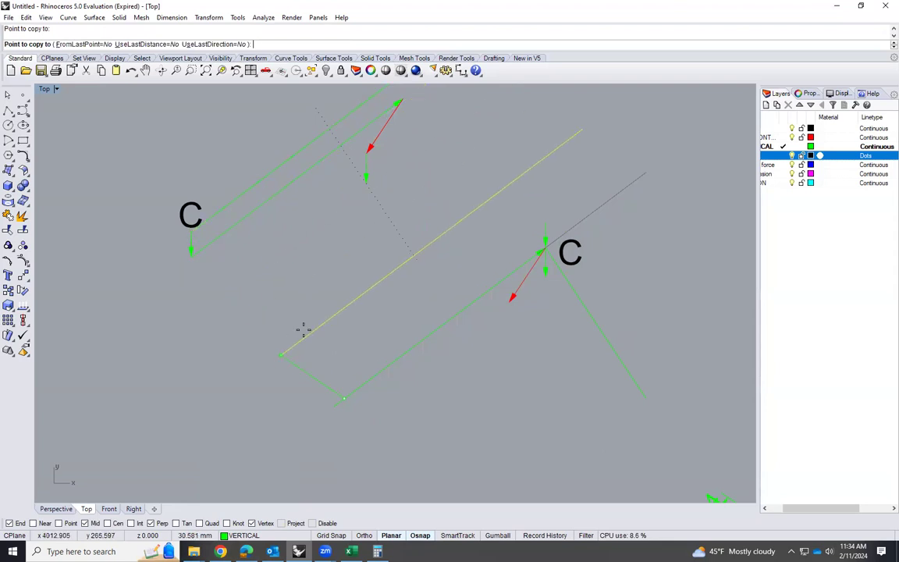
scroll(303, 330, "down", 1)
key("Return")
Change the copied sloping line at the start of the force polygon to the dots layer
left_click(296, 192)
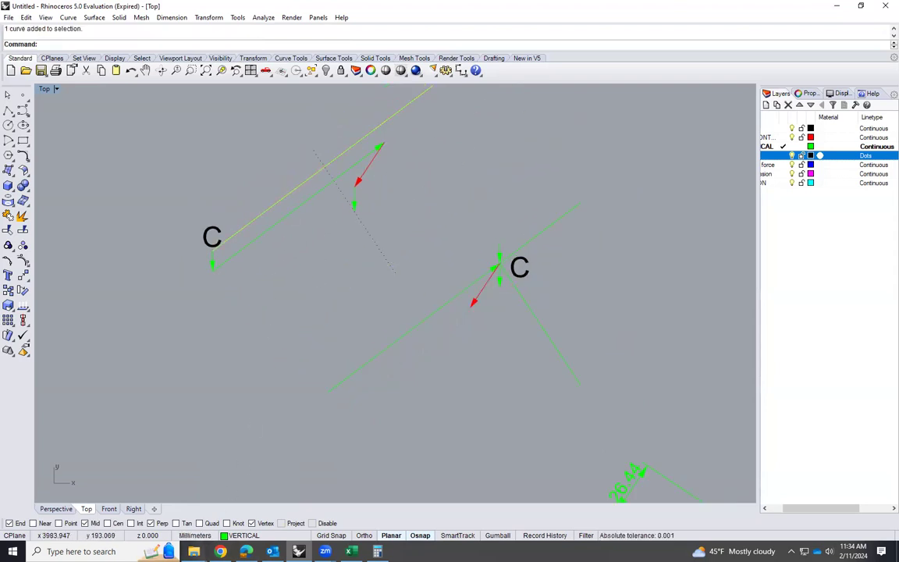
left_click(242, 535)
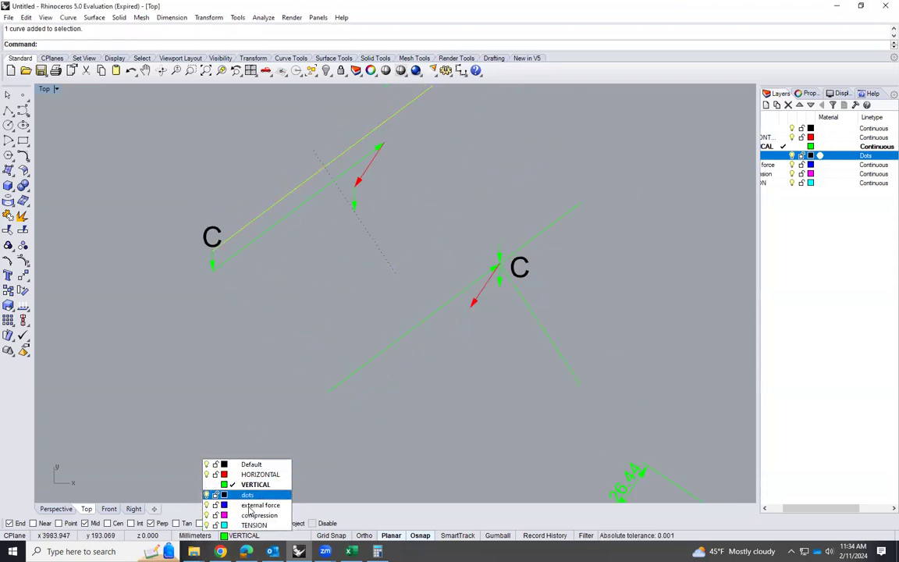
left_click(230, 493)
Draw a line from the head of the polygon's KC arrow to the intersection of the two dotted lines
scroll(297, 316, "down", 2)
scroll(296, 317, "up", 1)
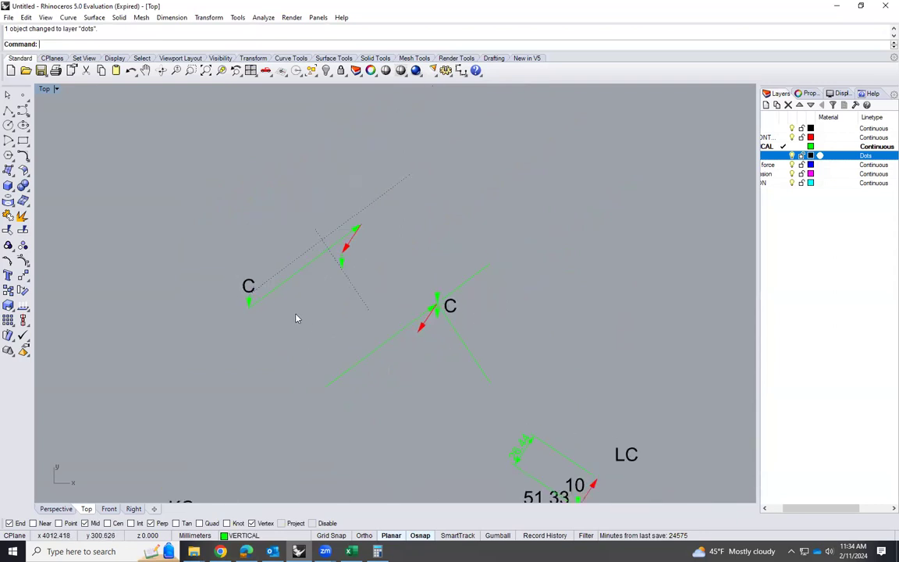
scroll(303, 316, "up", 3)
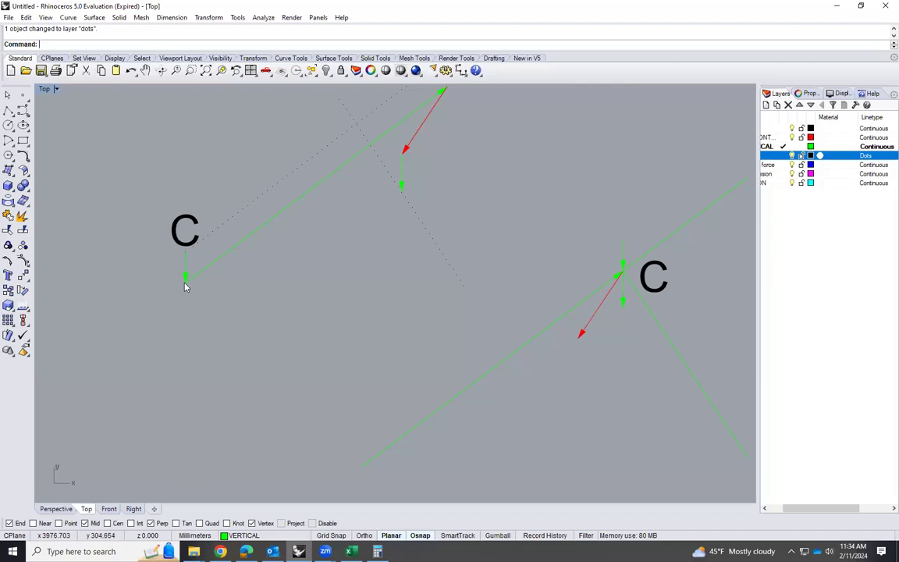
scroll(349, 192, "down", 2)
scroll(383, 184, "up", 2)
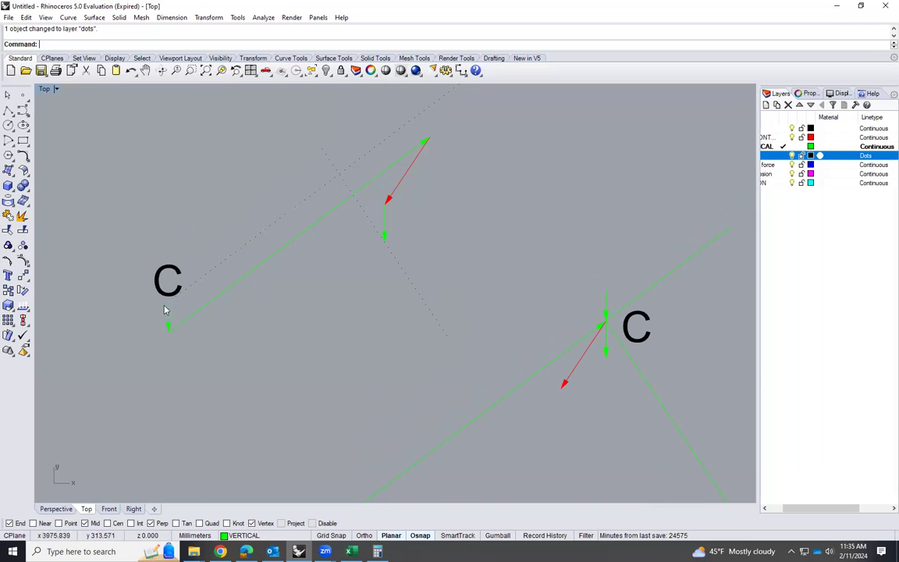
type("l")
key("Return")
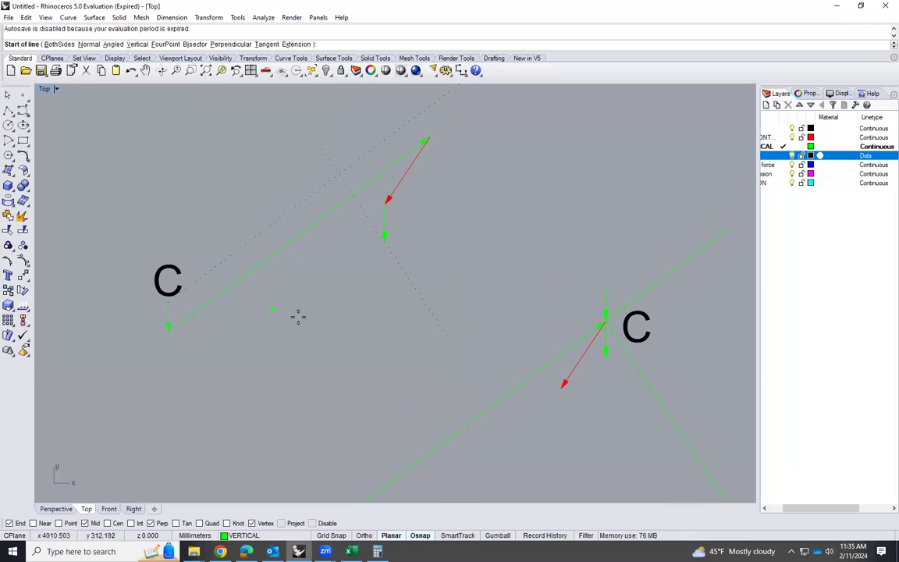
left_click(383, 239)
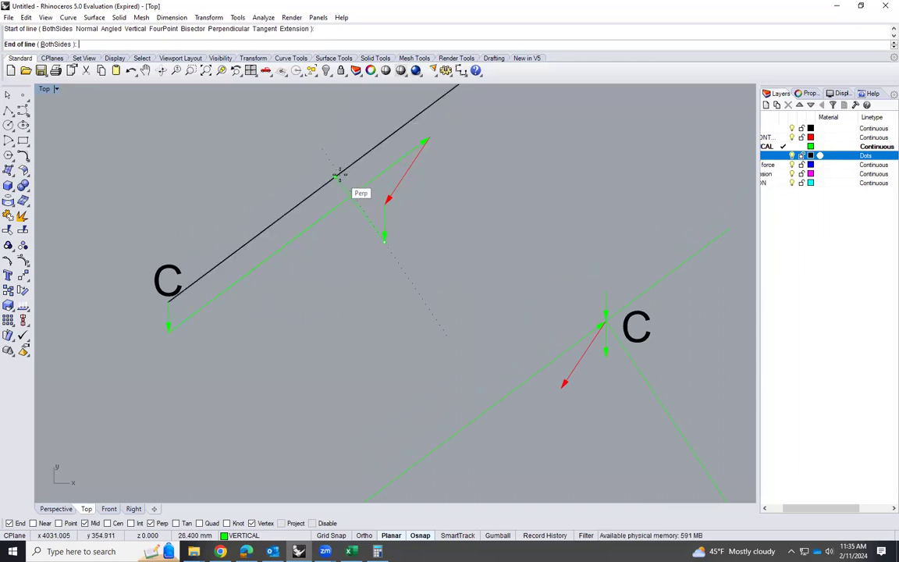
scroll(341, 179, "up", 3)
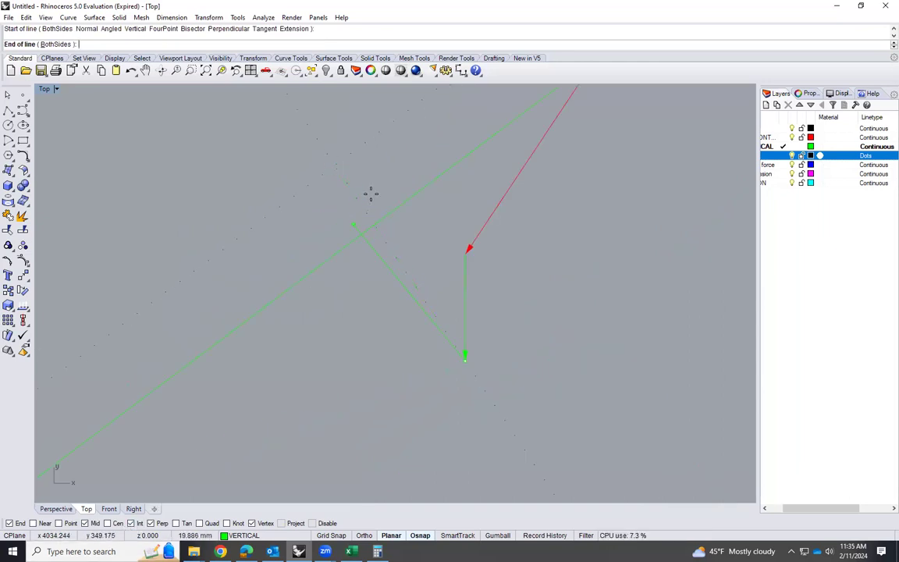
left_click(337, 166)
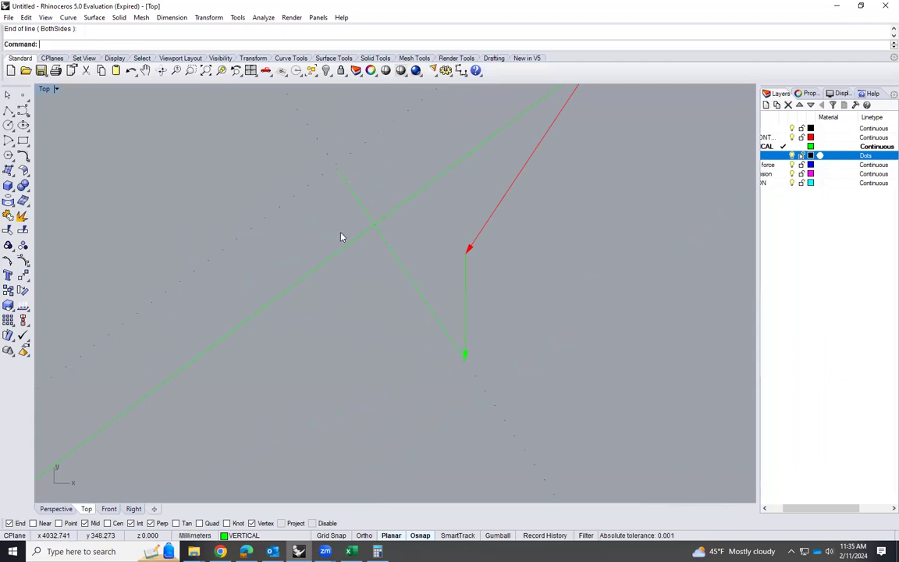
Add an arrowhead to the new short diagonal at its end by the KC arrow's head
left_click(402, 270)
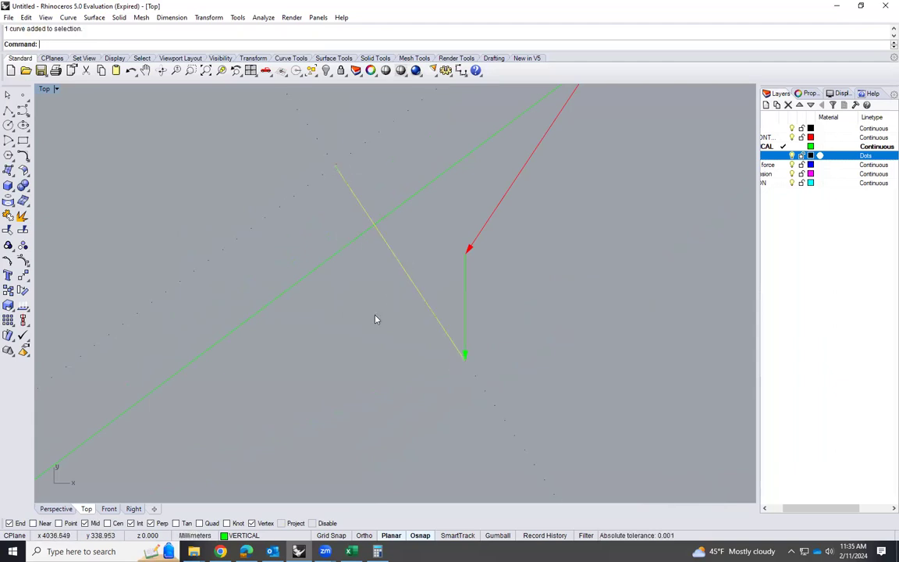
type("A")
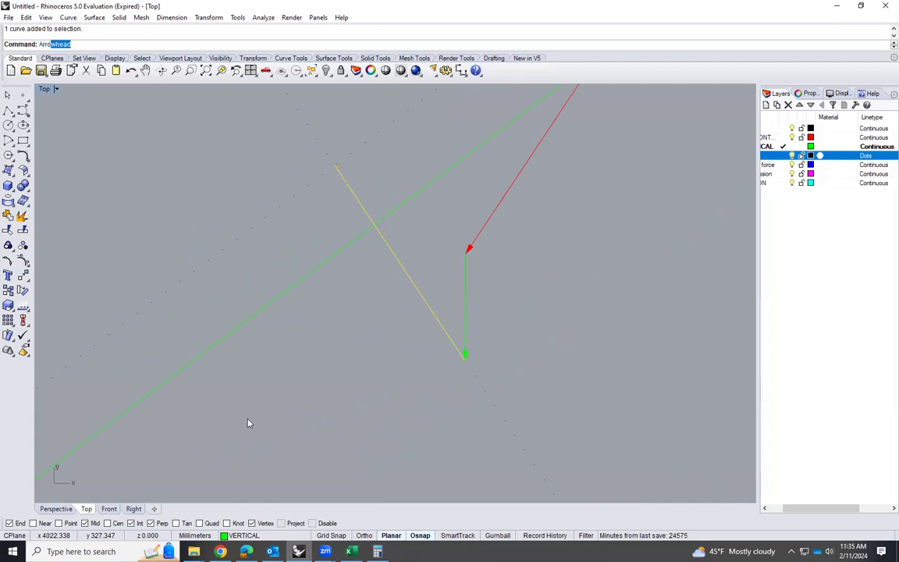
type("rro")
key("Return")
left_click(416, 303)
Rotate the short diagonal arrow 180 degrees about its midpoint so it points to the intersection of the dotted lines
type("Ro")
key("Return")
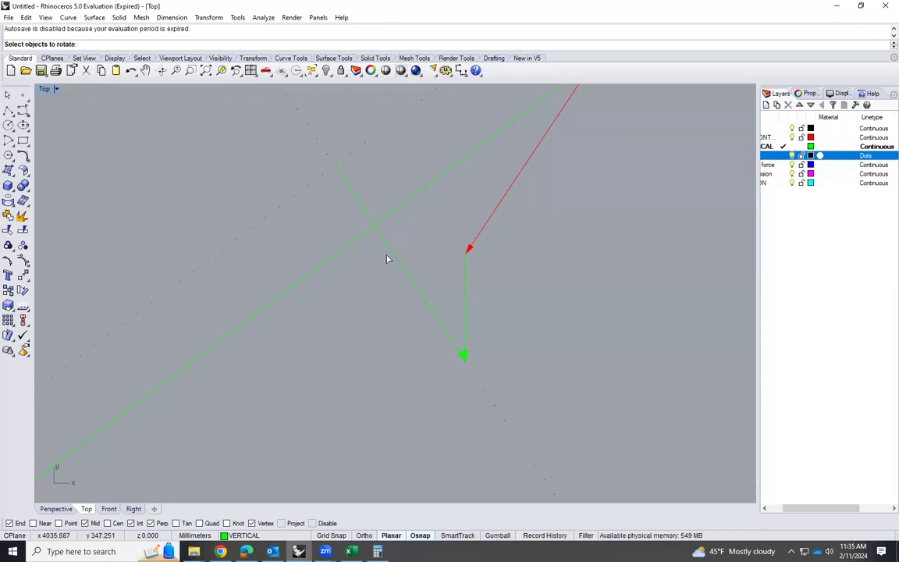
left_click(402, 270)
key("Return")
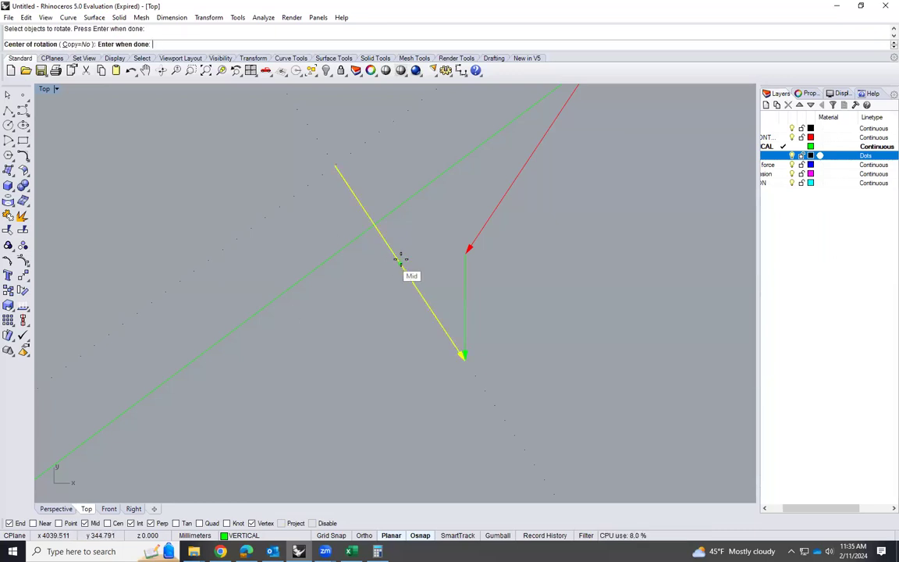
left_click(399, 262)
left_click(336, 166)
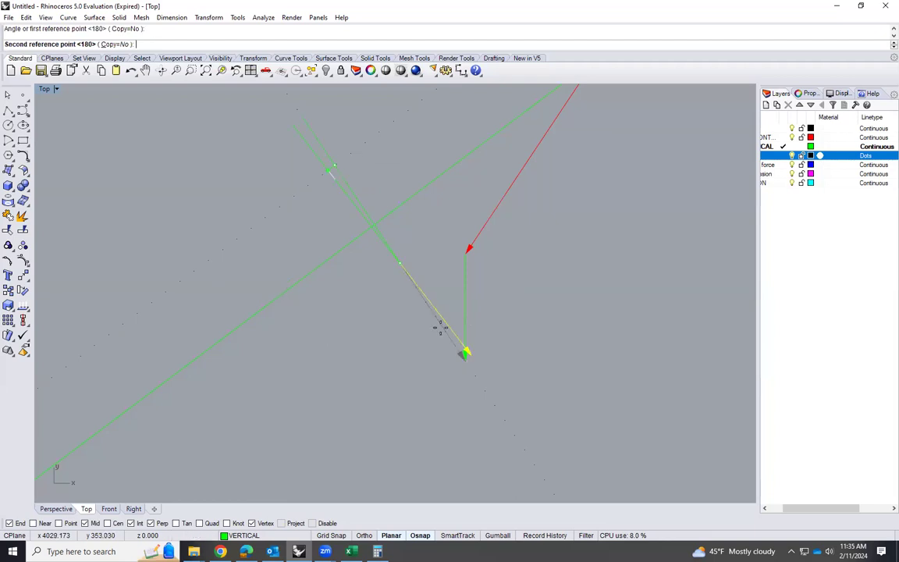
left_click(462, 358)
scroll(400, 224, "down", 2)
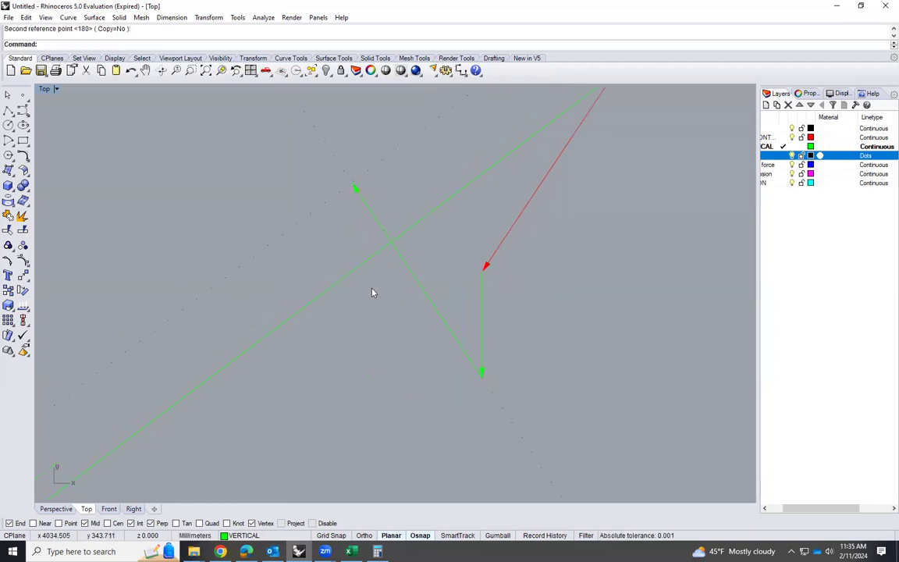
Change the short diagonal arrow in the force polygon to the Default layer
scroll(394, 214, "down", 2)
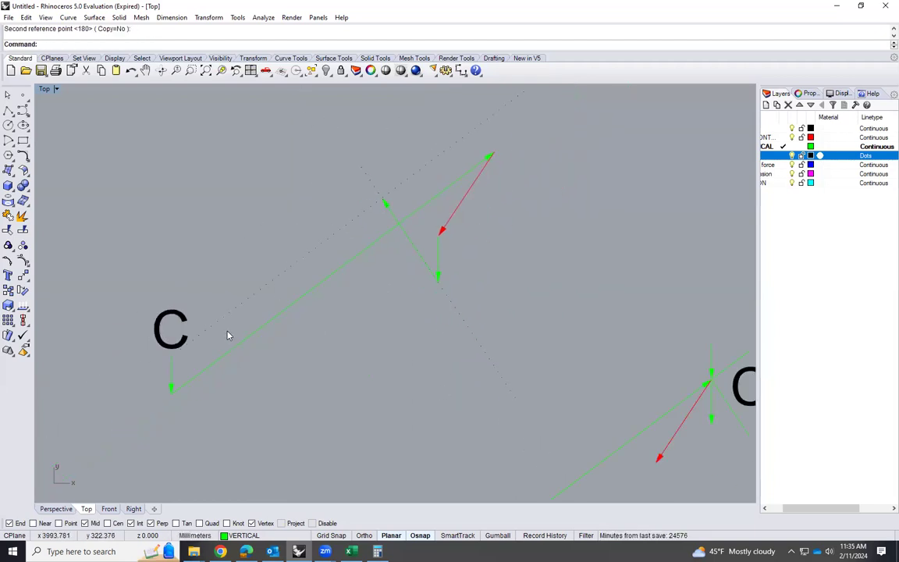
left_click(391, 216)
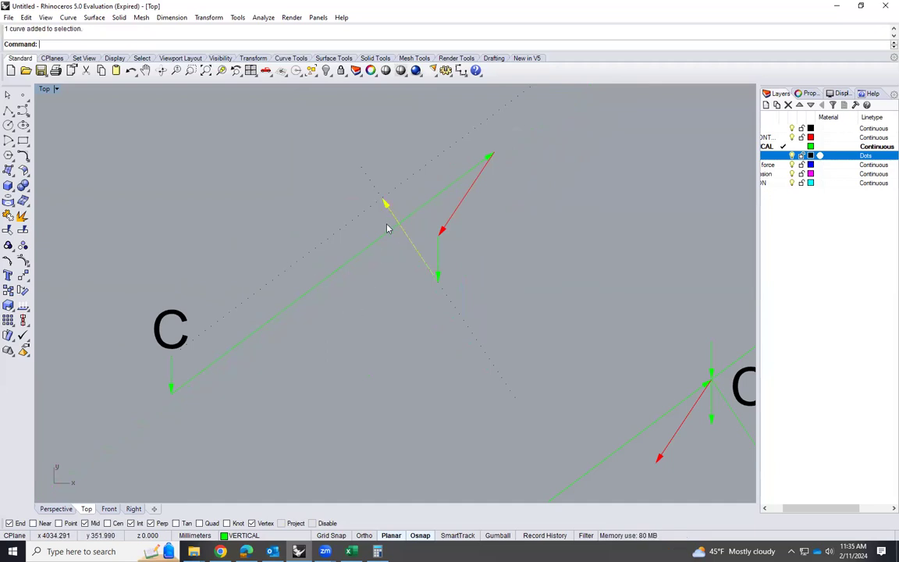
left_click(303, 536)
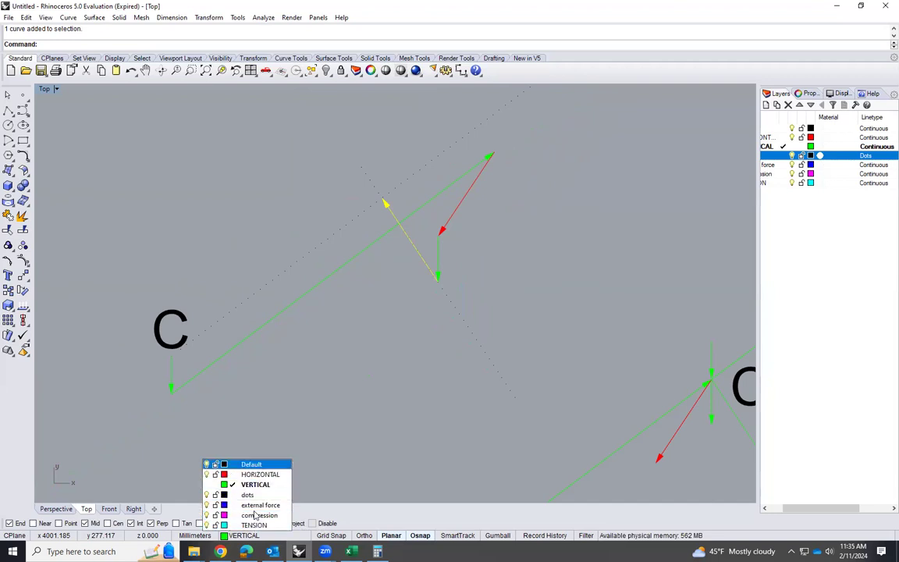
left_click(251, 464)
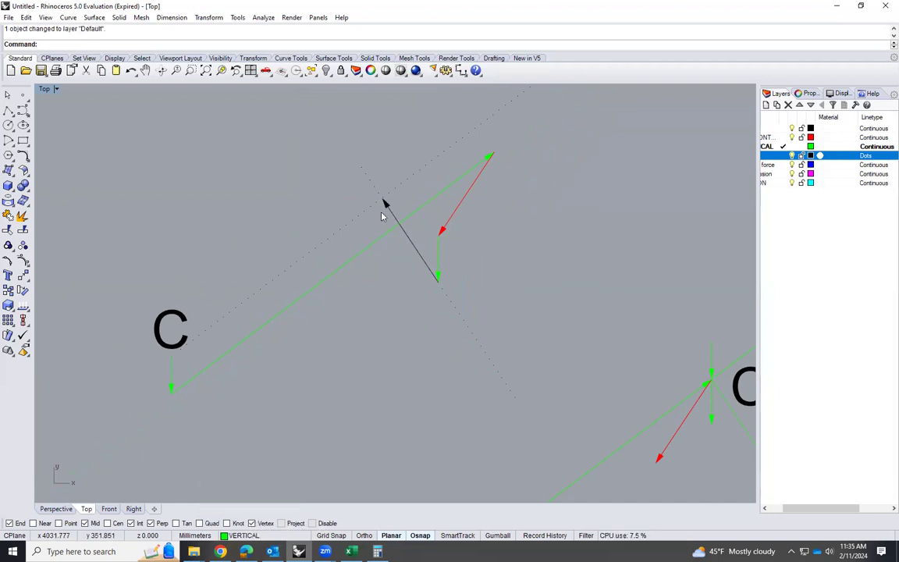
Draw the closing line from the dotted lines' intersection to the tail of the polygon's first downward arrow
type("line")
key("Return")
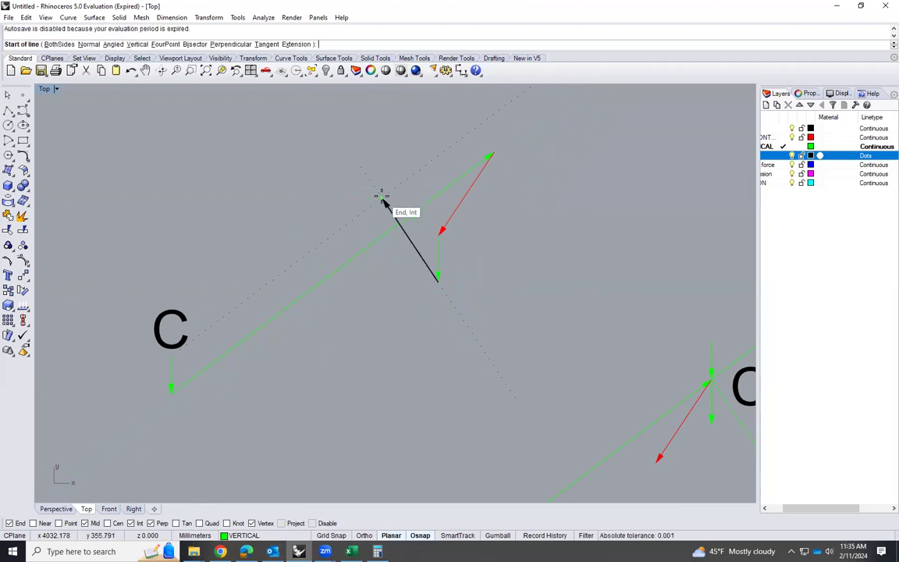
left_click(382, 198)
left_click(178, 351)
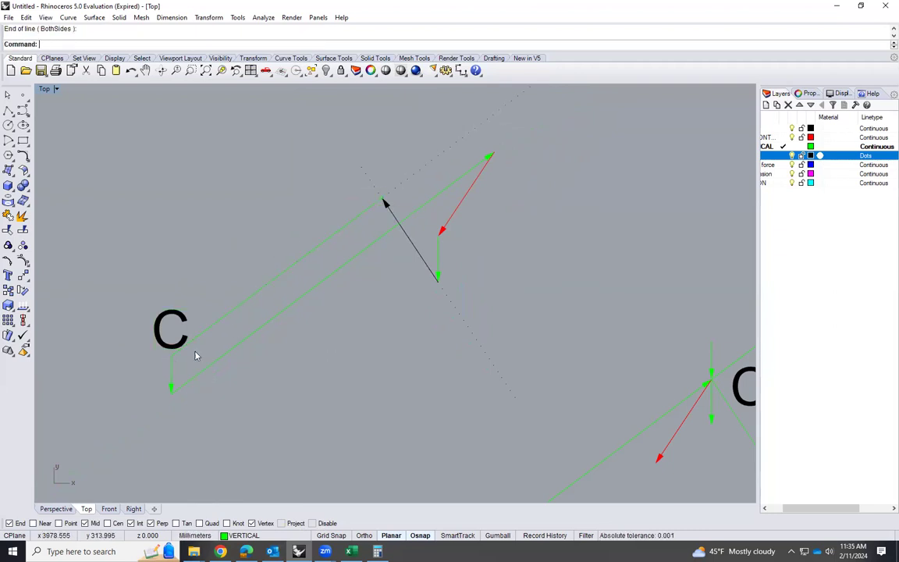
Add an arrowhead to the closing line at its lower end, where the force polygon starts
type("A")
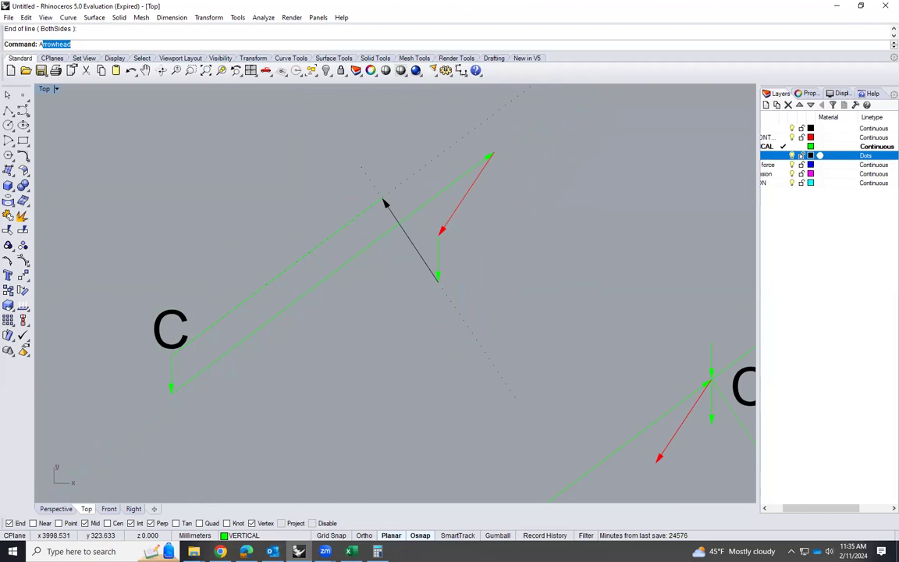
type("rro")
key("Return")
left_click(252, 315)
Change the closing arrow of the force polygon to the Default layer
left_click(267, 289)
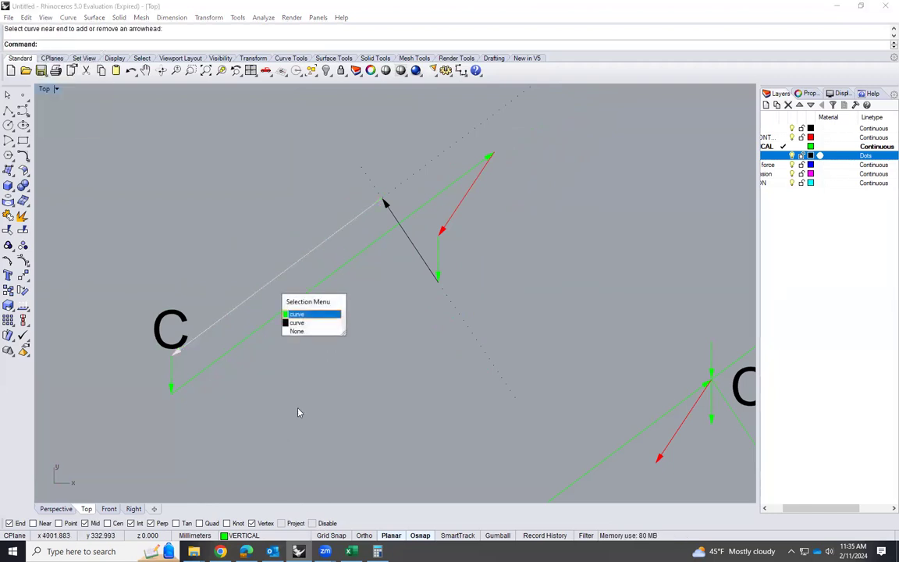
left_click(300, 314)
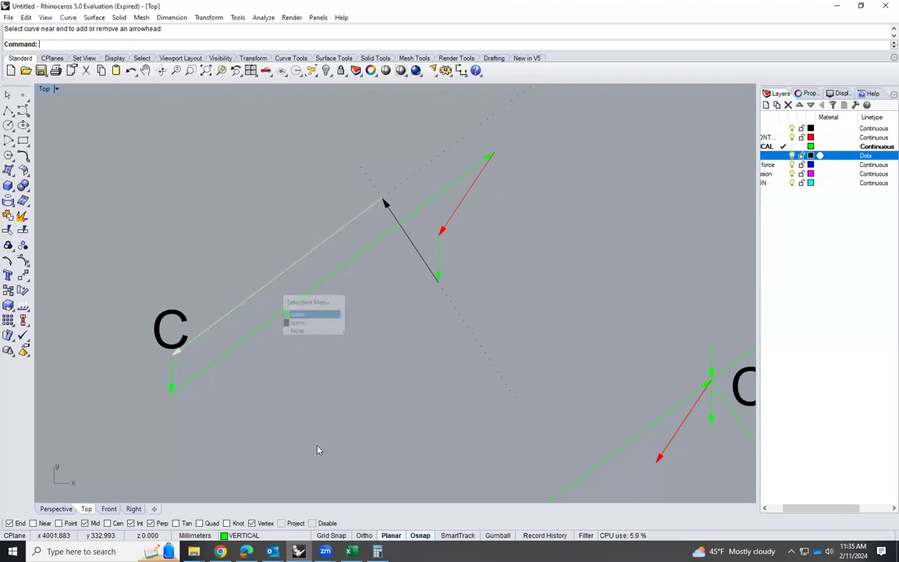
right_click(299, 533)
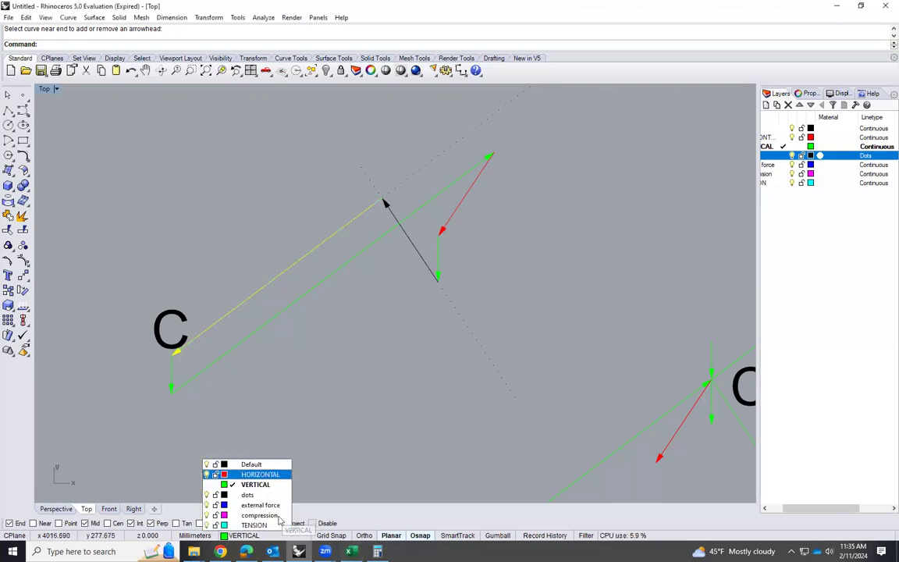
left_click(242, 463)
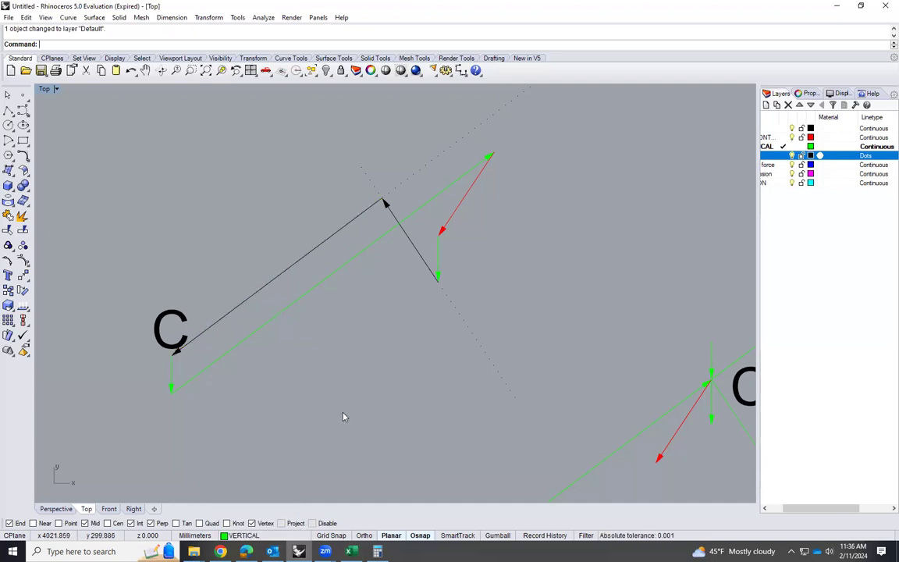
Examine the truss diagram around joint C and compare its members with the closed force polygon
scroll(242, 284, "down", 3)
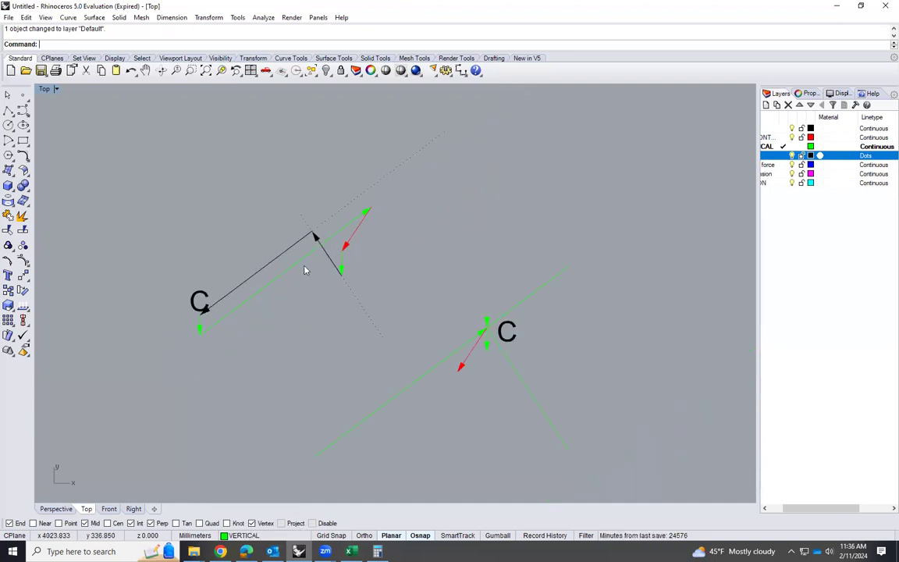
scroll(293, 281, "down", 3)
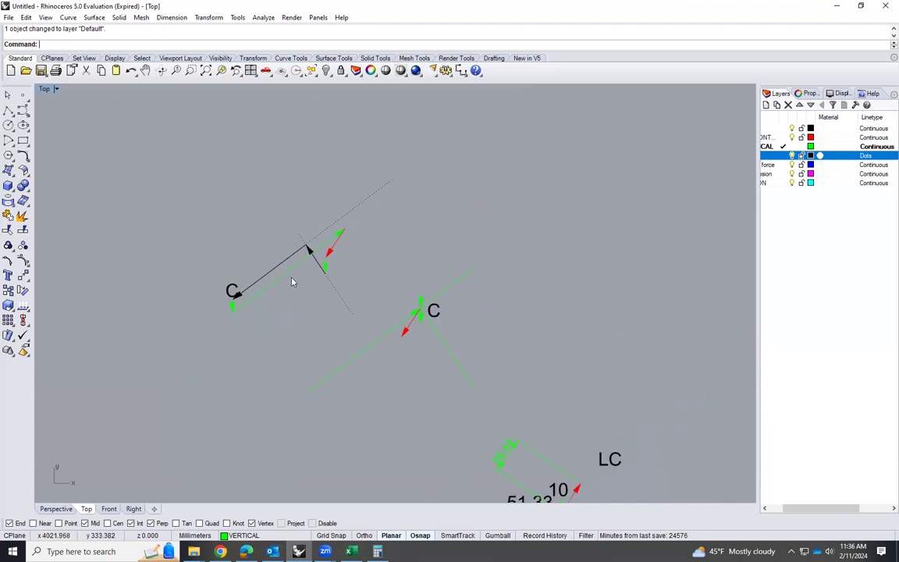
scroll(286, 281, "down", 8)
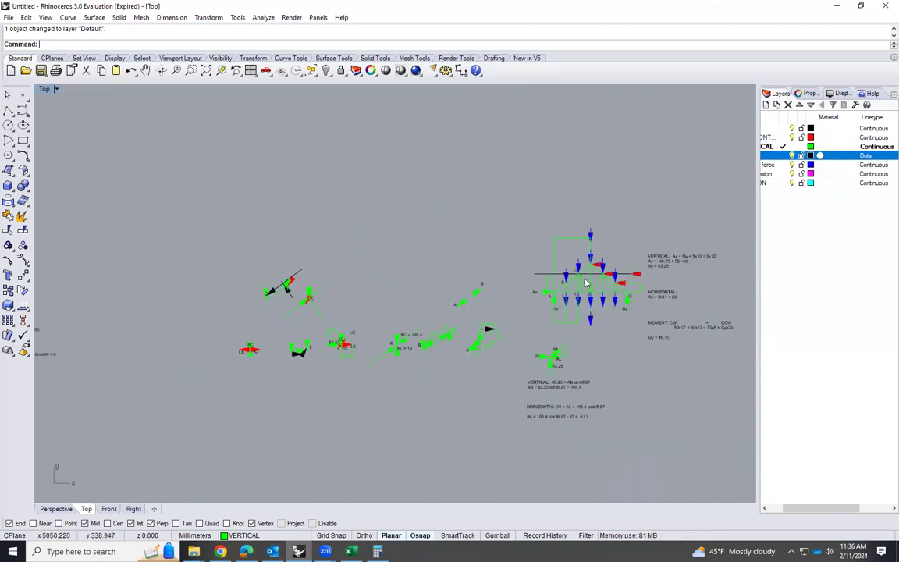
scroll(578, 295, "up", 6)
scroll(577, 295, "up", 5)
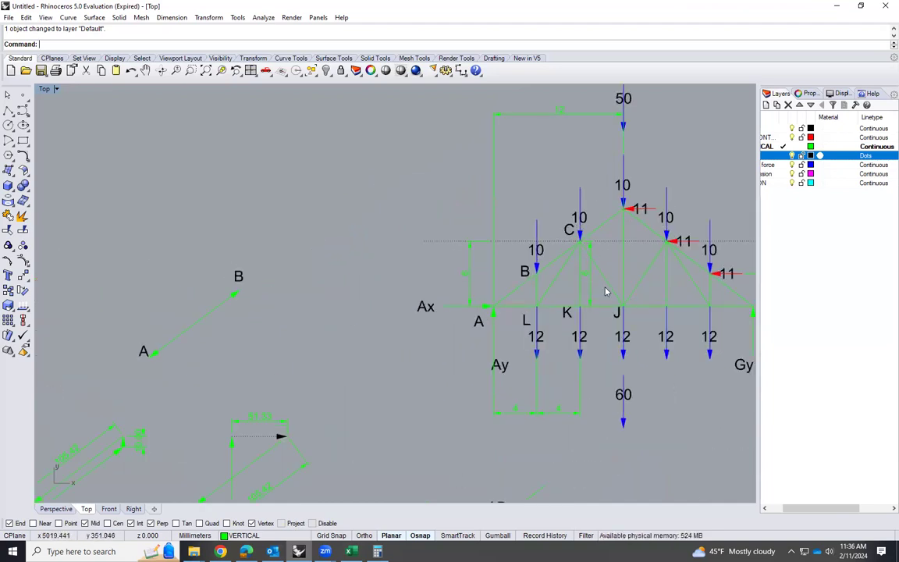
scroll(600, 293, "down", 6)
scroll(117, 266, "up", 4)
scroll(130, 281, "up", 5)
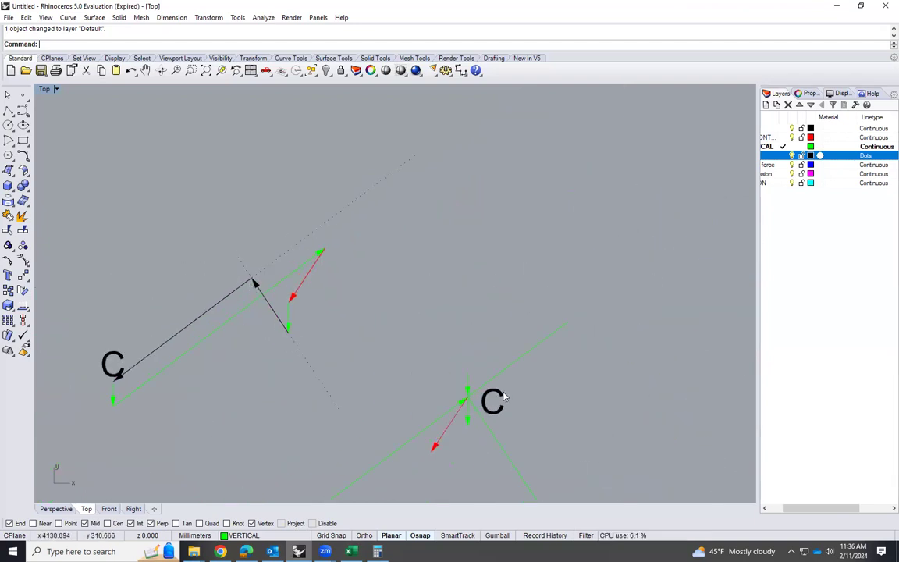
Copy the force polygon's C label next to the short black arrow and change the copy's text to CJ
left_click(121, 360)
type("Copy")
key("Return")
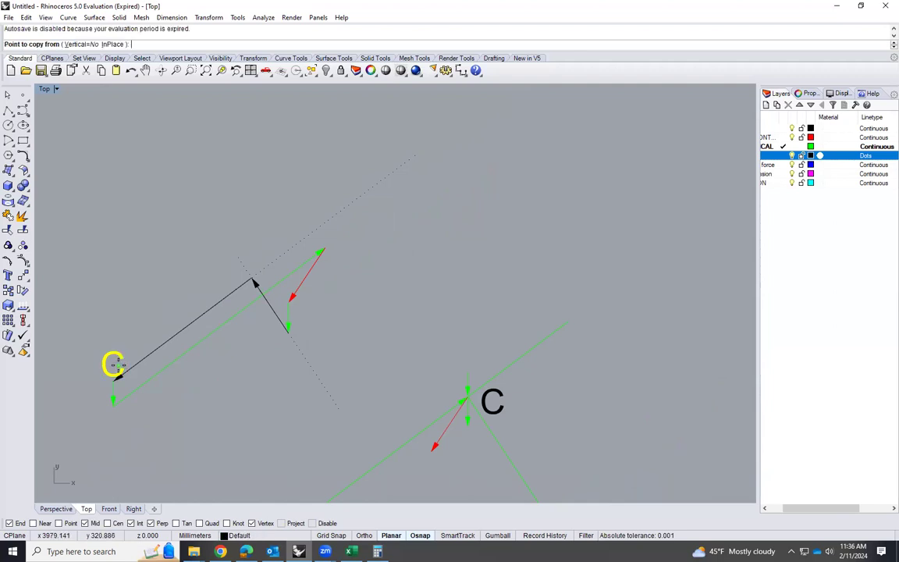
left_click(121, 363)
scroll(245, 314, "up", 6)
left_click(269, 316)
key("Return")
double_click(279, 334)
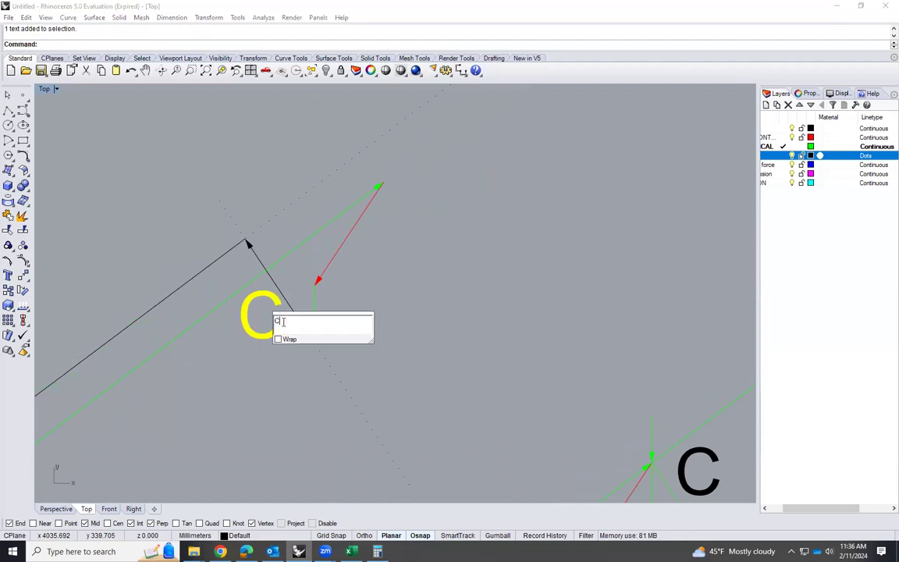
type("CJ")
left_click(455, 366)
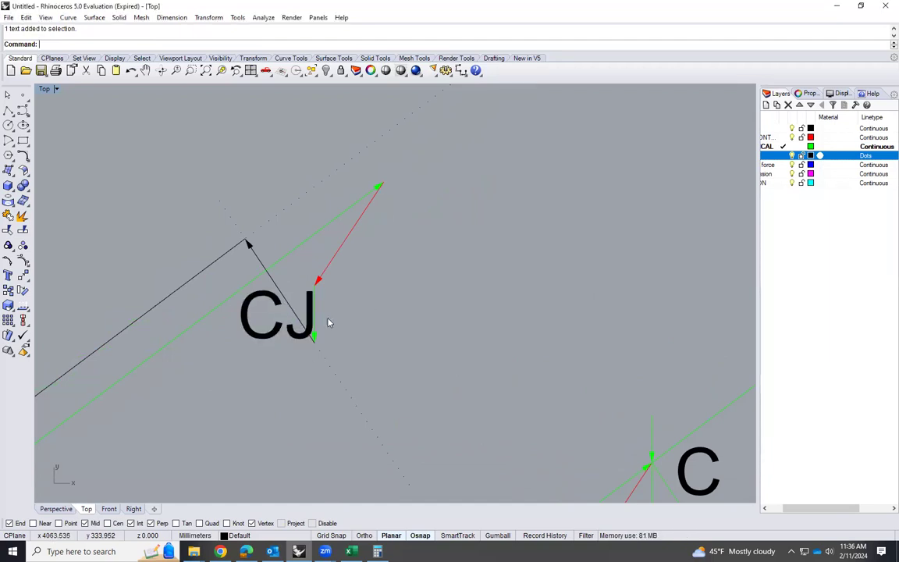
Copy the CJ label to a spot beside the middle of the long black closing arrow
type("opy")
key("Return")
left_click(272, 309)
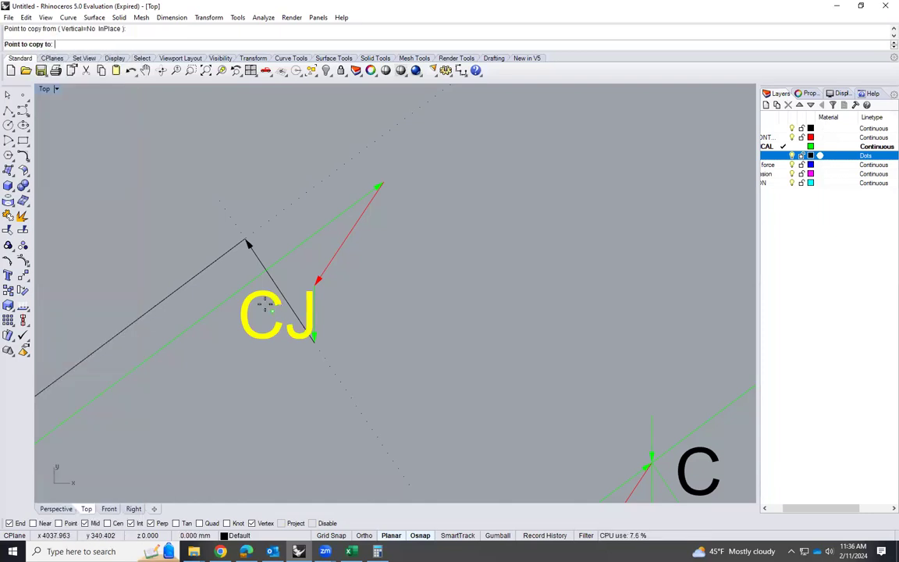
scroll(312, 296, "down", 5)
left_click(201, 269)
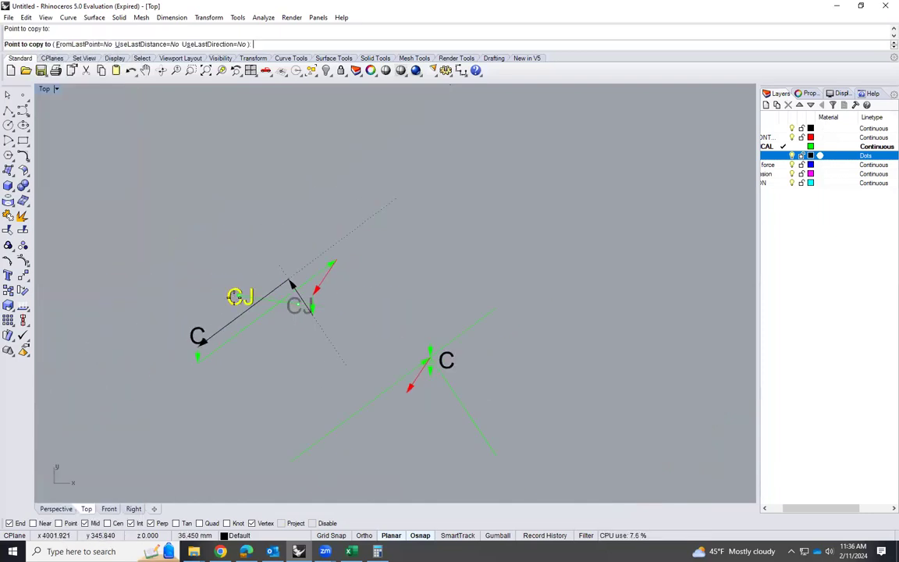
scroll(188, 282, "down", 4)
middle_click(190, 285)
key("Return")
Copy the truss diagram's joint C label to the unlabeled apex joint and change the copy's text to D
scroll(209, 345, "down", 8)
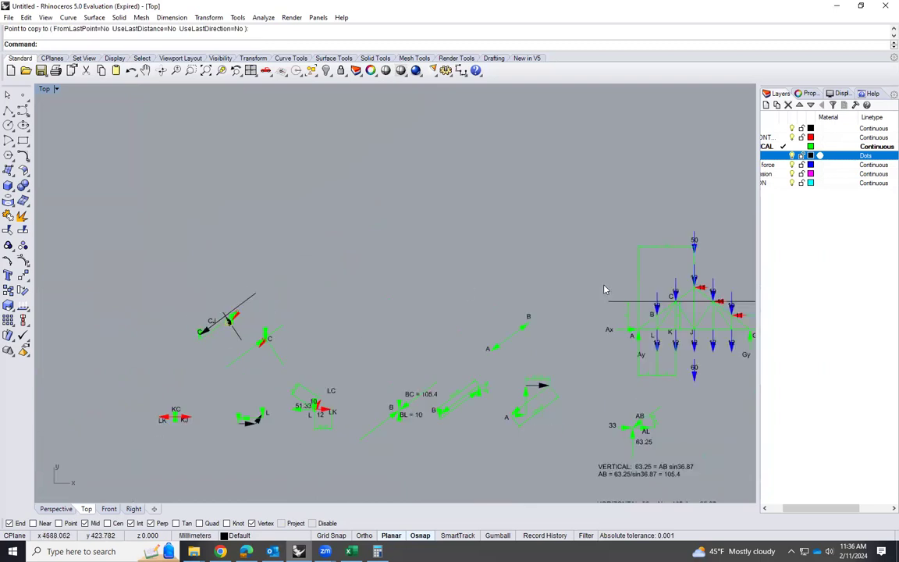
scroll(681, 296, "up", 3)
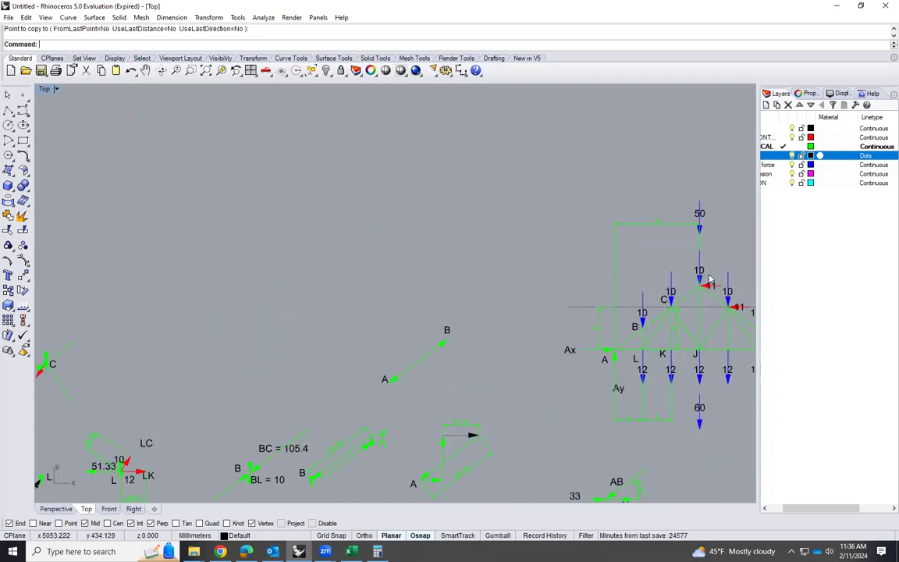
scroll(706, 284, "up", 3)
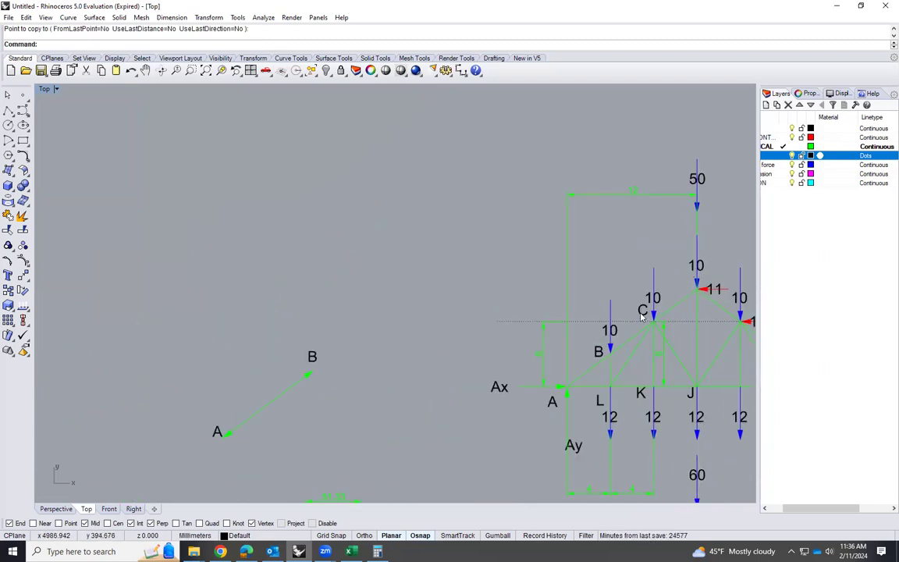
left_click(641, 312)
type("Copy")
key("Return")
left_click(638, 315)
left_click(682, 282)
key("Return")
double_click(682, 283)
type("D")
key("Return")
Change the label beside the long black closing arrow of the force polygon to CD
scroll(663, 310, "down", 5)
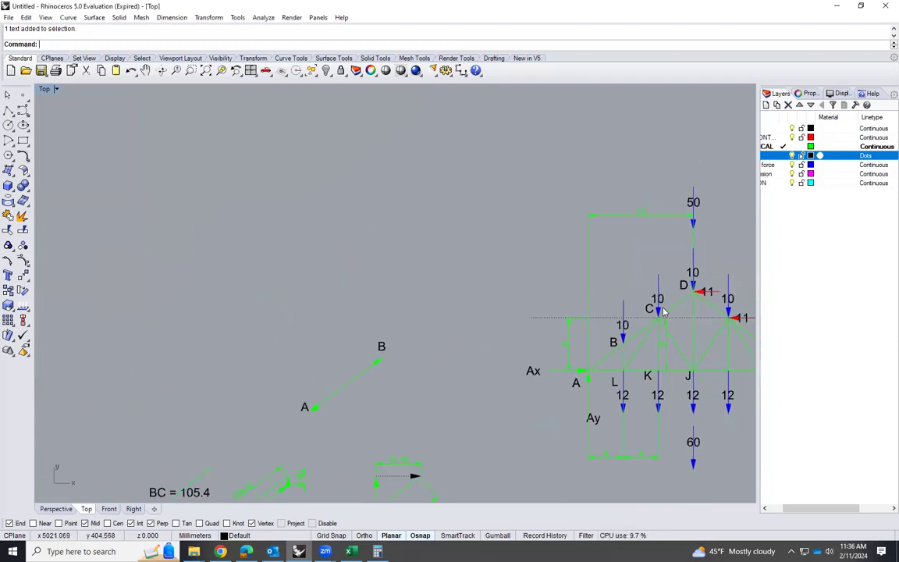
scroll(273, 344, "up", 10)
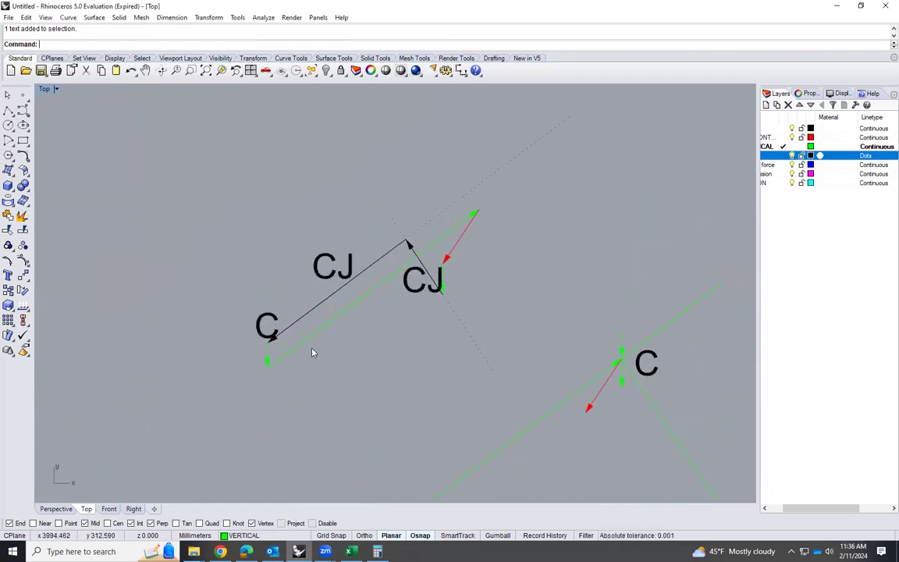
double_click(365, 204)
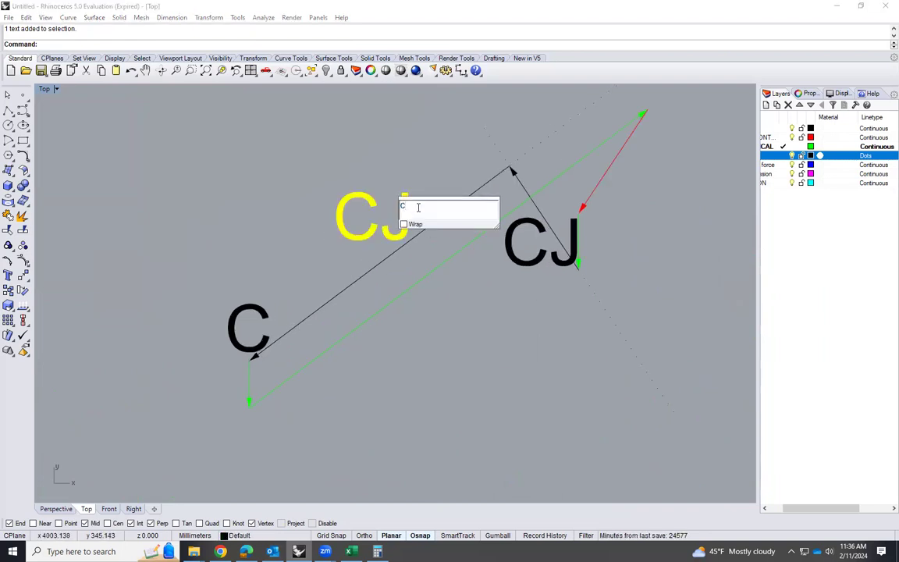
type("CD")
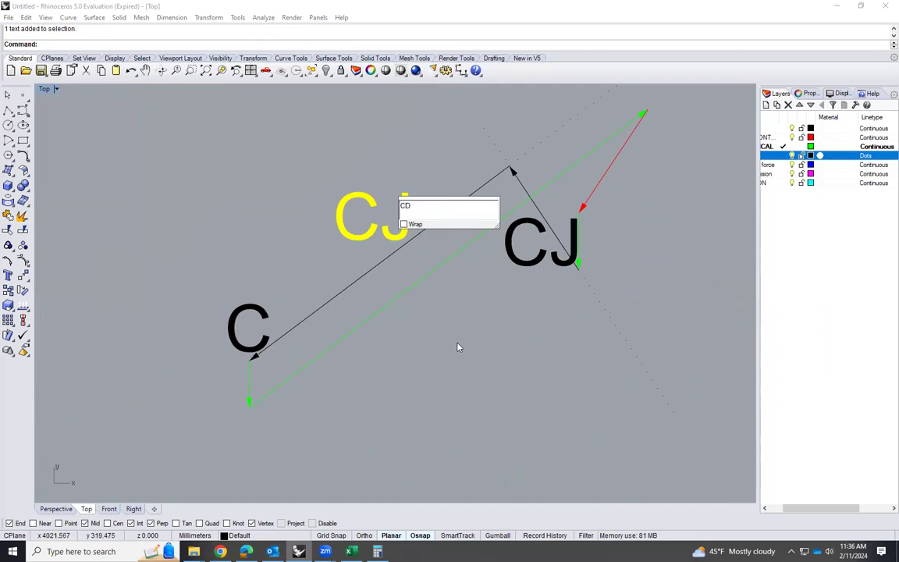
key("Return")
Add an aligned dimension along the CD arrow, placed on the outer side of its label
scroll(343, 337, "down", 2)
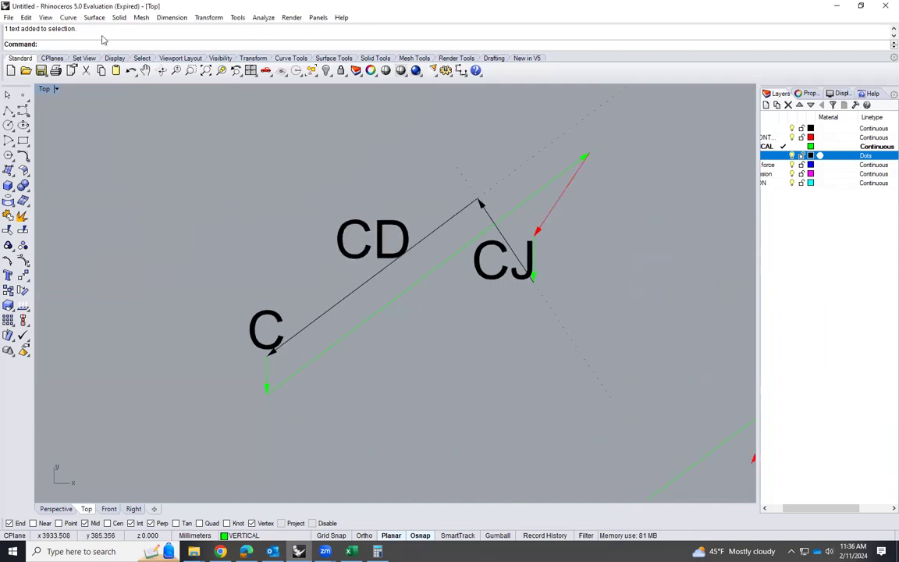
left_click(171, 17)
left_click(195, 42)
left_click(267, 358)
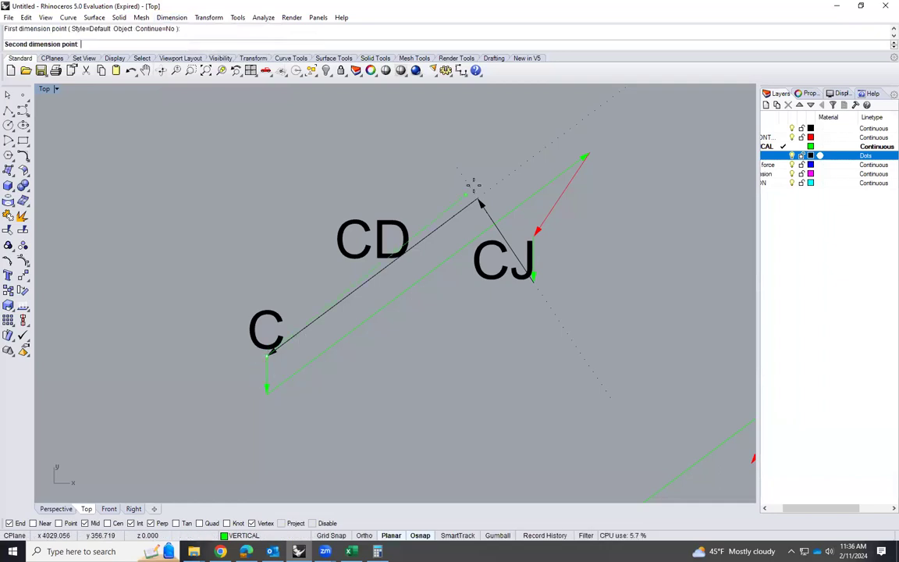
left_click(478, 200)
left_click(381, 160)
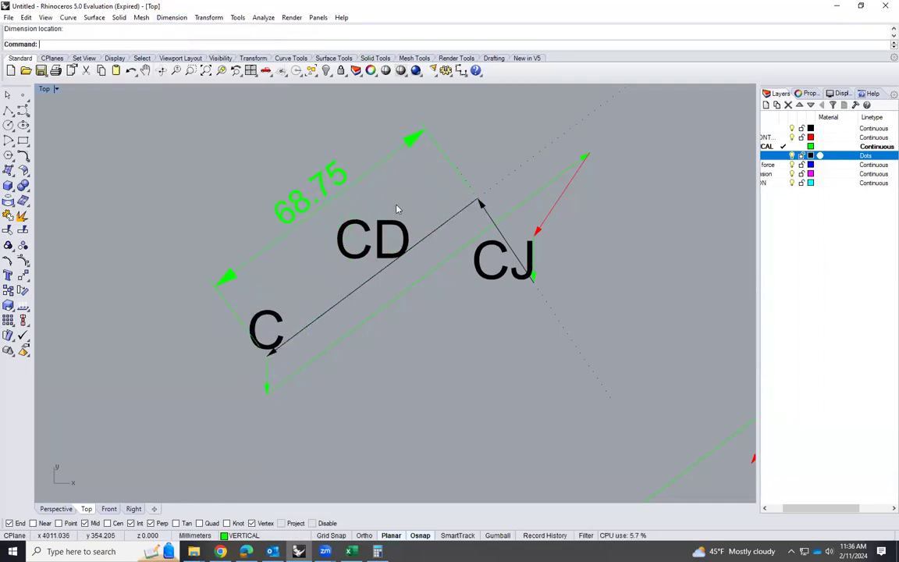
Add an aligned dimension along the CJ arrow, placed beyond the red arrow outside the polygon
key("Return")
left_click(478, 201)
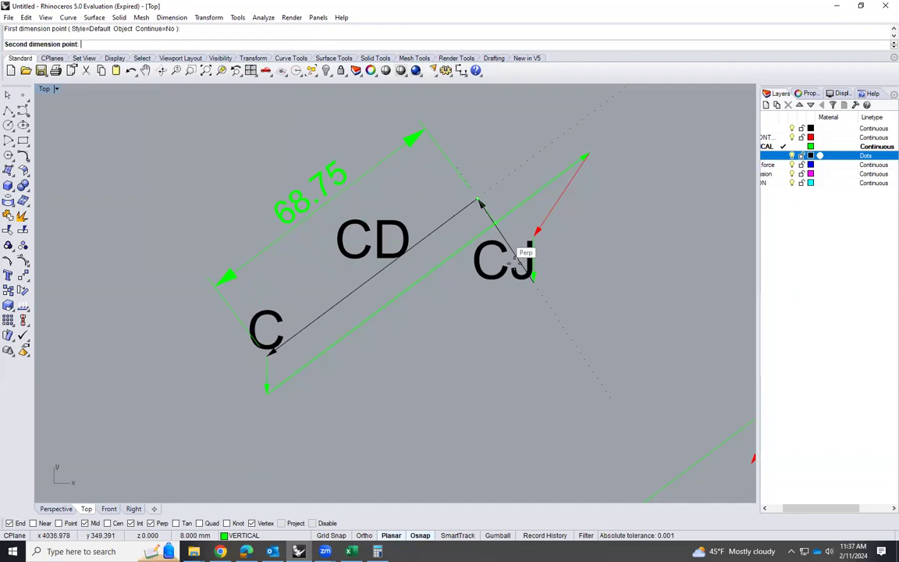
left_click(531, 276)
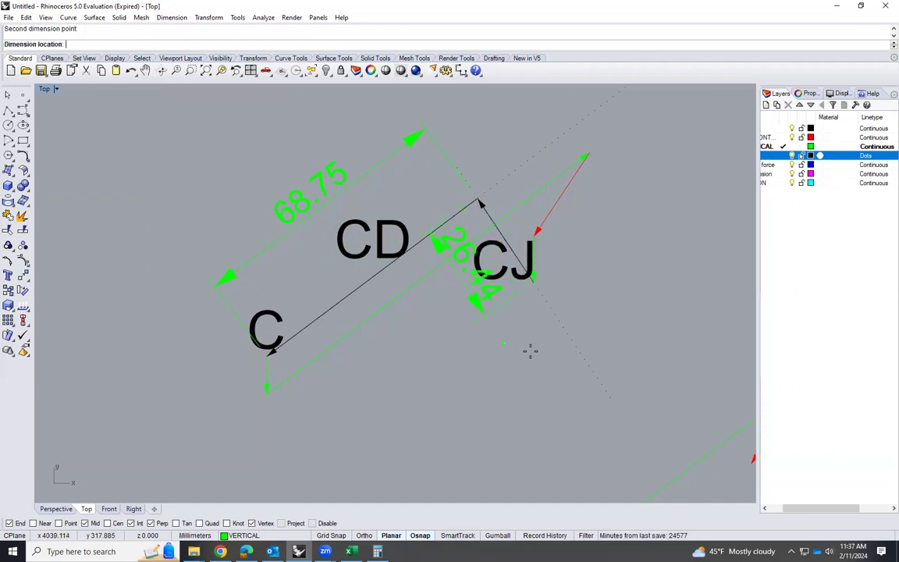
left_click(678, 235)
Compare the dimensioned CD and CJ forces with the FCD and FCJ results in the Classwork-04-RESULTS workbook in Excel, then return to Rhinoceros
scroll(445, 365, "down", 4)
scroll(540, 276, "up", 2)
right_click_drag(540, 275, 521, 301)
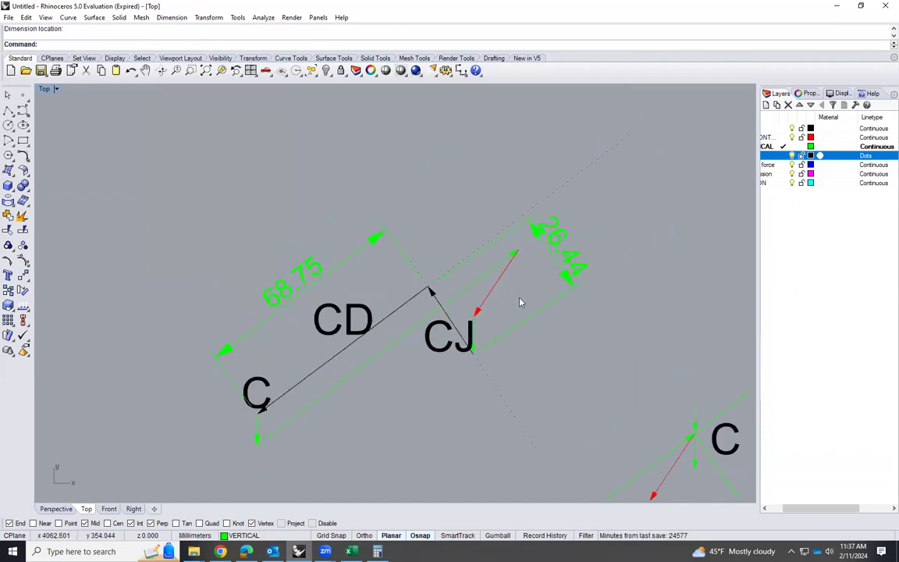
scroll(456, 398, "up", 2)
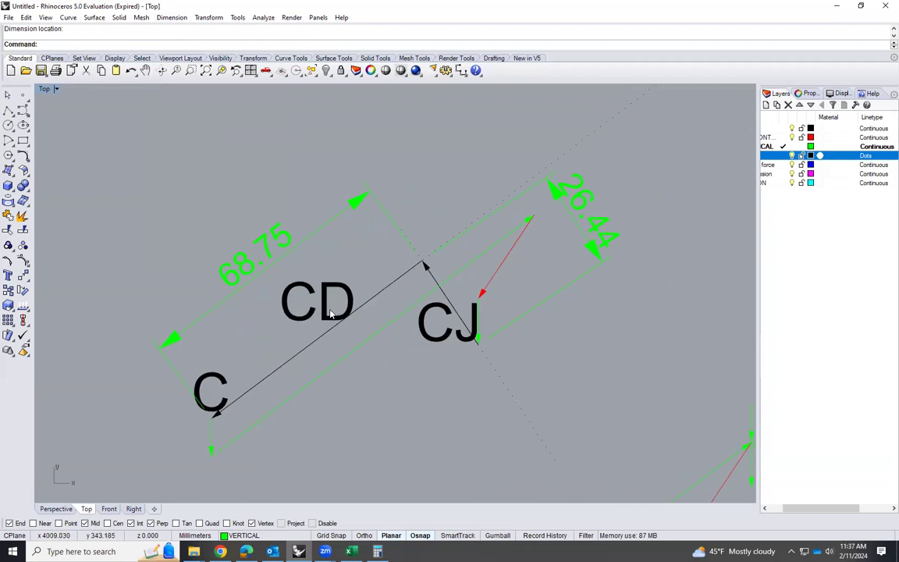
left_click(352, 551)
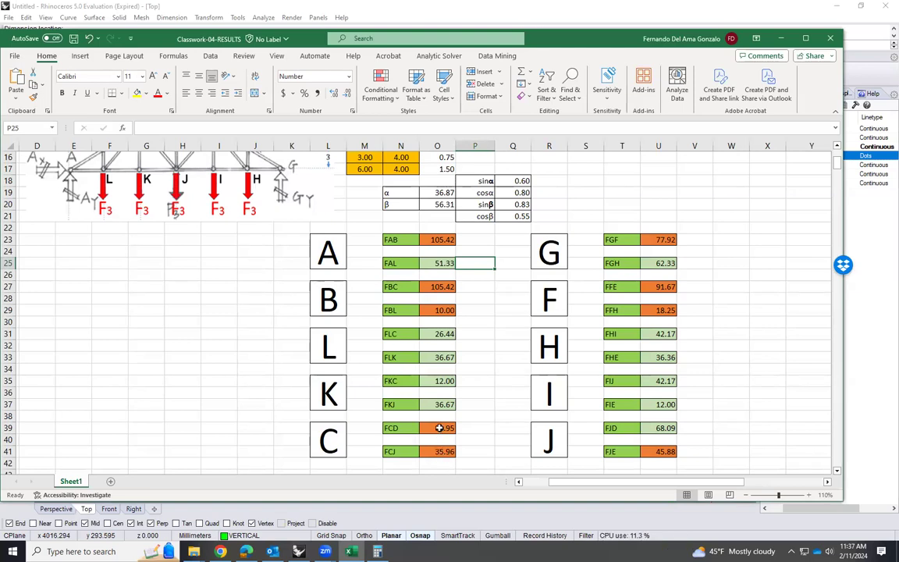
left_click(439, 427)
left_click(441, 452)
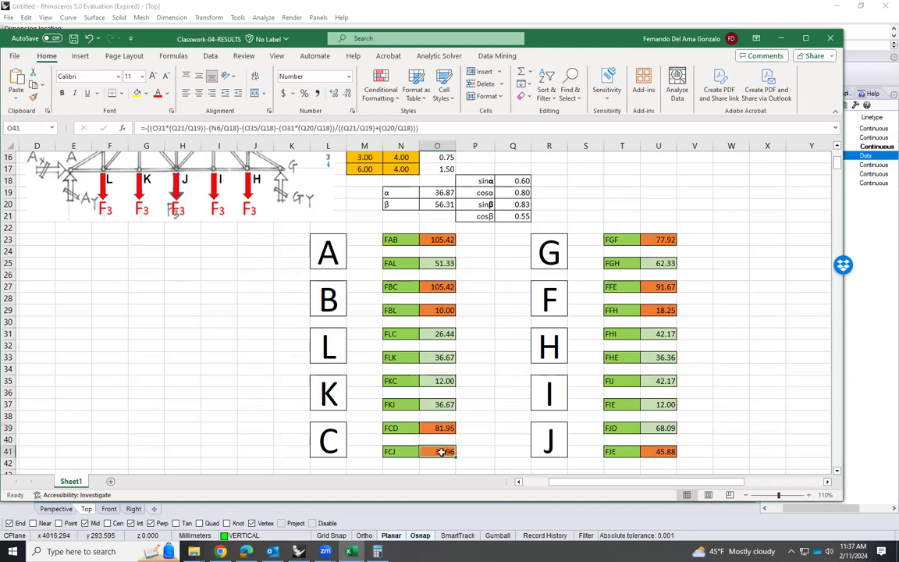
left_click(301, 550)
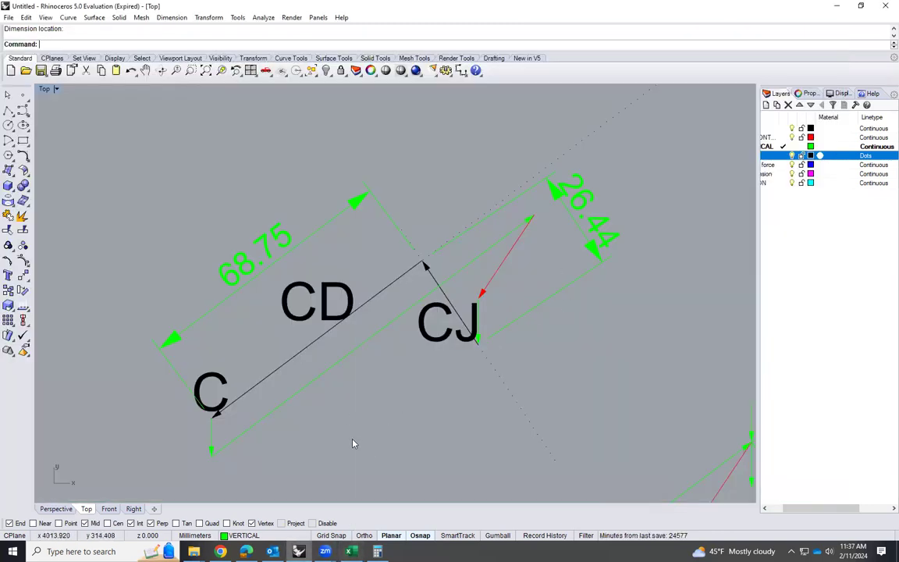
key("alt+Tab")
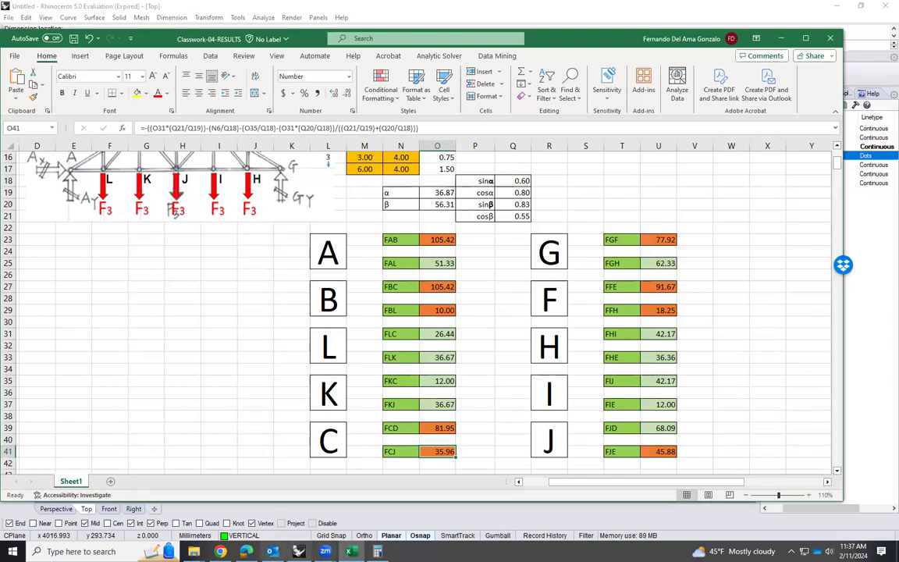
key("alt+Tab")
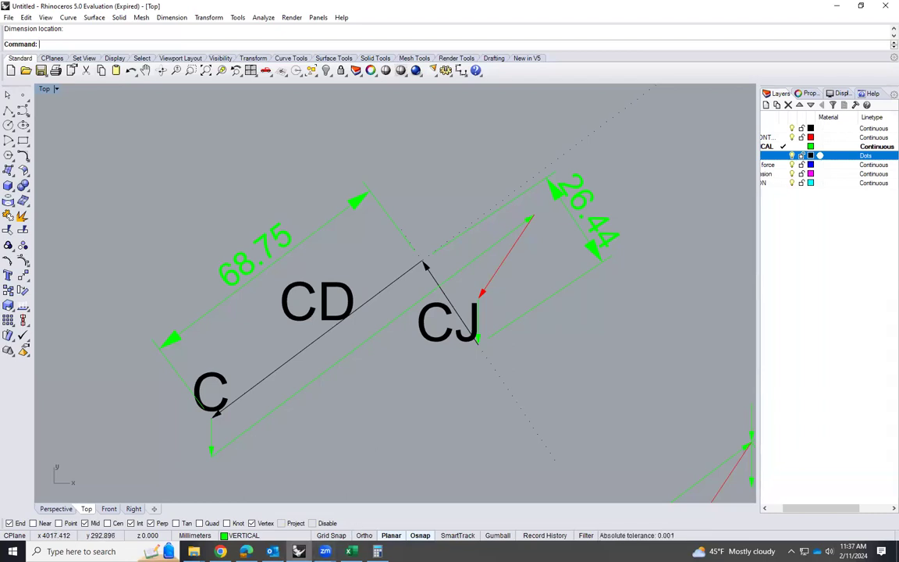
left_click(351, 551)
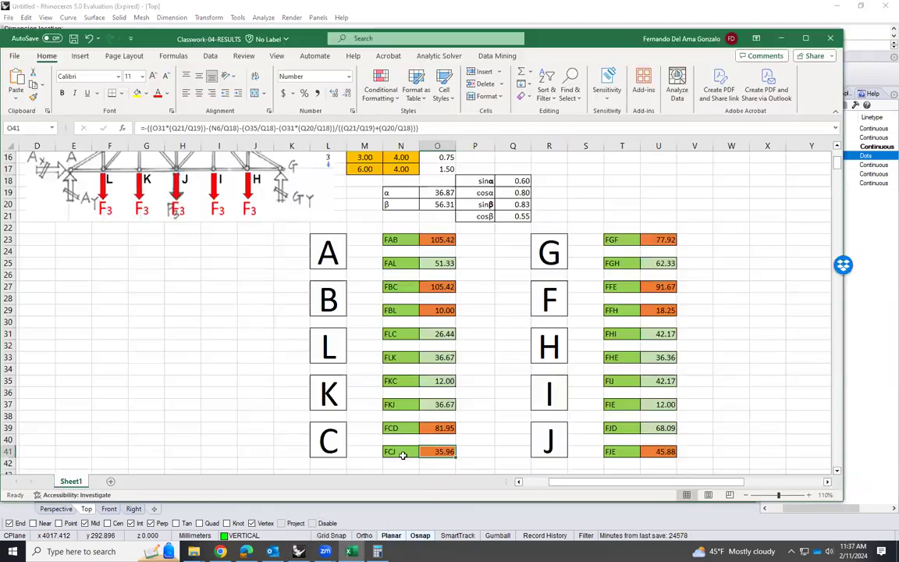
left_click(465, 436)
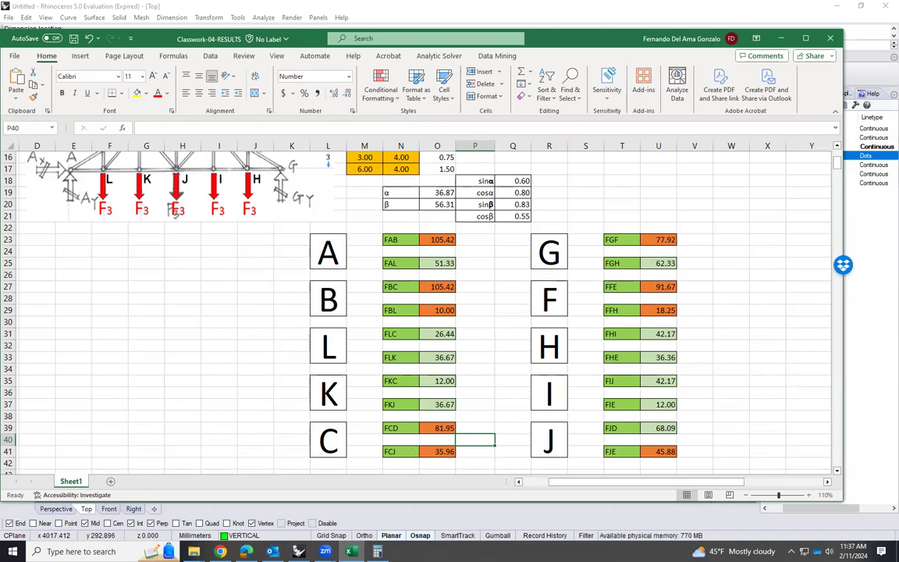
key("alt+Tab")
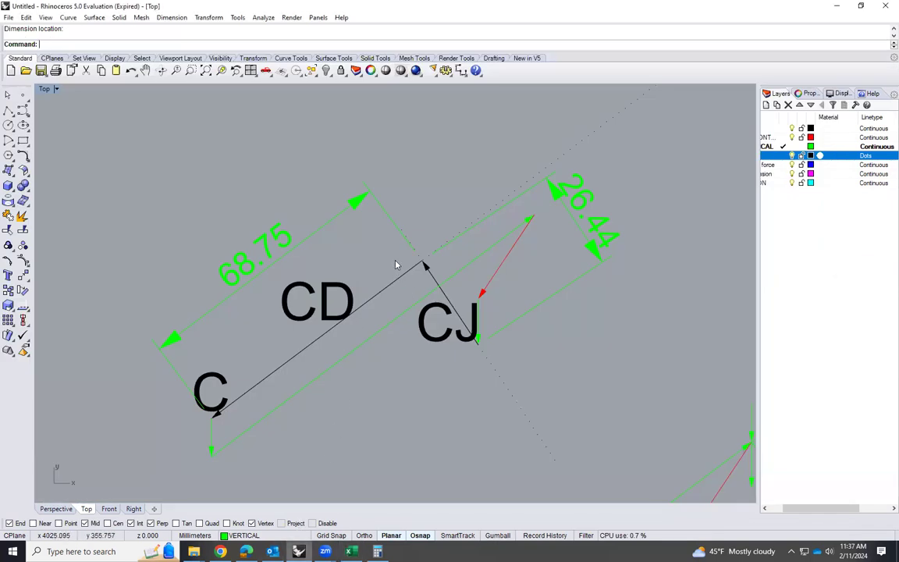